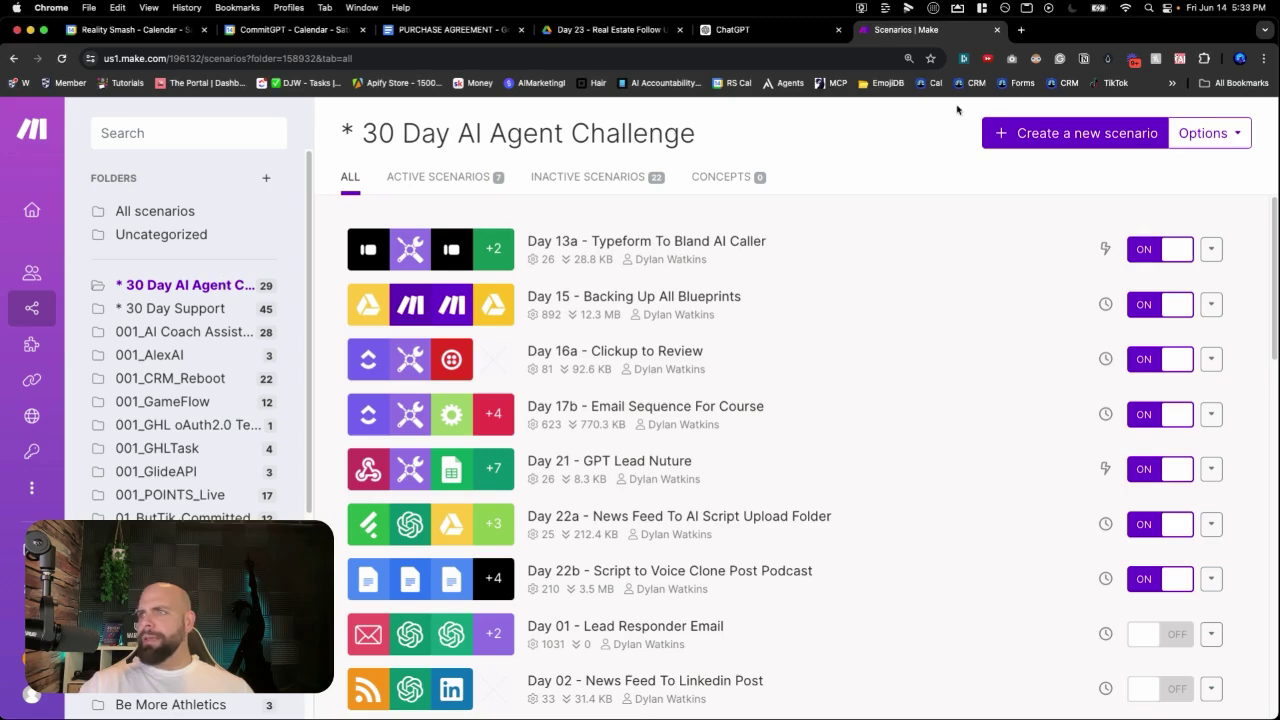
Step: Create a new scenario and name it "Day 23 - Contract to Calendar Event"
{"action": "left_click", "coordinate": [1050, 140]}
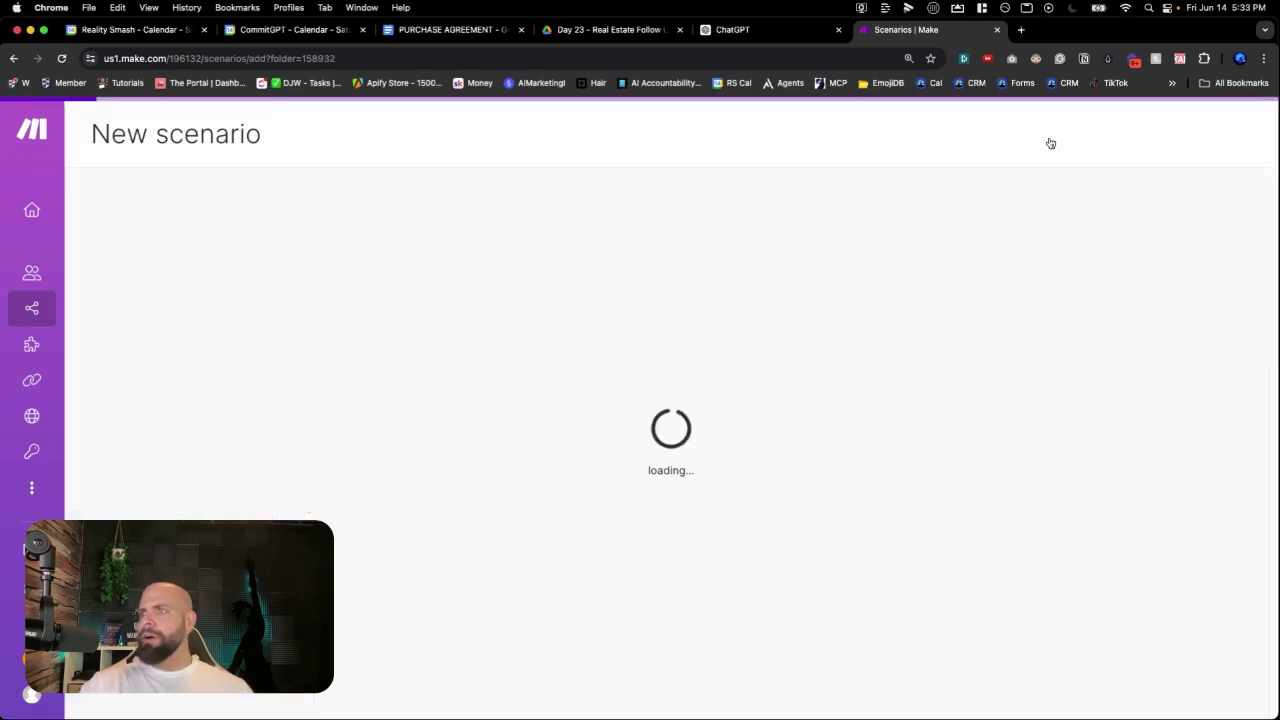
{"action": "left_click", "coordinate": [194, 133]}
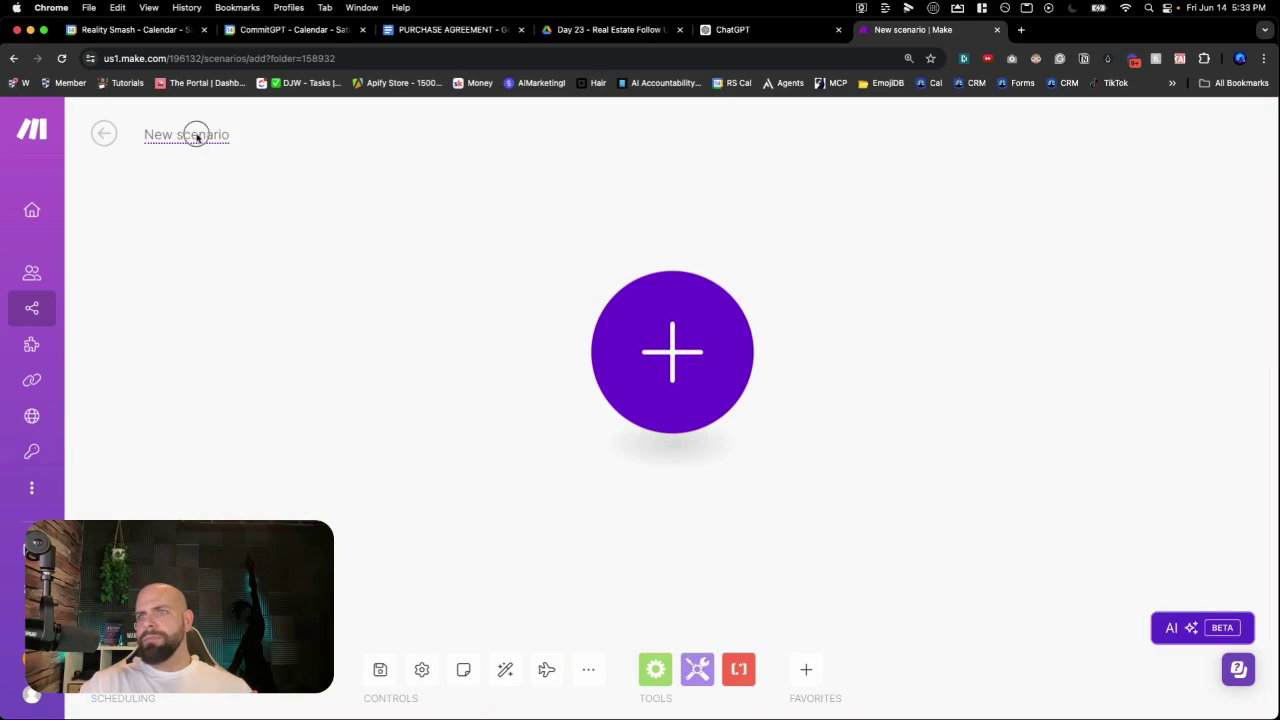
{"action": "type", "text": "Day 23"}
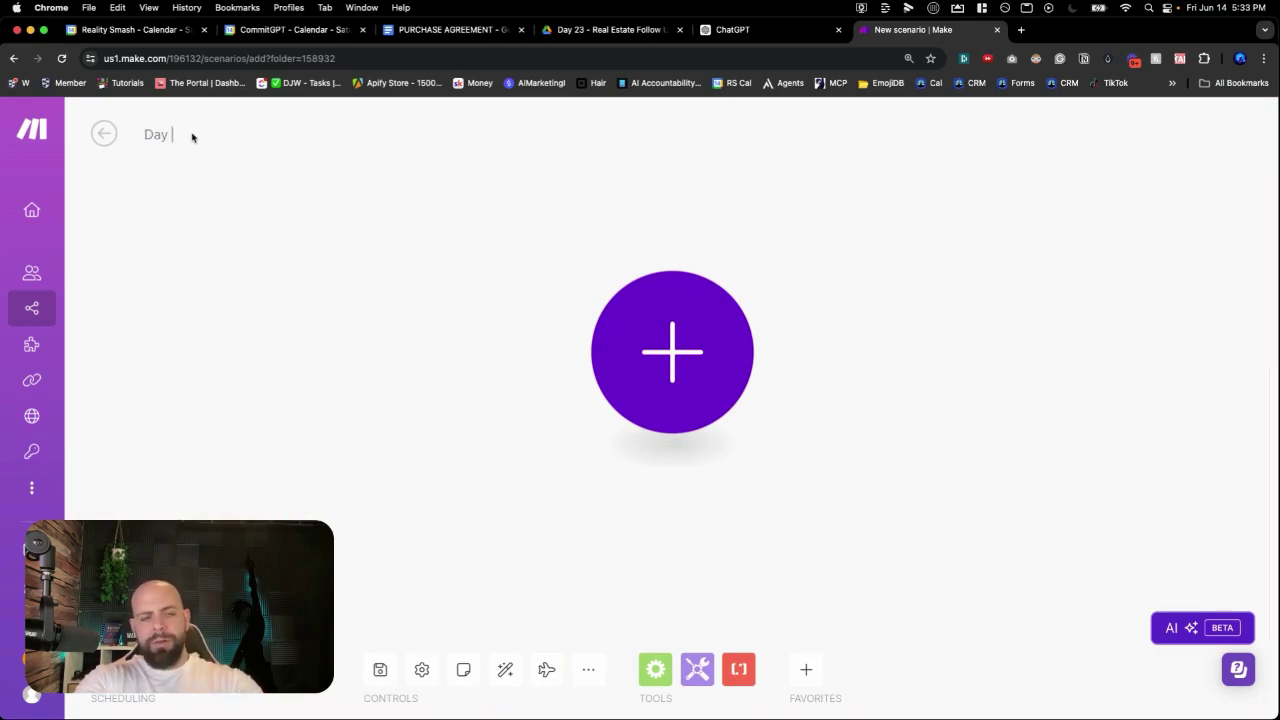
{"action": "key", "text": "BackSpace"}
{"action": "type", "text": "3: Co"}
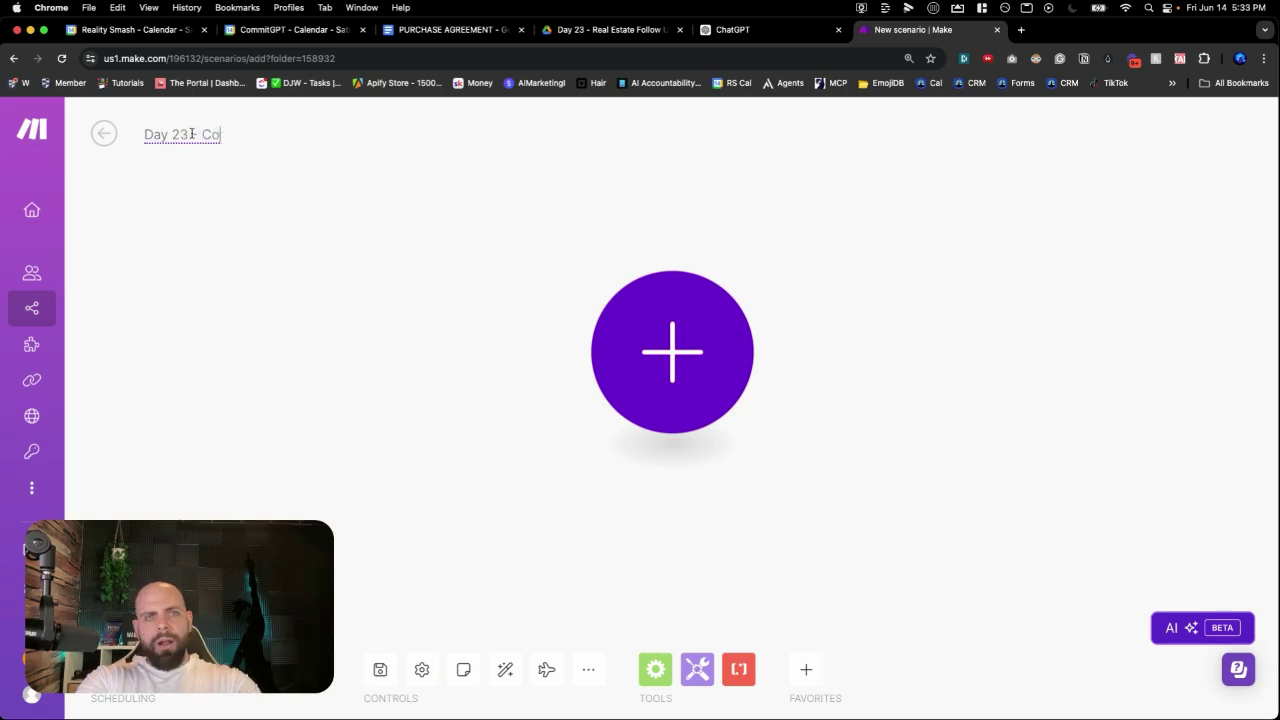
{"action": "type", "text": "ntract to "}
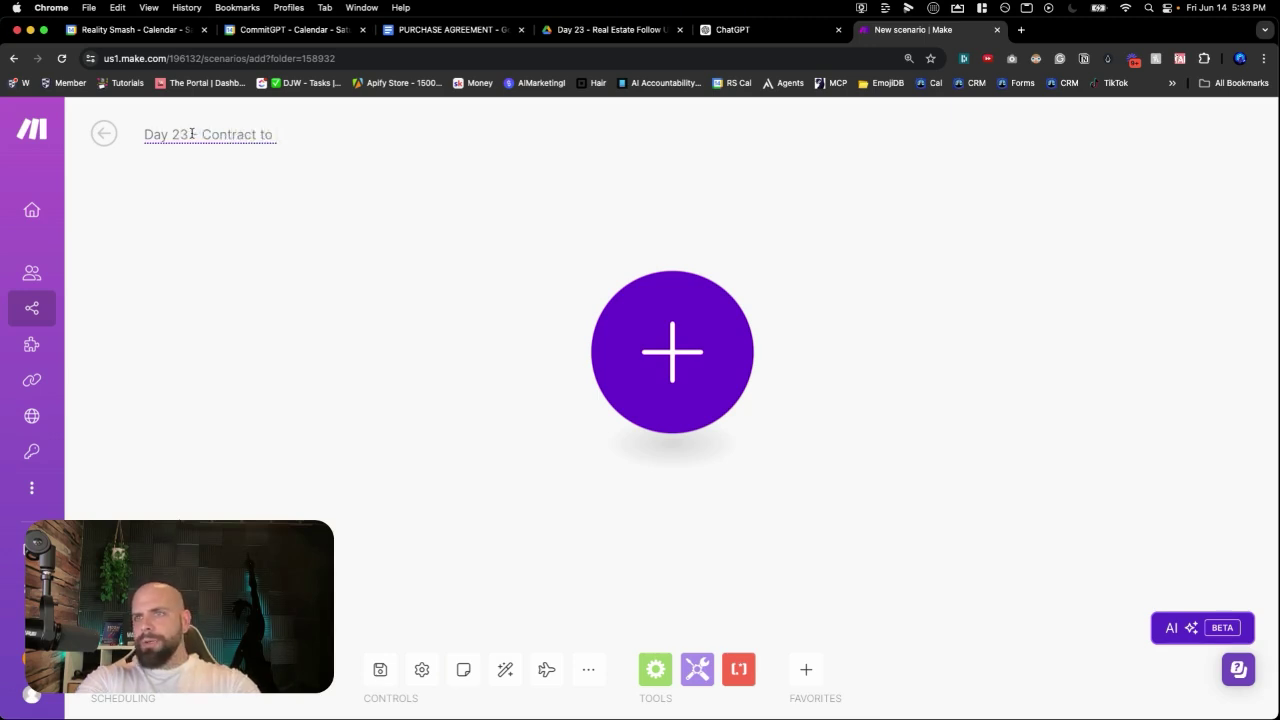
{"action": "type", "text": "Calende"}
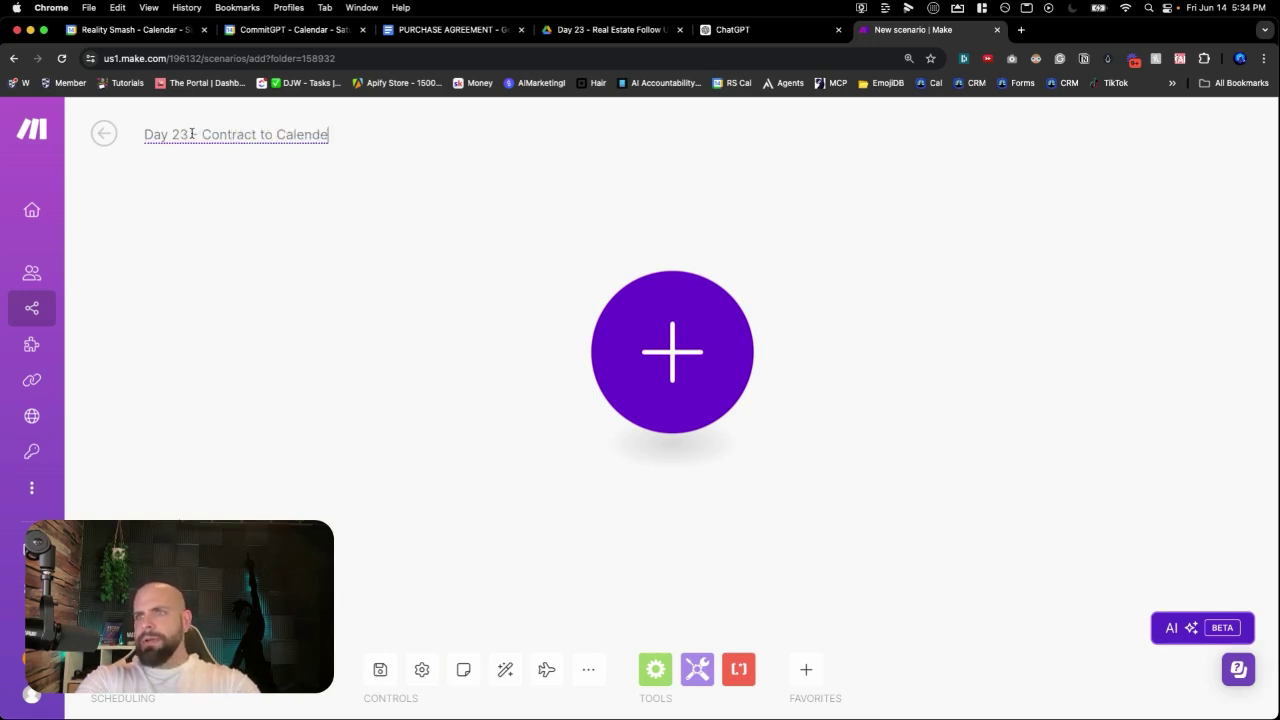
{"action": "key", "text": "BackSpace"}
{"action": "type", "text": "ar Event"}
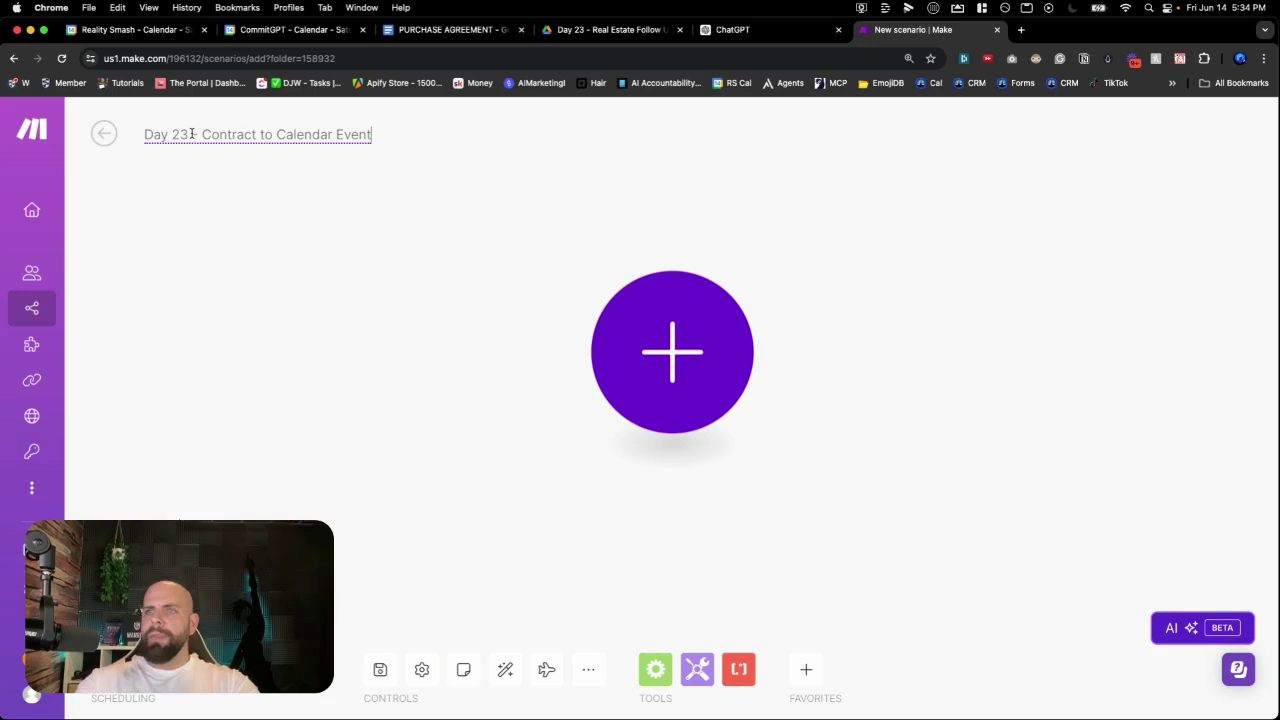
{"action": "key", "text": "Return"}
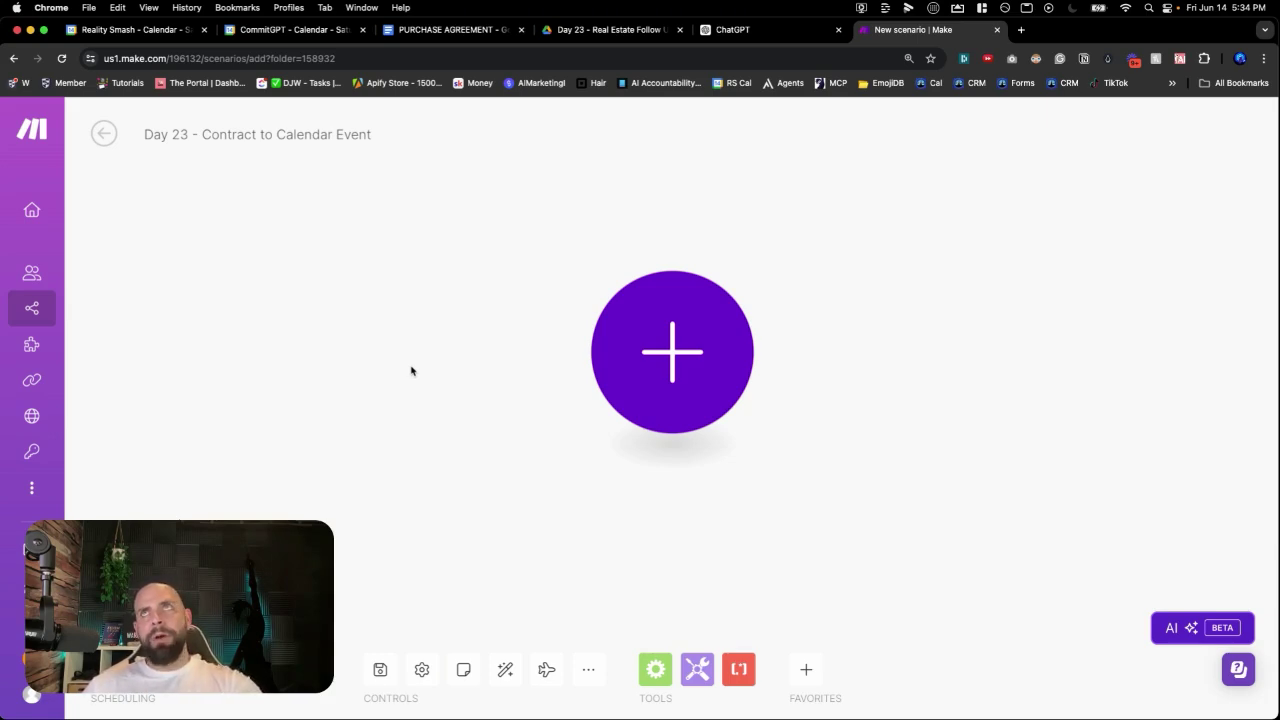
Step: Add the Google Docs Watch Documents module as the scenario's trigger
{"action": "left_click", "coordinate": [689, 385]}
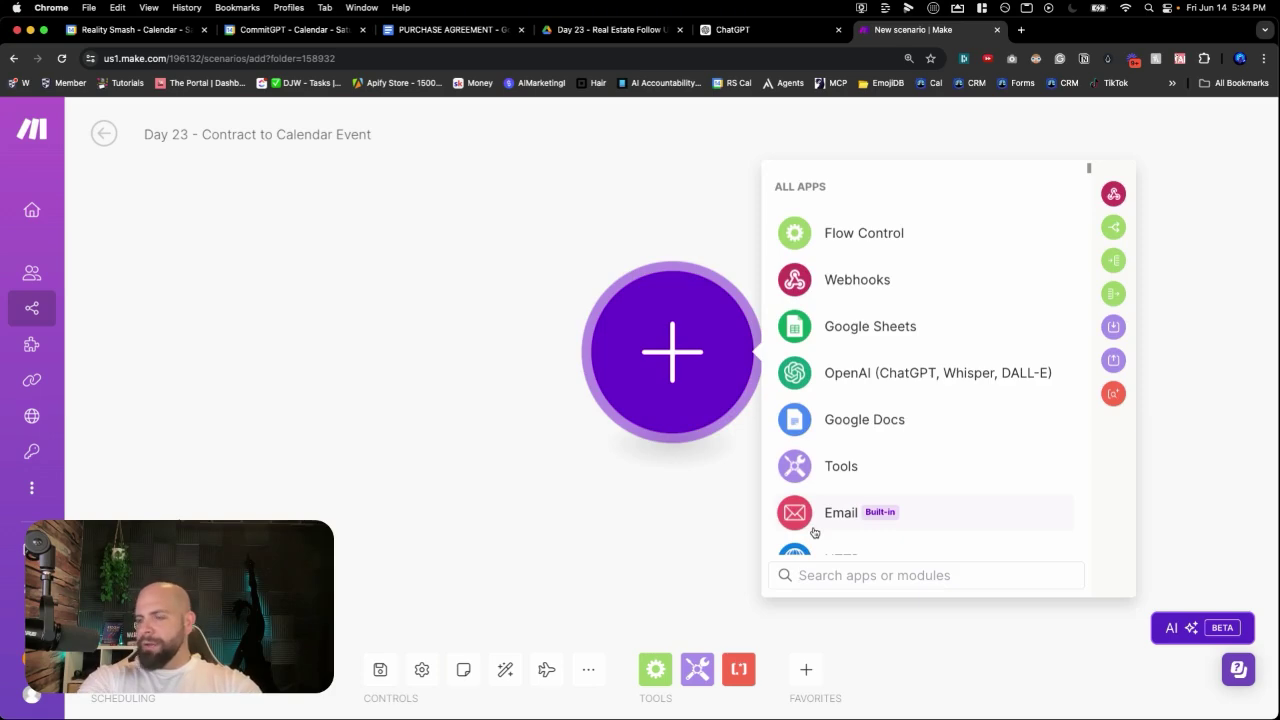
{"action": "type", "text": "googl"}
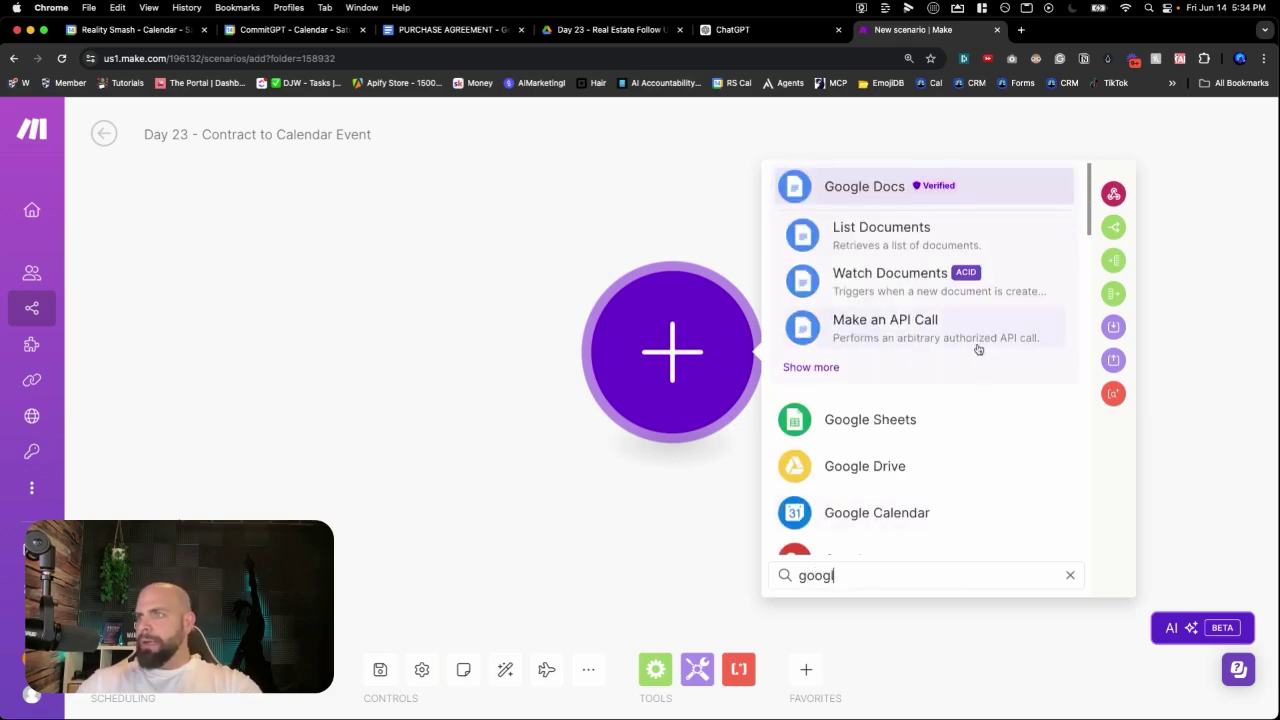
{"action": "left_click", "coordinate": [868, 274]}
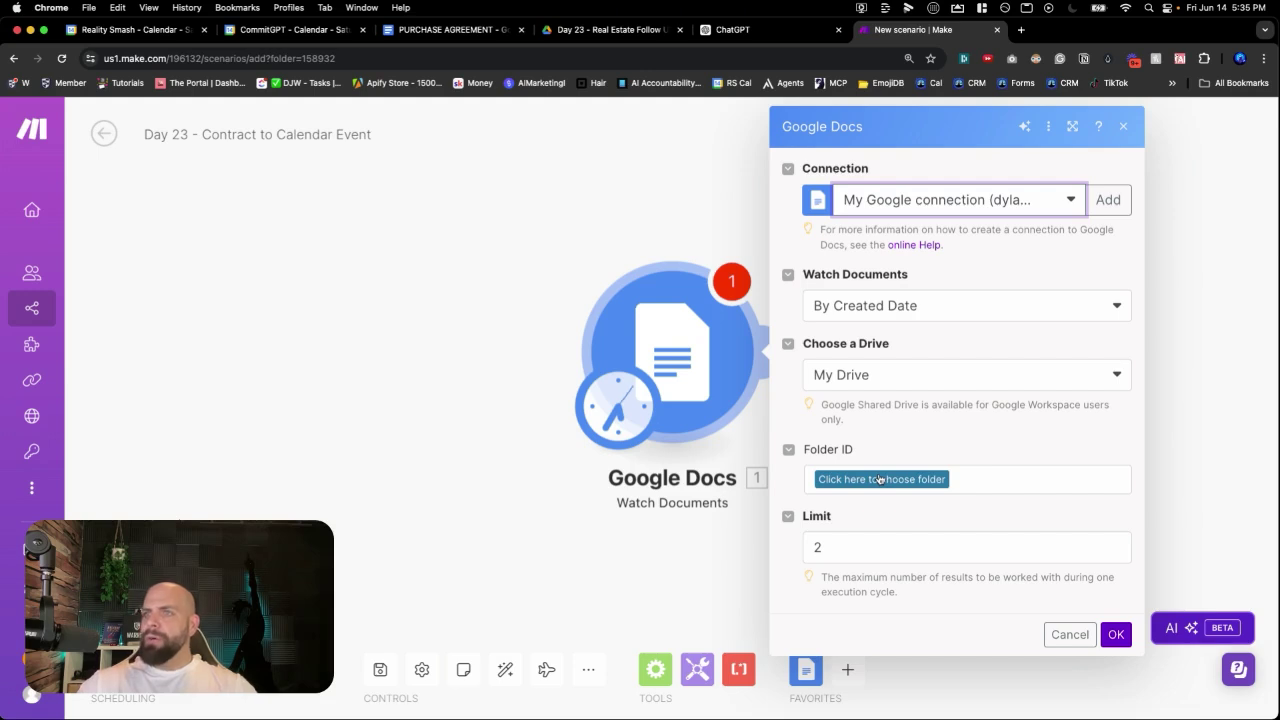
Step: Review the Day 23 Drive folder and read through the PURCHASE AGREEMENT document, focusing on the closing date clause
{"action": "left_click", "coordinate": [575, 30]}
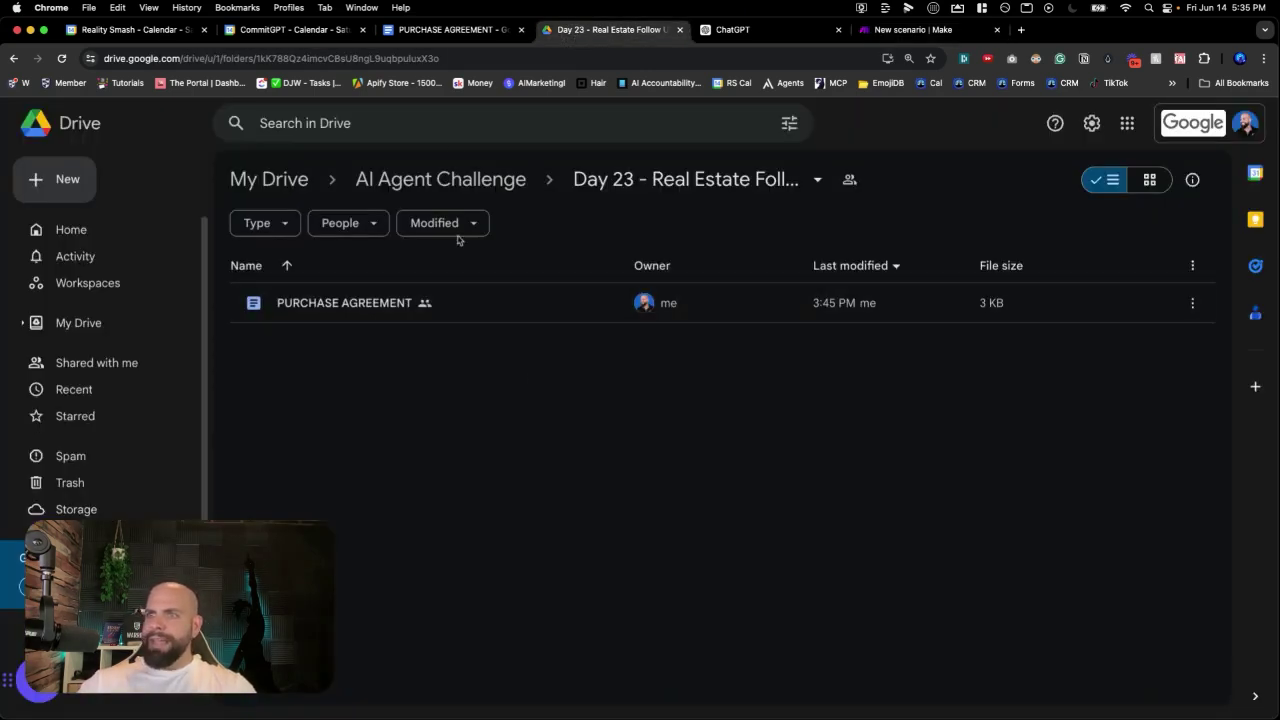
{"action": "left_click", "coordinate": [450, 32]}
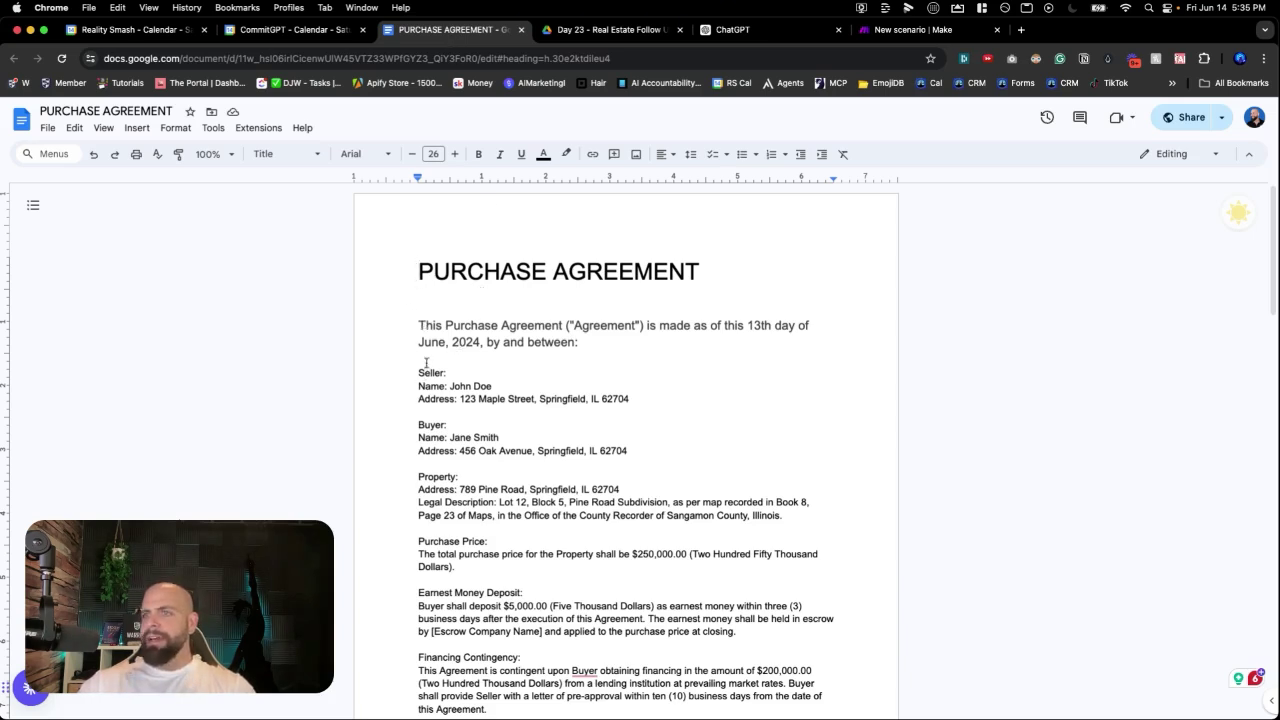
{"action": "scroll", "coordinate": [410, 362], "scroll_direction": "down", "scroll_amount": 1}
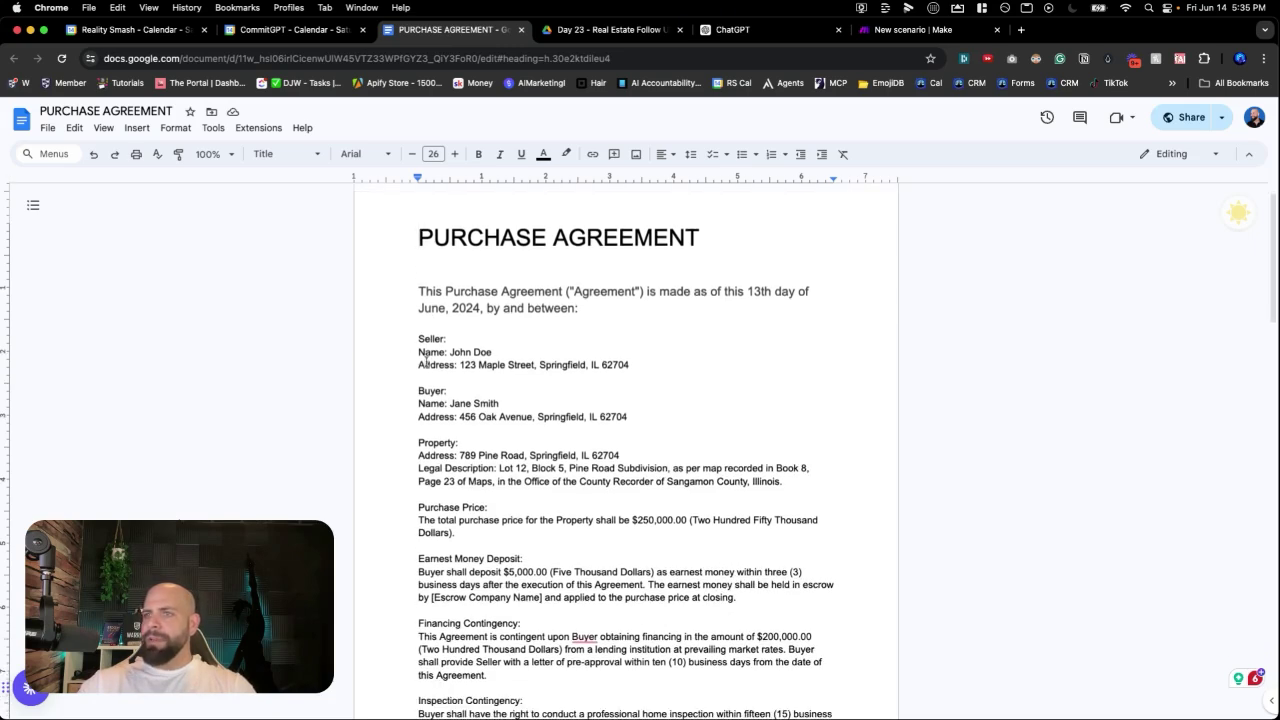
{"action": "scroll", "coordinate": [426, 378], "scroll_direction": "down", "scroll_amount": 3}
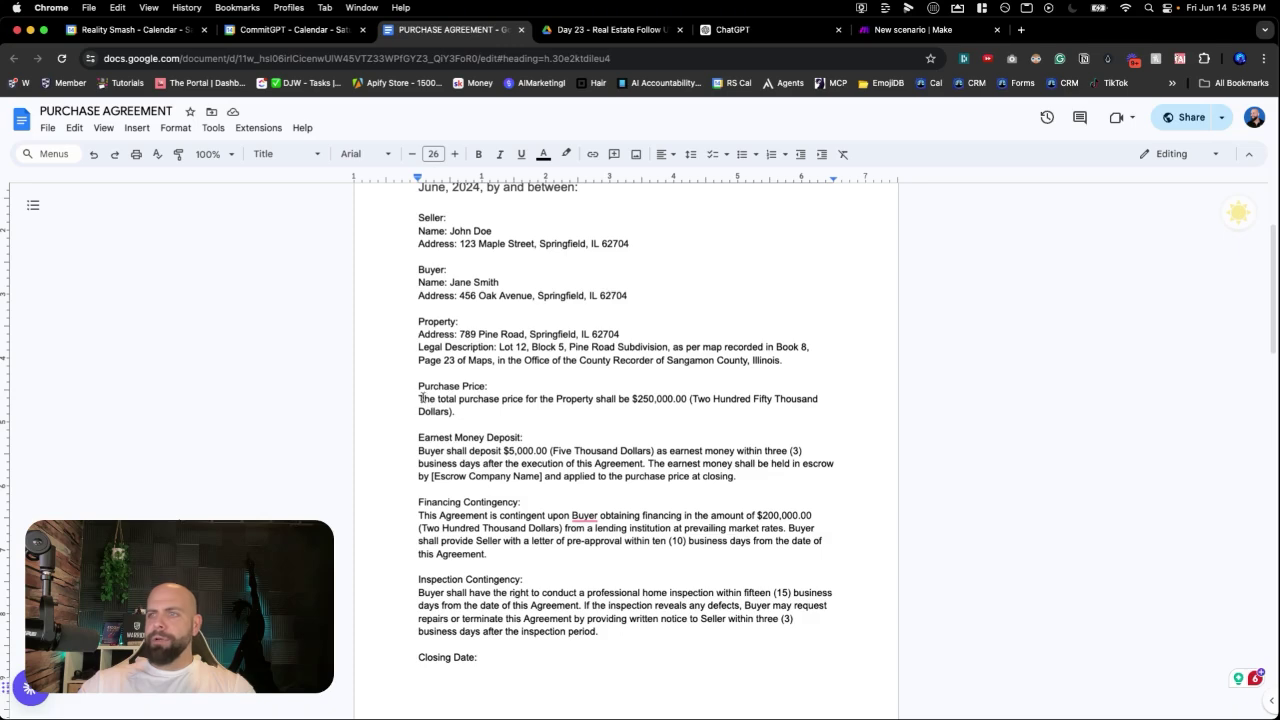
{"action": "scroll", "coordinate": [426, 445], "scroll_direction": "down", "scroll_amount": 6}
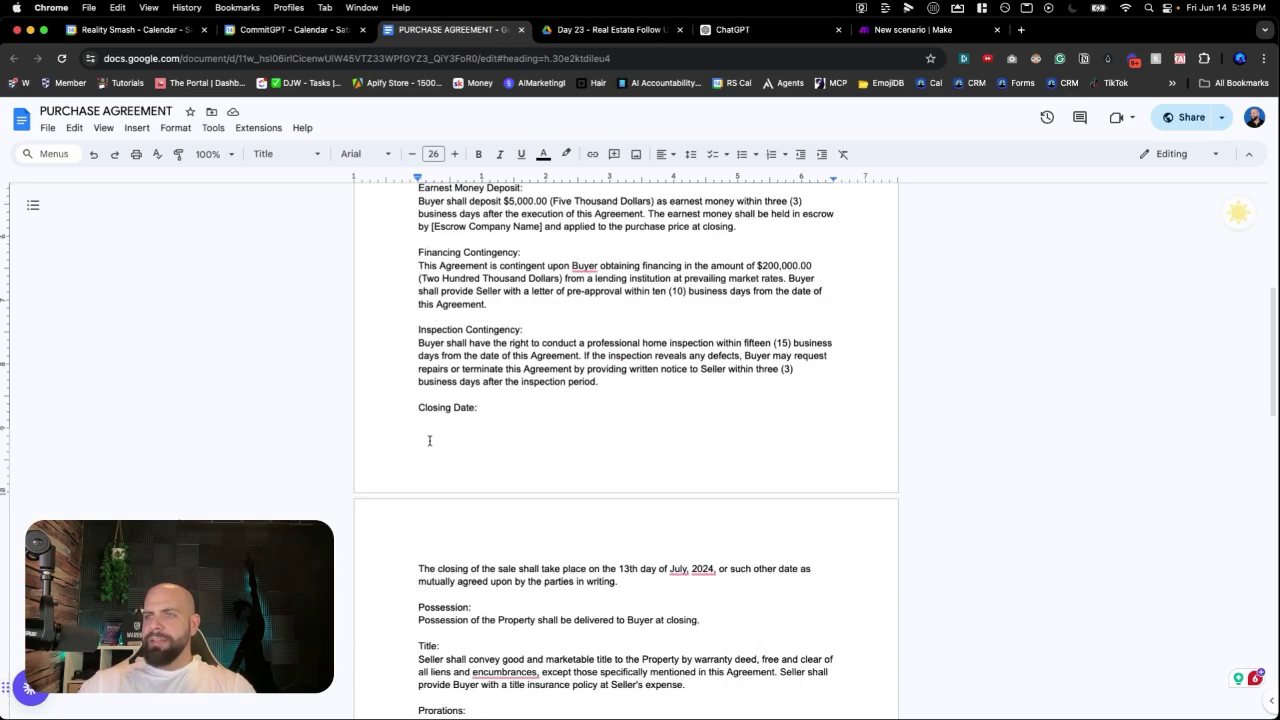
{"action": "scroll", "coordinate": [429, 440], "scroll_direction": "down", "scroll_amount": 10}
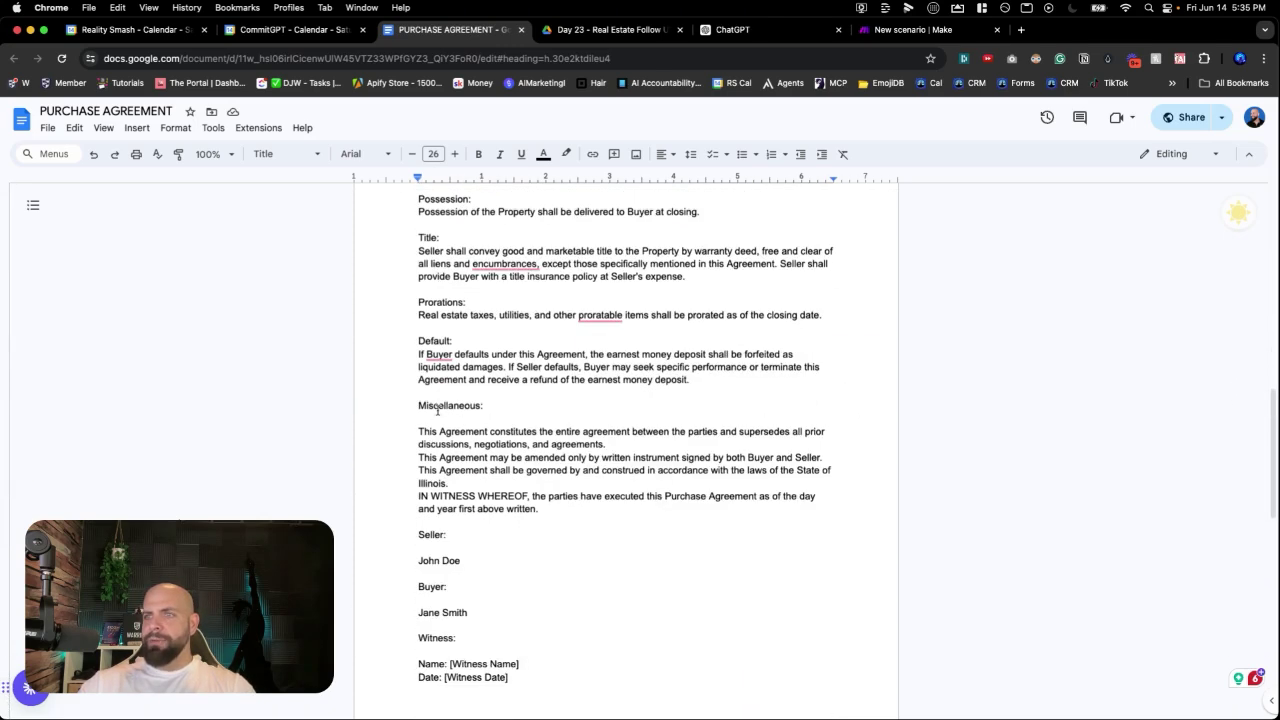
{"action": "scroll", "coordinate": [437, 411], "scroll_direction": "up", "scroll_amount": 10}
{"action": "scroll", "coordinate": [438, 432], "scroll_direction": "down", "scroll_amount": 3}
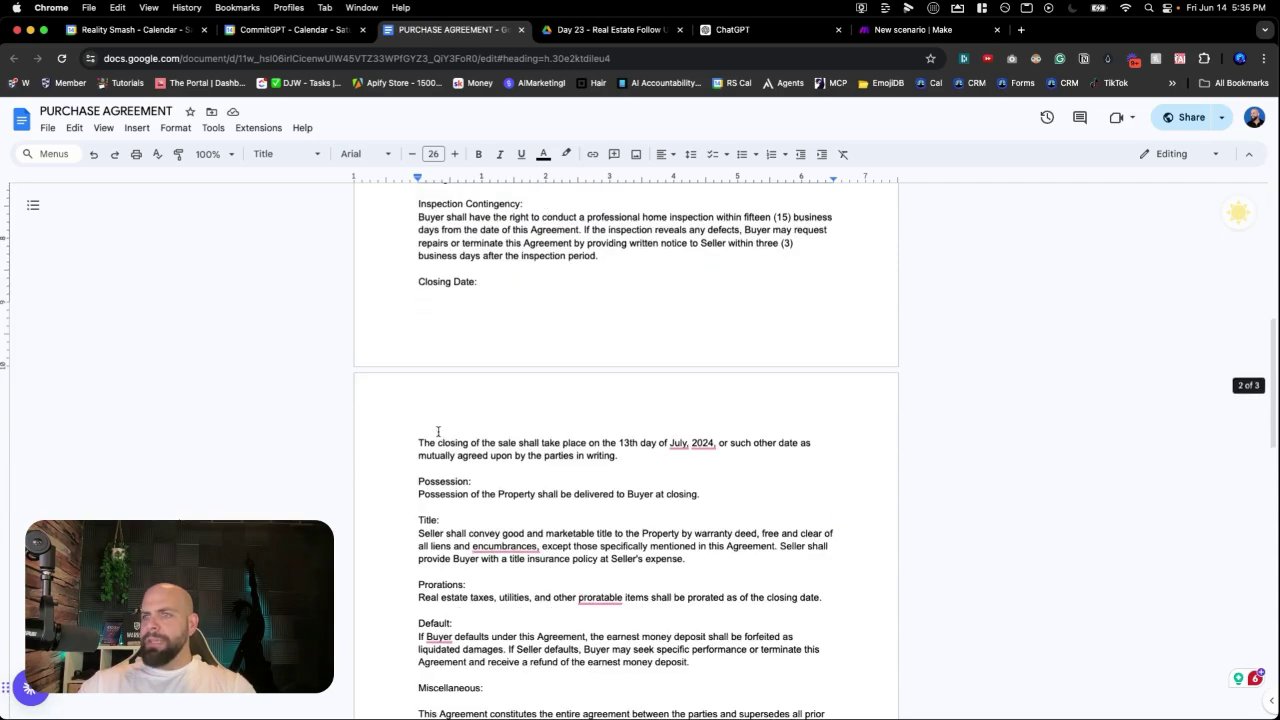
{"action": "triple_click", "coordinate": [586, 440]}
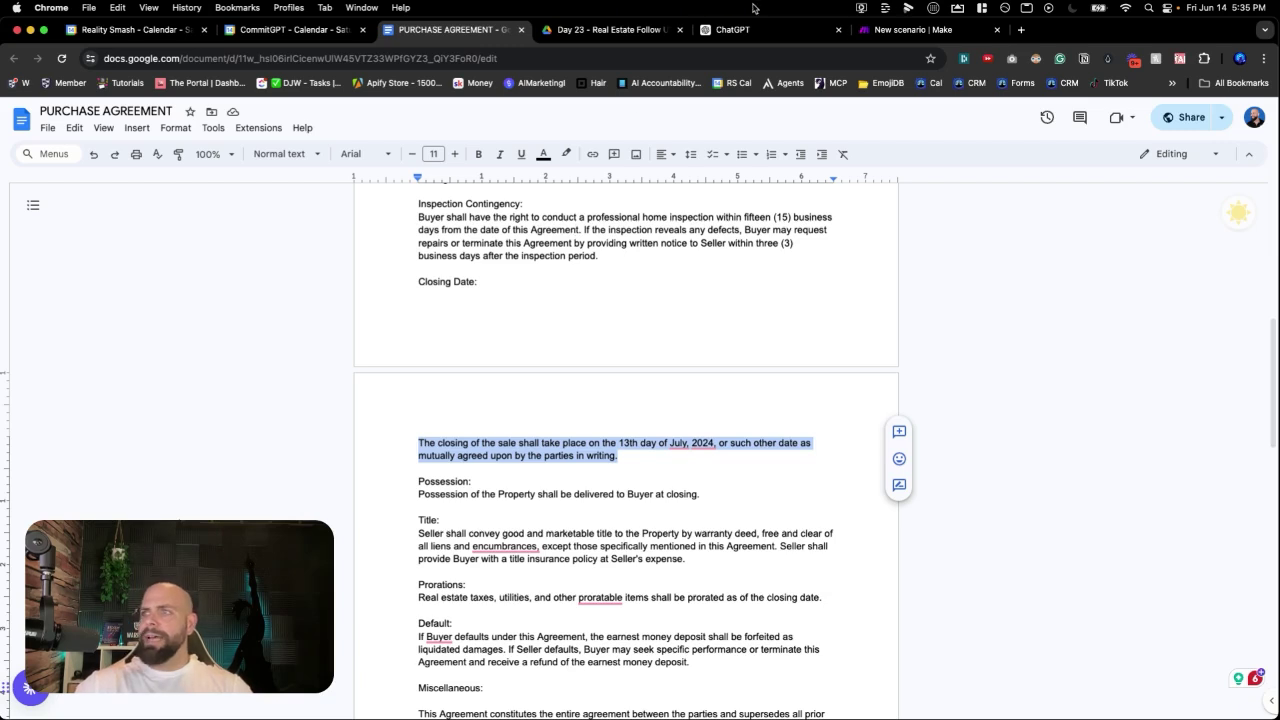
Step: Set the watched folder in the Google Docs module to AI Agent Challenge / Day 23 - Real Estate Follow Up
{"action": "left_click", "coordinate": [876, 34]}
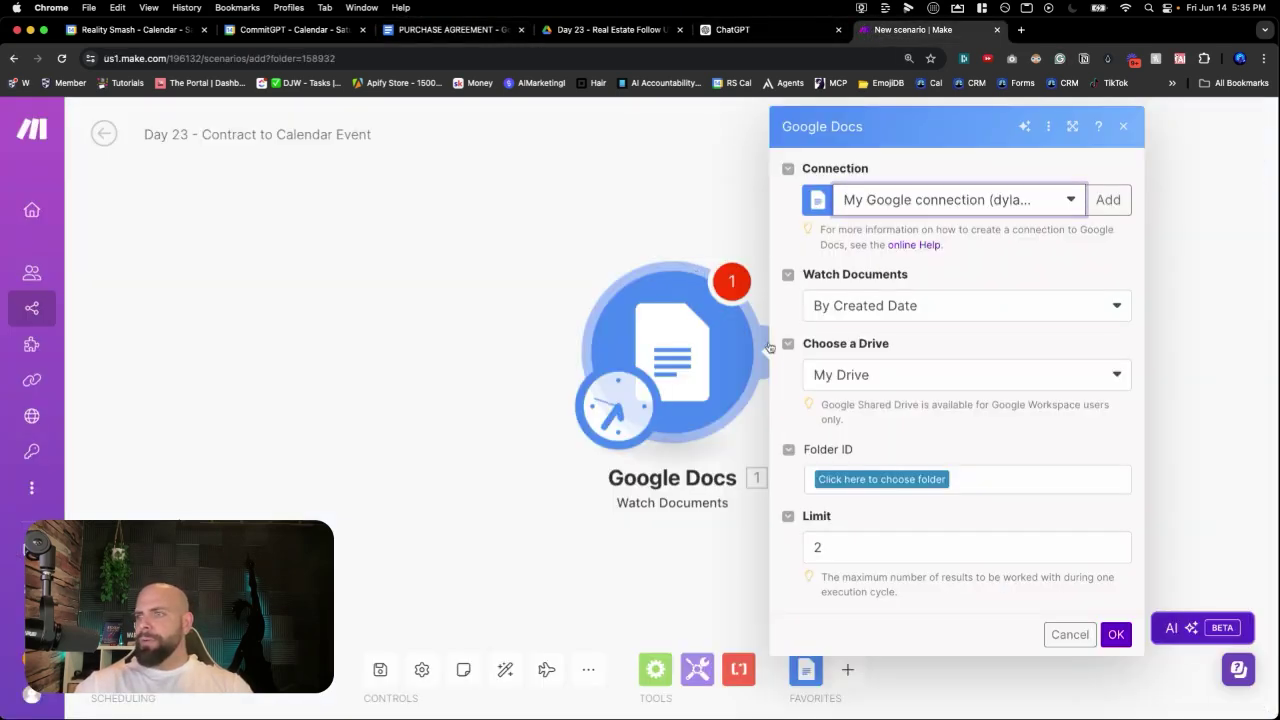
{"action": "left_click", "coordinate": [882, 479]}
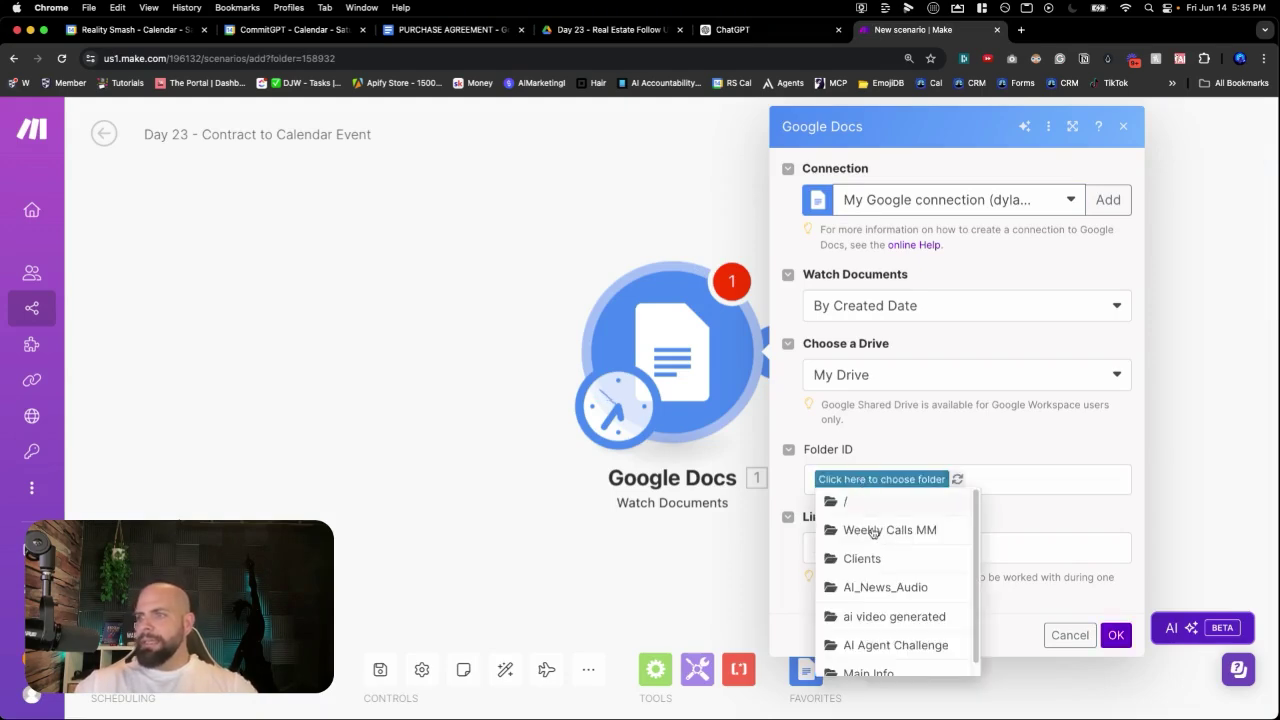
{"action": "left_click", "coordinate": [897, 646]}
{"action": "left_click", "coordinate": [978, 484]}
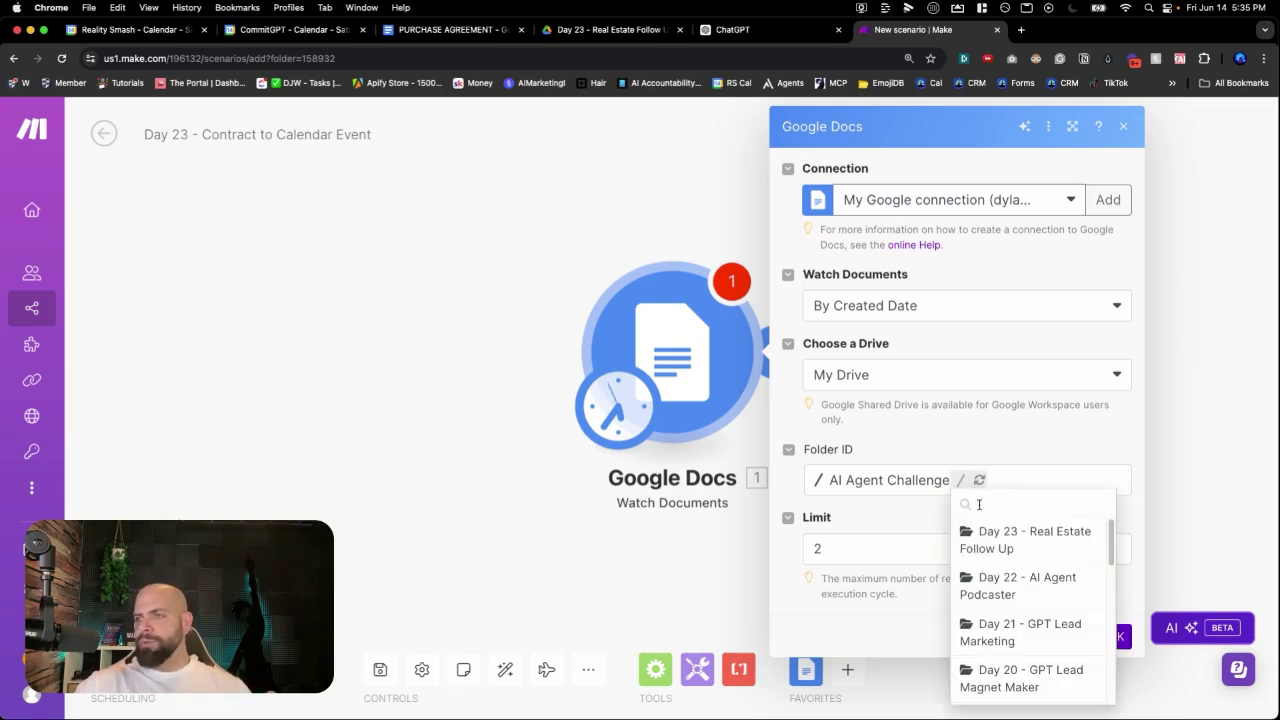
{"action": "left_click", "coordinate": [988, 533]}
{"action": "left_click", "coordinate": [1058, 501]}
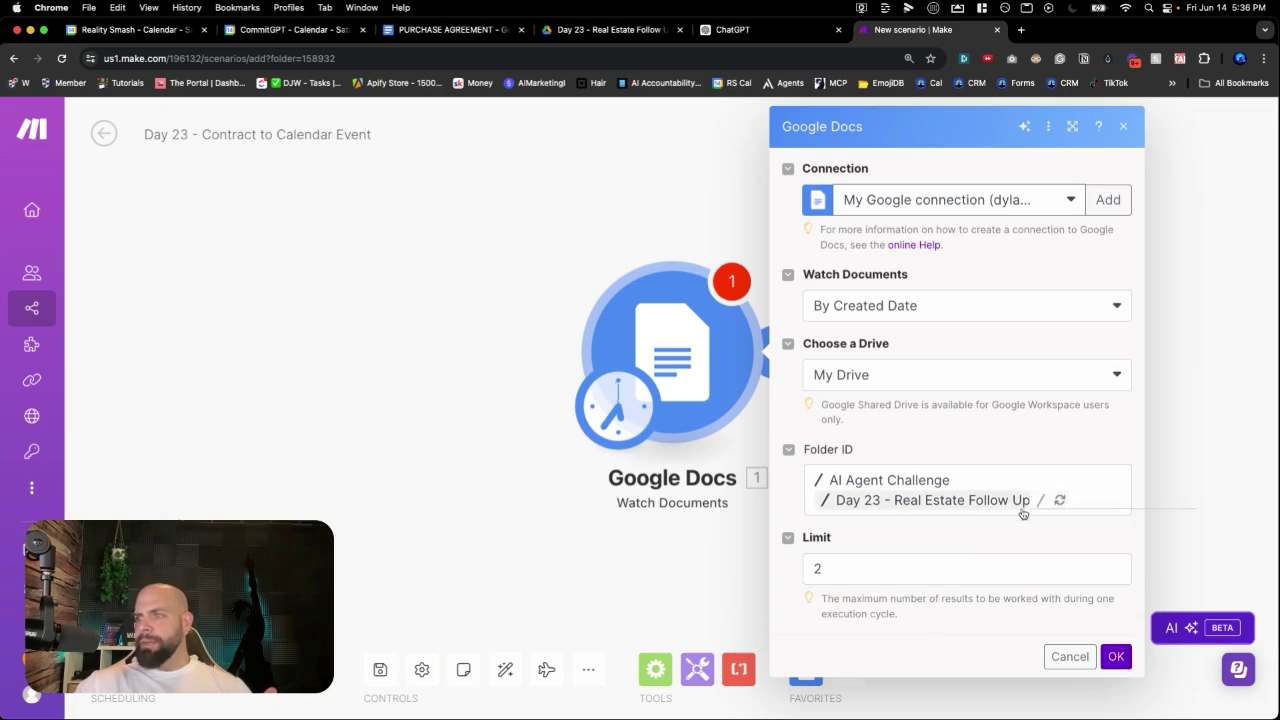
Step: Set the Watch Documents result limit to 1 and save the module settings
{"action": "left_click", "coordinate": [1017, 568]}
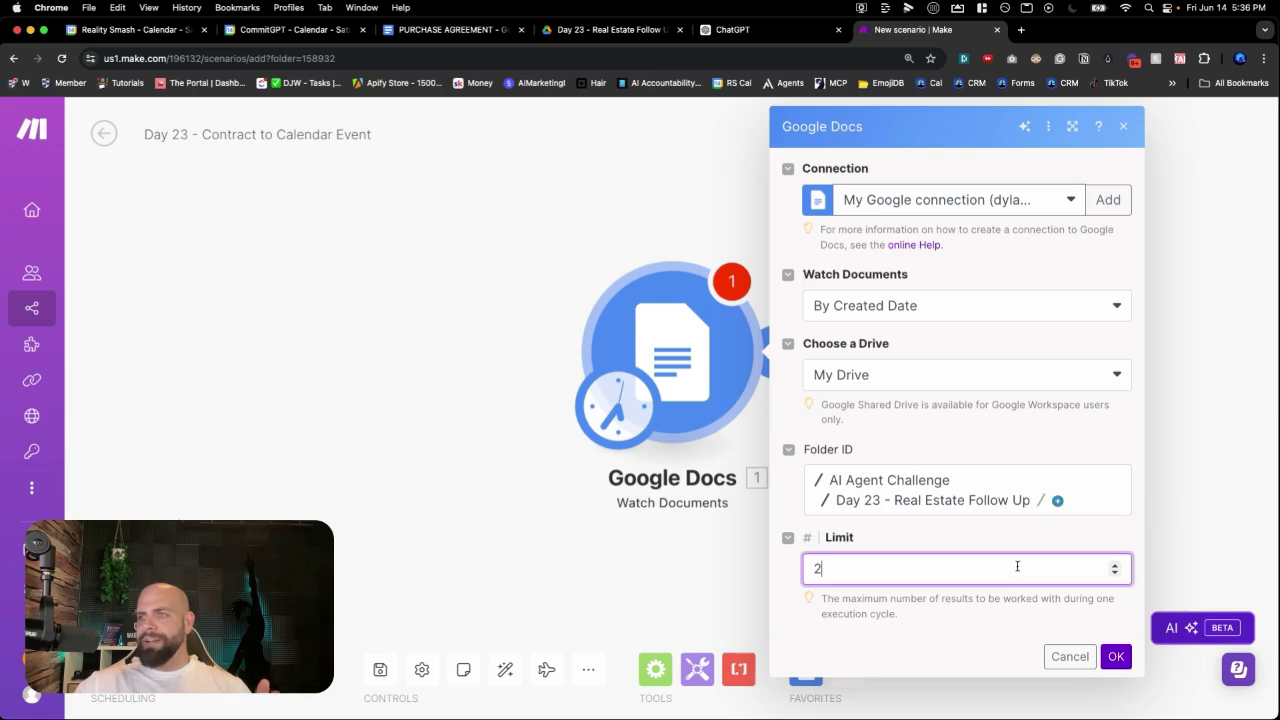
{"action": "key", "text": "BackSpace"}
{"action": "type", "text": "1"}
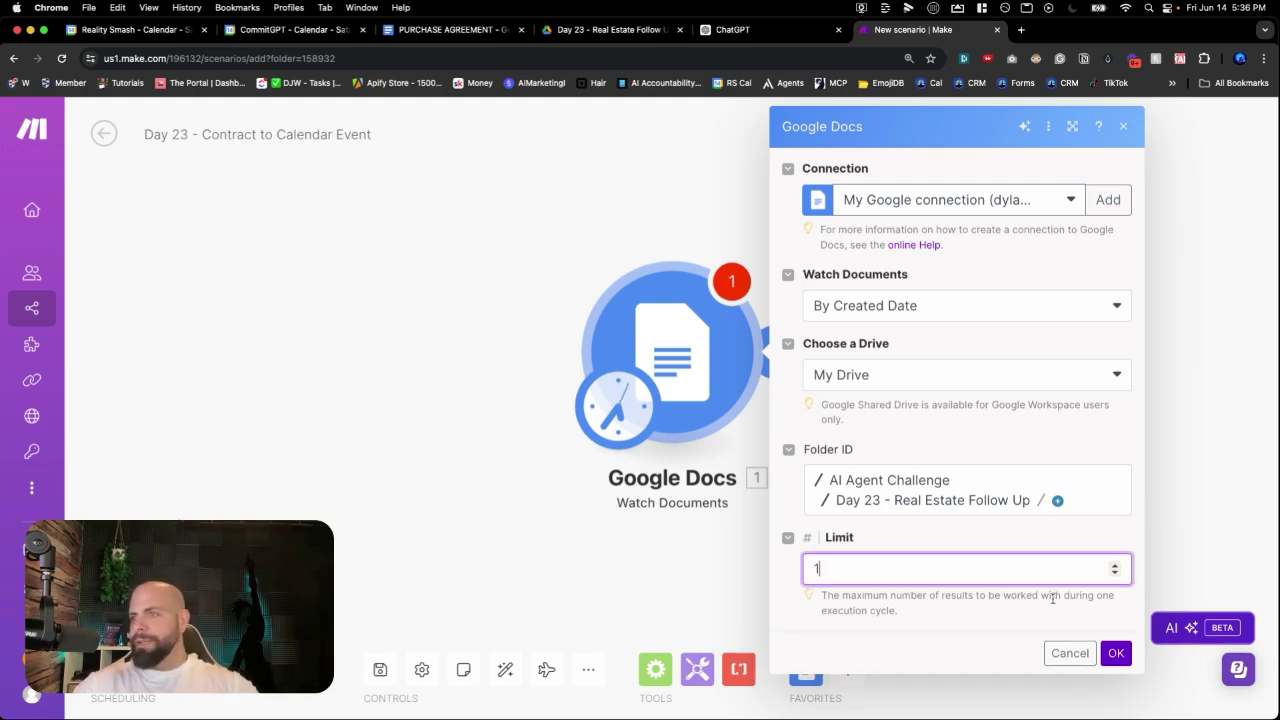
{"action": "left_click", "coordinate": [1116, 653]}
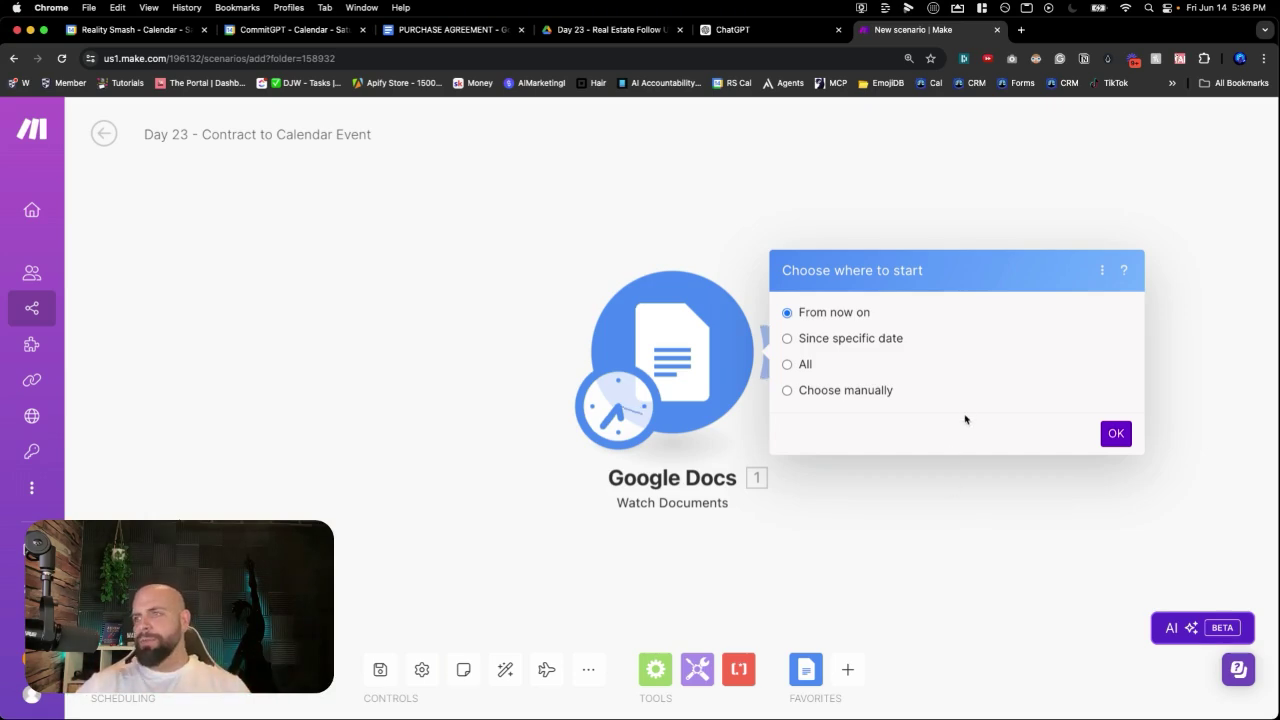
Step: Manually choose the PURCHASE AGREEMENT document as the starting point and run the scenario once
{"action": "left_click", "coordinate": [846, 391]}
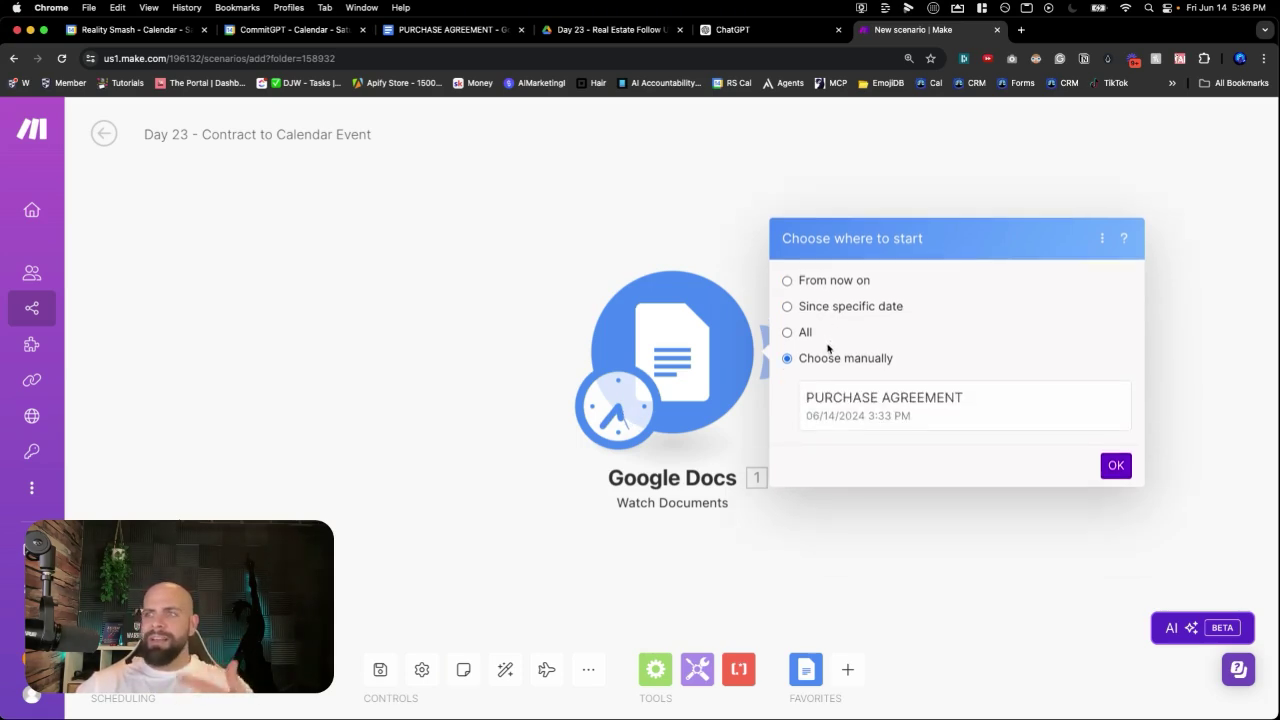
{"action": "left_click", "coordinate": [840, 400]}
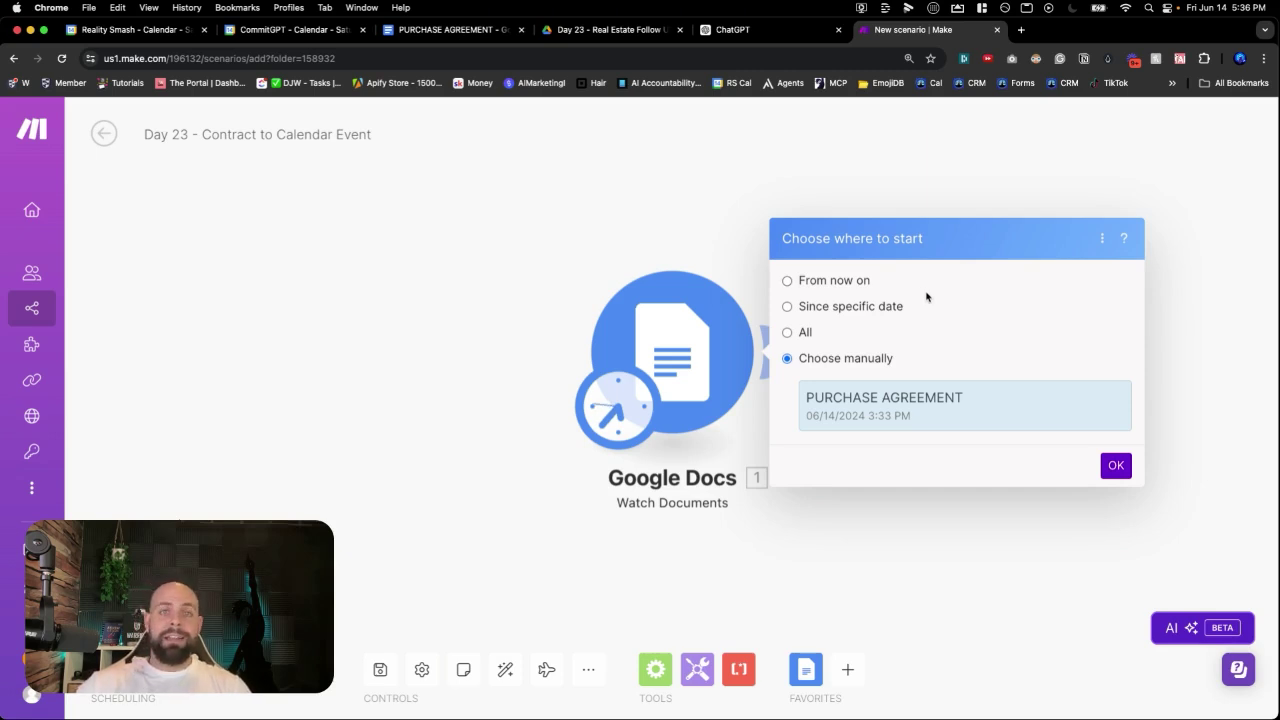
{"action": "left_click", "coordinate": [1117, 461]}
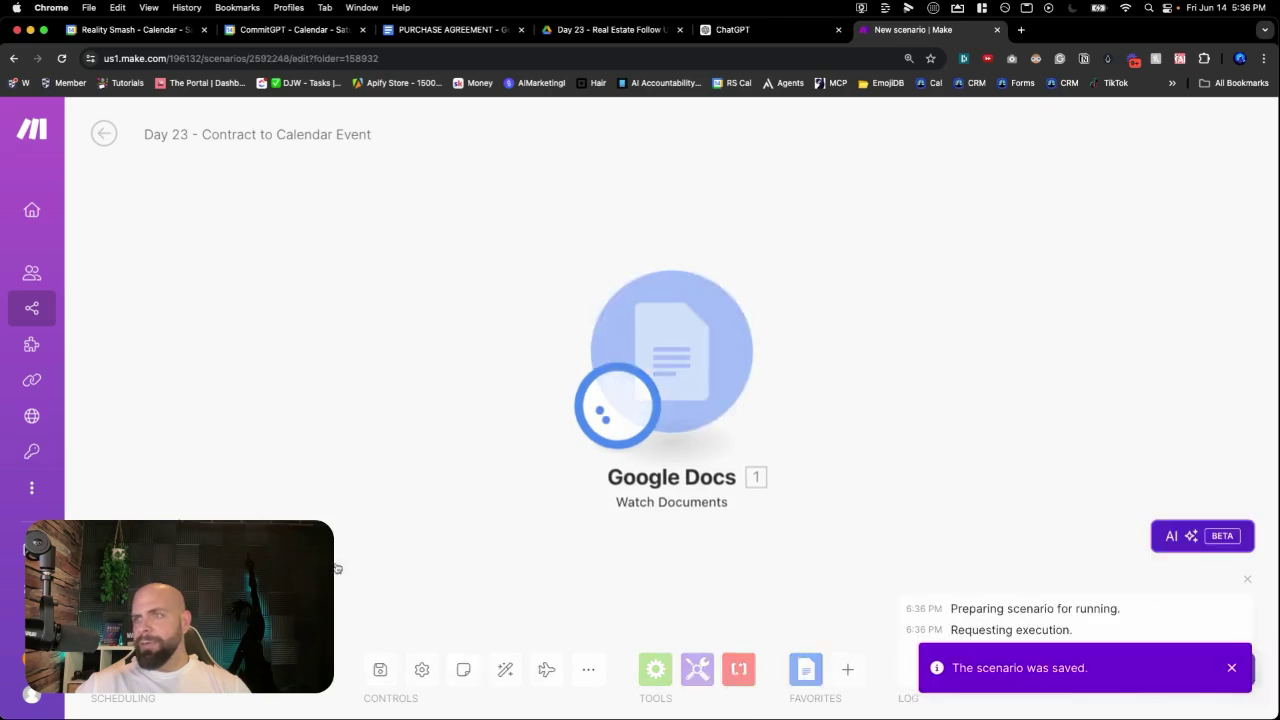
Step: Inspect the Google Docs module's run output and open its Web View Link in a new browser tab to check the document
{"action": "left_click", "coordinate": [785, 270]}
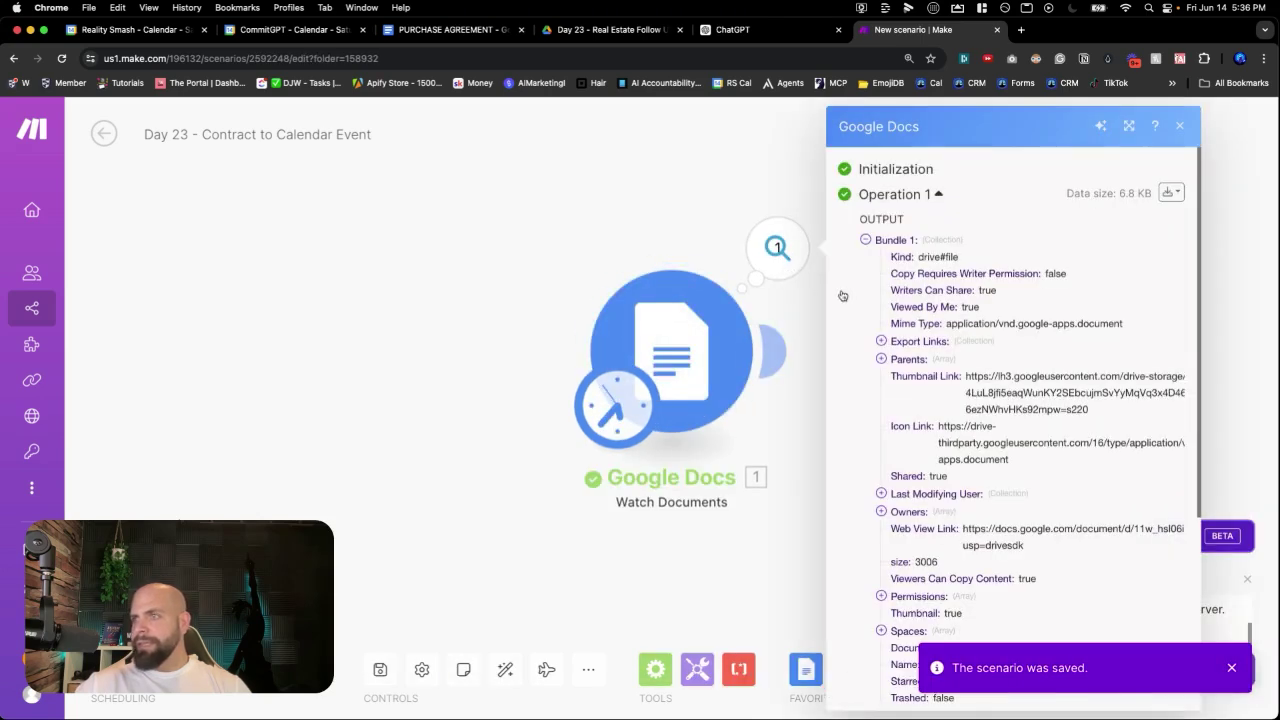
{"action": "scroll", "coordinate": [890, 318], "scroll_direction": "down", "scroll_amount": 3}
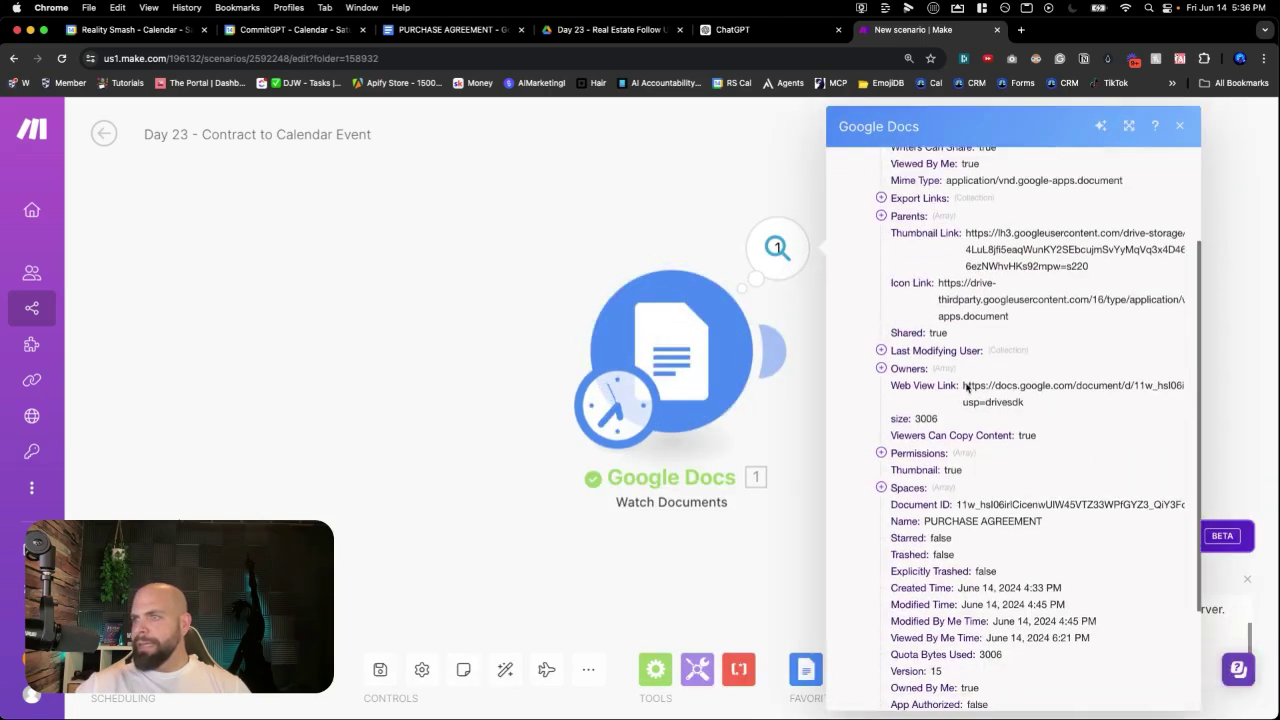
{"action": "left_click_drag", "start_coordinate": [963, 386], "coordinate": [1024, 407]}
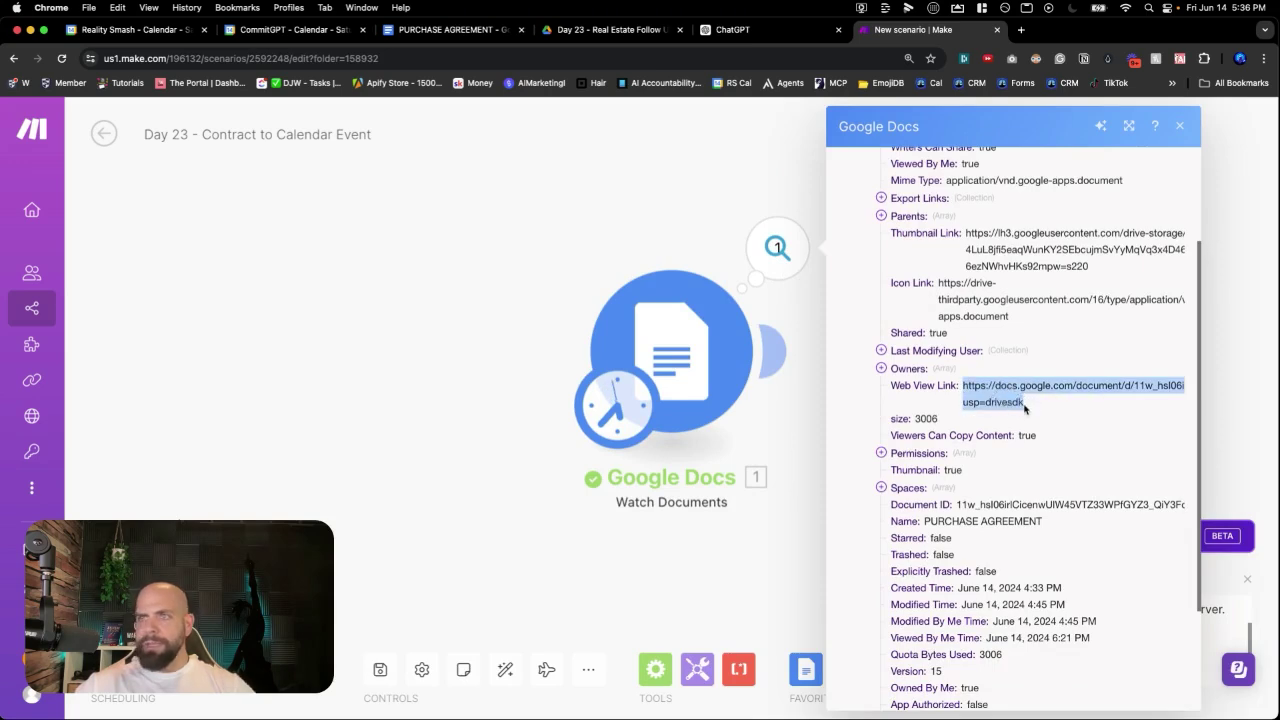
{"action": "key", "text": "super+c"}
{"action": "key", "text": "super+t"}
{"action": "key", "text": "super+v"}
{"action": "key", "text": "Return"}
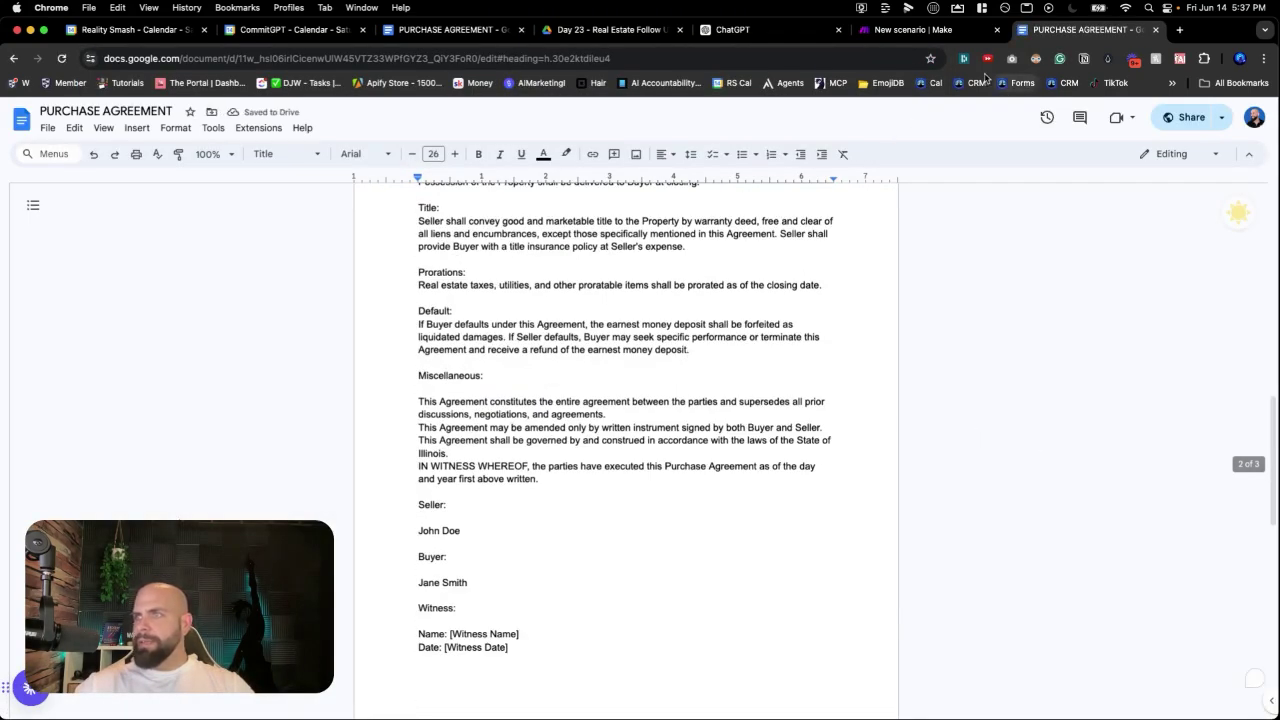
{"action": "left_click", "coordinate": [1155, 30]}
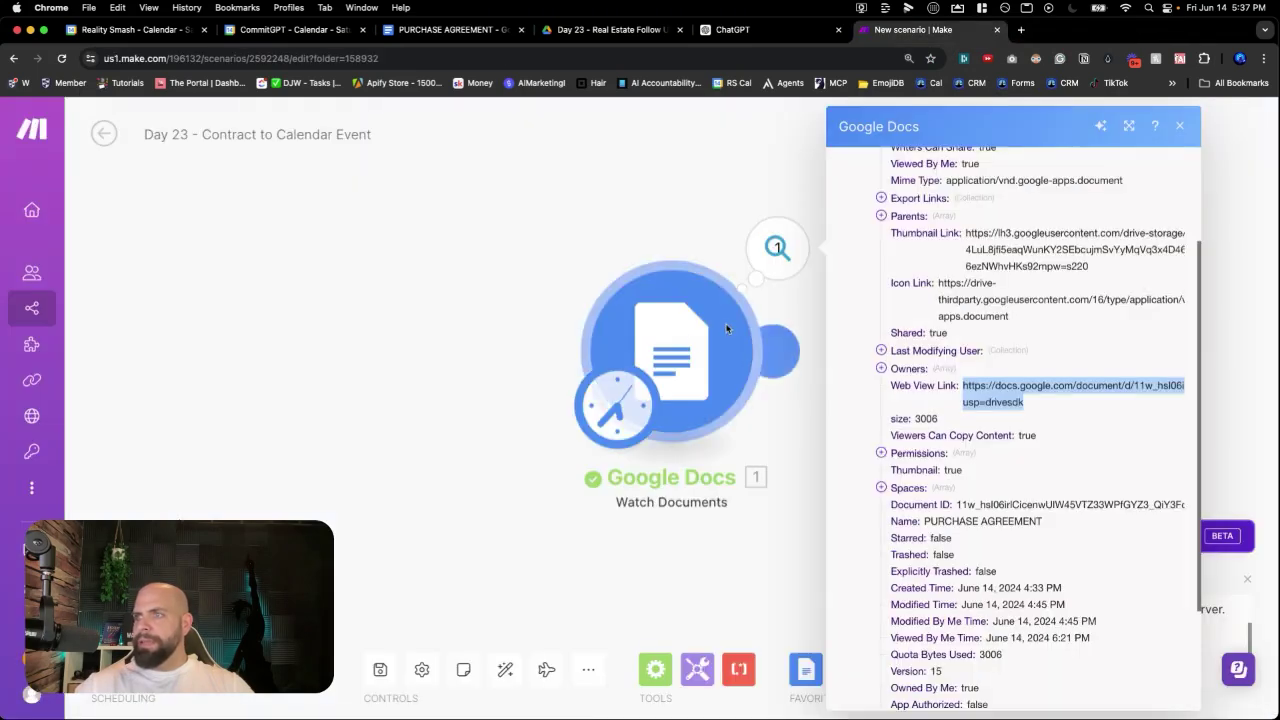
{"action": "left_click", "coordinate": [492, 461]}
{"action": "left_click_drag", "start_coordinate": [837, 434], "coordinate": [577, 429]}
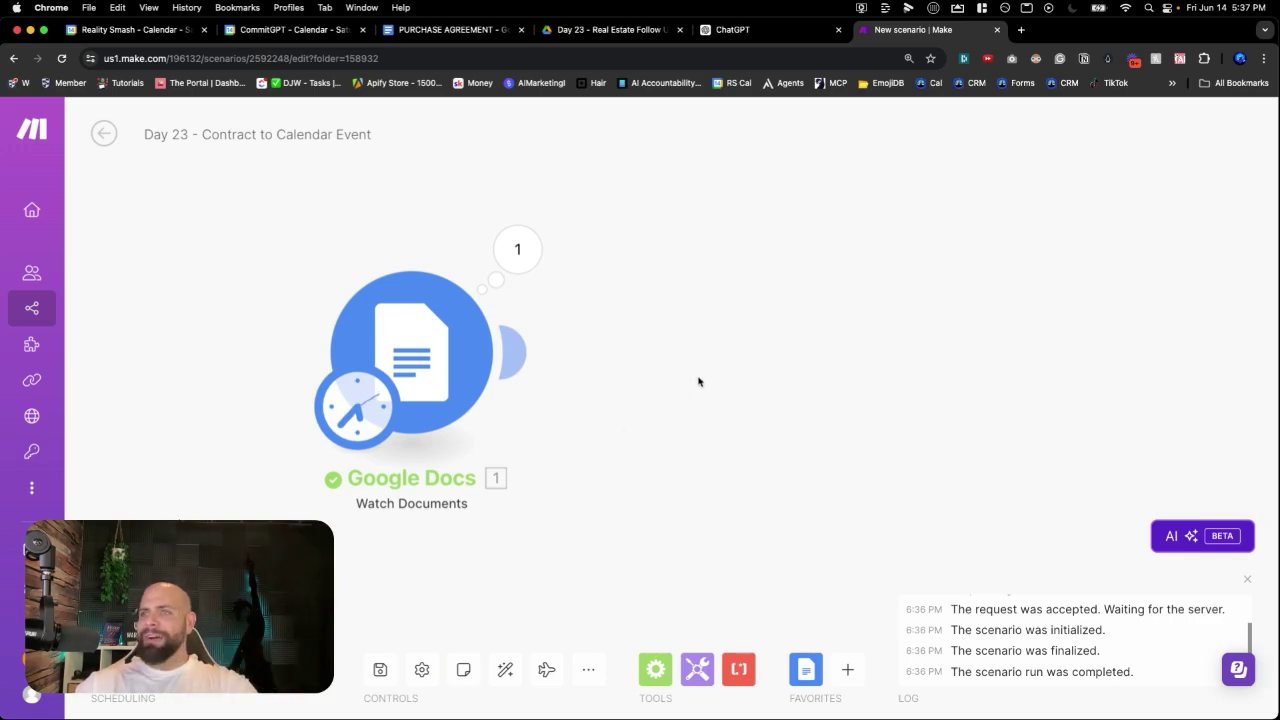
Step: Add a Google Docs Get Content of a Document module after Watch Documents, selected By Mapping with the trigger's Document ID
{"action": "scroll", "coordinate": [684, 373], "scroll_direction": "down", "scroll_amount": 3}
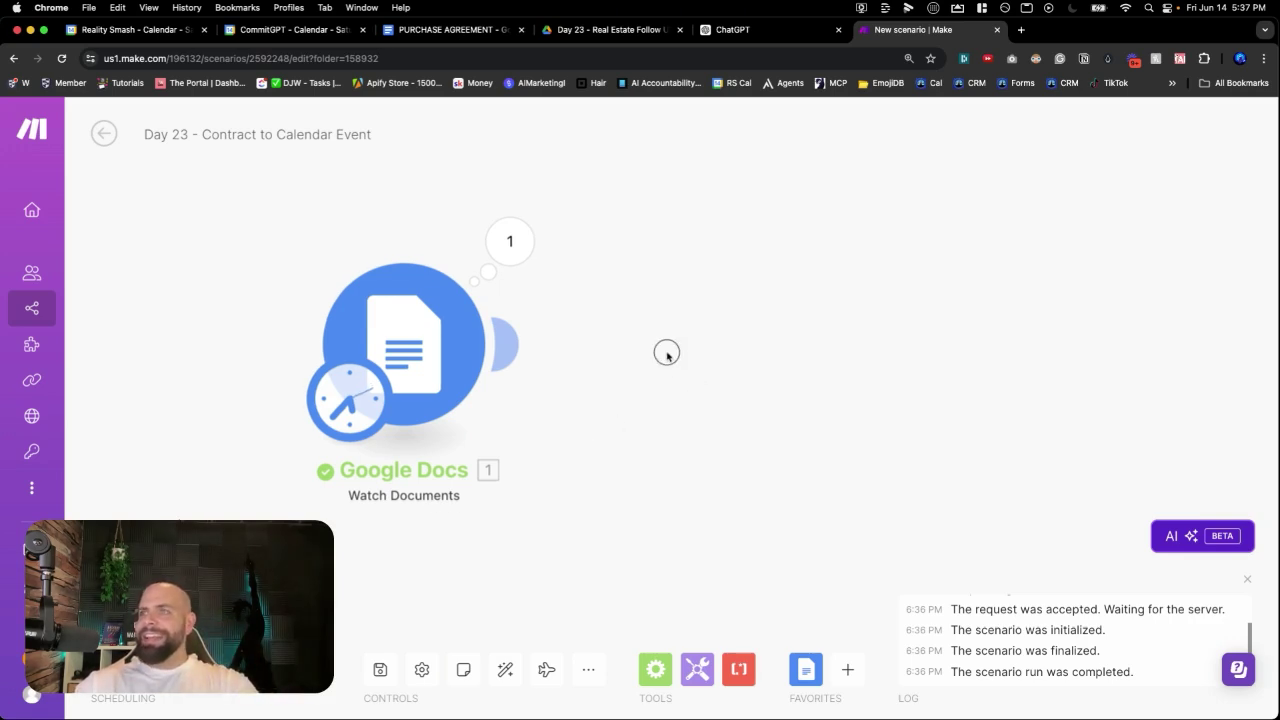
{"action": "left_click", "coordinate": [660, 298]}
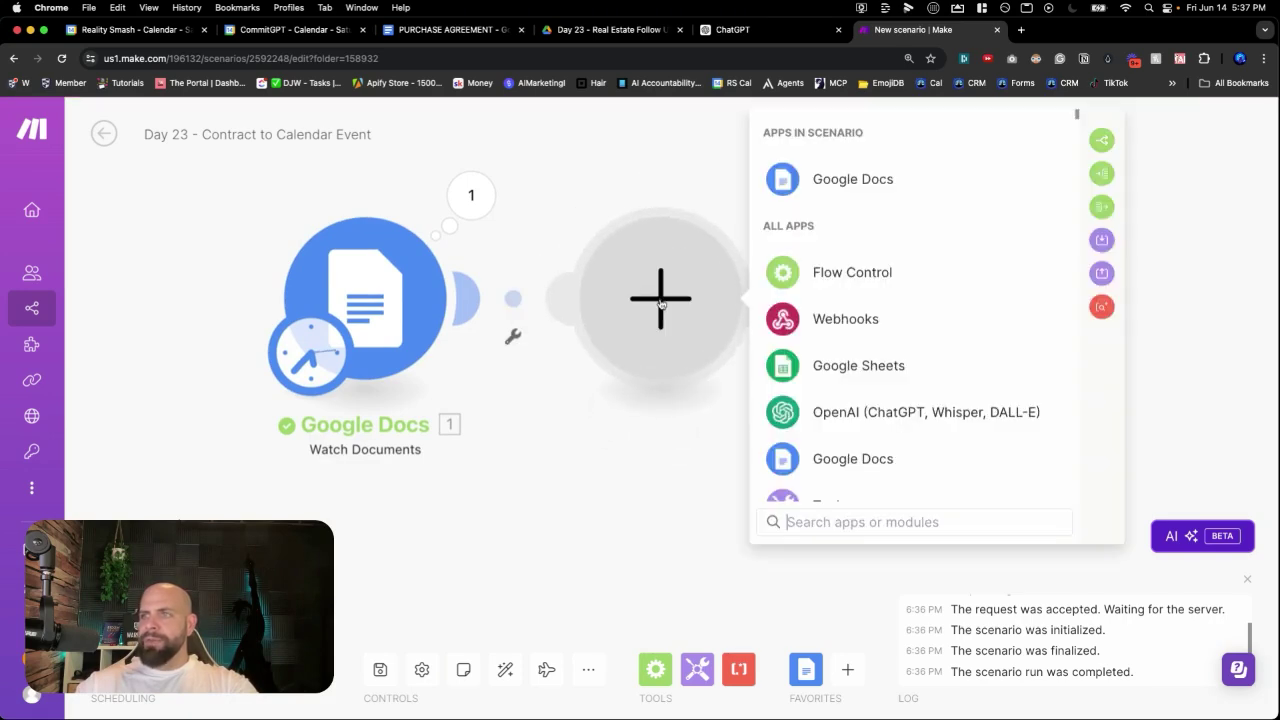
{"action": "left_click", "coordinate": [814, 190]}
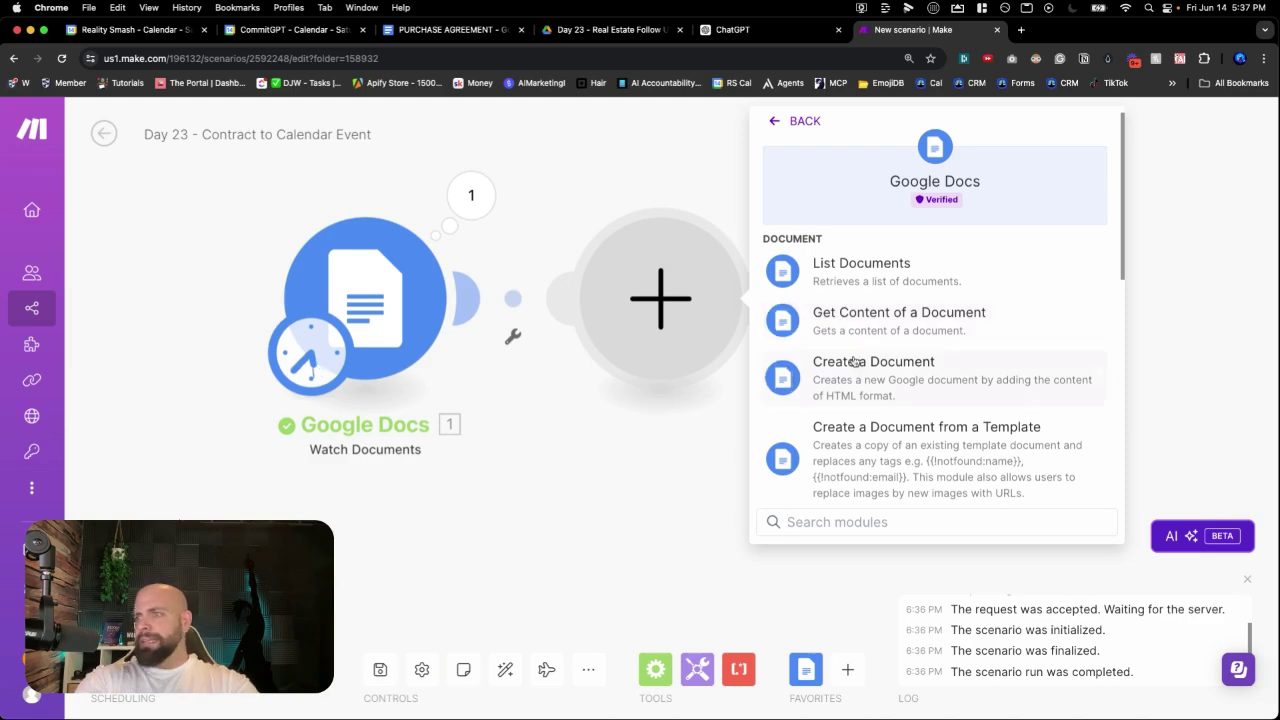
{"action": "type", "text": "geet"}
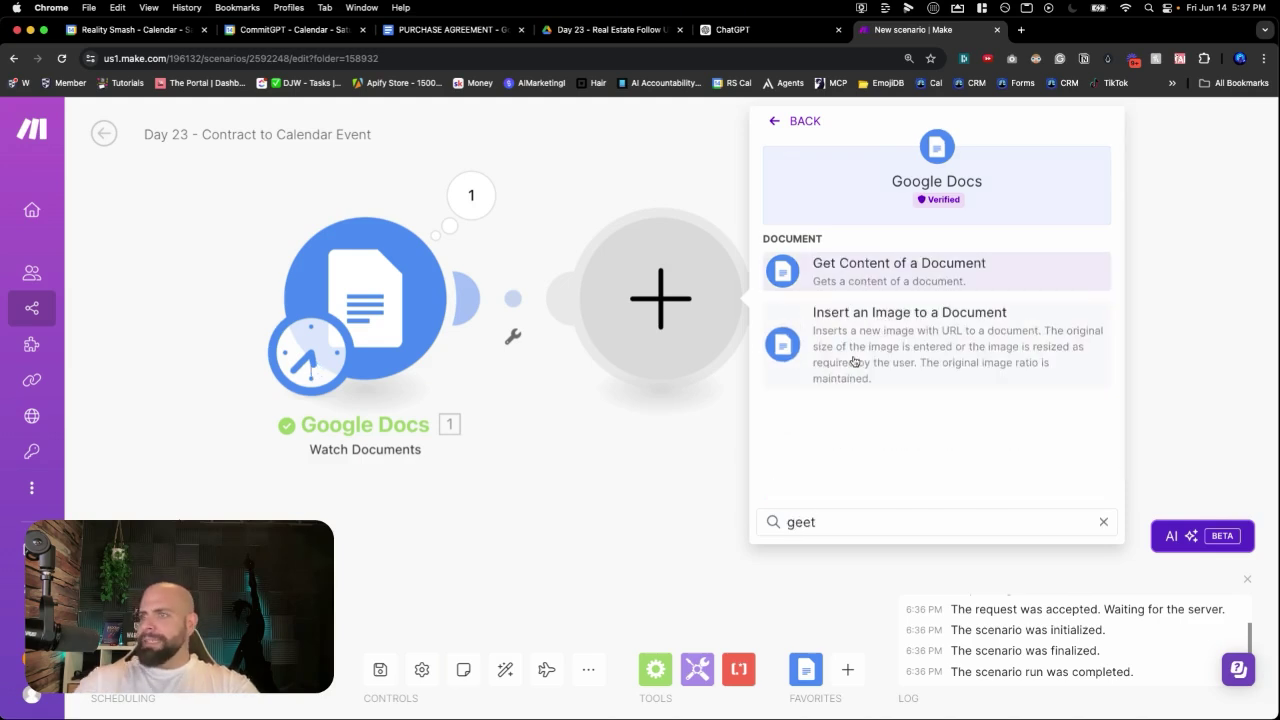
{"action": "left_click", "coordinate": [858, 284]}
{"action": "left_click_drag", "start_coordinate": [601, 266], "coordinate": [867, 399]}
{"action": "left_click", "coordinate": [680, 335]}
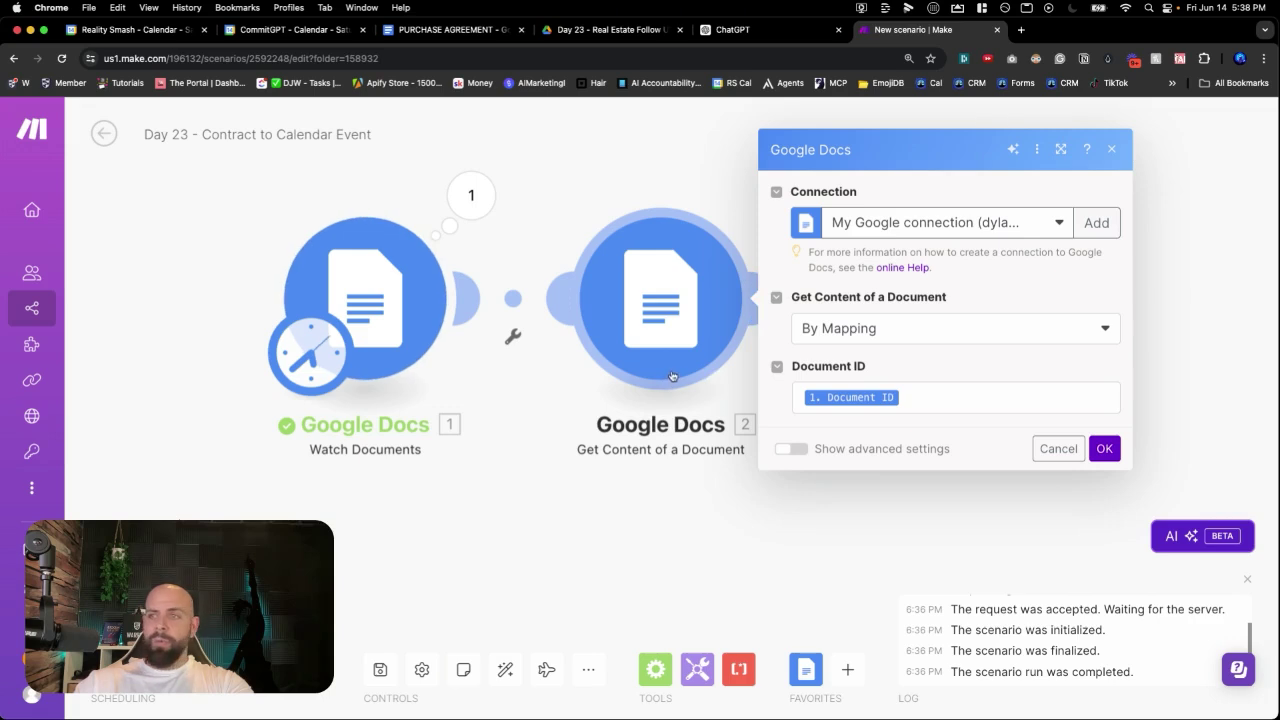
{"action": "left_click", "coordinate": [658, 521]}
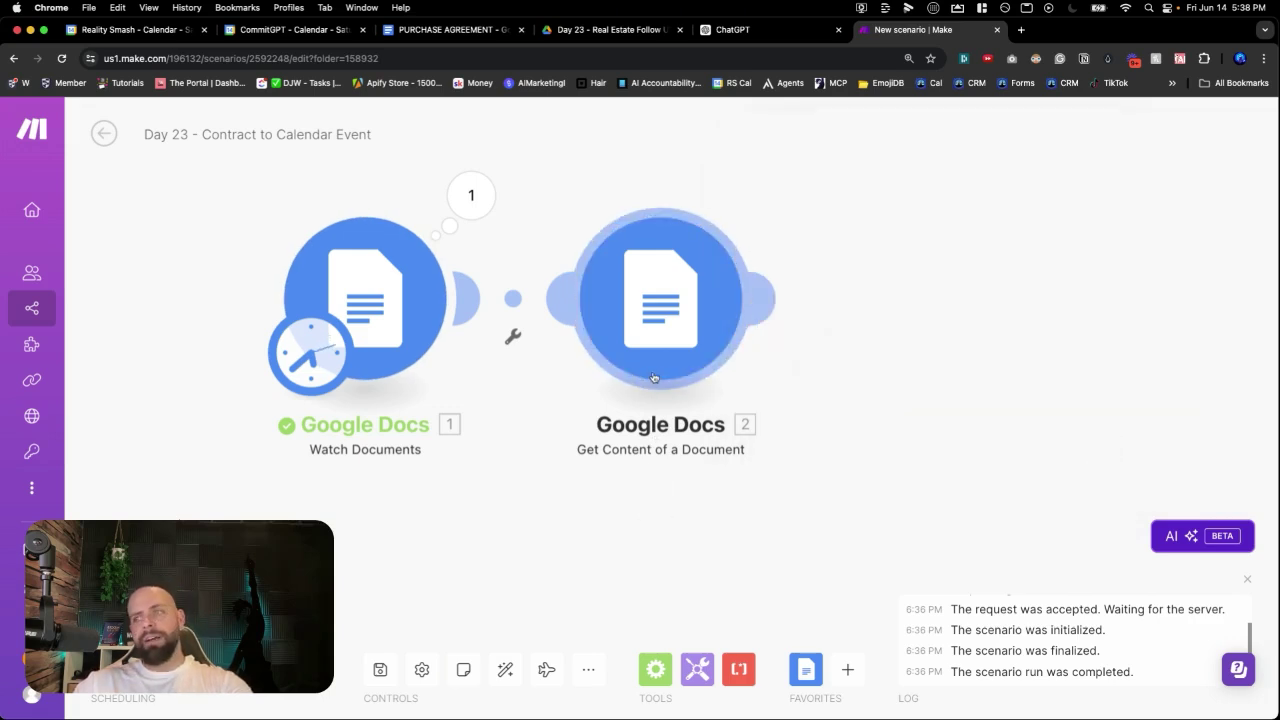
Step: Add a Text parser Match pattern module after the Get Content of a Document module
{"action": "scroll", "coordinate": [737, 329], "scroll_direction": "right", "scroll_amount": 3}
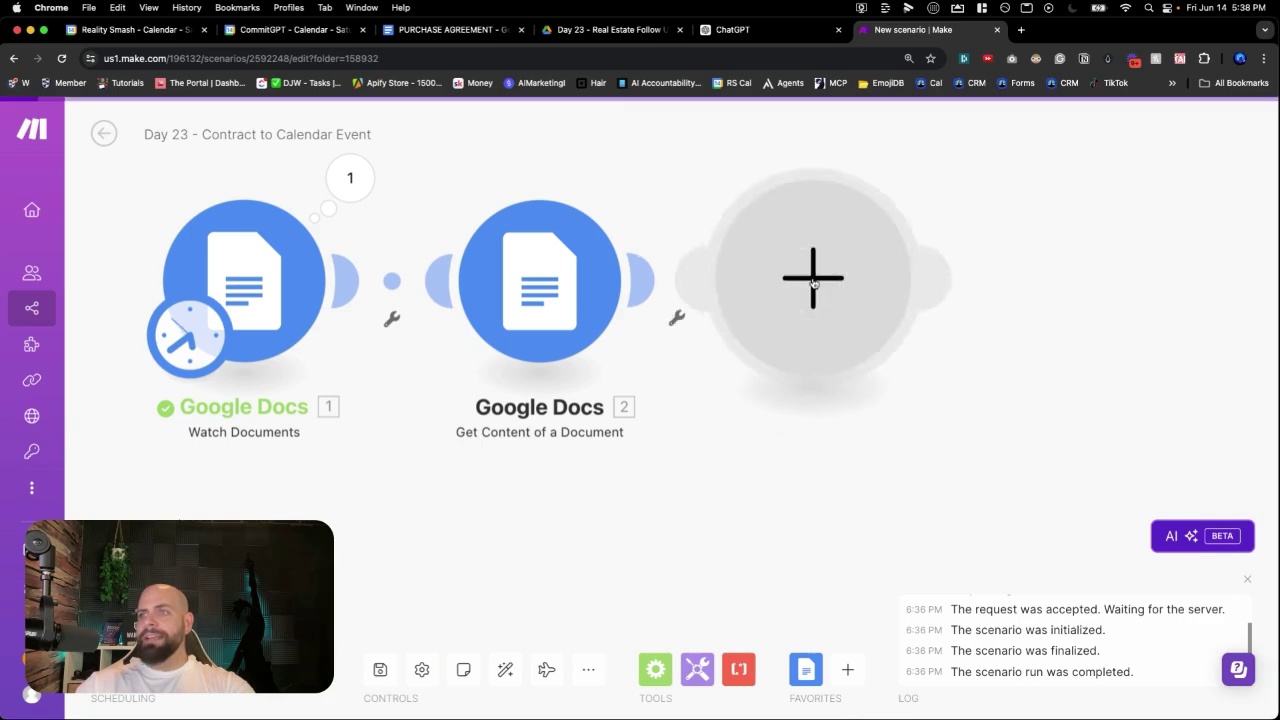
{"action": "left_click", "coordinate": [813, 283]}
{"action": "type", "text": "text"}
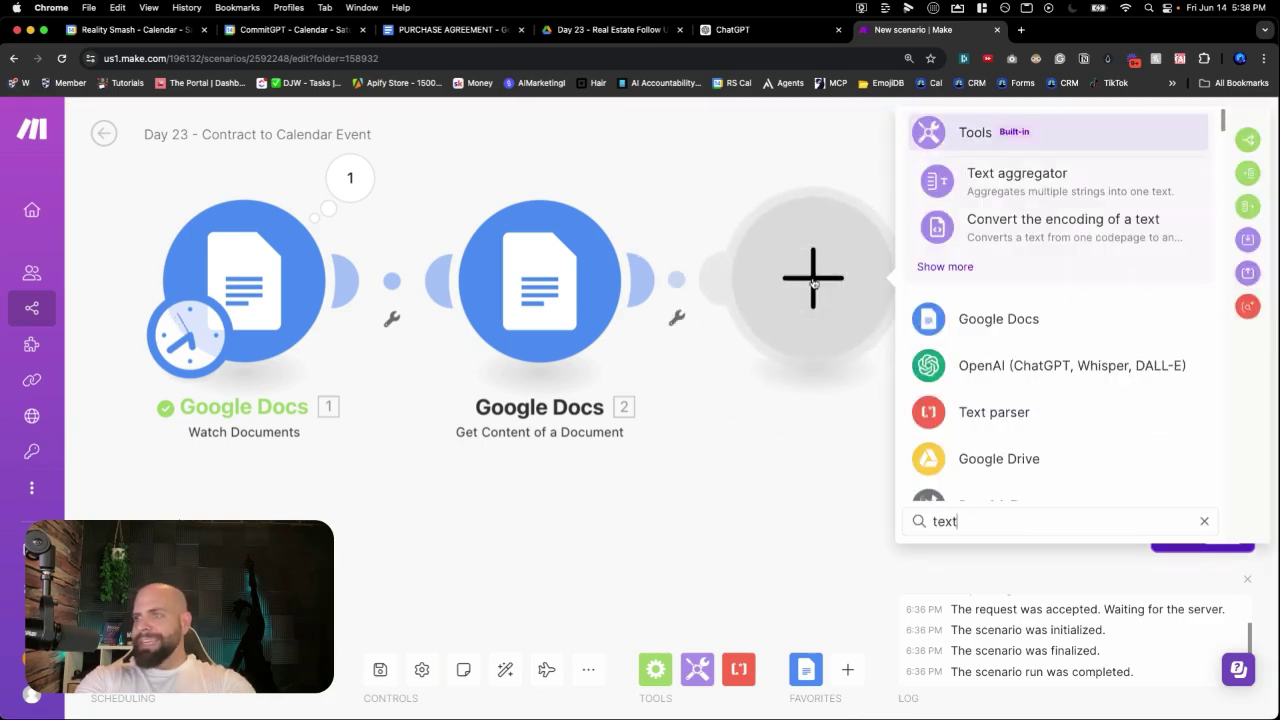
{"action": "left_click", "coordinate": [950, 412]}
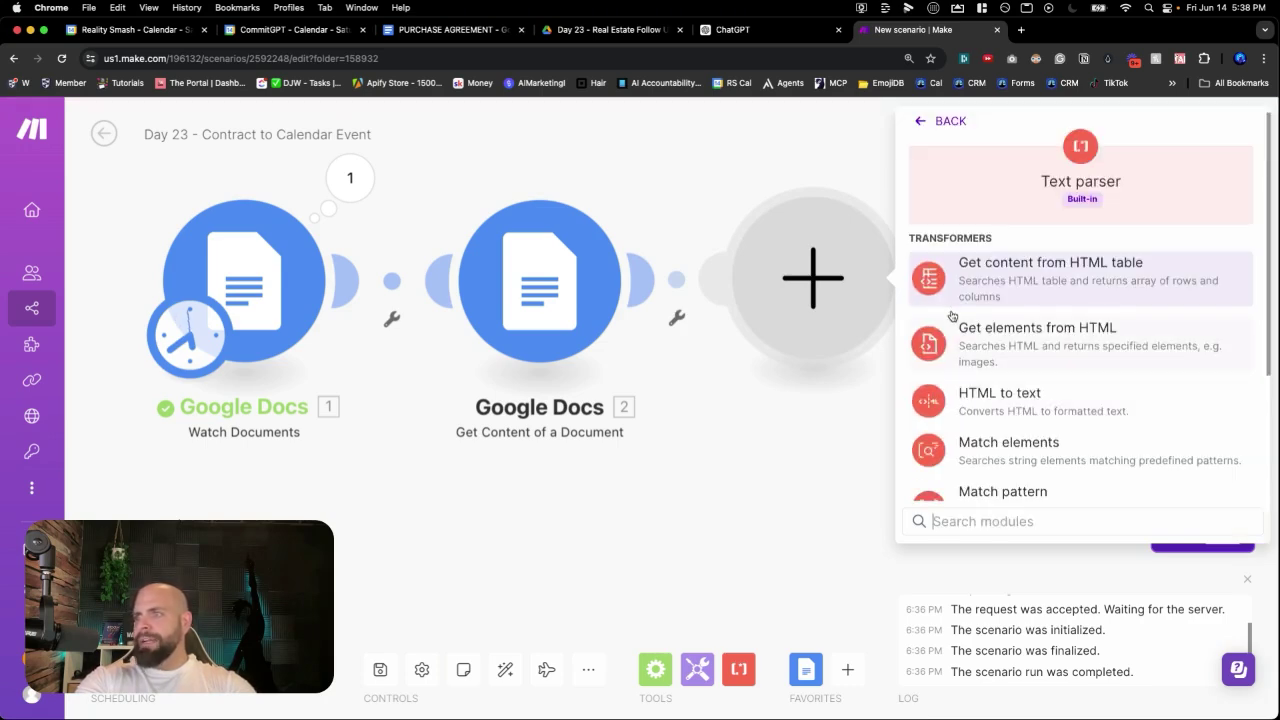
{"action": "scroll", "coordinate": [952, 316], "scroll_direction": "down", "scroll_amount": 3}
{"action": "left_click", "coordinate": [964, 404]}
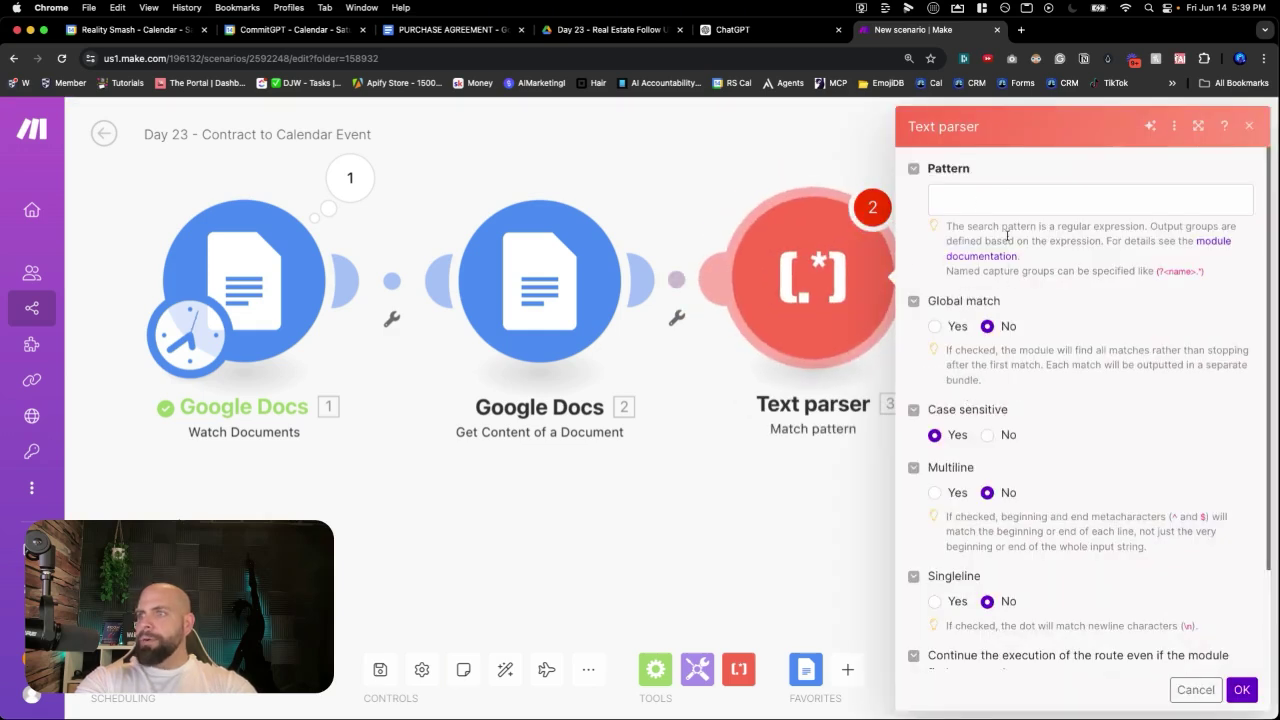
Step: Map Text Content from the Get Content of a Document module into the Text parser's Text field
{"action": "scroll", "coordinate": [992, 210], "scroll_direction": "down", "scroll_amount": 3}
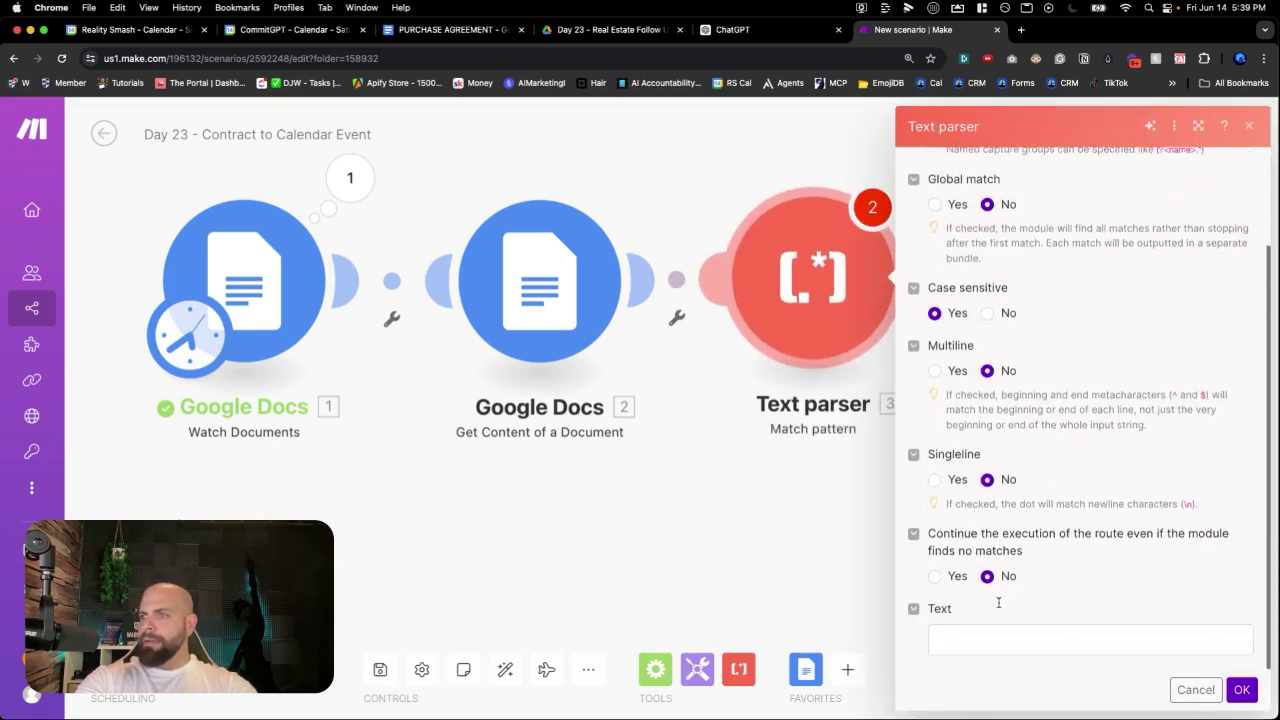
{"action": "left_click", "coordinate": [952, 646]}
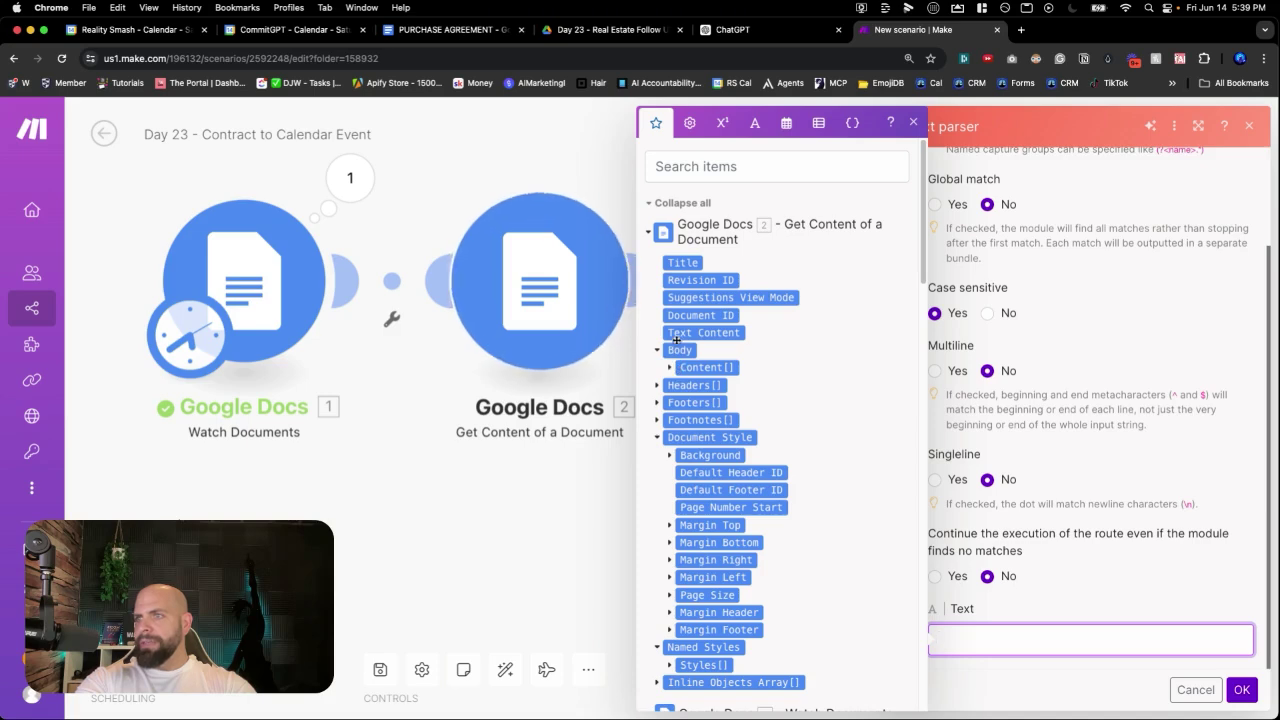
{"action": "left_click", "coordinate": [676, 340]}
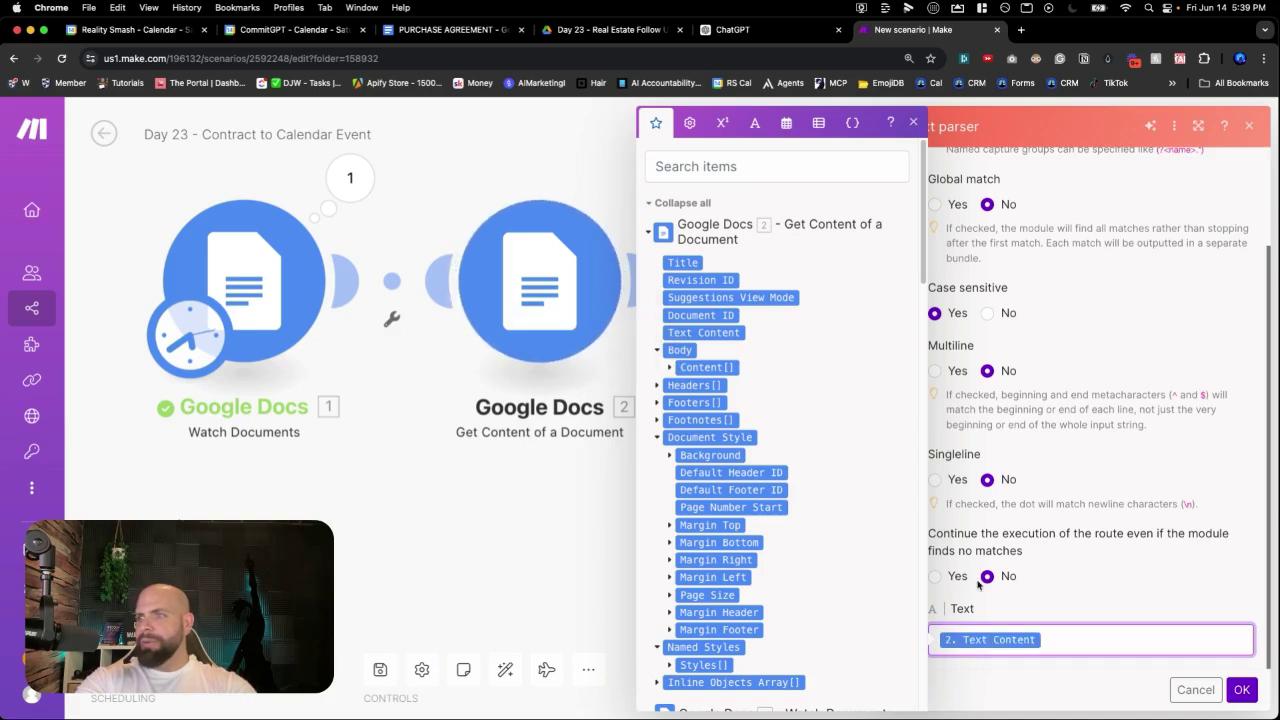
{"action": "left_click", "coordinate": [1006, 595]}
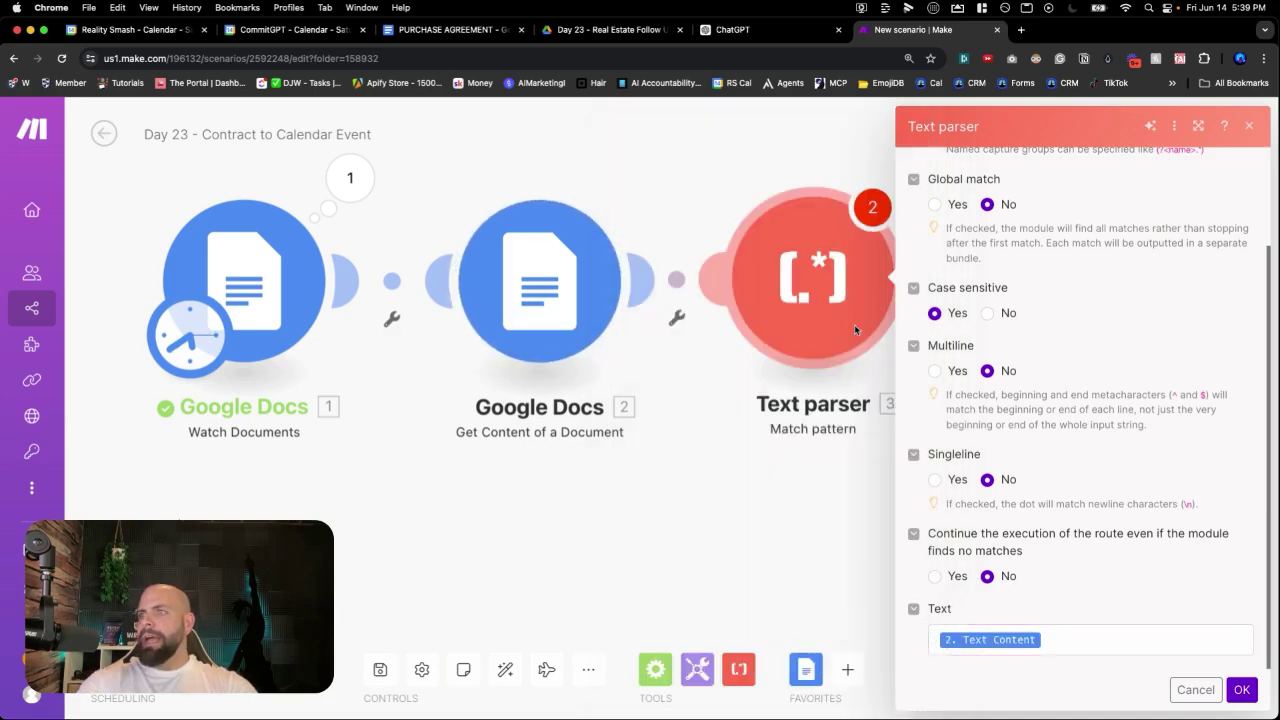
{"action": "scroll", "coordinate": [955, 342], "scroll_direction": "up", "scroll_amount": 3}
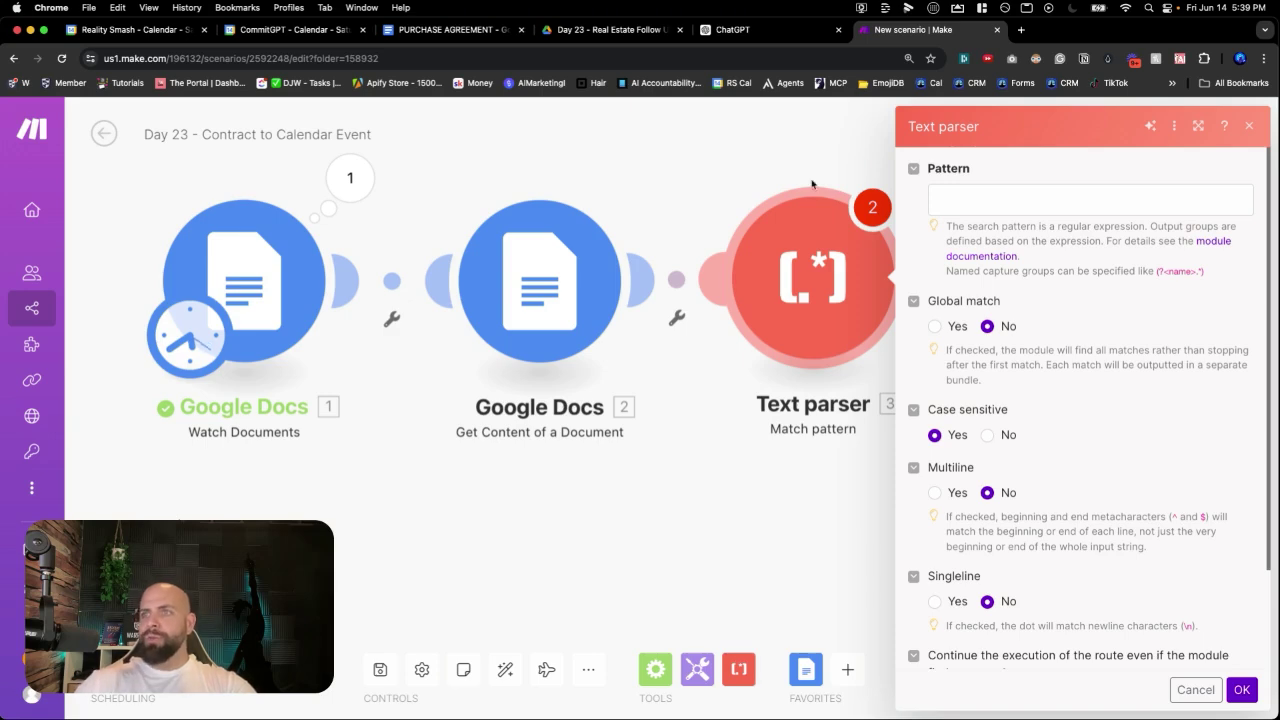
Step: Copy the entire text of the PURCHASE AGREEMENT document and switch to ChatGPT
{"action": "left_click", "coordinate": [446, 30]}
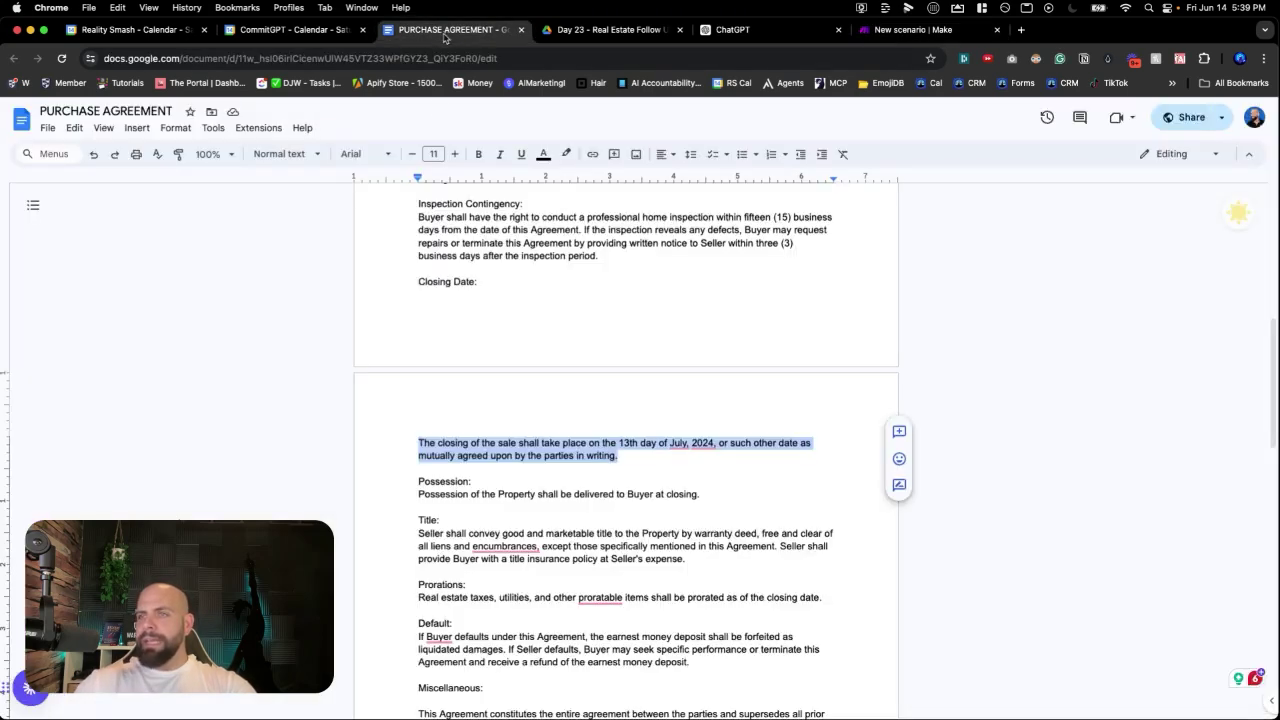
{"action": "left_click", "coordinate": [457, 290]}
{"action": "key", "text": "super+a"}
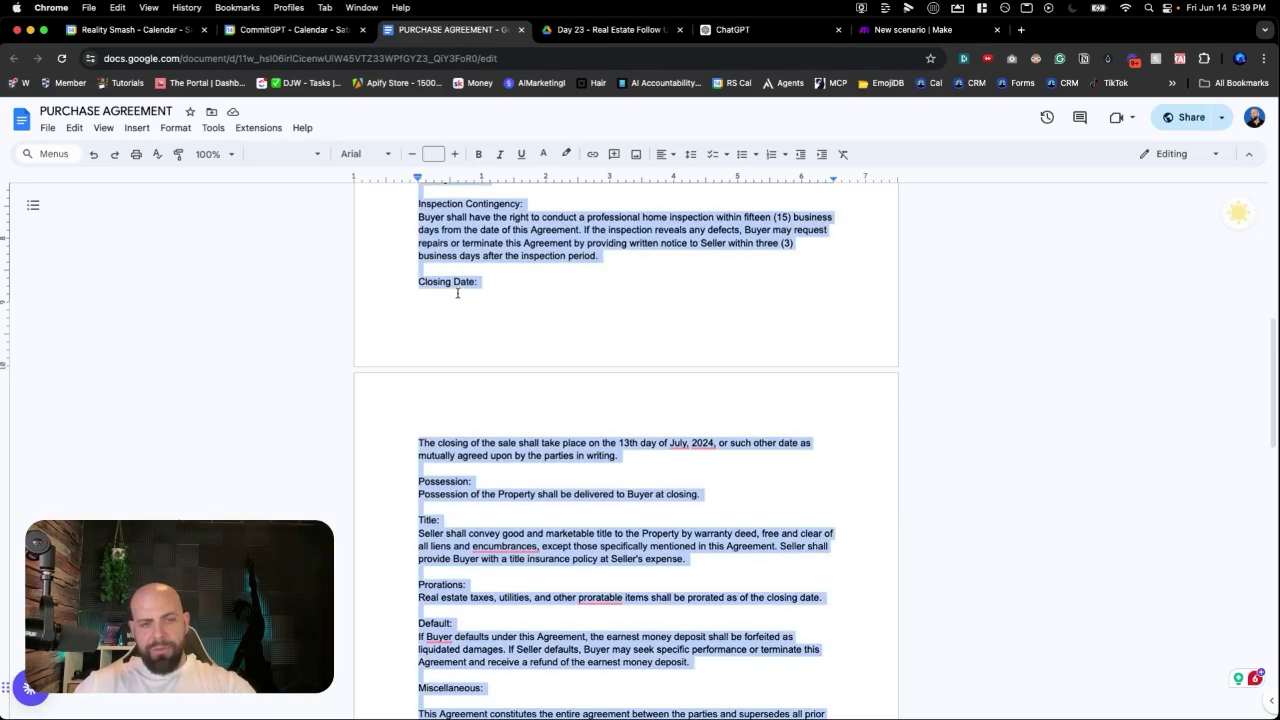
{"action": "left_click", "coordinate": [752, 30]}
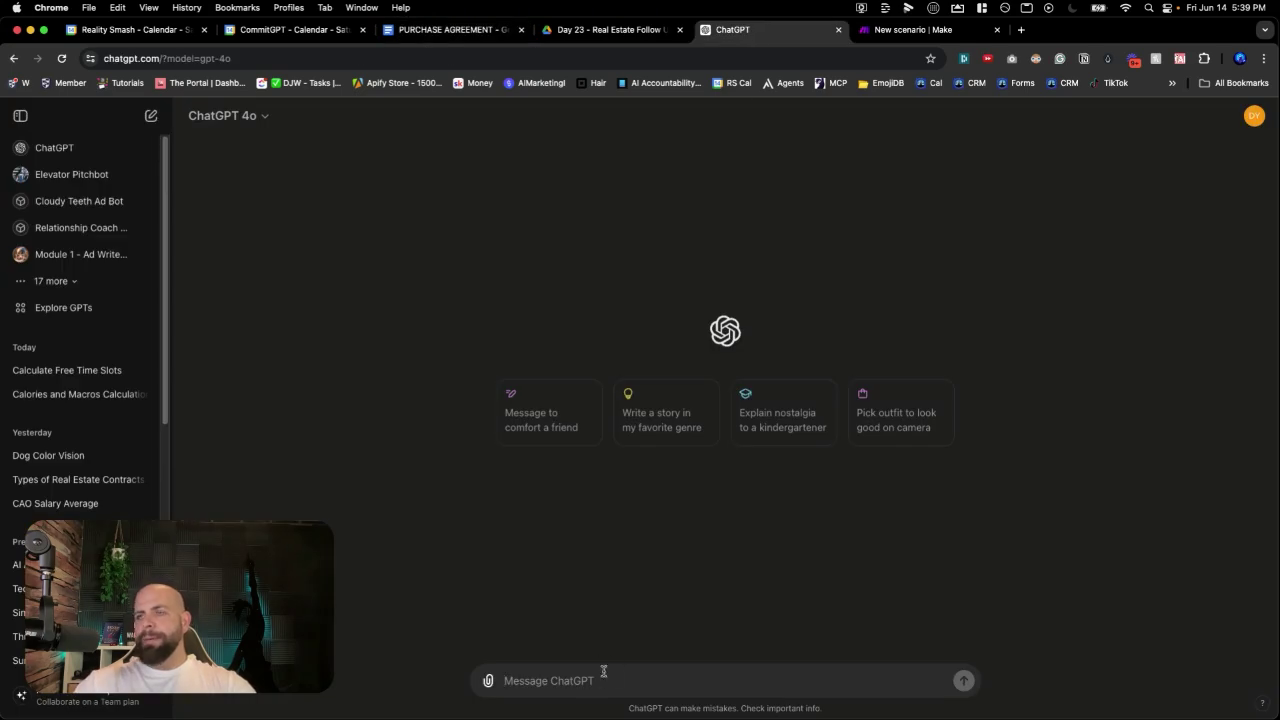
Step: Return to the PURCHASE AGREEMENT document and examine the Closing Date heading and the closing sentence beneath it
{"action": "left_click", "coordinate": [426, 30]}
{"action": "left_click", "coordinate": [491, 409]}
{"action": "scroll", "coordinate": [491, 409], "scroll_direction": "up", "scroll_amount": 2}
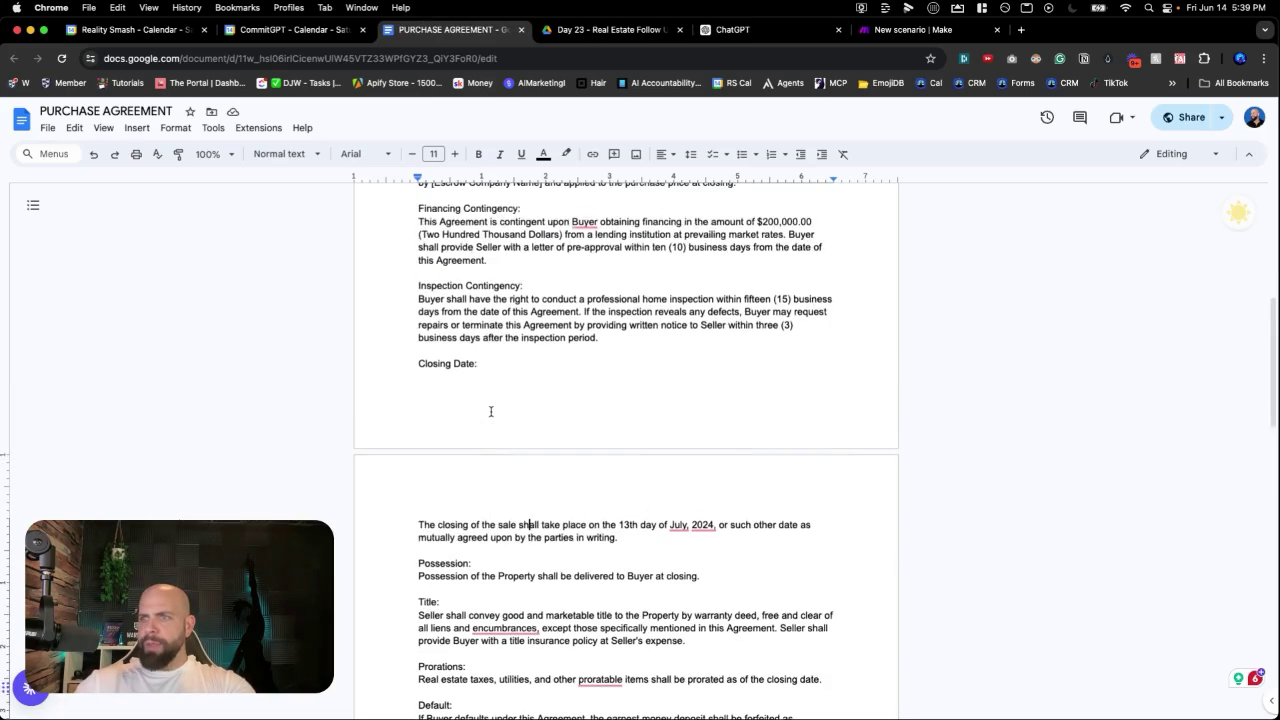
{"action": "left_click_drag", "start_coordinate": [420, 363], "coordinate": [480, 376]}
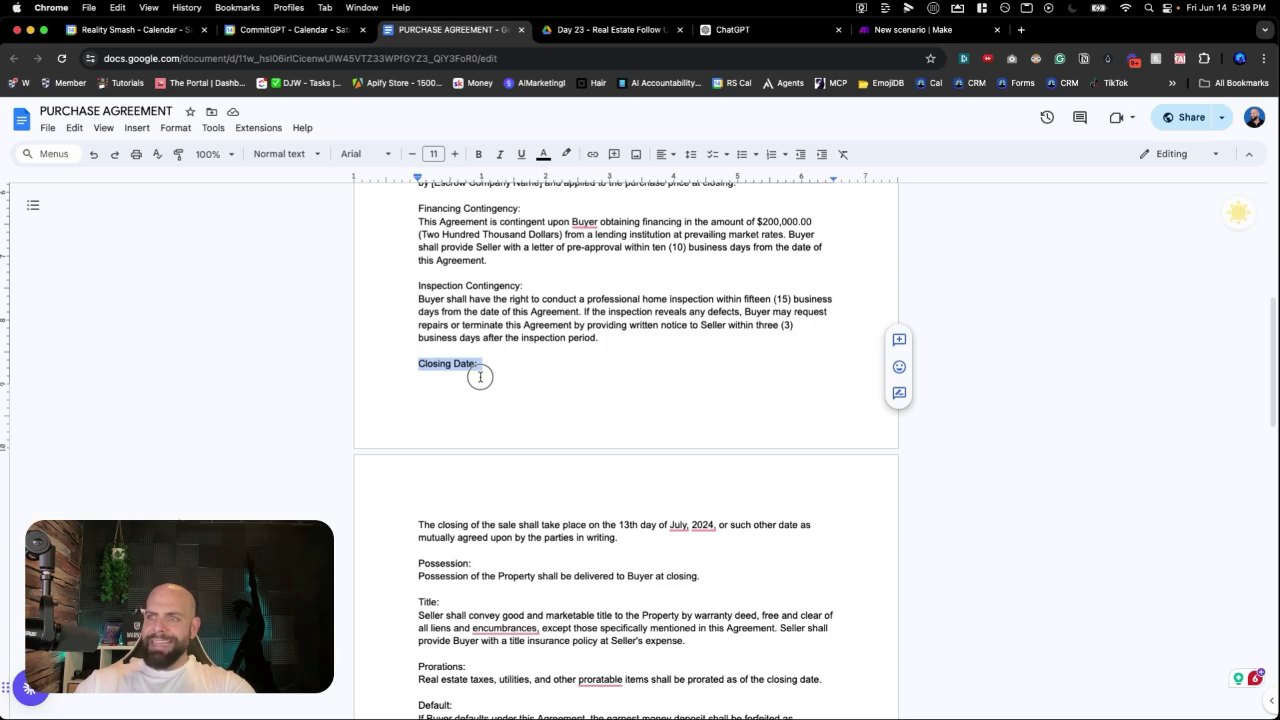
{"action": "left_click", "coordinate": [585, 552]}
{"action": "left_click", "coordinate": [612, 537]}
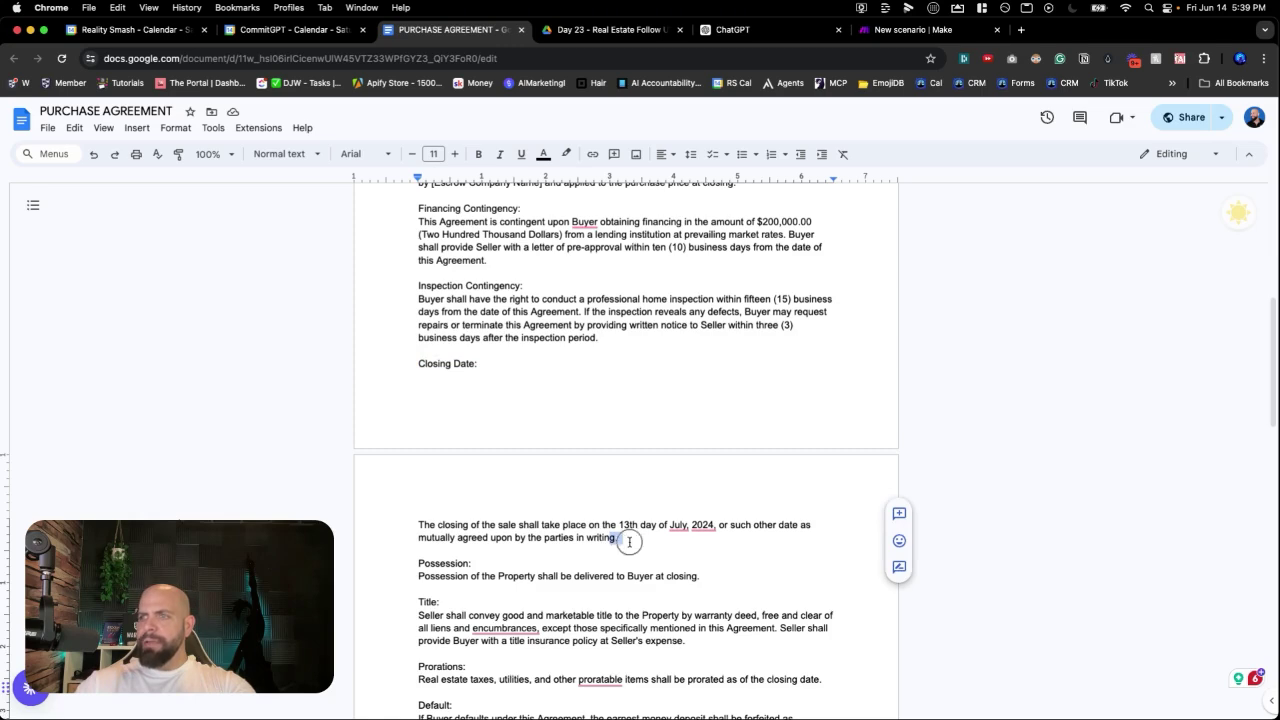
{"action": "left_click", "coordinate": [618, 538]}
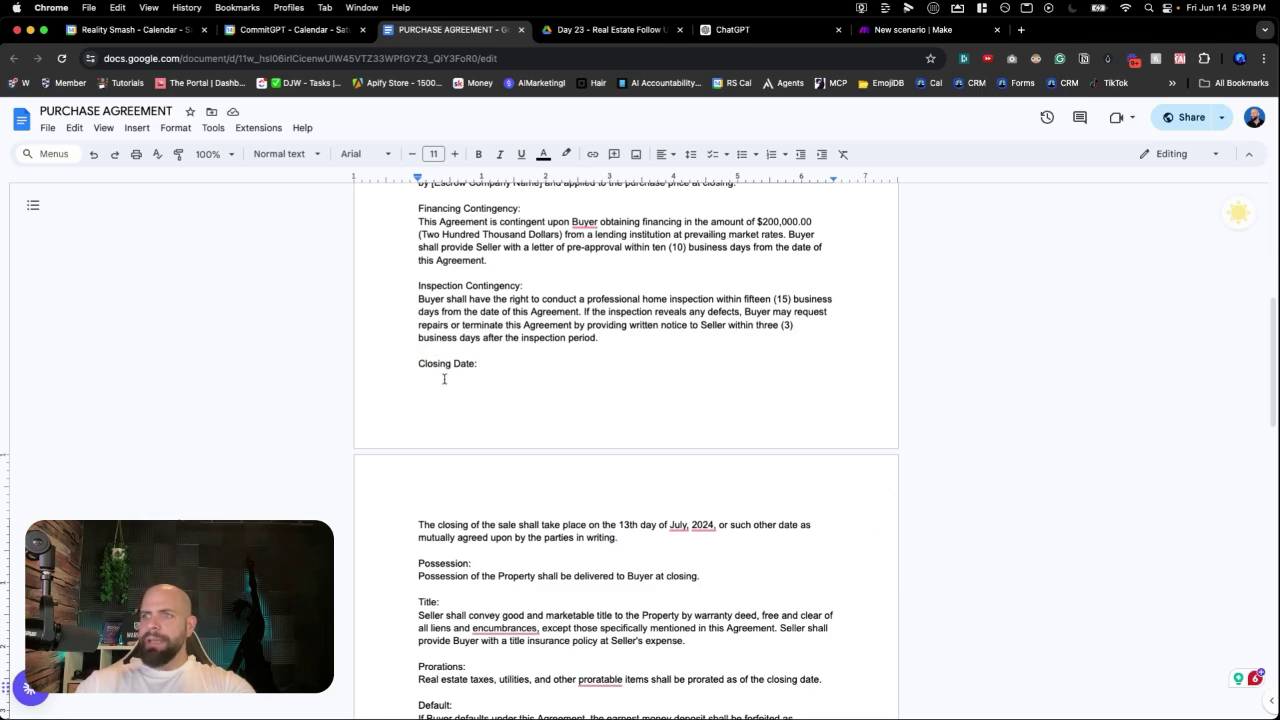
{"action": "left_click_drag", "start_coordinate": [417, 362], "coordinate": [707, 524]}
{"action": "left_click", "coordinate": [649, 558]}
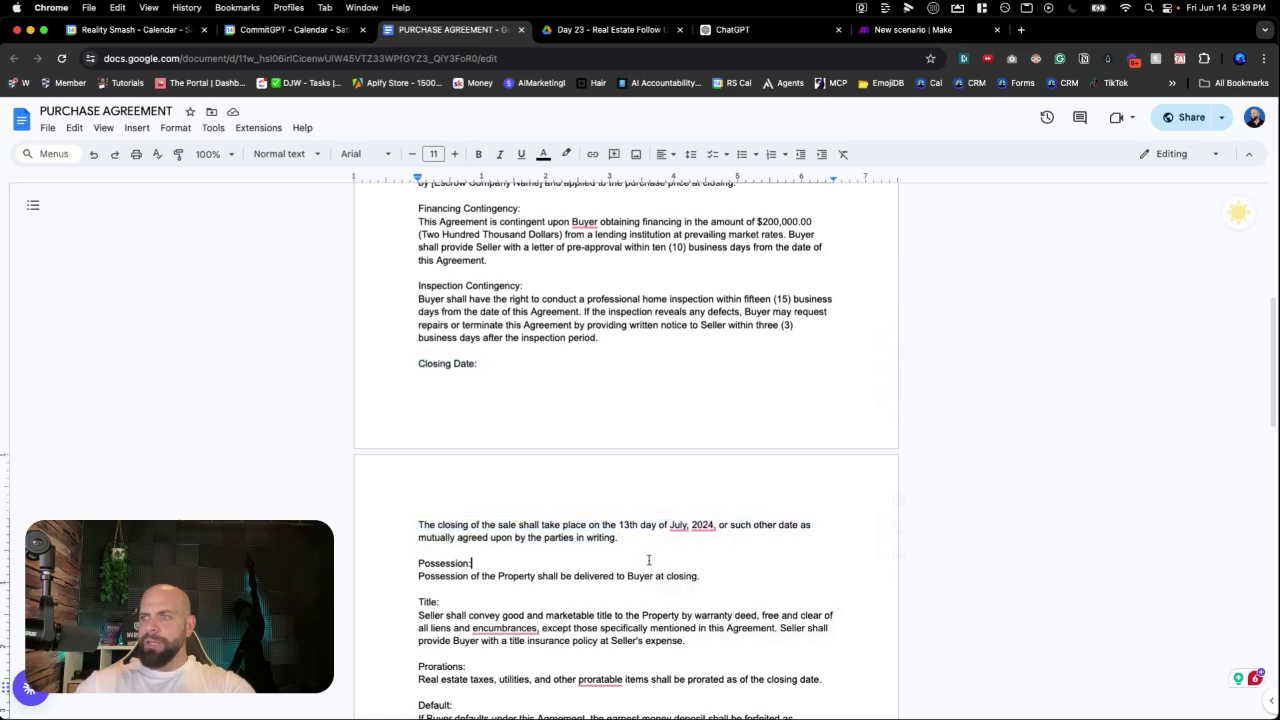
{"action": "left_click_drag", "start_coordinate": [622, 540], "coordinate": [398, 516]}
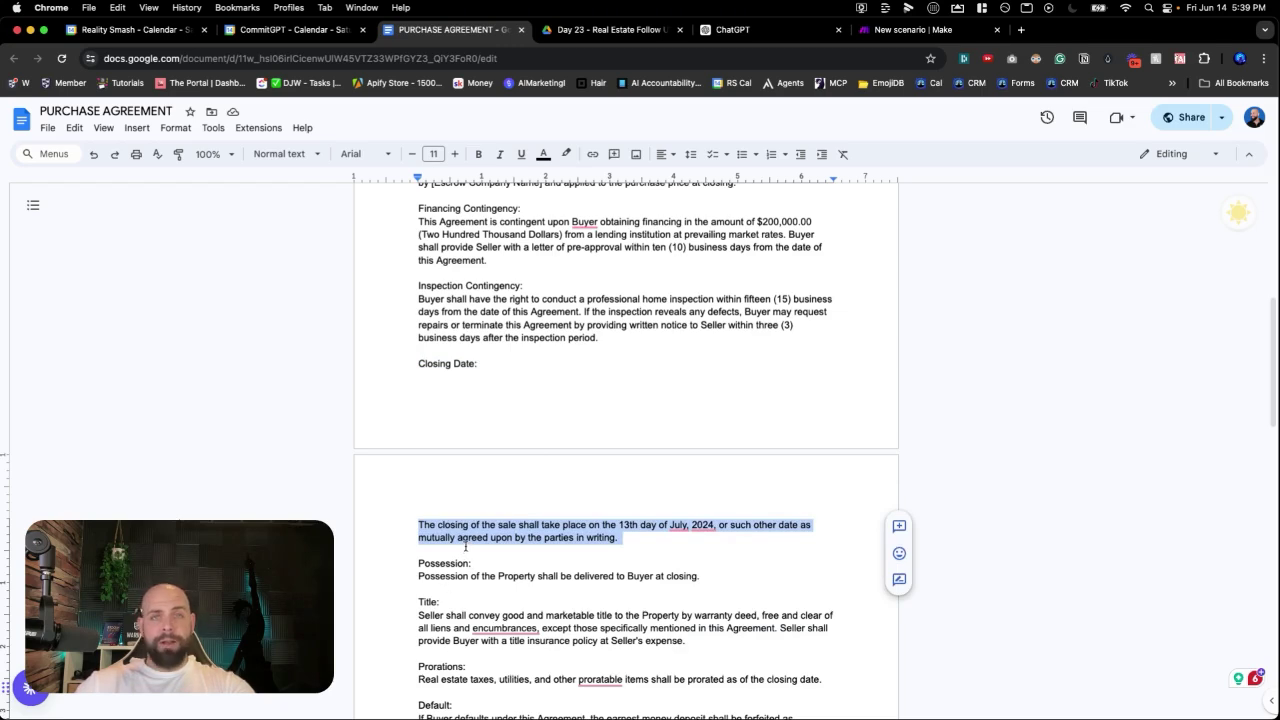
Step: Switch to ChatGPT and paste the copied purchase agreement text into a new message
{"action": "left_click", "coordinate": [736, 32]}
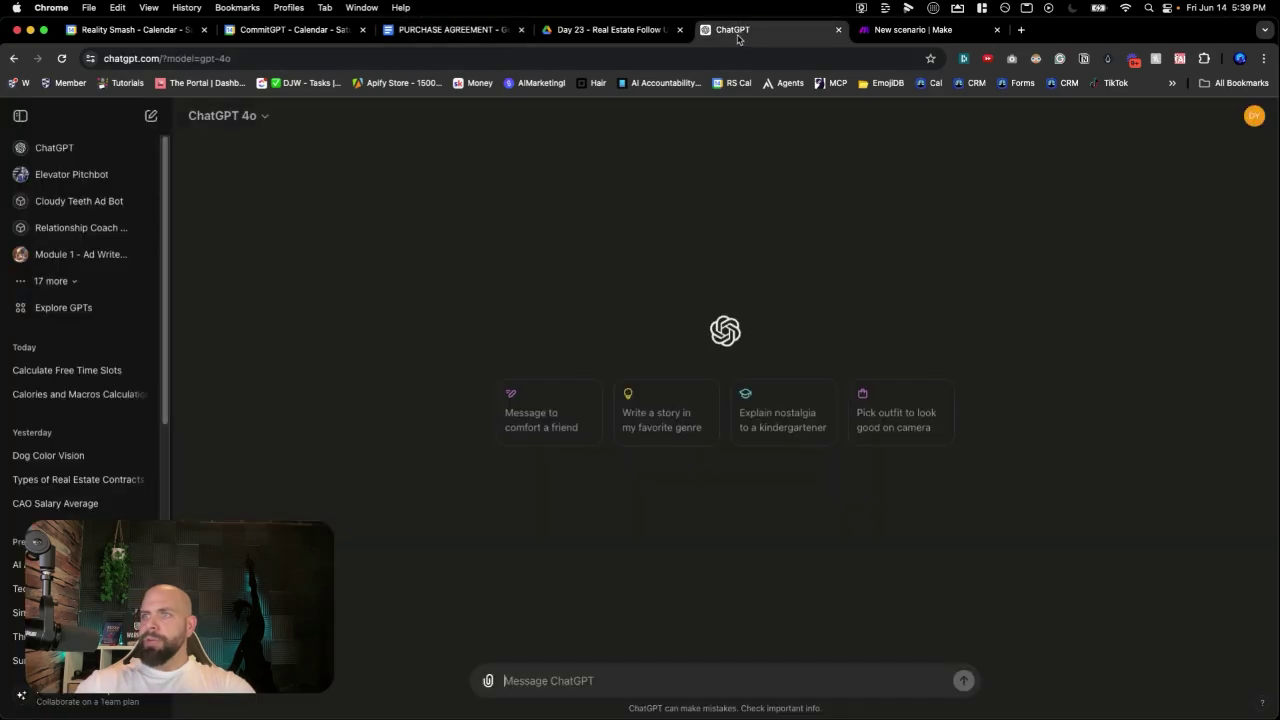
{"action": "left_click", "coordinate": [603, 668]}
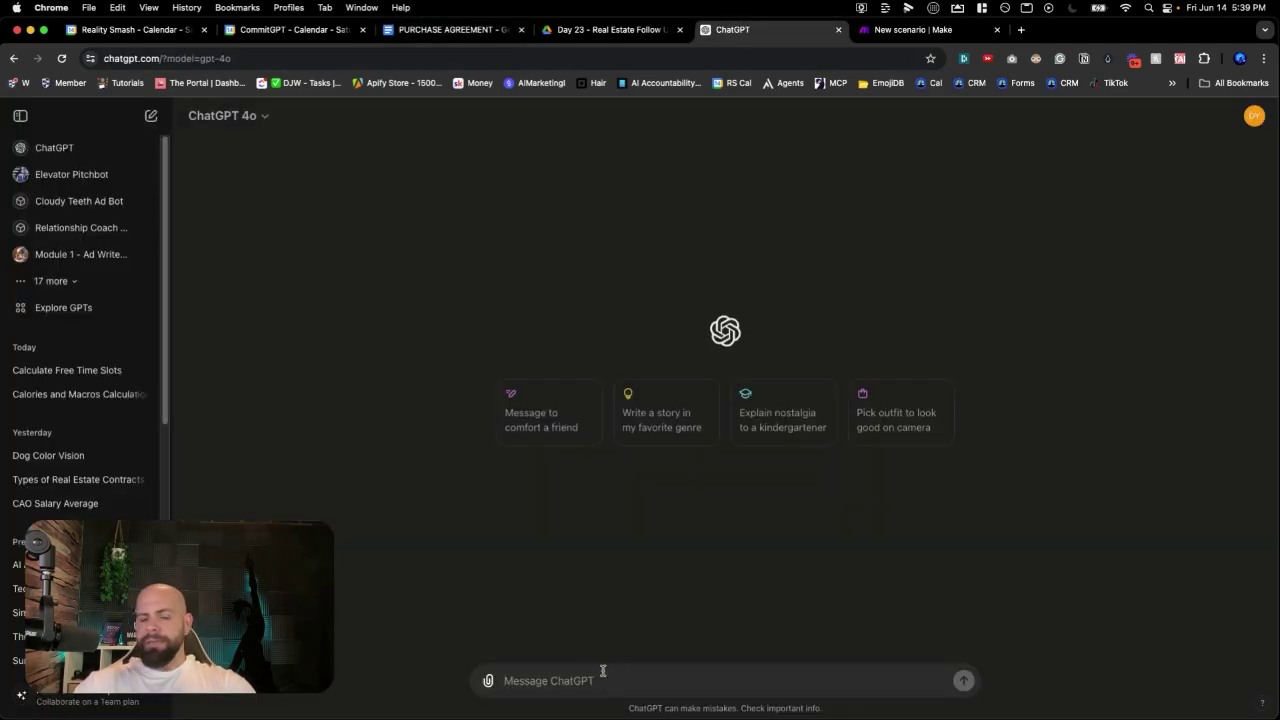
{"action": "key", "text": "super+v"}
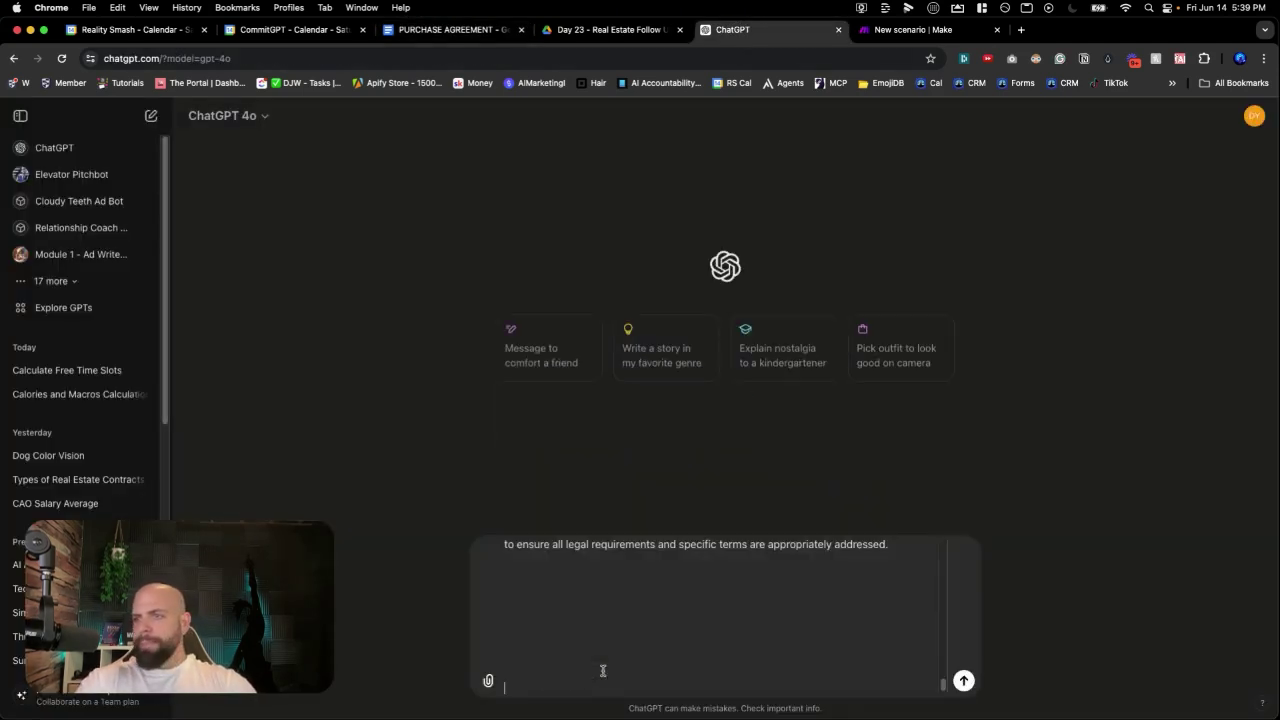
Step: Begin the message above the pasted agreement with "Here is a fake document of a purchase agreement.", separated by blank lines
{"action": "scroll", "coordinate": [603, 670], "scroll_direction": "up", "scroll_amount": 15}
{"action": "scroll", "coordinate": [603, 670], "scroll_direction": "up", "scroll_amount": 3}
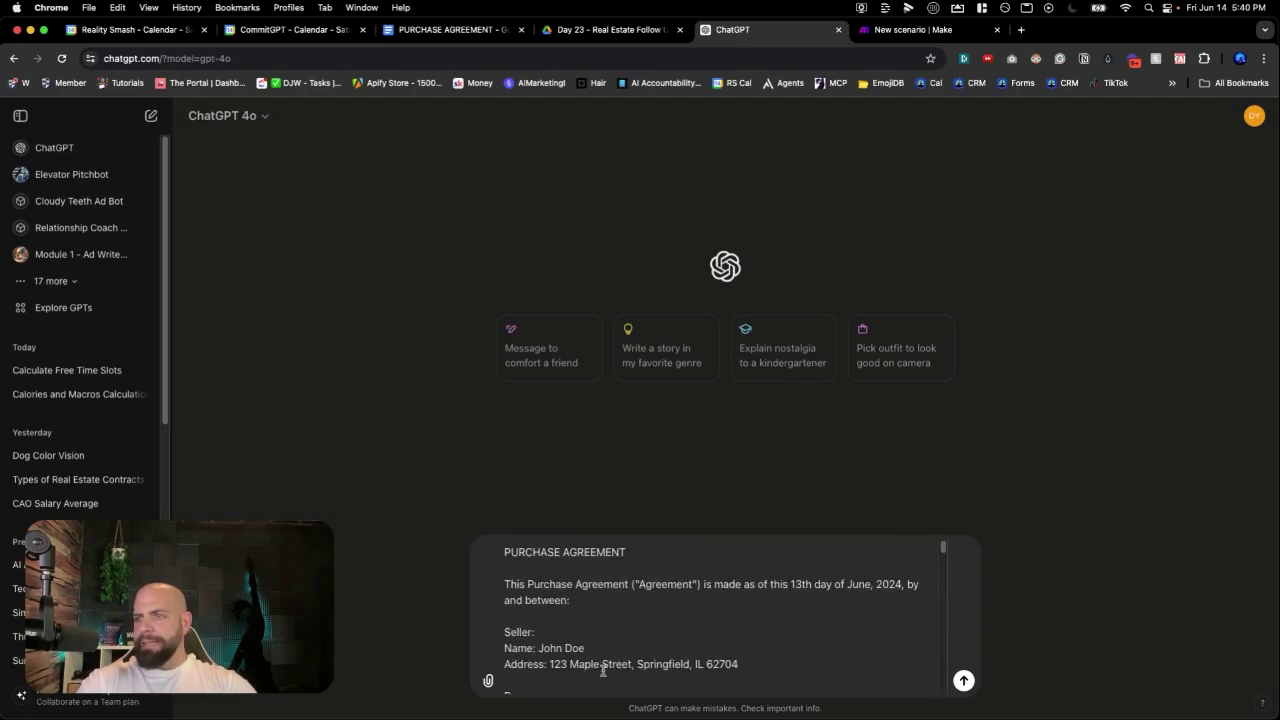
{"action": "left_click", "coordinate": [506, 553]}
{"action": "key", "text": "Return"}
{"action": "key", "text": "Return"}
{"action": "key", "text": "Return"}
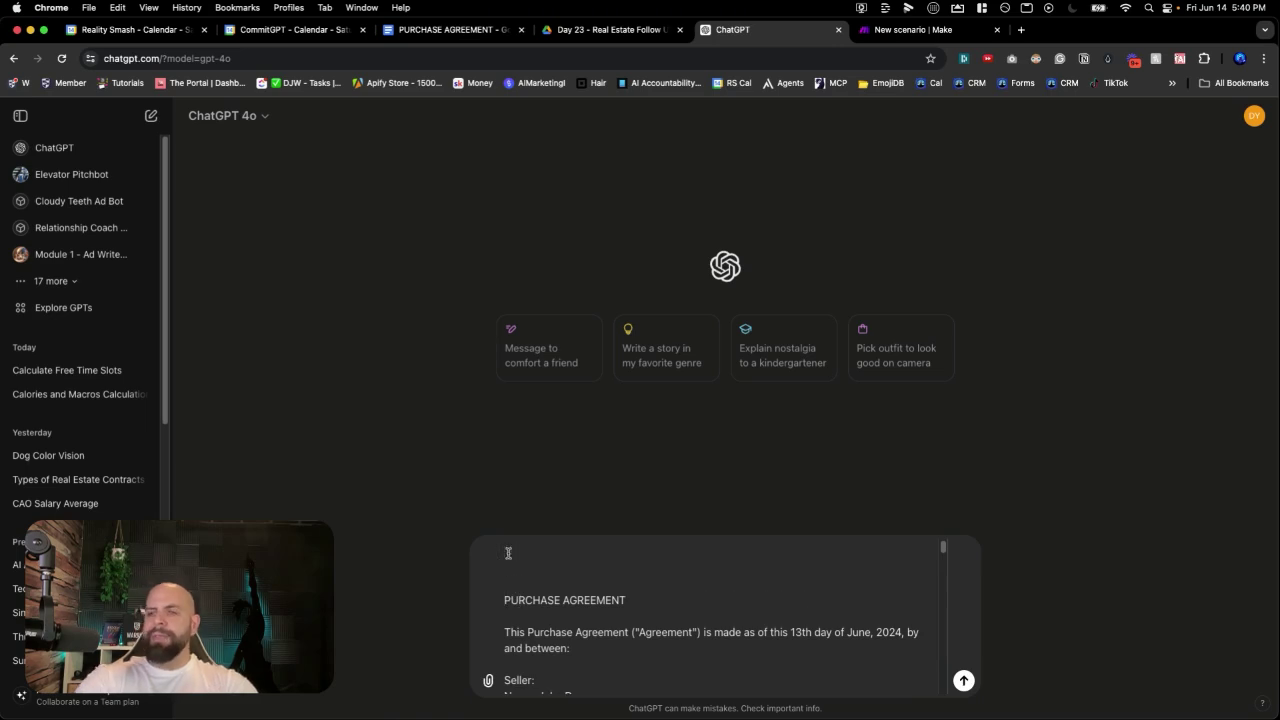
{"action": "type", "text": "Here is a"}
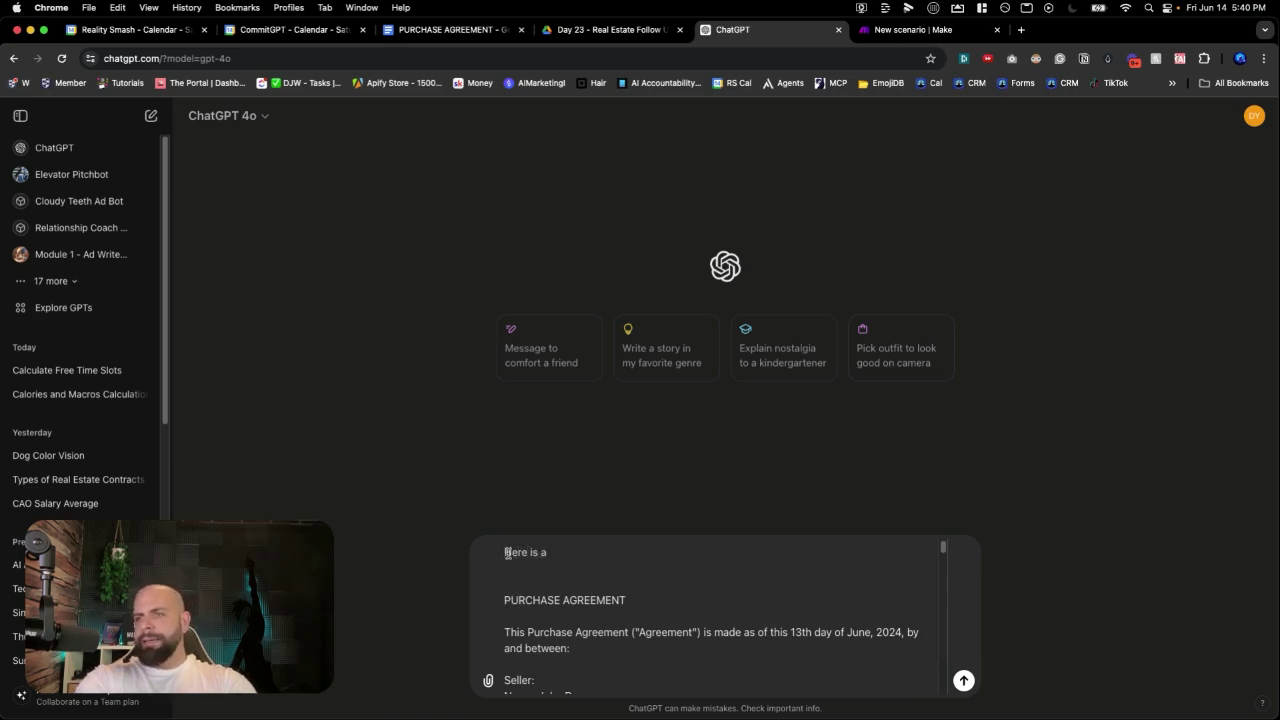
{"action": "type", "text": " fake docu"}
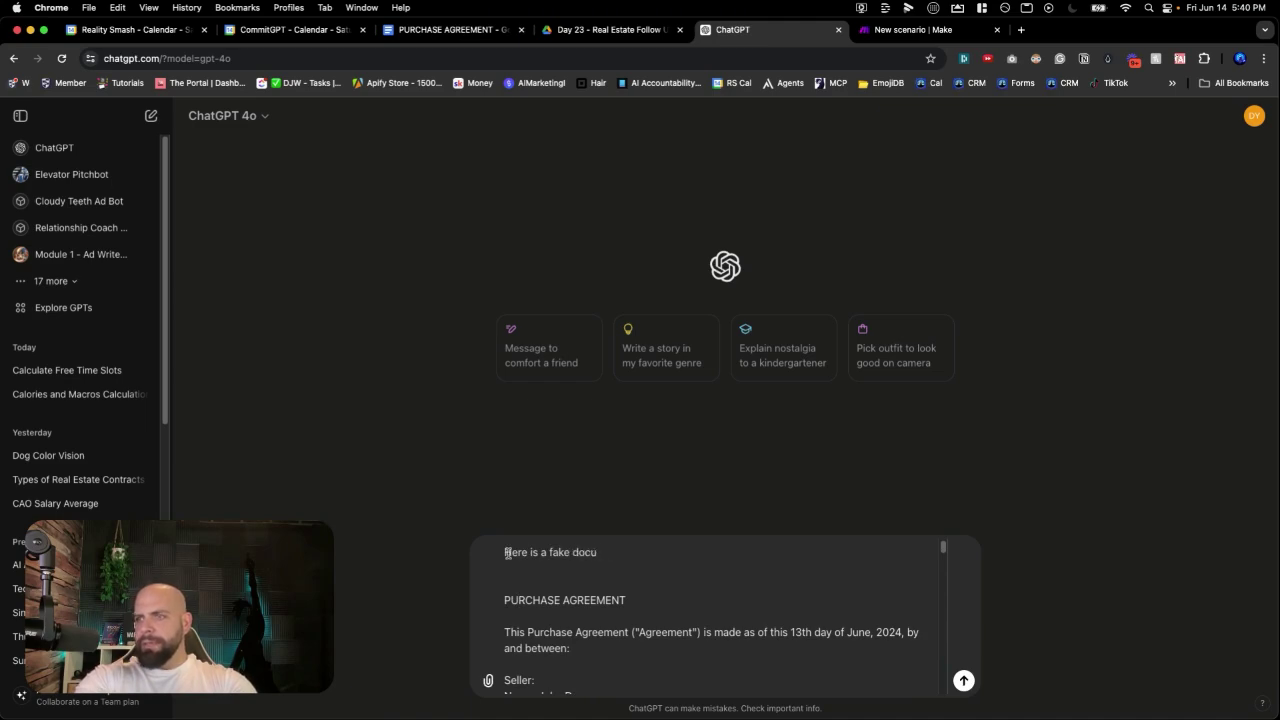
{"action": "type", "text": "ment of a purchase"}
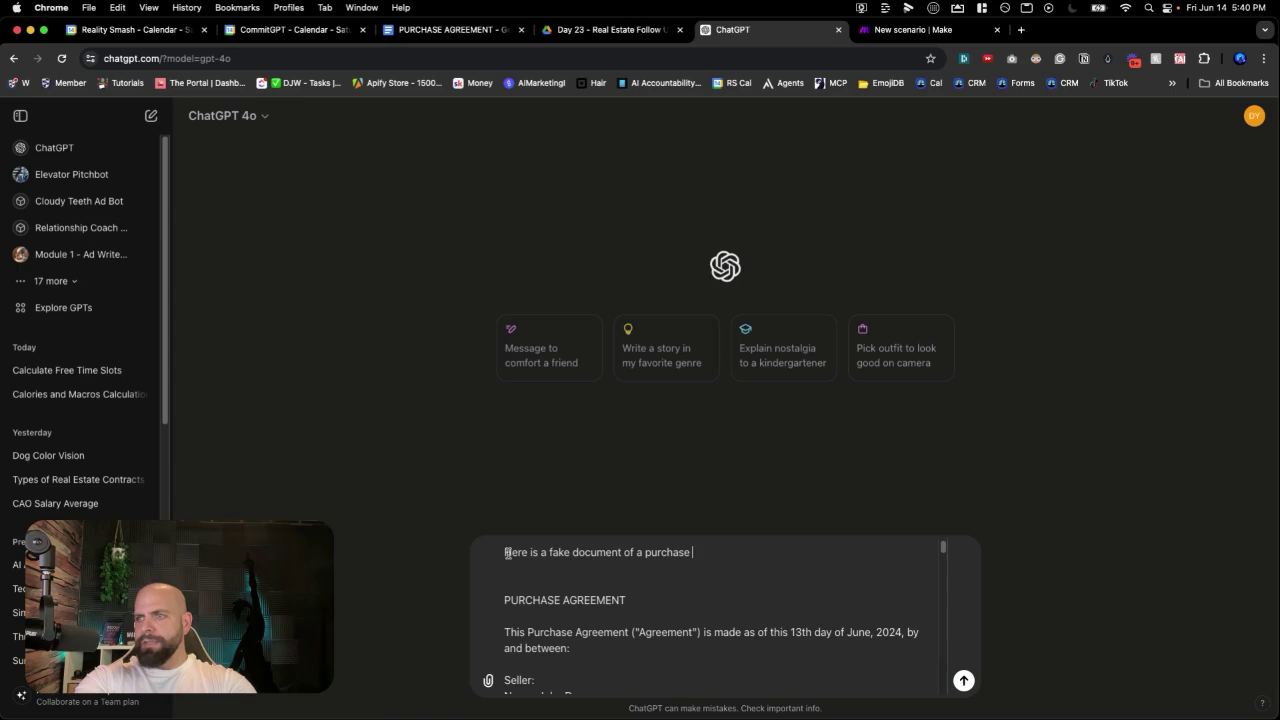
{"action": "type", "text": " agreement."}
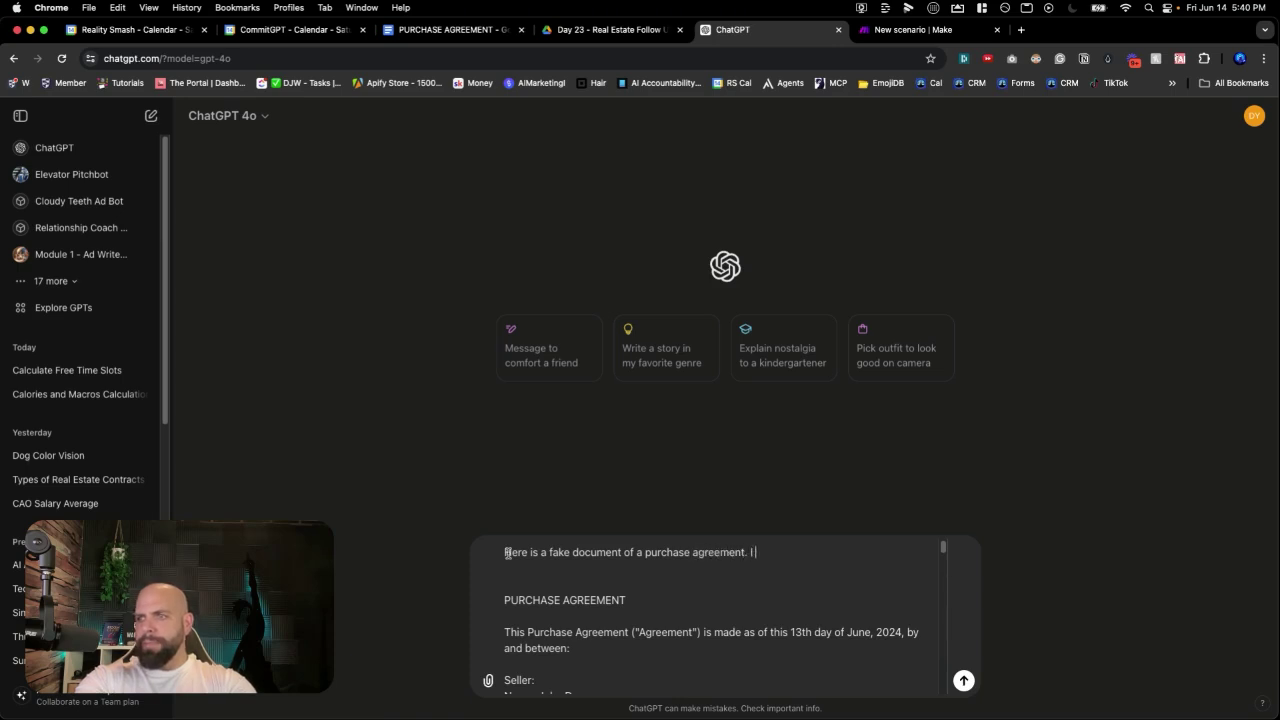
Step: Continue the introduction with "I want to create a Regex for grabing the sentence after"
{"action": "type", "text": " I want to "}
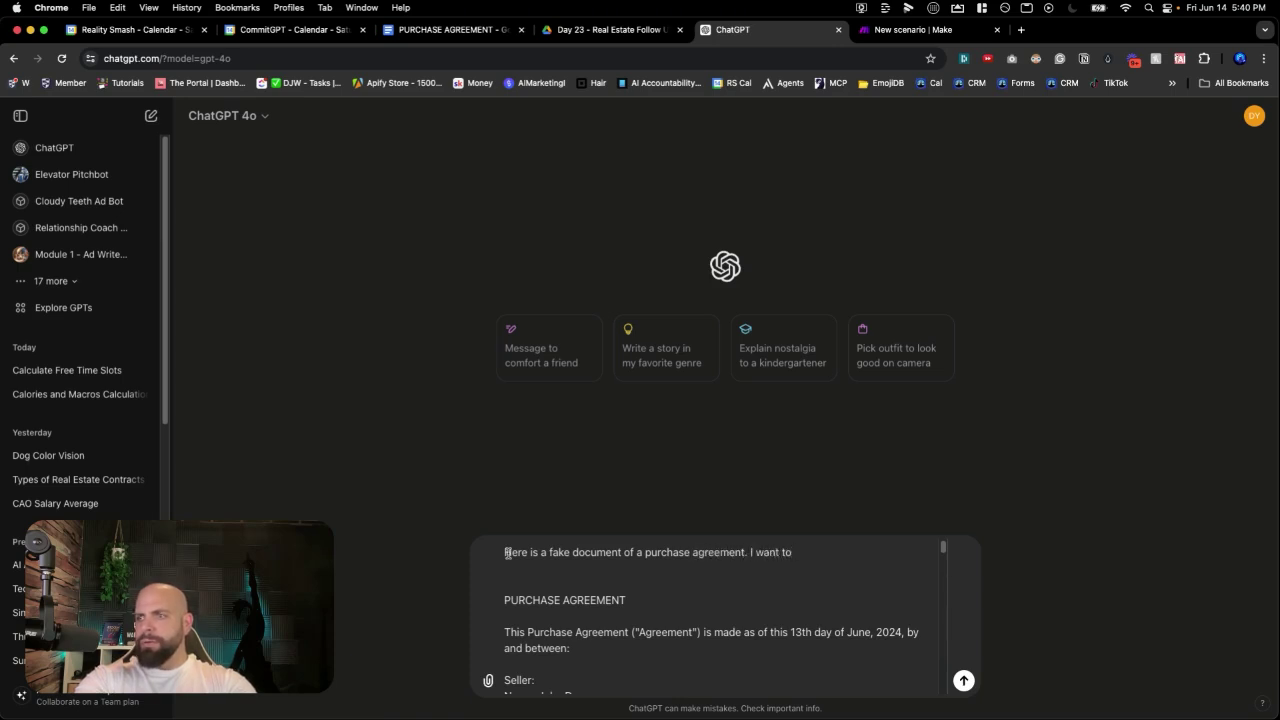
{"action": "type", "text": "create a R"}
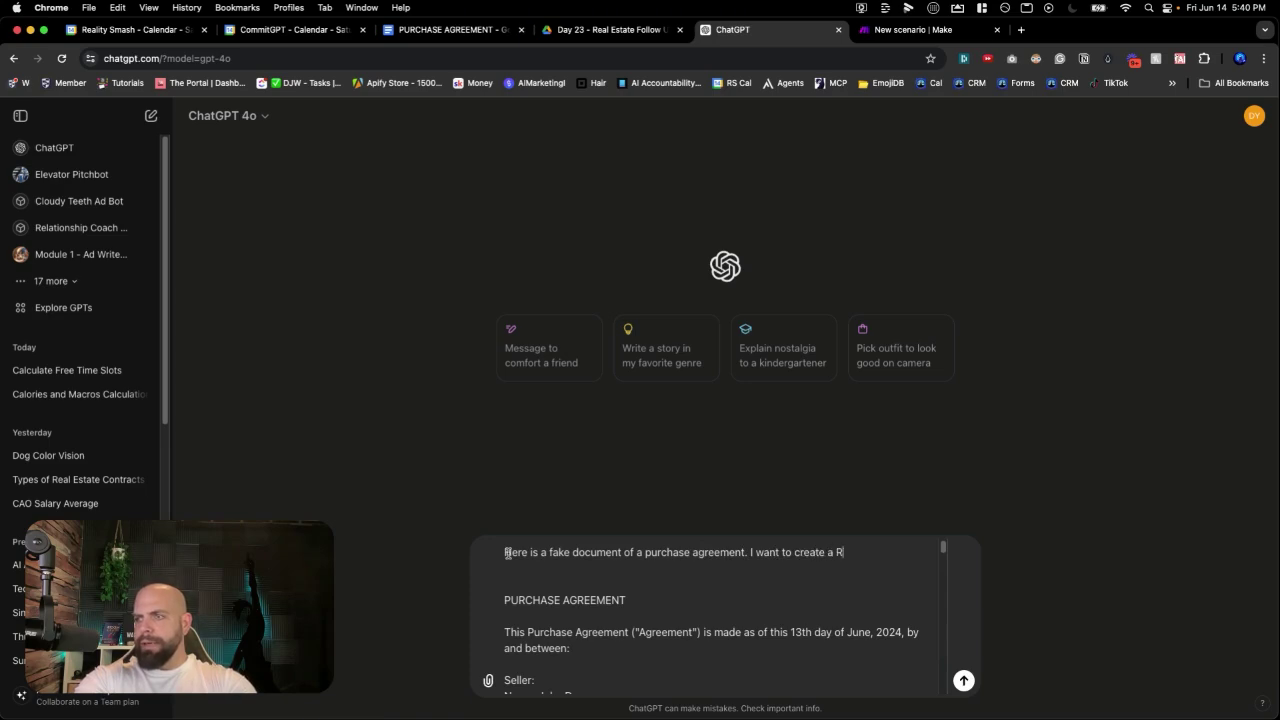
{"action": "type", "text": "egex for grab"}
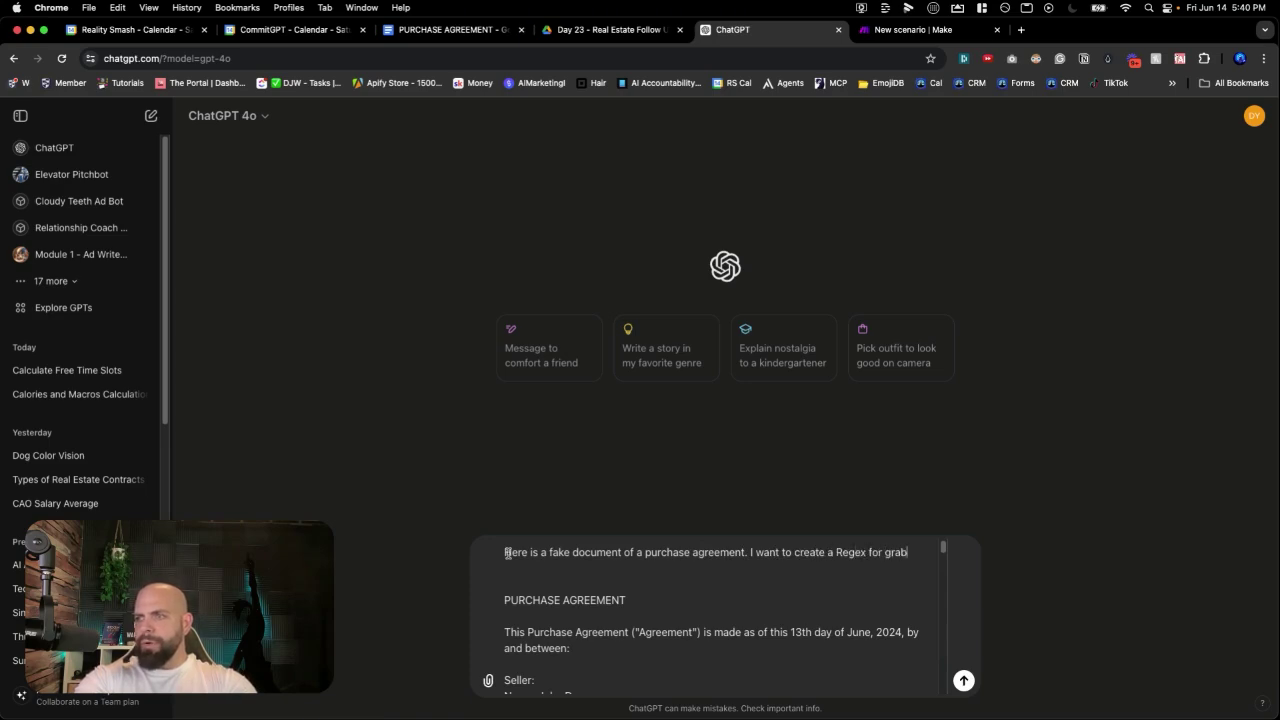
{"action": "type", "text": "ing the sentence after"}
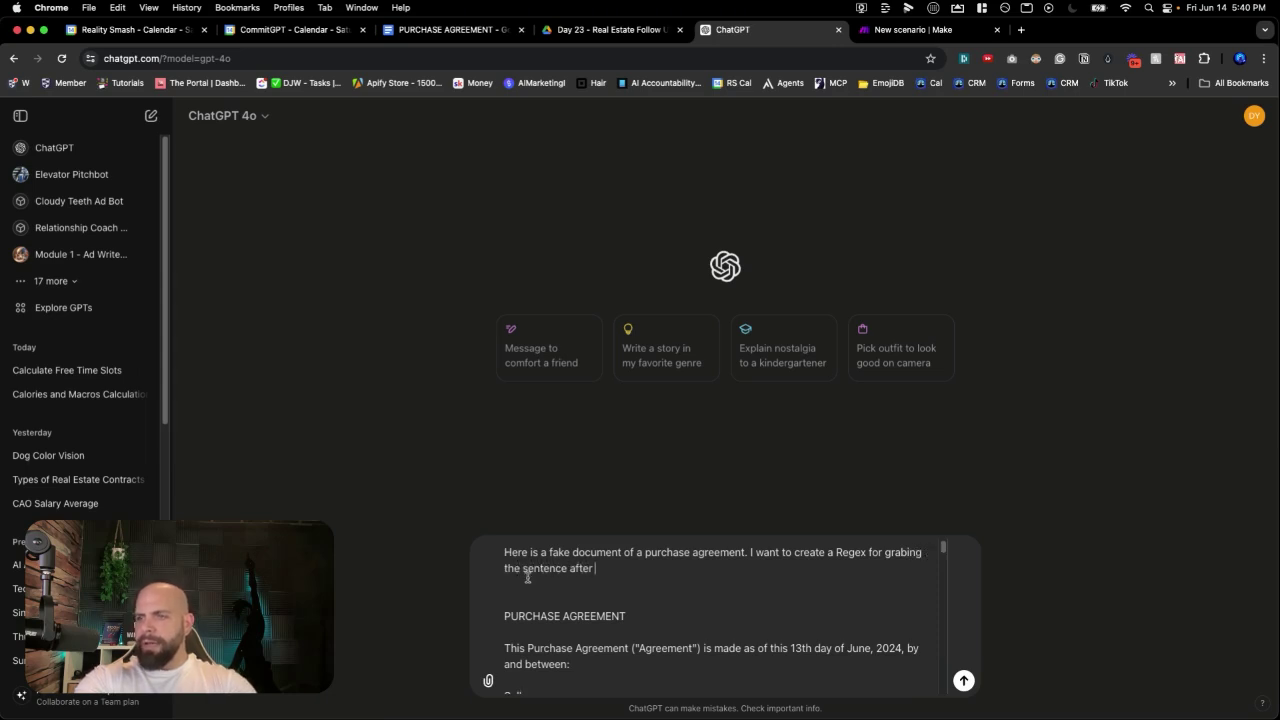
Step: Copy the Closing Date heading and its sentence from the pasted agreement to the end of the introduction
{"action": "scroll", "coordinate": [527, 577], "scroll_direction": "down", "scroll_amount": 10}
{"action": "scroll", "coordinate": [527, 577], "scroll_direction": "down", "scroll_amount": 6}
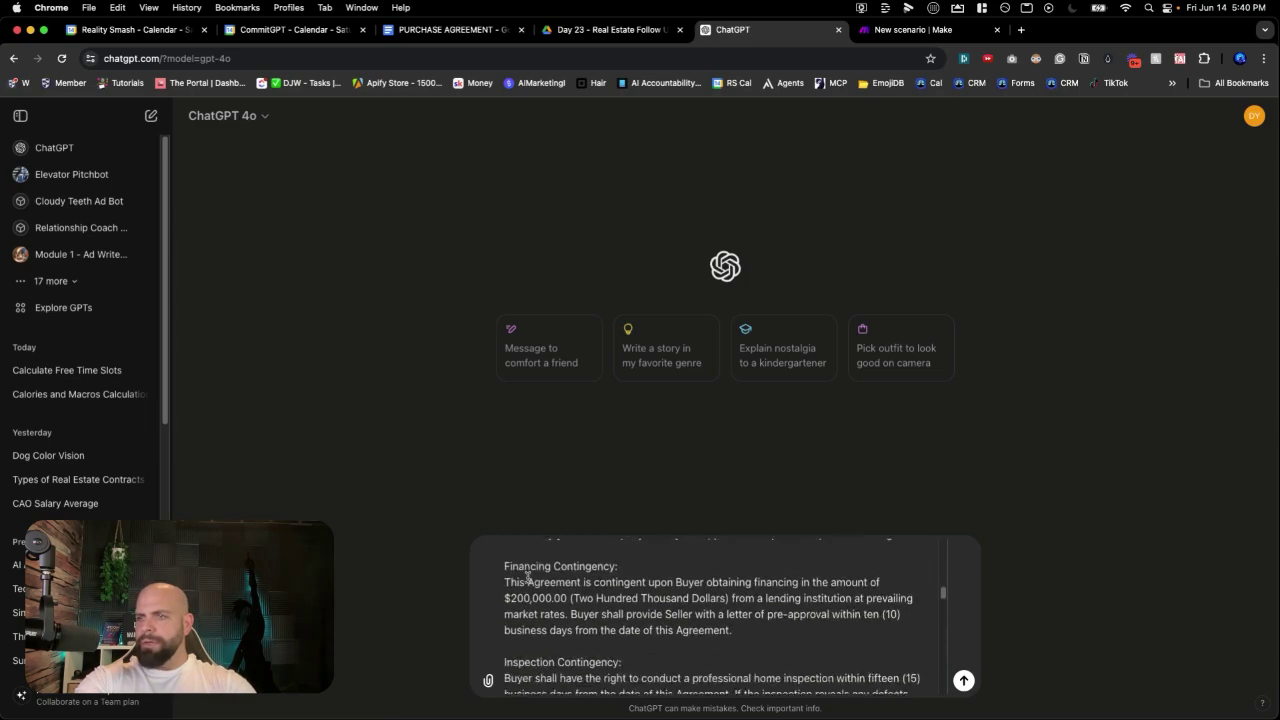
{"action": "left_click_drag", "start_coordinate": [504, 569], "coordinate": [777, 599]}
{"action": "key", "text": "super+c"}
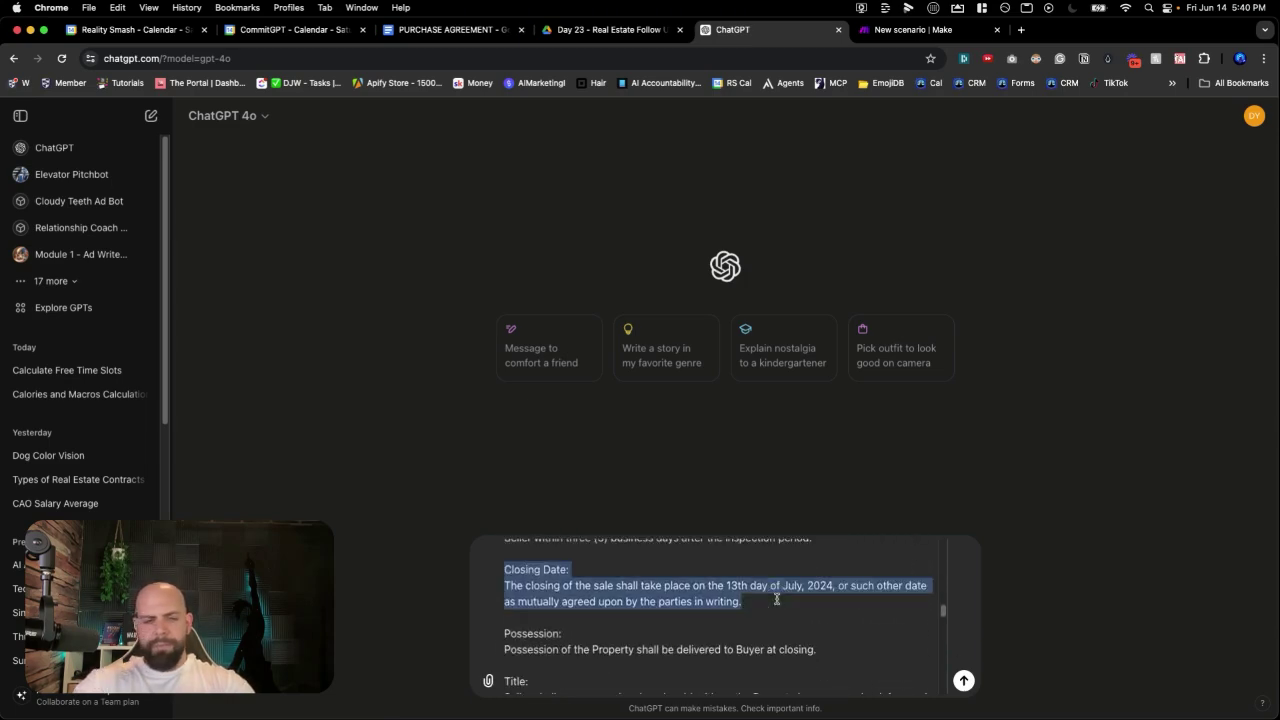
{"action": "scroll", "coordinate": [770, 595], "scroll_direction": "up", "scroll_amount": 15}
{"action": "left_click", "coordinate": [745, 580]}
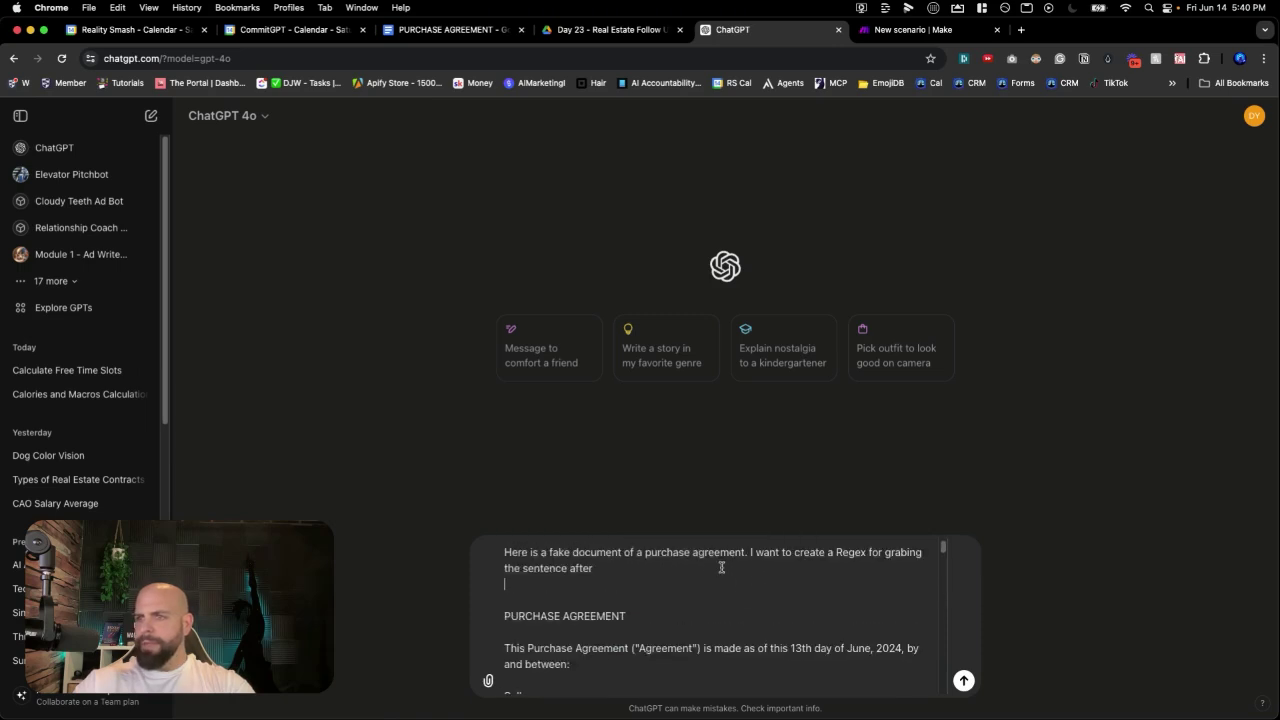
{"action": "key", "text": "super+v"}
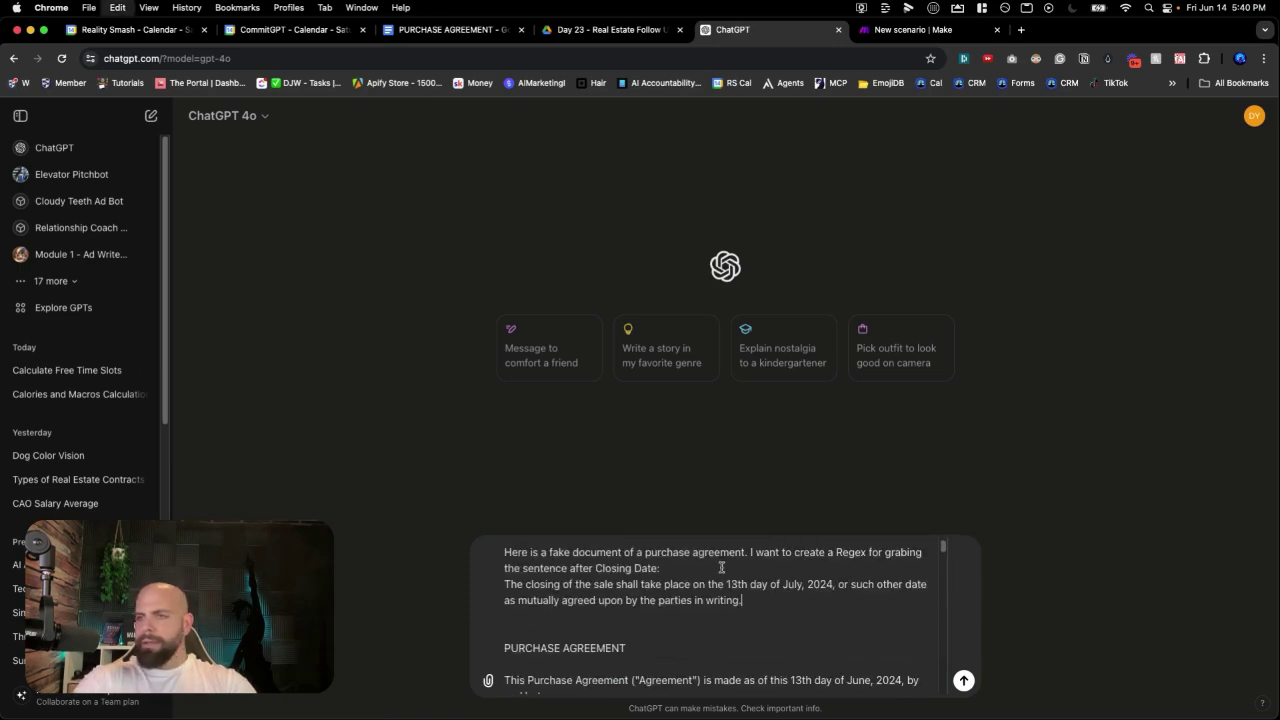
Step: Separate the copied excerpt from the introduction with a blank line and enclose "Closing Date:" in quotation marks
{"action": "left_click", "coordinate": [597, 569]}
{"action": "key", "text": "Return"}
{"action": "key", "text": "Return"}
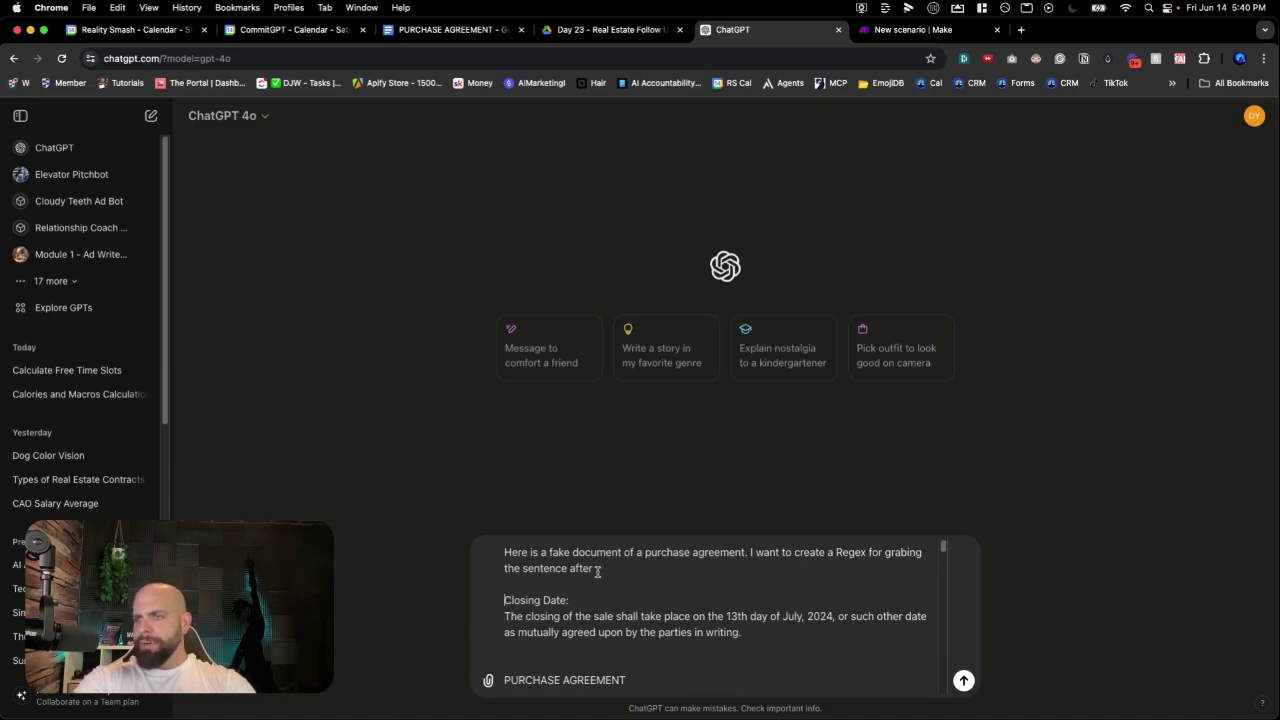
{"action": "type", "text": "\""}
{"action": "left_click", "coordinate": [607, 591]}
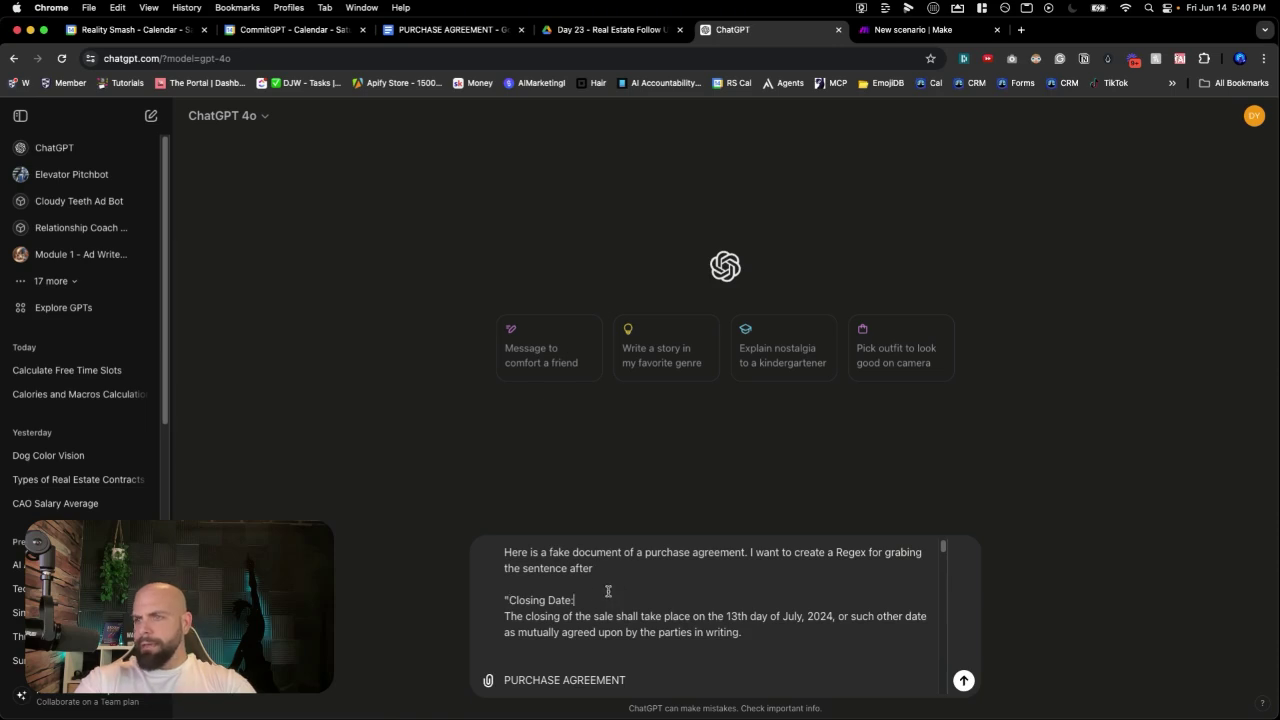
{"action": "type", "text": "\""}
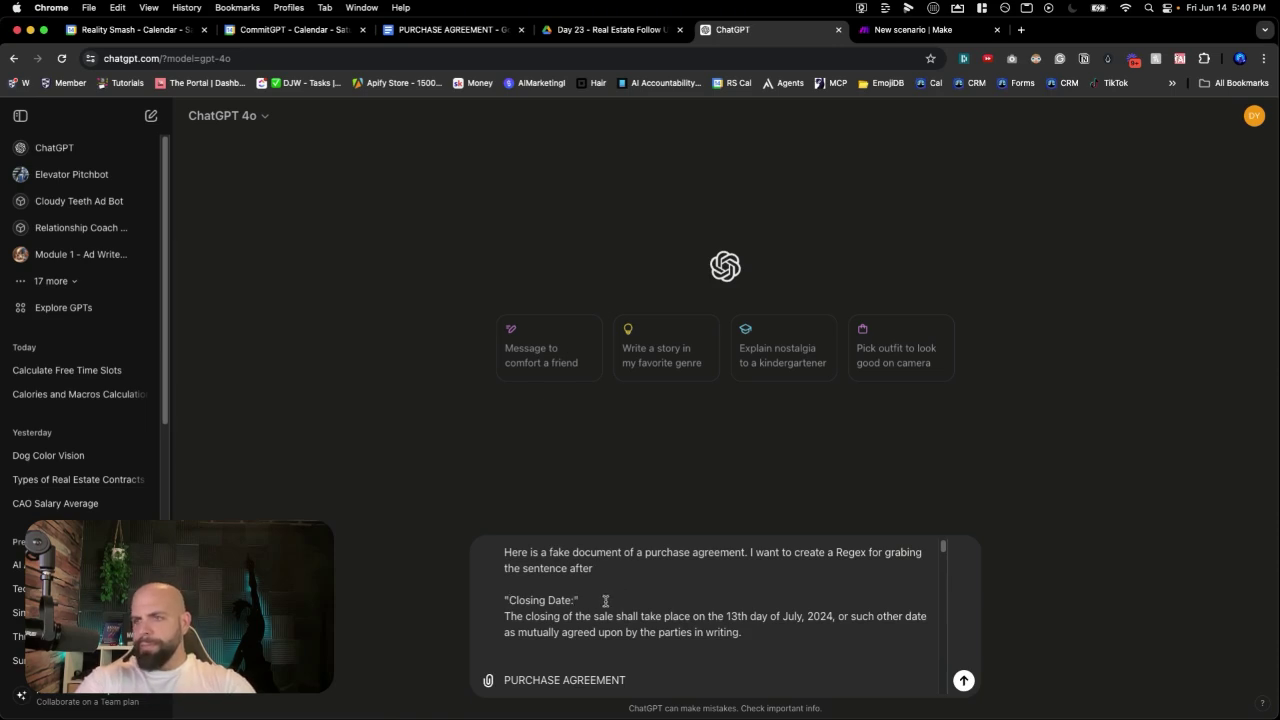
Step: Insert "That should look something like this." between the quoted heading and the closing sentence, set off by blank lines
{"action": "key", "text": "Return"}
{"action": "key", "text": "Return"}
{"action": "type", "text": "Tha"}
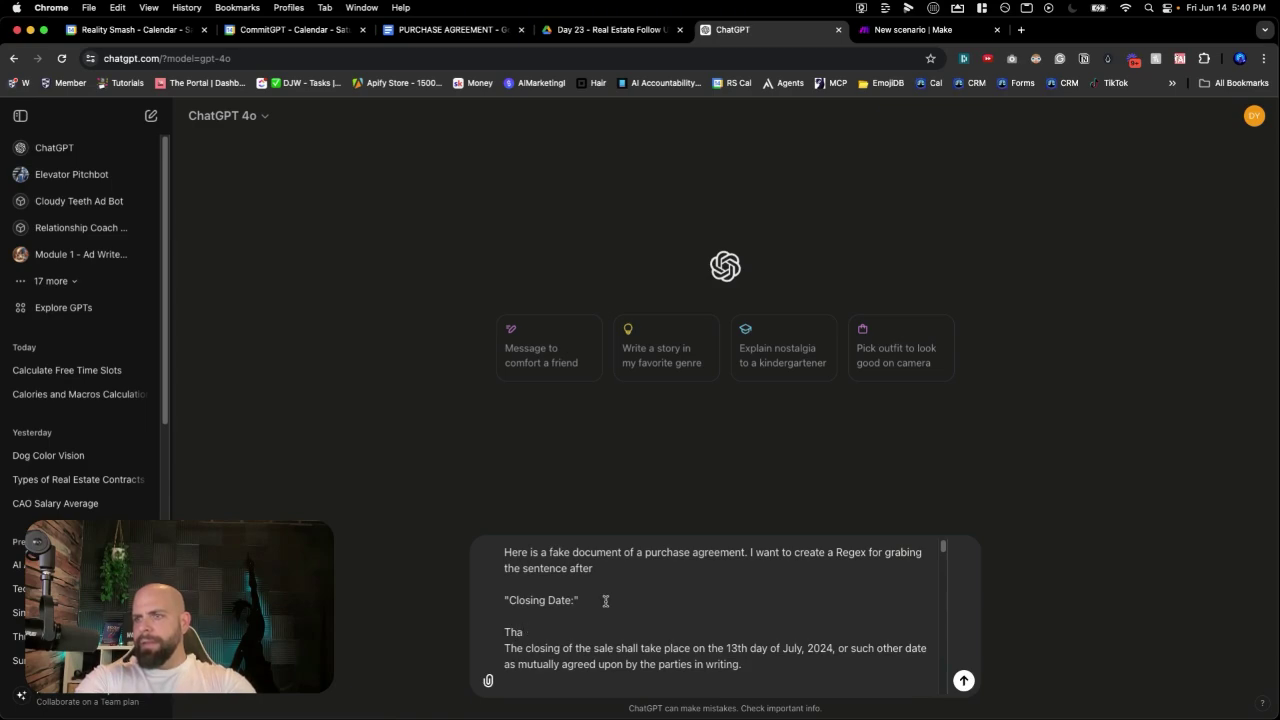
{"action": "type", "text": "t t should l"}
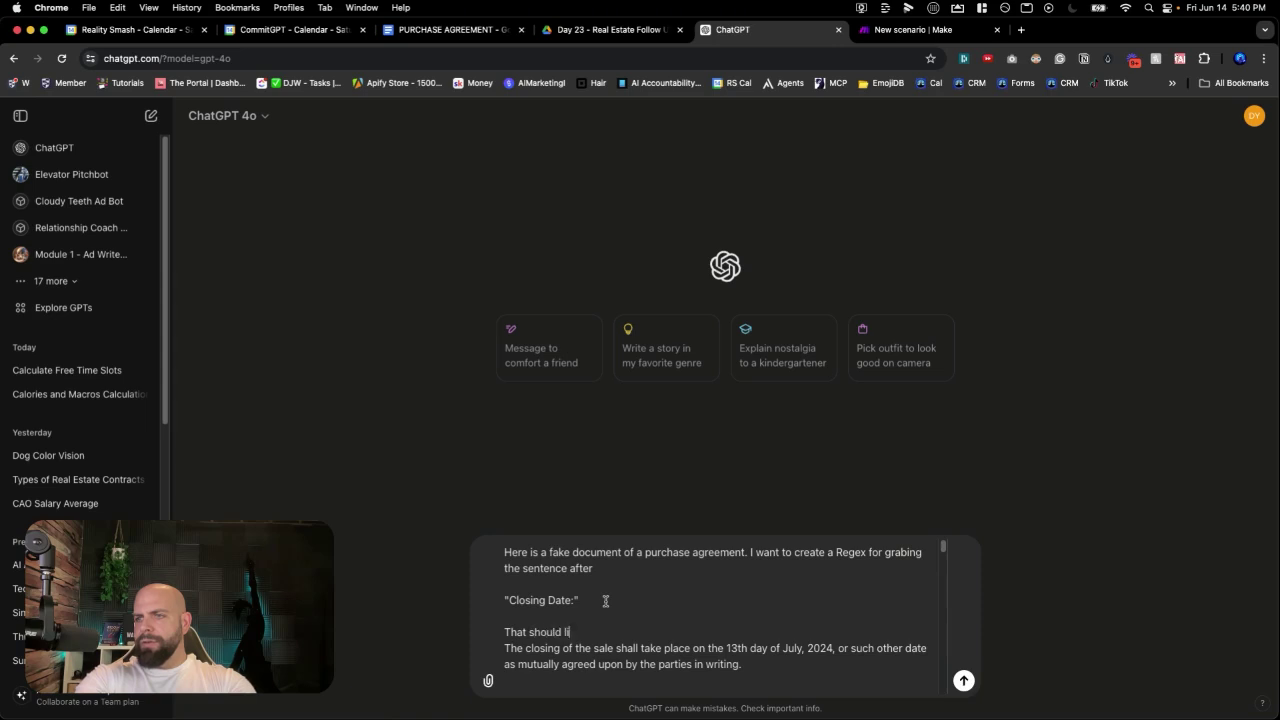
{"action": "type", "text": "ook"}
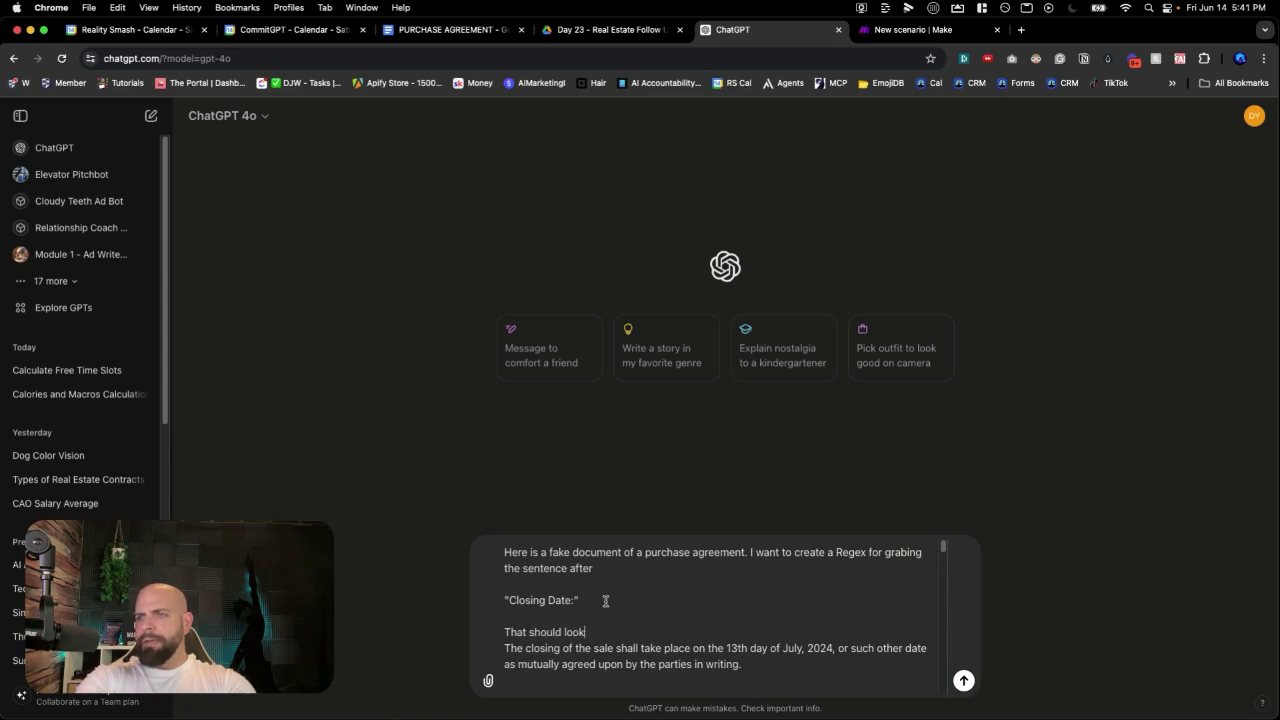
{"action": "type", "text": " m"}
{"action": "type", "text": " something like"}
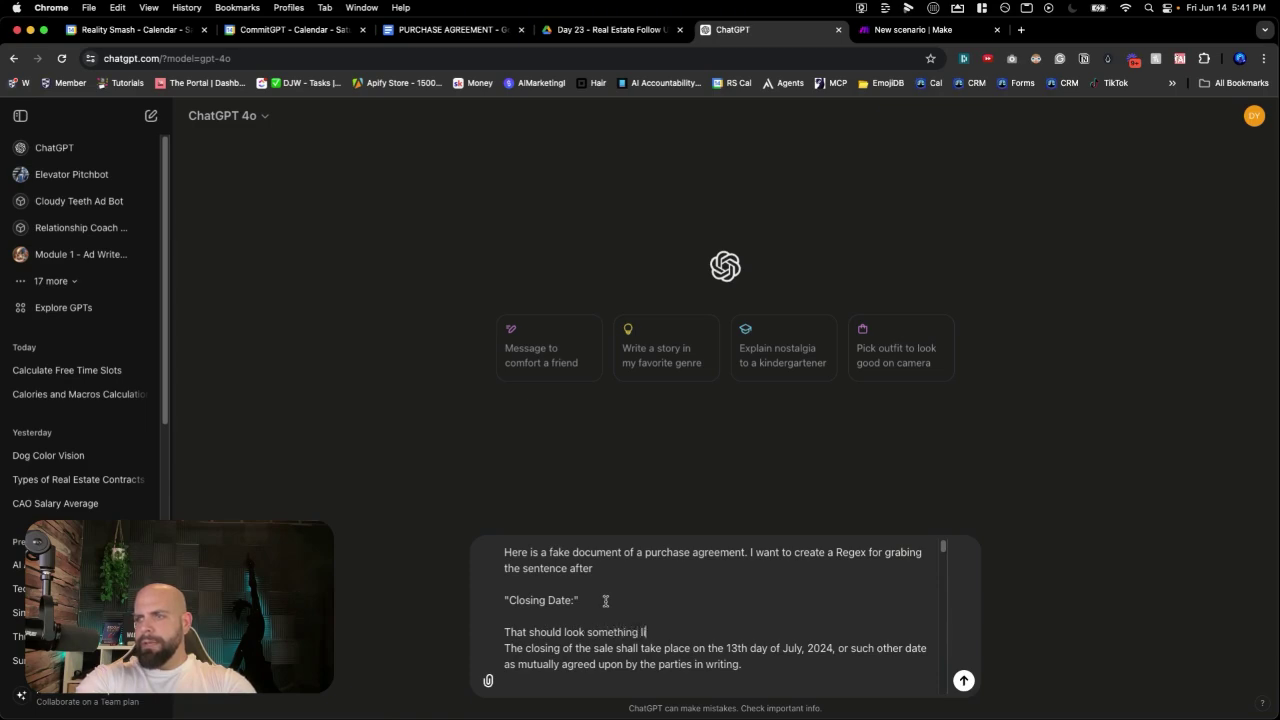
{"action": "type", "text": "this."}
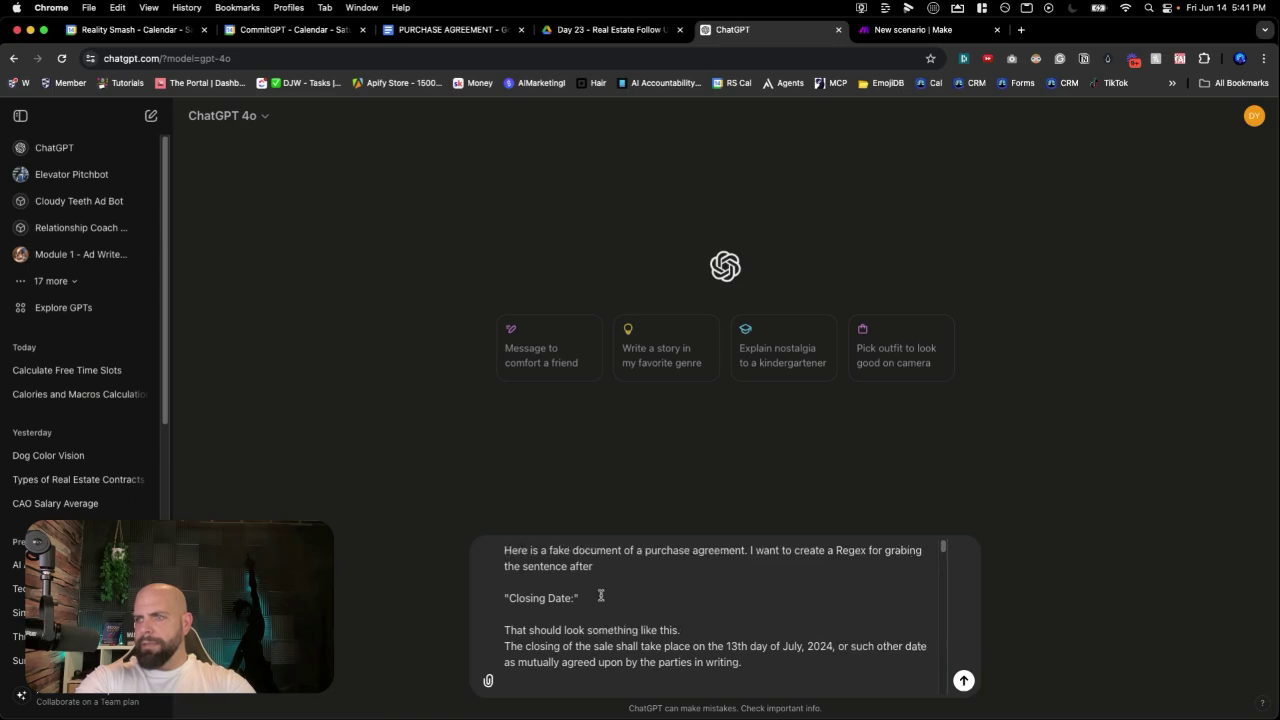
{"action": "scroll", "coordinate": [605, 600], "scroll_direction": "down", "scroll_amount": 2}
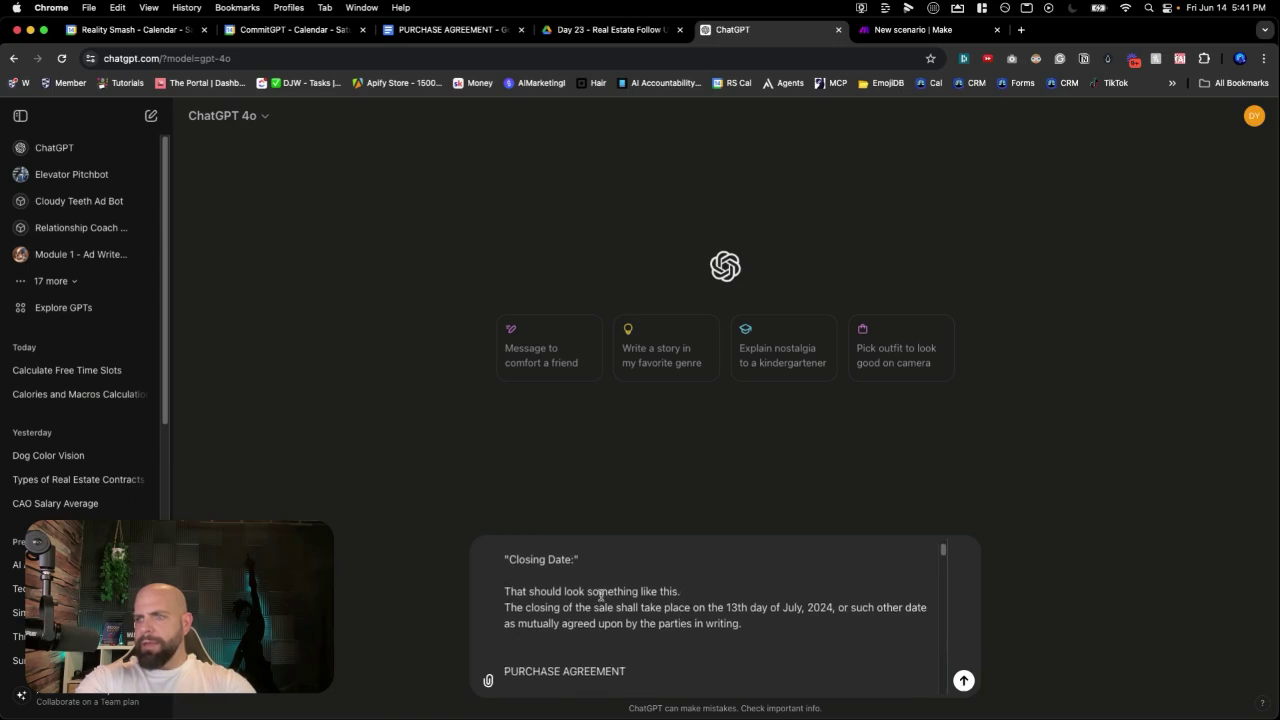
{"action": "key", "text": "Return"}
{"action": "scroll", "coordinate": [678, 649], "scroll_direction": "down", "scroll_amount": 1}
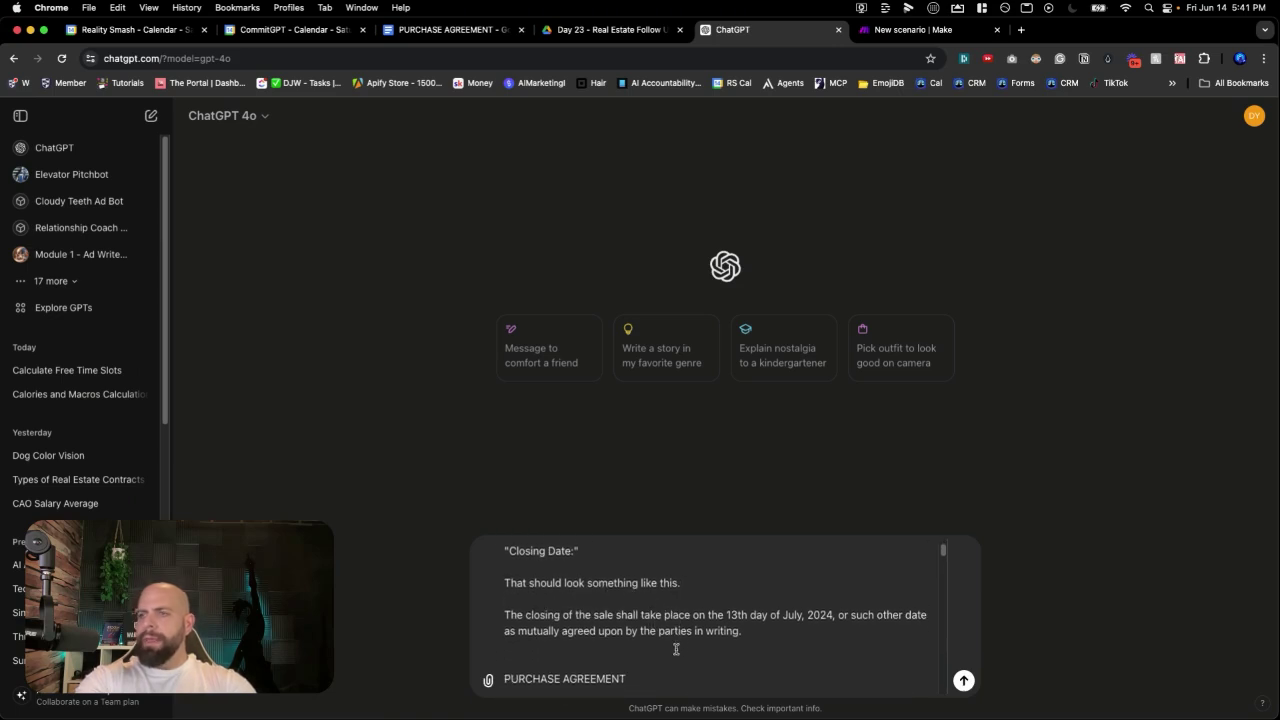
Step: Below the closing sentence, add "There will be a space or a newline after the end of the sentence for example "writing.""
{"action": "left_click", "coordinate": [678, 649]}
{"action": "key", "text": "Return"}
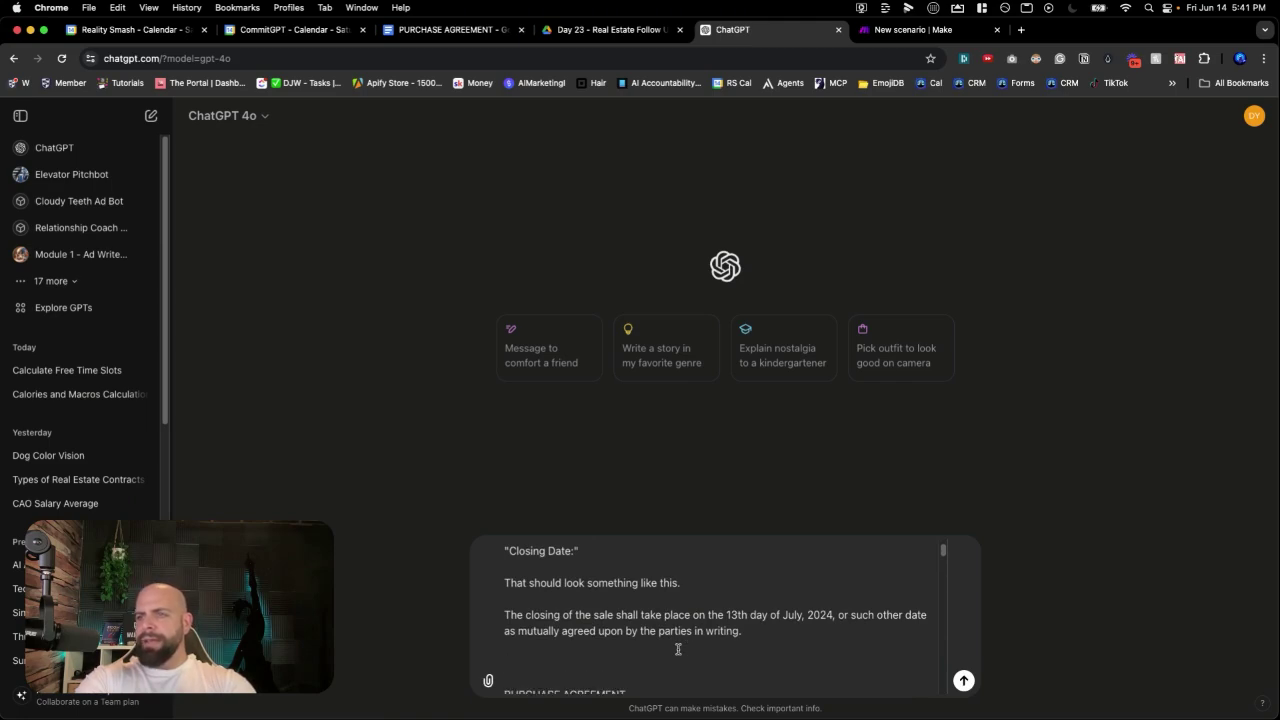
{"action": "type", "text": "There w"}
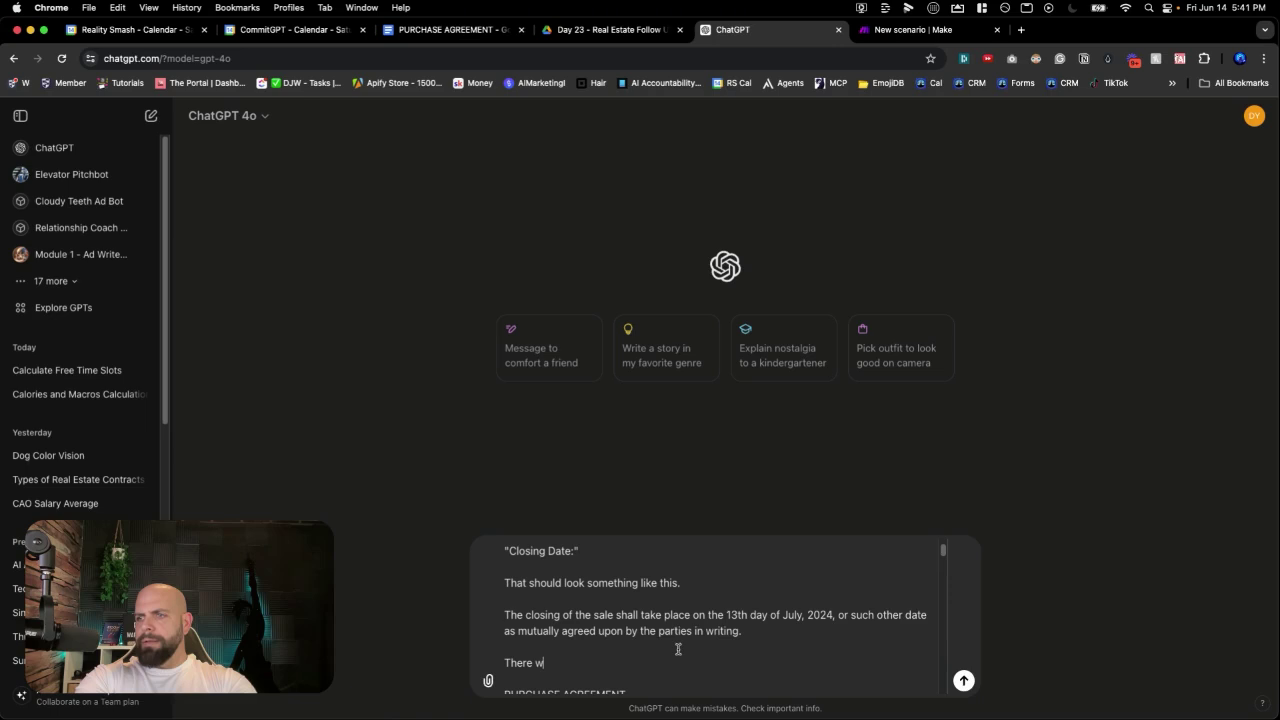
{"action": "type", "text": "ill be a space or"}
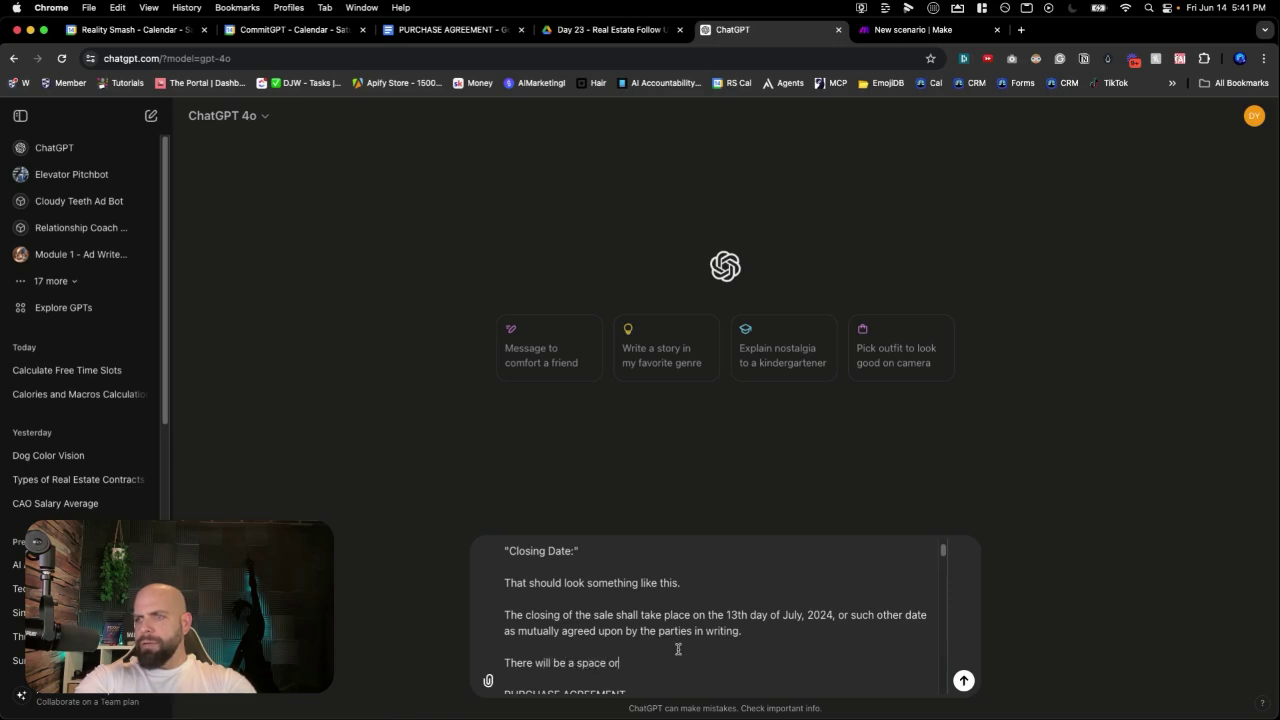
{"action": "type", "text": " a newline after the end of"}
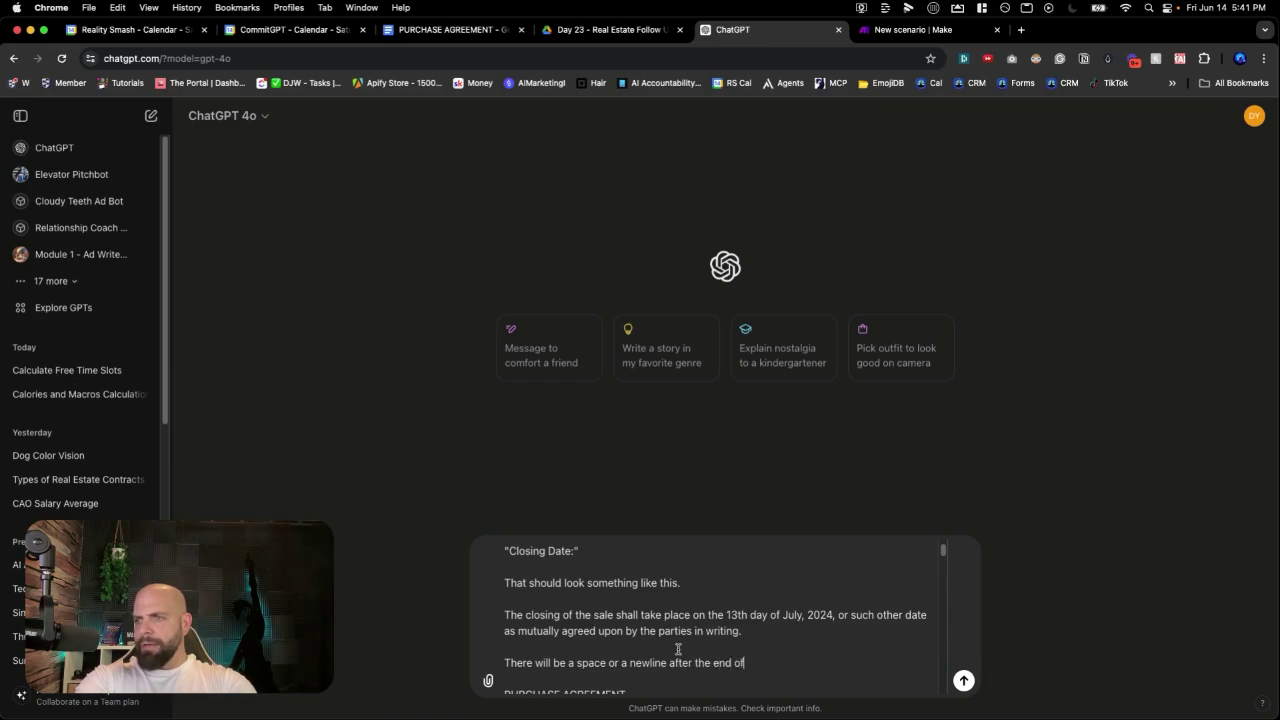
{"action": "type", "text": " the sendence for ex"}
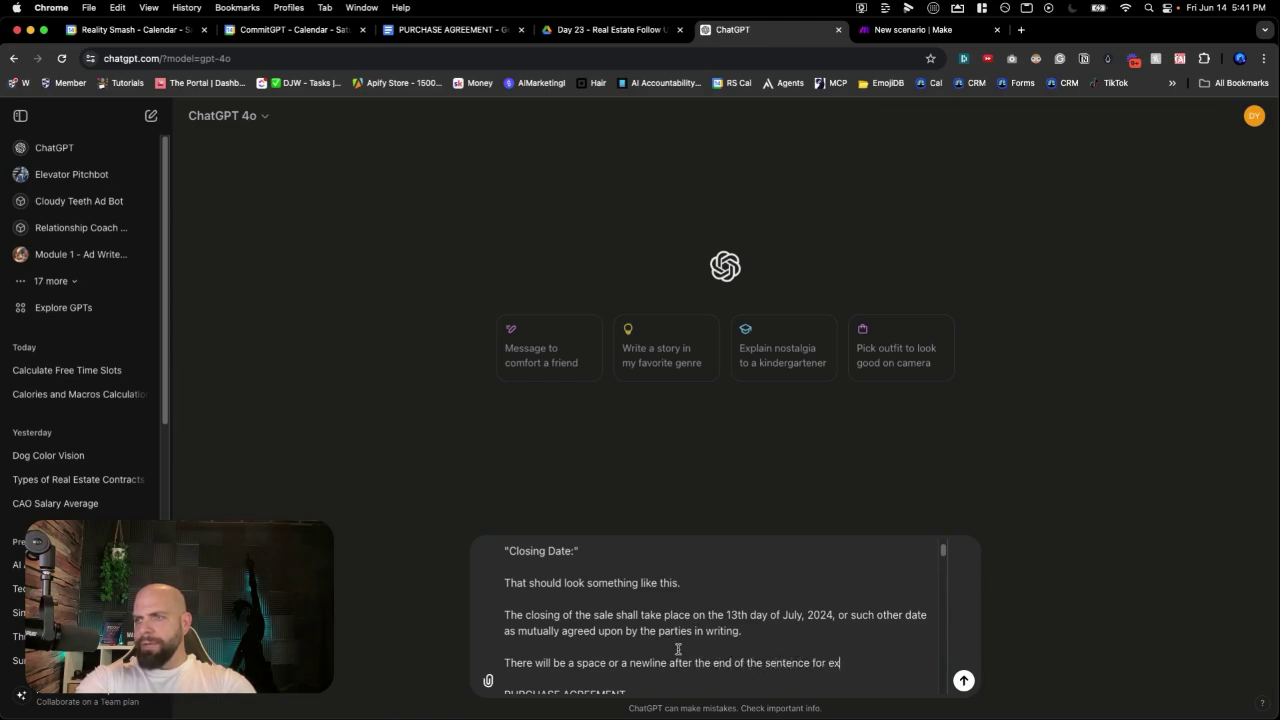
{"action": "type", "text": "ample \"writing.\""}
Step: In a new paragraph below the newline note, add "What is the regex for getting only this sentence after the Closing Date:"
{"action": "key", "text": "shift+Return"}
{"action": "key", "text": "shift+Return"}
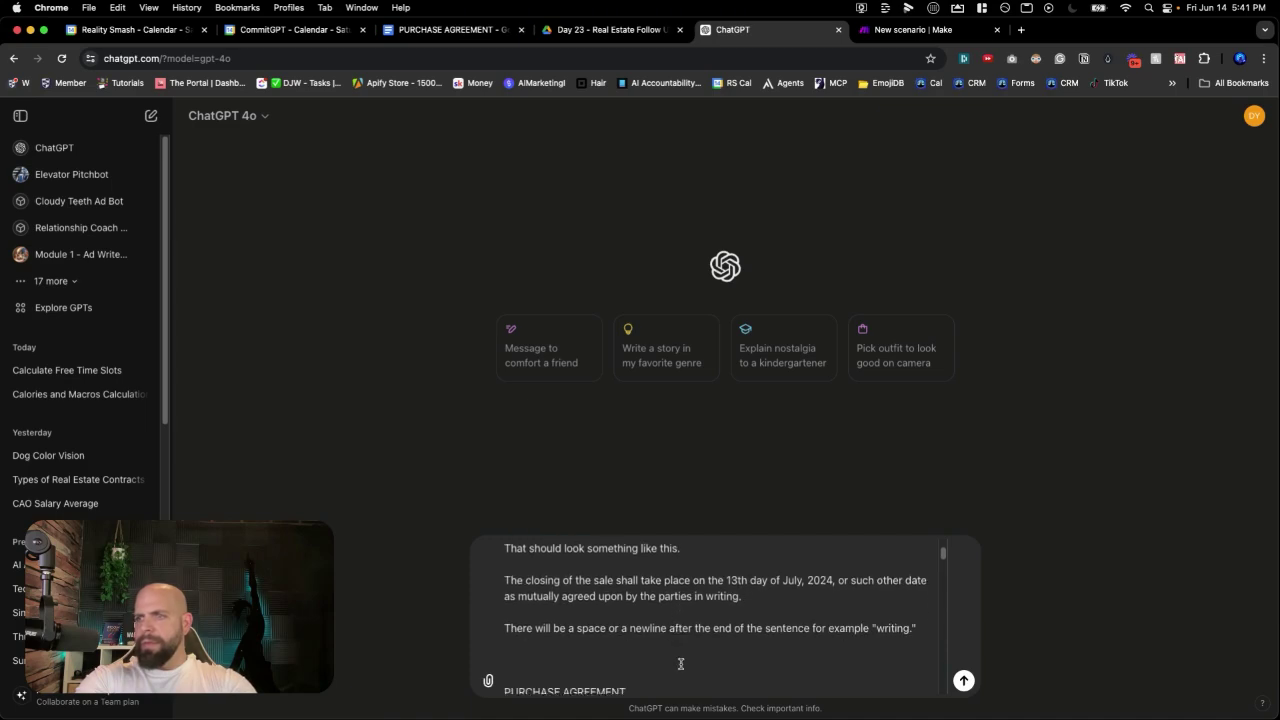
{"action": "type", "text": "What"}
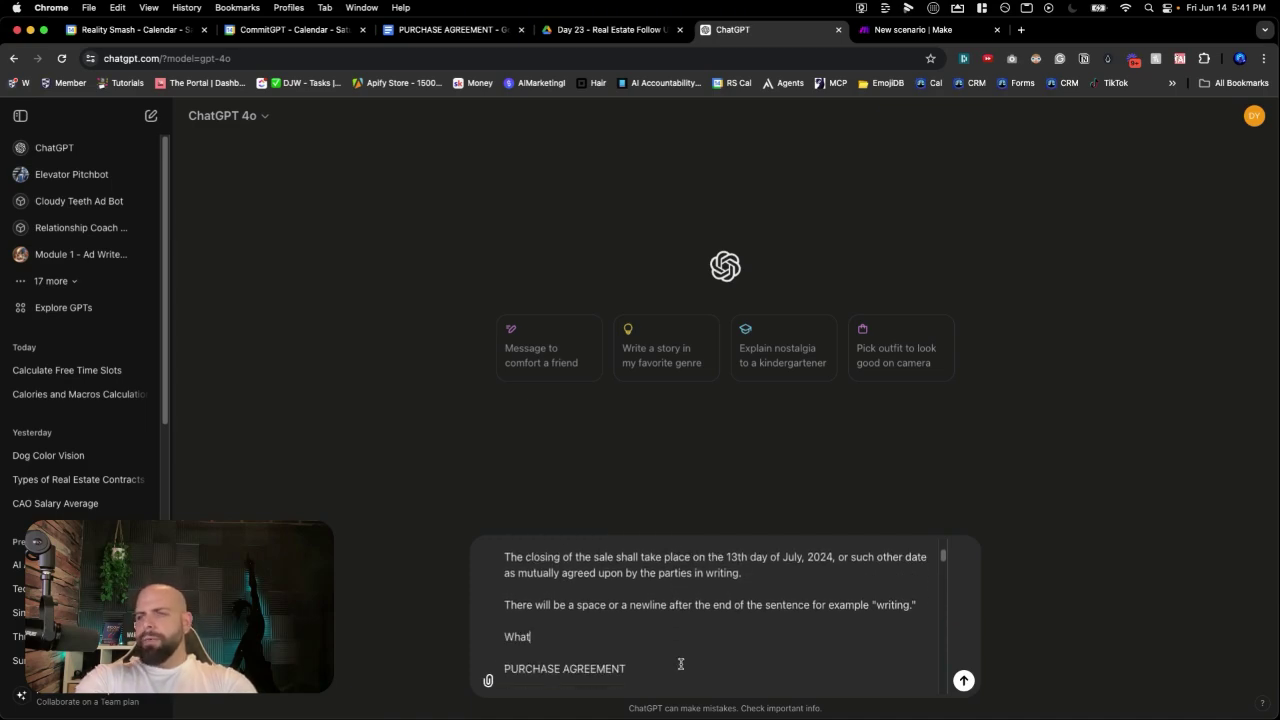
{"action": "type", "text": " is the regex "}
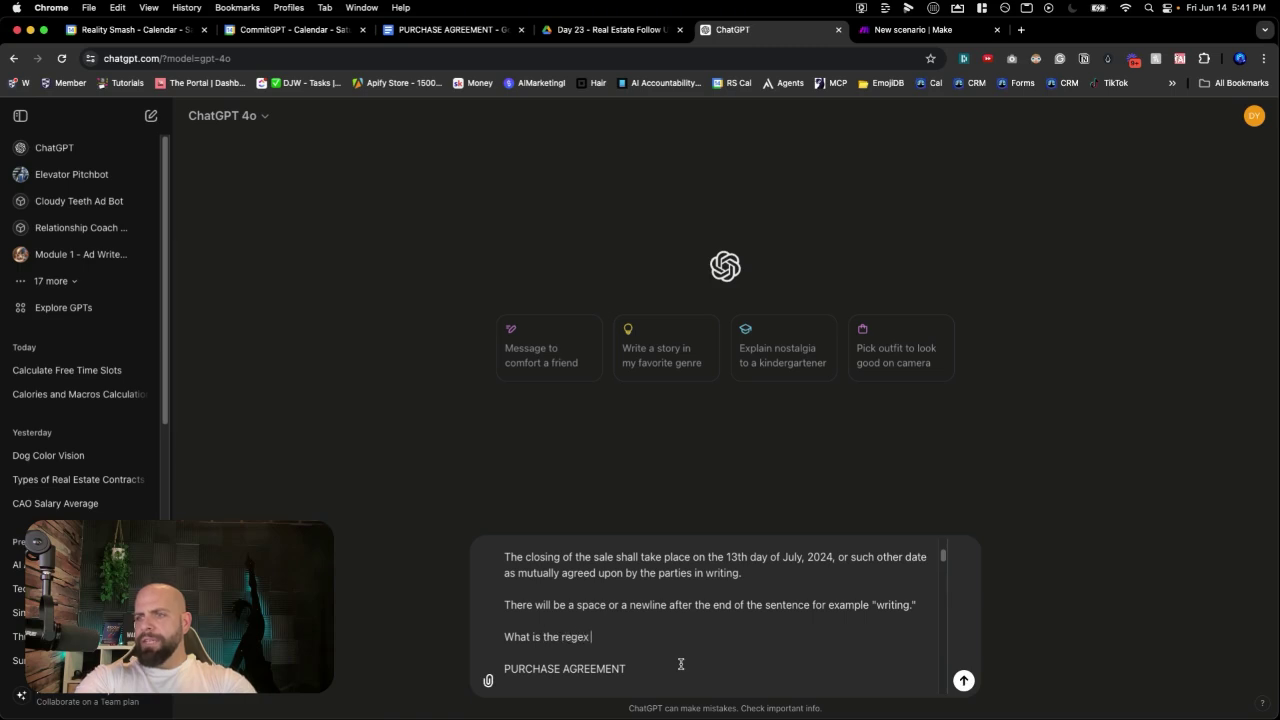
{"action": "type", "text": "for ge"}
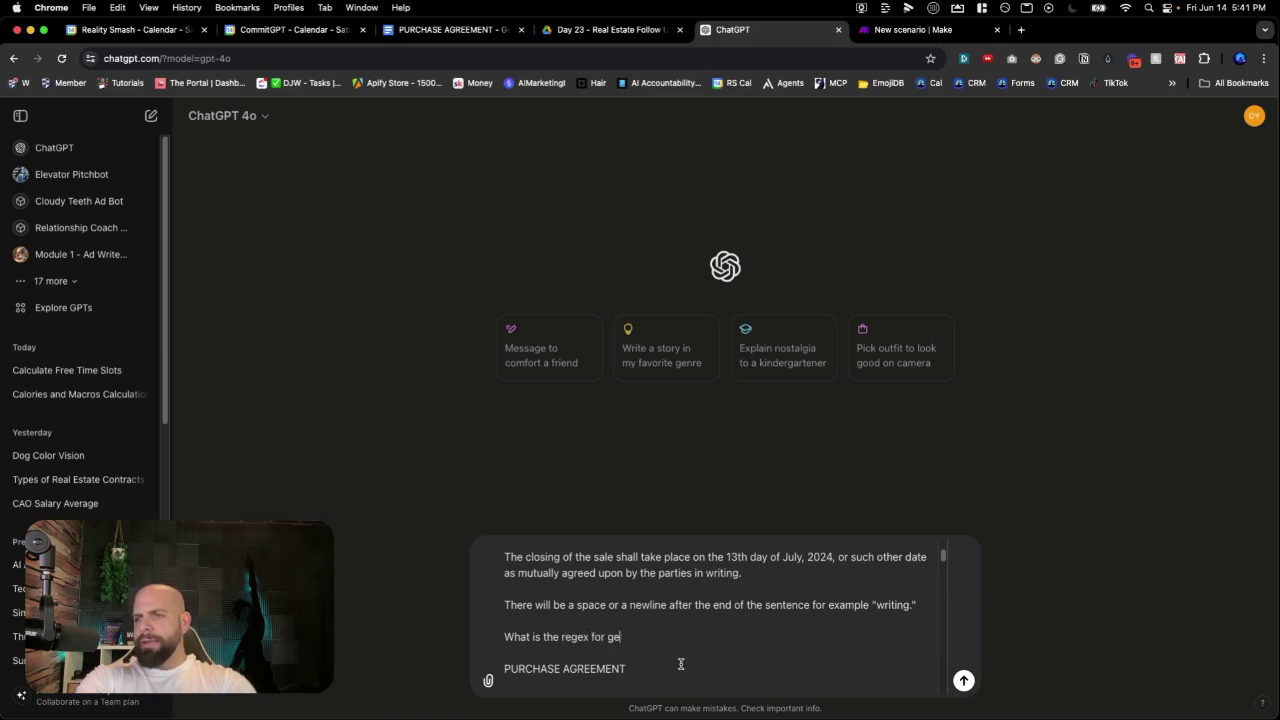
{"action": "type", "text": "tting only this senten"}
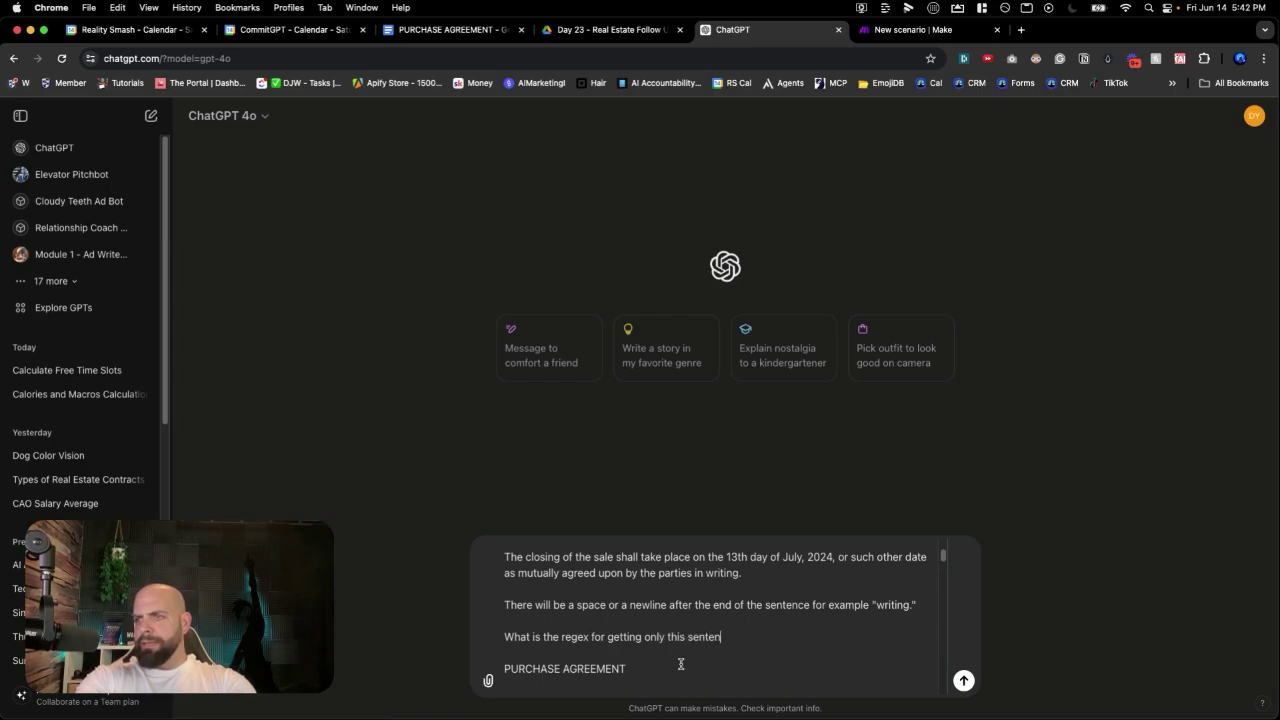
{"action": "type", "text": "ce after the Closing"}
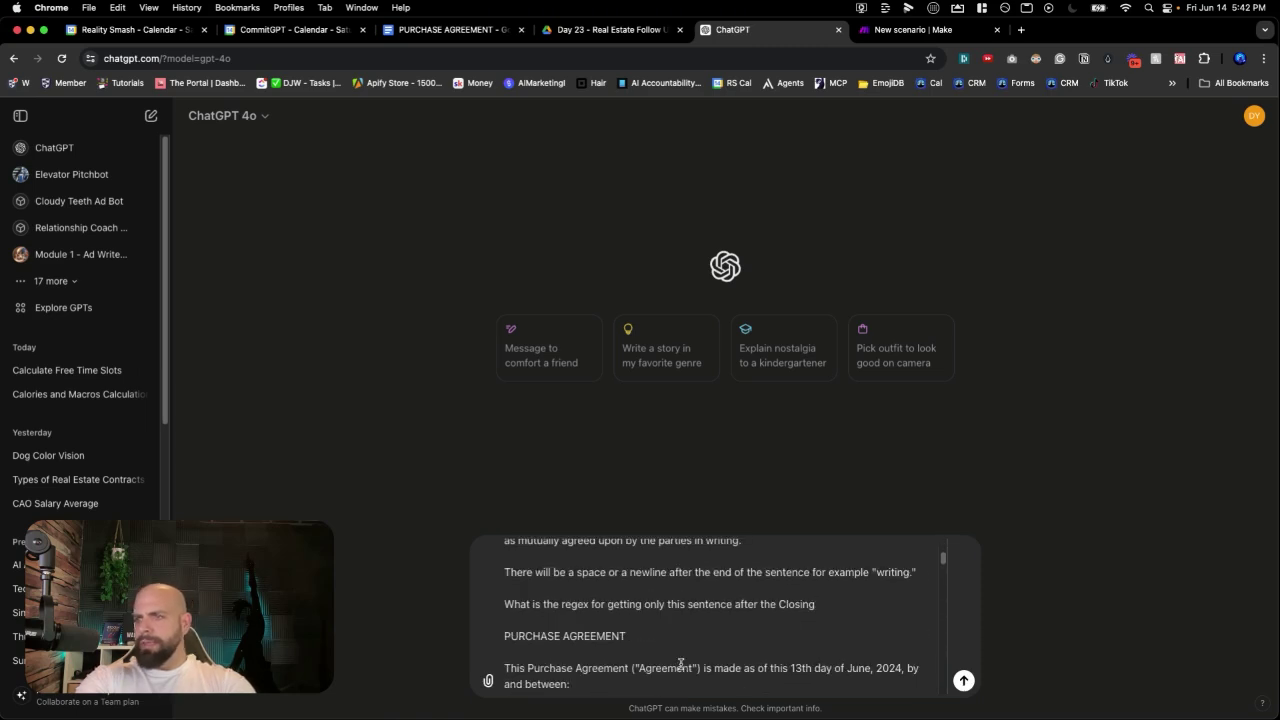
{"action": "type", "text": " Date:"}
Step: Introduce the pasted agreement with the line "Here is the example document:" and submit the prompt
{"action": "key", "text": "shift+Return"}
{"action": "key", "text": "shift+Return"}
{"action": "type", "text": "Here"}
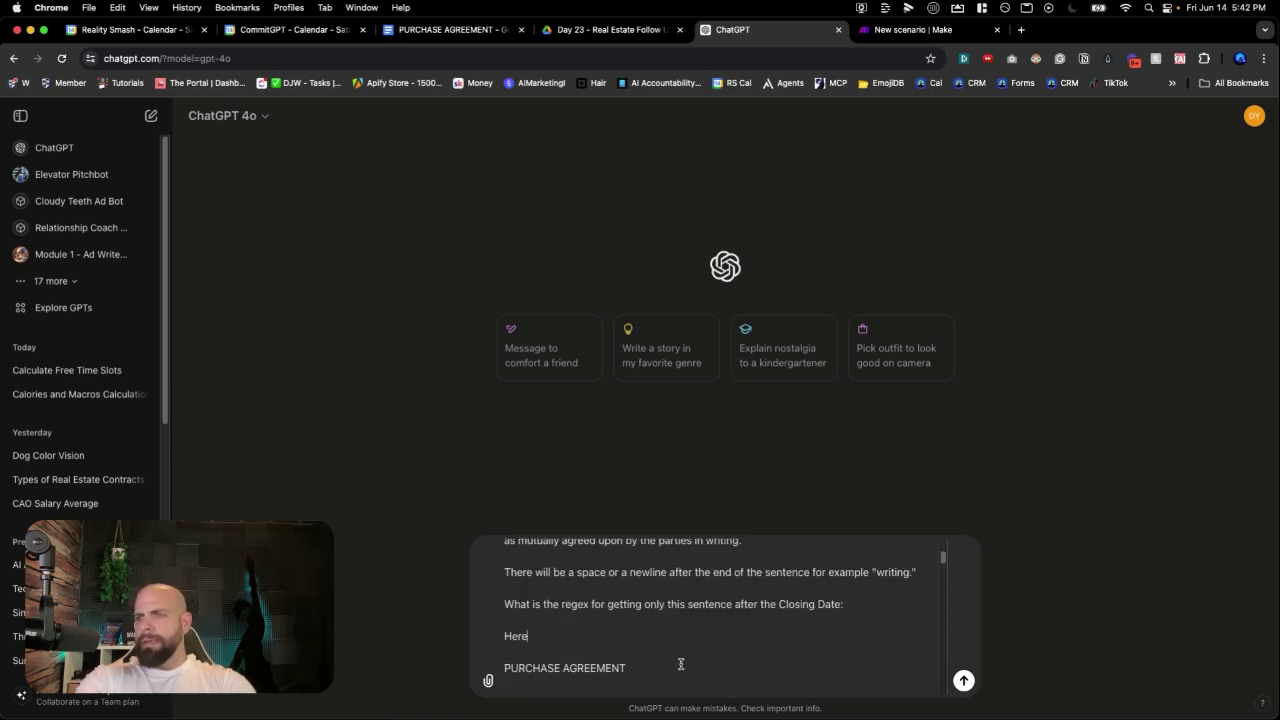
{"action": "type", "text": " is the fack "}
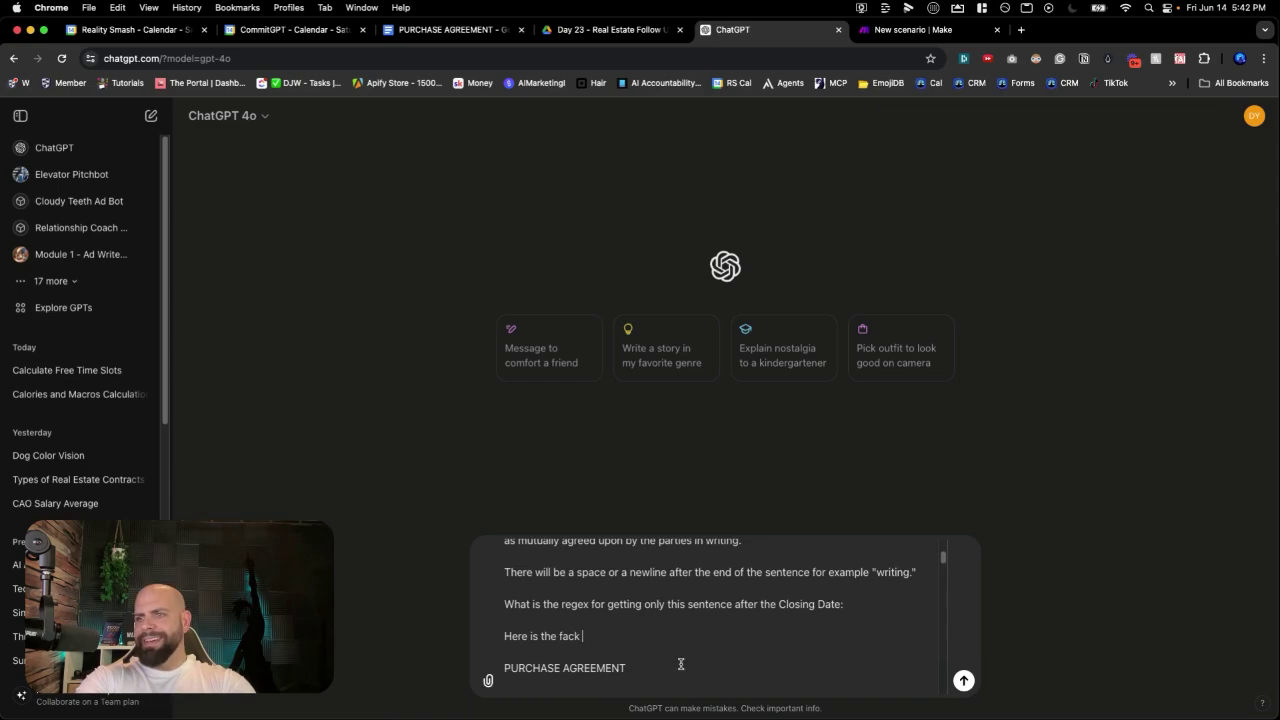
{"action": "key", "text": "BackSpace"}
{"action": "key", "text": "BackSpace"}
{"action": "key", "text": "BackSpace"}
{"action": "key", "text": "BackSpace"}
{"action": "key", "text": "BackSpace"}
{"action": "type", "text": "example do"}
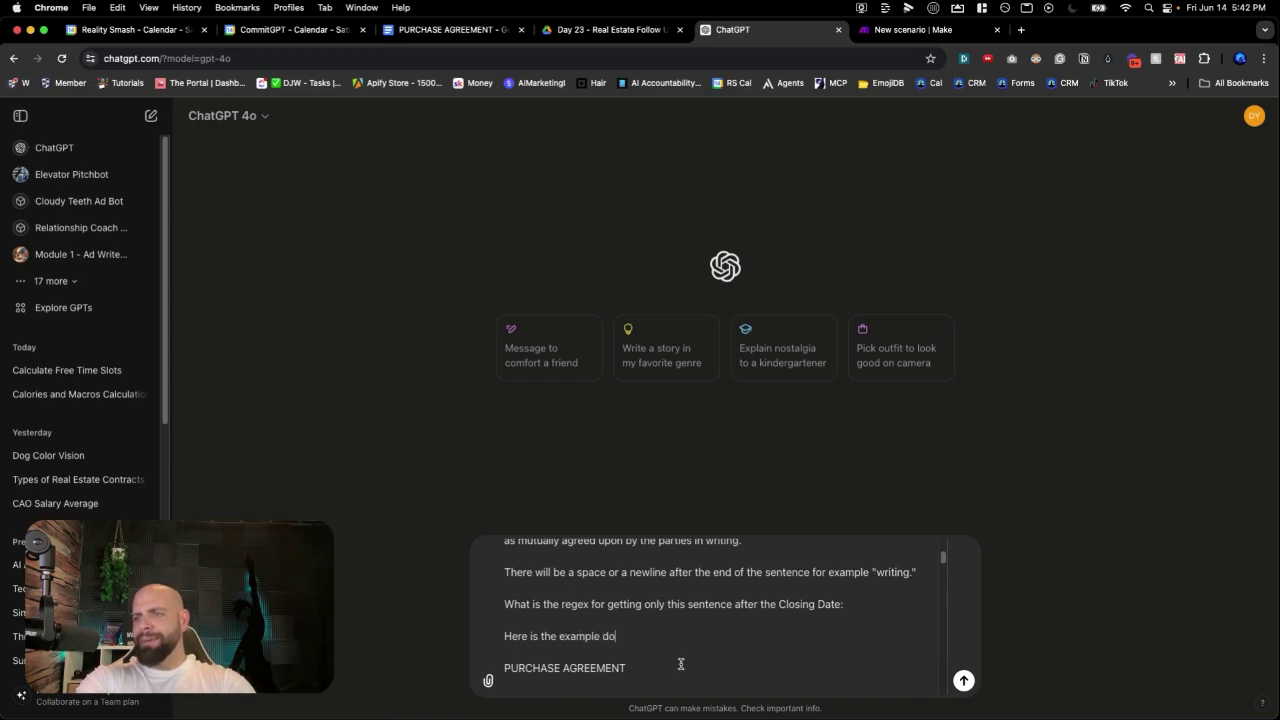
{"action": "type", "text": "cument:"}
{"action": "key", "text": "Return"}
Step: Go to the answer below the submitted document and copy the generated regular expression
{"action": "scroll", "coordinate": [699, 517], "scroll_direction": "down", "scroll_amount": 10}
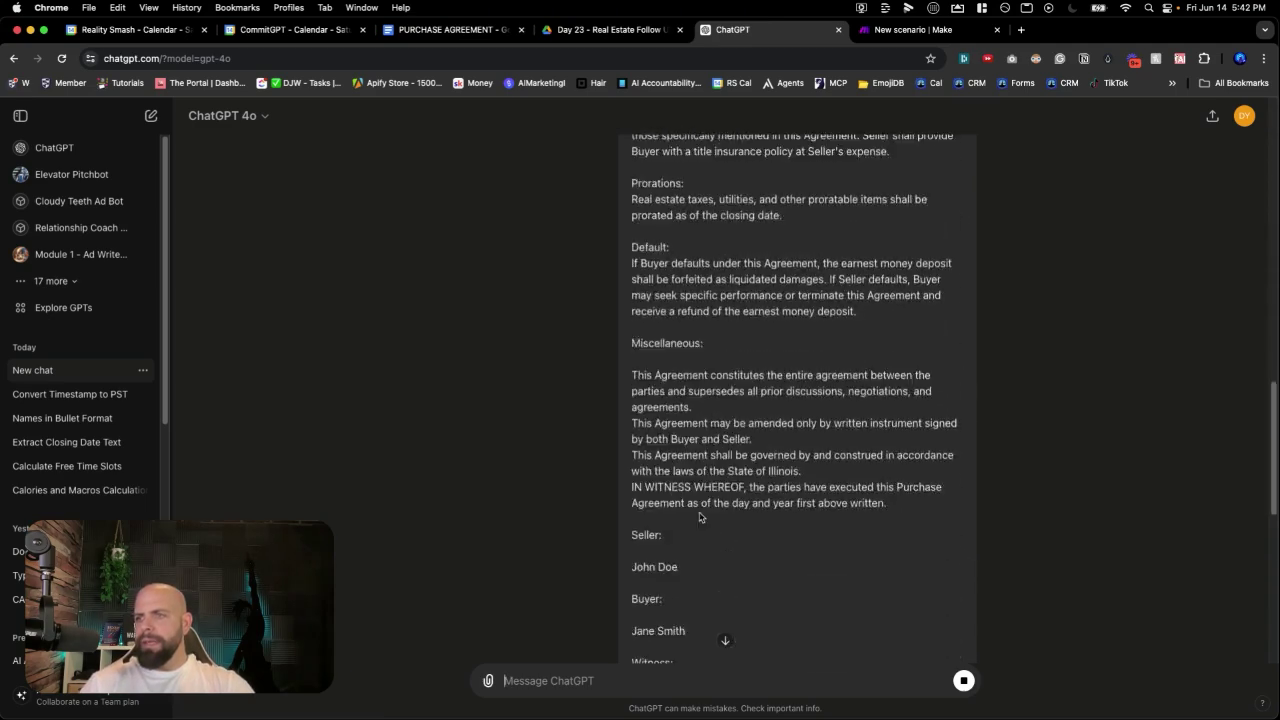
{"action": "scroll", "coordinate": [699, 517], "scroll_direction": "down", "scroll_amount": 10}
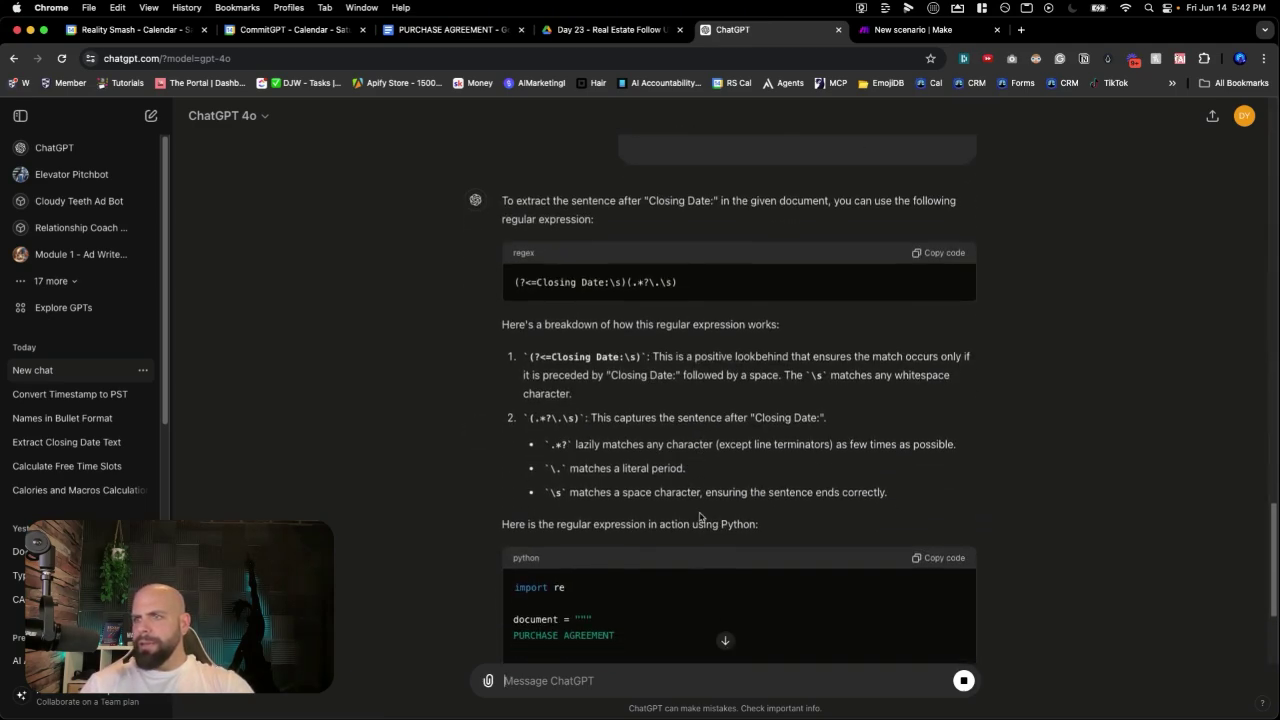
{"action": "scroll", "coordinate": [612, 410], "scroll_direction": "down", "scroll_amount": 2}
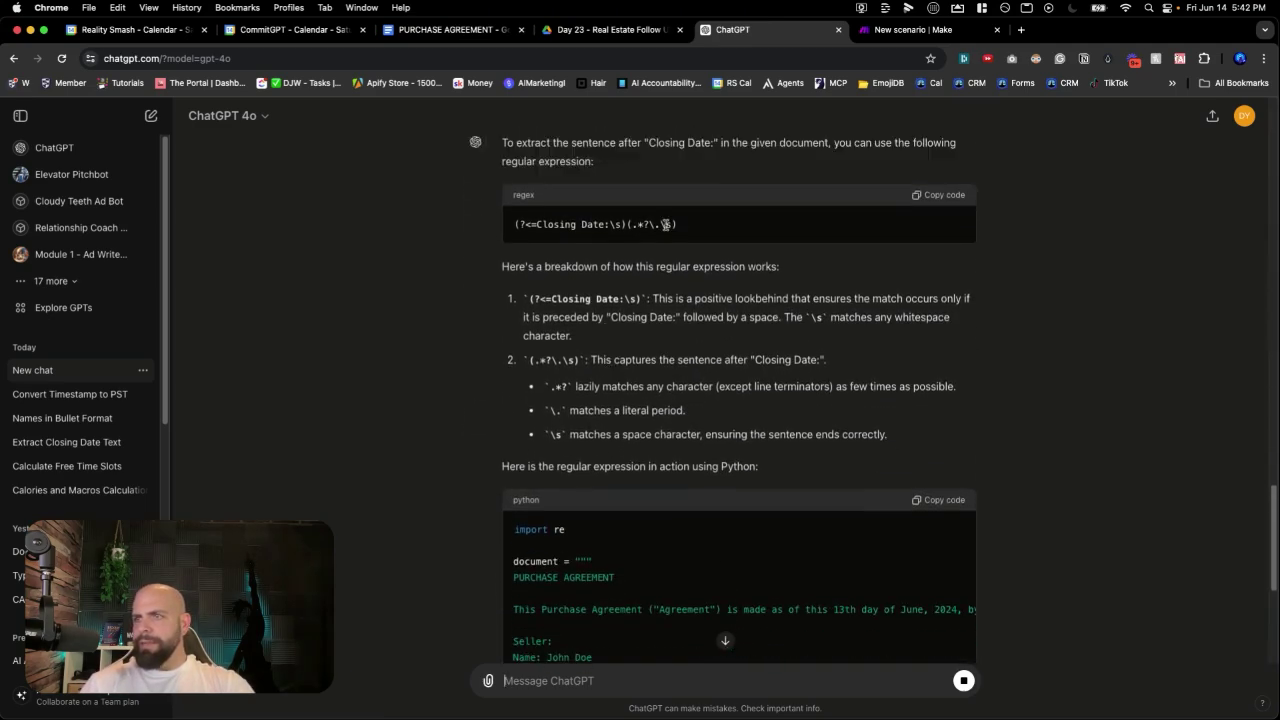
{"action": "left_click", "coordinate": [938, 197]}
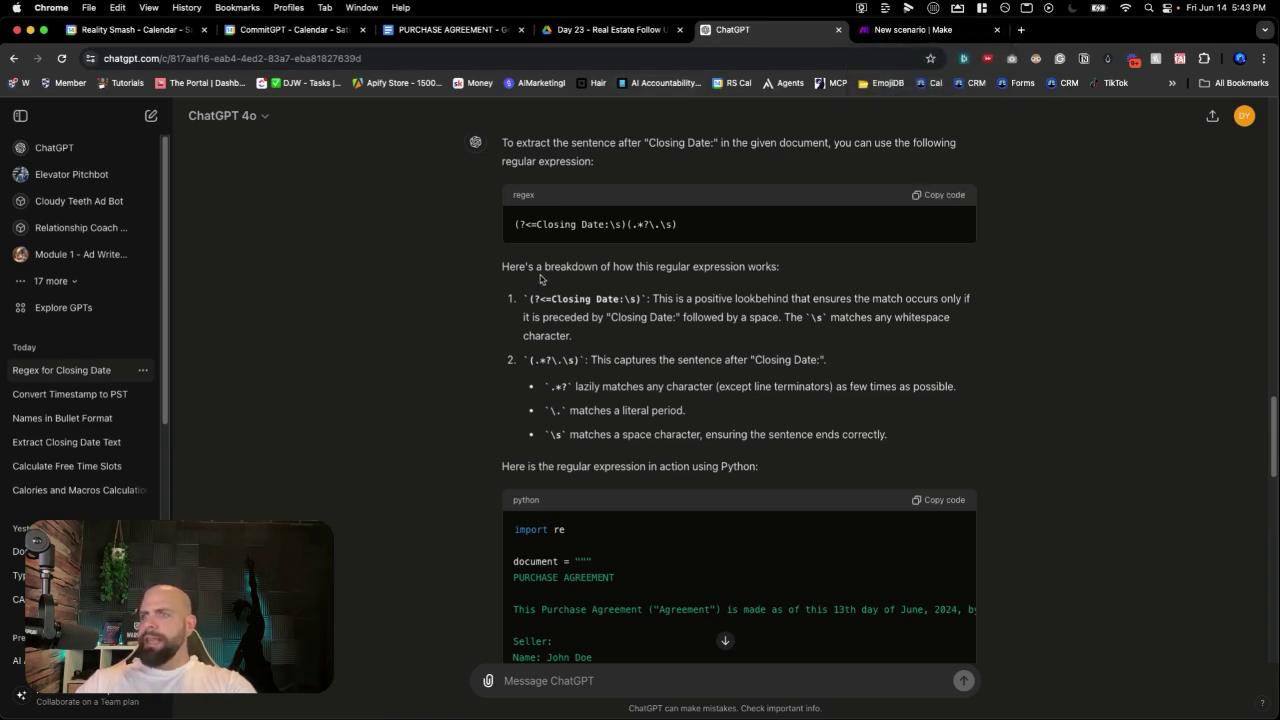
Step: Examine the breakdown of how each part of the regular expression works and compare it with the expression itself
{"action": "left_click_drag", "start_coordinate": [545, 267], "coordinate": [785, 272]}
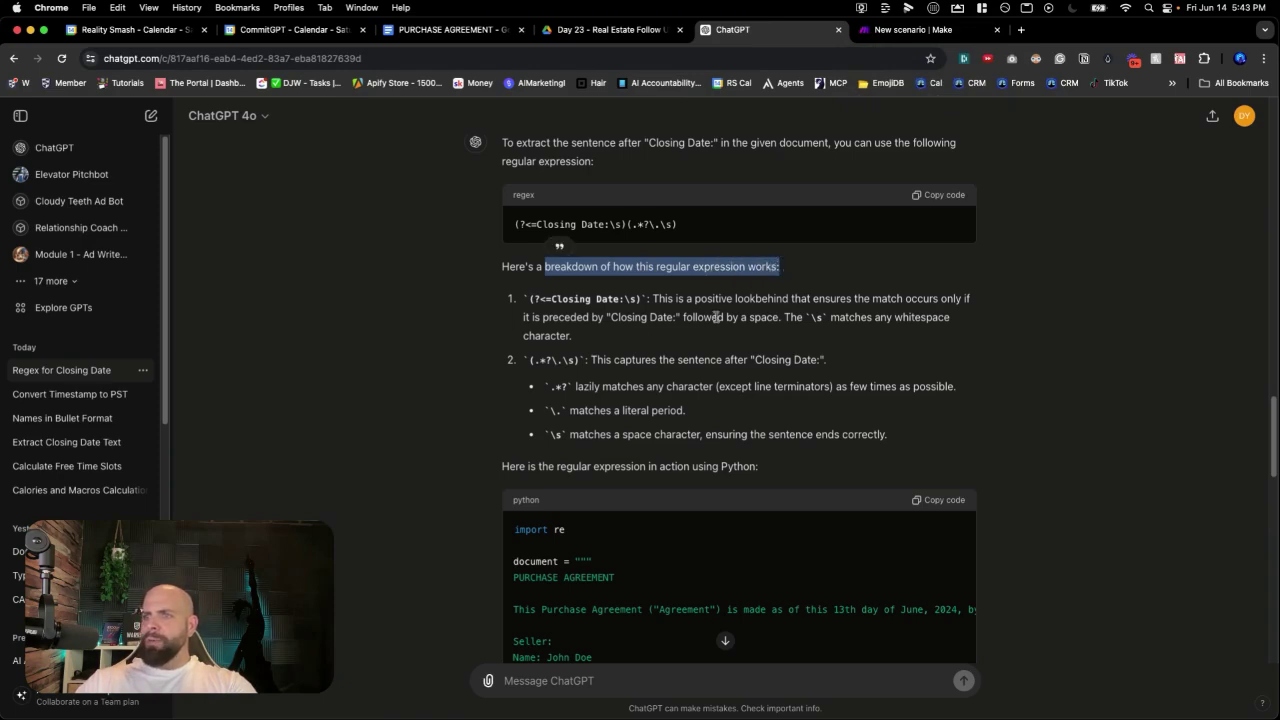
{"action": "left_click", "coordinate": [606, 320]}
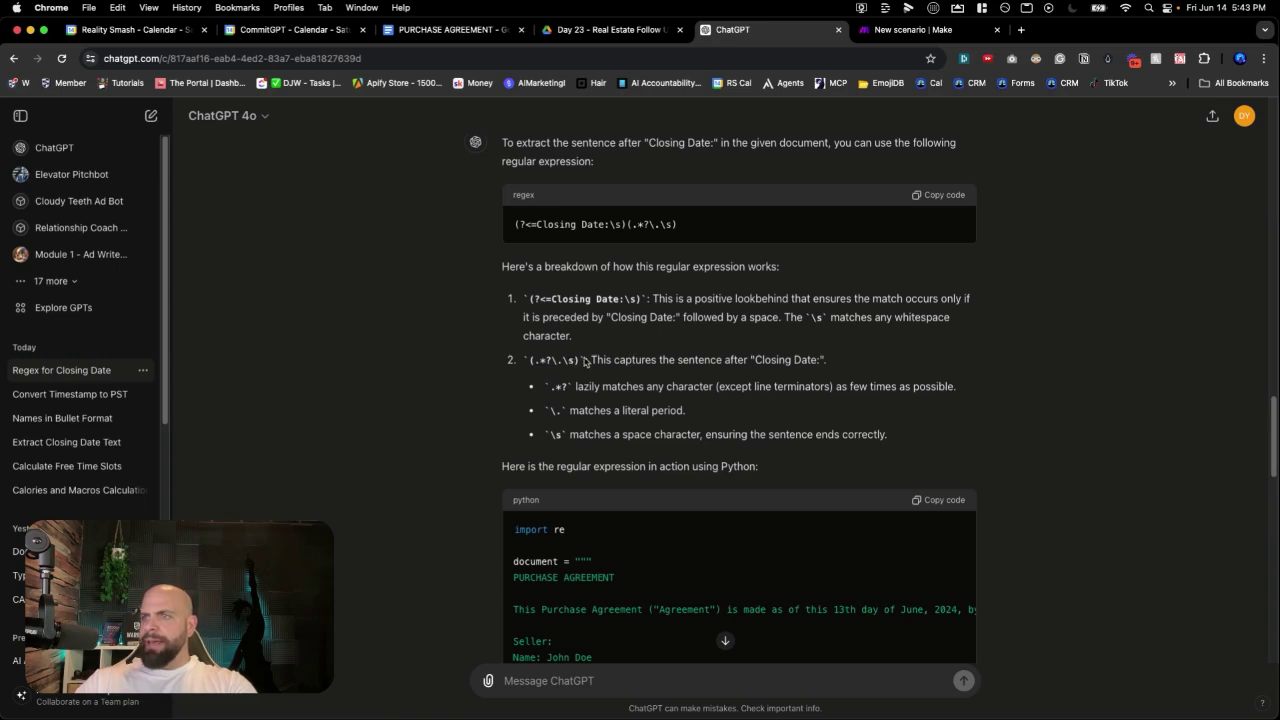
{"action": "left_click_drag", "start_coordinate": [585, 358], "coordinate": [528, 360]}
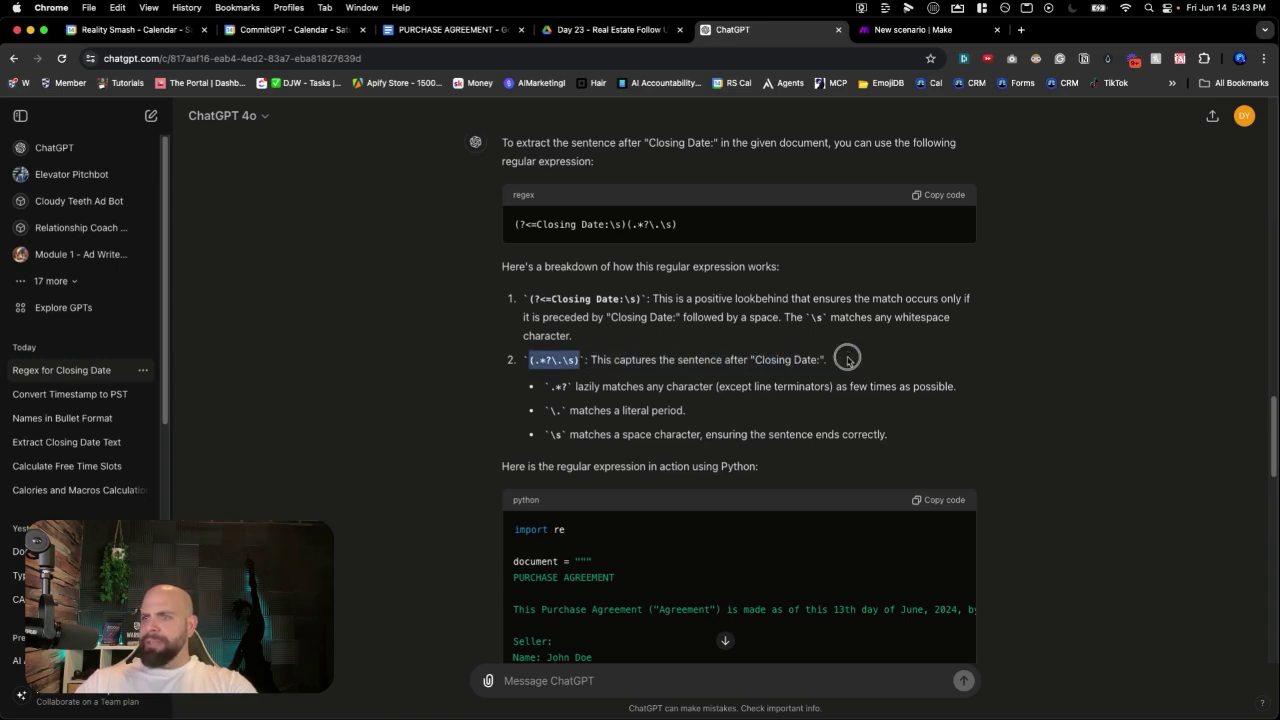
{"action": "left_click", "coordinate": [566, 388]}
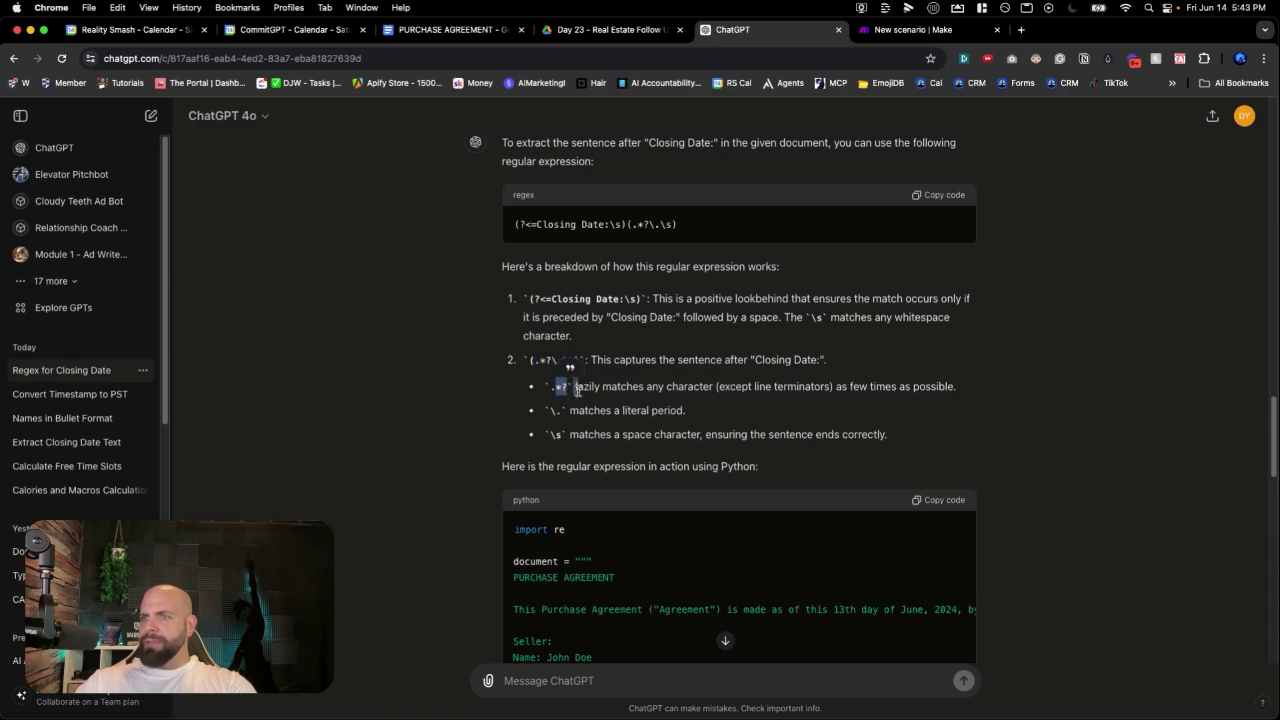
{"action": "left_click_drag", "start_coordinate": [574, 386], "coordinate": [950, 386]}
{"action": "left_click", "coordinate": [633, 415]}
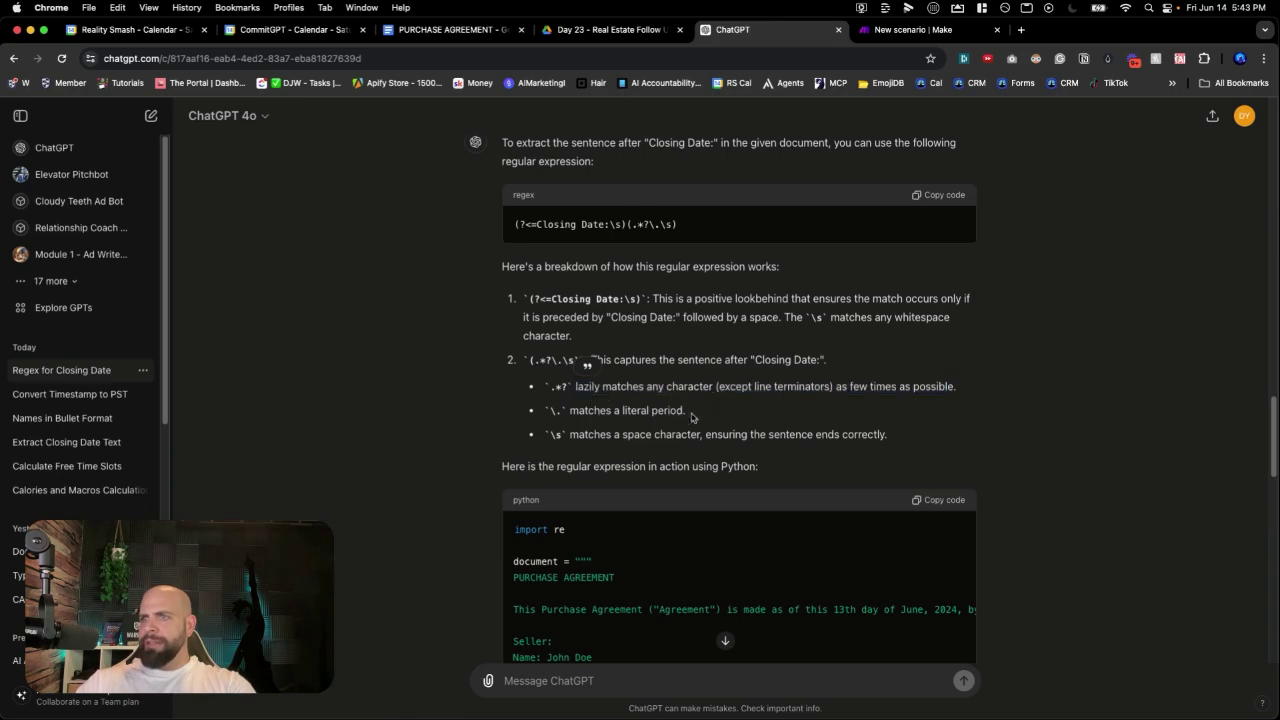
{"action": "left_click_drag", "start_coordinate": [573, 433], "coordinate": [902, 437]}
{"action": "left_click", "coordinate": [901, 437]}
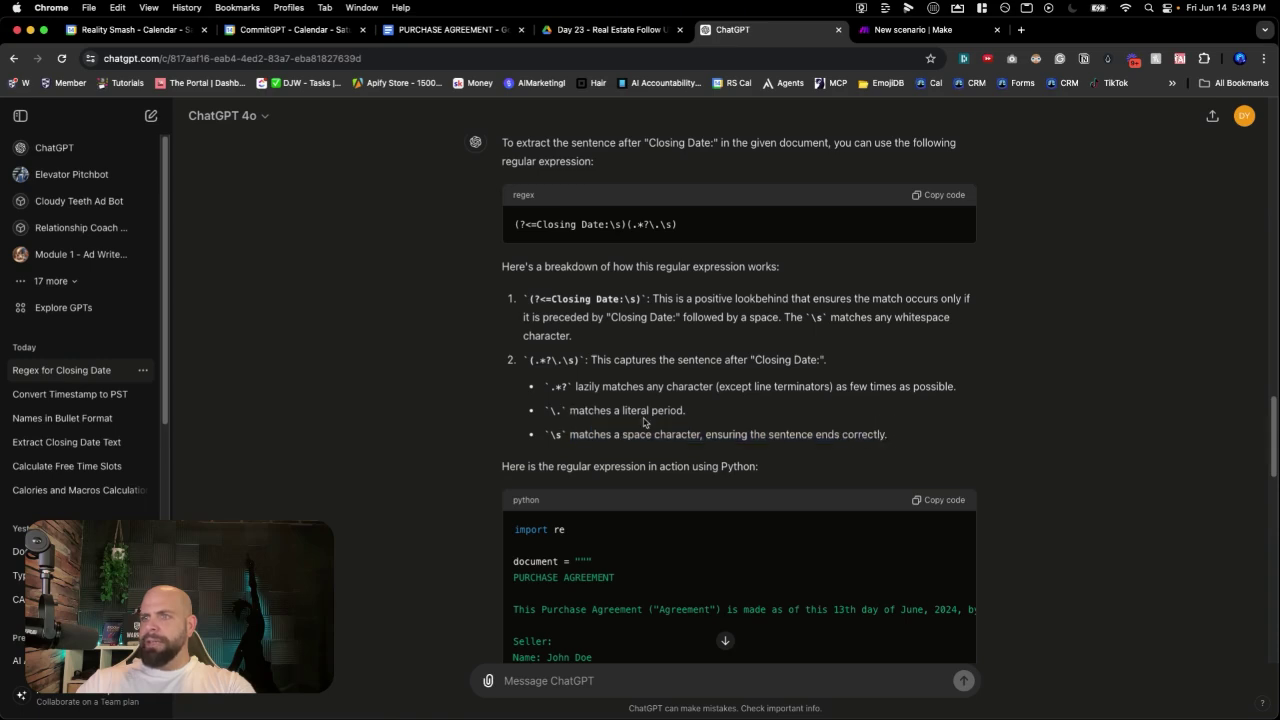
{"action": "left_click_drag", "start_coordinate": [530, 362], "coordinate": [548, 362]}
{"action": "left_click_drag", "start_coordinate": [527, 221], "coordinate": [677, 227]}
{"action": "left_click", "coordinate": [652, 224]}
{"action": "left_click", "coordinate": [677, 226]}
Step: Copy the regex (?<=Closing Date:\s)(.*?\.\s) from ChatGPT into the Pattern of the Text parser module in Make
{"action": "left_click", "coordinate": [924, 194]}
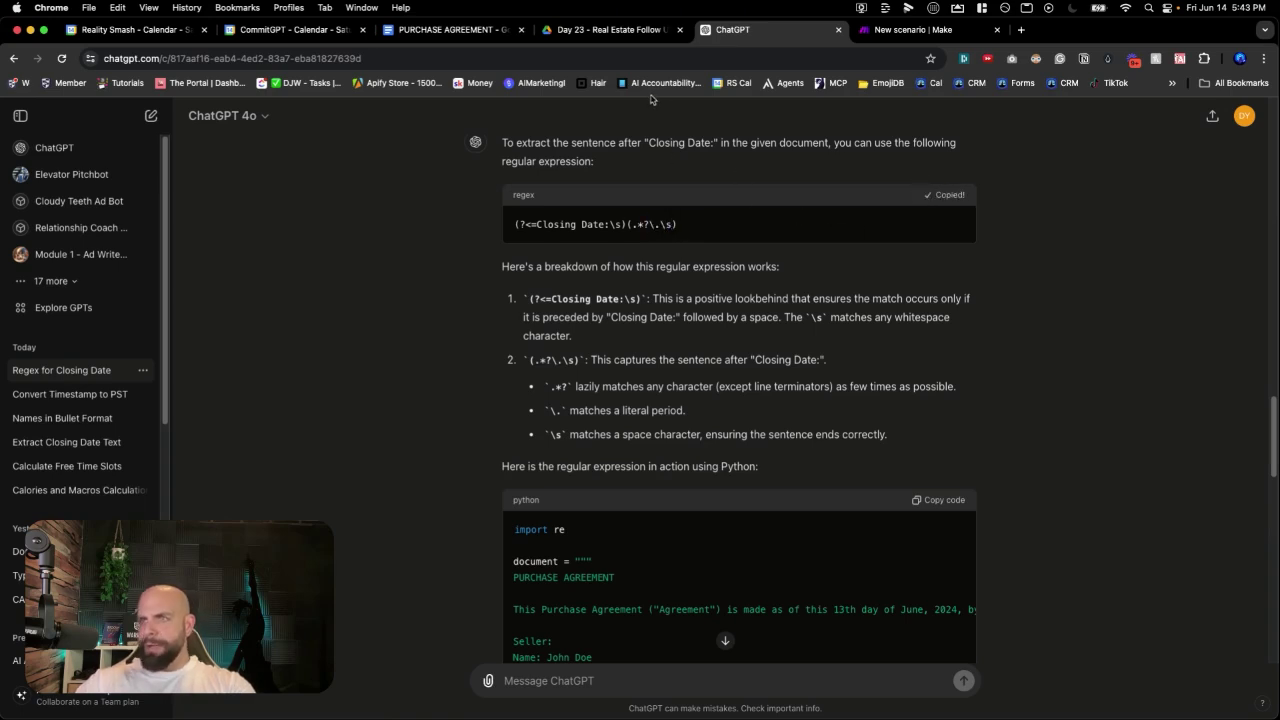
{"action": "left_click", "coordinate": [915, 30]}
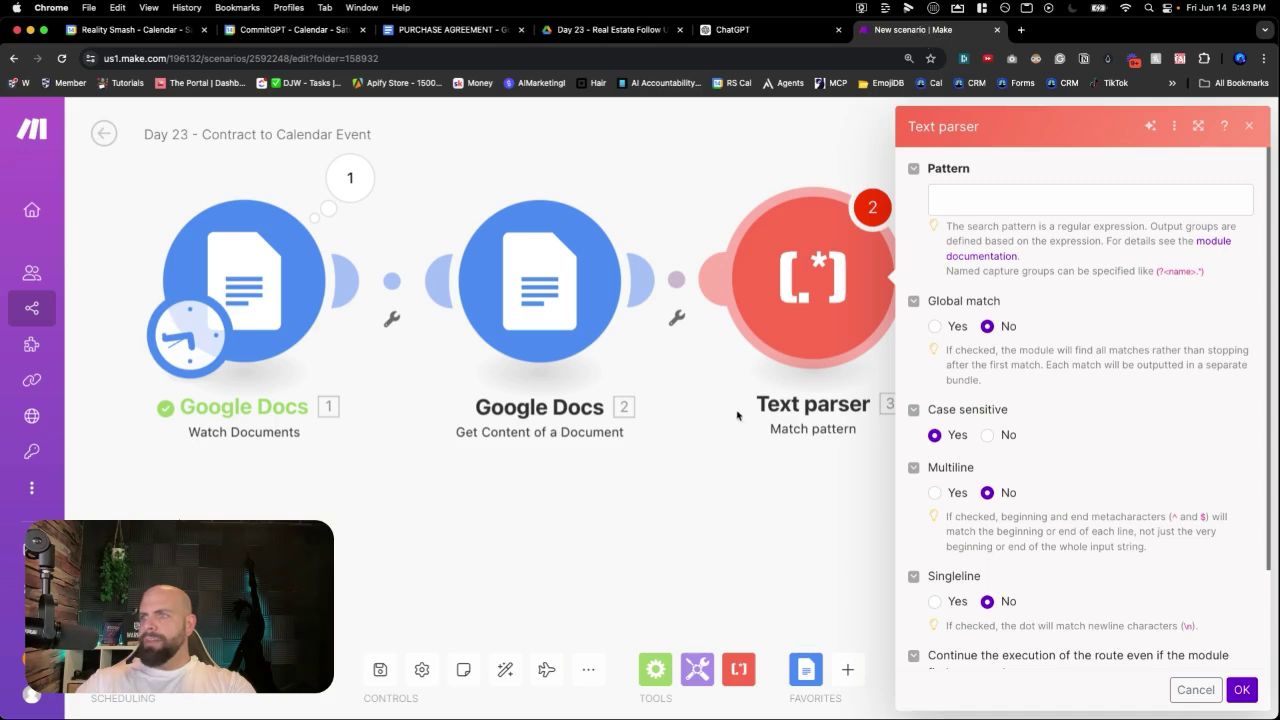
{"action": "left_click", "coordinate": [990, 205]}
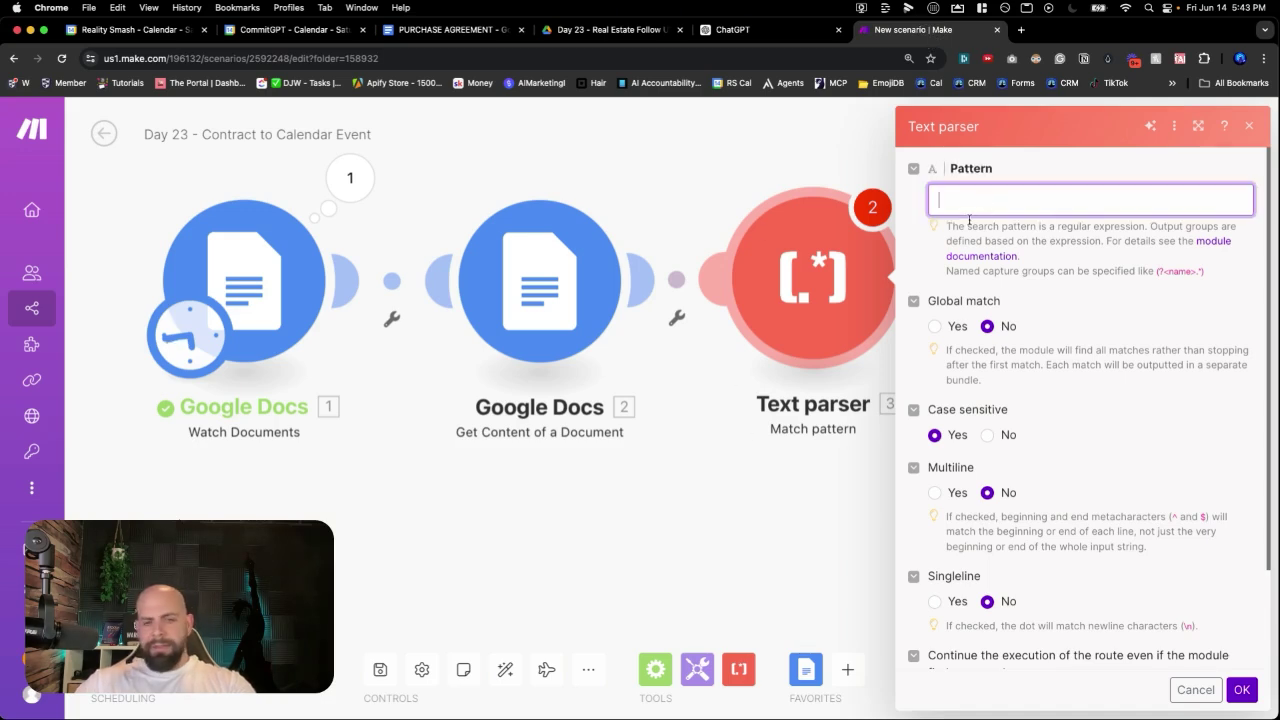
{"action": "key", "text": "super+v"}
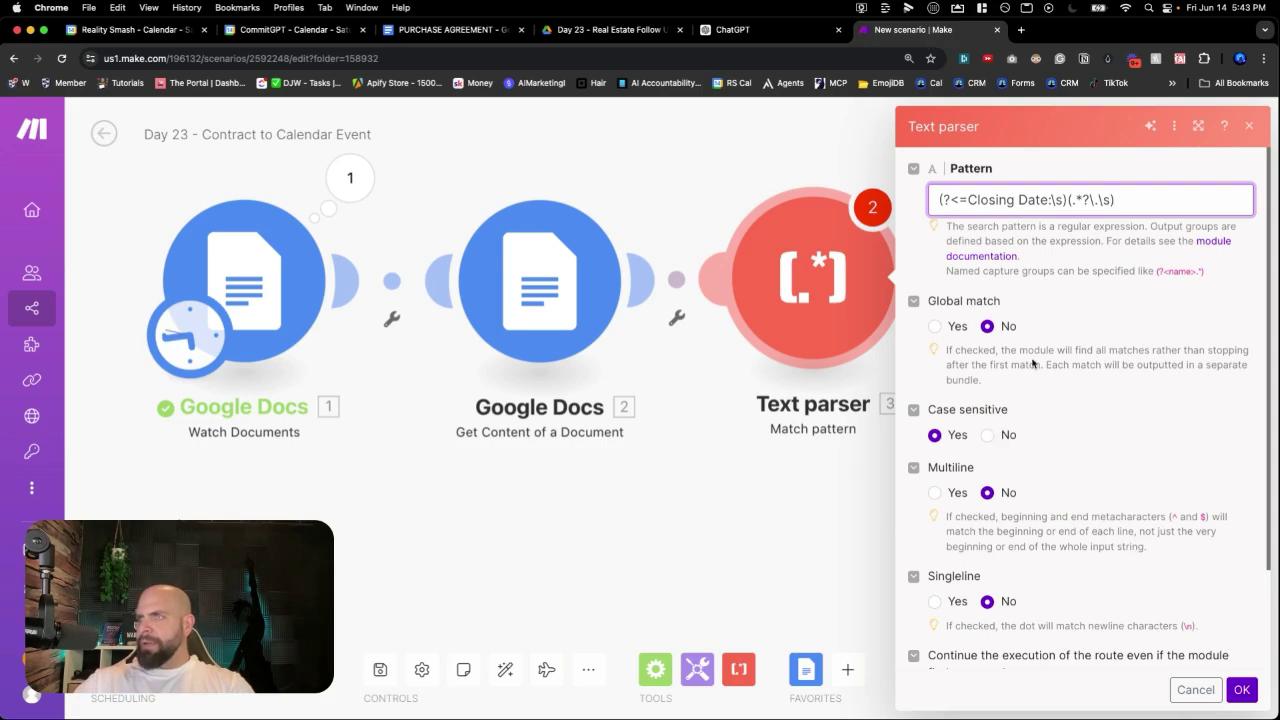
{"action": "key", "text": "super+Tab"}
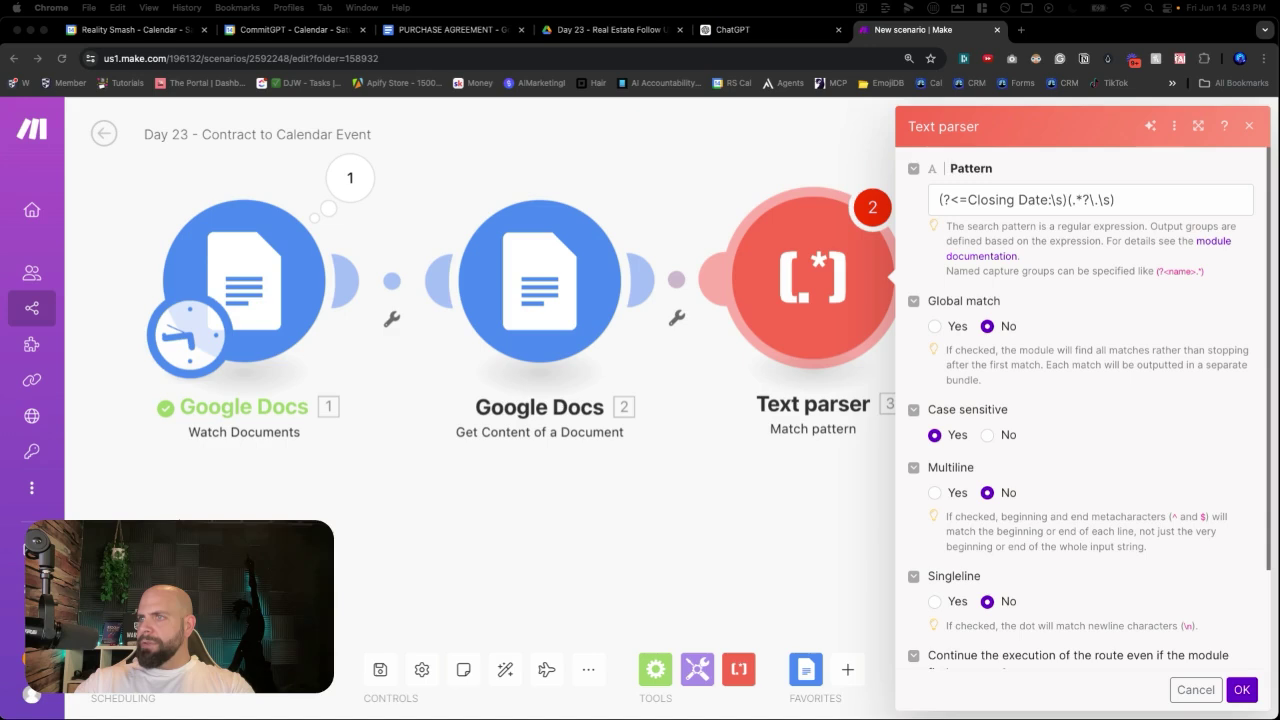
Step: Enable Multiline and continued execution without matches in the Text parser, and save the scenario despite the warning
{"action": "left_click", "coordinate": [934, 492]}
{"action": "scroll", "coordinate": [938, 497], "scroll_direction": "down", "scroll_amount": 3}
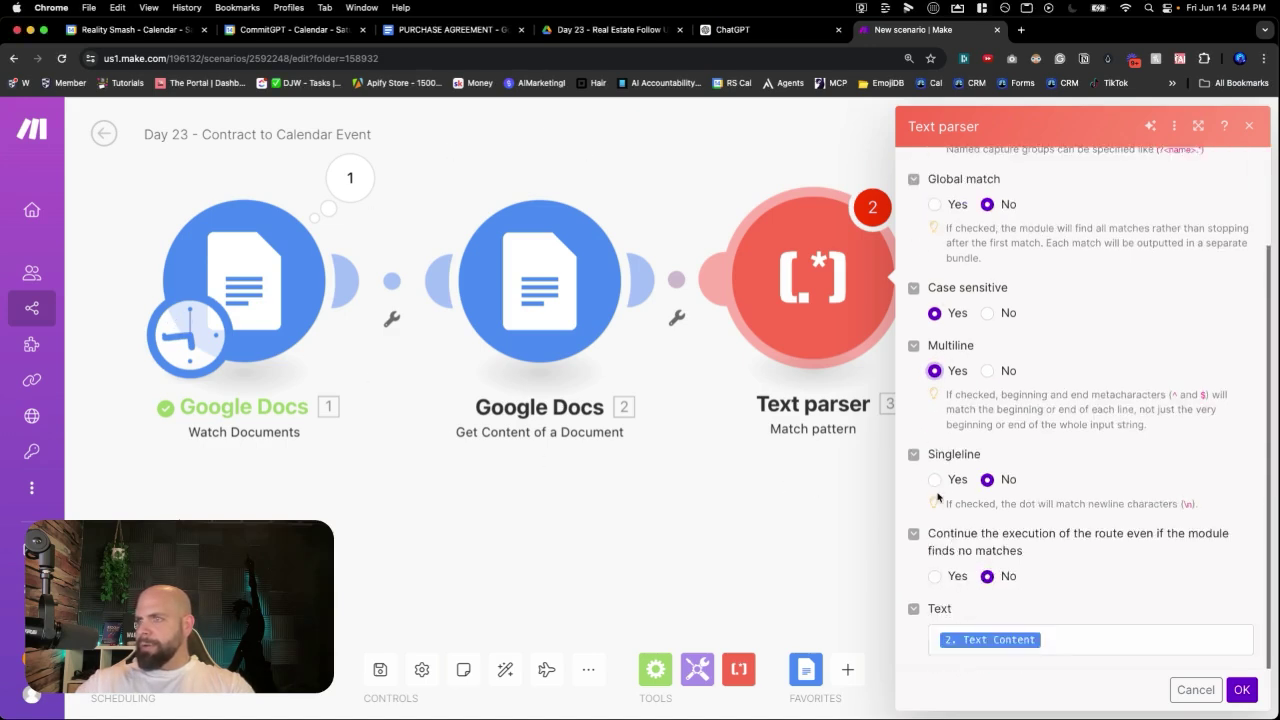
{"action": "left_click", "coordinate": [935, 577]}
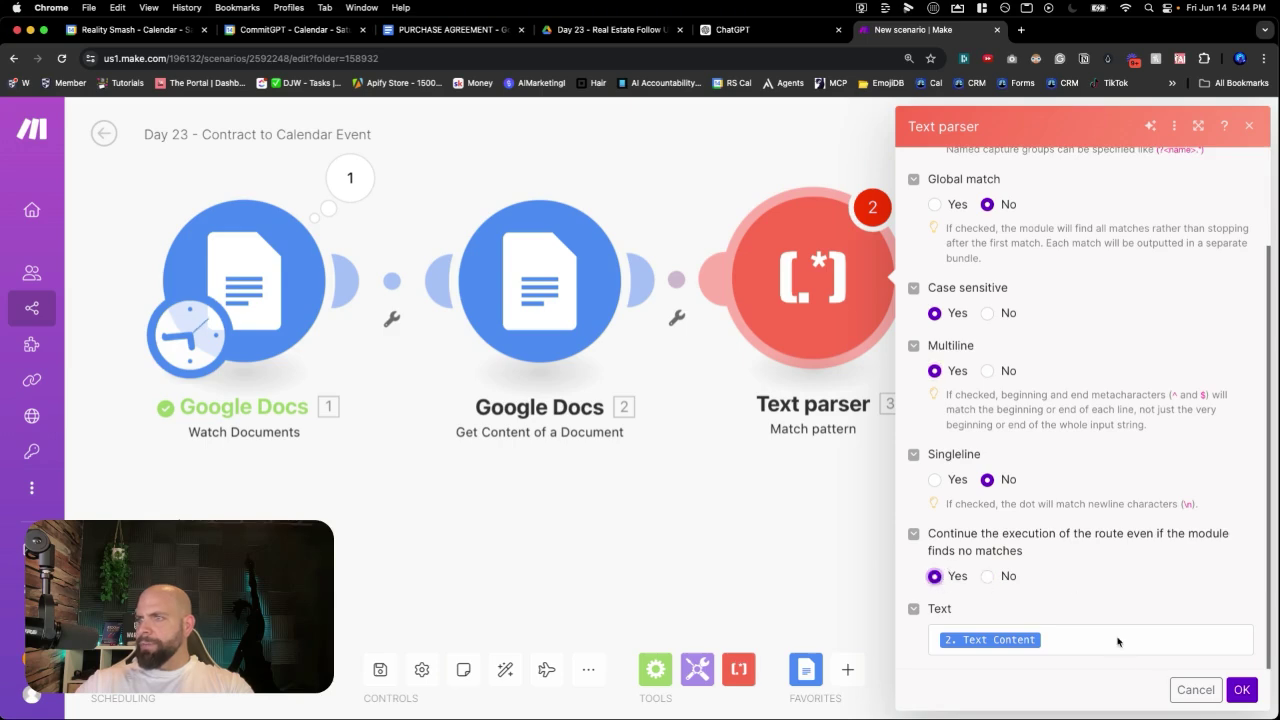
{"action": "left_click", "coordinate": [1241, 690]}
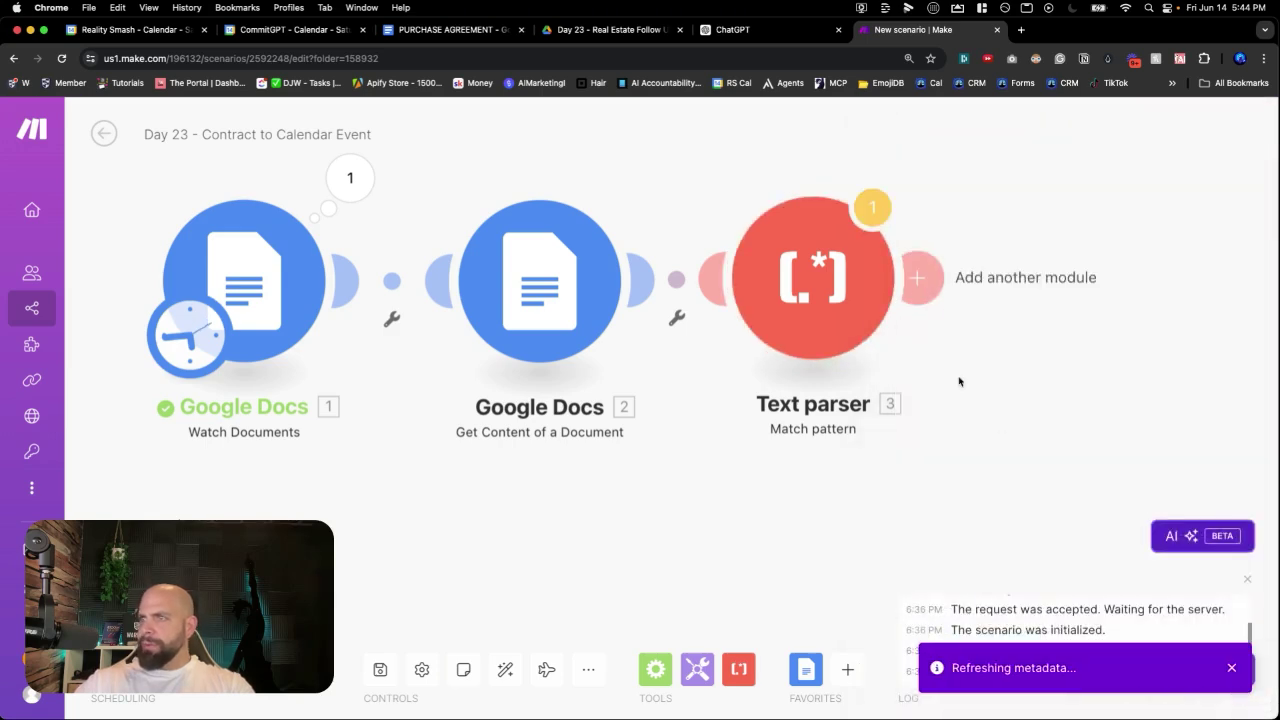
{"action": "left_click", "coordinate": [380, 670]}
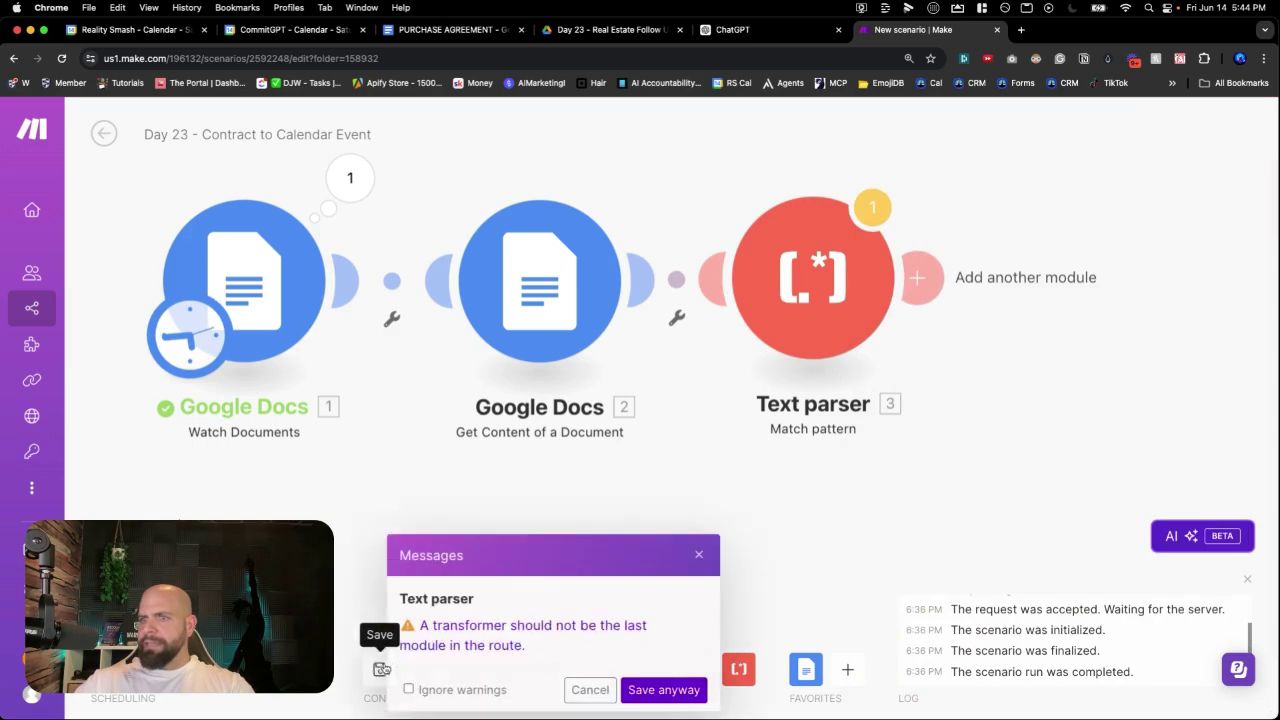
{"action": "left_click", "coordinate": [632, 690]}
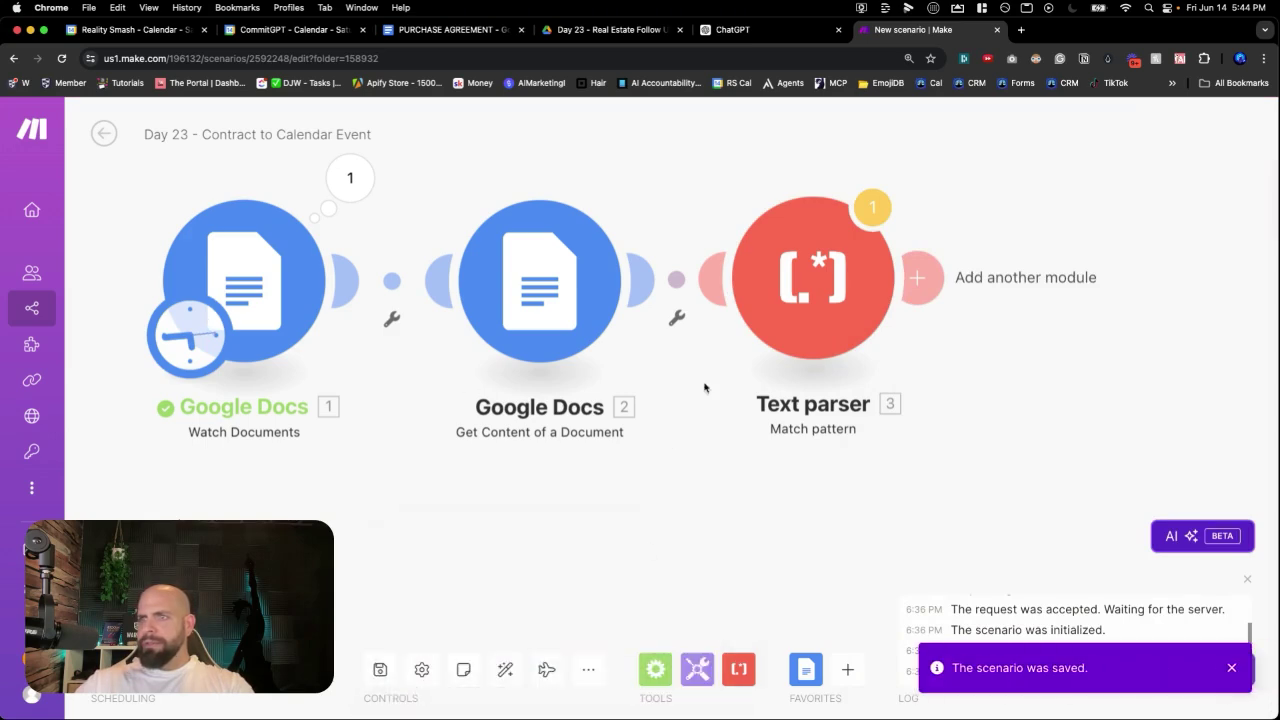
Step: Set the Watch Documents module's starting point to Choose manually
{"action": "right_click", "coordinate": [306, 338]}
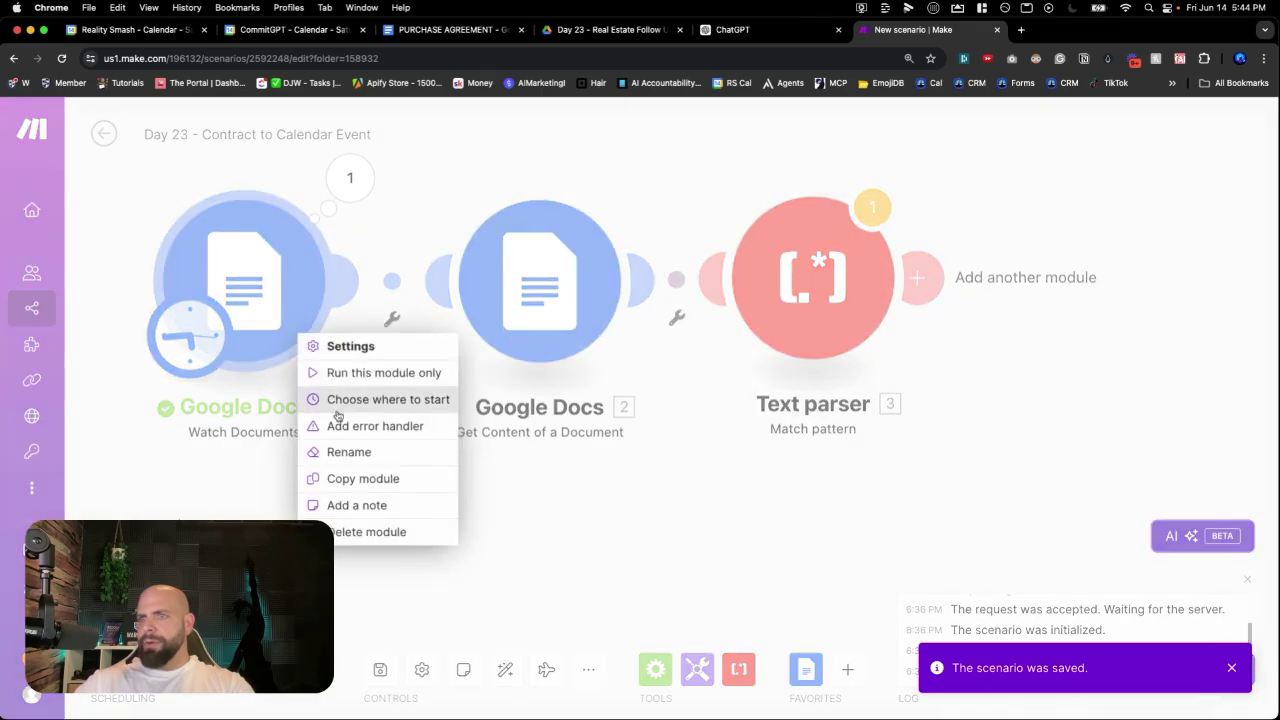
{"action": "left_click", "coordinate": [349, 404]}
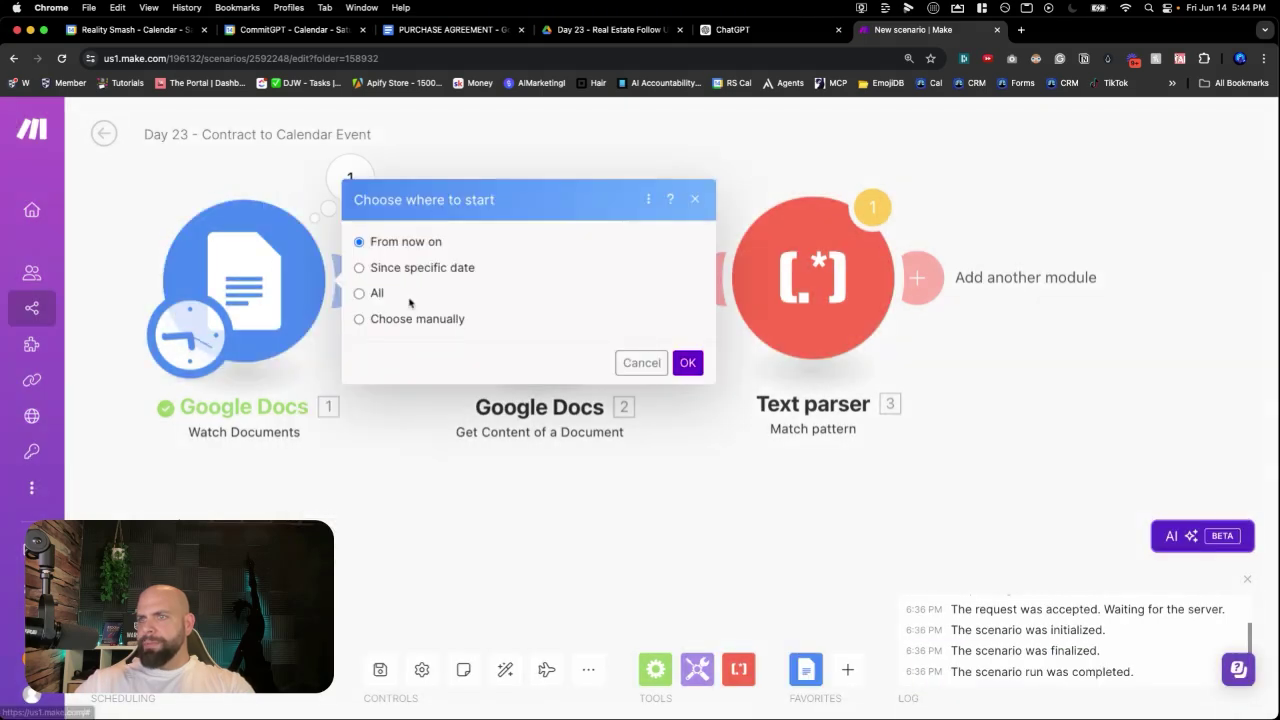
{"action": "left_click", "coordinate": [417, 320]}
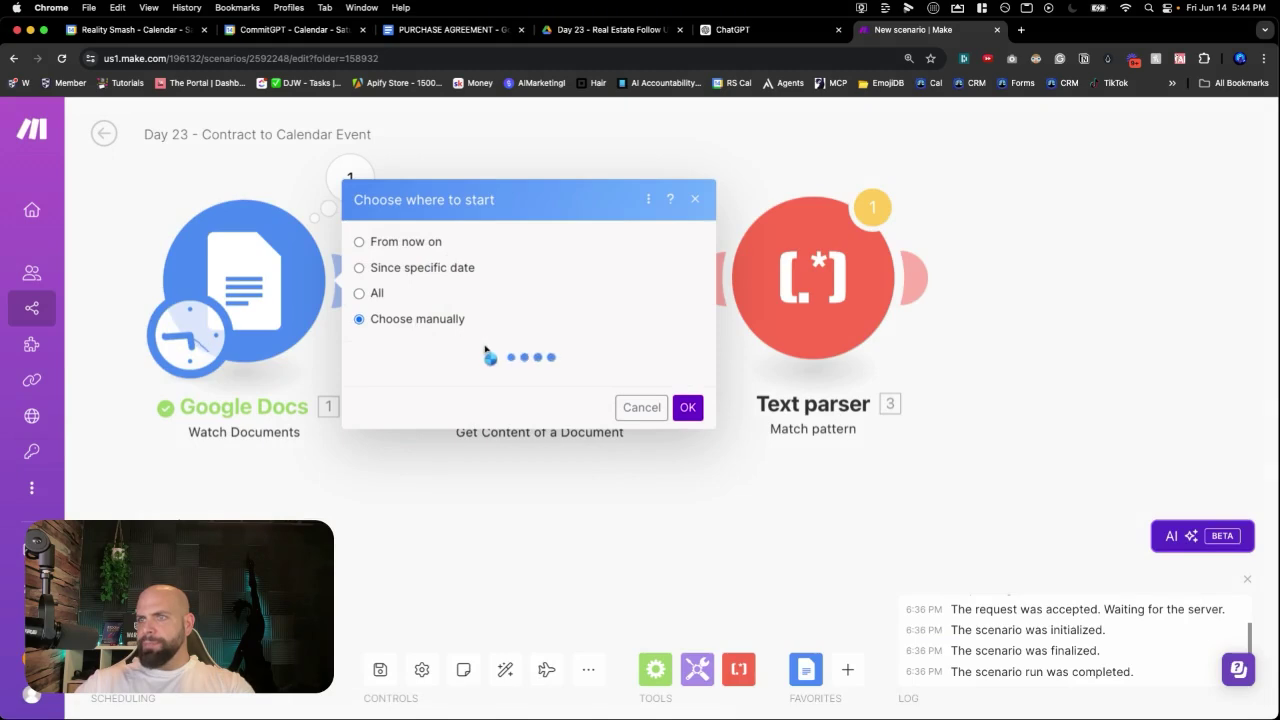
{"action": "left_click", "coordinate": [688, 394]}
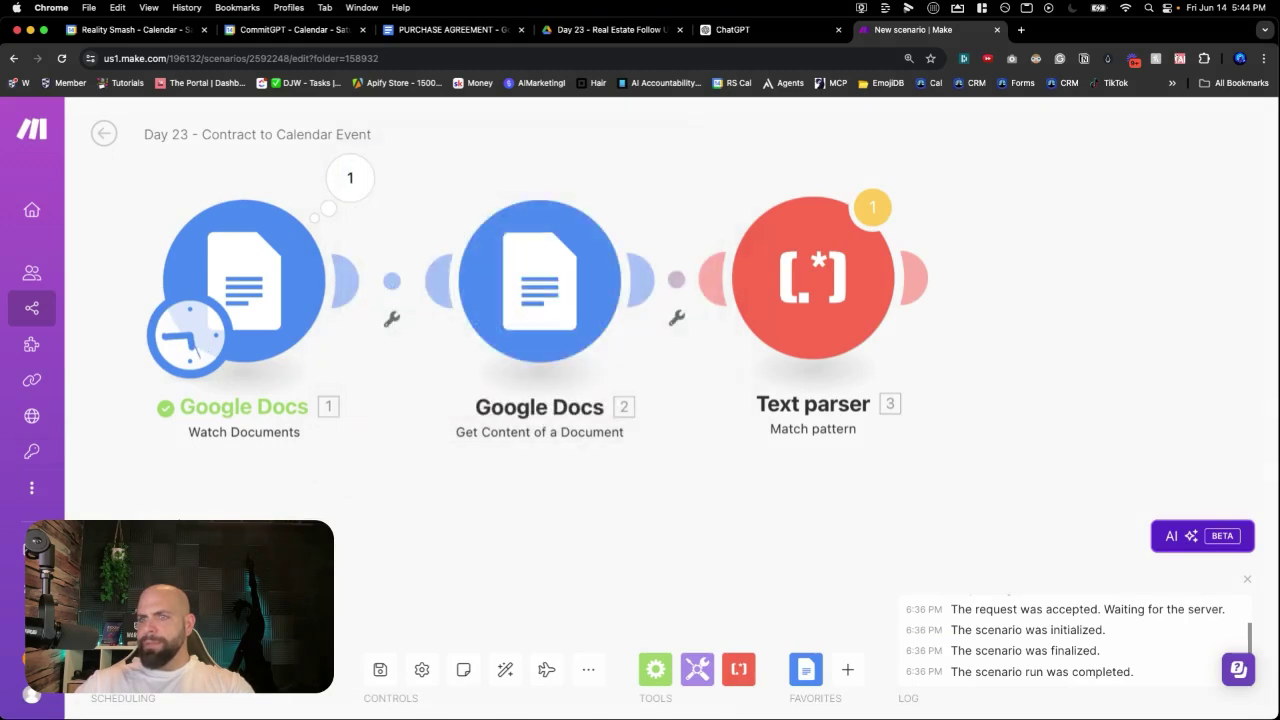
Step: Run the scenario once and inspect the Text parser module's output bundle
{"action": "left_click", "coordinate": [75, 660]}
{"action": "left_click", "coordinate": [523, 686]}
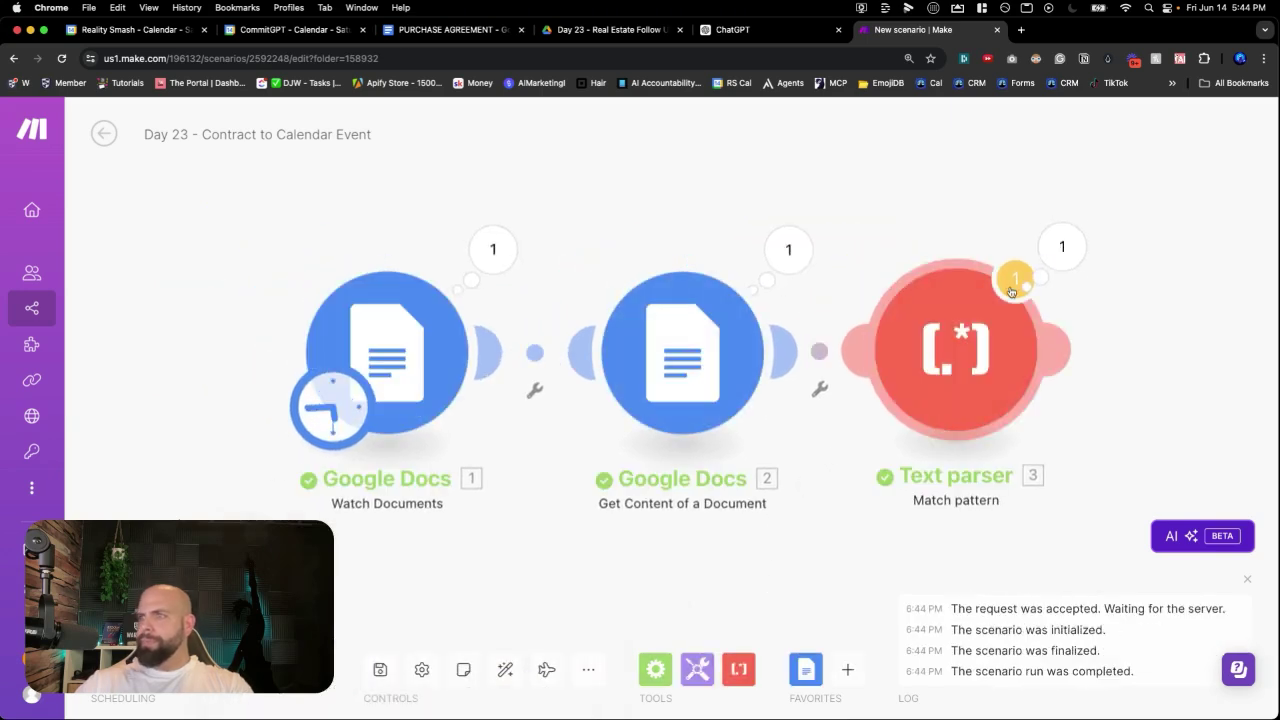
{"action": "left_click", "coordinate": [1062, 246]}
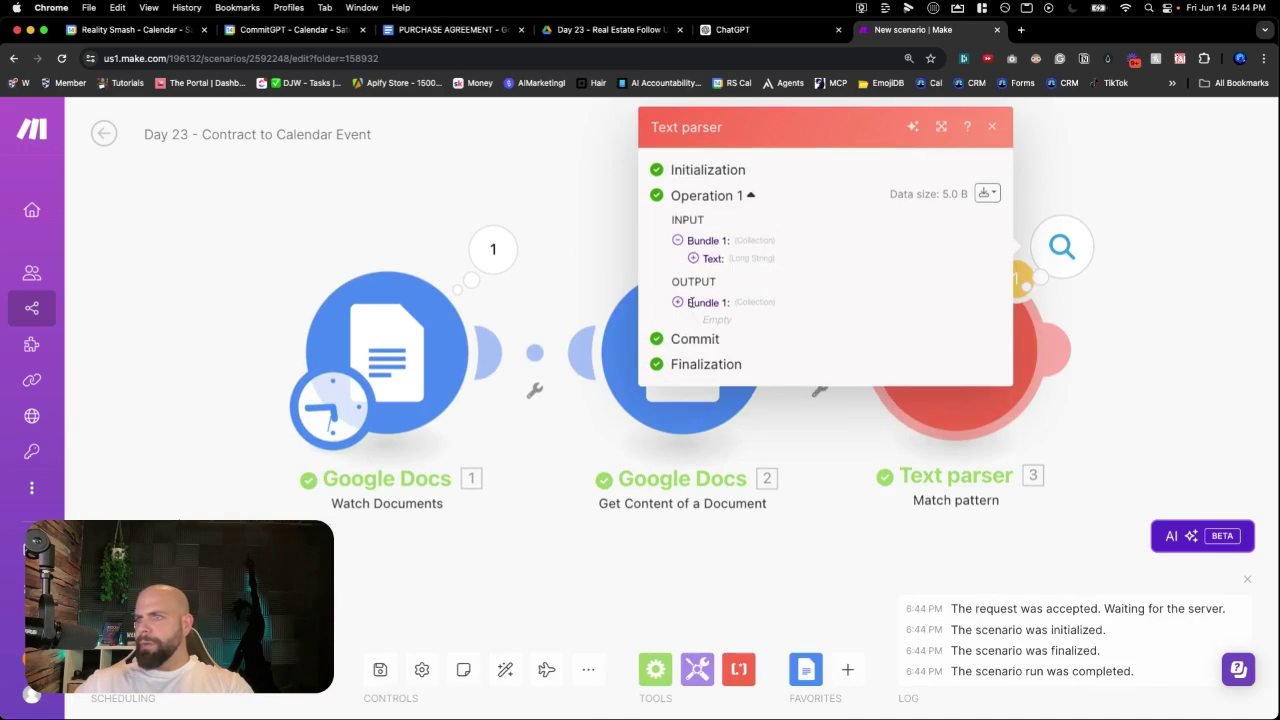
Step: Examine the Text parser module's input text around the closing date and its output bundle from the last run
{"action": "left_click", "coordinate": [693, 258]}
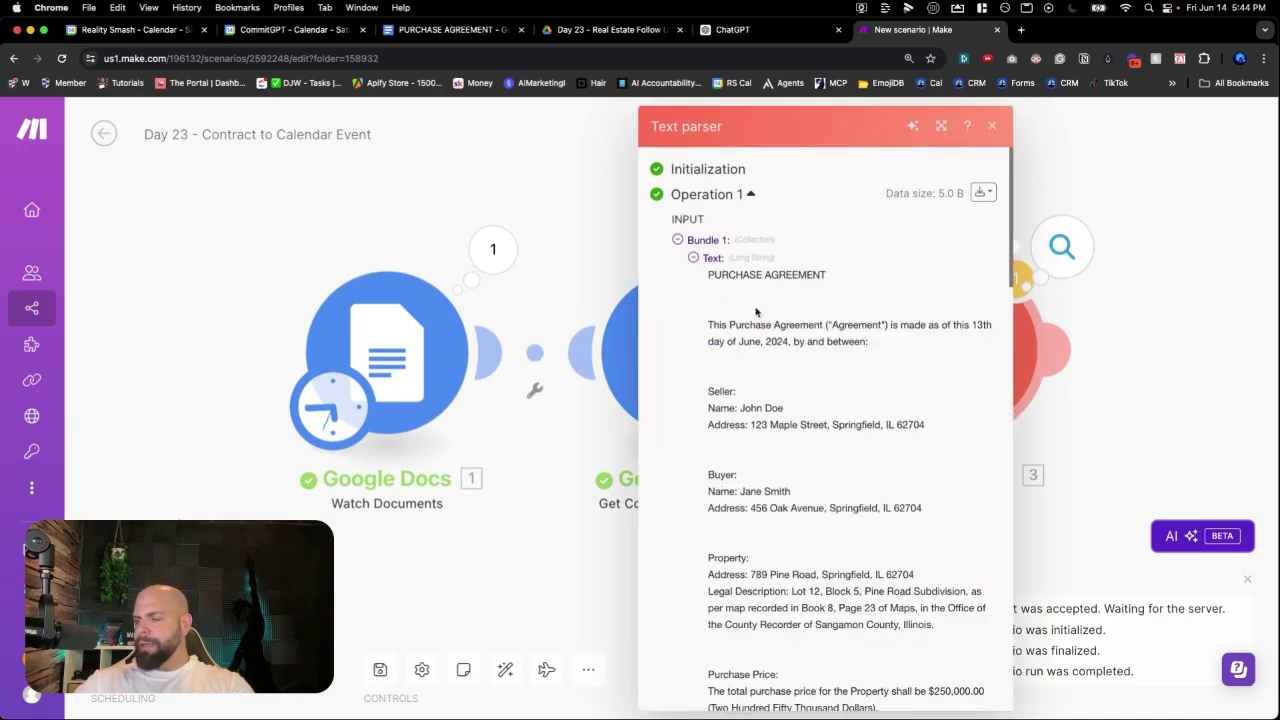
{"action": "left_click_drag", "start_coordinate": [747, 296], "coordinate": [851, 505]}
{"action": "scroll", "coordinate": [851, 491], "scroll_direction": "down", "scroll_amount": 15}
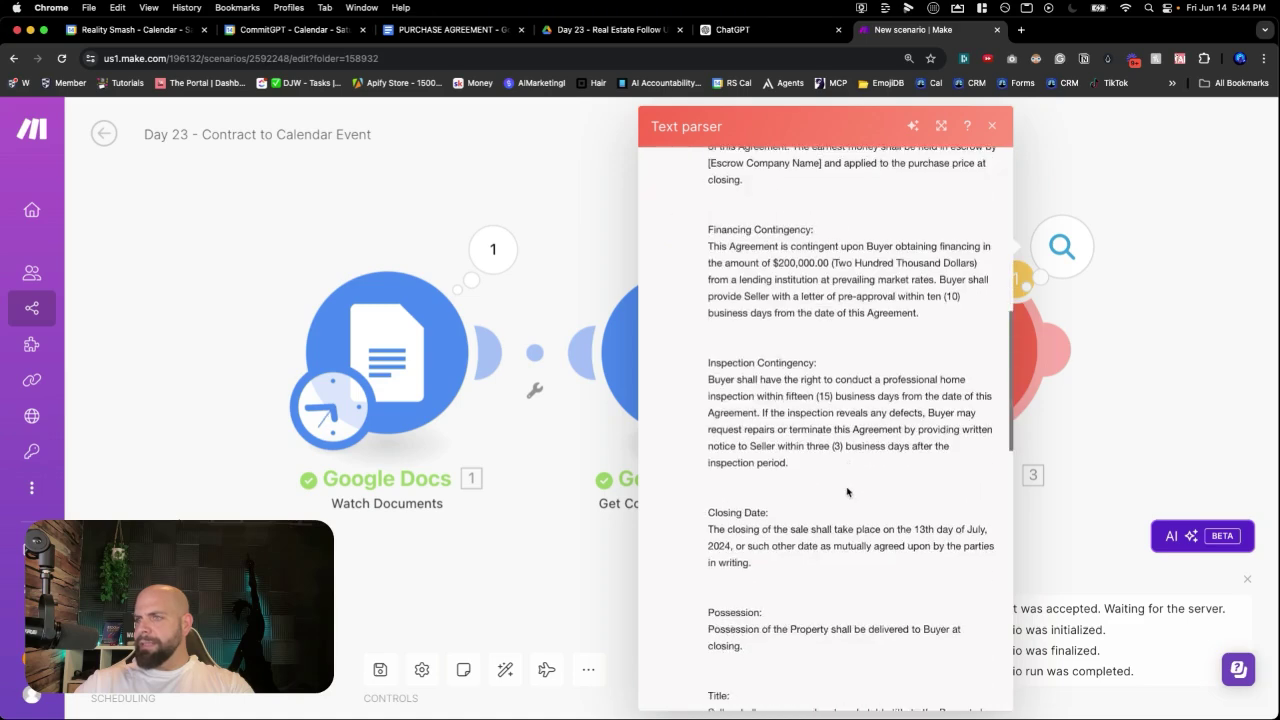
{"action": "key", "text": "Escape"}
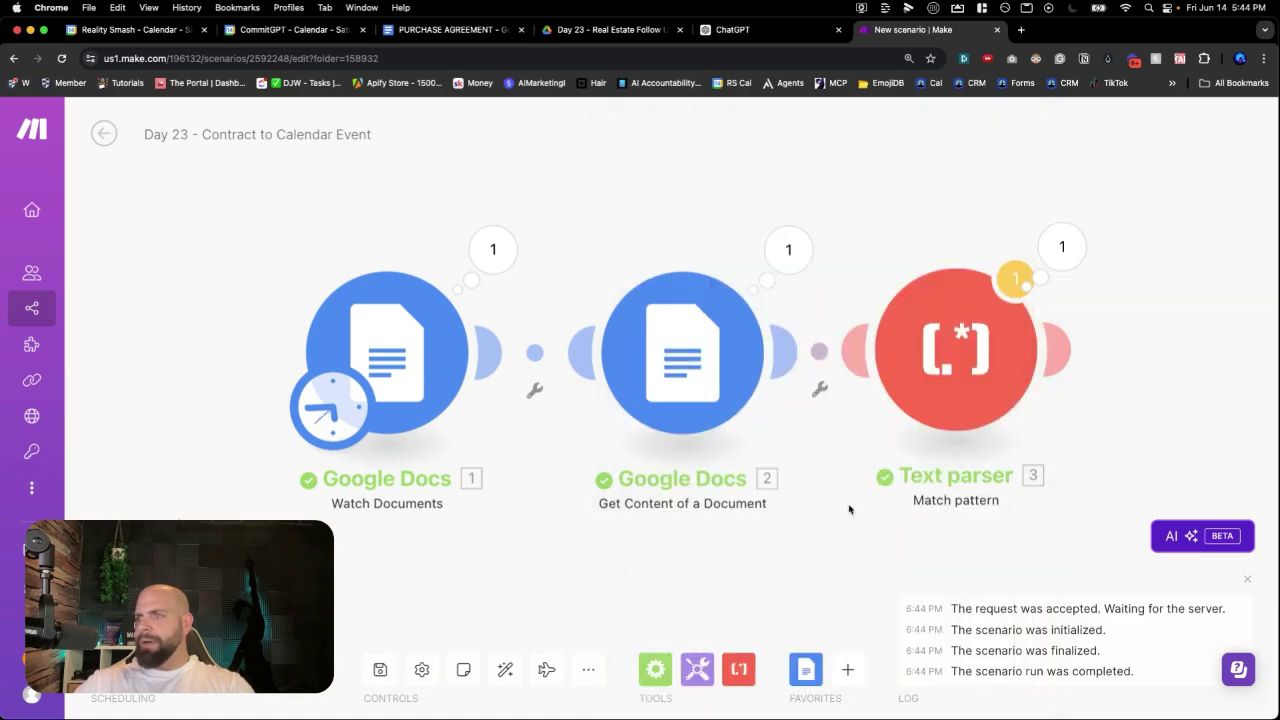
{"action": "left_click_drag", "start_coordinate": [849, 510], "coordinate": [614, 486]}
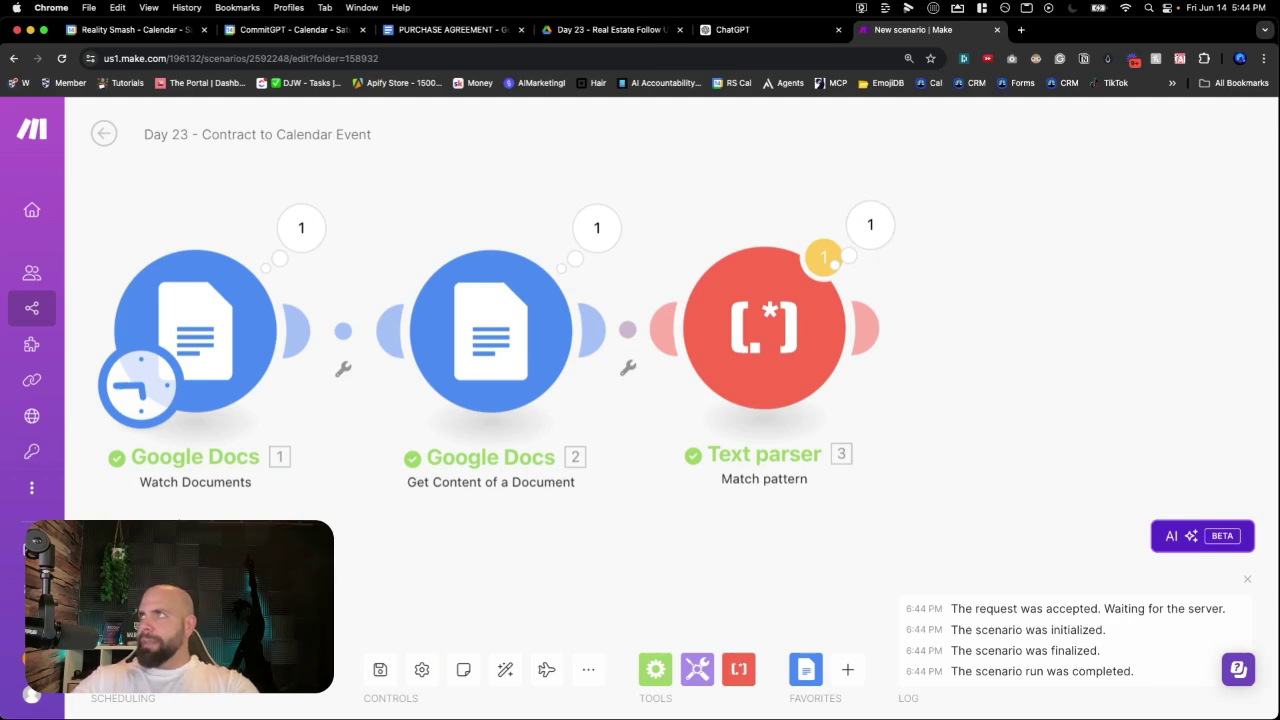
{"action": "left_click", "coordinate": [858, 232]}
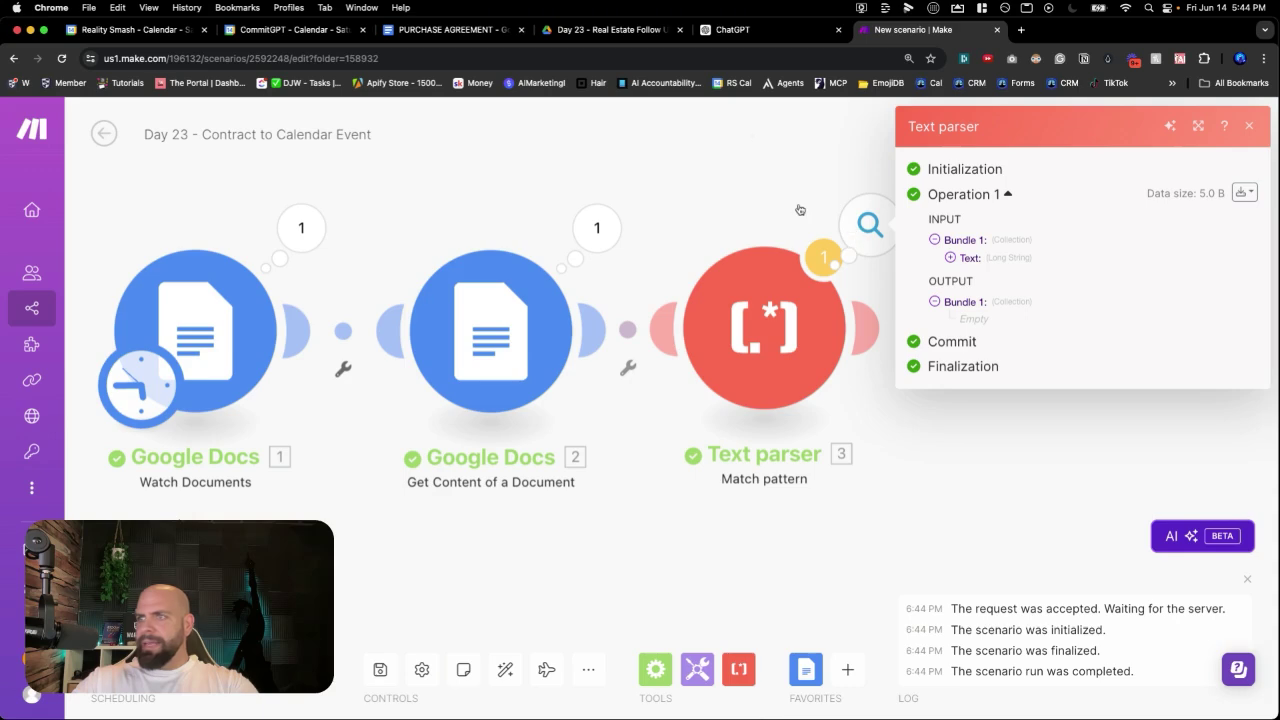
Step: Switch to ChatGPT and copy the Closing Date heading and its sentence from the contract text in the earlier prompt
{"action": "left_click", "coordinate": [736, 32]}
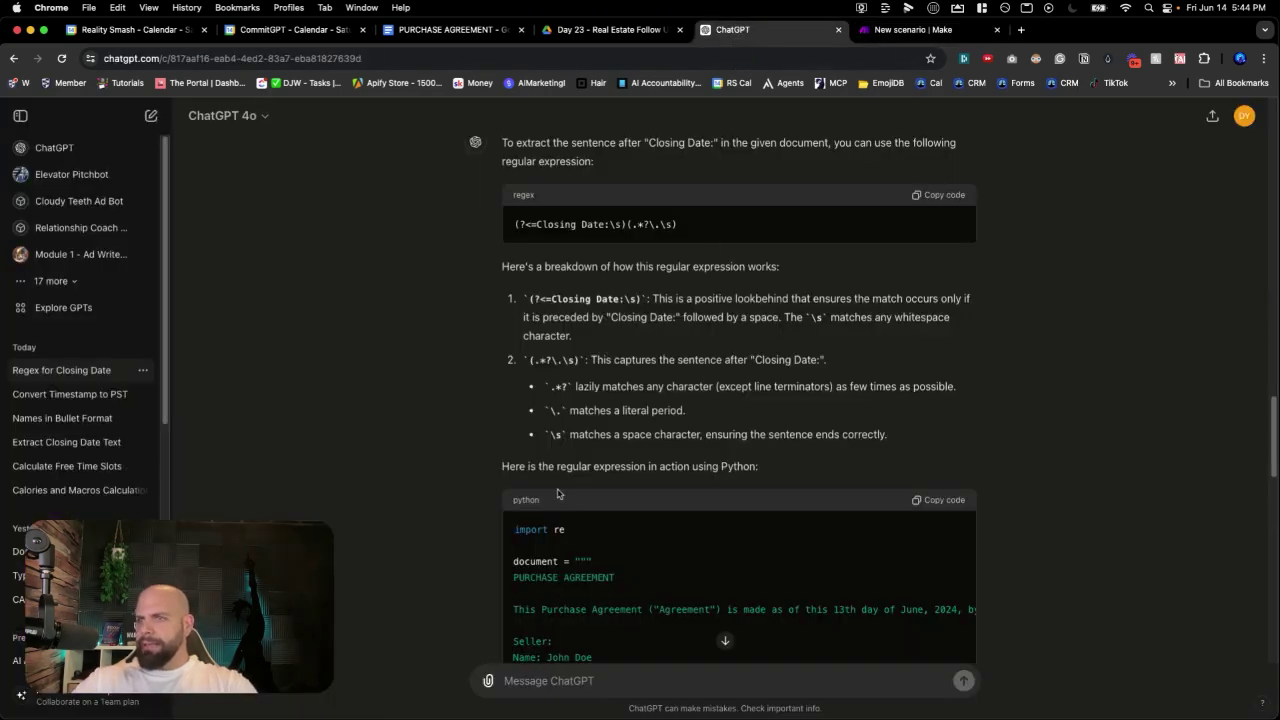
{"action": "scroll", "coordinate": [580, 386], "scroll_direction": "up", "scroll_amount": 15}
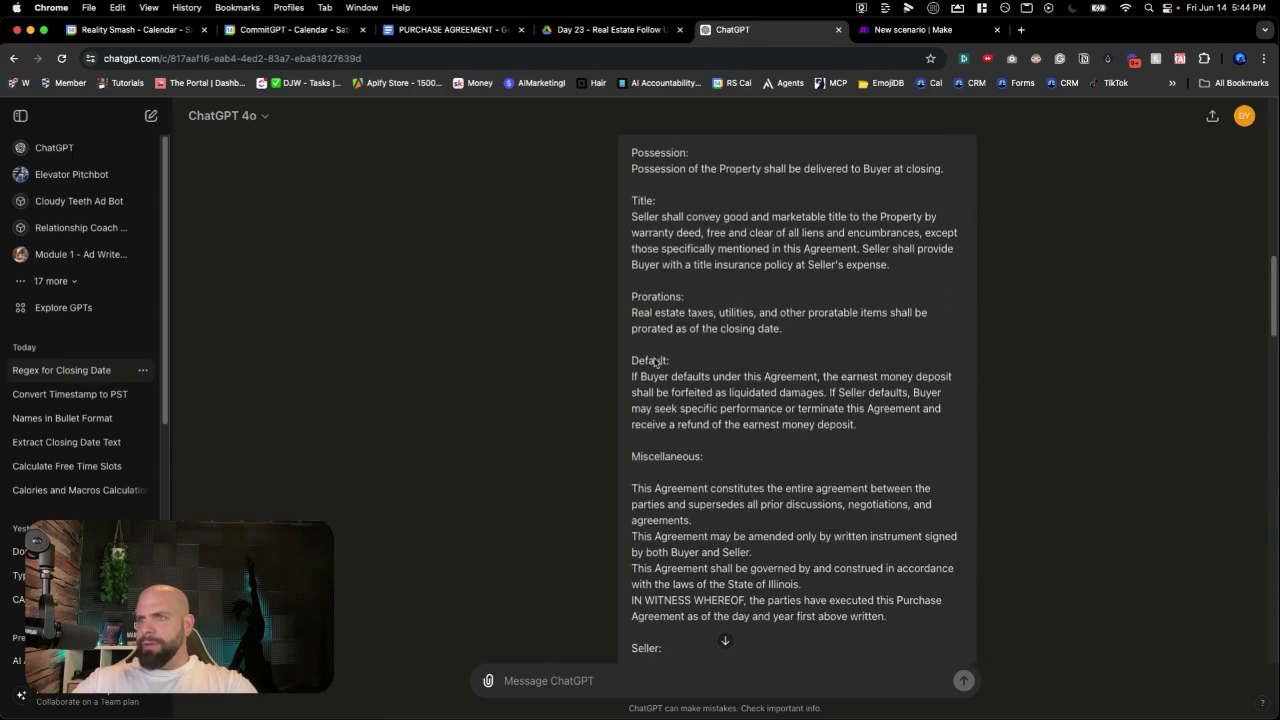
{"action": "scroll", "coordinate": [656, 360], "scroll_direction": "up", "scroll_amount": 1}
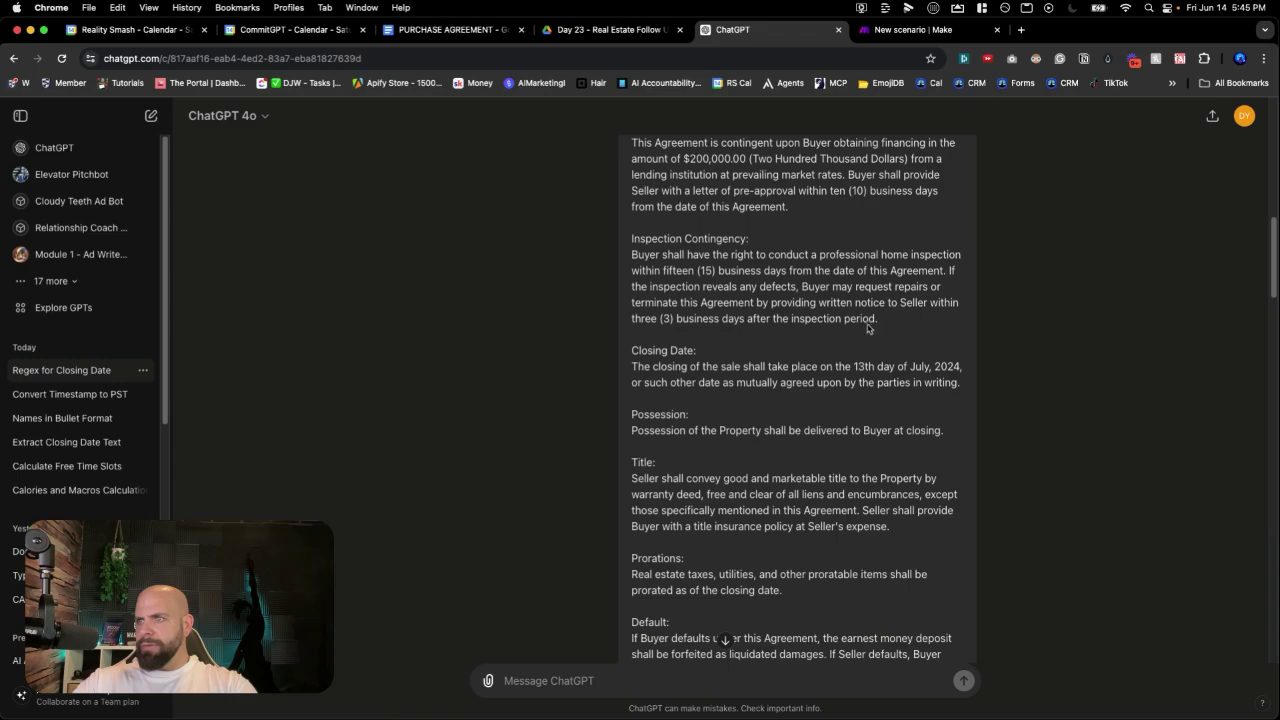
{"action": "left_click_drag", "start_coordinate": [879, 320], "coordinate": [966, 386]}
{"action": "key", "text": "super+c"}
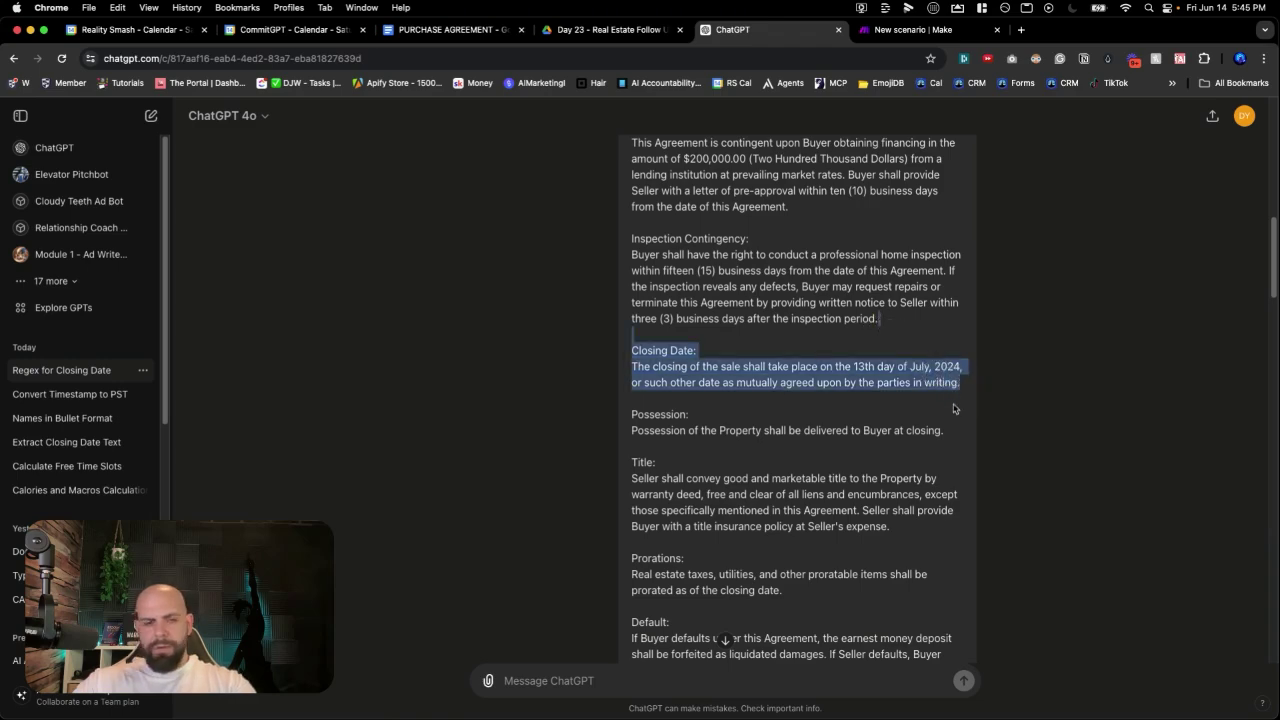
Step: Start a follow-up message to ChatGPT with "When I used that regex it outputted an empty output."
{"action": "scroll", "coordinate": [867, 447], "scroll_direction": "down", "scroll_amount": 15}
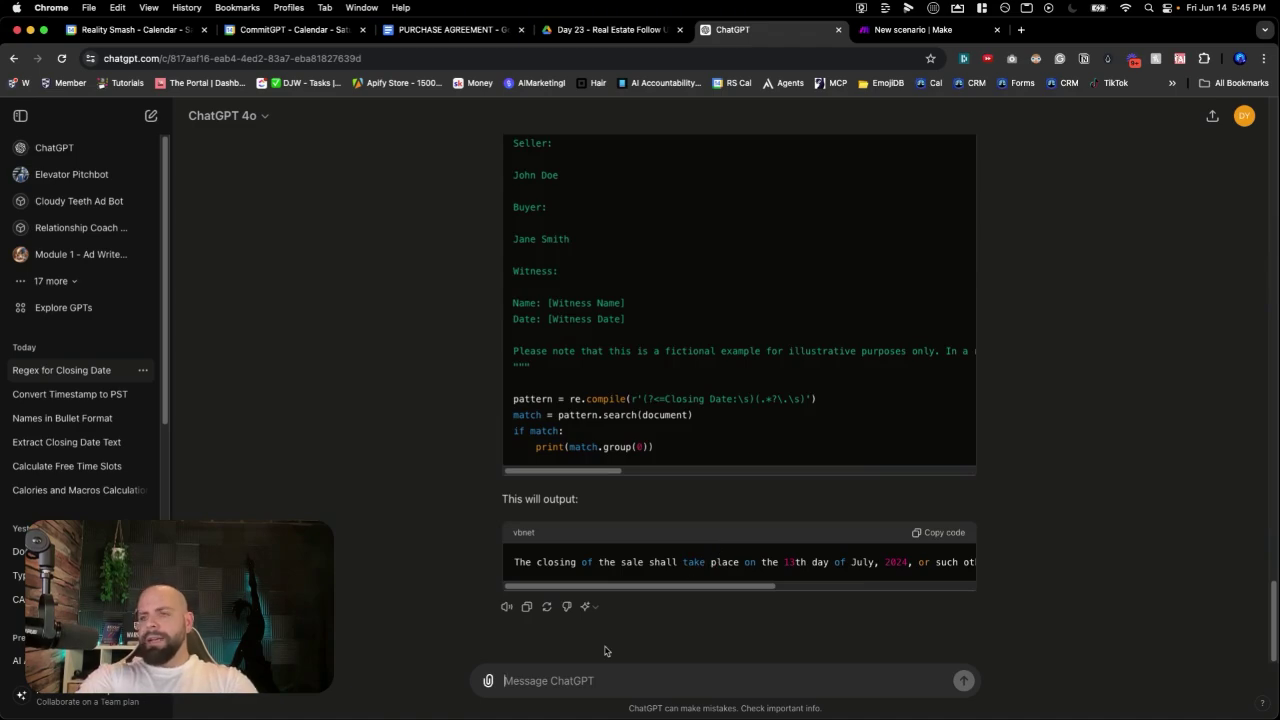
{"action": "type", "text": "When I used th"}
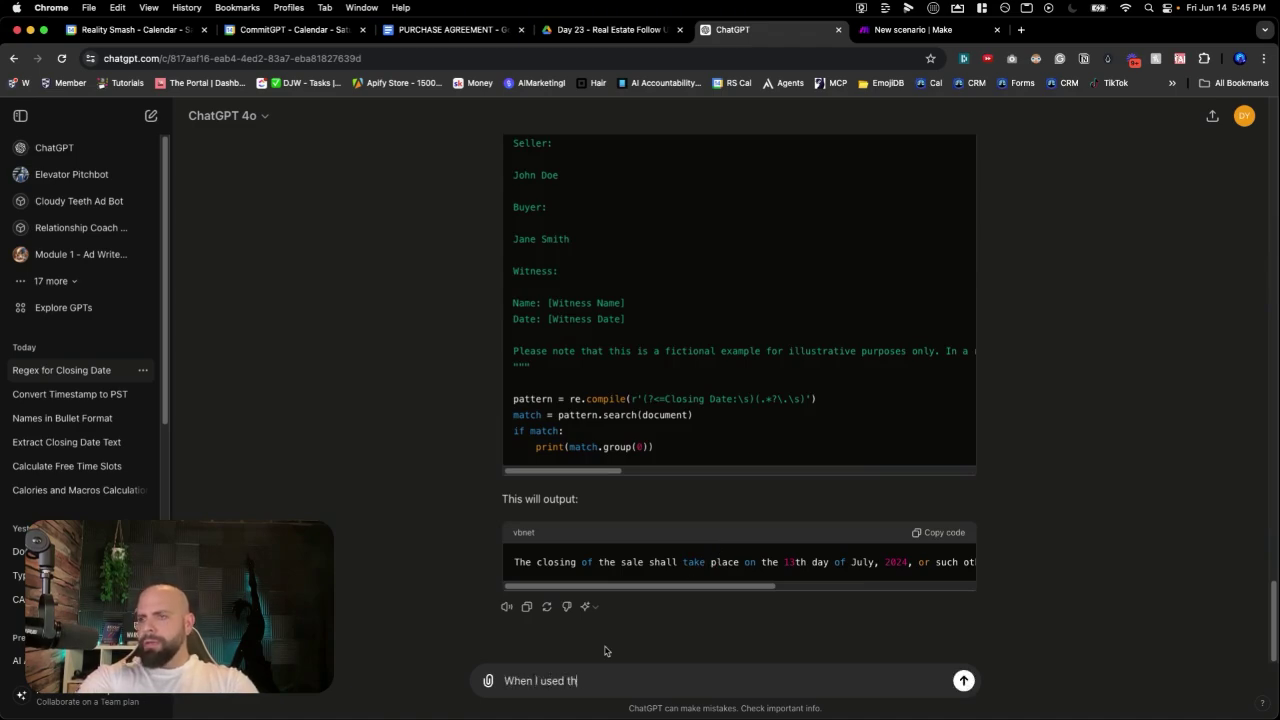
{"action": "type", "text": "at re"}
{"action": "key", "text": "BackSpace"}
{"action": "type", "text": "at regex it"}
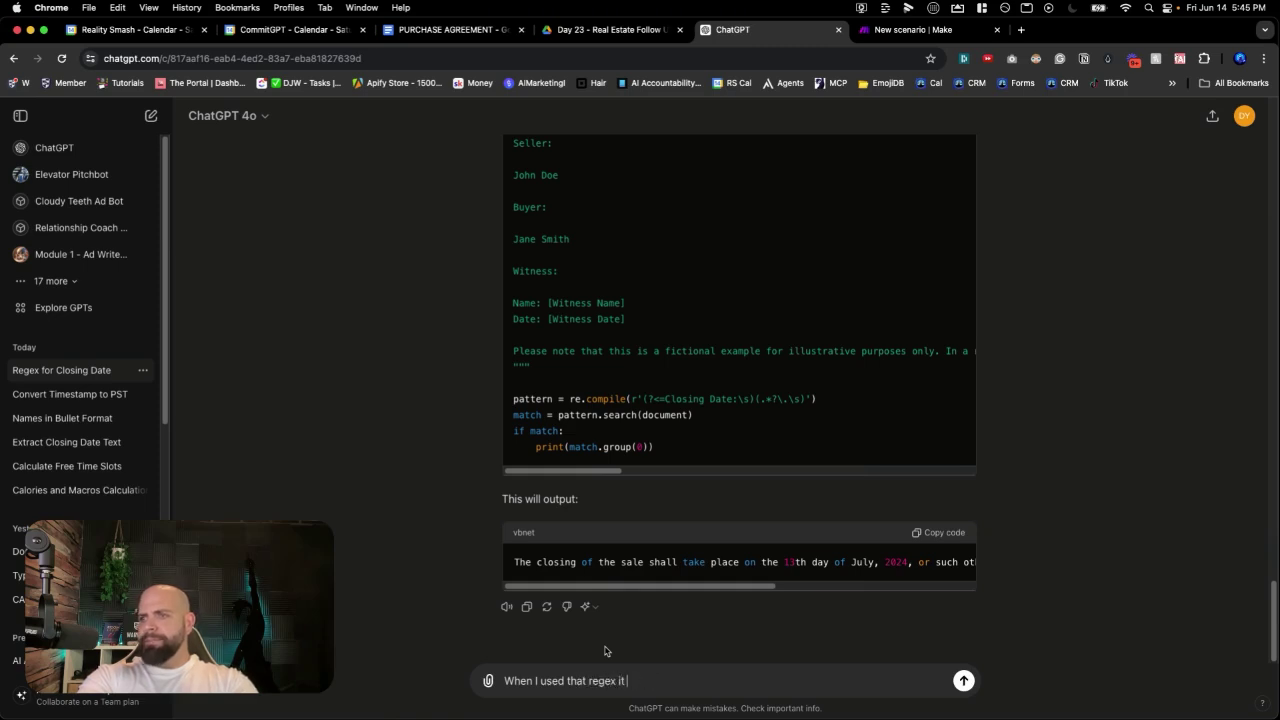
{"action": "type", "text": " didn'toutputte"}
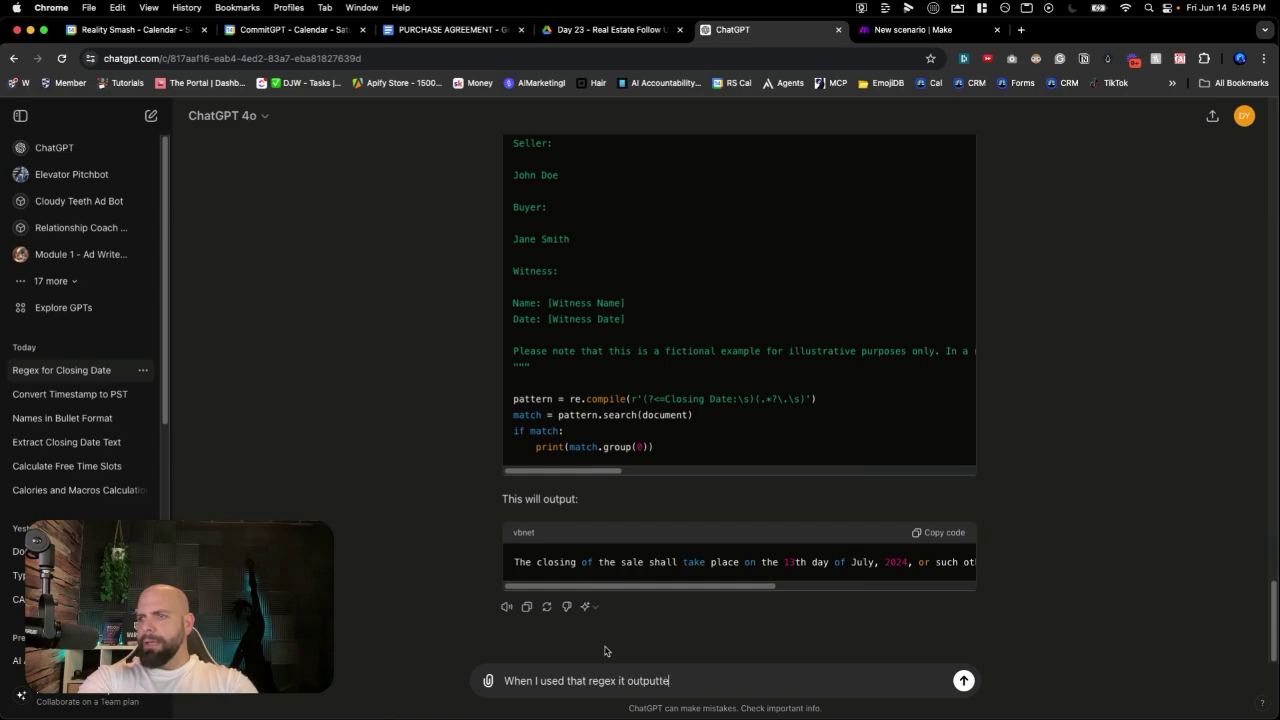
{"action": "type", "text": "d an empty output."}
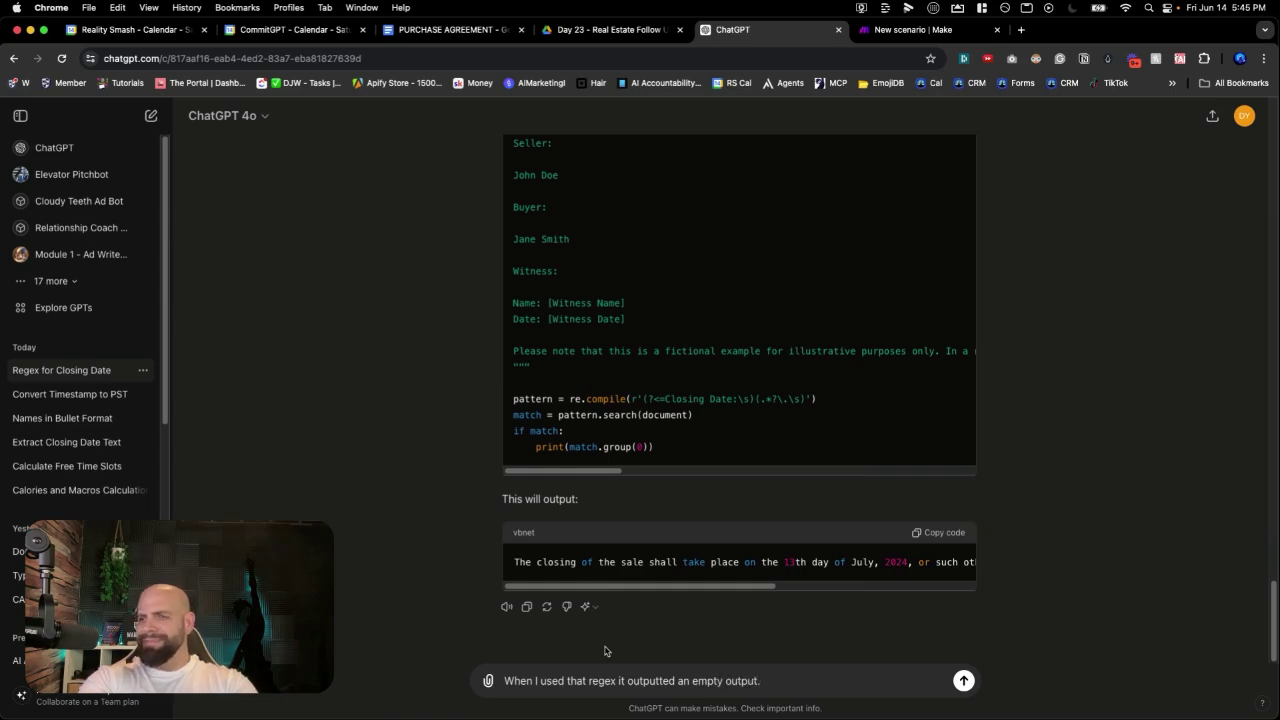
Step: Add a new paragraph to the message reading "Here is the exact sentence that I want to capture after closing date."
{"action": "key", "text": "shift+Return"}
{"action": "type", "text": "Here is the e"}
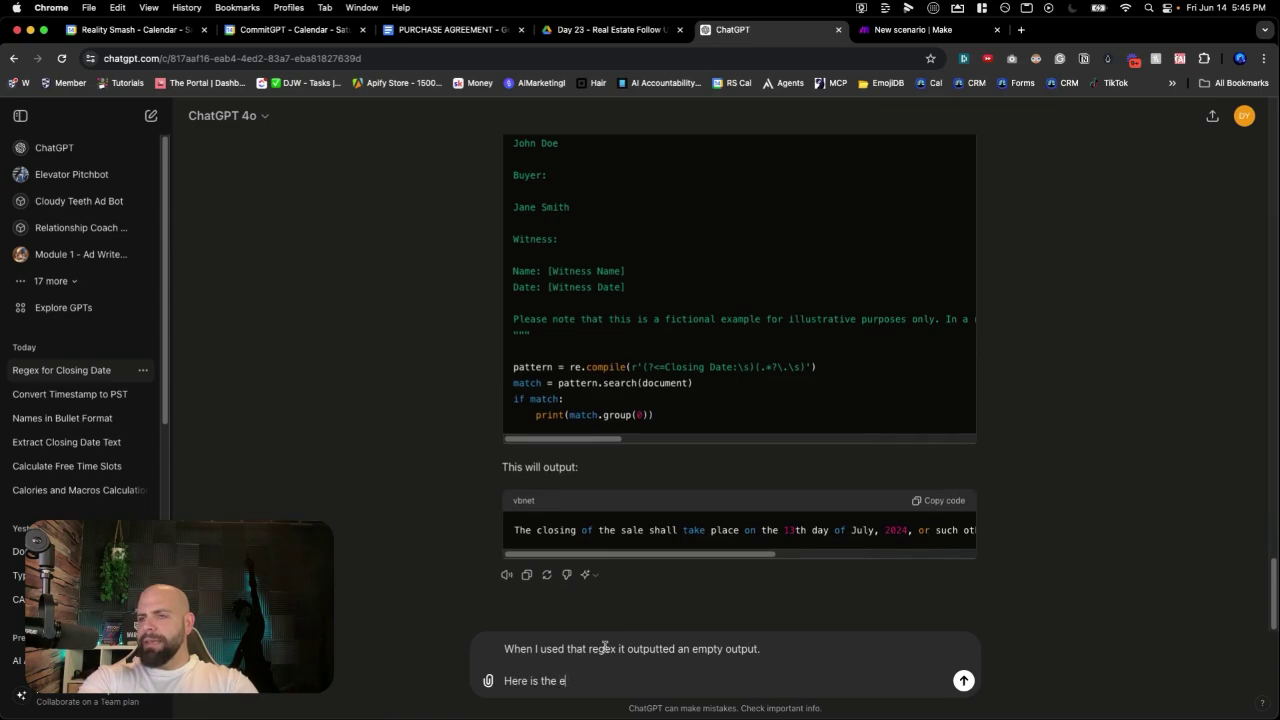
{"action": "type", "text": "xact sentenc"}
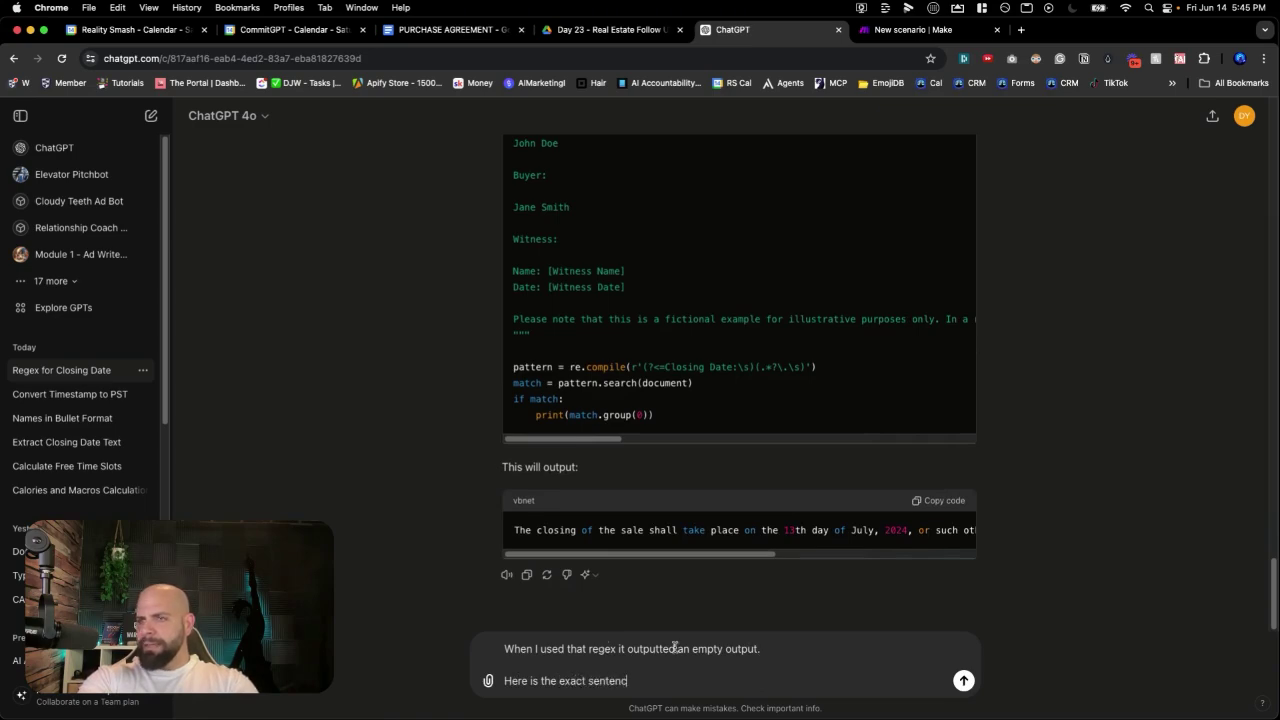
{"action": "type", "text": "e that I want to"}
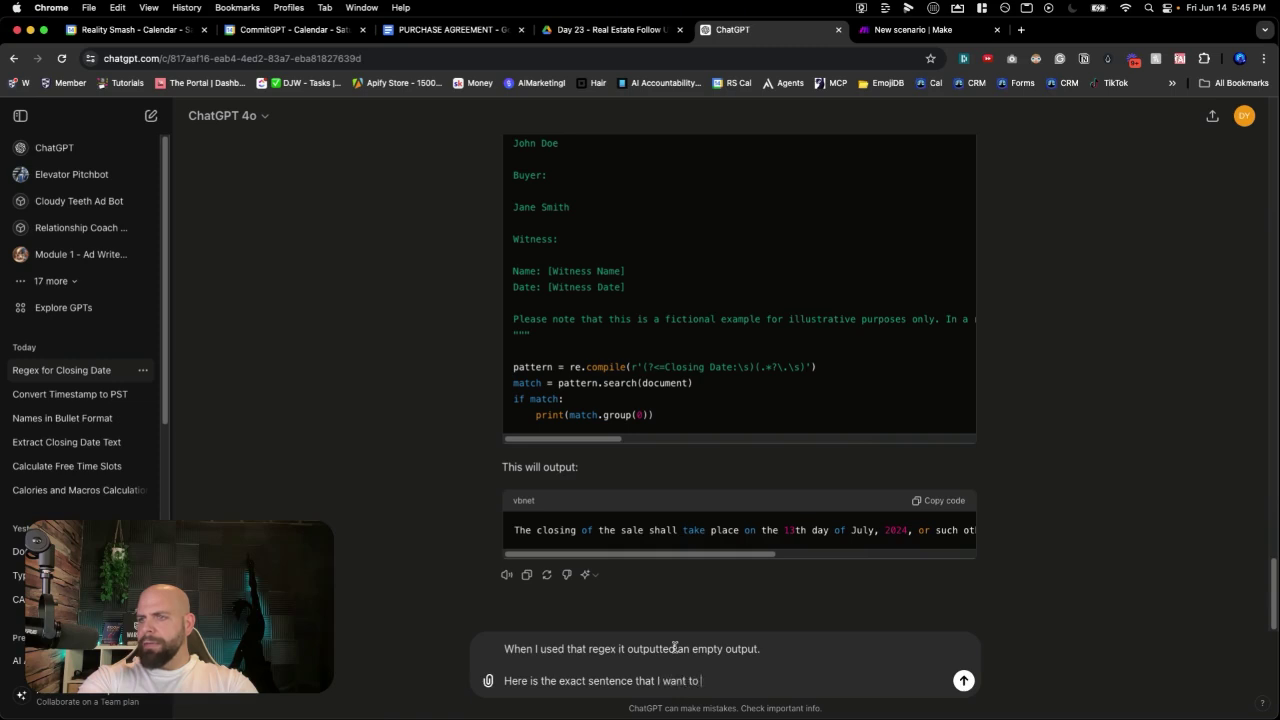
{"action": "type", "text": " capture after closing date."}
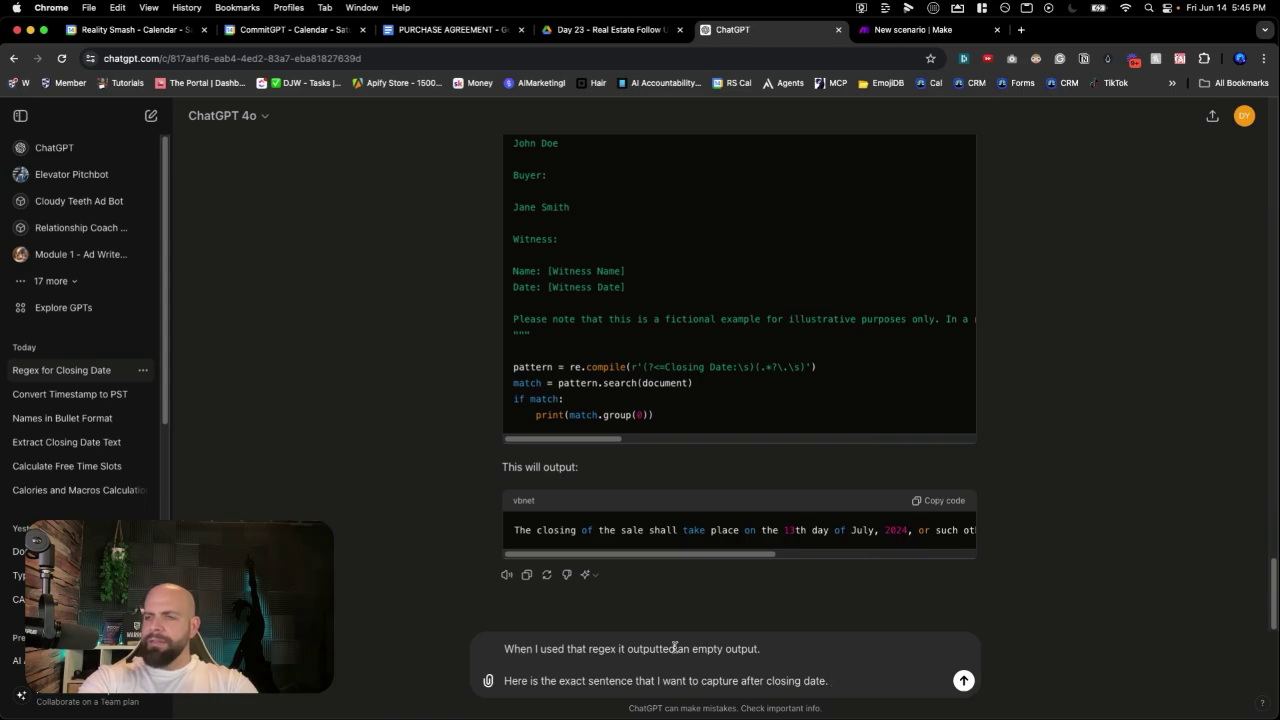
Step: Continue the paragraph with "Also note that there many be some hidden new lines and spaces after closing date and"
{"action": "type", "text": "Also note that"}
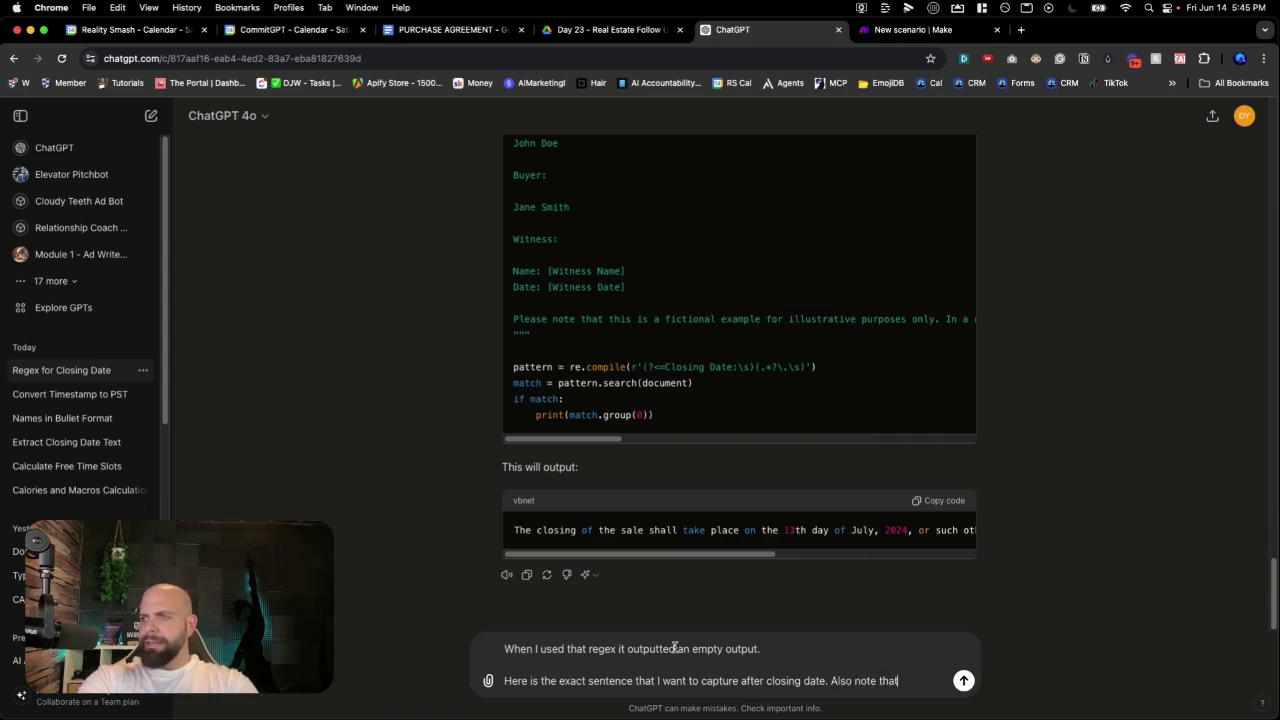
{"action": "type", "text": " there many be some "}
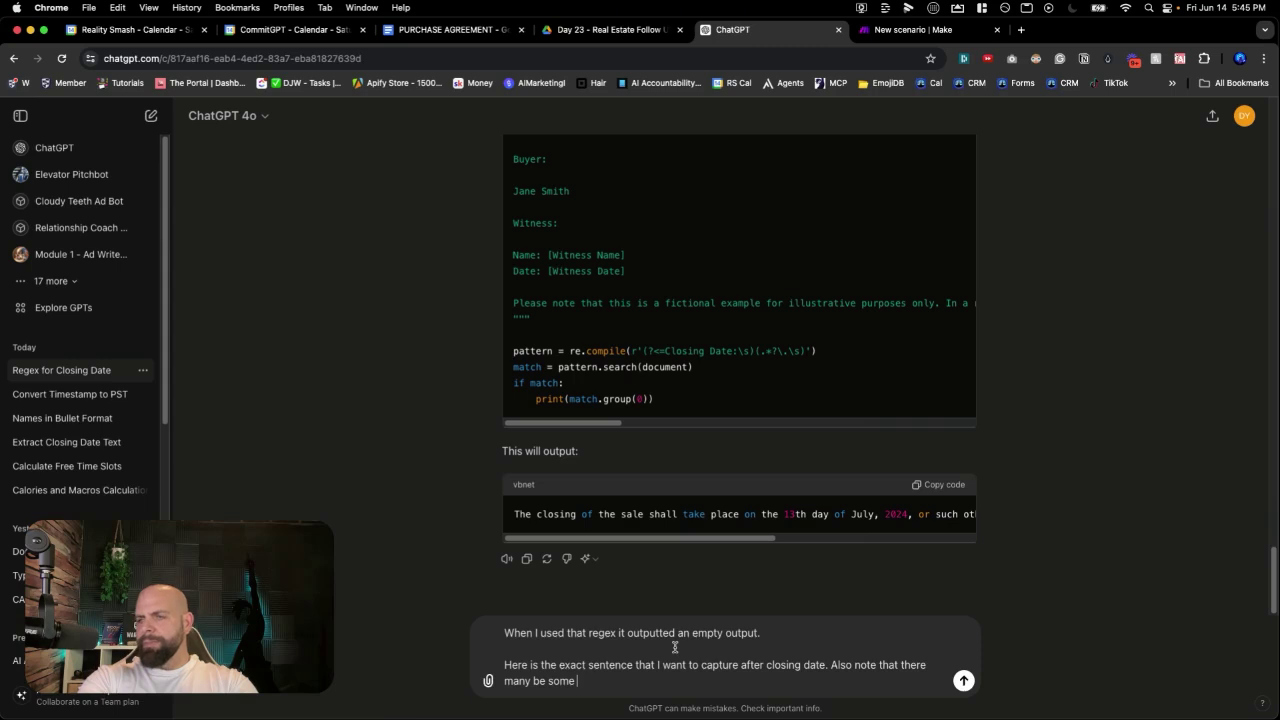
{"action": "type", "text": "hidden new lin"}
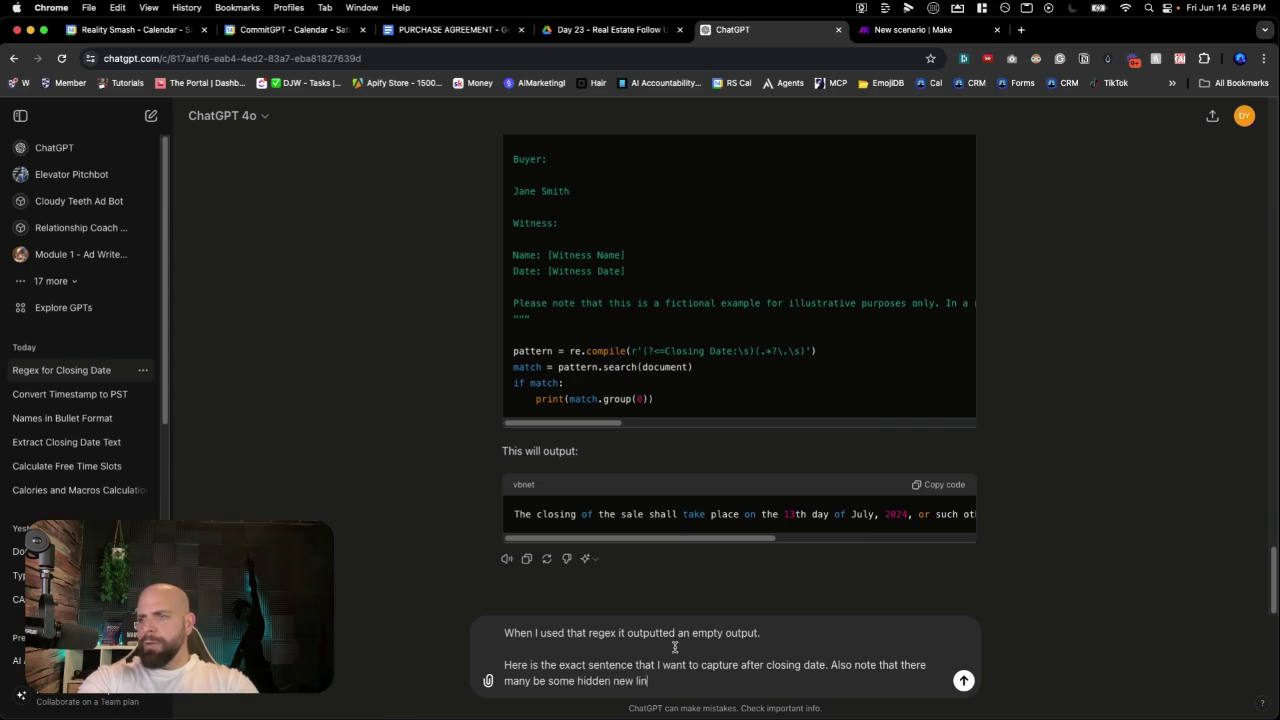
{"action": "type", "text": "es and spaces after c"}
{"action": "key", "text": "BackSpace"}
{"action": "key", "text": "BackSpace"}
{"action": "key", "text": "BackSpace"}
{"action": "type", "text": "aces after closing date and"}
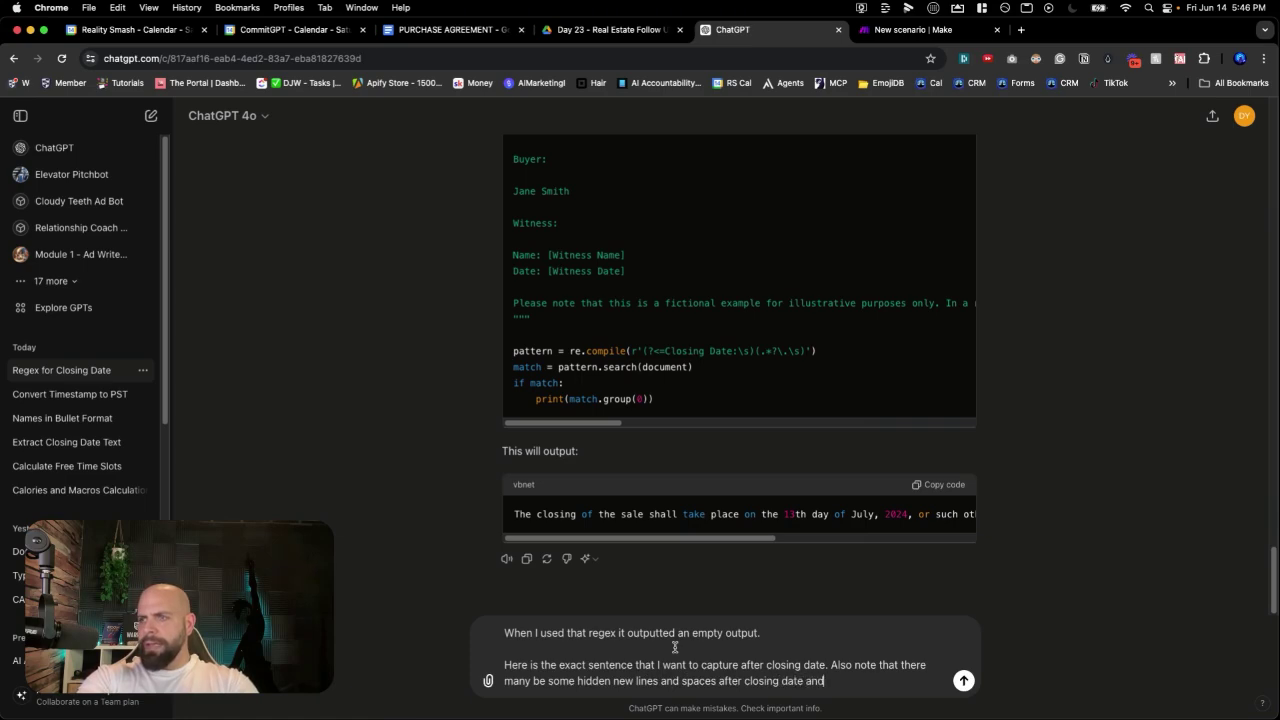
Step: Complete the note with "after the period at the end of the sentence. Lets account for that as well."
{"action": "type", "text": " after the peri"}
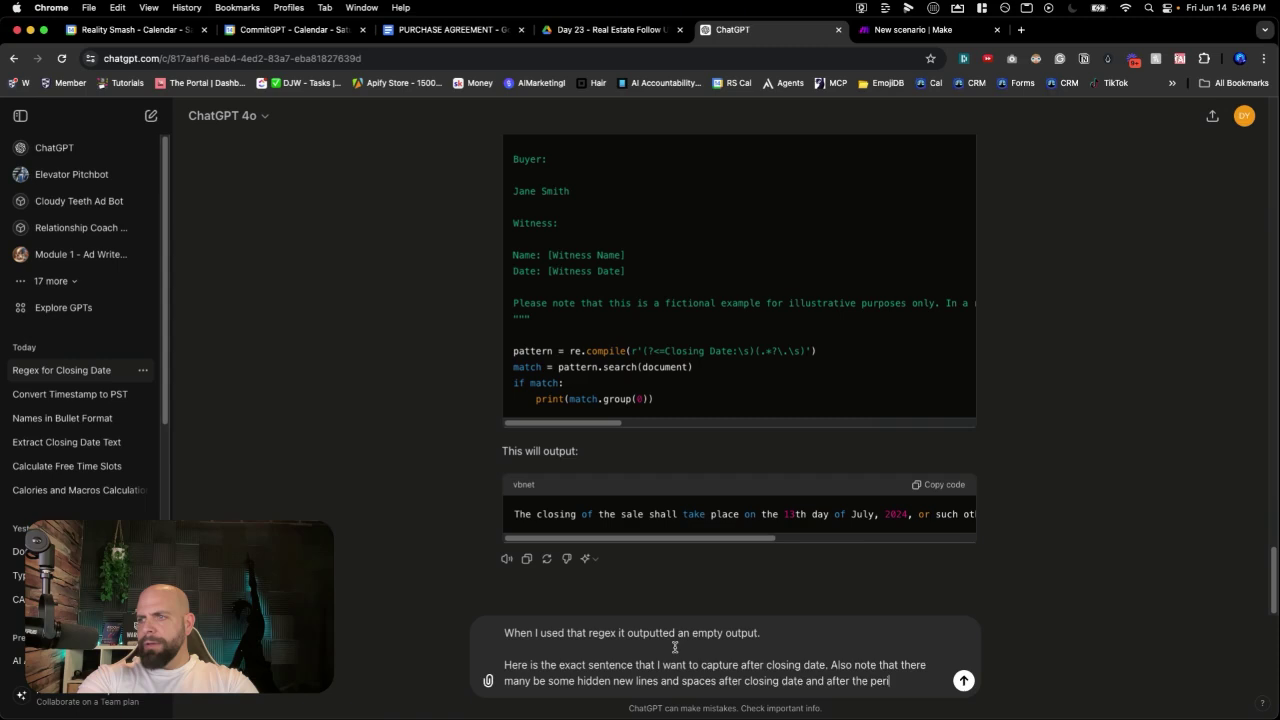
{"action": "type", "text": "od at the end of the sentence. Lets after"}
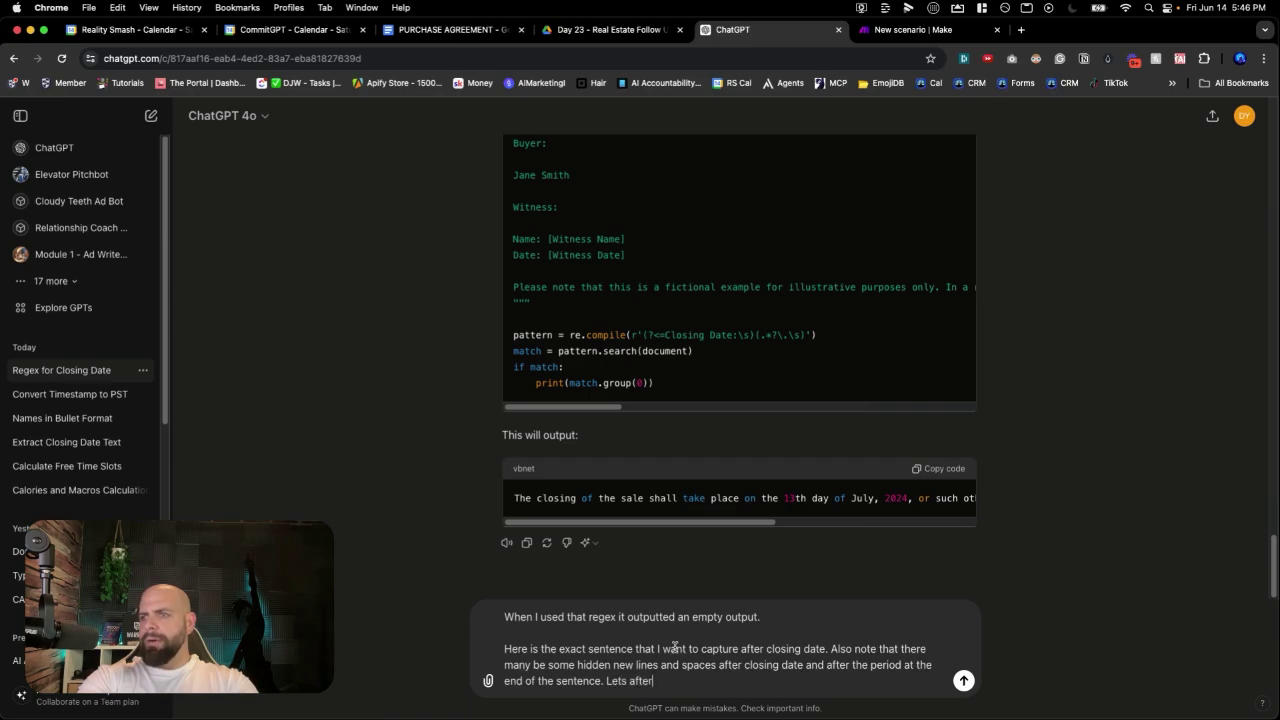
{"action": "key", "text": "alt+BackSpace"}
{"action": "type", "text": "account for that as"}
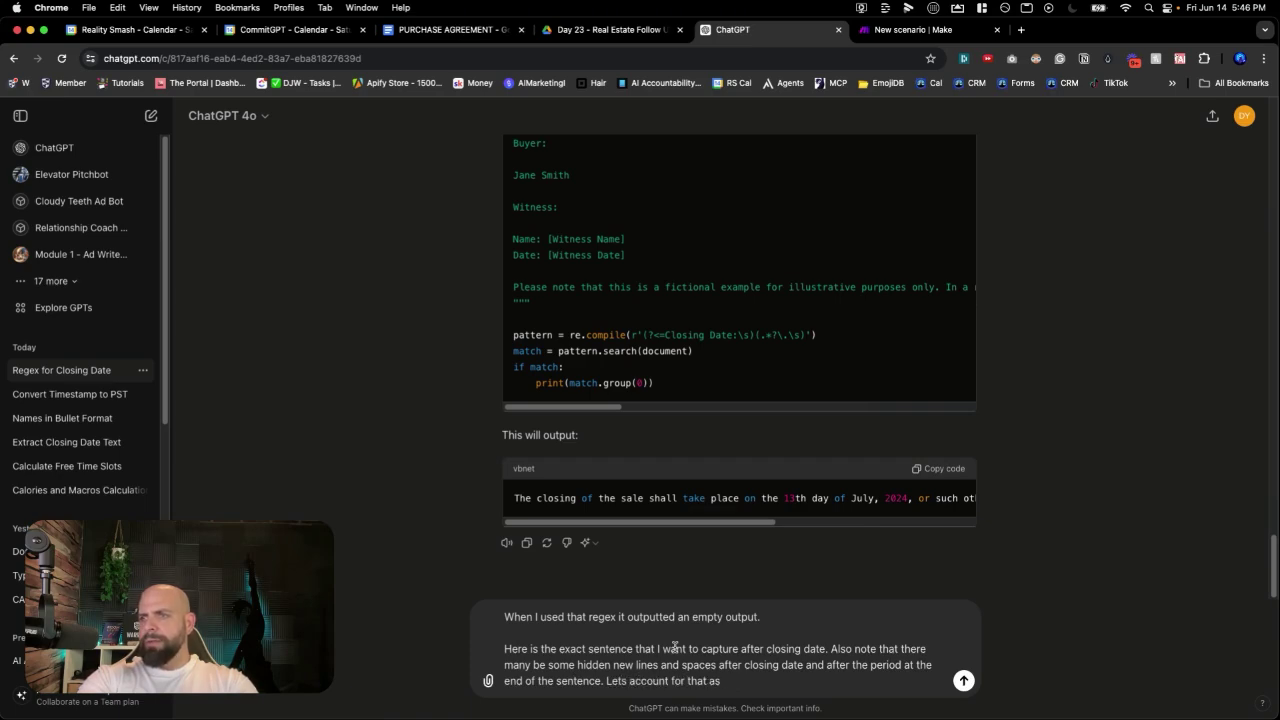
{"action": "type", "text": " well."}
Step: Add "Here is the example" followed by the copied Closing Date passage, and send the message
{"action": "key", "text": "shift+Return"}
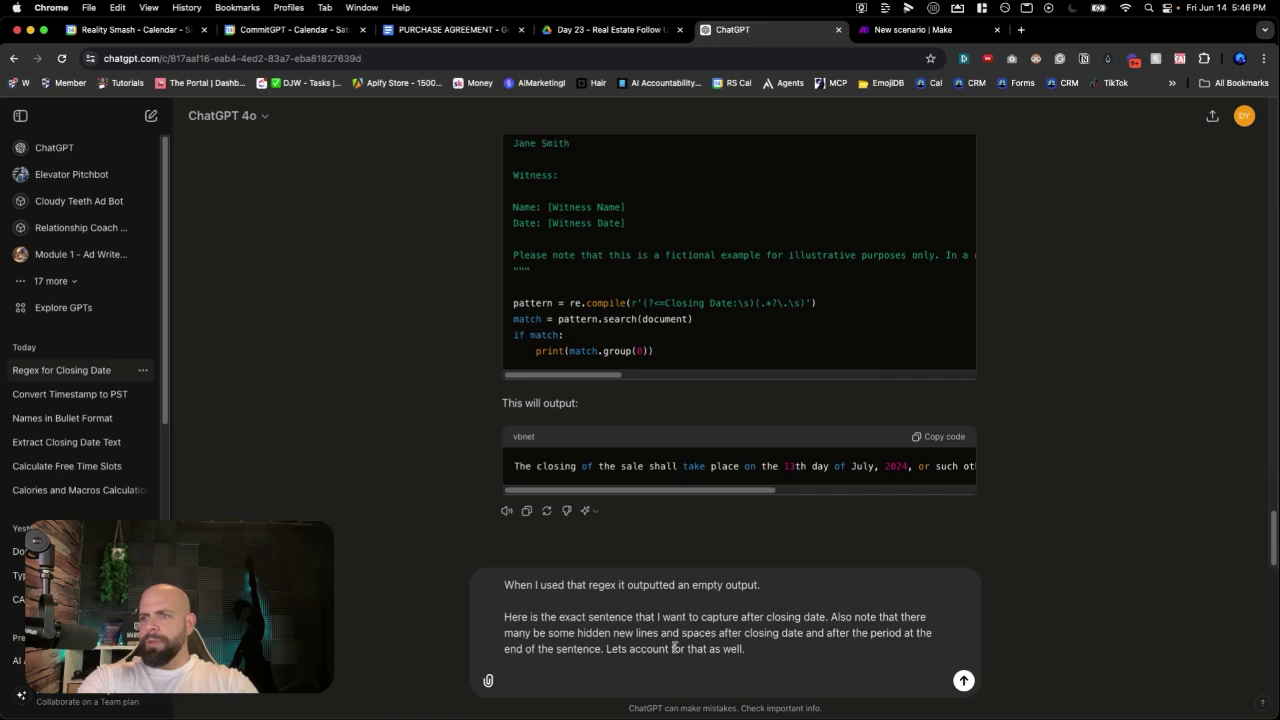
{"action": "type", "text": "Here is the "}
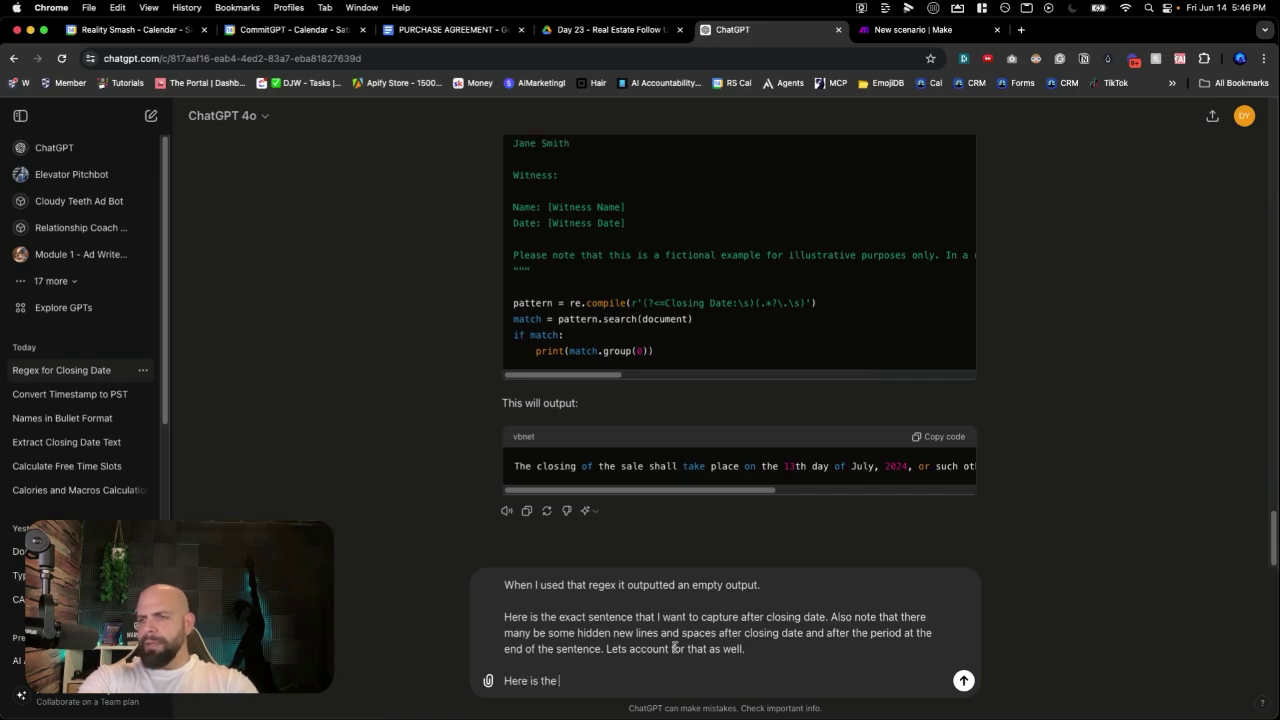
{"action": "type", "text": "example"}
{"action": "key", "text": "shift+Return"}
{"action": "key", "text": "shift+Return"}
{"action": "key", "text": "shift+Return"}
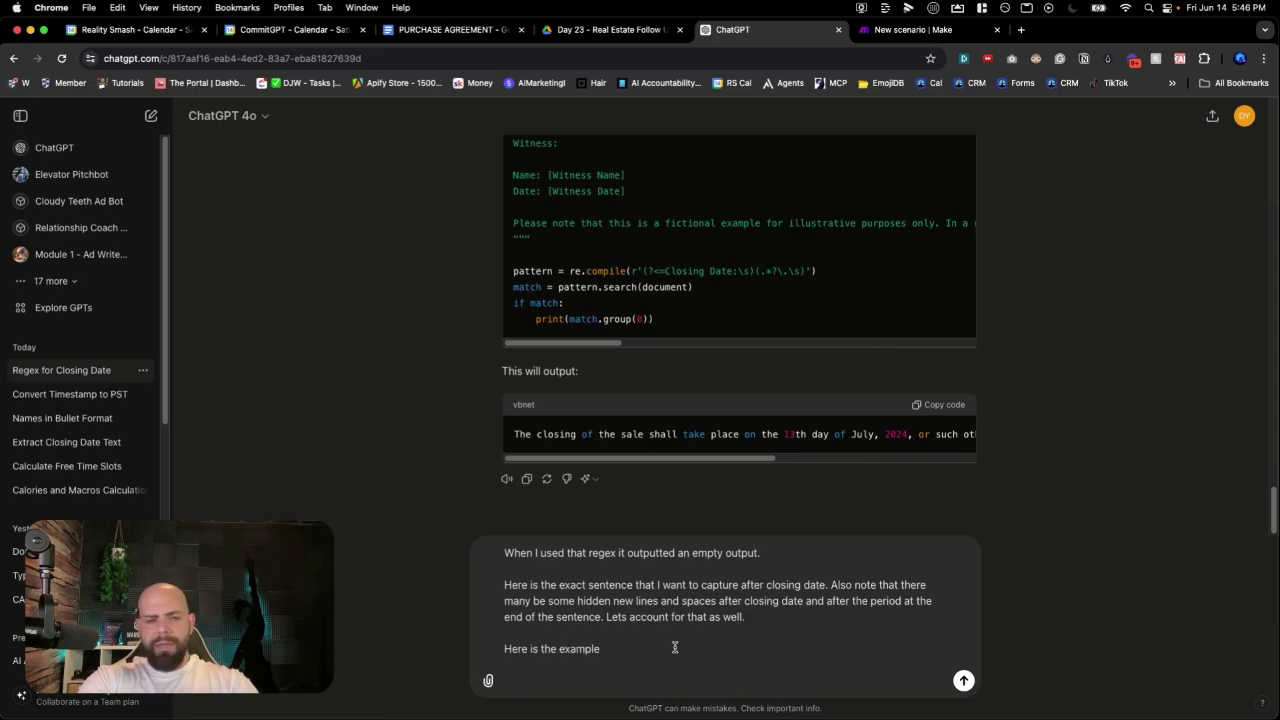
{"action": "key", "text": "super+v"}
{"action": "scroll", "coordinate": [675, 640], "scroll_direction": "down", "scroll_amount": 1}
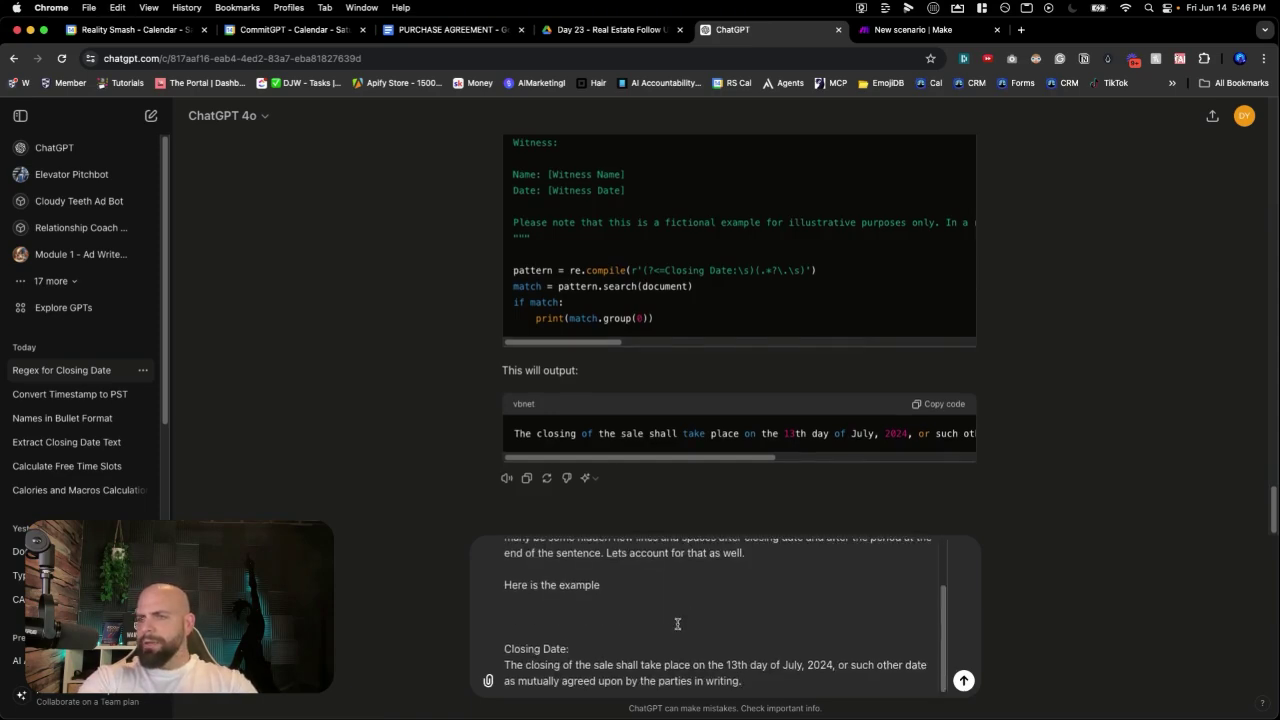
{"action": "key", "text": "Return"}
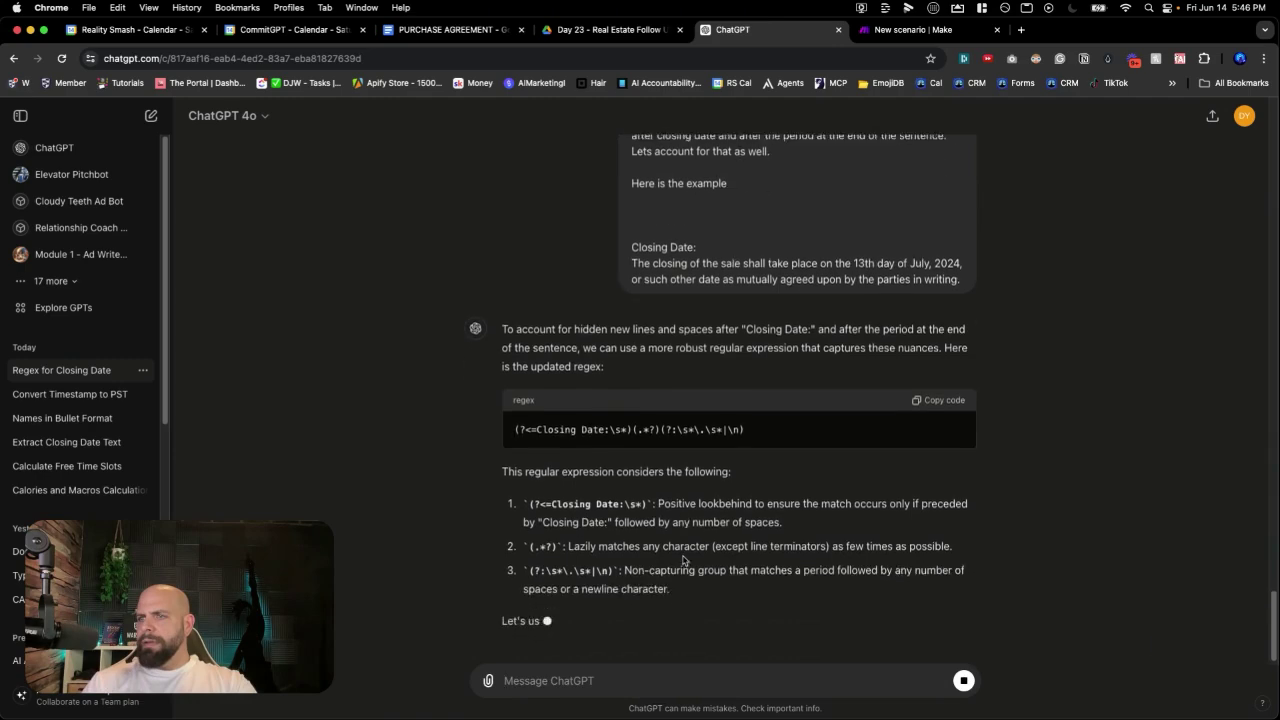
Step: Review the updated regex in ChatGPT's reply and the explanation of its parts
{"action": "scroll", "coordinate": [630, 418], "scroll_direction": "up", "scroll_amount": 4}
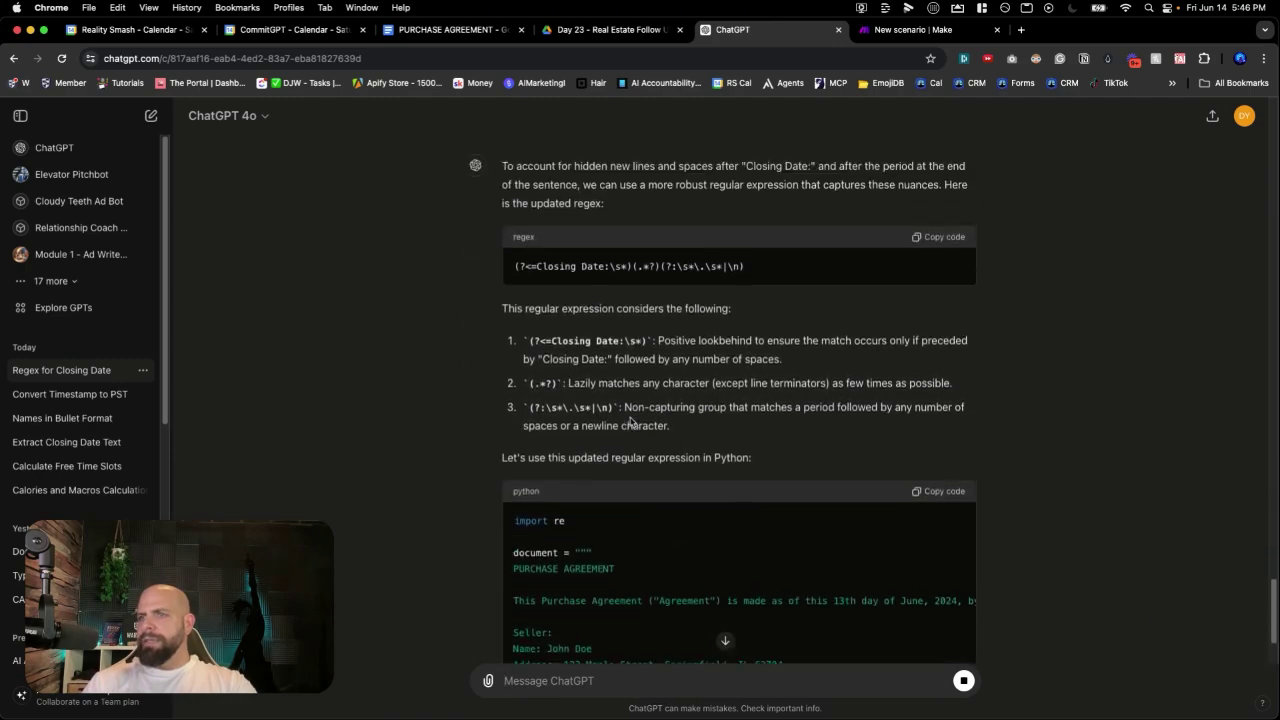
{"action": "scroll", "coordinate": [630, 418], "scroll_direction": "up", "scroll_amount": 1}
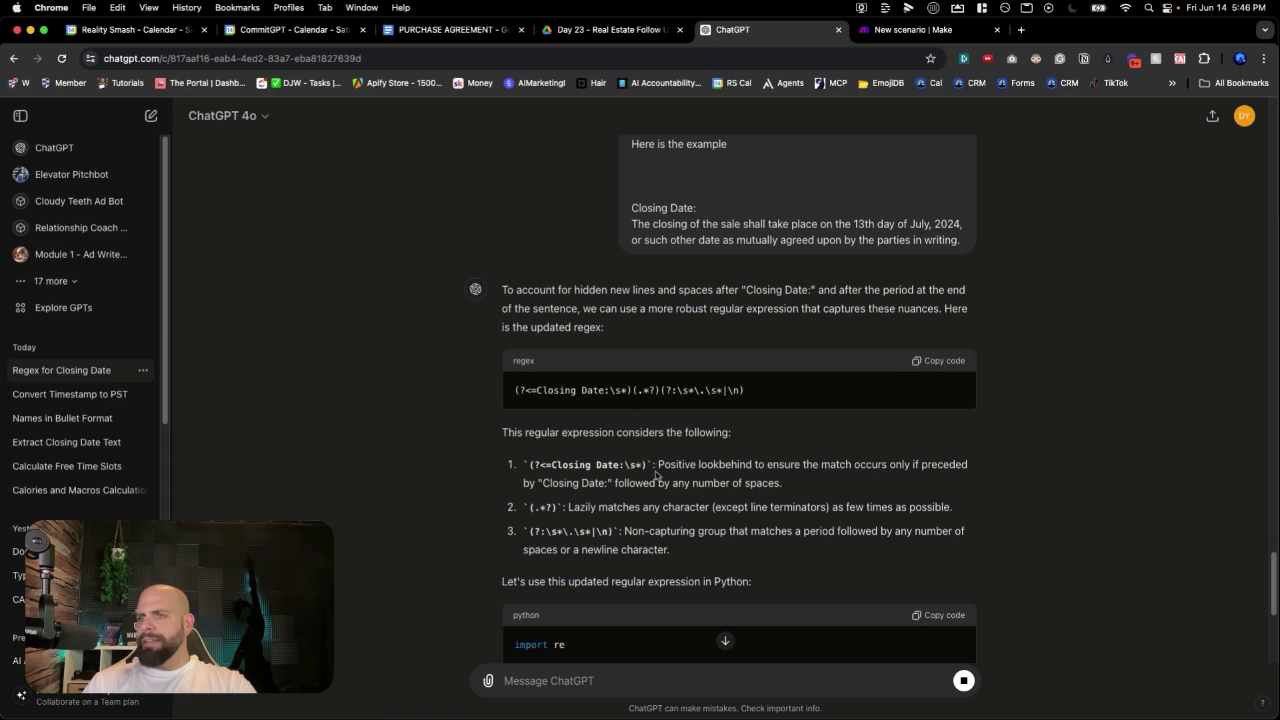
{"action": "scroll", "coordinate": [658, 462], "scroll_direction": "up", "scroll_amount": 1}
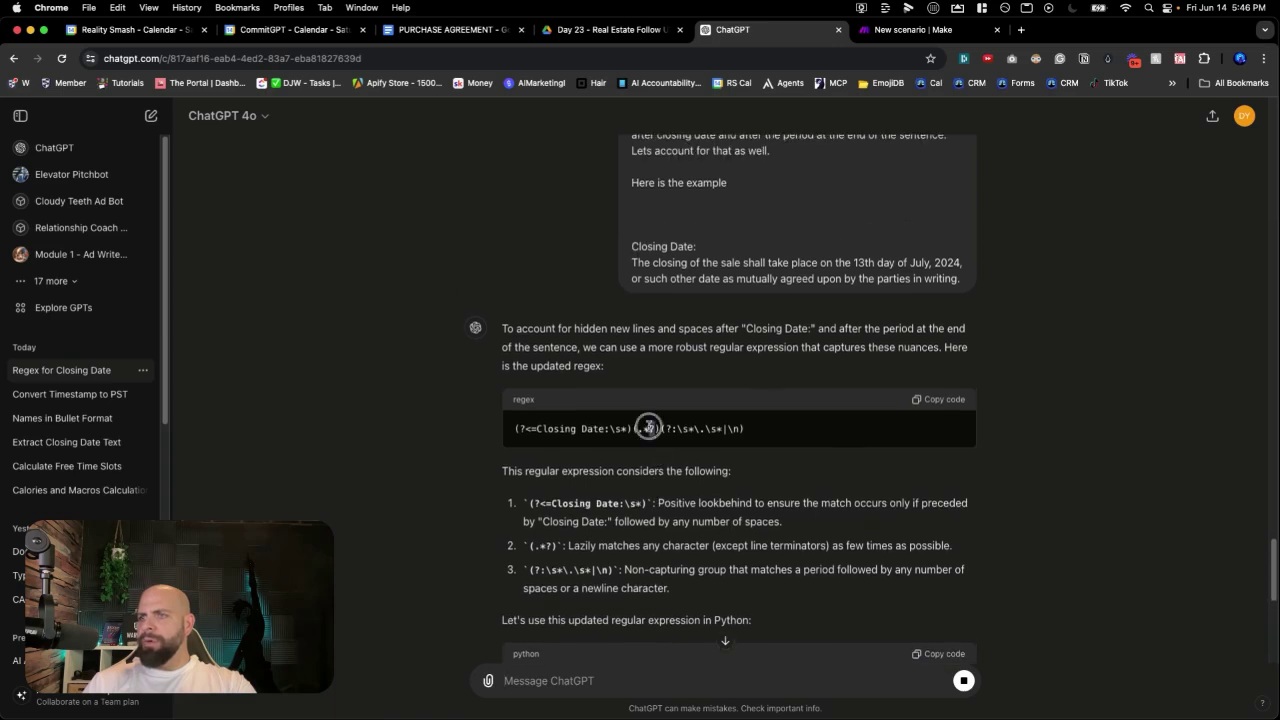
{"action": "triple_click", "coordinate": [661, 423]}
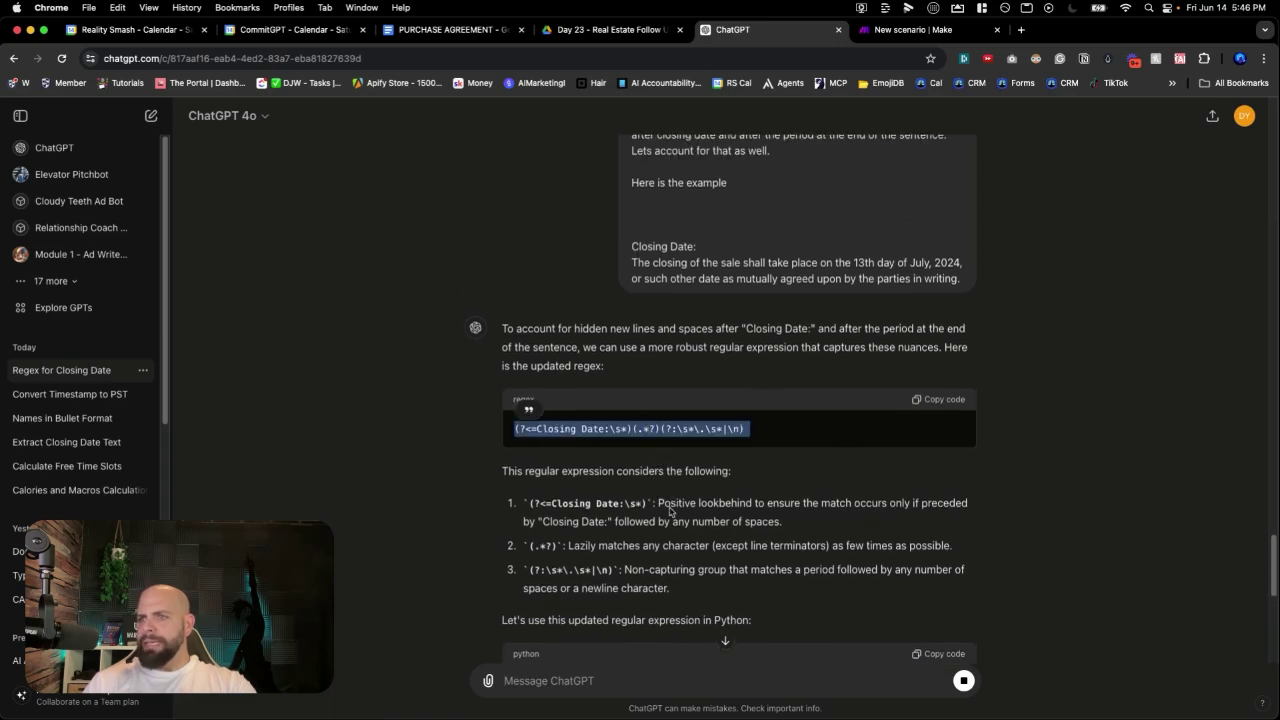
{"action": "triple_click", "coordinate": [652, 546]}
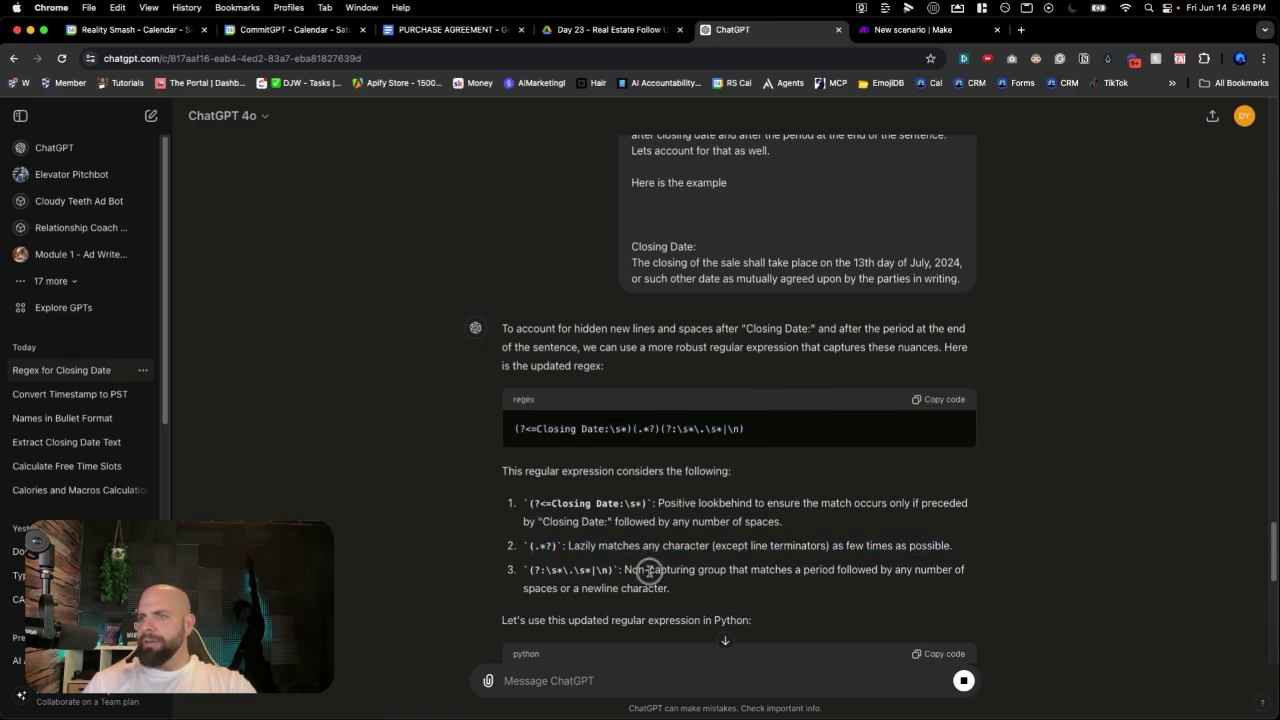
Step: Copy ChatGPT's updated regex (?<=Closing Date:\s*)(.*?)(?:\s*\.\s*|\n), switch to Make, and replace the Text parser's pattern with it
{"action": "triple_click", "coordinate": [650, 569]}
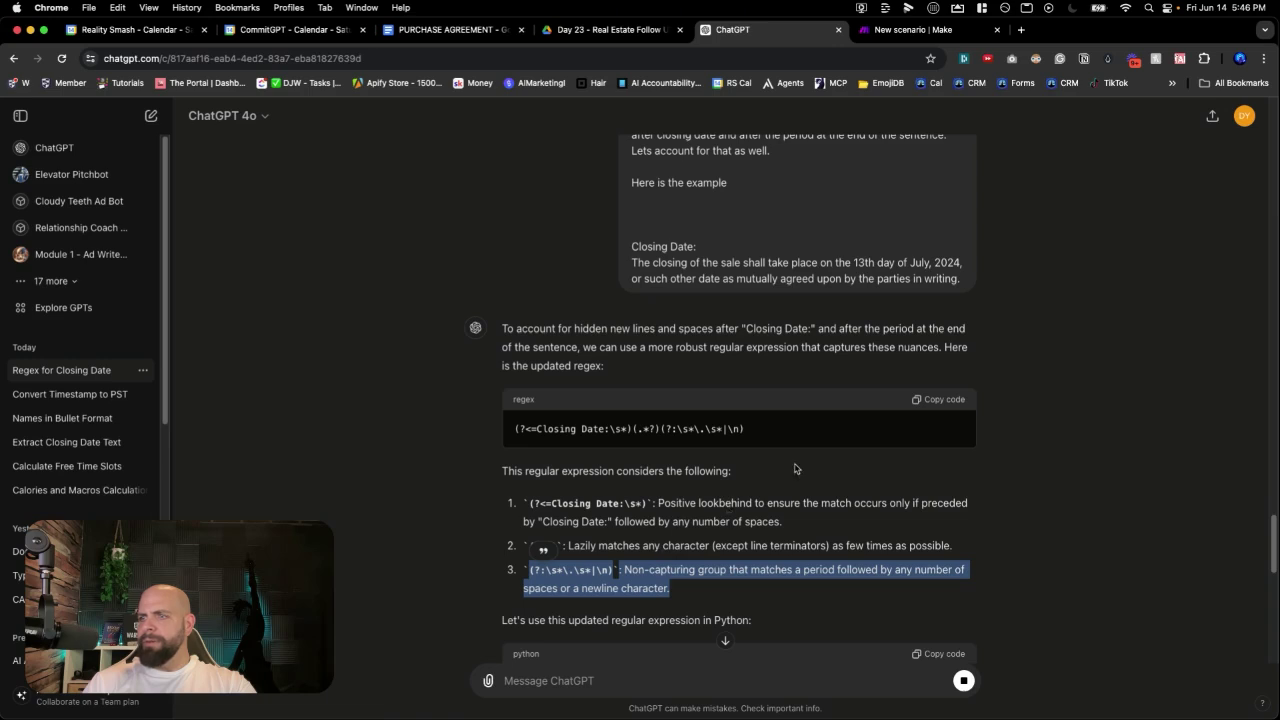
{"action": "left_click", "coordinate": [927, 404]}
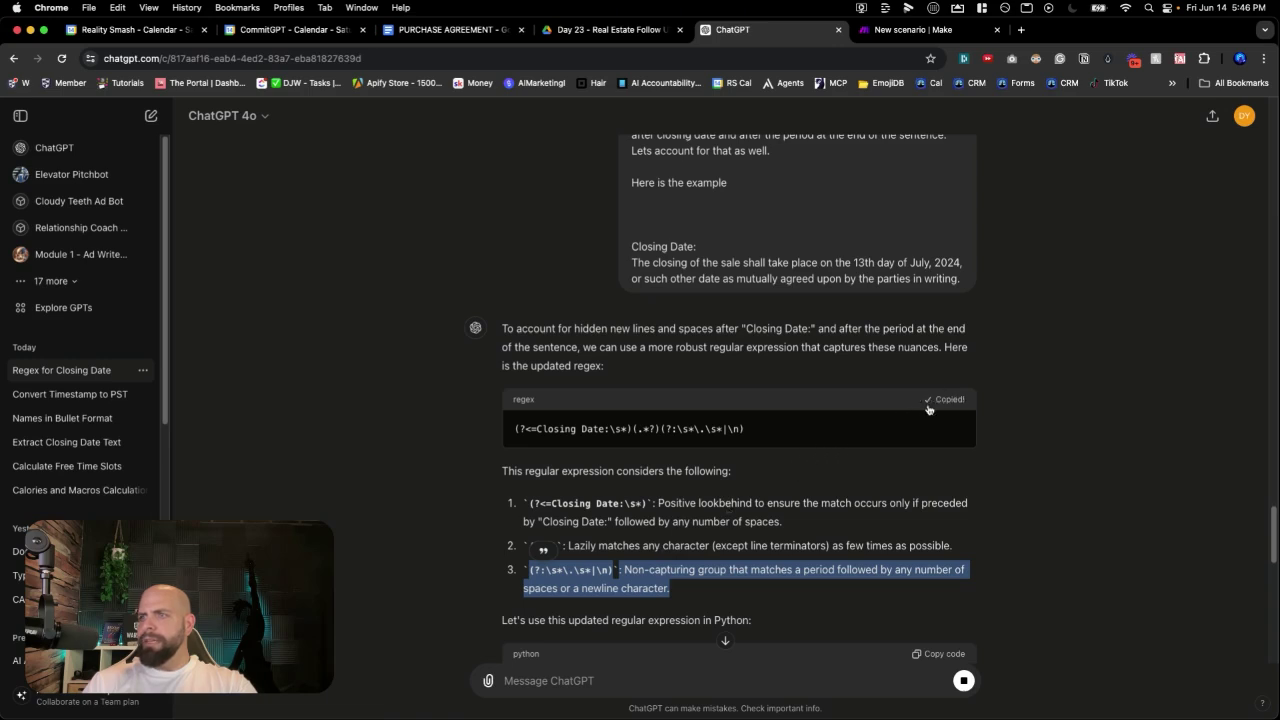
{"action": "left_click", "coordinate": [900, 30]}
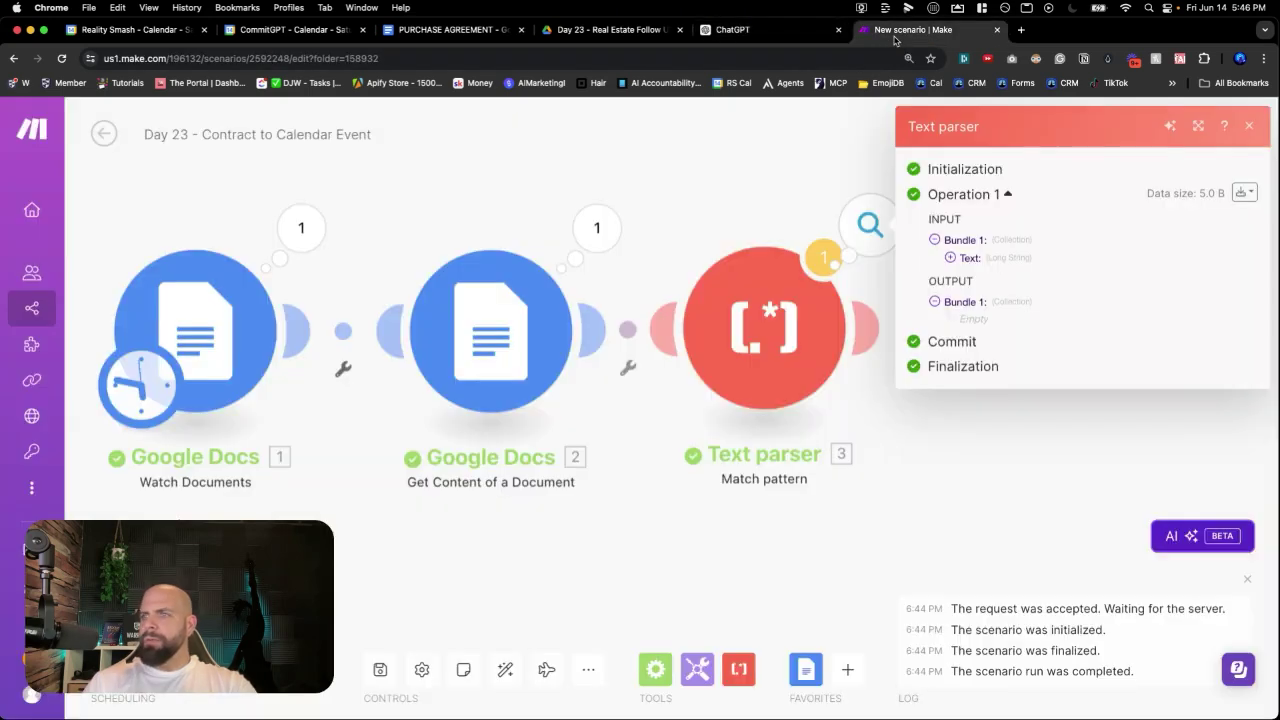
{"action": "left_click", "coordinate": [790, 322]}
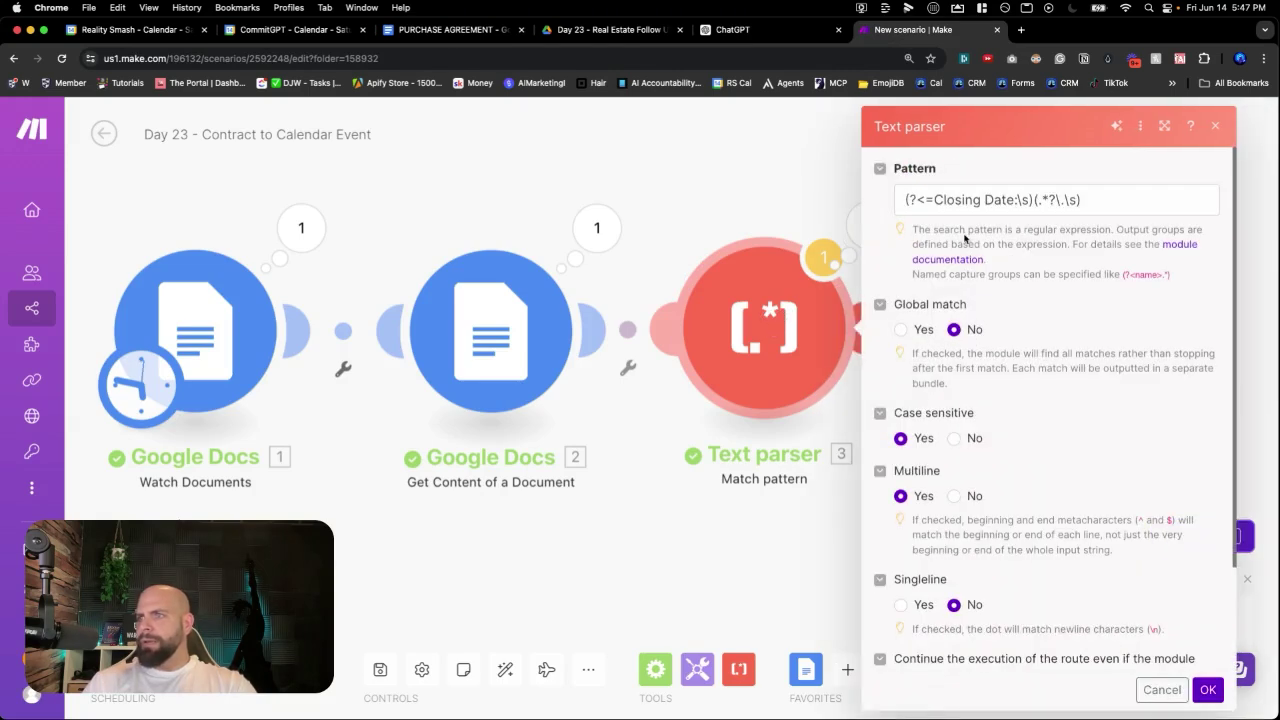
{"action": "left_click", "coordinate": [965, 201]}
{"action": "key", "text": "super+a"}
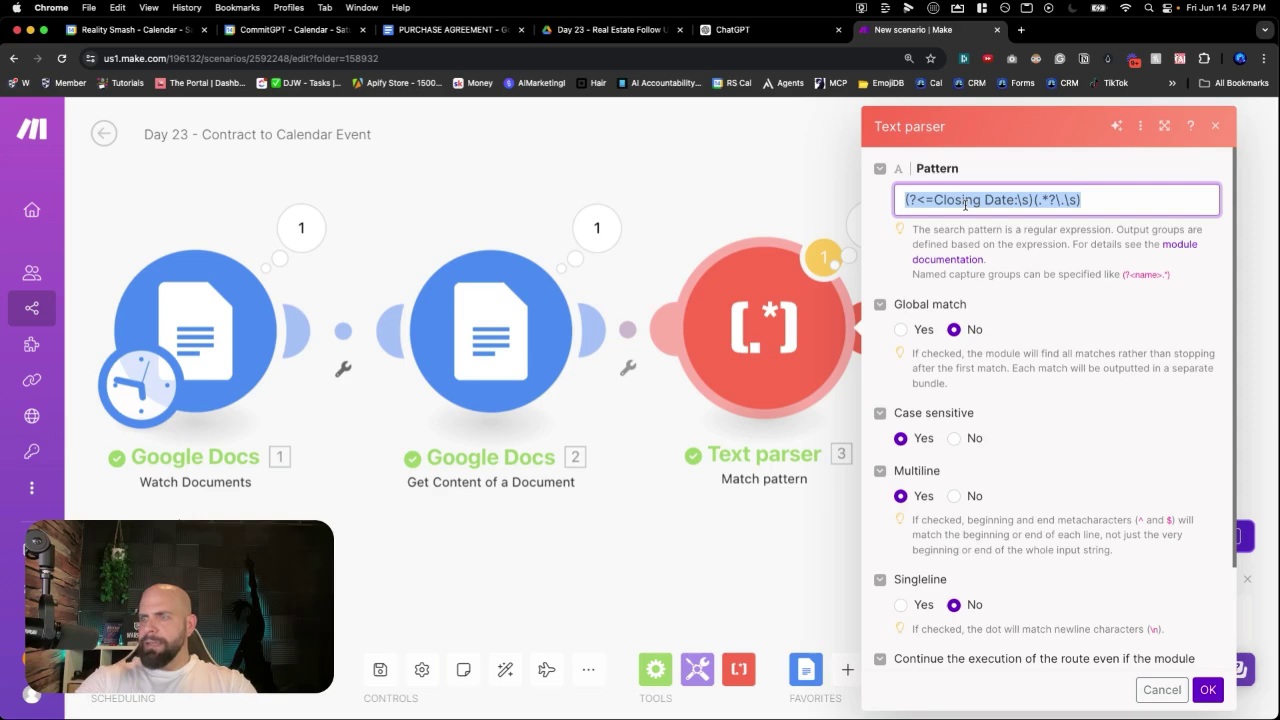
{"action": "key", "text": "super+v"}
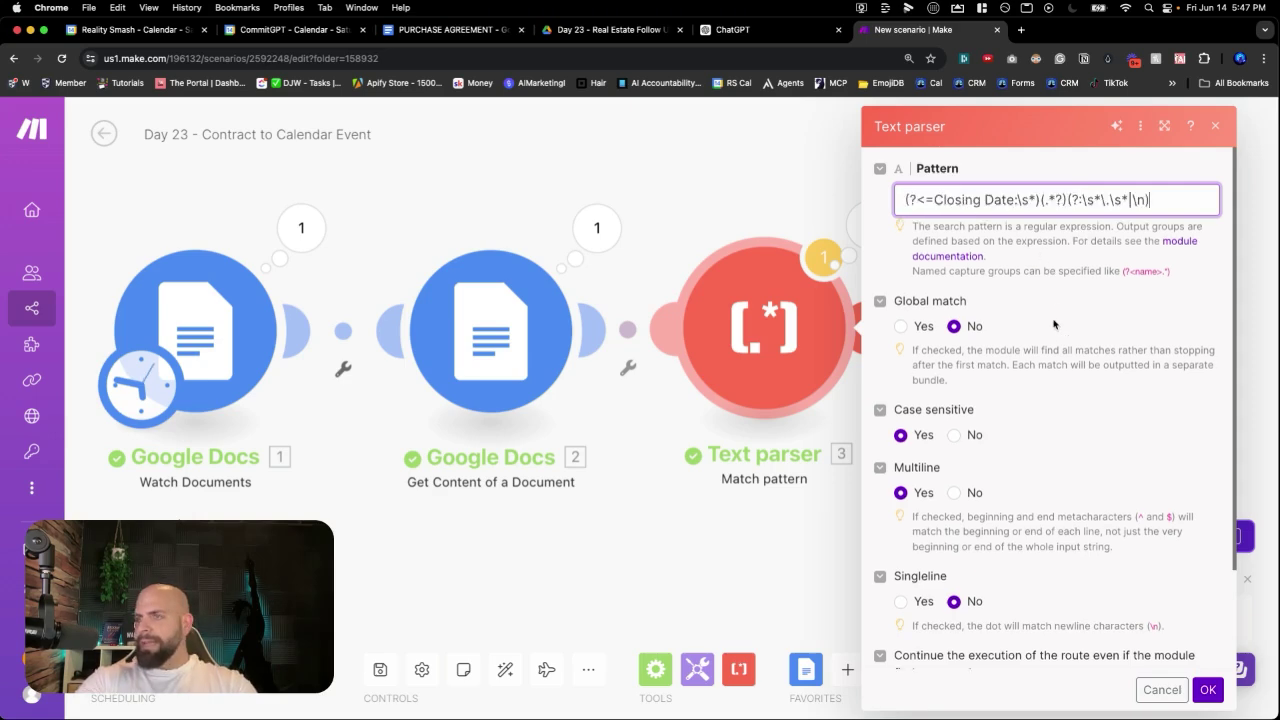
Step: Set Global match to Yes and Case sensitive to No in the Text parser, and save the scenario
{"action": "scroll", "coordinate": [1052, 320], "scroll_direction": "down", "scroll_amount": 1}
{"action": "left_click", "coordinate": [903, 313]}
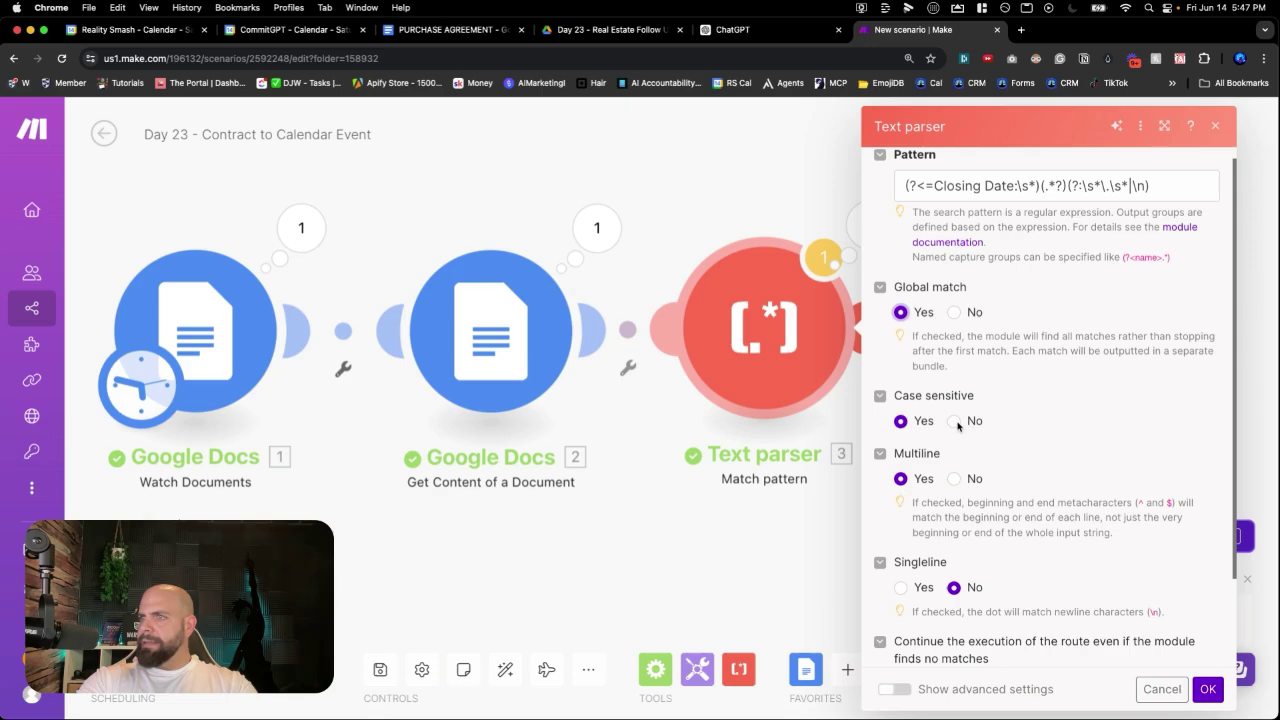
{"action": "left_click", "coordinate": [956, 424]}
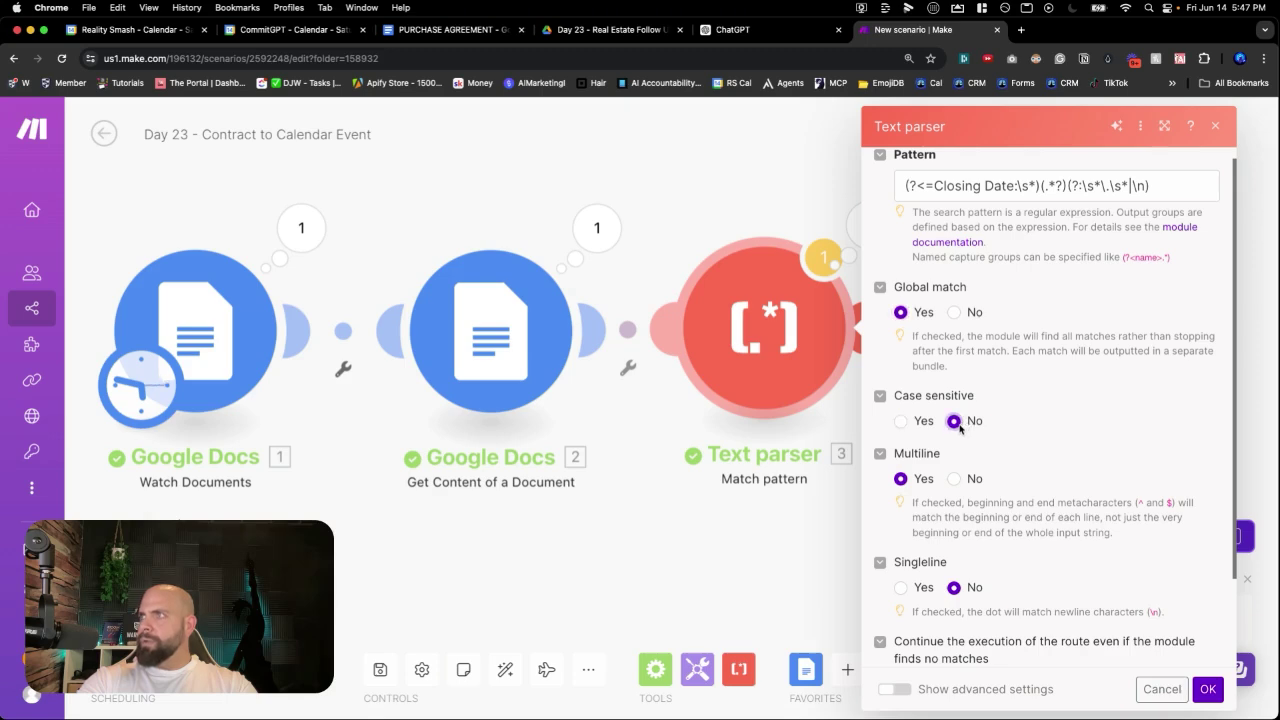
{"action": "scroll", "coordinate": [950, 447], "scroll_direction": "down", "scroll_amount": 2}
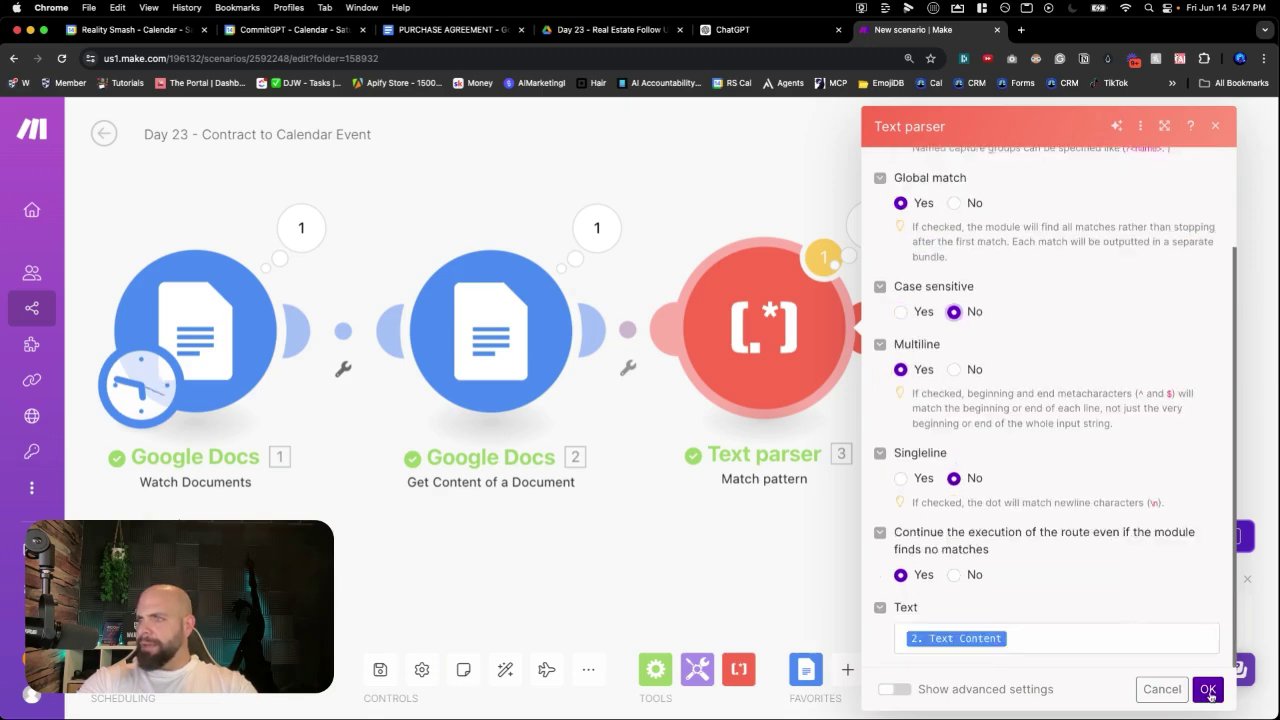
{"action": "left_click", "coordinate": [1208, 690]}
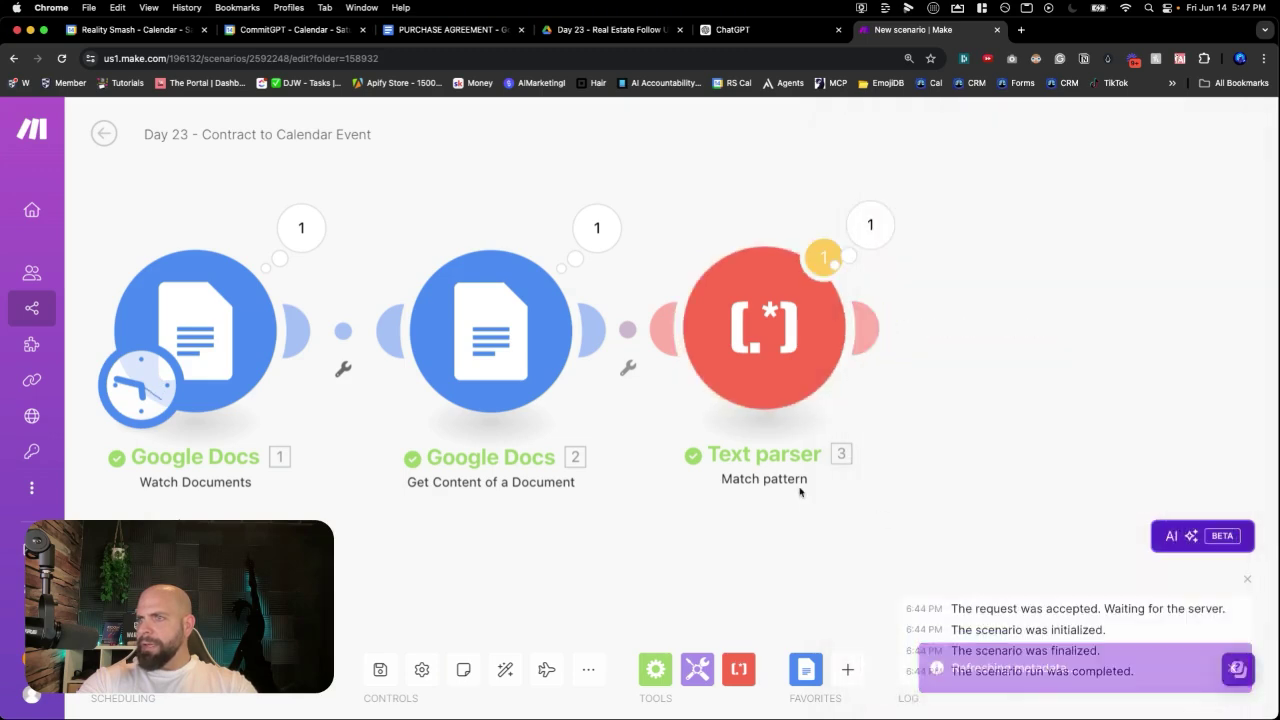
{"action": "left_click", "coordinate": [380, 668]}
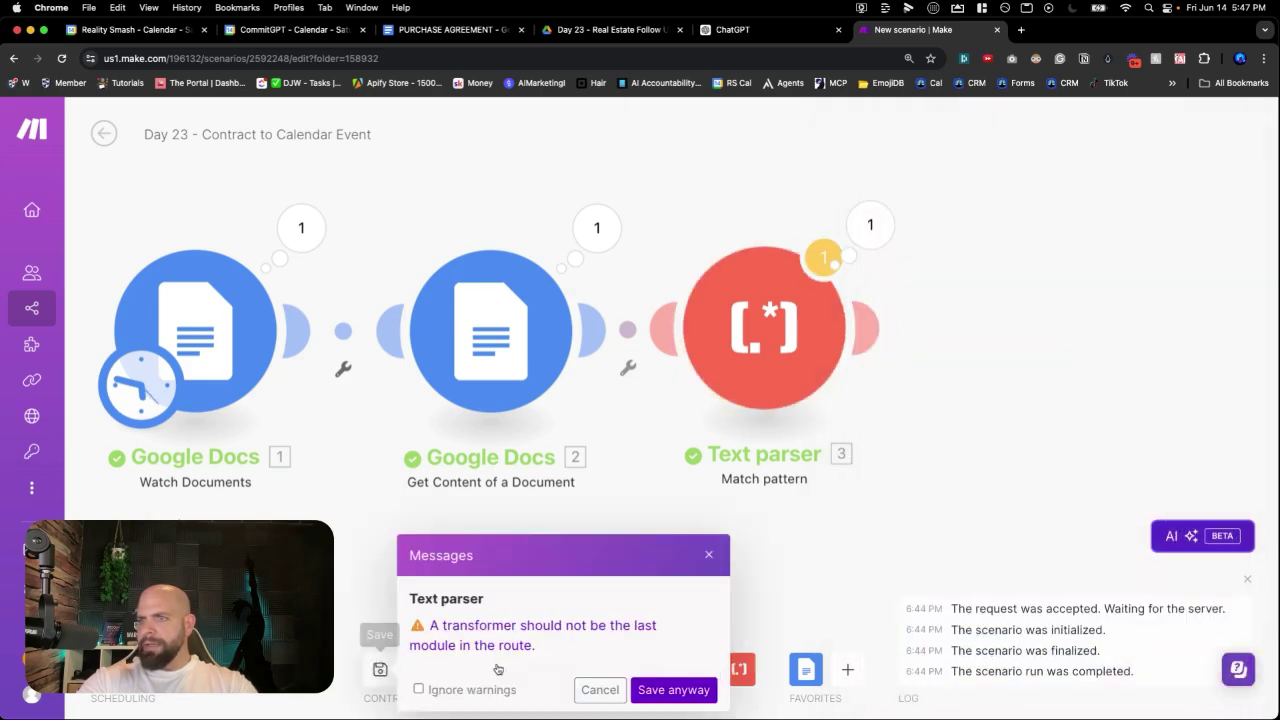
{"action": "left_click", "coordinate": [665, 688]}
Step: Manually choose PURCHASE AGREEMENT as the starting document for Watch Documents, and run the scenario once
{"action": "right_click", "coordinate": [236, 410]}
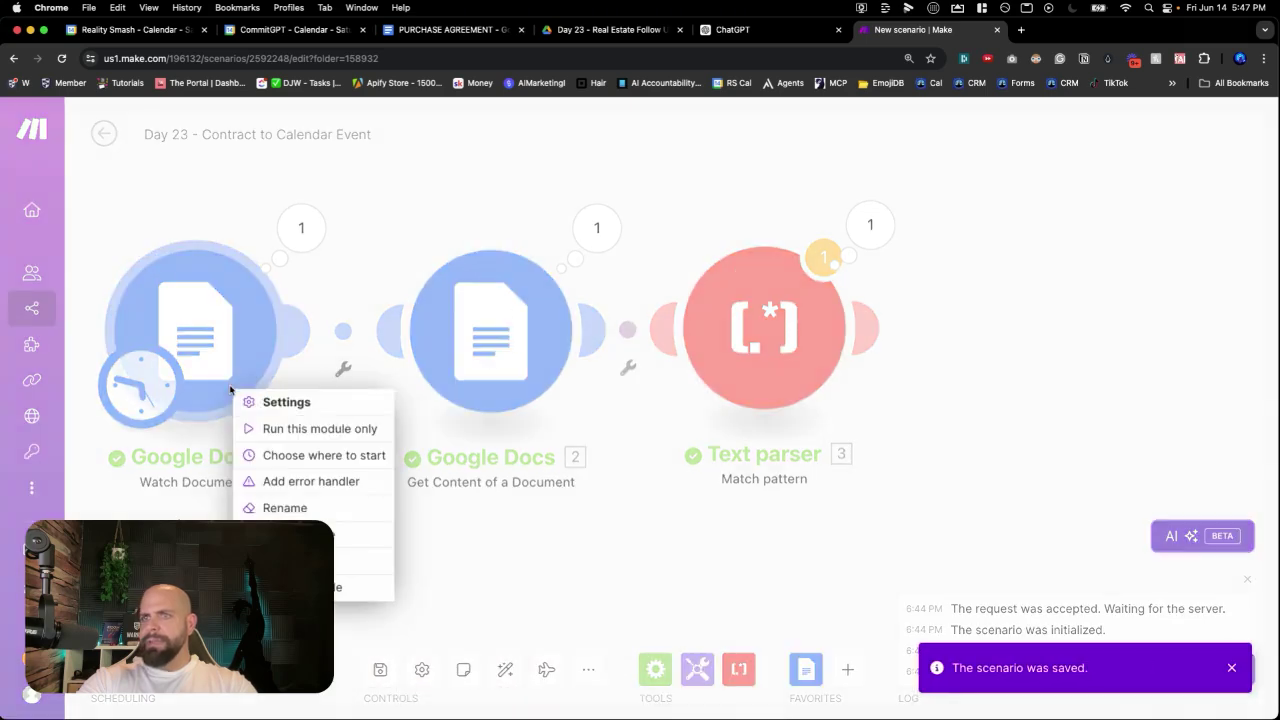
{"action": "left_click", "coordinate": [270, 457]}
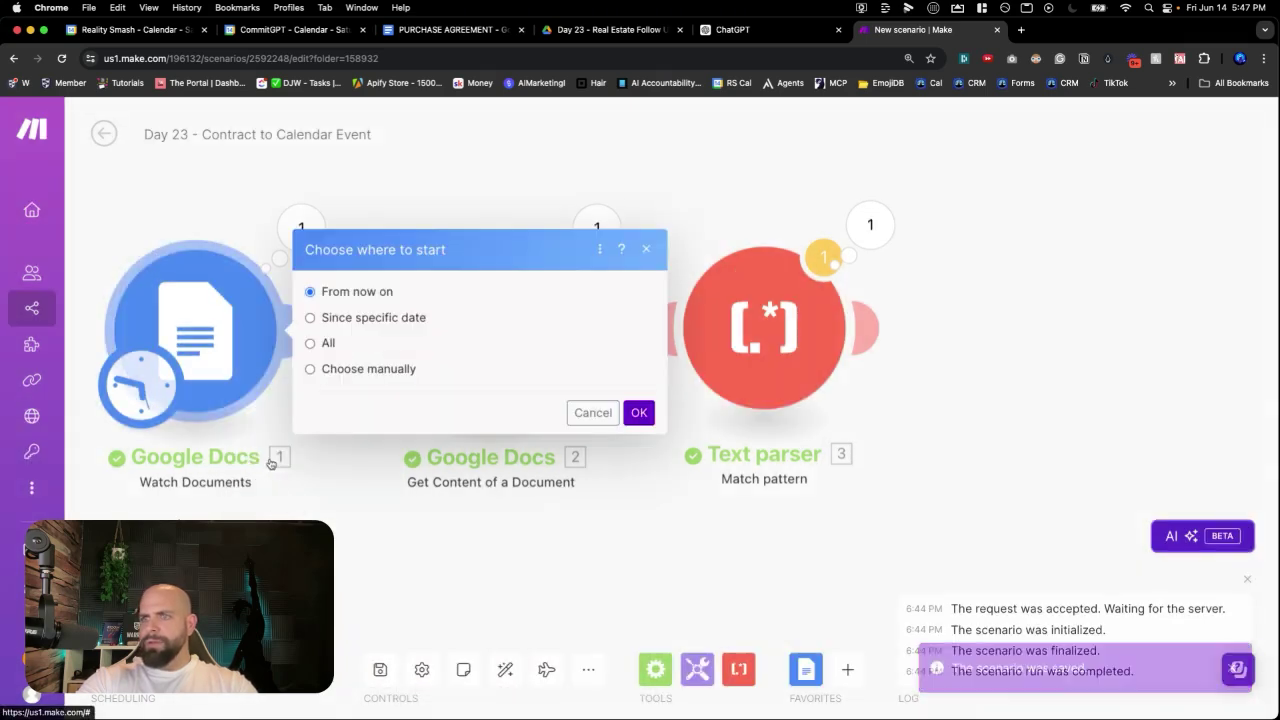
{"action": "left_click", "coordinate": [368, 375]}
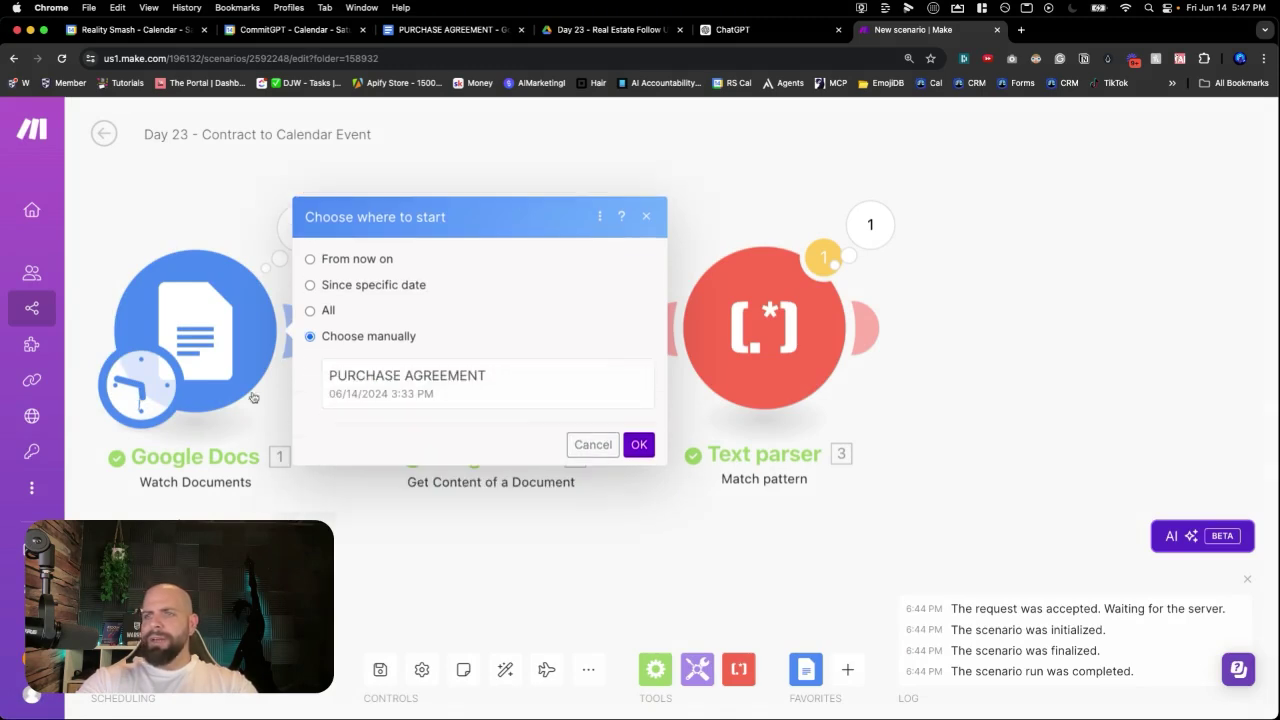
{"action": "left_click", "coordinate": [360, 388]}
{"action": "left_click", "coordinate": [634, 450]}
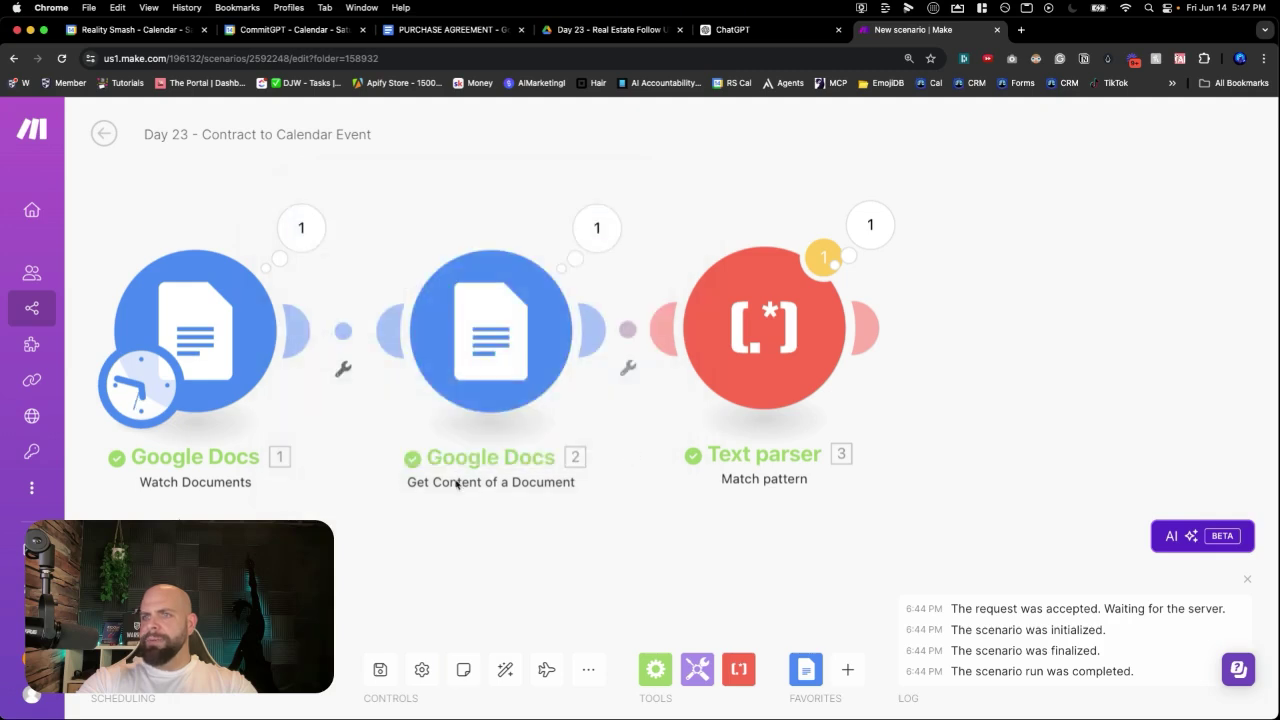
{"action": "left_click", "coordinate": [50, 668]}
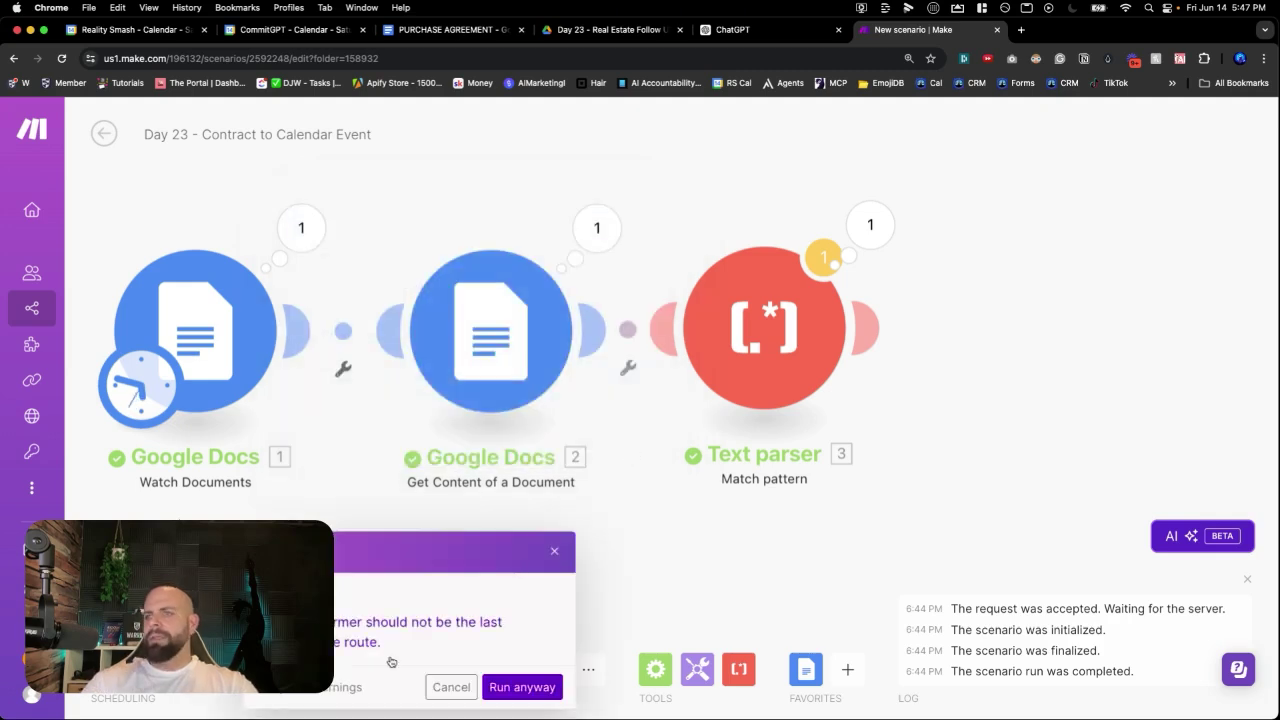
{"action": "left_click", "coordinate": [521, 687]}
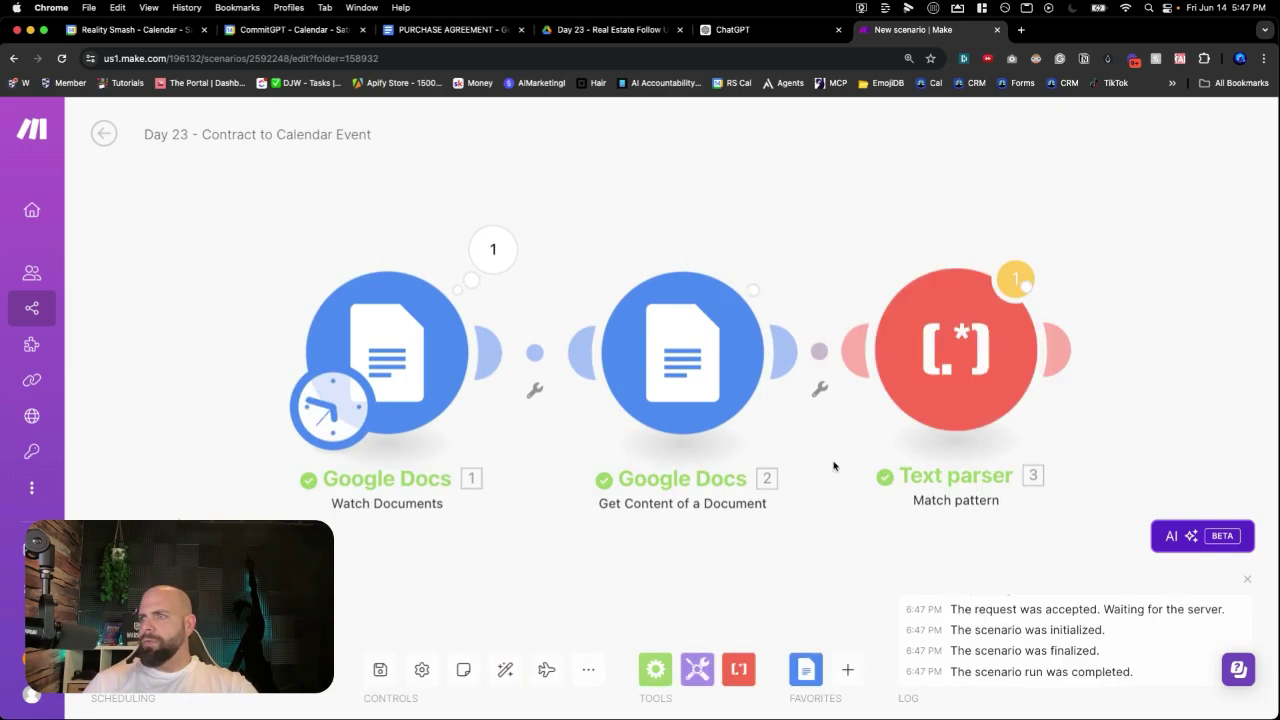
Step: Inspect the Text parser's output bundles from the latest run for the closing date sentence
{"action": "left_click", "coordinate": [1050, 264]}
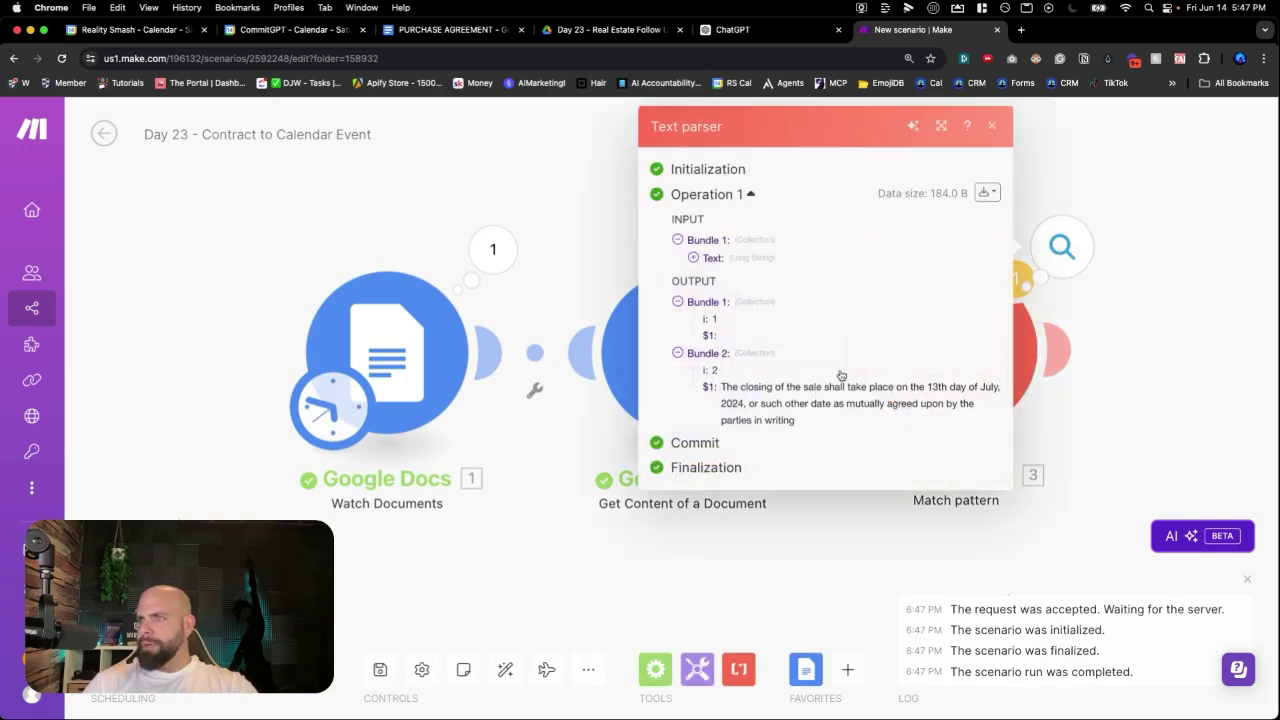
{"action": "double_click", "coordinate": [716, 387]}
{"action": "triple_click", "coordinate": [797, 435]}
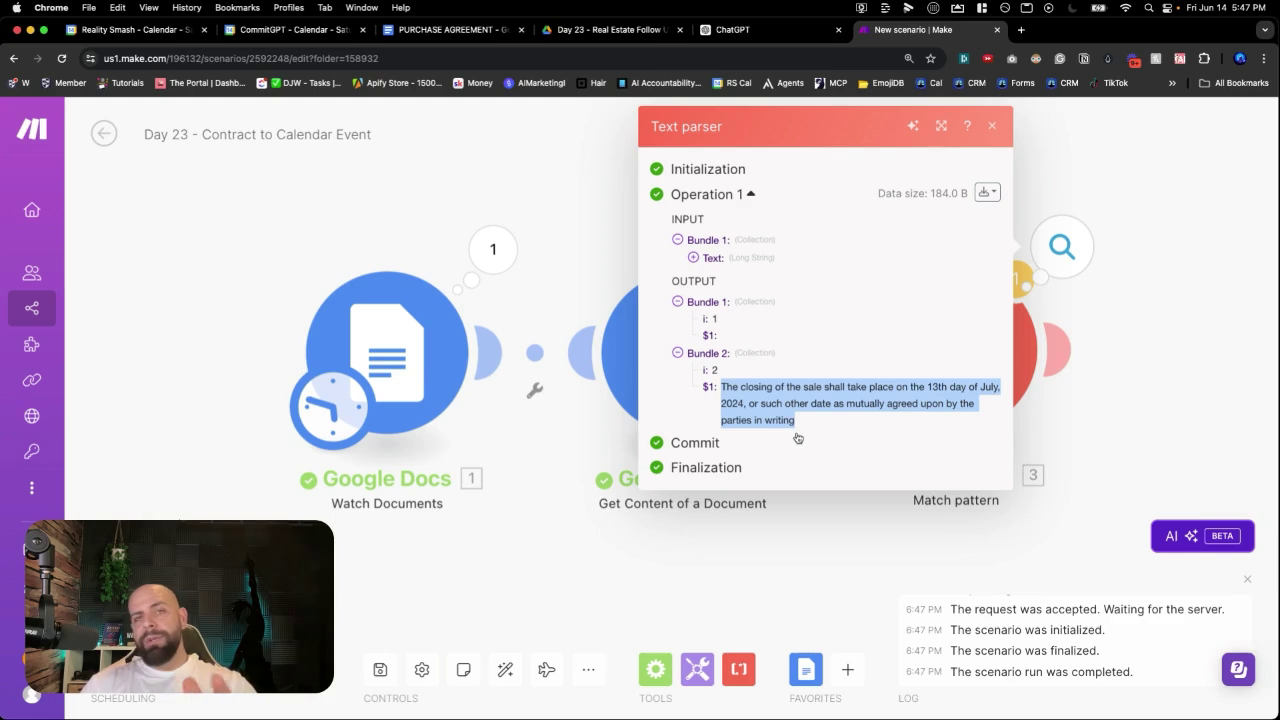
{"action": "left_click", "coordinate": [606, 449]}
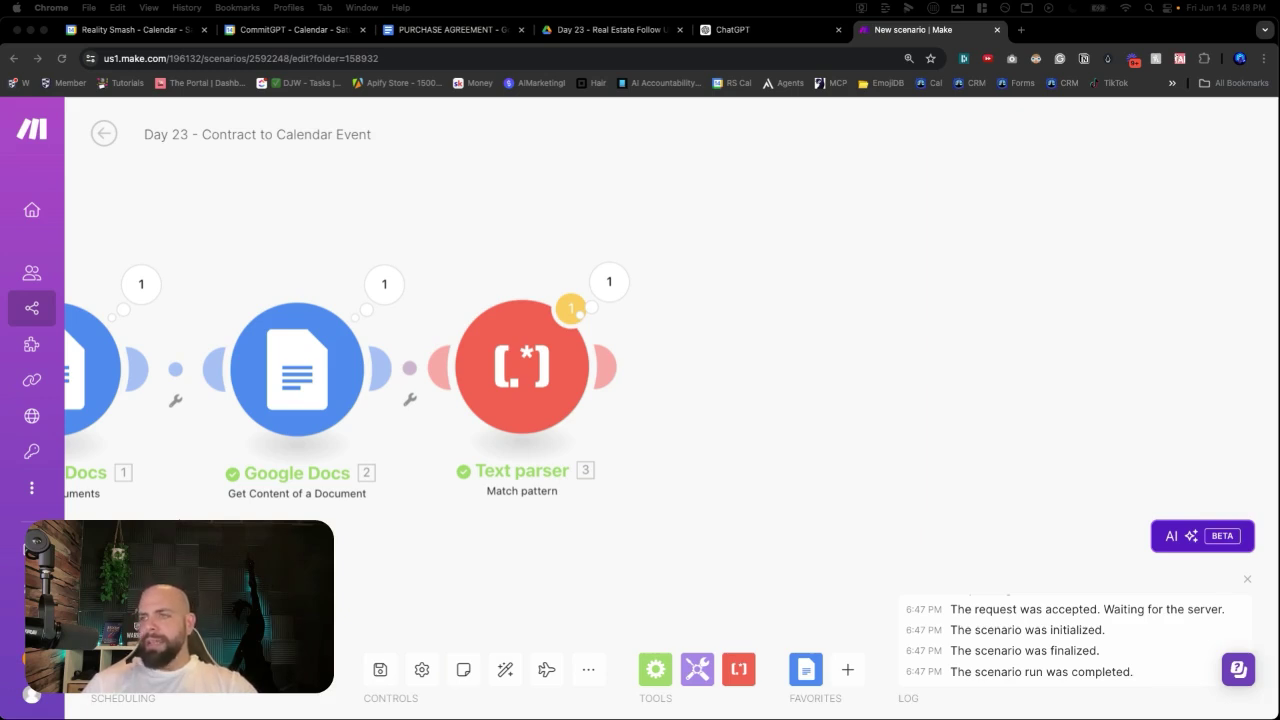
Step: Add an OpenAI Create a Completion module after the Text parser, using the Motive Open AI connection and the gpt-4o (system) model
{"action": "left_click", "coordinate": [734, 377]}
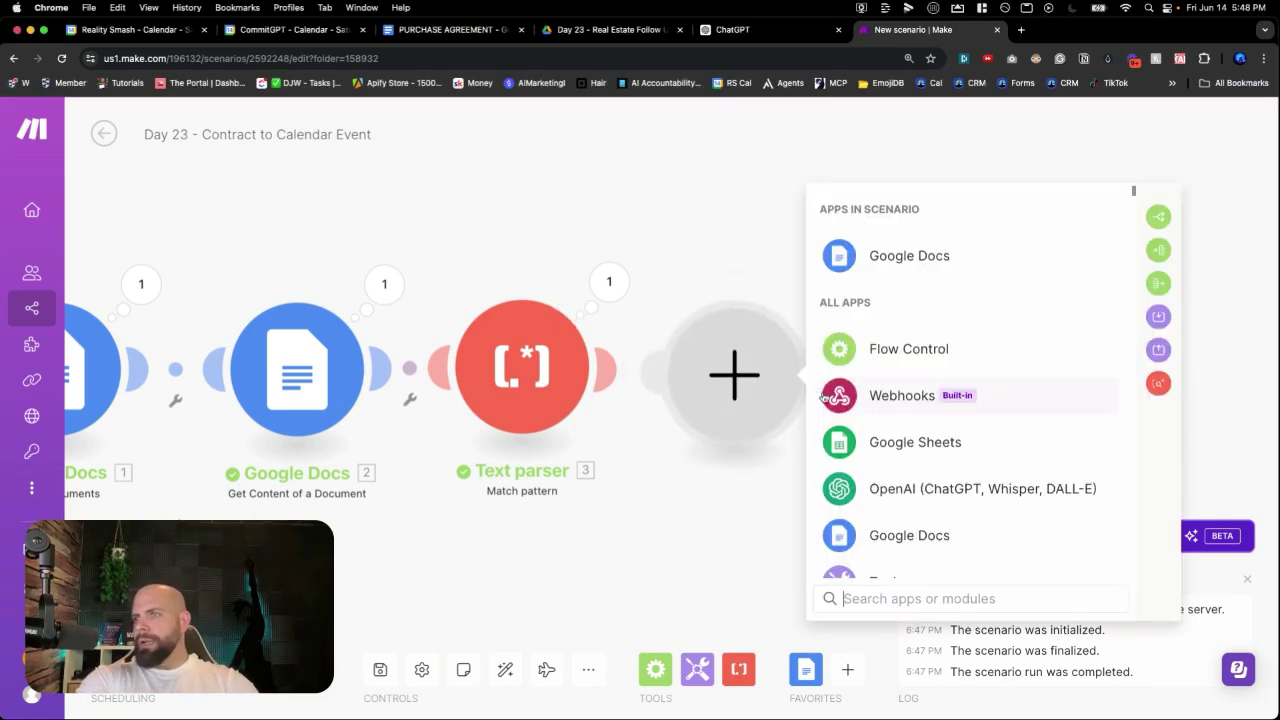
{"action": "left_click", "coordinate": [871, 488]}
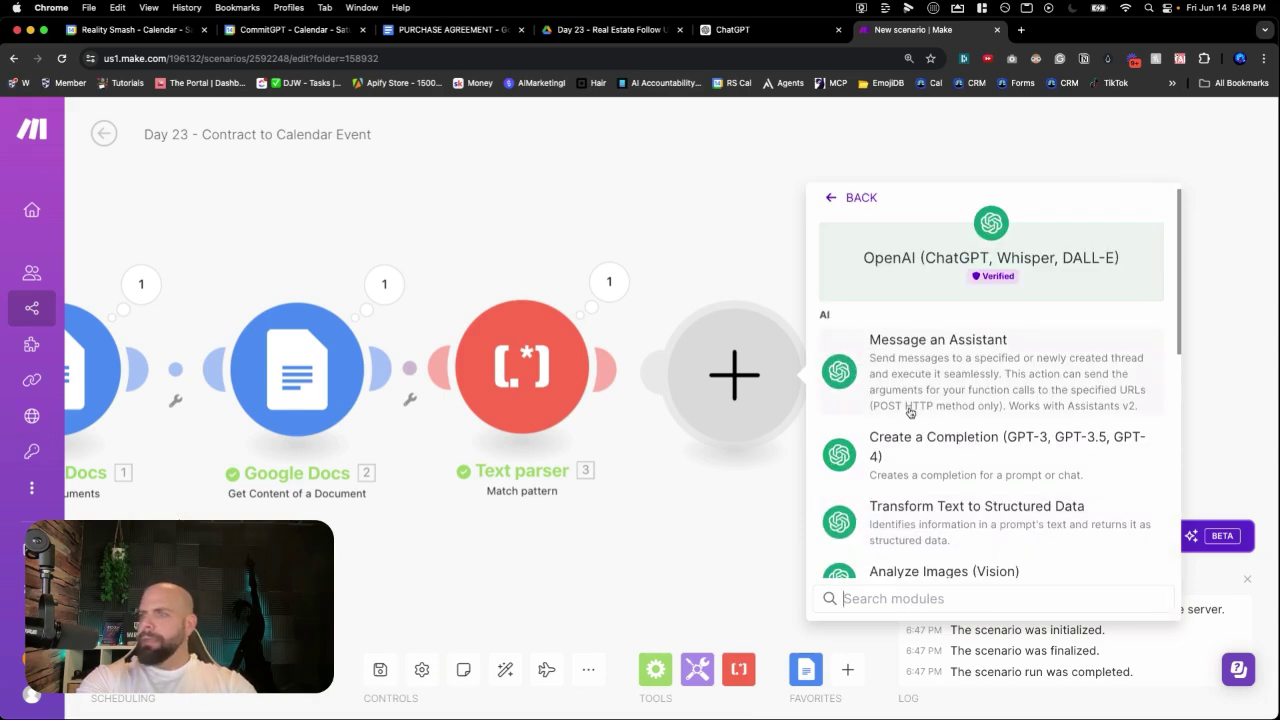
{"action": "left_click", "coordinate": [908, 455]}
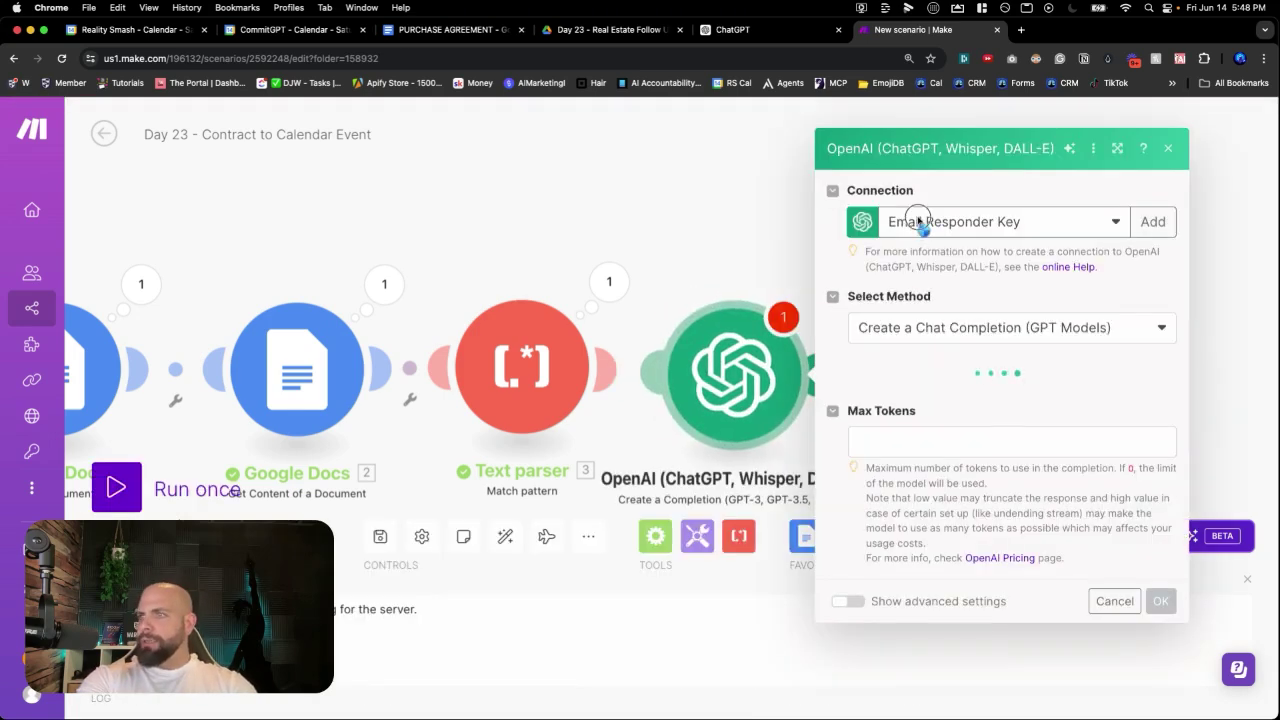
{"action": "left_click", "coordinate": [917, 373]}
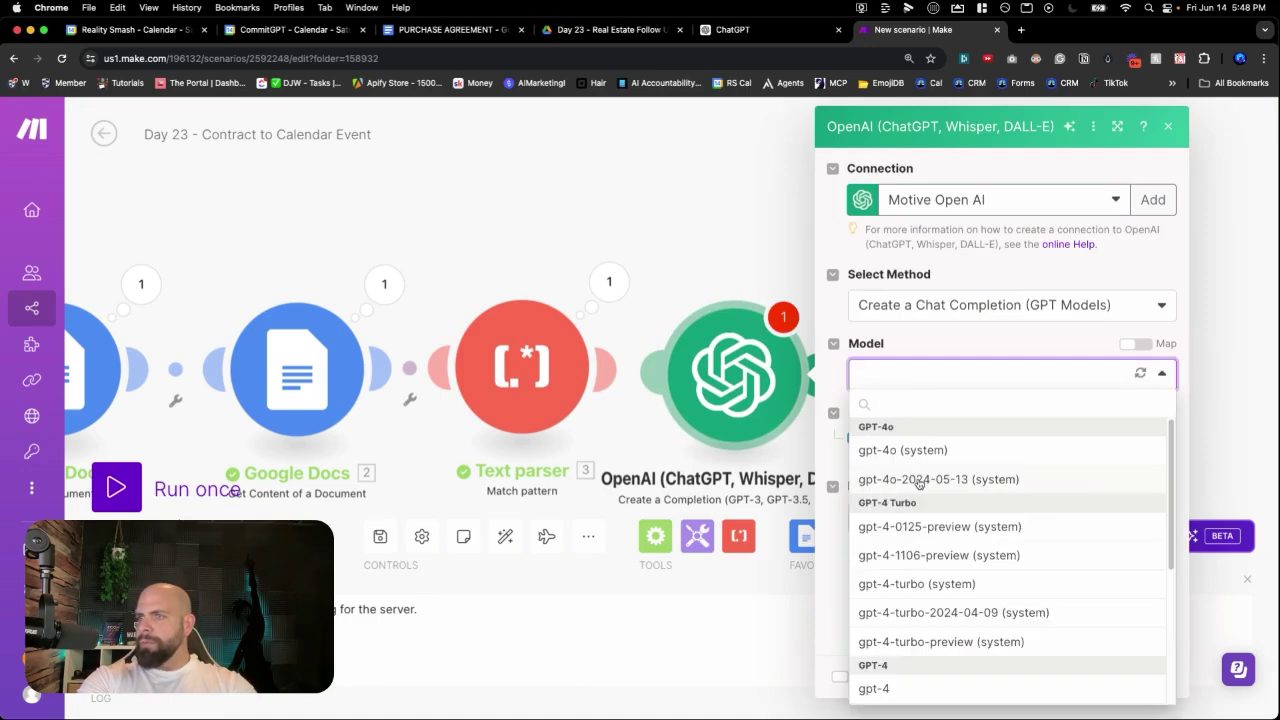
{"action": "left_click", "coordinate": [912, 451]}
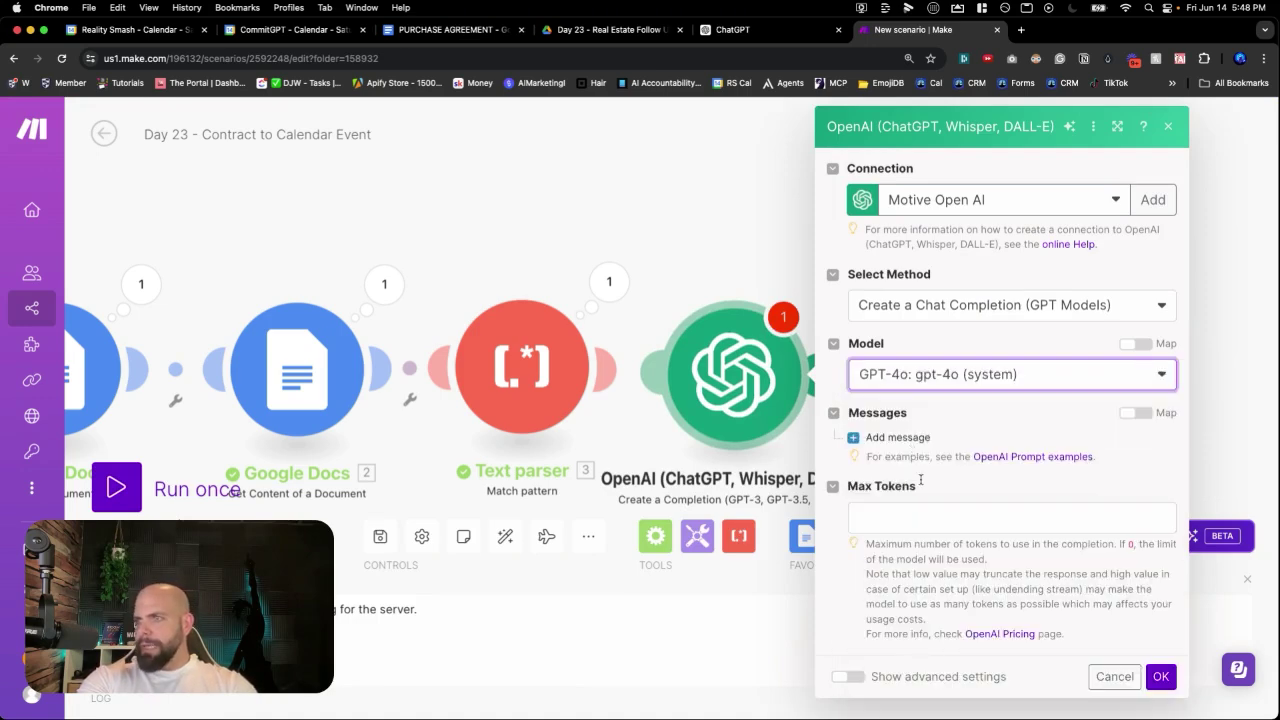
Step: Add a System message telling the assistant to convert the date found in the text to YYYY-MM-DDT08:00:00-07:00, using "17th day of July, 2024" as the example
{"action": "left_click", "coordinate": [890, 437]}
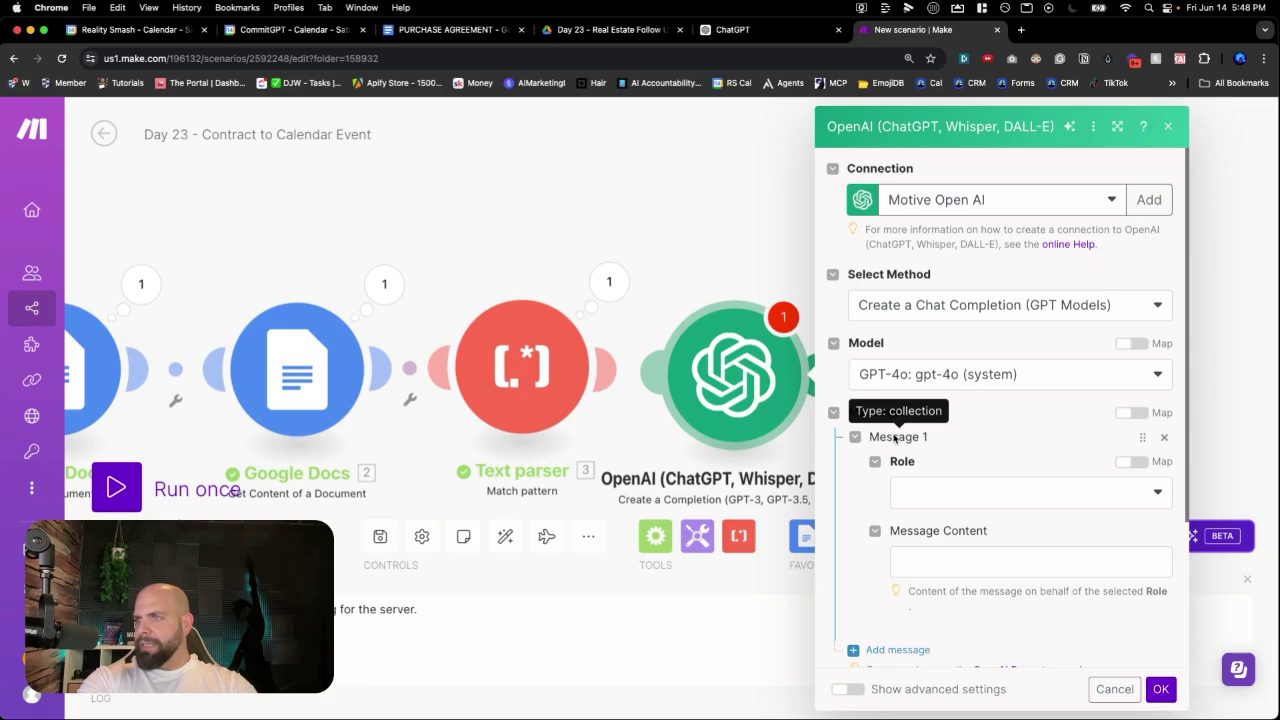
{"action": "left_click", "coordinate": [925, 500]}
{"action": "left_click", "coordinate": [924, 520]}
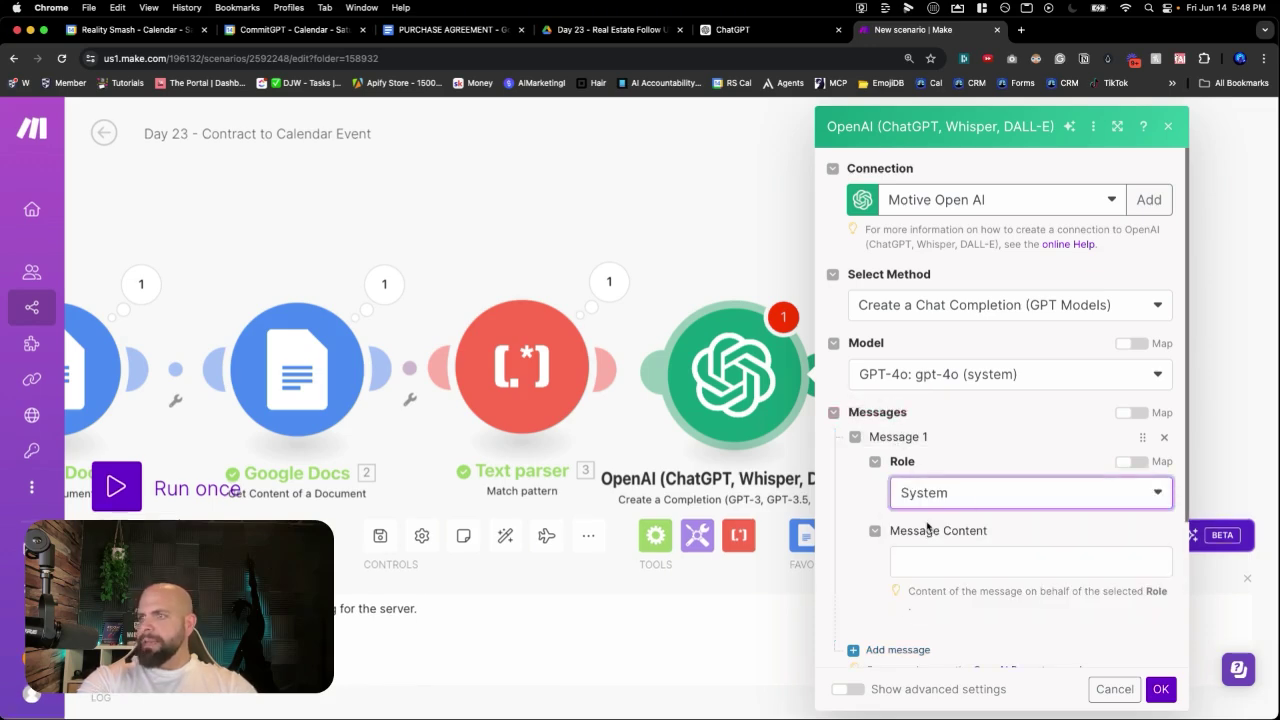
{"action": "scroll", "coordinate": [930, 530], "scroll_direction": "down", "scroll_amount": 3}
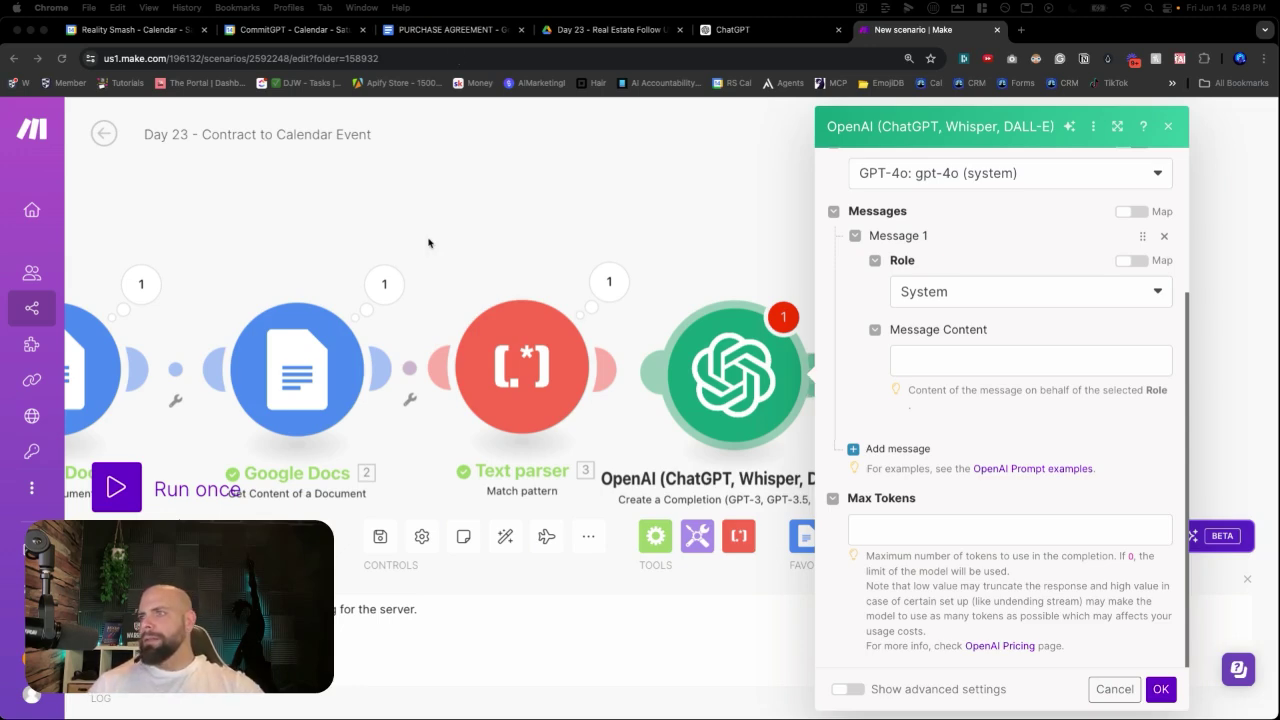
{"action": "left_click", "coordinate": [917, 360]}
{"action": "left_click", "coordinate": [917, 360]}
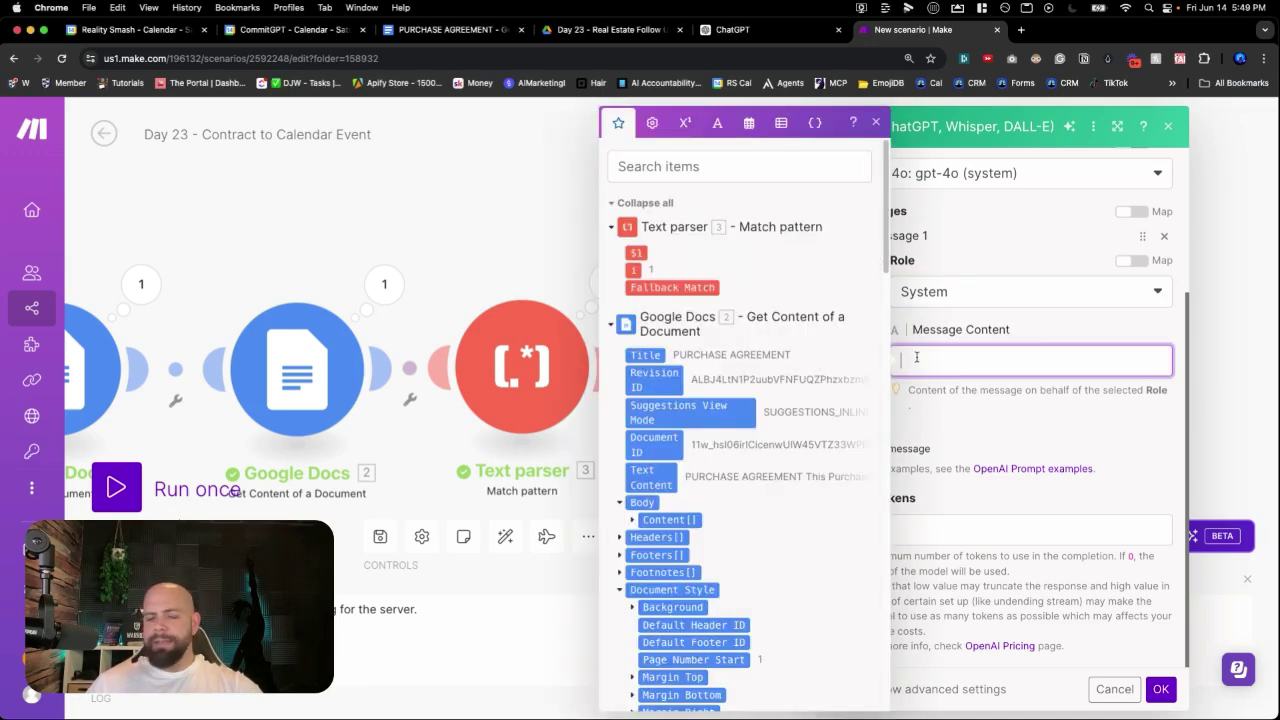
{"action": "type", "text": "You are a help writing assistant  Your job is to pull out the information in the text provided and find the date mentioned then convert it into a new format.  For example of the date is 17th day of July, 2024.  You will turn that into the formate of YYYY-MM-DDT08:00:00-07:00.  So you will turn the date mentioned \"17th day of July, 2024\" into \"2024-07-17T08:00:00-07:00\""}
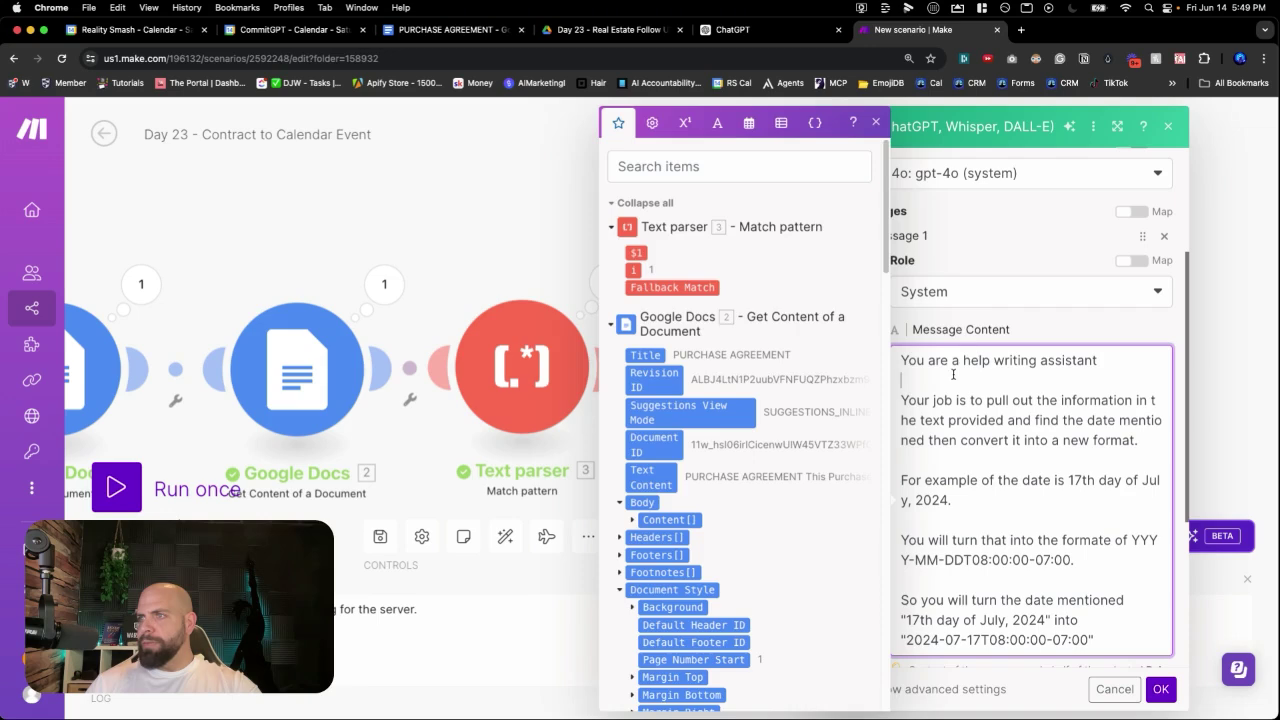
Step: Review the System prompt's example date and the 08:00 time portion of its target format
{"action": "left_click", "coordinate": [970, 365]}
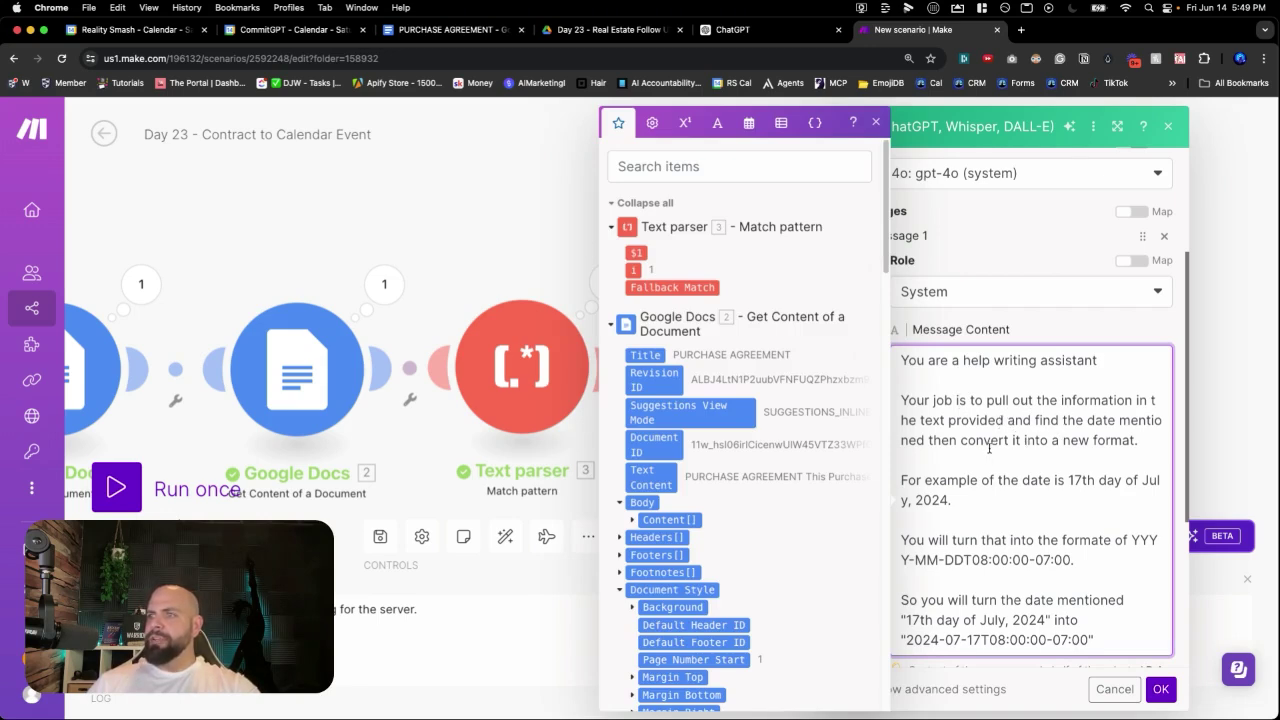
{"action": "left_click", "coordinate": [876, 122]}
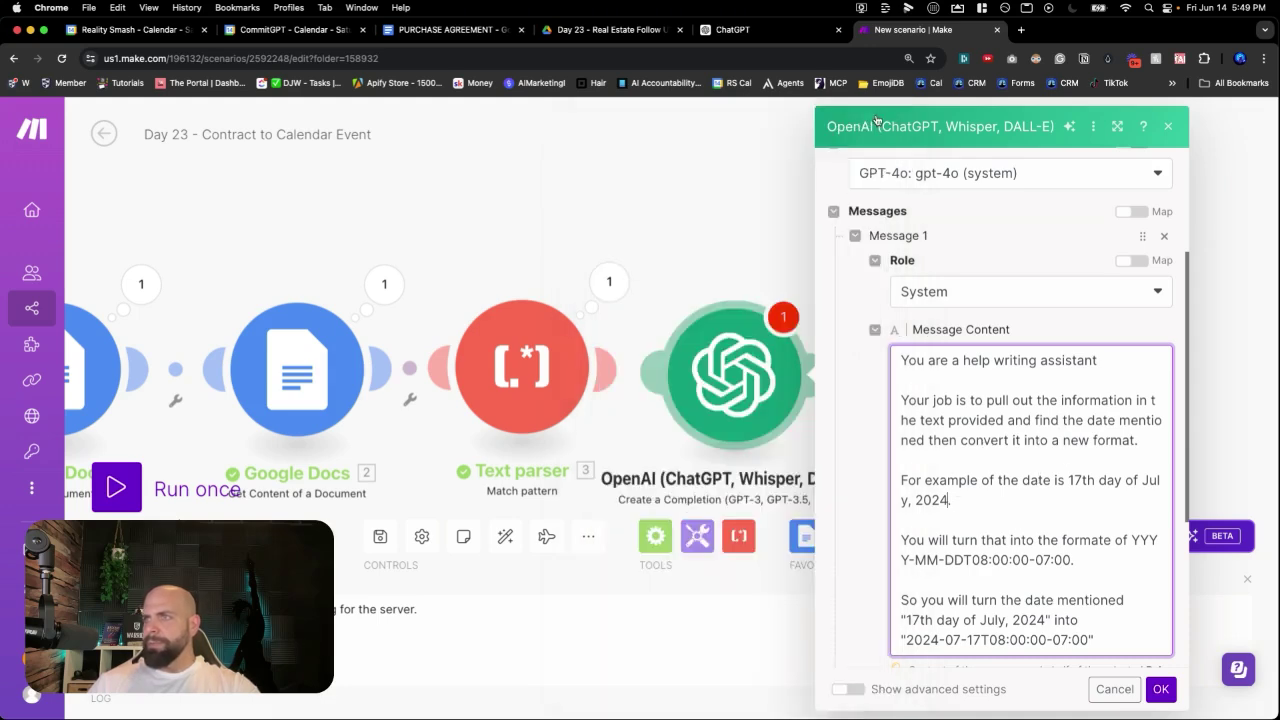
{"action": "left_click", "coordinate": [978, 481], "text": "shift"}
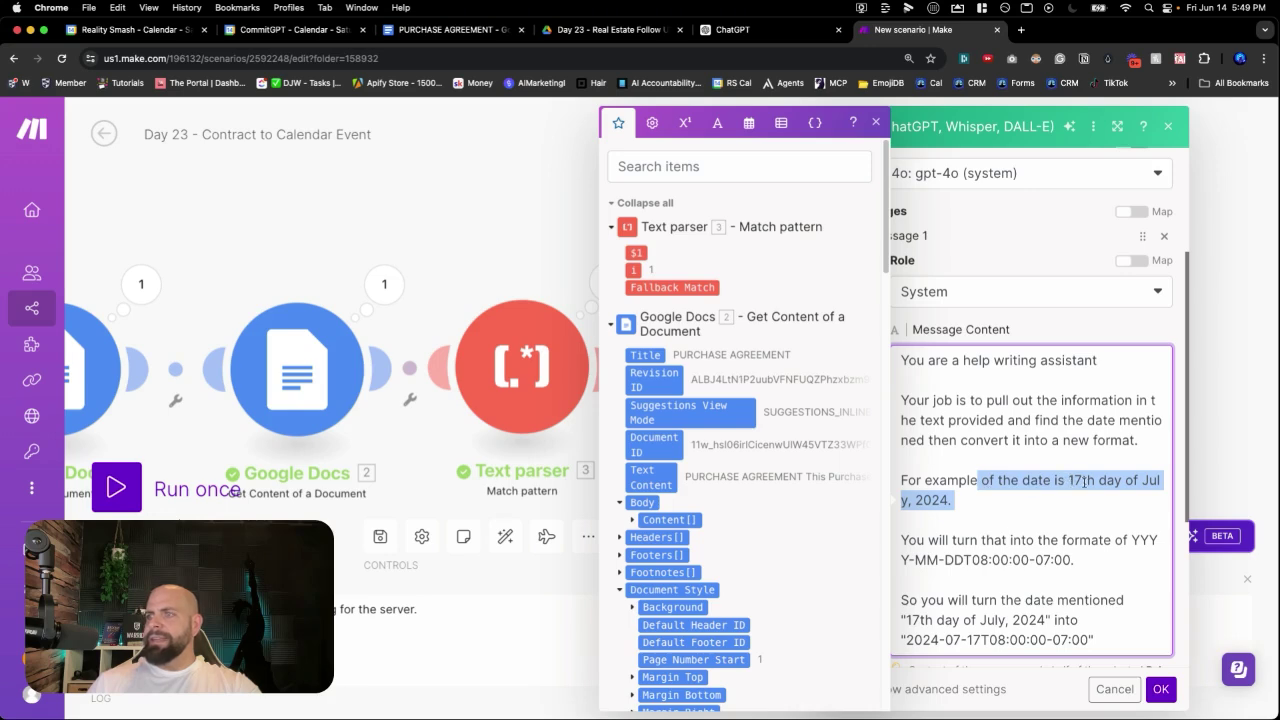
{"action": "left_click", "coordinate": [960, 502]}
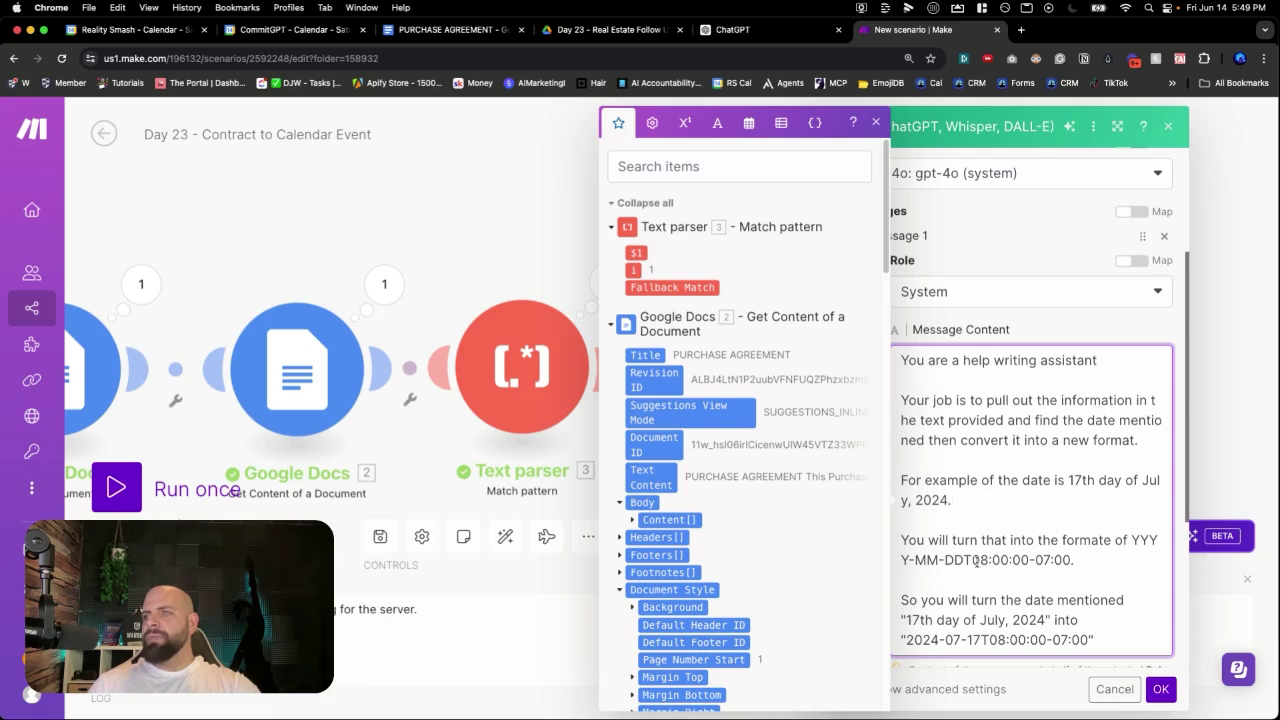
{"action": "left_click_drag", "start_coordinate": [977, 560], "coordinate": [1007, 562]}
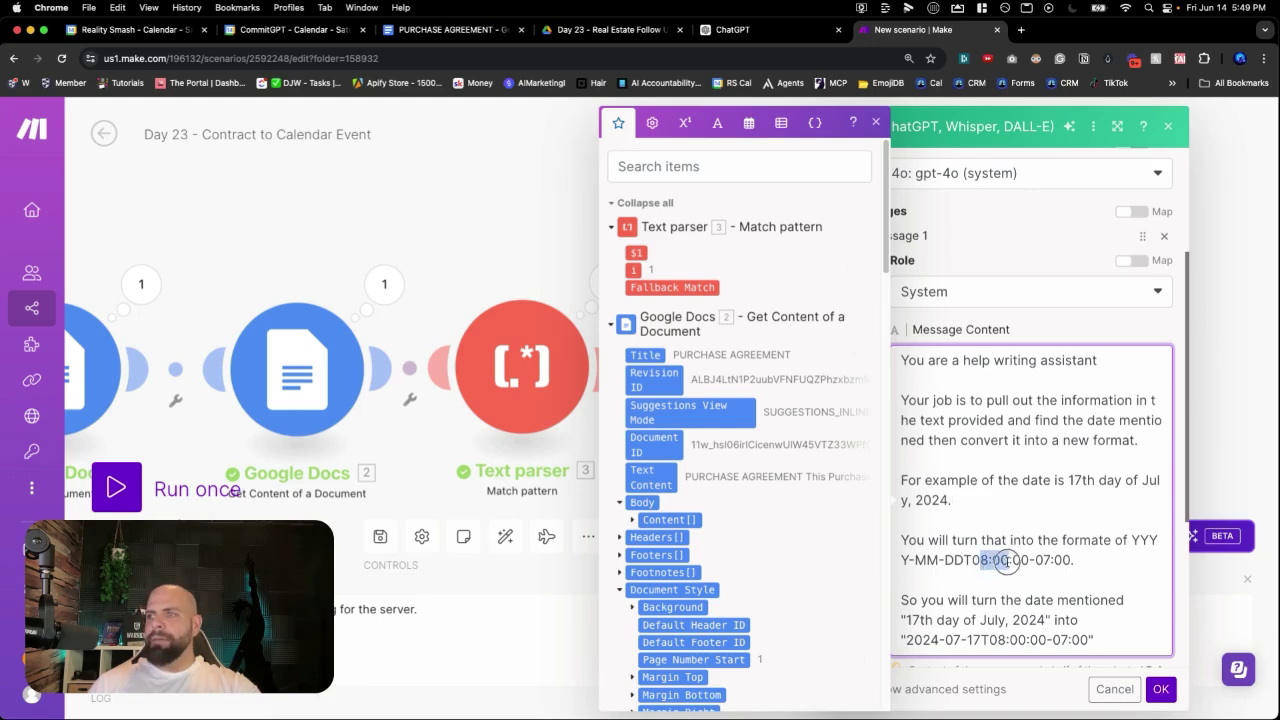
Step: Examine the seconds and -07:00 offset in the System prompt's target format, and its closing example that converts "17th day of July, 2024"
{"action": "left_click", "coordinate": [1006, 561]}
{"action": "left_click_drag", "start_coordinate": [1014, 560], "coordinate": [1072, 563]}
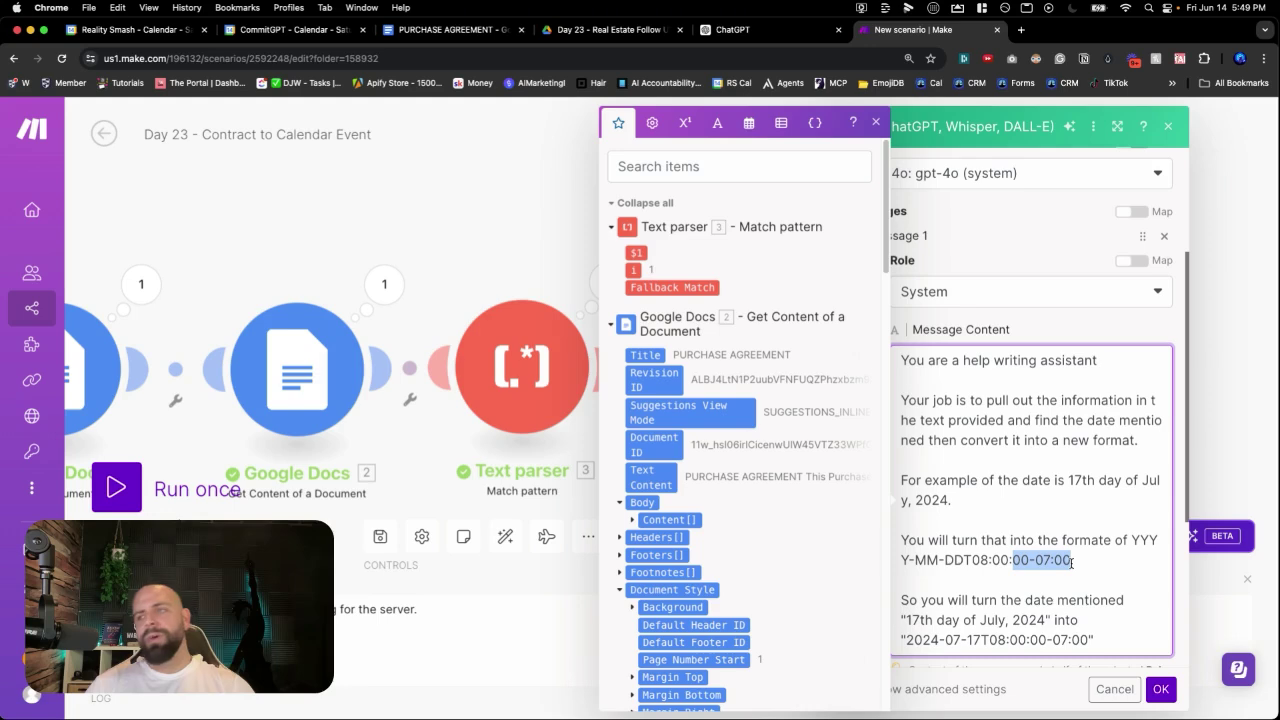
{"action": "left_click", "coordinate": [1073, 562]}
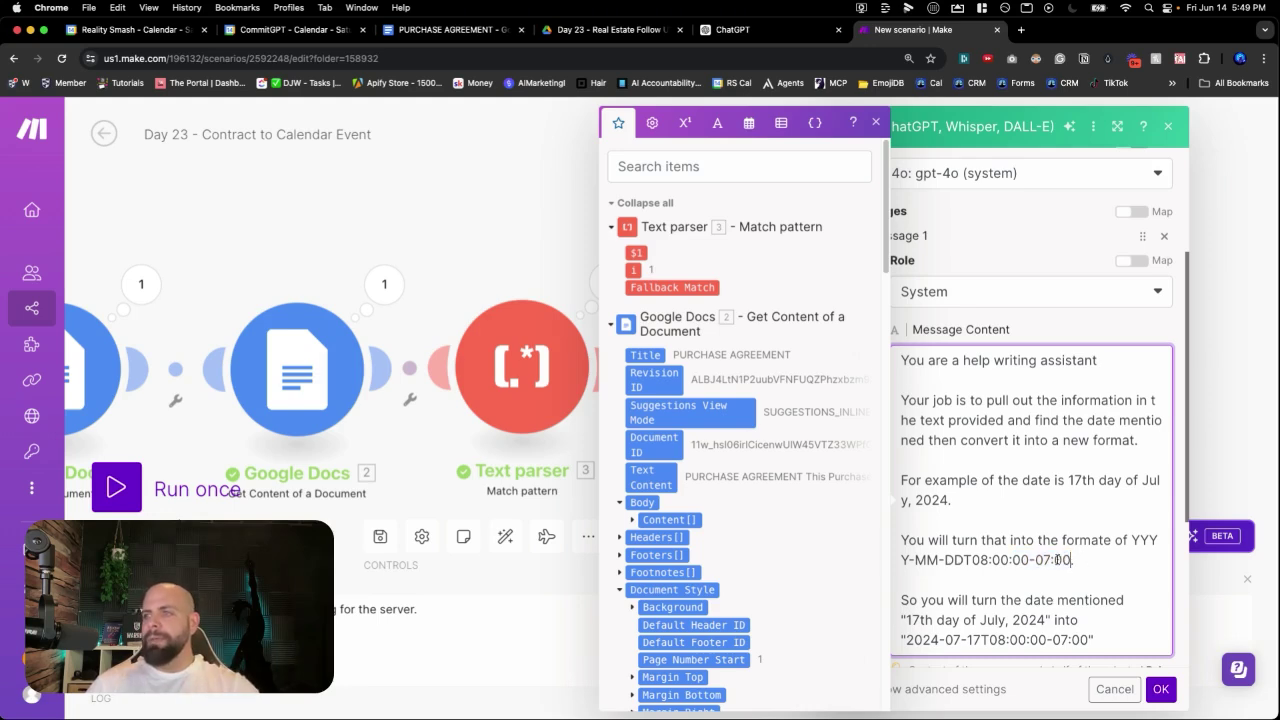
{"action": "left_click_drag", "start_coordinate": [1033, 560], "coordinate": [1078, 561]}
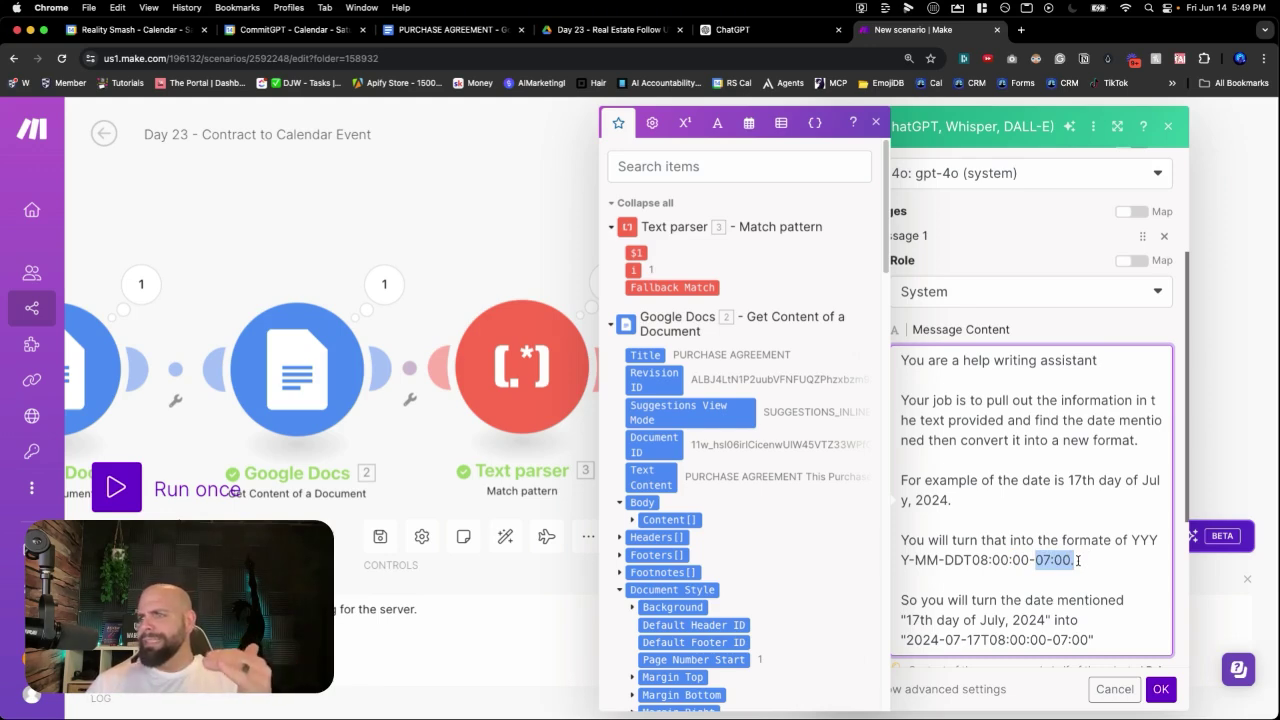
{"action": "left_click", "coordinate": [1027, 560]}
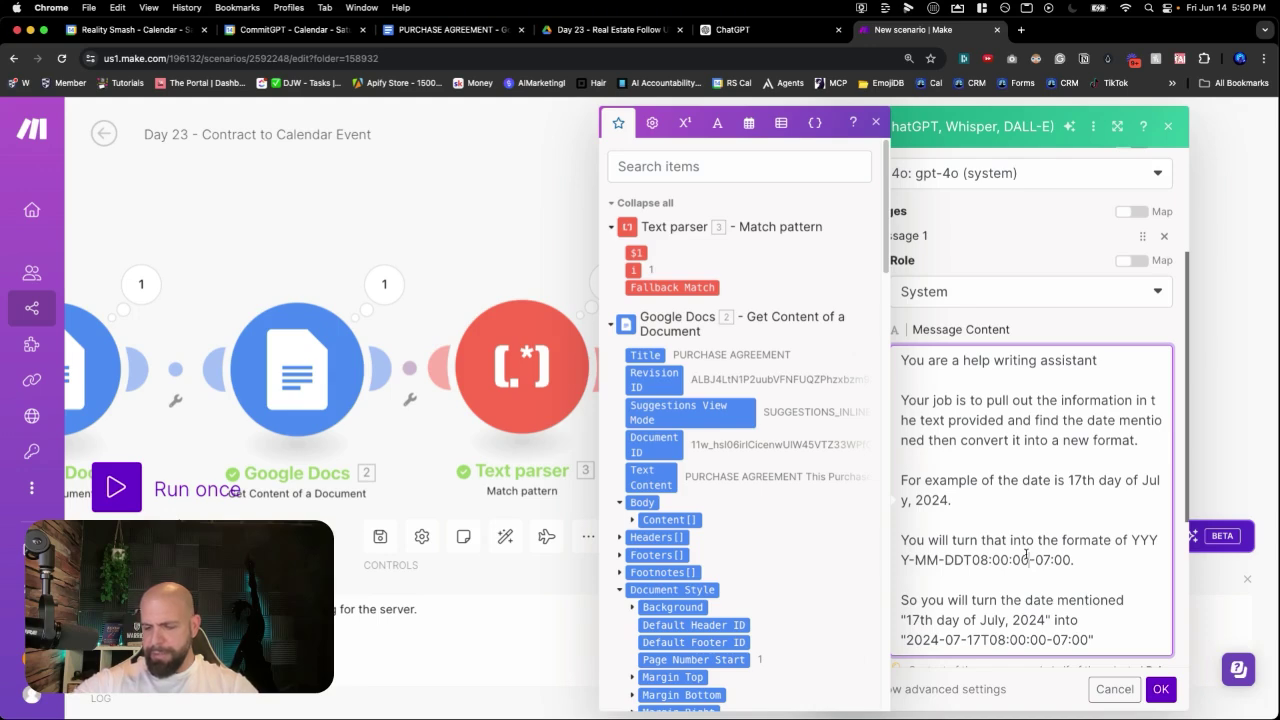
{"action": "scroll", "coordinate": [1027, 557], "scroll_direction": "down", "scroll_amount": 1}
{"action": "triple_click", "coordinate": [984, 577]}
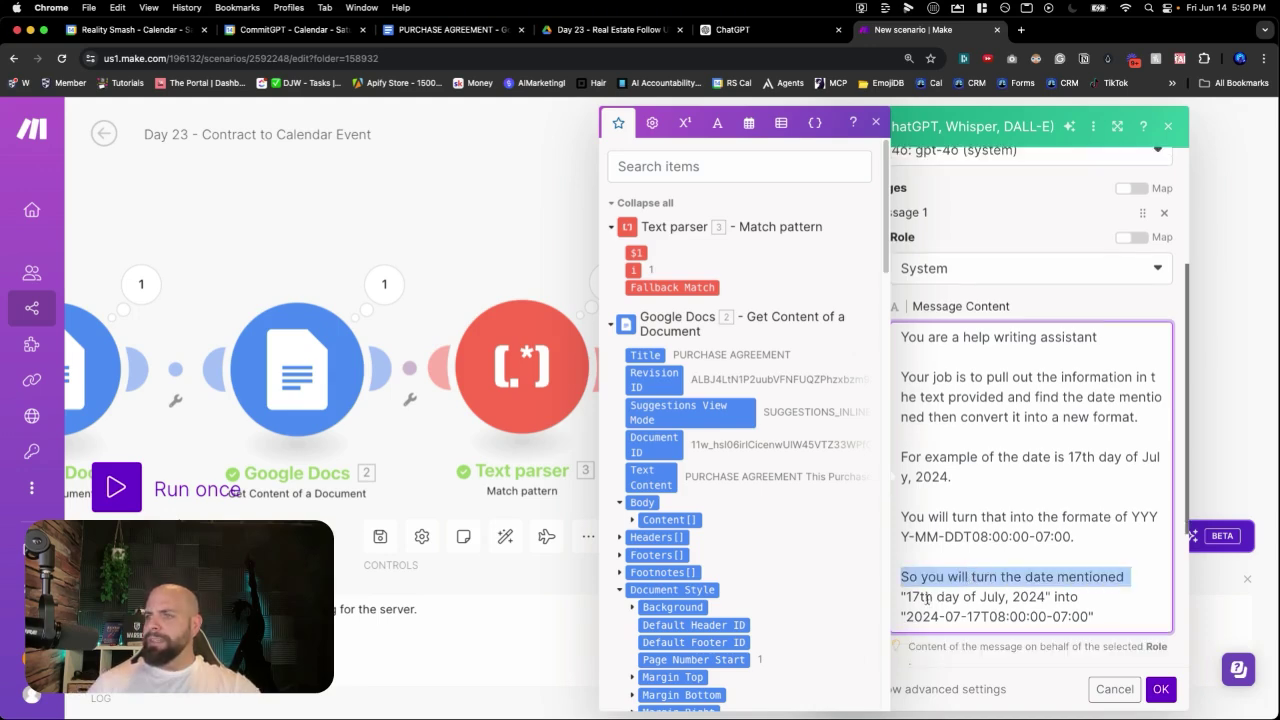
{"action": "left_click_drag", "start_coordinate": [908, 598], "coordinate": [1053, 592]}
{"action": "left_click", "coordinate": [1030, 597]}
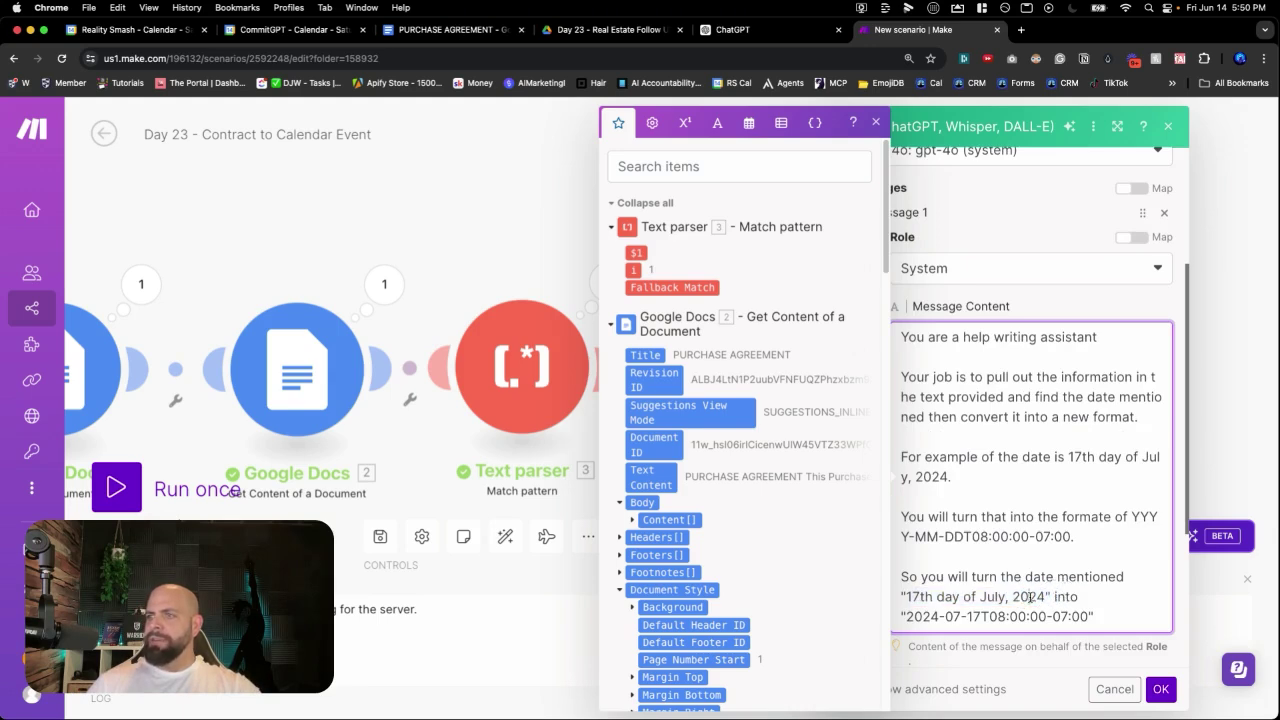
{"action": "scroll", "coordinate": [1047, 597], "scroll_direction": "down", "scroll_amount": 1}
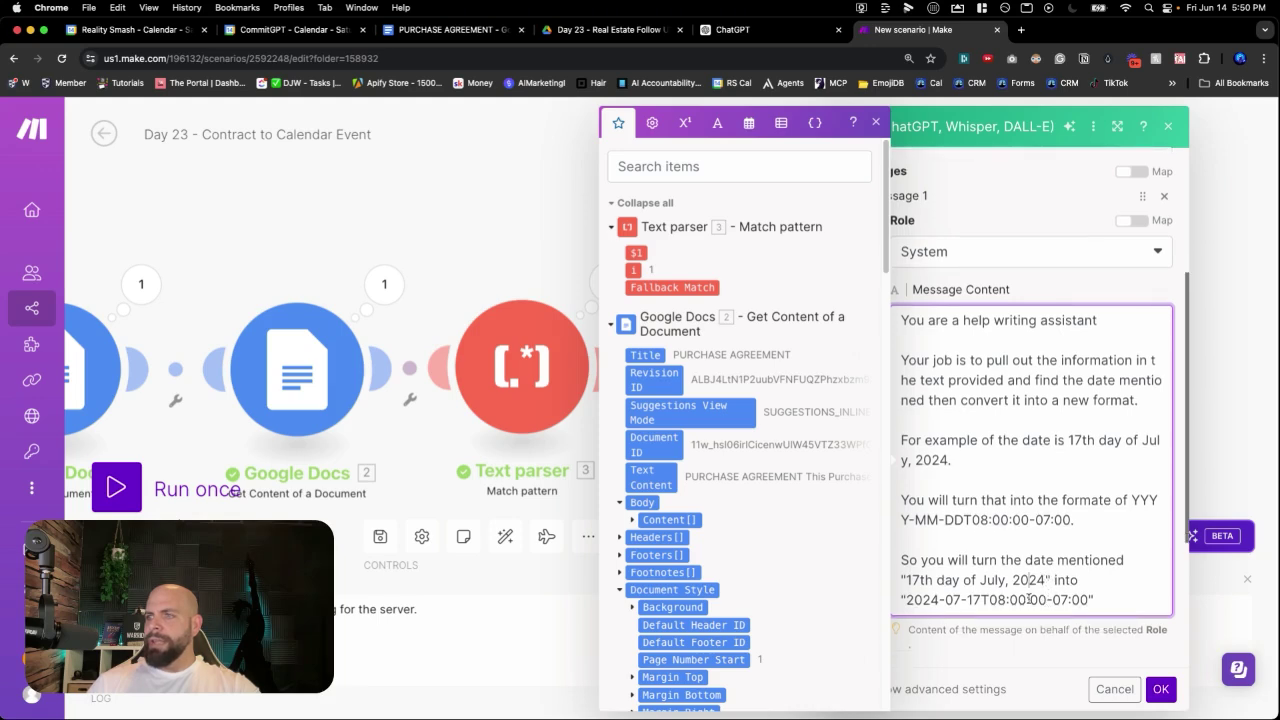
{"action": "left_click_drag", "start_coordinate": [904, 601], "coordinate": [1092, 600]}
Step: Try 06 and 09 as the hour in the System prompt's example timestamp, and set it back to 08
{"action": "left_click", "coordinate": [960, 598]}
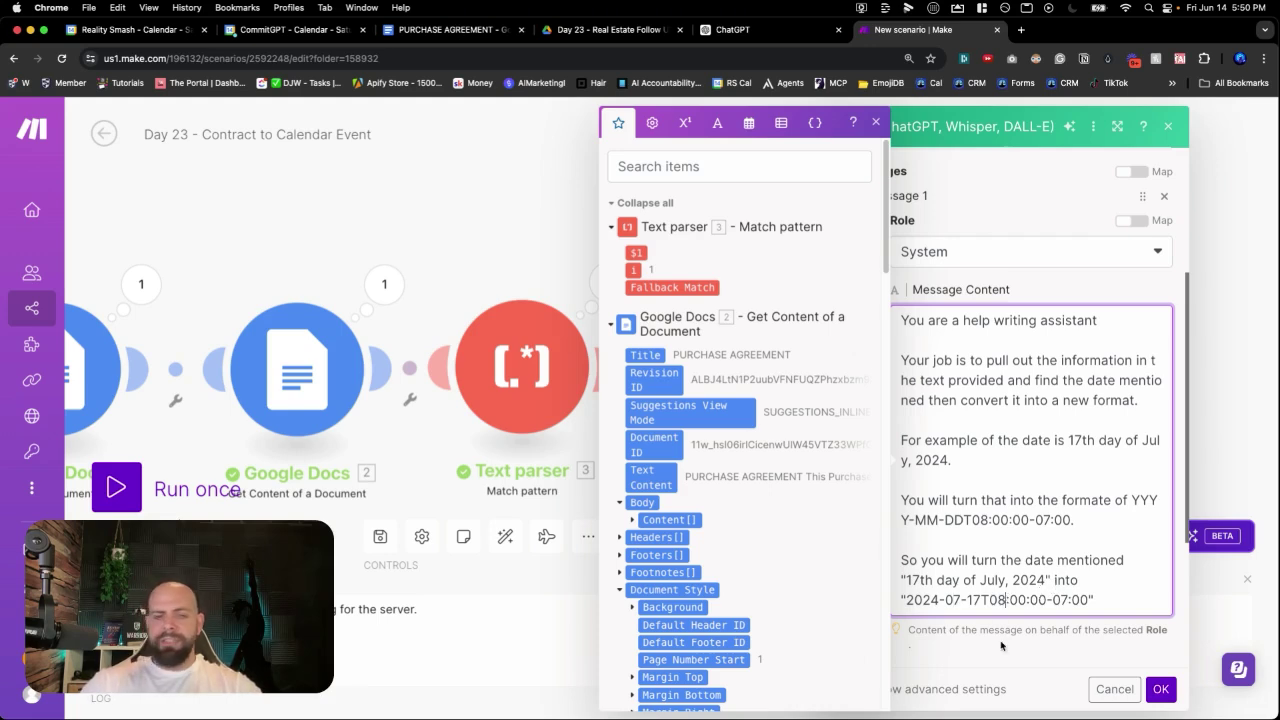
{"action": "key", "text": "BackSpace"}
{"action": "type", "text": "6"}
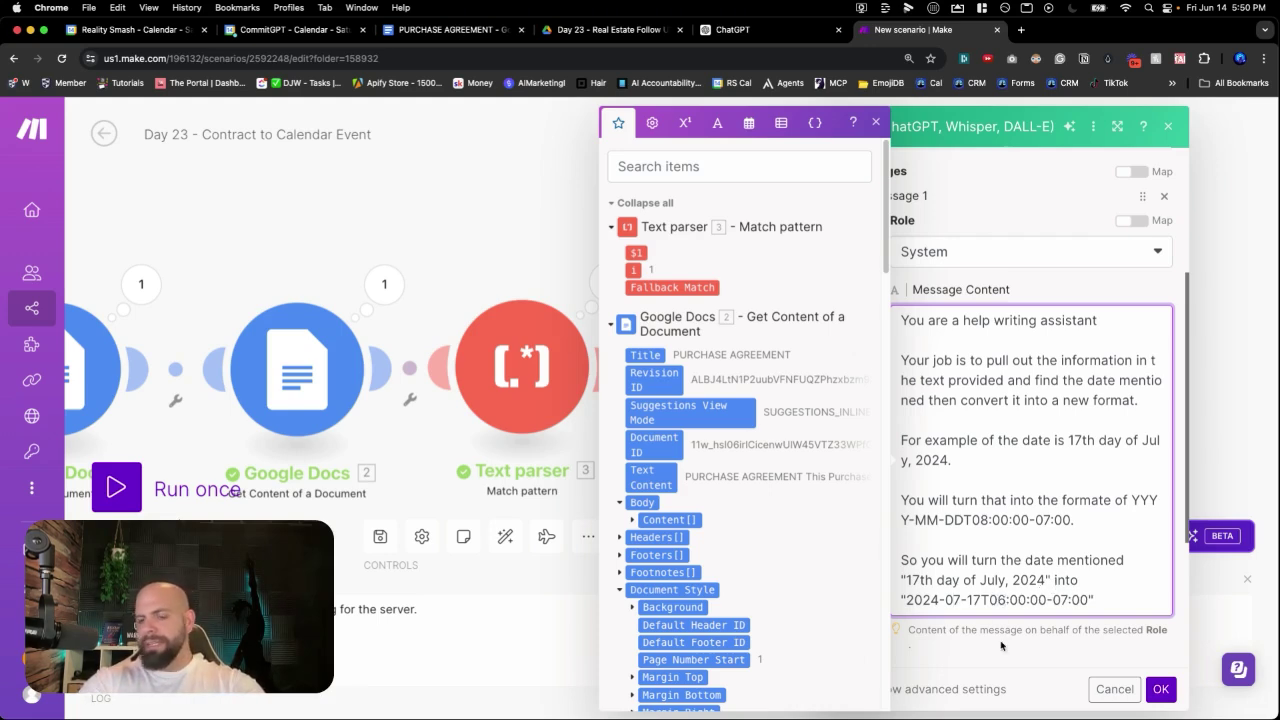
{"action": "key", "text": "BackSpace"}
{"action": "type", "text": "9"}
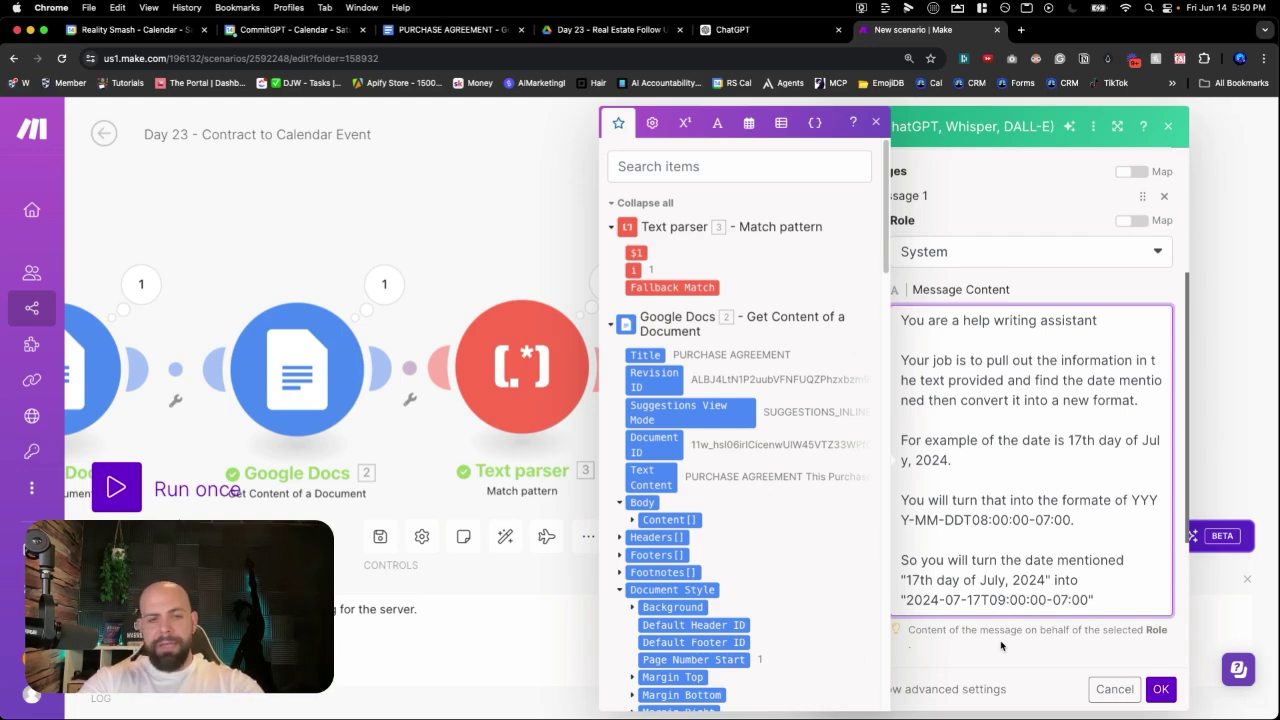
{"action": "key", "text": "BackSpace"}
{"action": "type", "text": "8"}
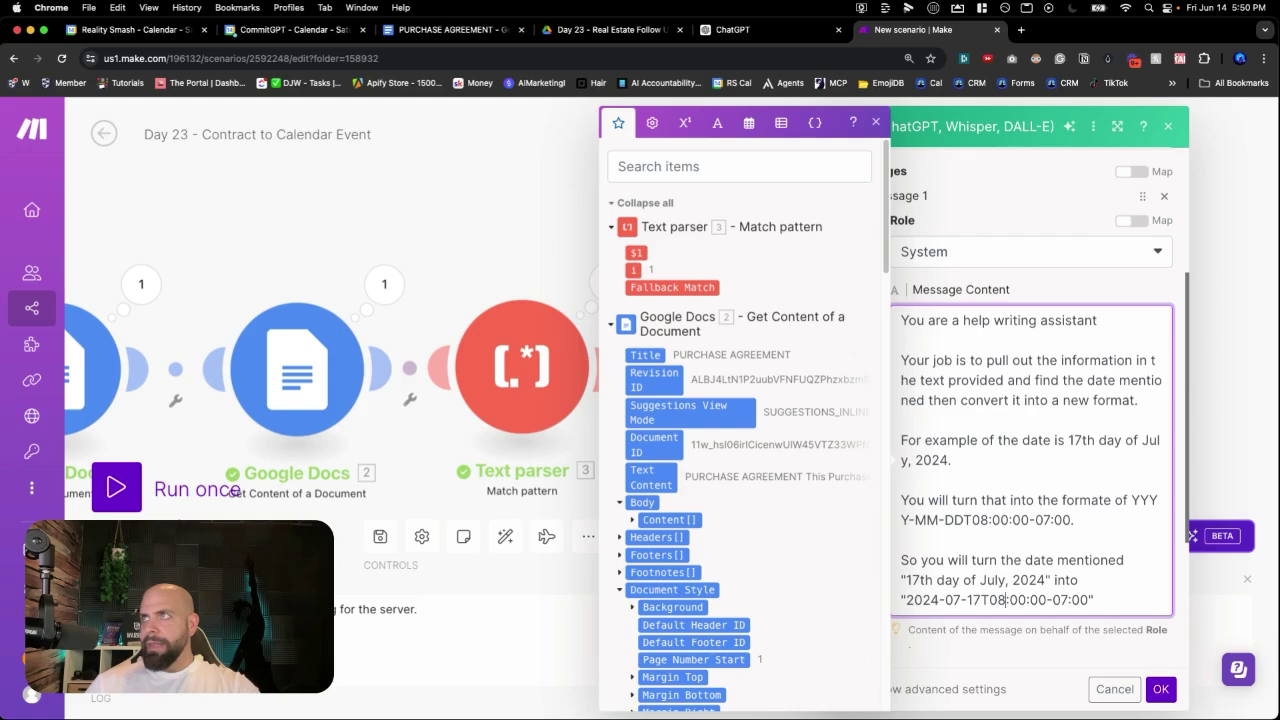
Step: Add a second message to the OpenAI module with the User role
{"action": "left_click", "coordinate": [943, 655]}
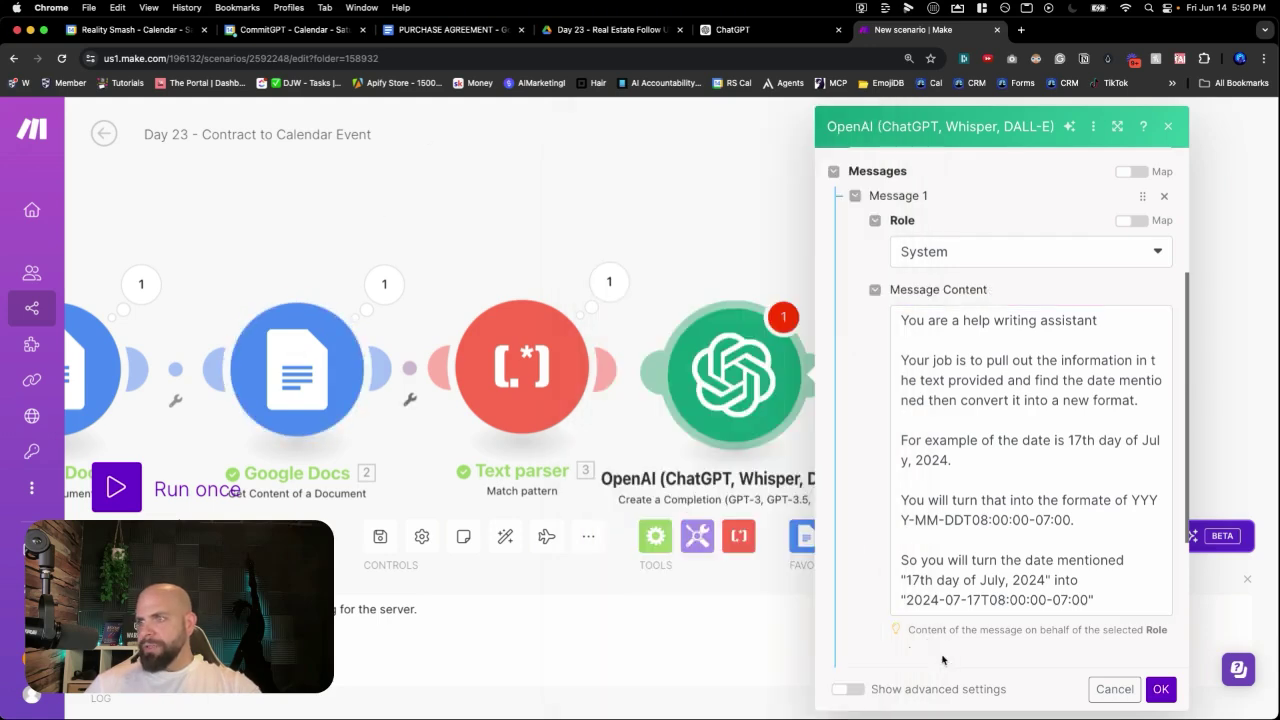
{"action": "scroll", "coordinate": [943, 640], "scroll_direction": "down", "scroll_amount": 5}
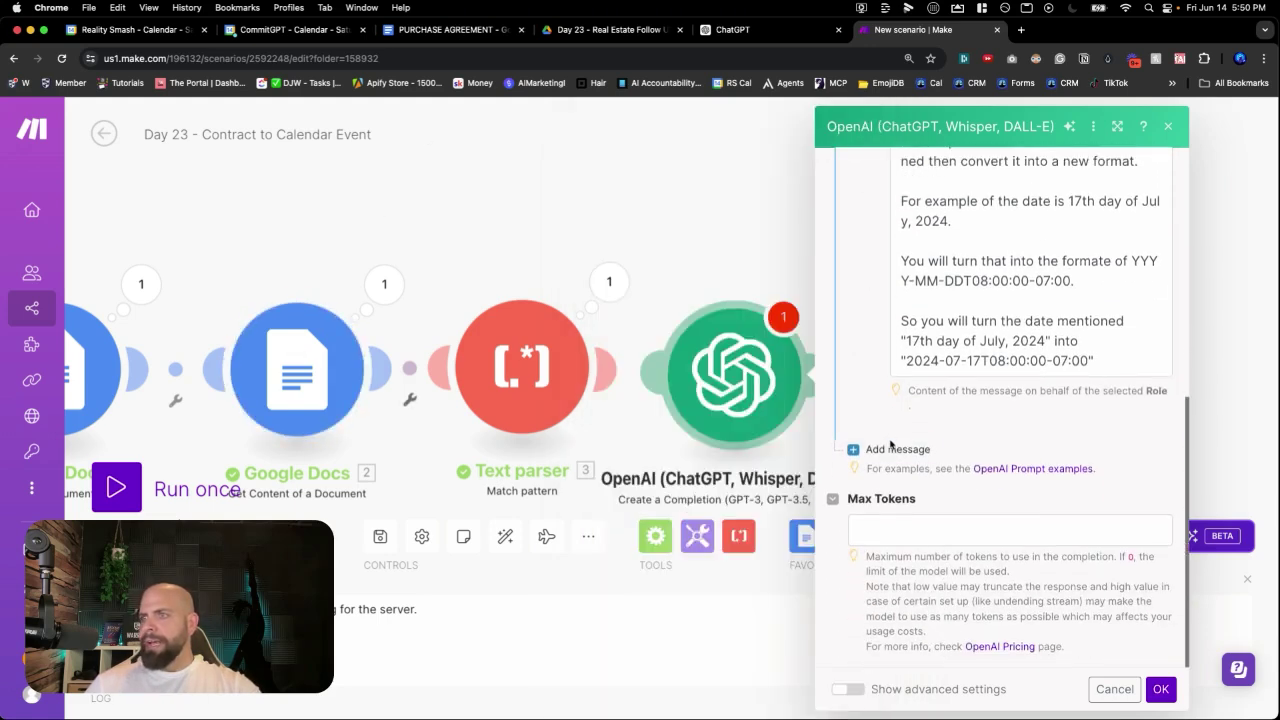
{"action": "left_click", "coordinate": [890, 447]}
{"action": "scroll", "coordinate": [890, 440], "scroll_direction": "down", "scroll_amount": 1}
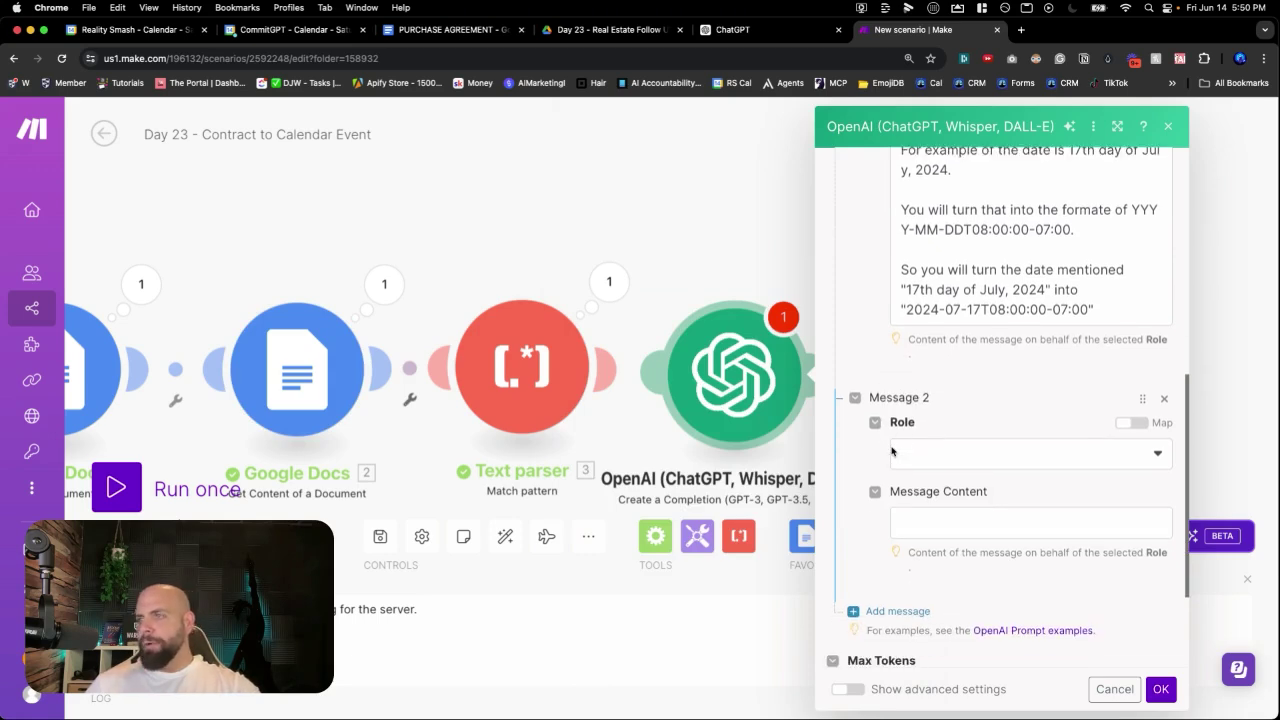
{"action": "left_click", "coordinate": [924, 456]}
{"action": "left_click", "coordinate": [927, 509]}
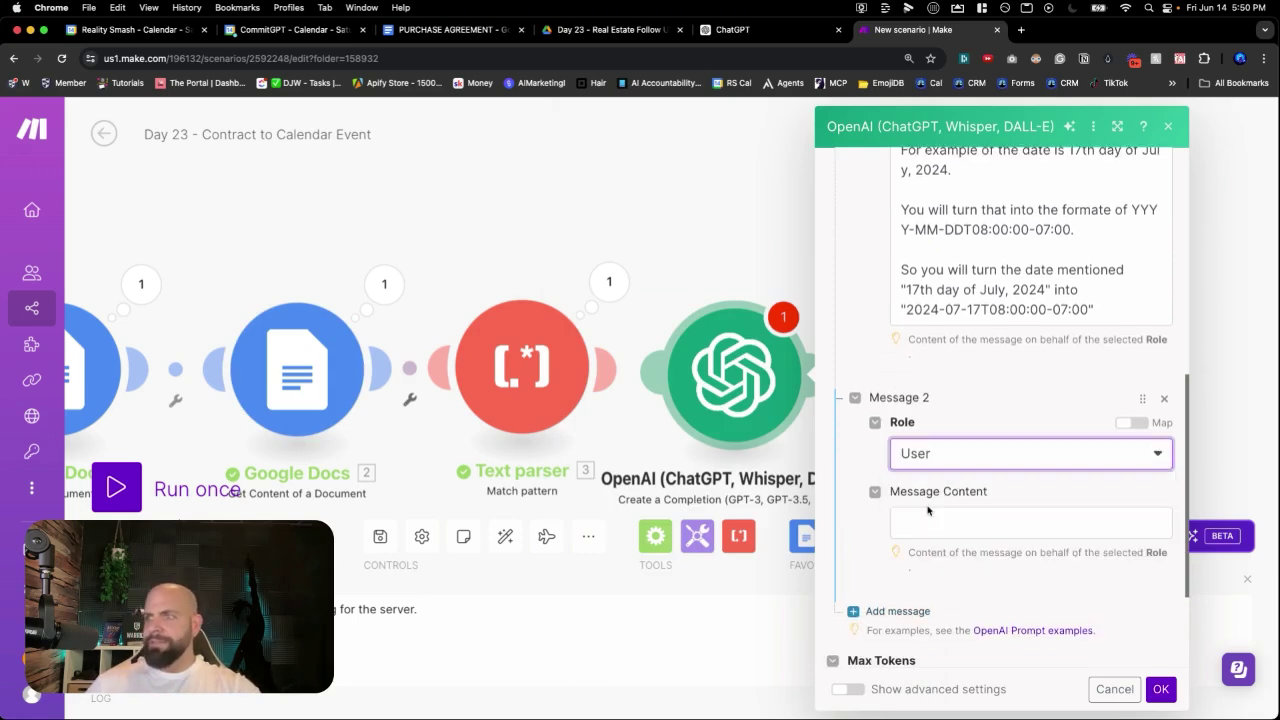
Step: Fill the User message with the full clause "The closing of the sale shall take place on the 20th day of July, 2025..." through "parties in writing."
{"action": "scroll", "coordinate": [930, 515], "scroll_direction": "down", "scroll_amount": 1}
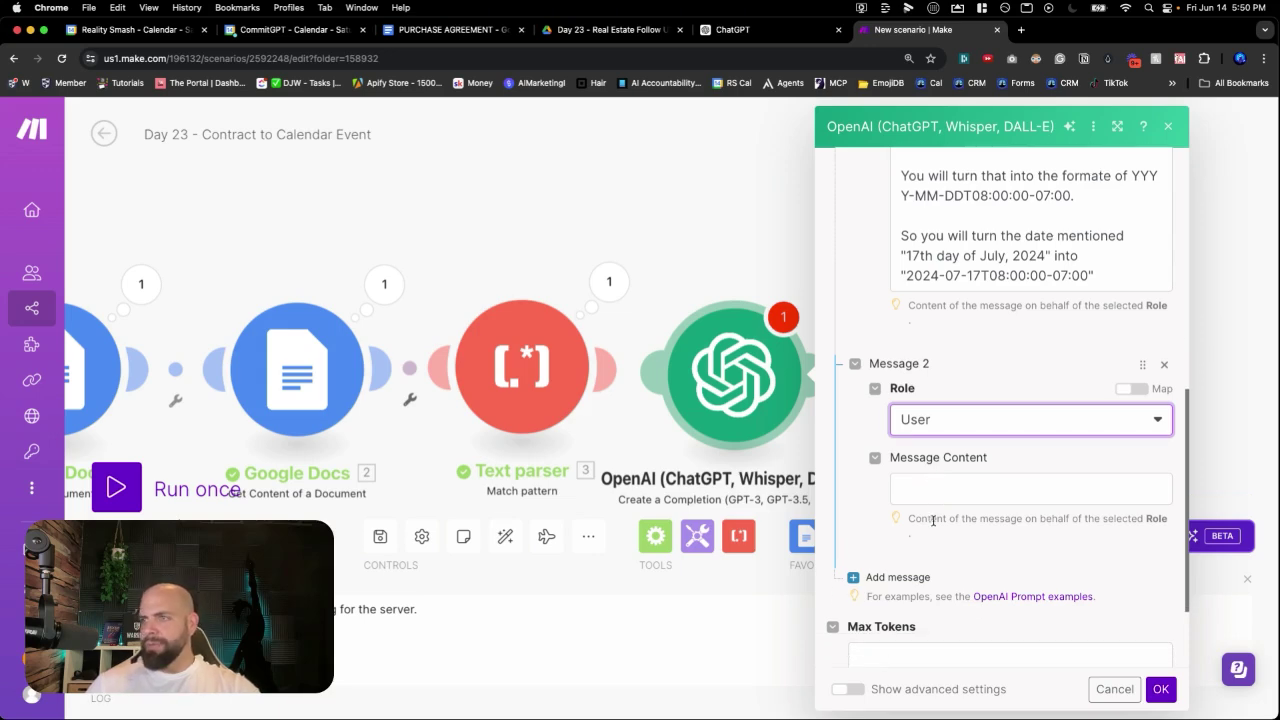
{"action": "left_click", "coordinate": [992, 495]}
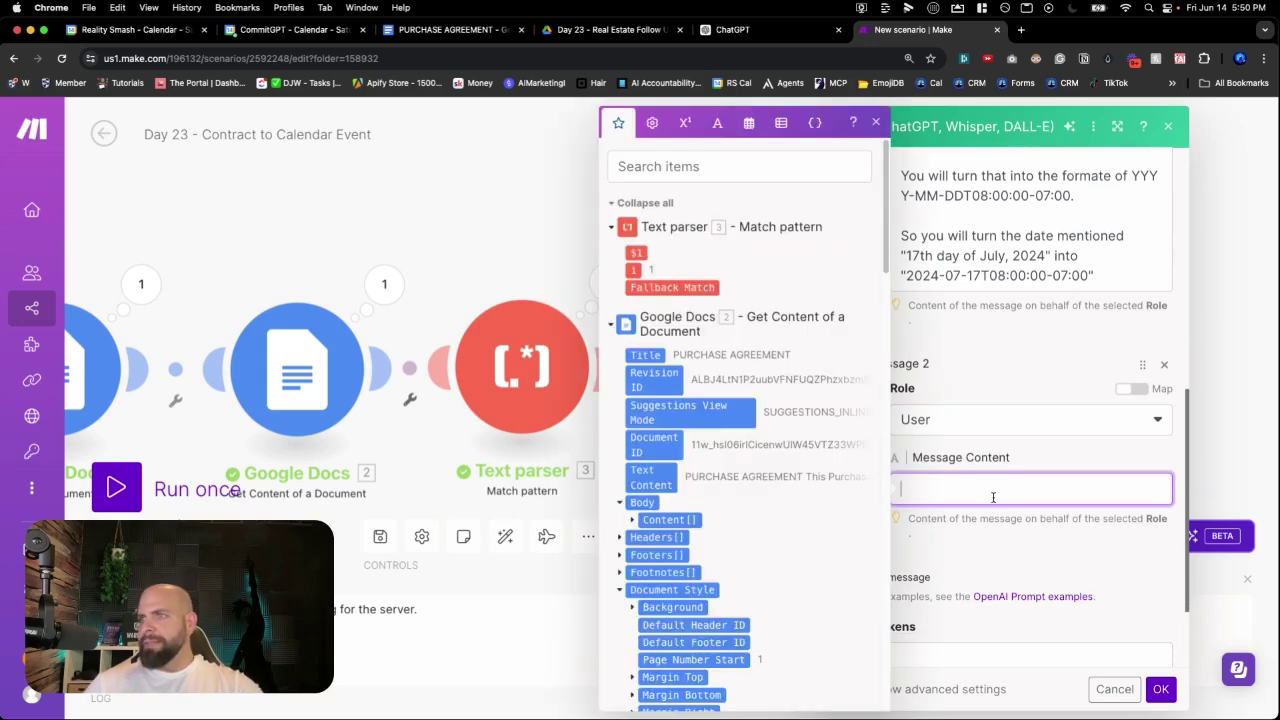
{"action": "key", "text": "Escape"}
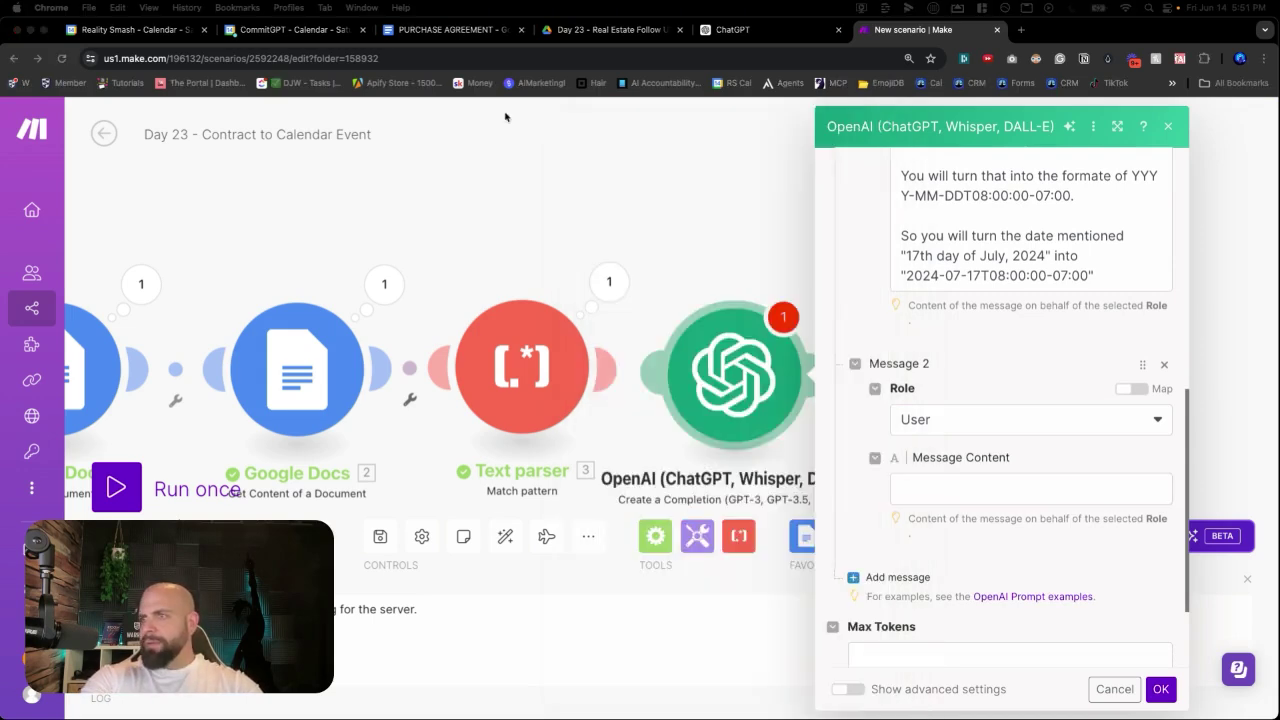
{"action": "left_click", "coordinate": [965, 500]}
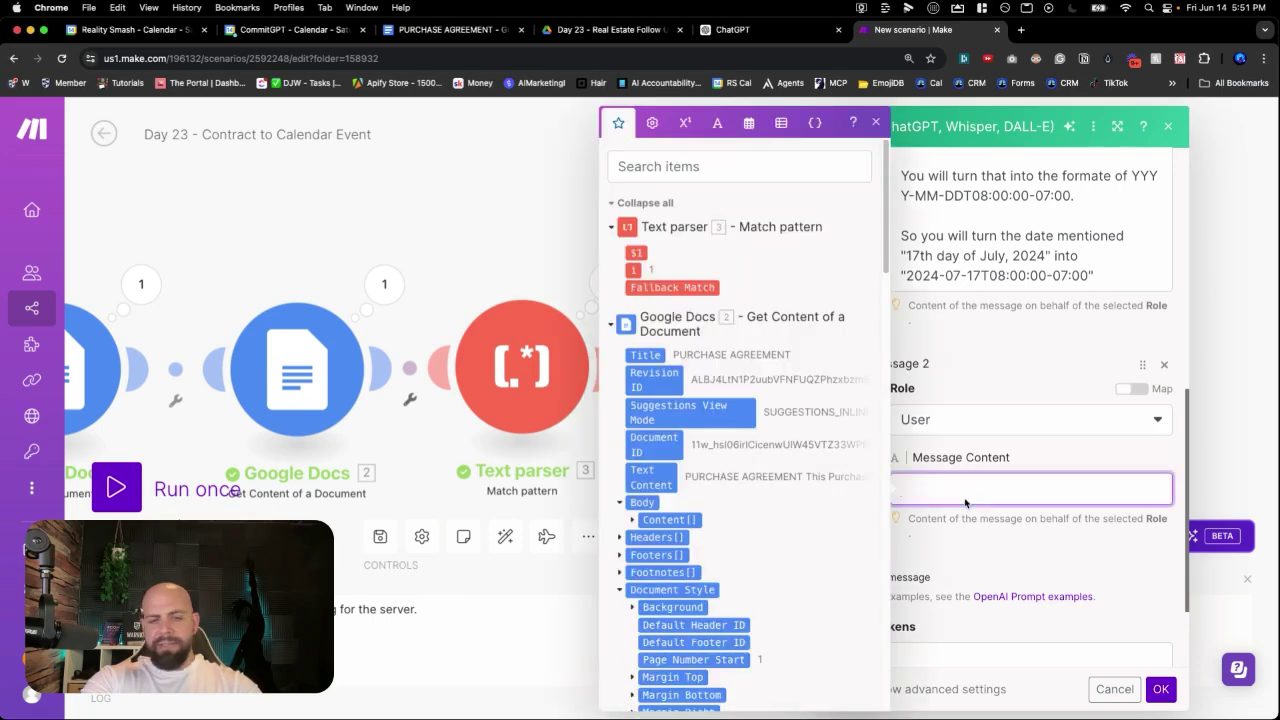
{"action": "type", "text": "The closing of the sale shall take place on the 20th day of July, 2025, or such other date as mutually agreed upon by the parties in writing."}
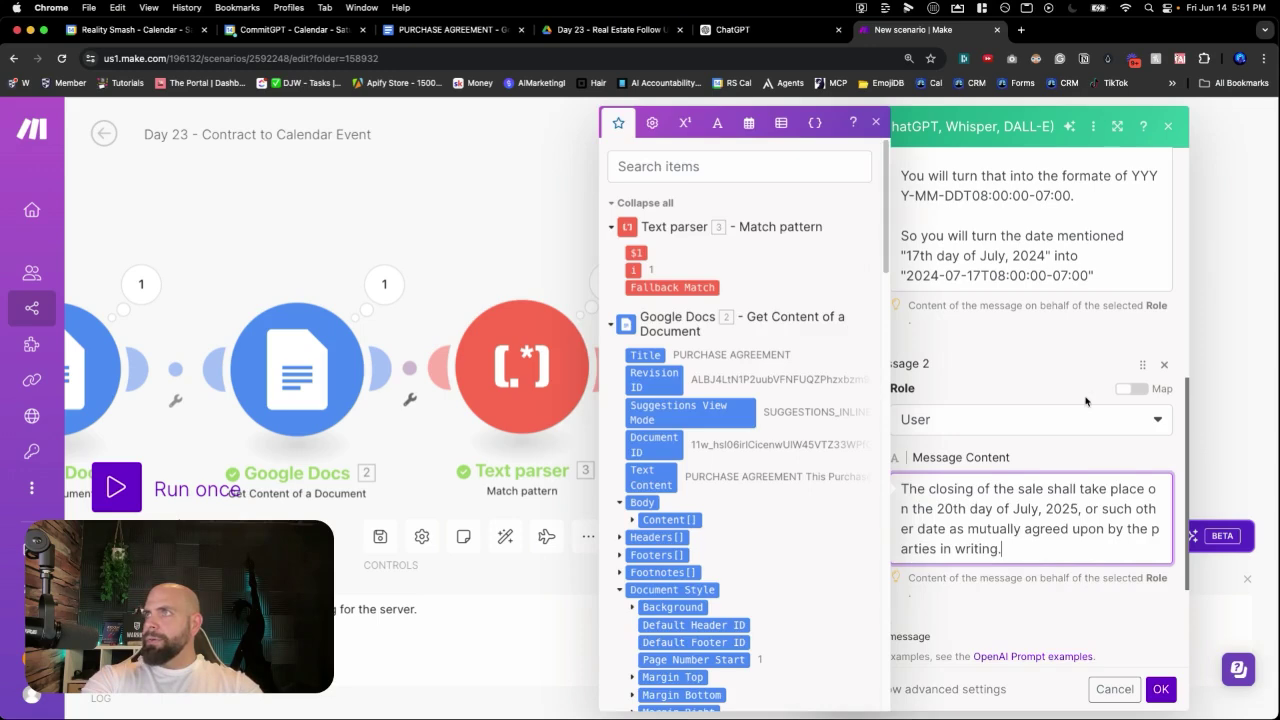
{"action": "left_click", "coordinate": [954, 614]}
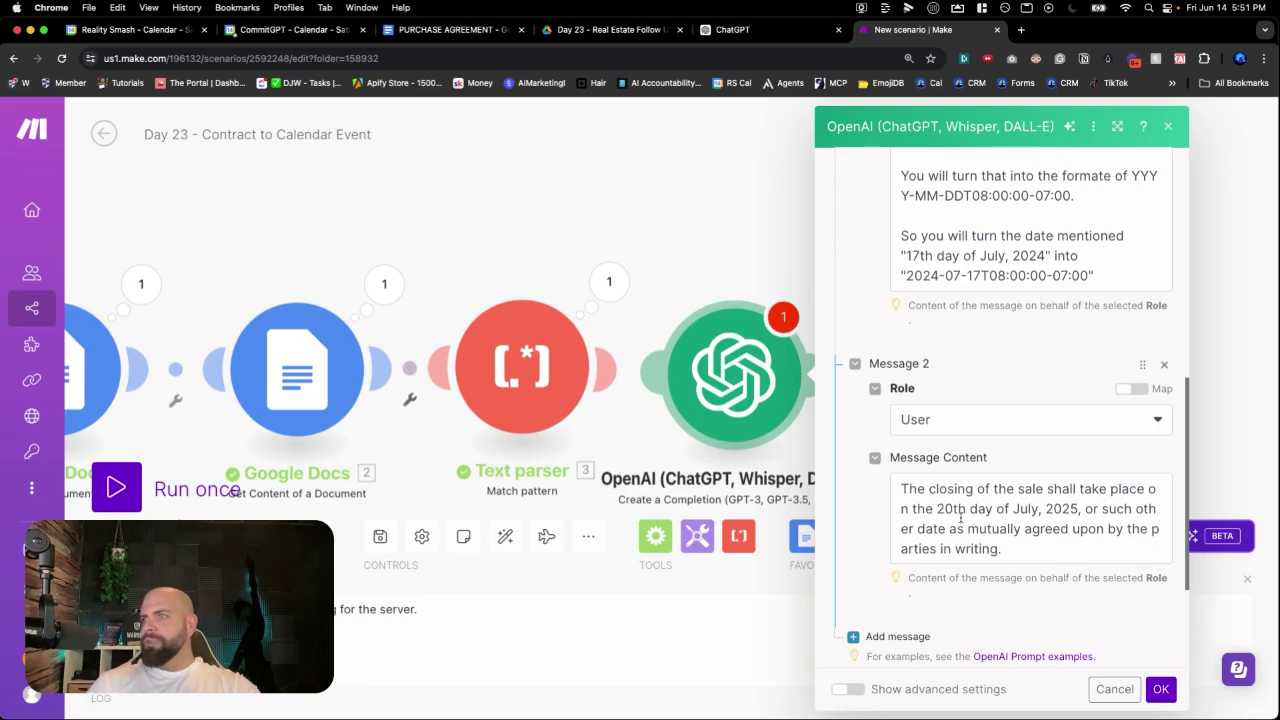
Step: Add a third message to the OpenAI module with the Assistant role
{"action": "scroll", "coordinate": [905, 612], "scroll_direction": "down", "scroll_amount": 2}
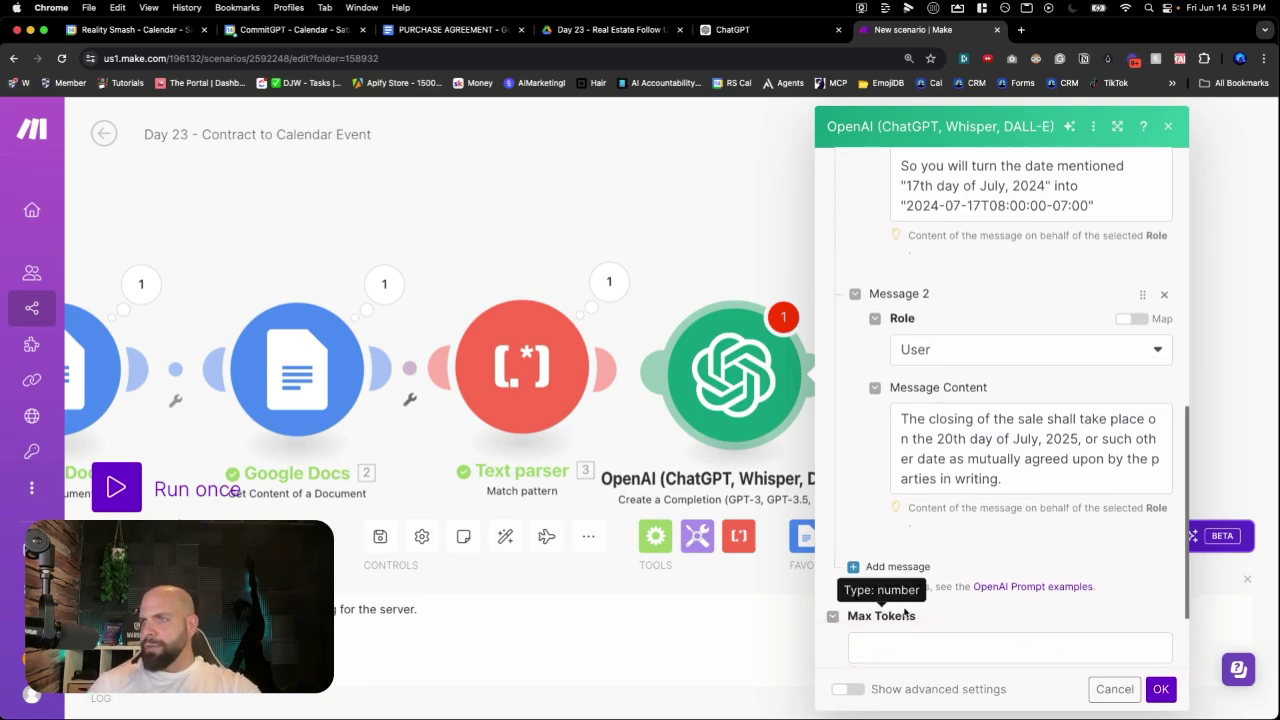
{"action": "left_click", "coordinate": [905, 564]}
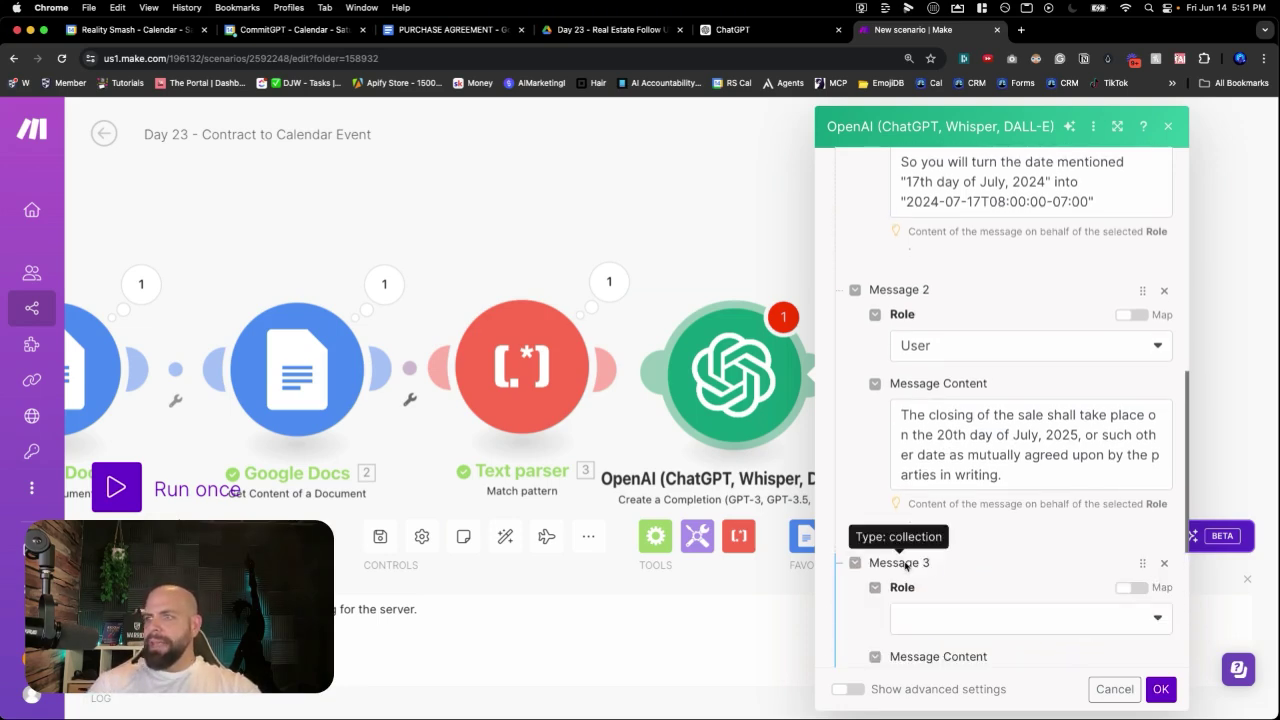
{"action": "left_click", "coordinate": [923, 614]}
{"action": "left_click", "coordinate": [926, 673]}
{"action": "scroll", "coordinate": [928, 620], "scroll_direction": "down", "scroll_amount": 4}
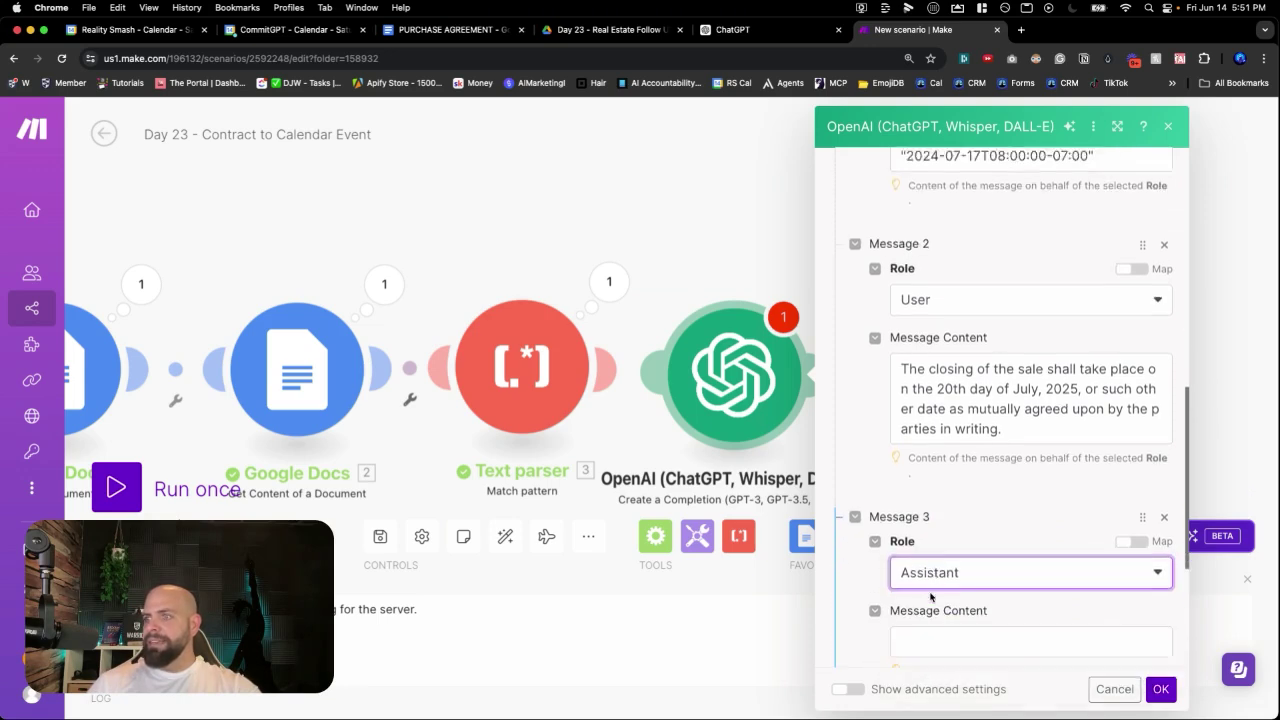
{"action": "scroll", "coordinate": [931, 590], "scroll_direction": "down", "scroll_amount": 1}
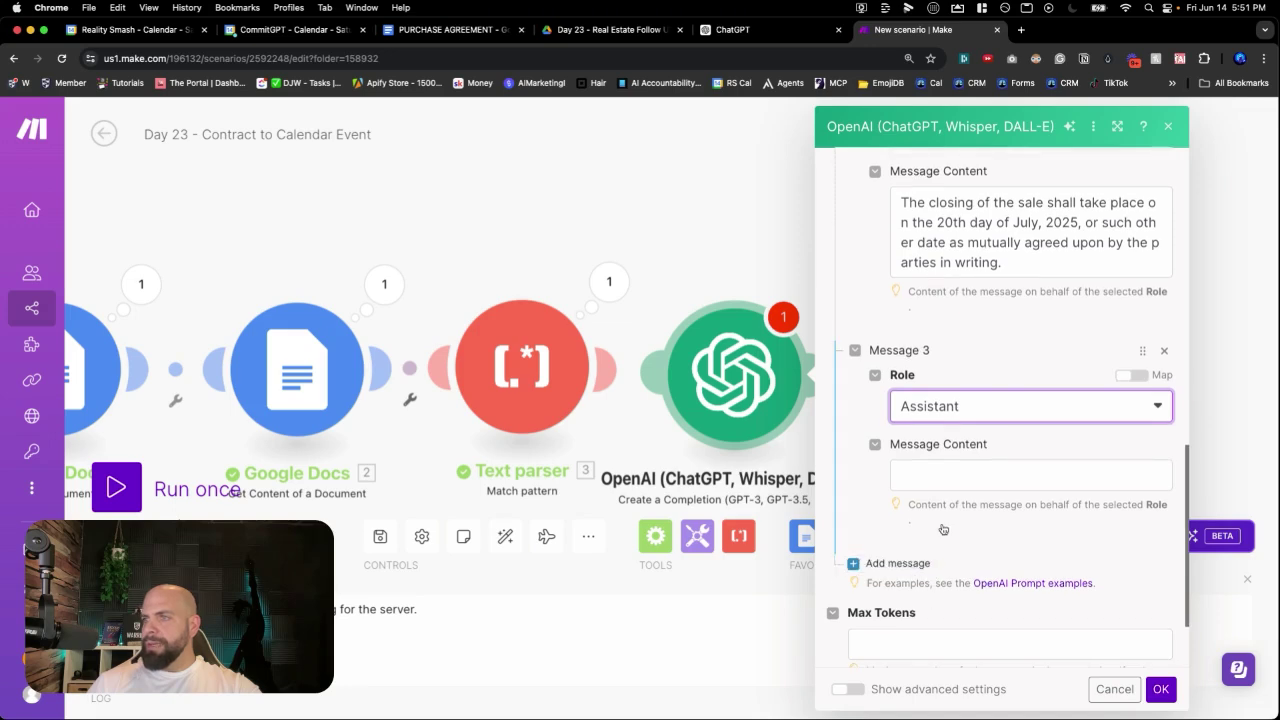
Step: Fill the Assistant message's content with the timestamp 2025-07-20-T08:00-07:00
{"action": "left_click", "coordinate": [1006, 478]}
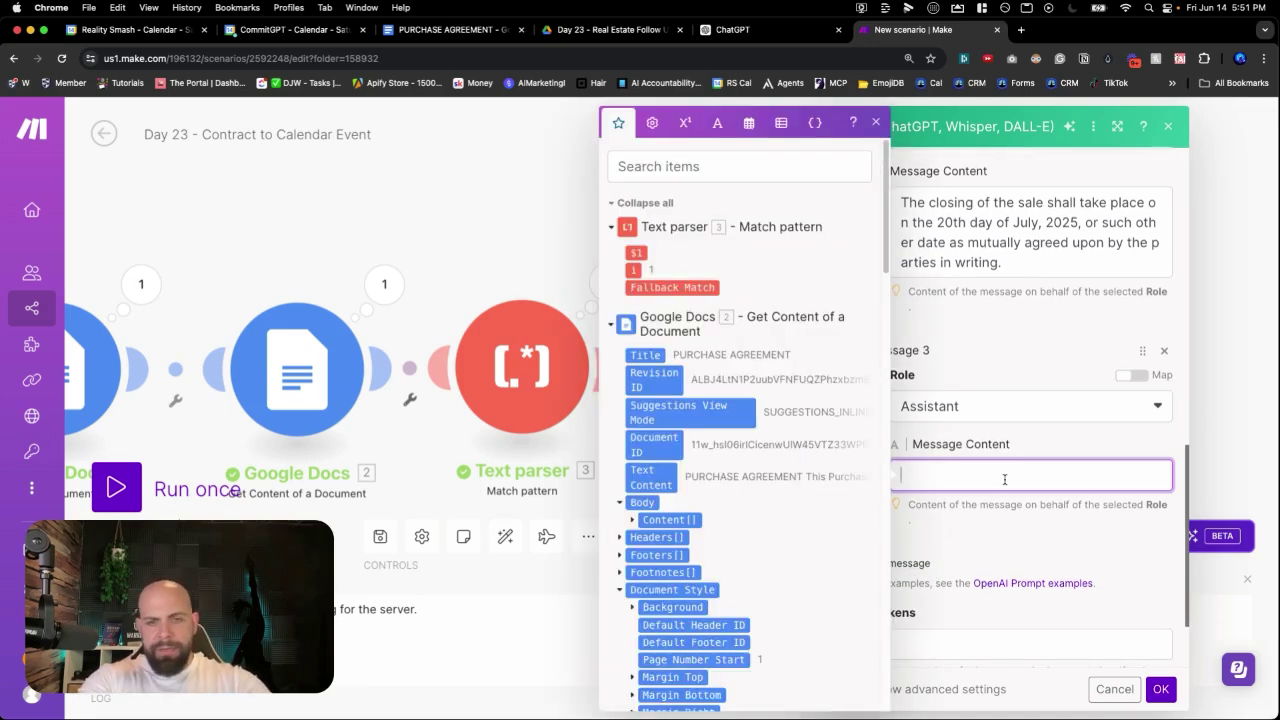
{"action": "type", "text": "2025"}
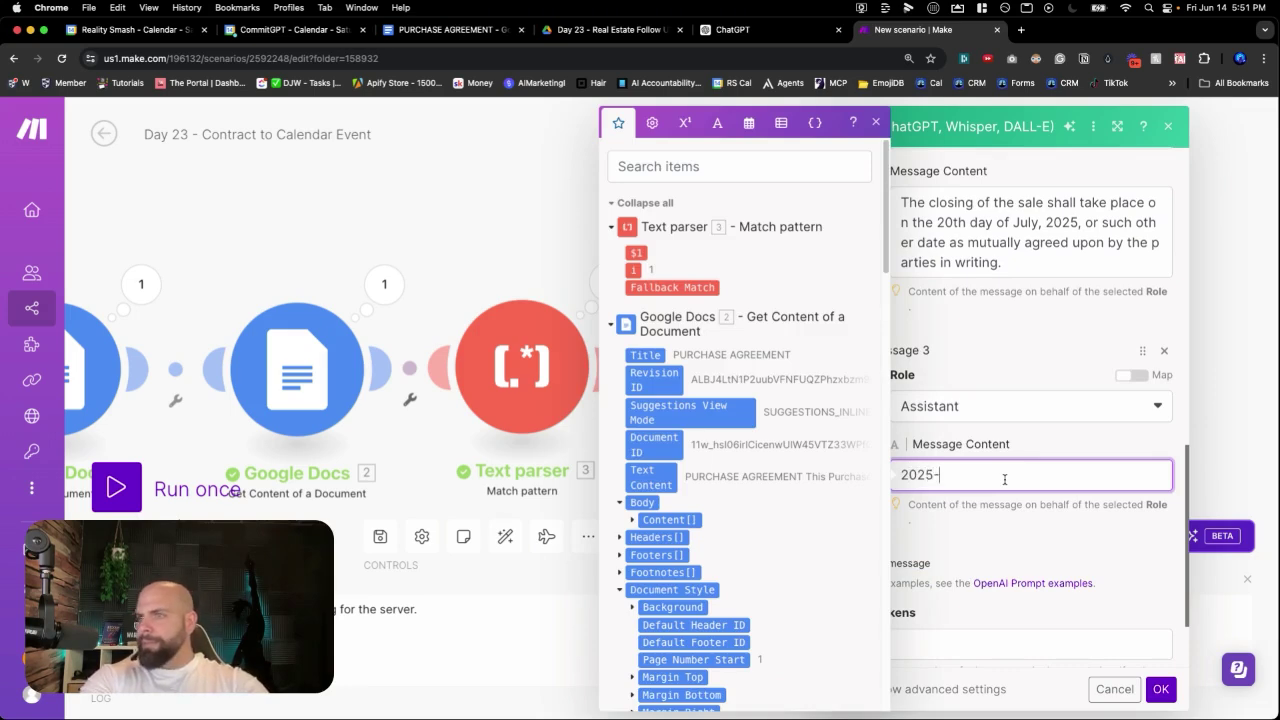
{"action": "type", "text": "-0"}
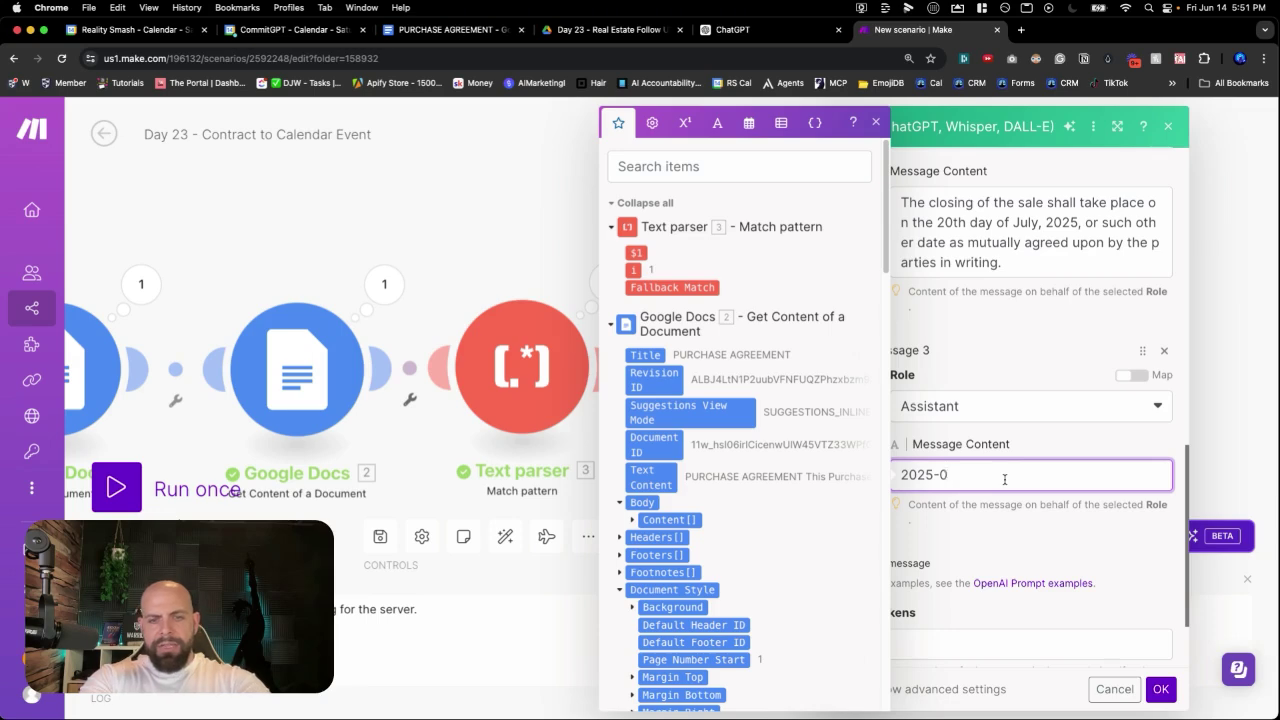
{"action": "type", "text": "7-"}
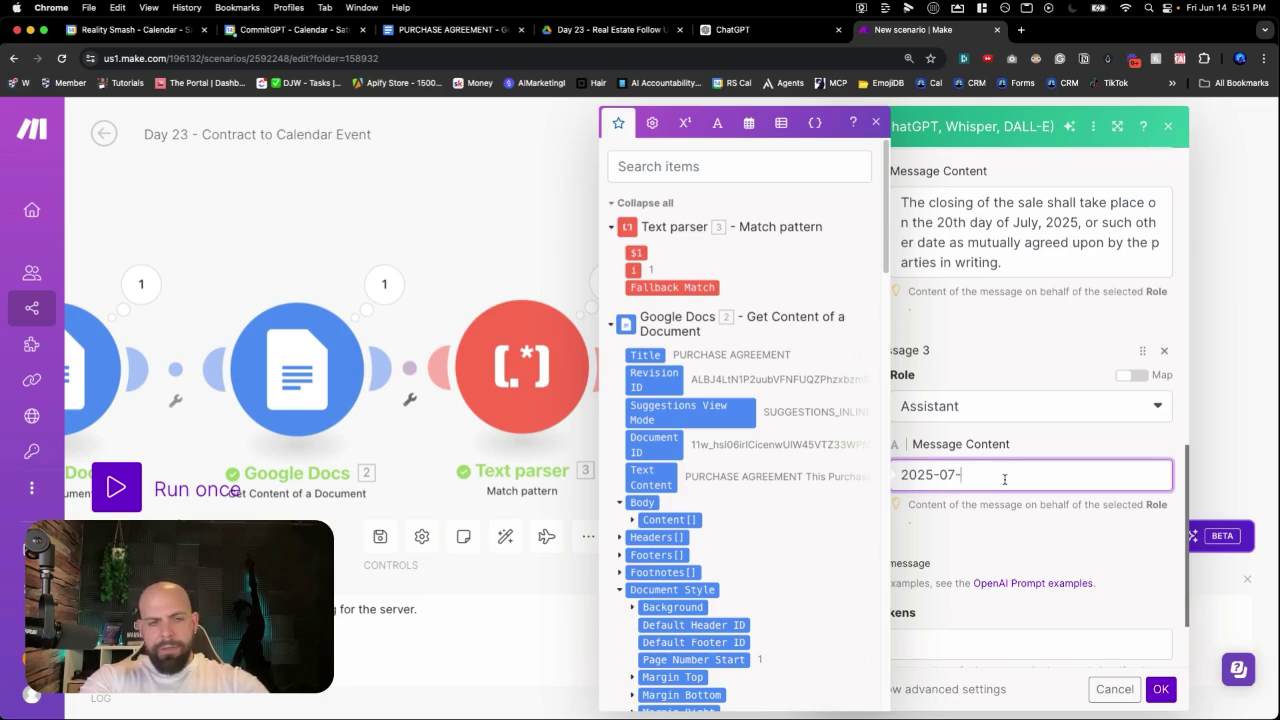
{"action": "type", "text": "20"}
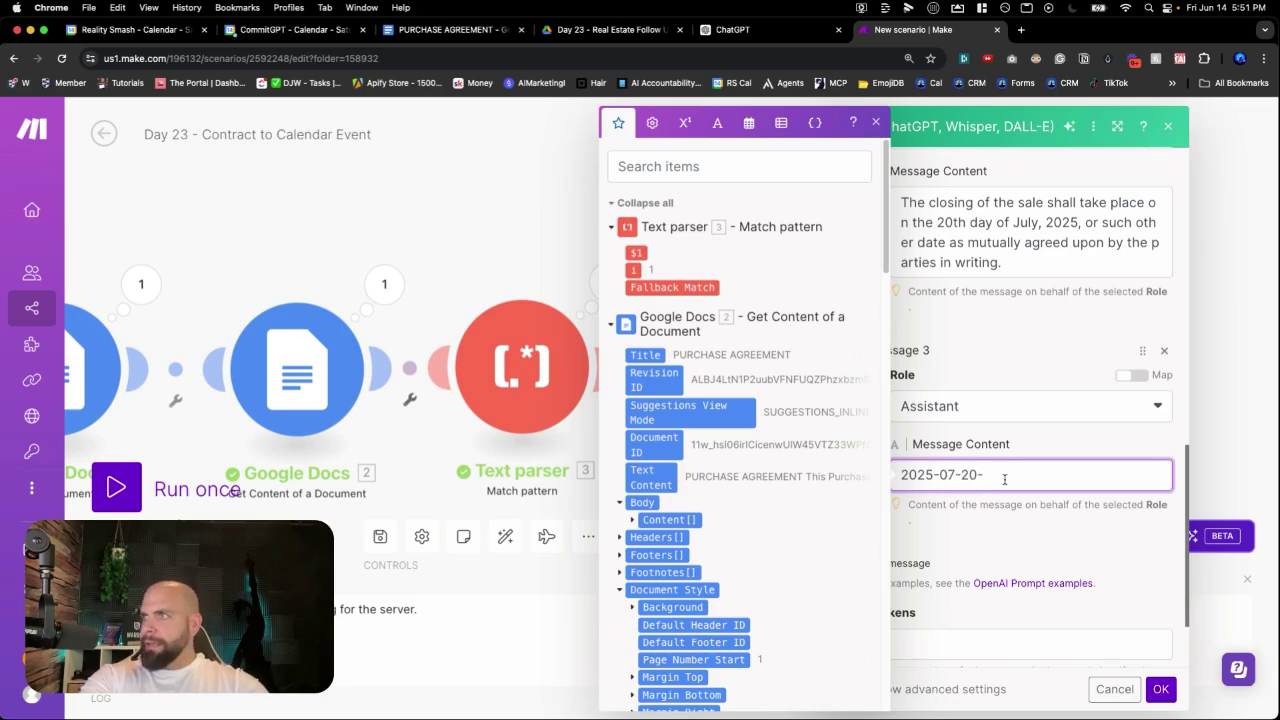
{"action": "type", "text": "-T"}
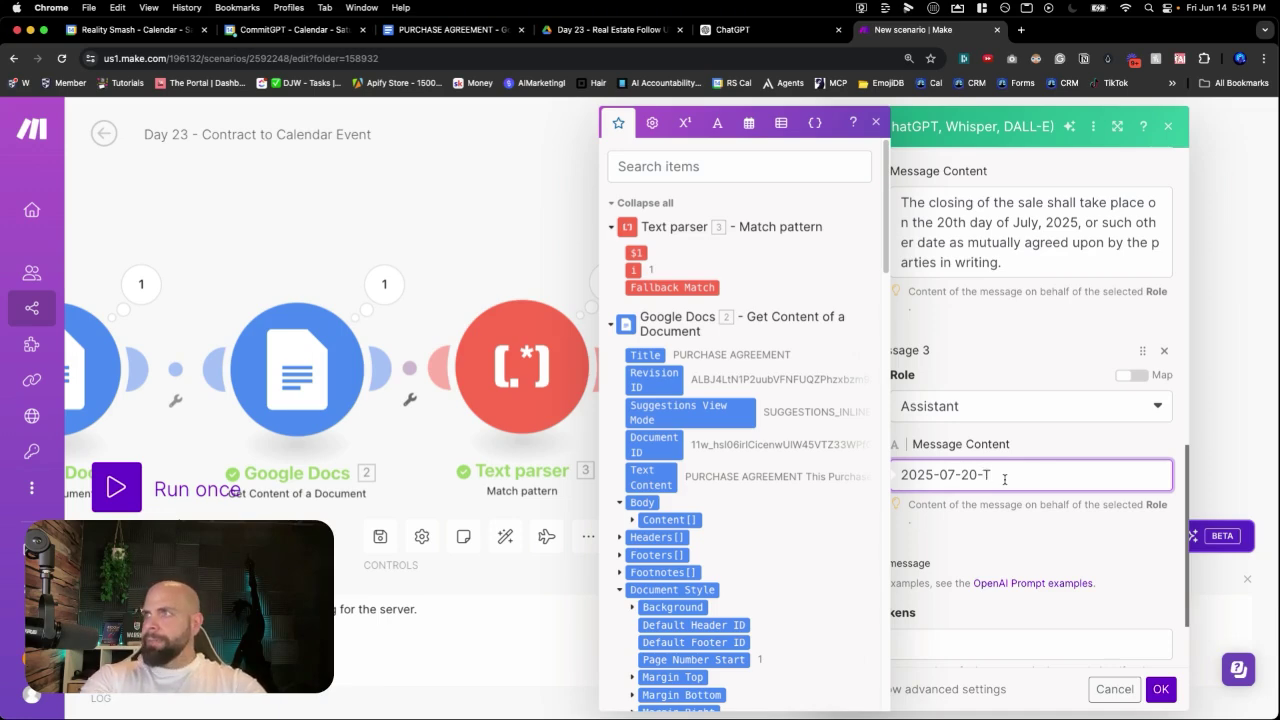
{"action": "type", "text": "08"}
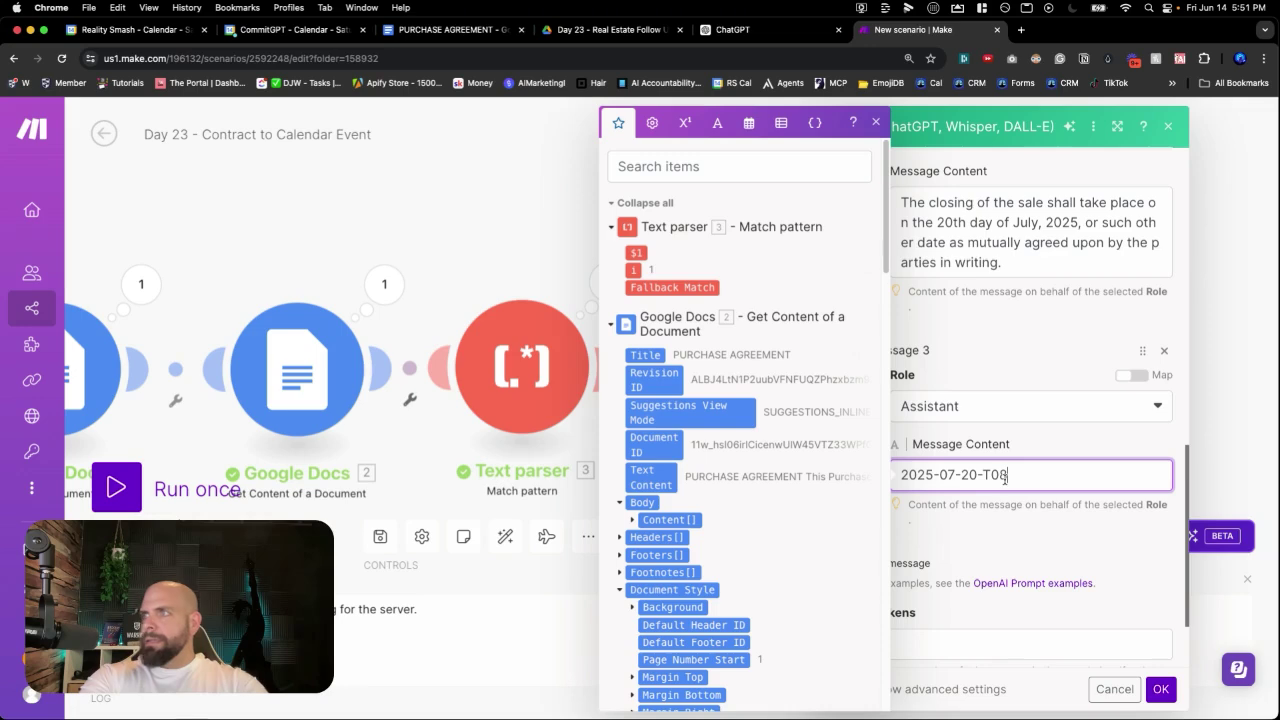
{"action": "type", "text": ":00"}
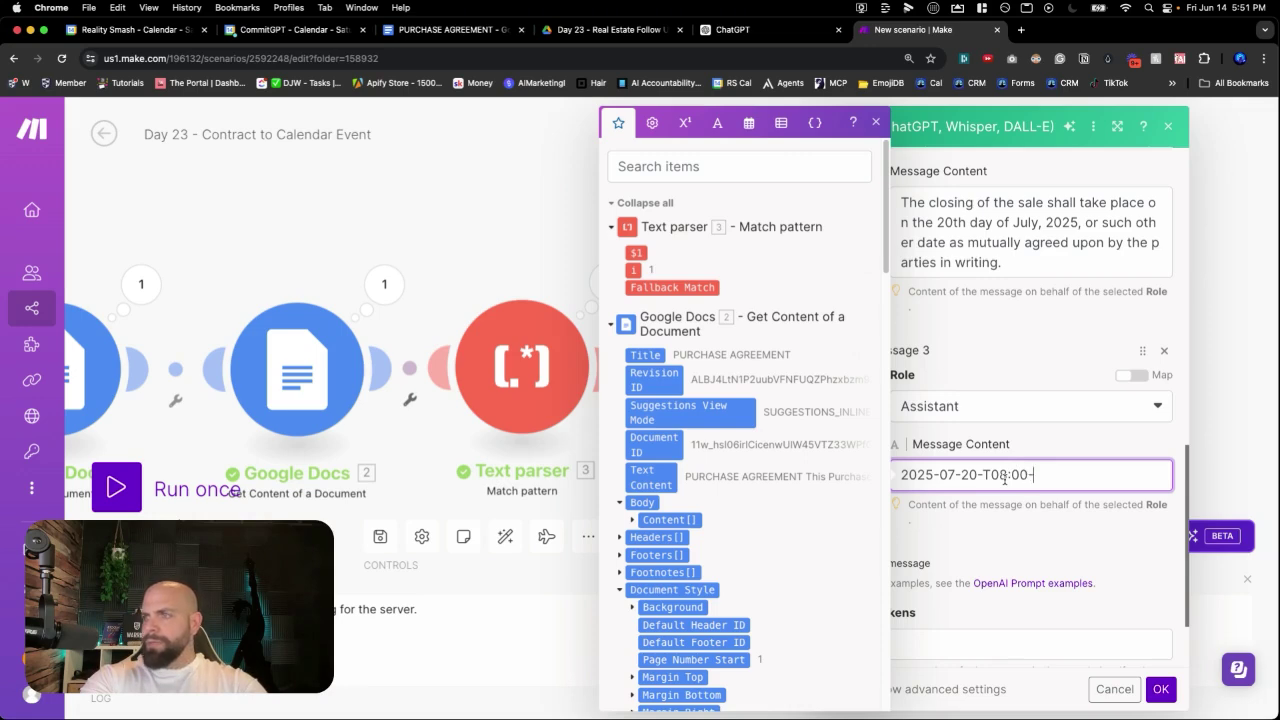
{"action": "type", "text": "-"}
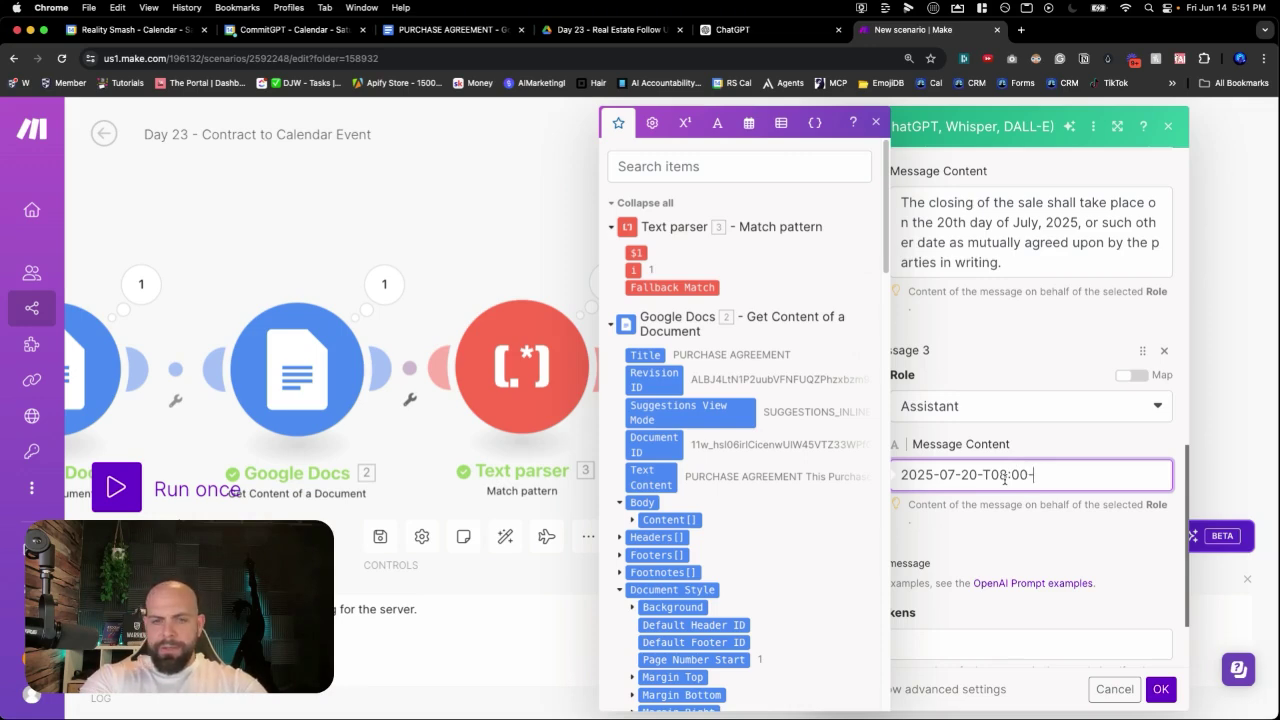
{"action": "type", "text": "07:0"}
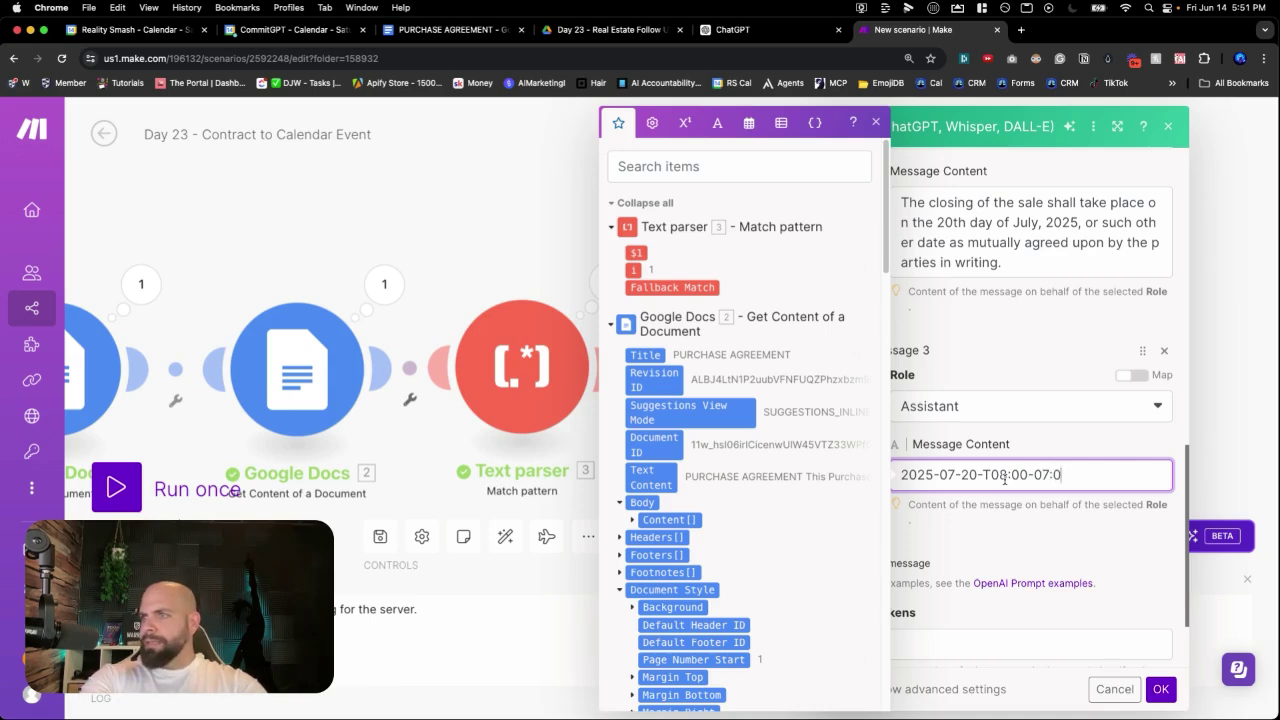
{"action": "type", "text": "0"}
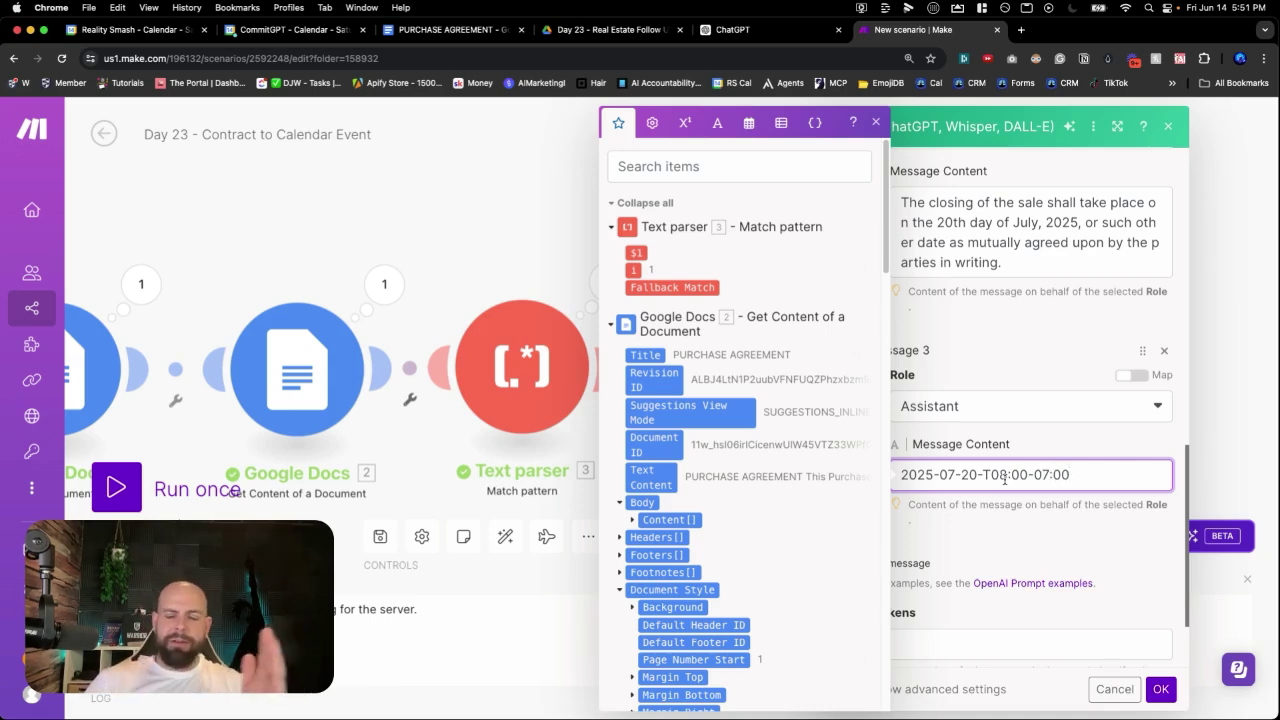
{"action": "left_click", "coordinate": [1072, 500]}
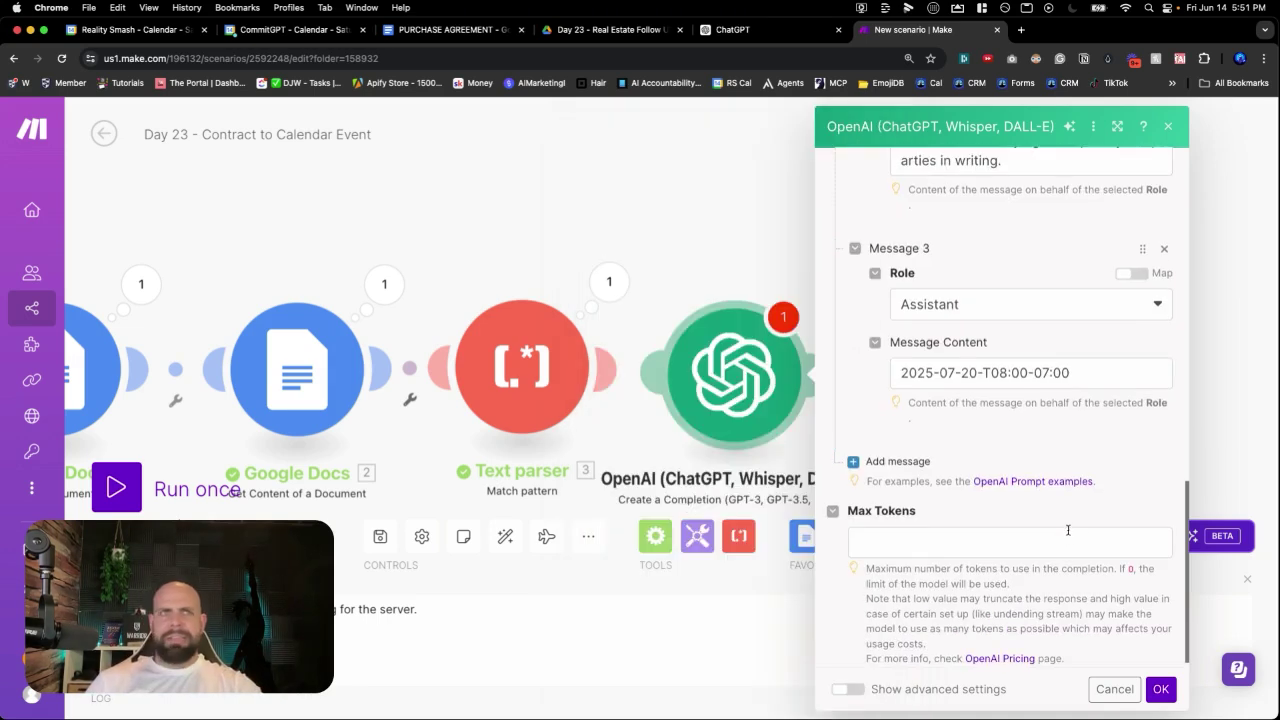
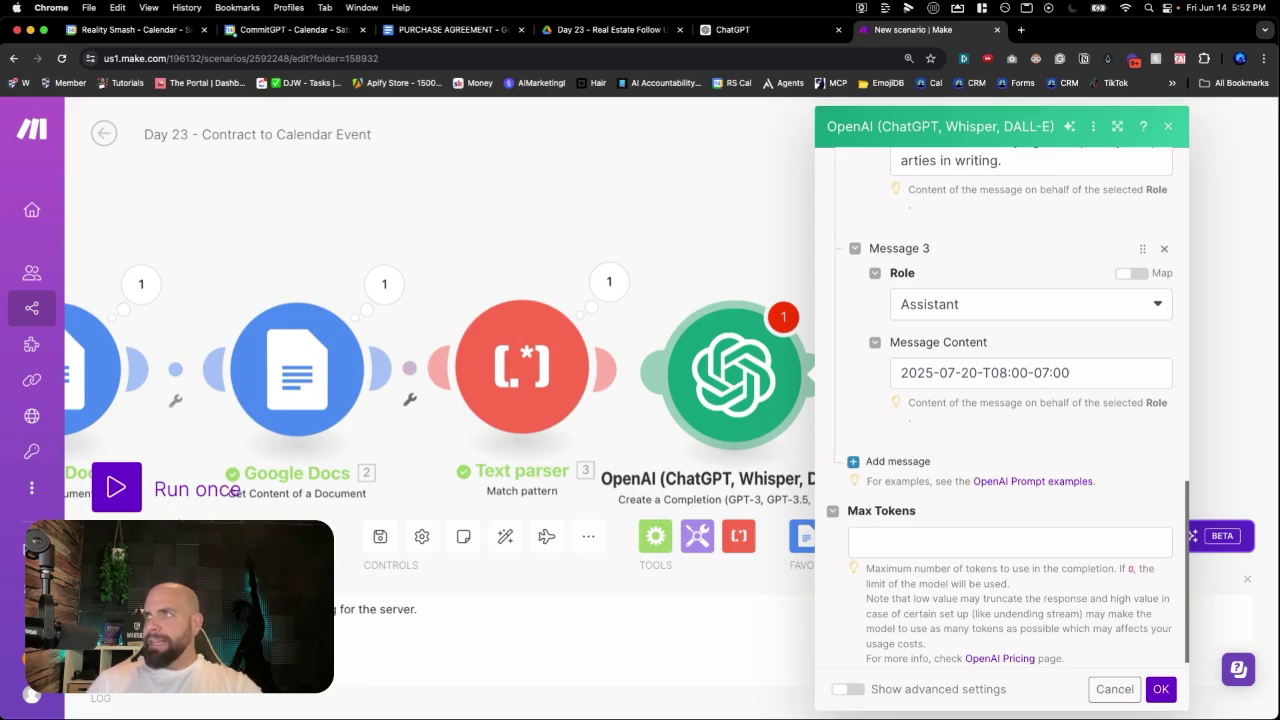
Step: Copy the full closing clause from the content of the second message, the User one
{"action": "scroll", "coordinate": [855, 285], "scroll_direction": "up", "scroll_amount": 3}
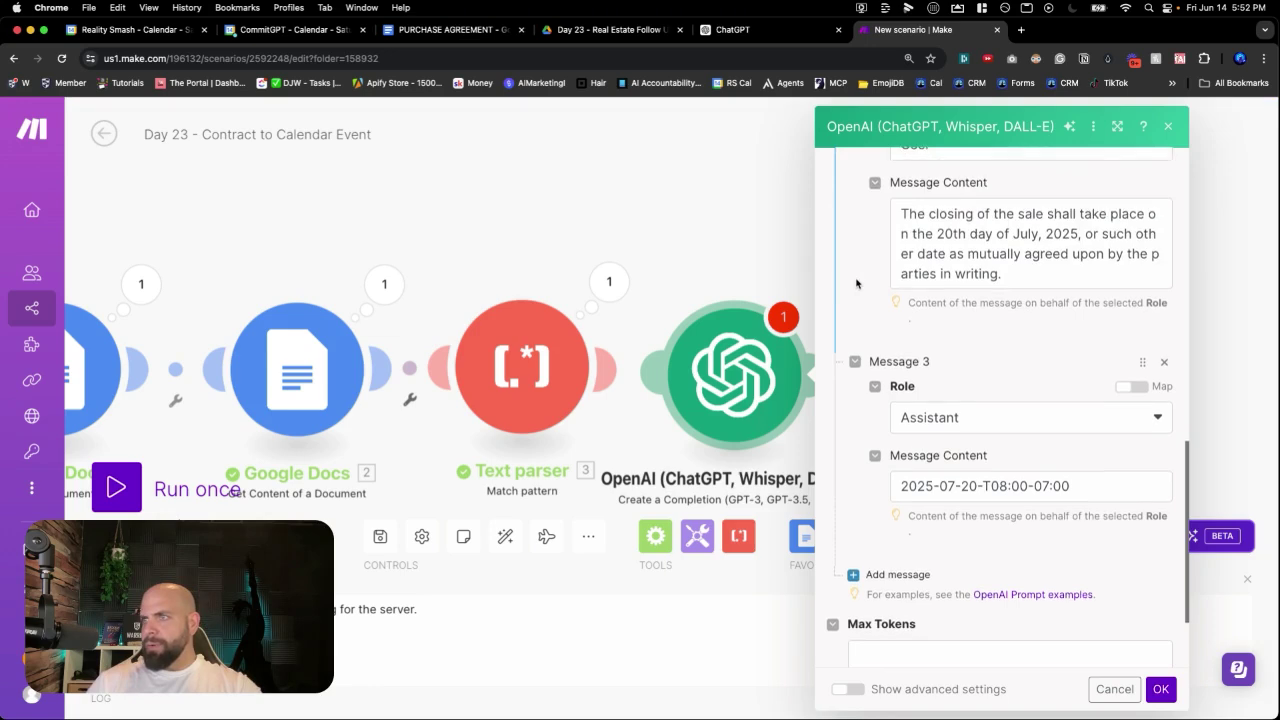
{"action": "left_click", "coordinate": [927, 280]}
{"action": "key", "text": "super+a"}
{"action": "key", "text": "super+c"}
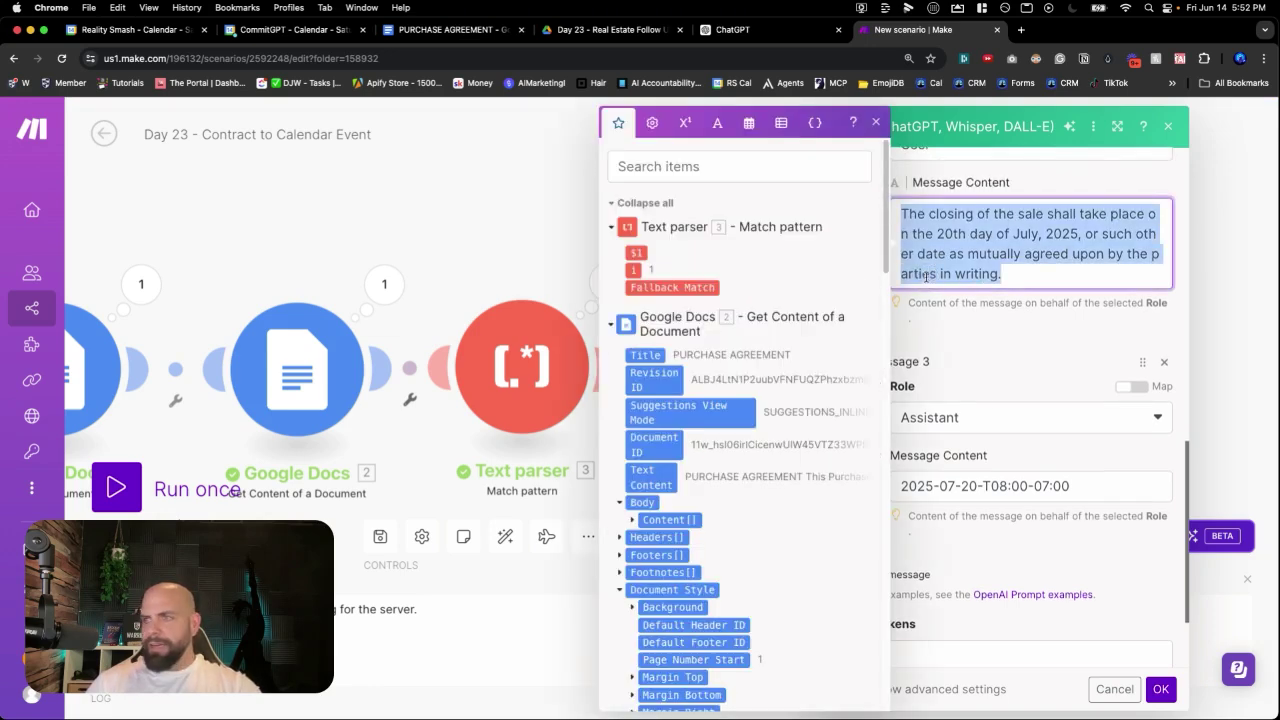
Step: Add a fourth message with the User role and paste the copied closing clause as its content
{"action": "left_click", "coordinate": [995, 530]}
{"action": "scroll", "coordinate": [986, 540], "scroll_direction": "down", "scroll_amount": 3}
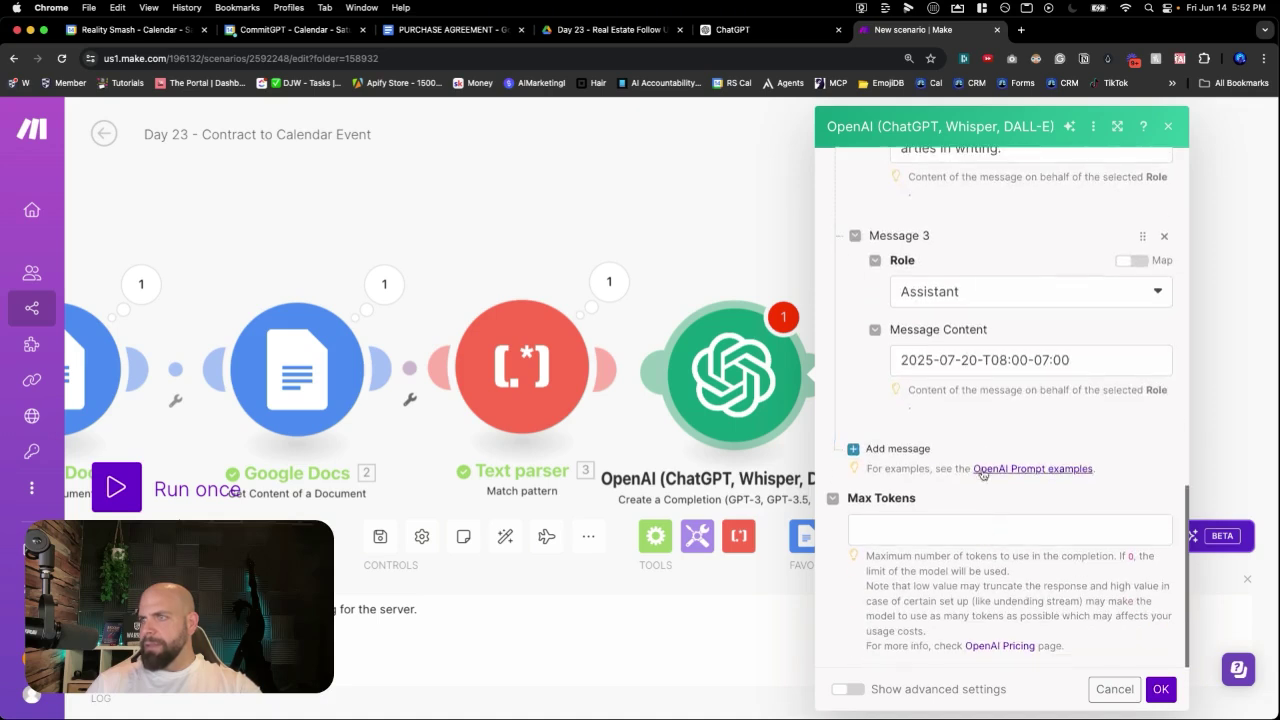
{"action": "left_click", "coordinate": [897, 448]}
{"action": "scroll", "coordinate": [910, 430], "scroll_direction": "down", "scroll_amount": 2}
{"action": "left_click", "coordinate": [928, 388]}
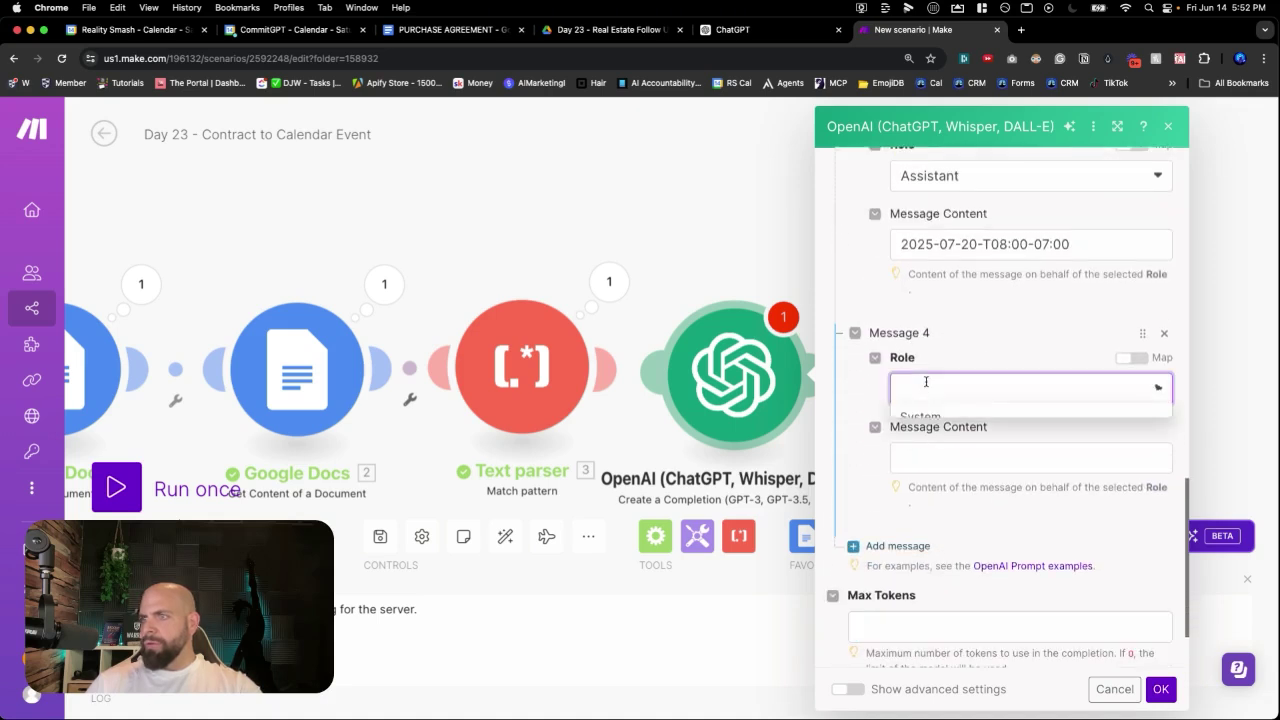
{"action": "left_click", "coordinate": [929, 450]}
{"action": "left_click", "coordinate": [929, 450]}
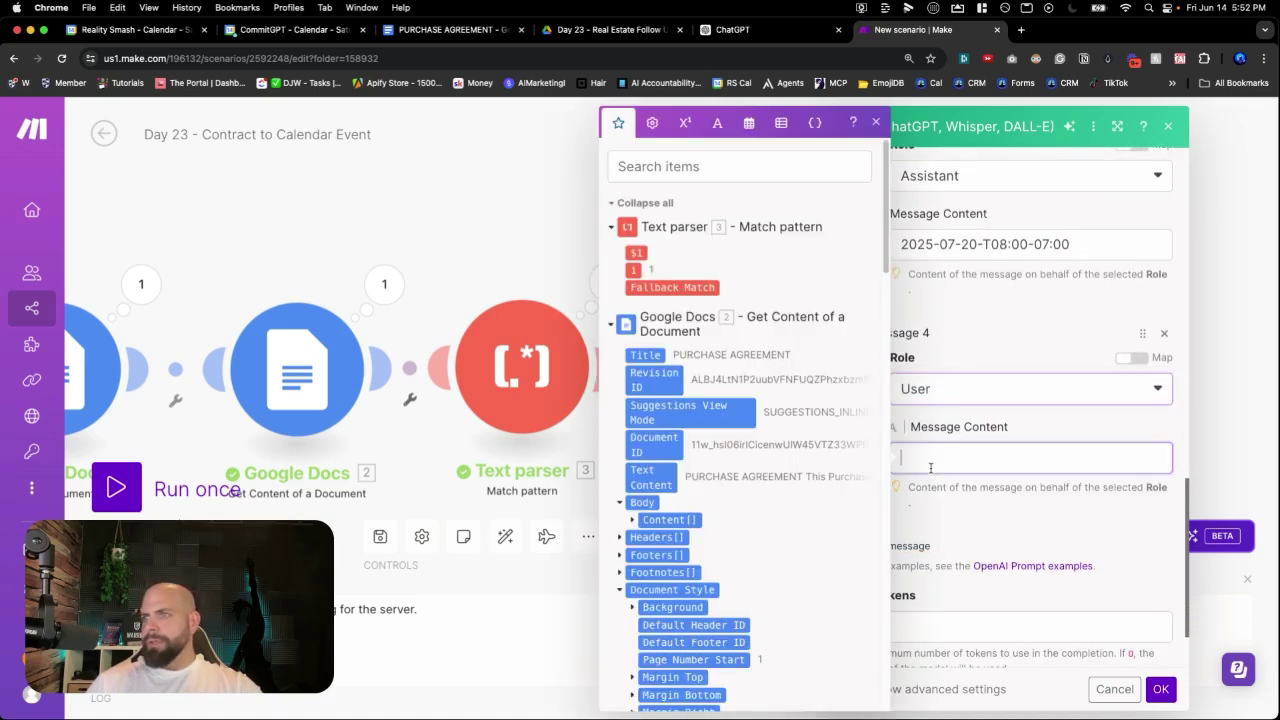
{"action": "key", "text": "super+v"}
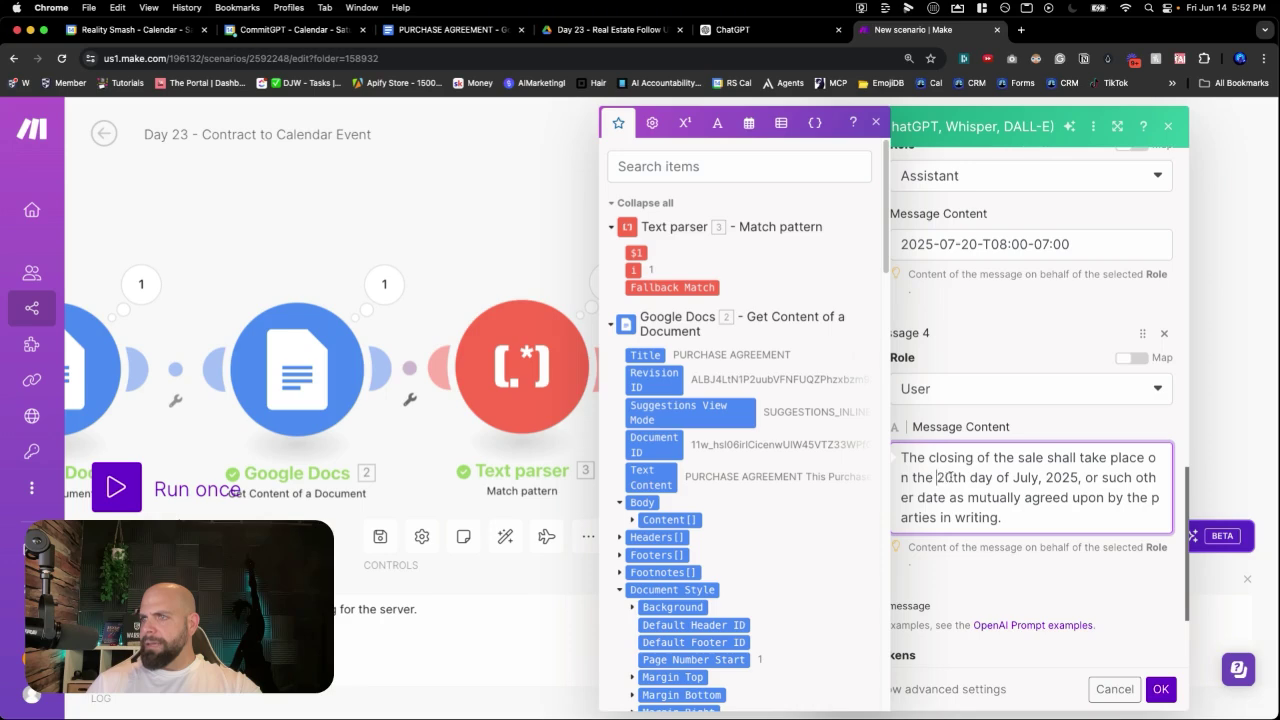
Step: Change the closing date in the fourth message's clause to the 10th day of January, 2024
{"action": "left_click", "coordinate": [950, 477]}
{"action": "key", "text": "BackSpace"}
{"action": "key", "text": "BackSpace"}
{"action": "type", "text": "1"}
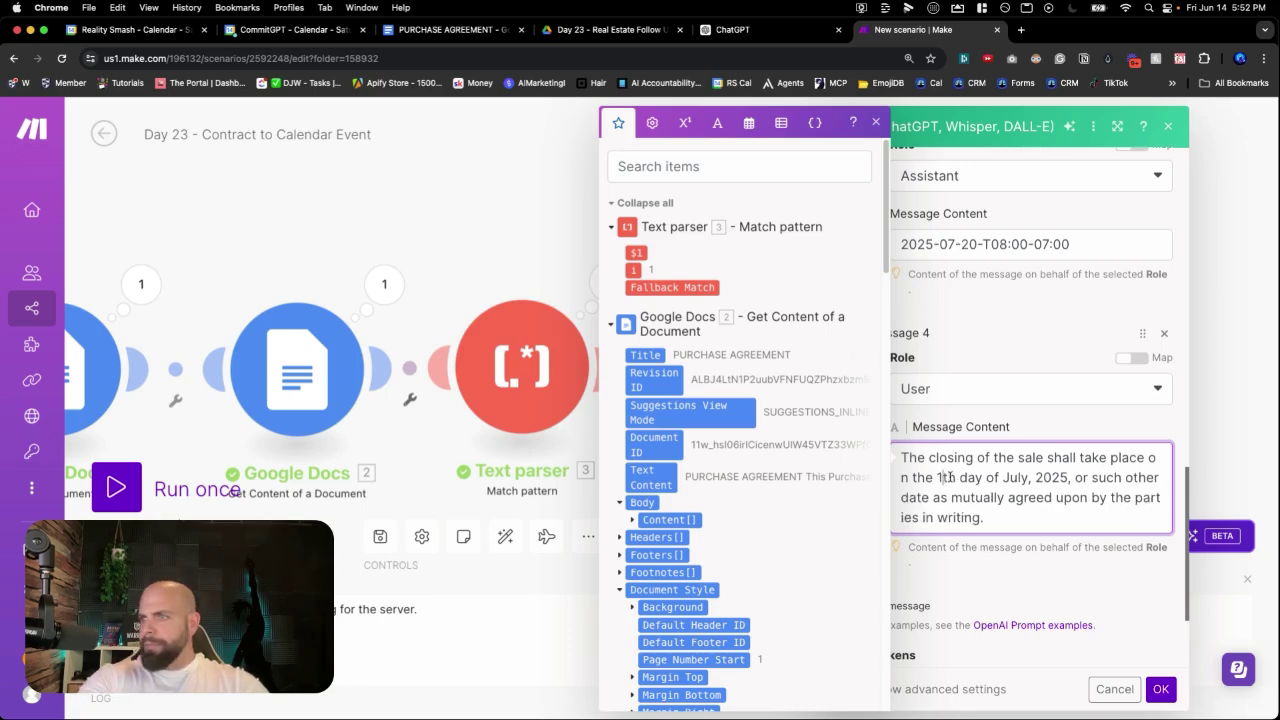
{"action": "type", "text": "0"}
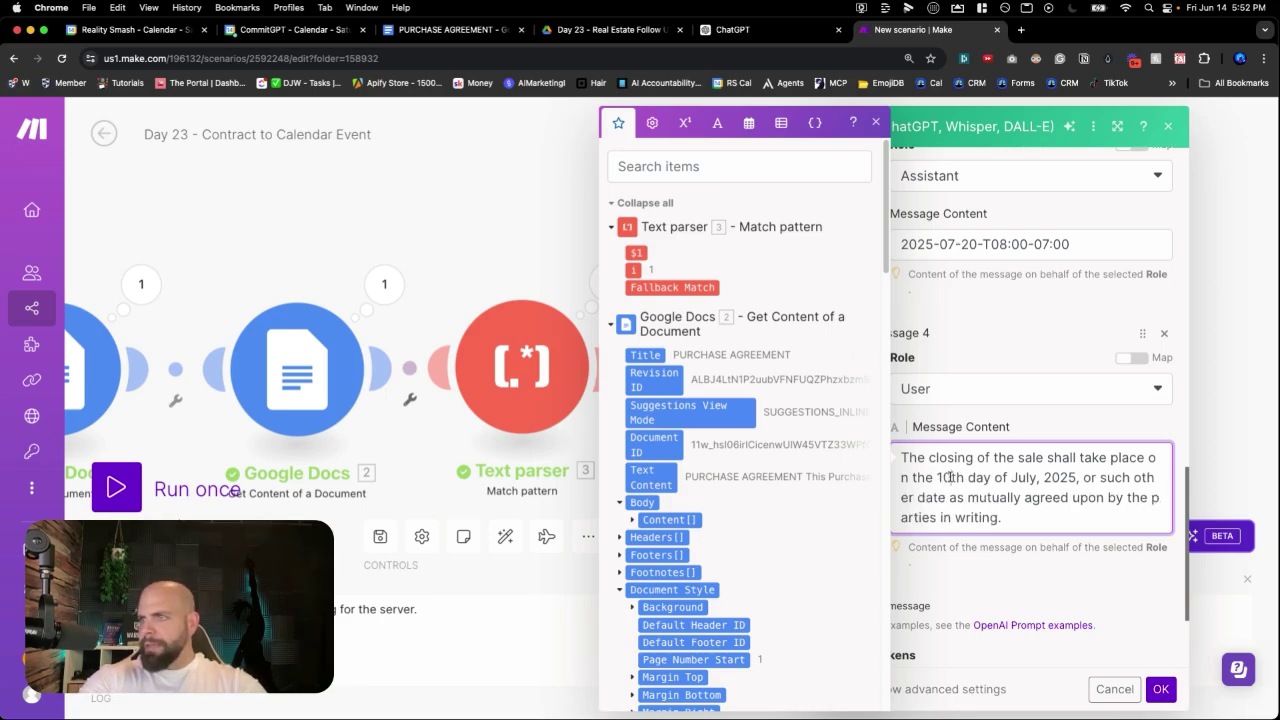
{"action": "double_click", "coordinate": [1020, 477]}
{"action": "type", "text": "Janua"}
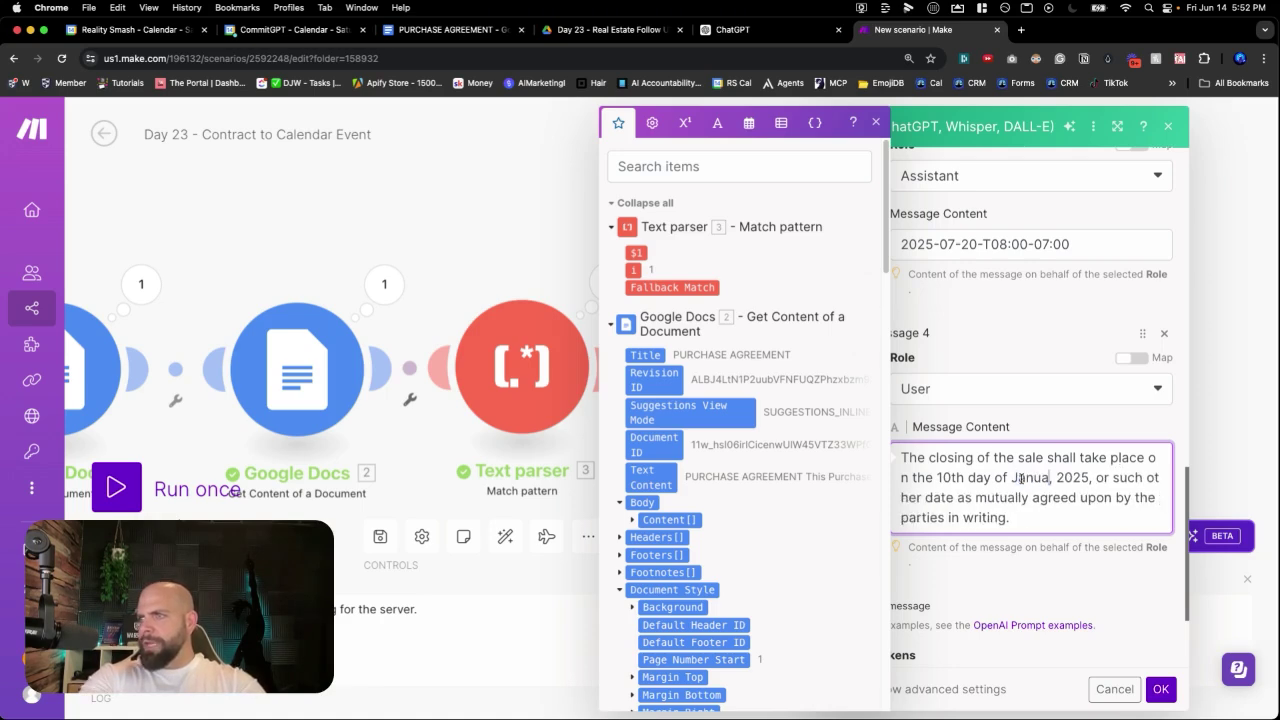
{"action": "type", "text": "ry"}
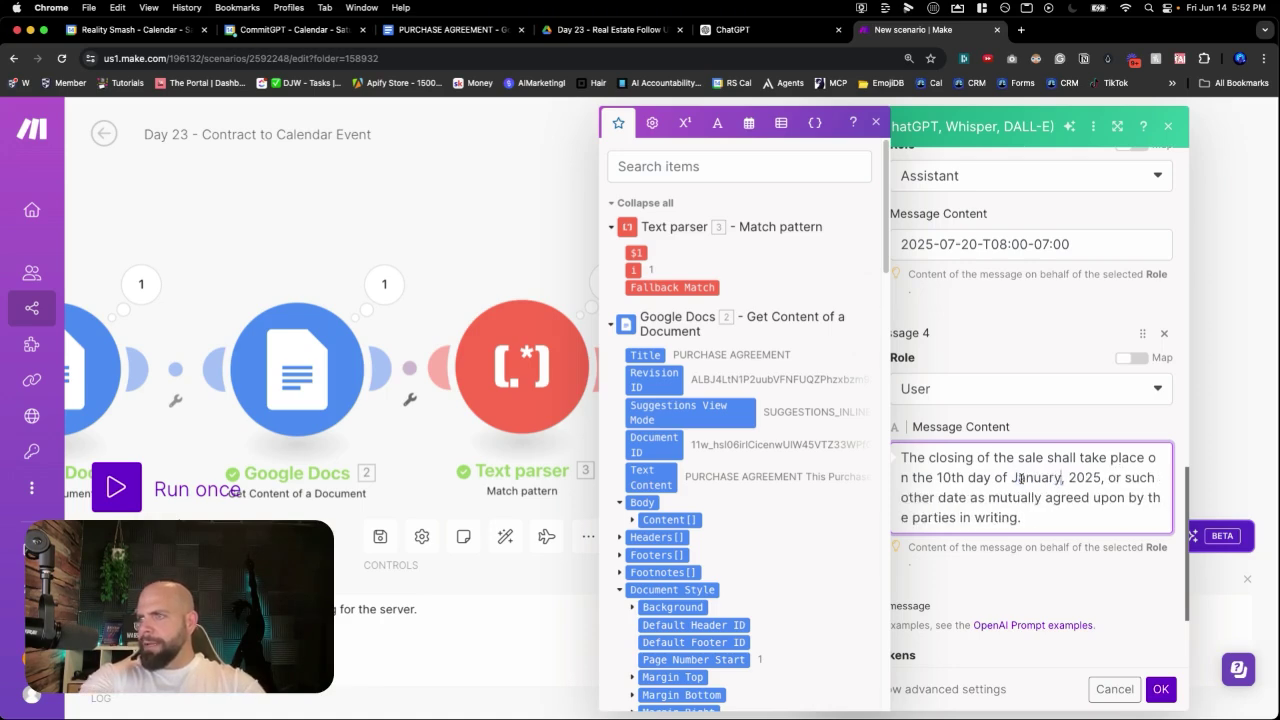
{"action": "left_click", "coordinate": [1097, 480]}
{"action": "key", "text": "BackSpace"}
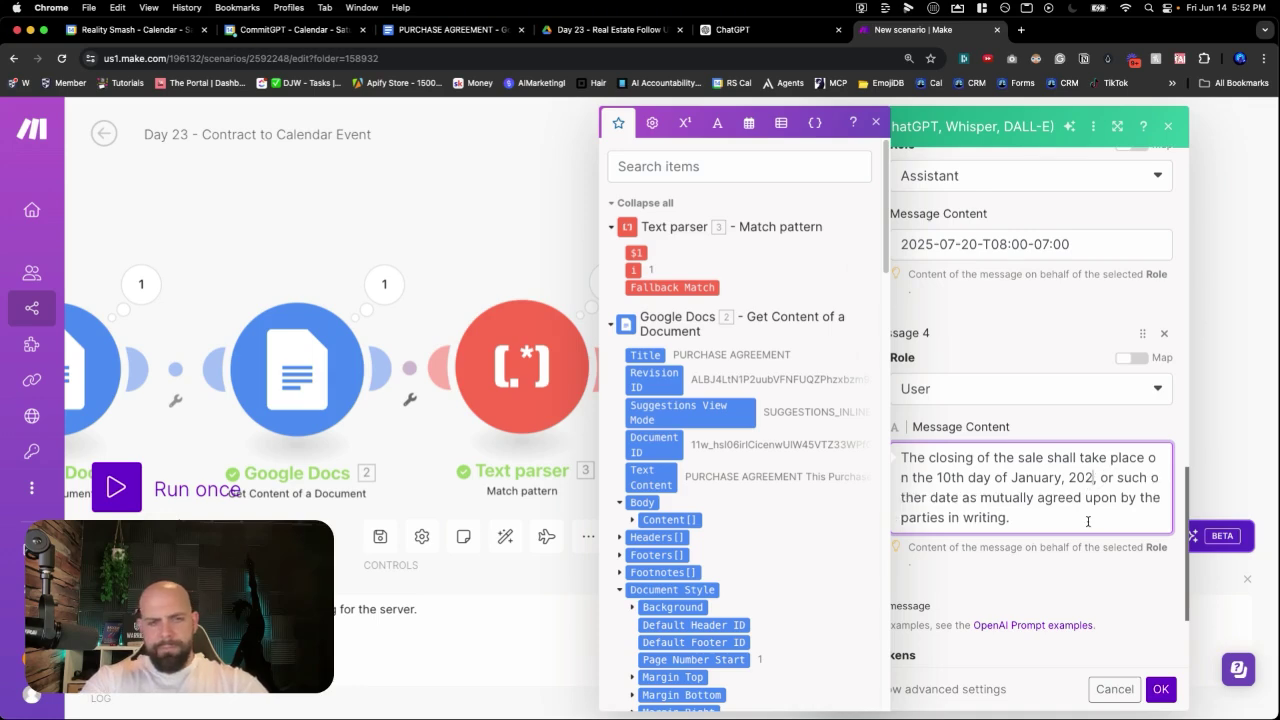
{"action": "type", "text": "4"}
Step: Copy the example timestamp from the third message's content
{"action": "scroll", "coordinate": [1067, 532], "scroll_direction": "down", "scroll_amount": 2}
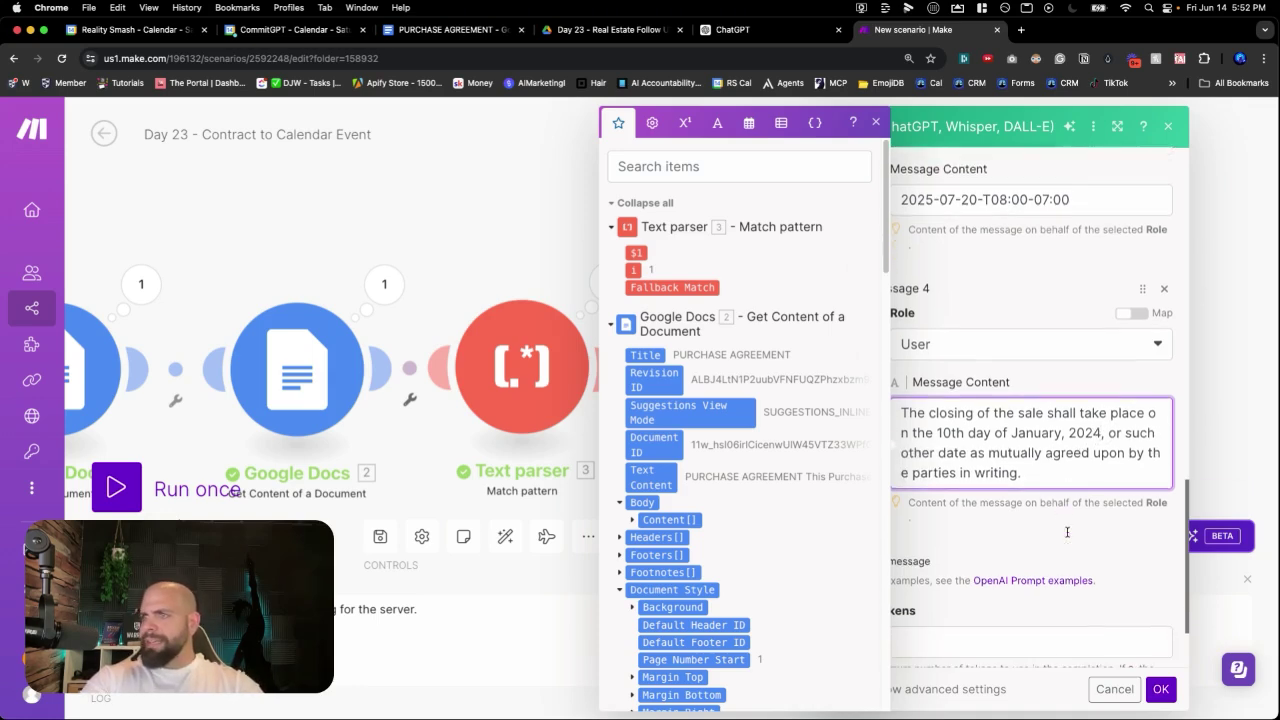
{"action": "triple_click", "coordinate": [998, 178]}
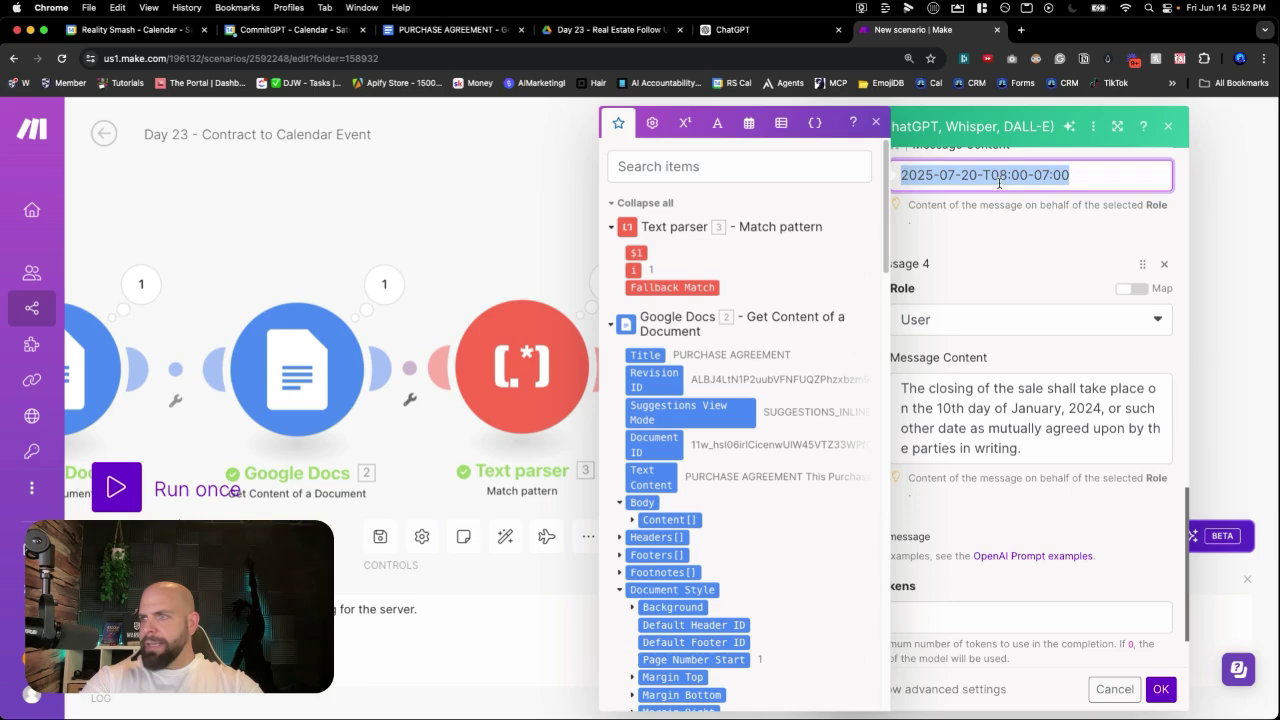
{"action": "left_click", "coordinate": [1009, 483]}
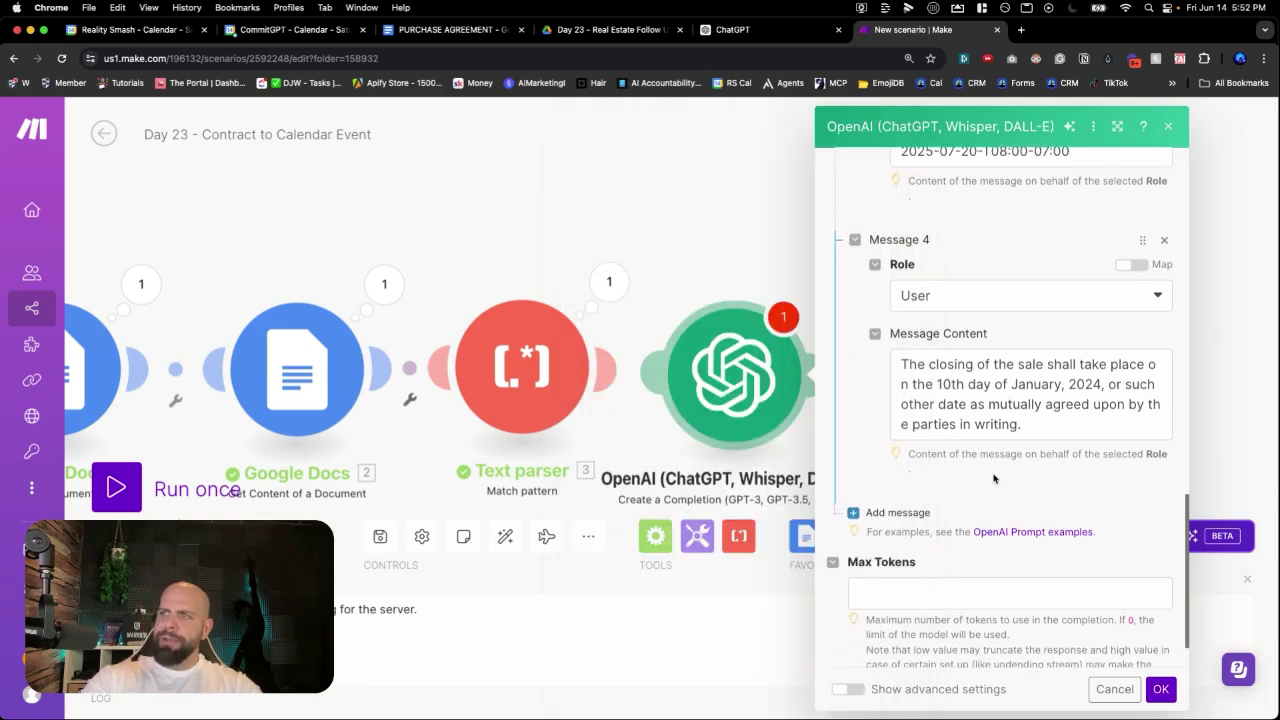
{"action": "scroll", "coordinate": [993, 479], "scroll_direction": "down", "scroll_amount": 2}
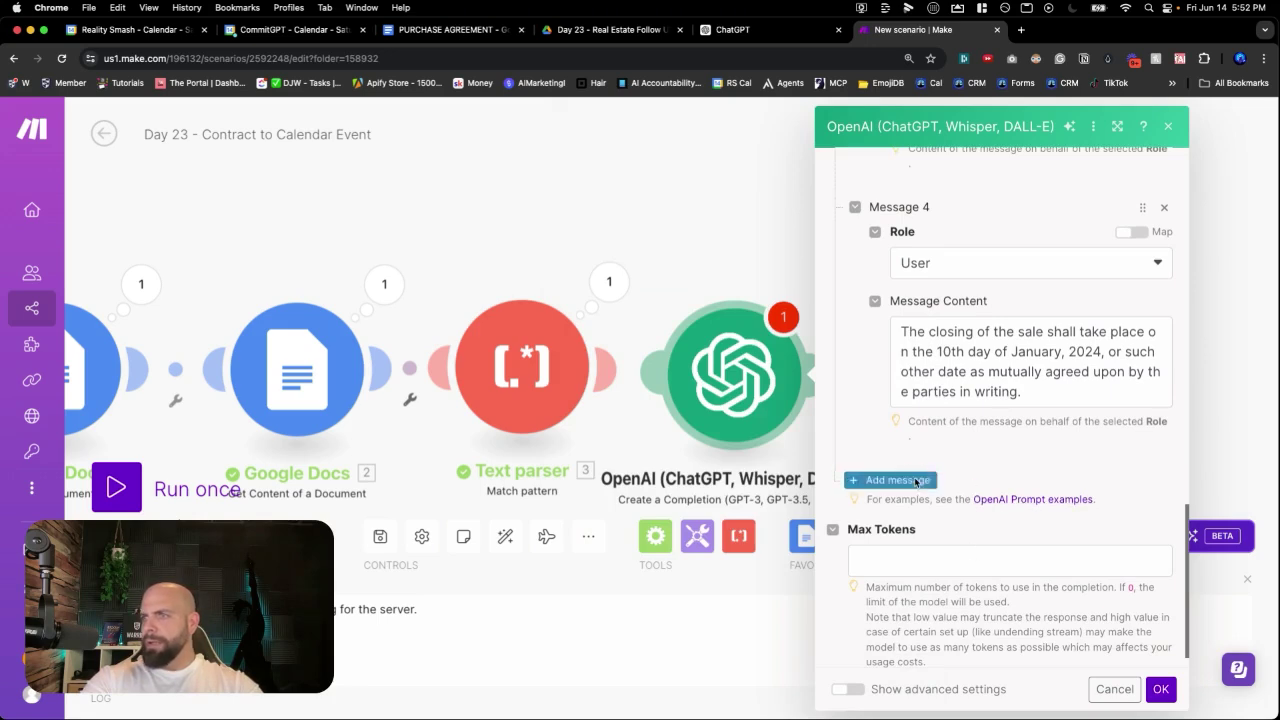
Step: Add a fifth message with the Assistant role and paste the copied timestamp as its content
{"action": "left_click", "coordinate": [914, 481]}
{"action": "left_click", "coordinate": [929, 534]}
{"action": "left_click", "coordinate": [930, 589]}
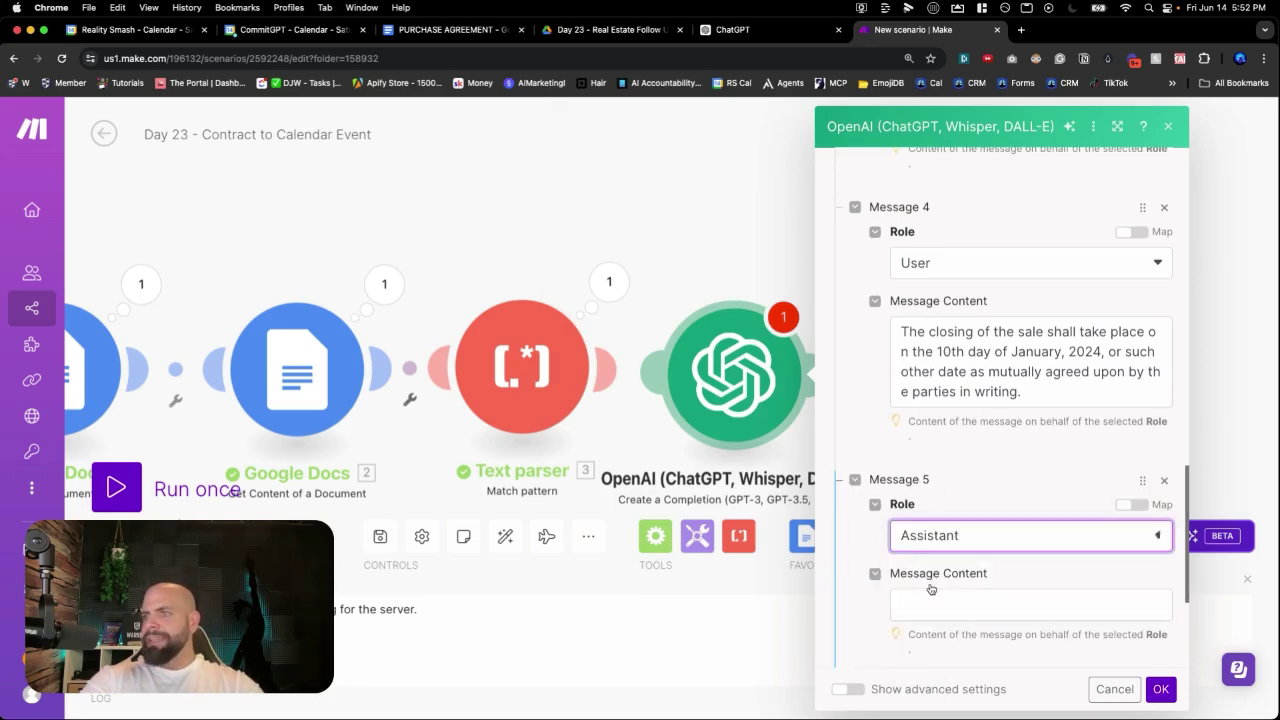
{"action": "left_click", "coordinate": [930, 605]}
{"action": "type", "text": "2024-07-20-T08:00-07:00"}
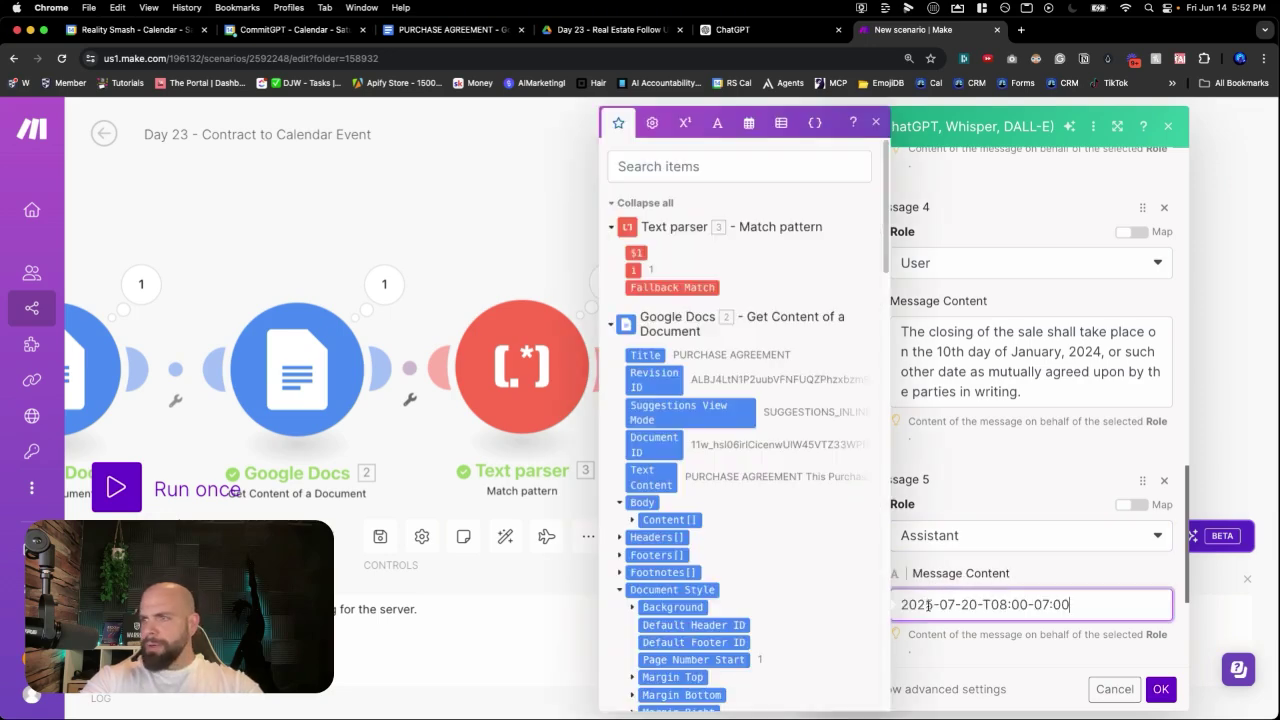
Step: Change the date in the fifth message's timestamp so it reads 2024-01-10-T08:00-07:00
{"action": "left_click", "coordinate": [928, 605]}
{"action": "key", "text": "BackSpace"}
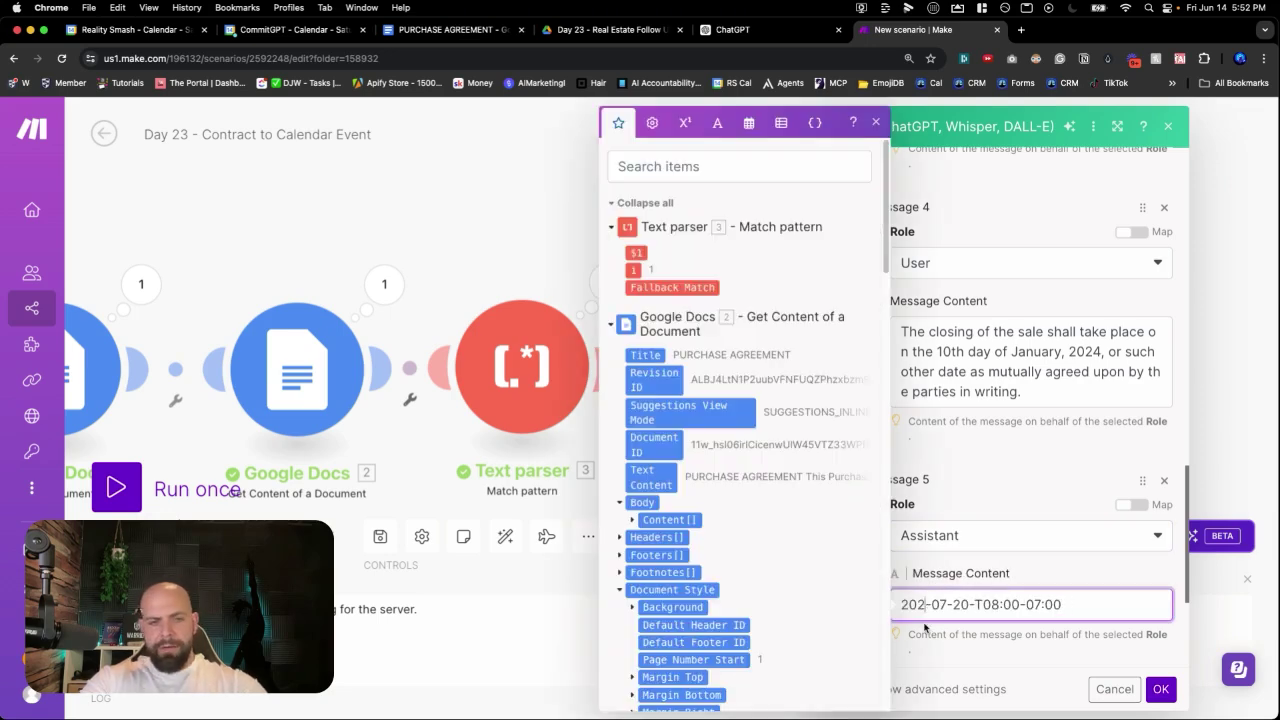
{"action": "type", "text": "4"}
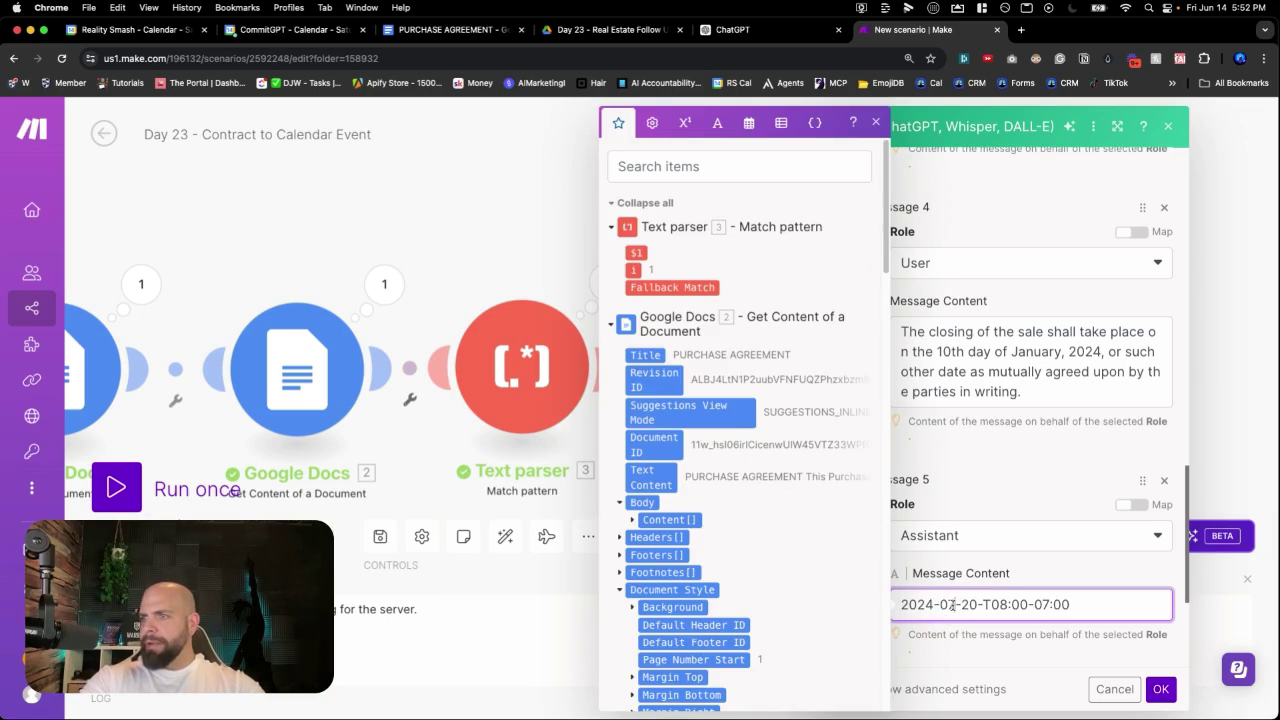
{"action": "left_click", "coordinate": [952, 605]}
{"action": "key", "text": "BackSpace"}
{"action": "type", "text": "1"}
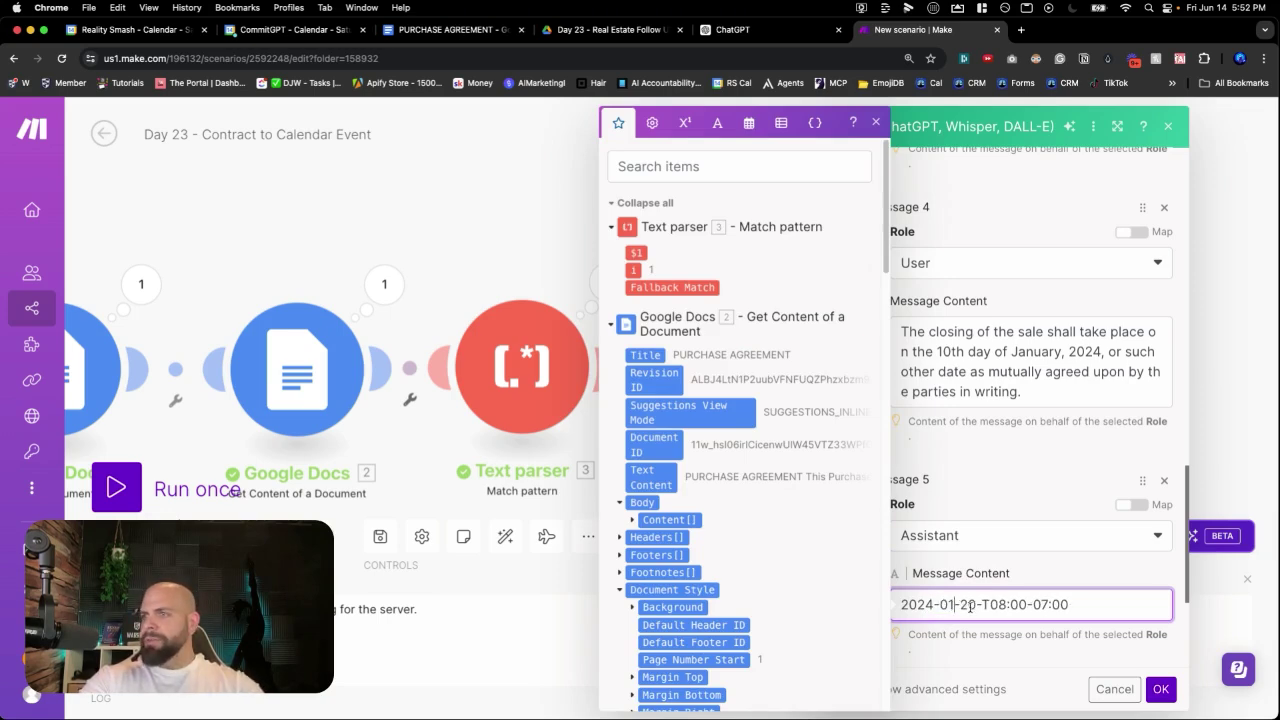
{"action": "left_click", "coordinate": [975, 605]}
{"action": "key", "text": "BackSpace"}
{"action": "key", "text": "BackSpace"}
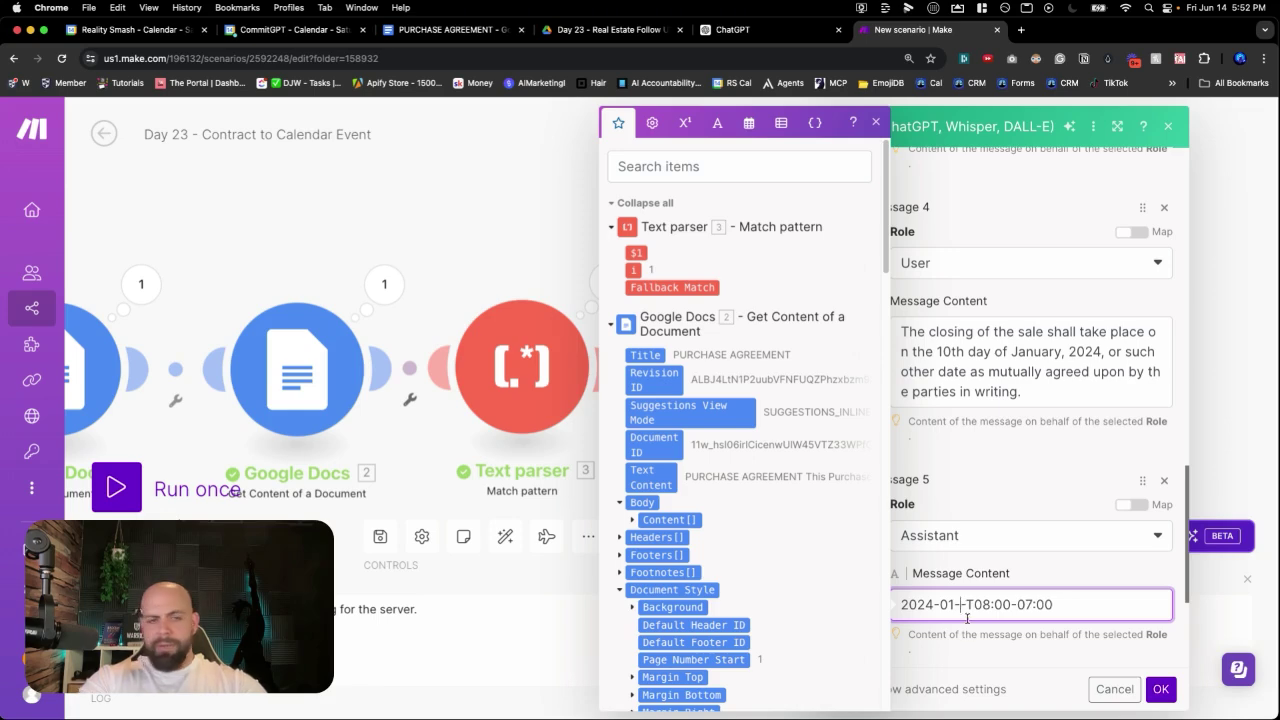
{"action": "type", "text": "10"}
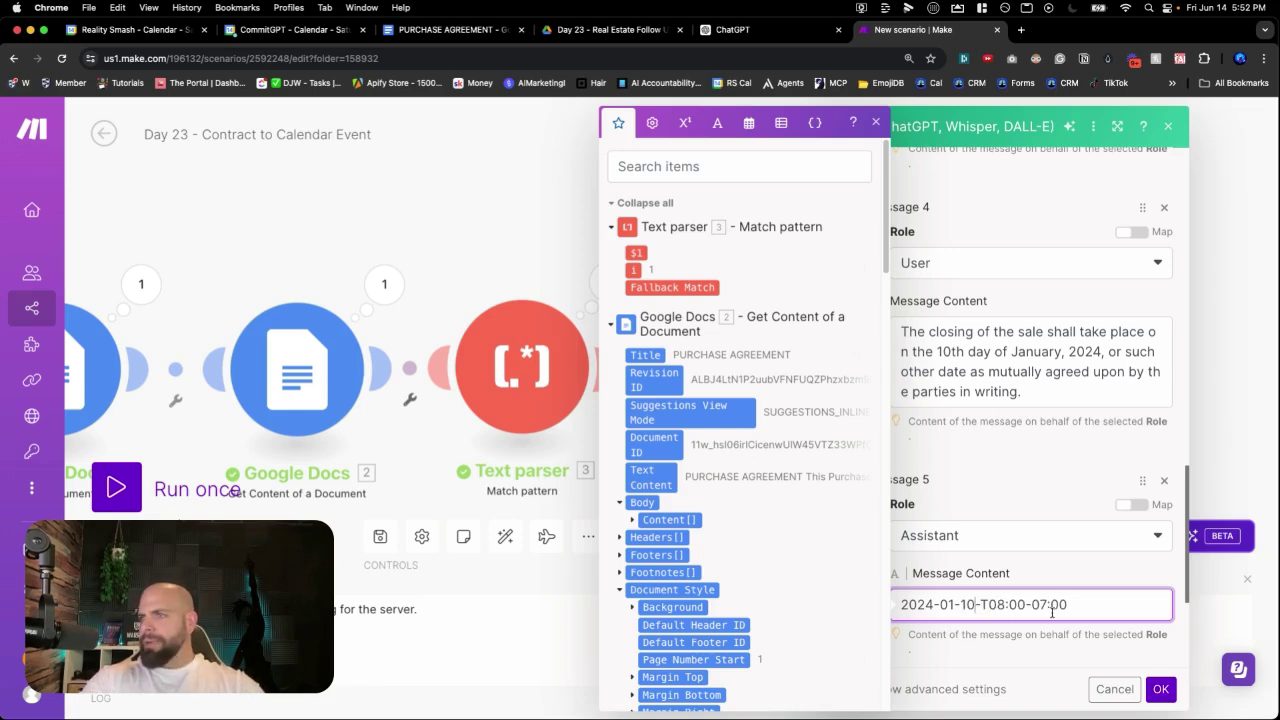
Step: Copy the closing-date clause from the fourth message's content
{"action": "scroll", "coordinate": [1042, 615], "scroll_direction": "down", "scroll_amount": 5}
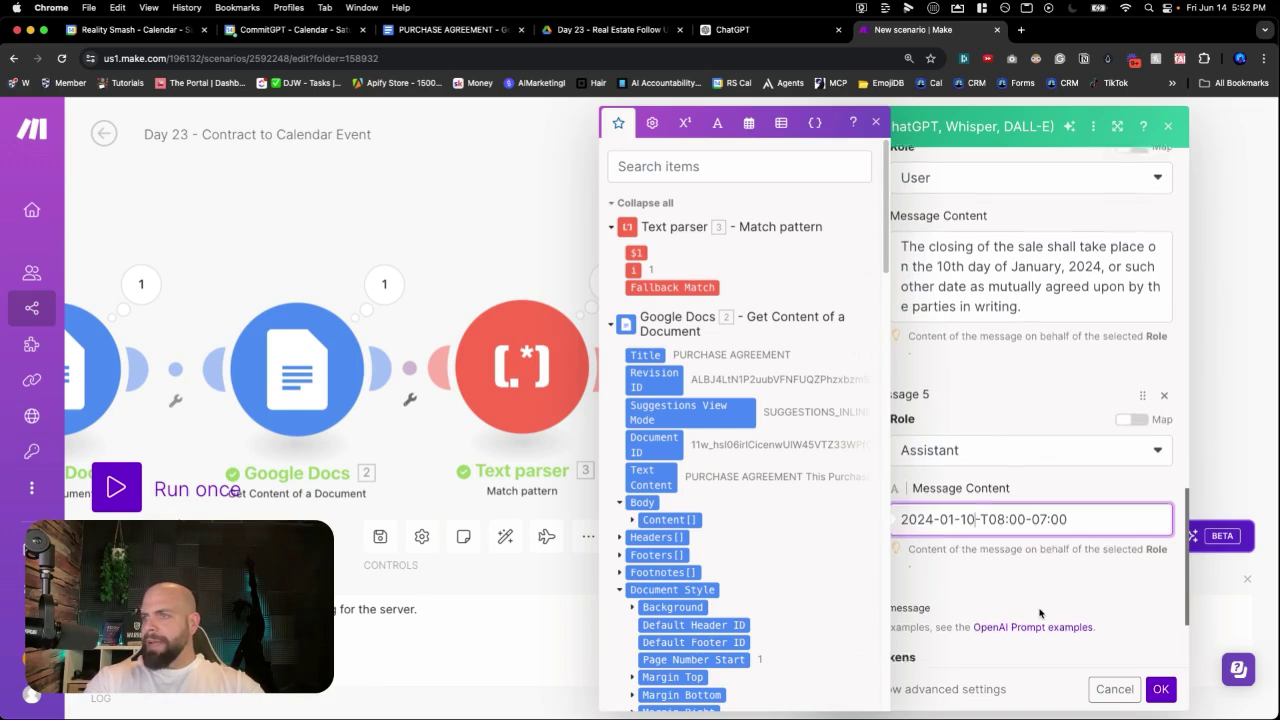
{"action": "scroll", "coordinate": [1013, 376], "scroll_direction": "up", "scroll_amount": 2}
{"action": "triple_click", "coordinate": [988, 278]}
{"action": "key", "text": "super+c"}
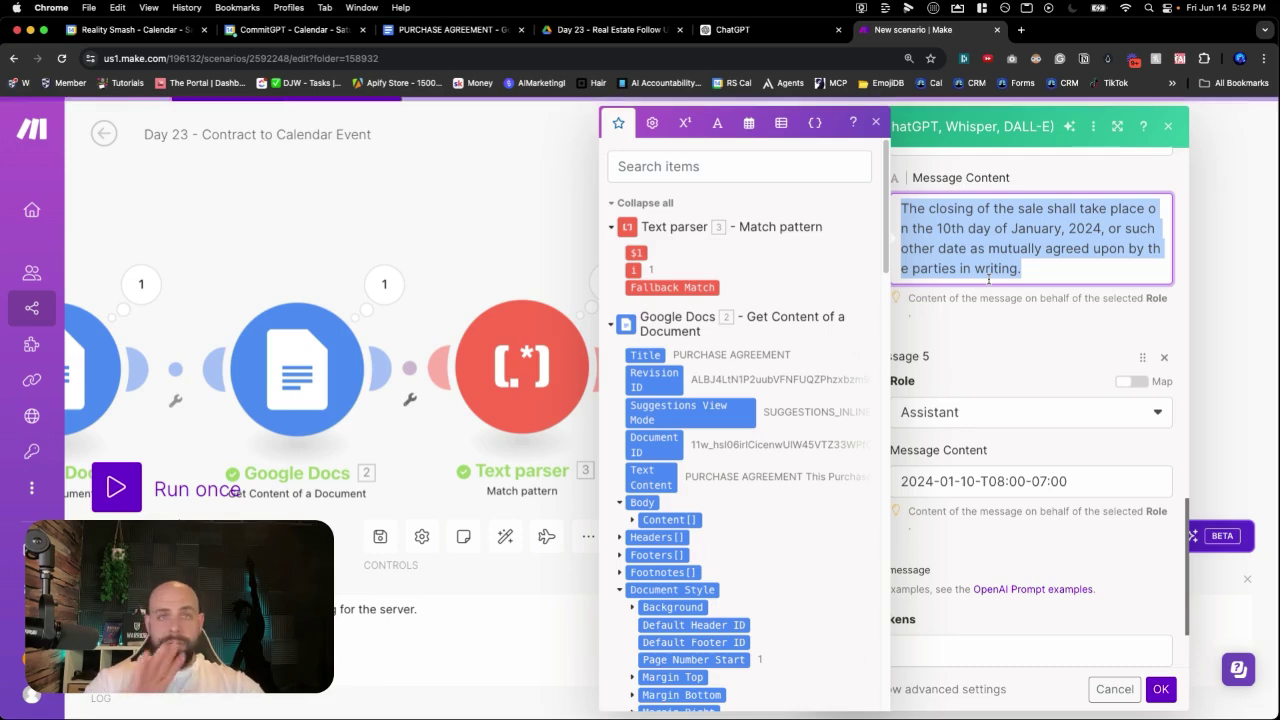
Step: Add a sixth message with the User role and paste the copied closing-date clause as its content
{"action": "left_click", "coordinate": [1002, 513]}
{"action": "scroll", "coordinate": [1000, 515], "scroll_direction": "down", "scroll_amount": 2}
{"action": "left_click", "coordinate": [921, 502]}
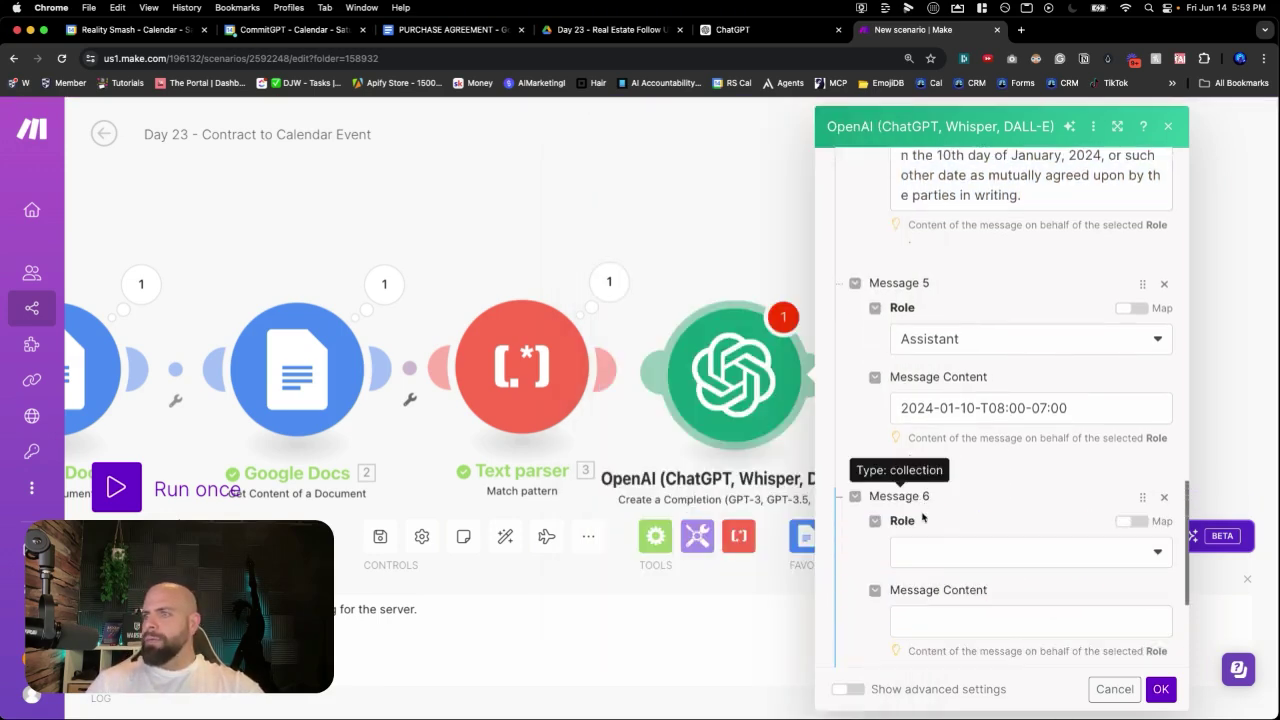
{"action": "left_click", "coordinate": [922, 551]}
{"action": "left_click", "coordinate": [916, 571]}
{"action": "left_click", "coordinate": [922, 544]}
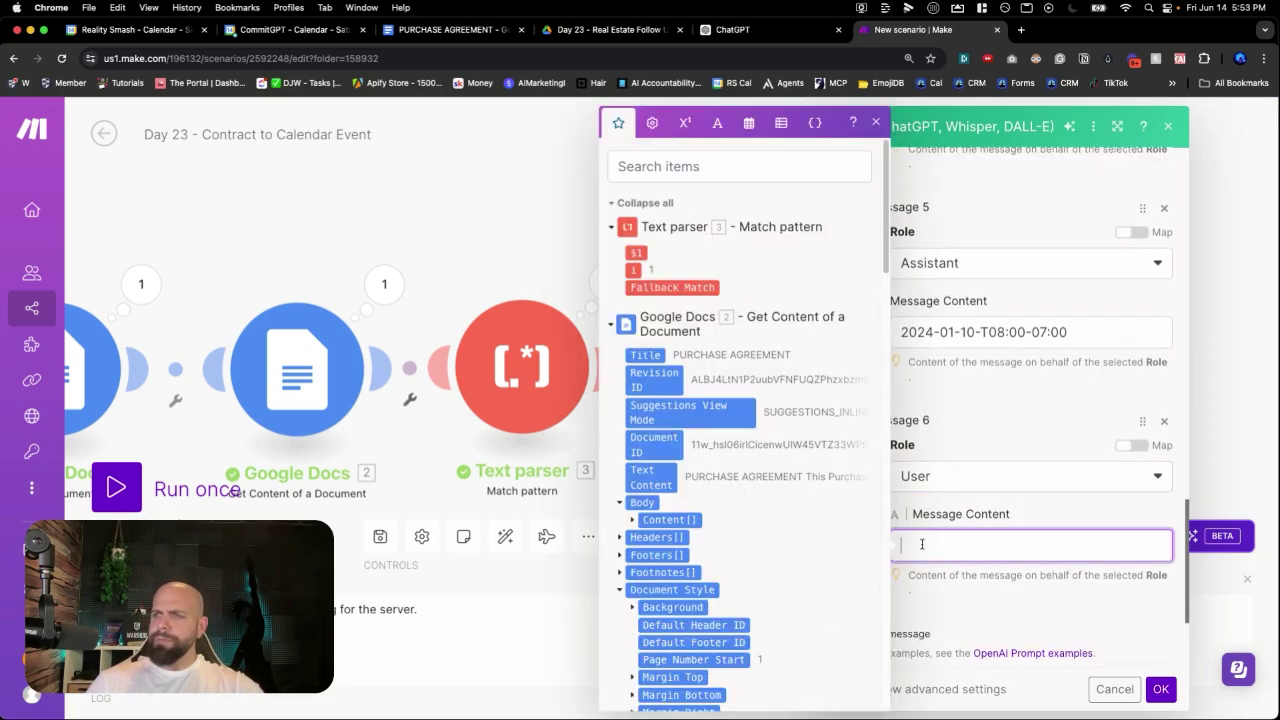
{"action": "key", "text": "super+v"}
Step: Change the closing date in the sixth message's clause to the 29th day of December, 2025
{"action": "scroll", "coordinate": [925, 543], "scroll_direction": "down", "scroll_amount": 3}
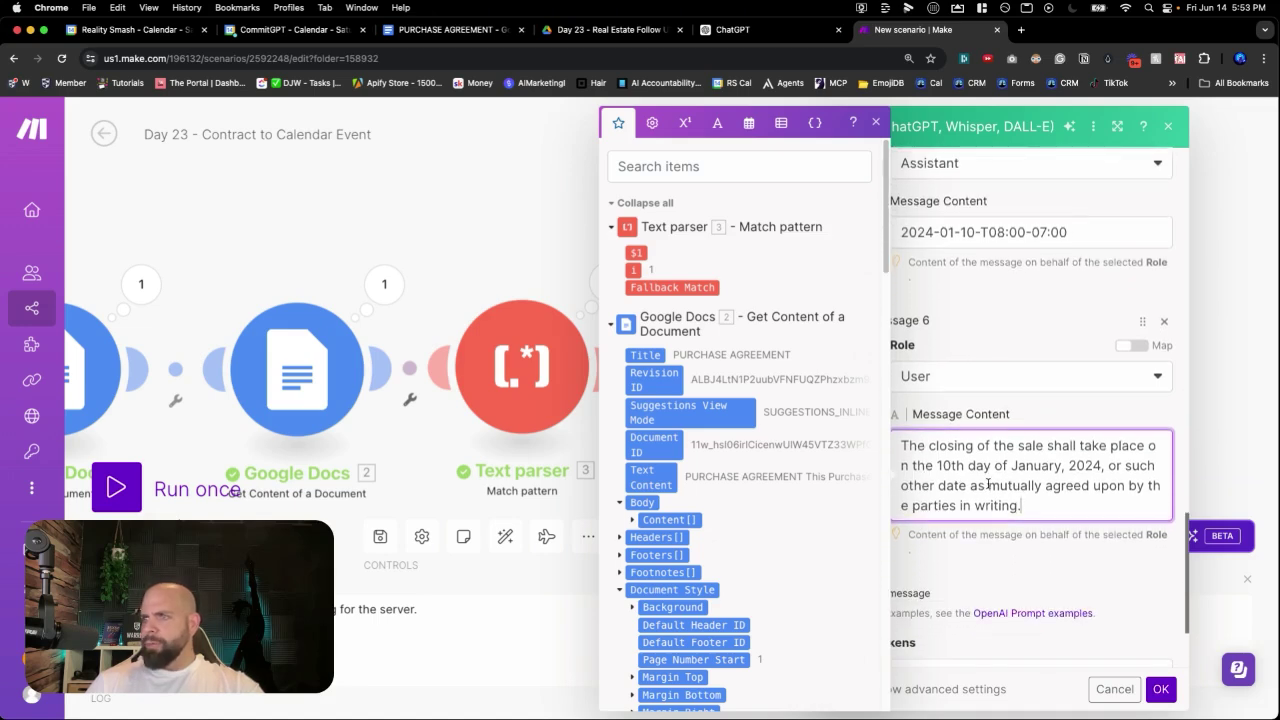
{"action": "left_click", "coordinate": [947, 466]}
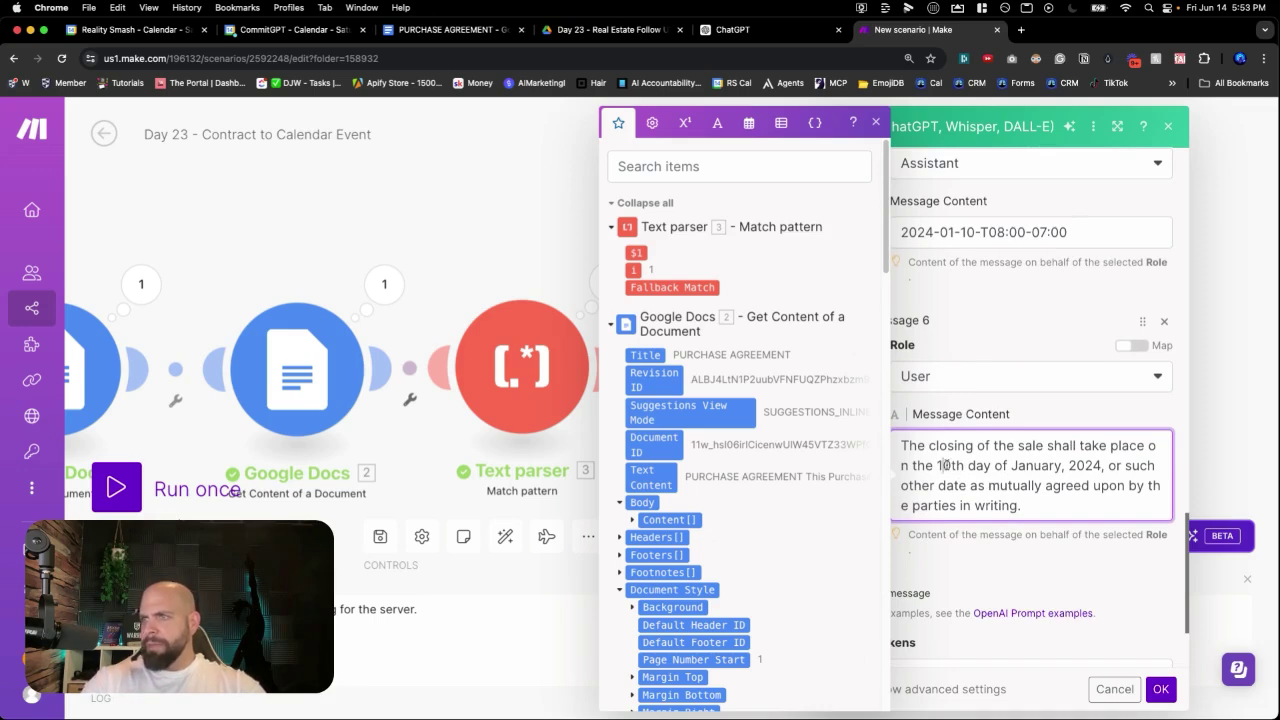
{"action": "key", "text": "BackSpace"}
{"action": "type", "text": "2"}
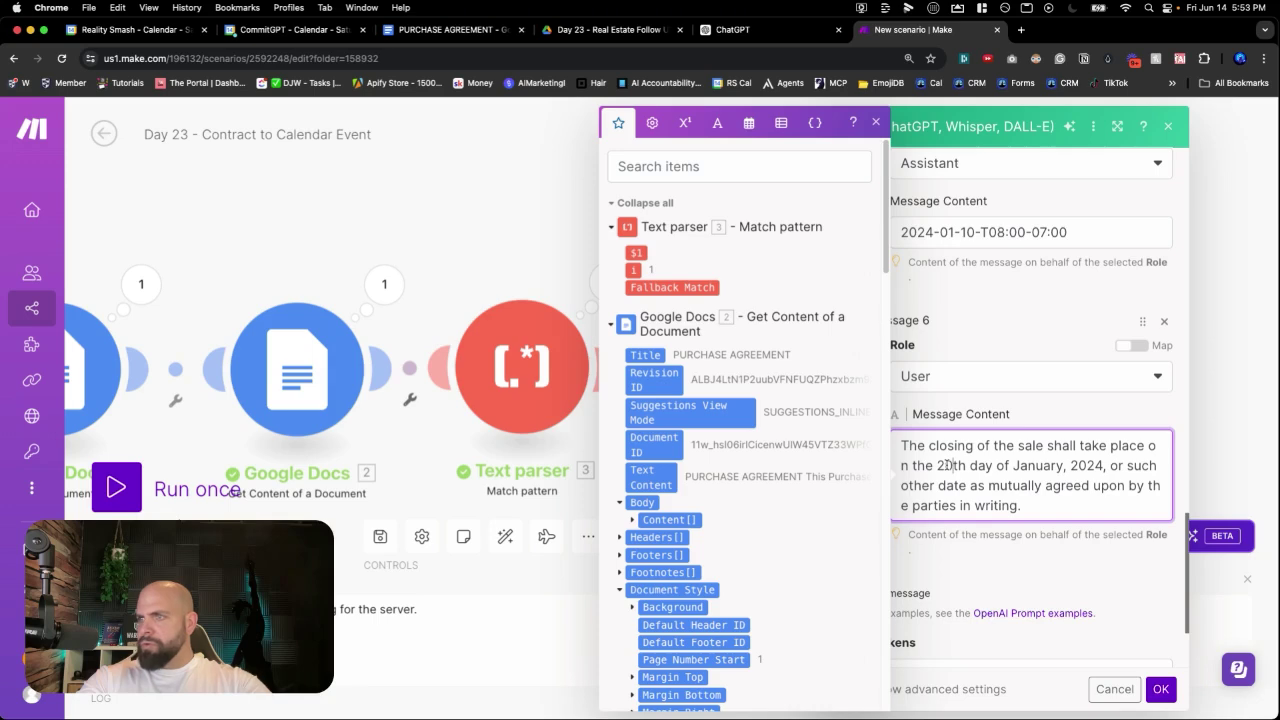
{"action": "key", "text": "Delete"}
{"action": "type", "text": "9"}
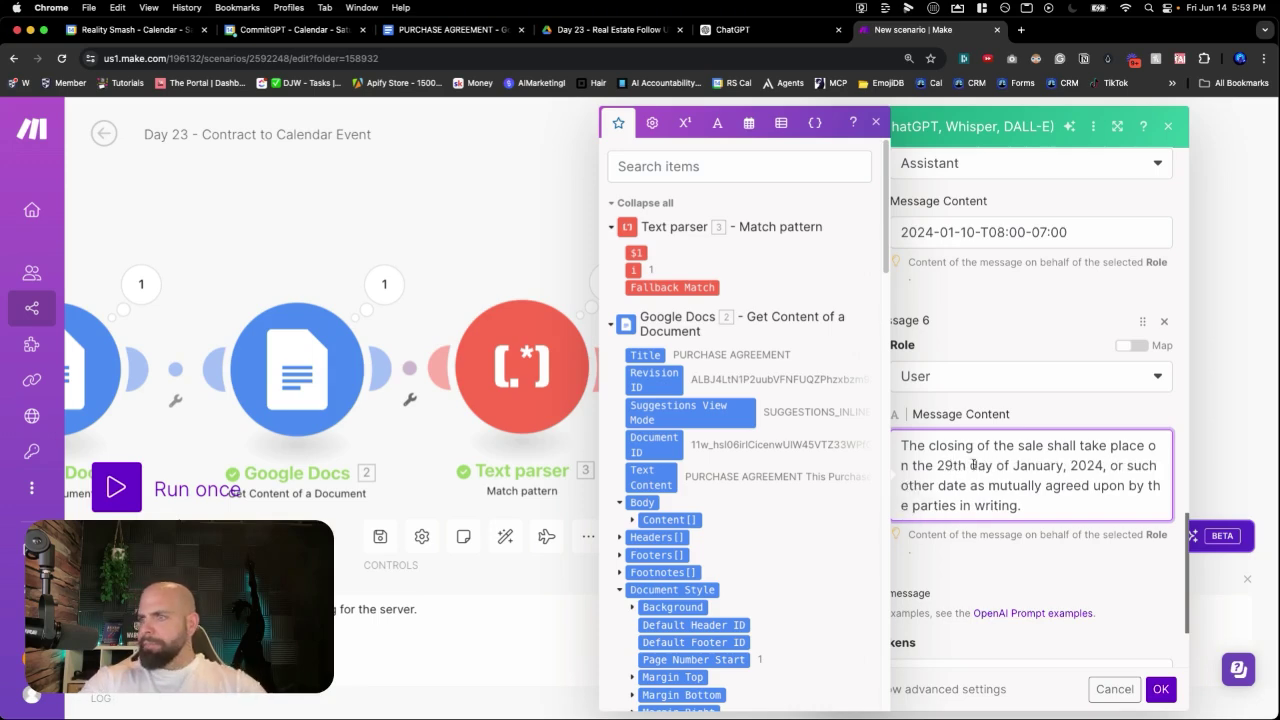
{"action": "left_click_drag", "start_coordinate": [1013, 466], "coordinate": [1066, 466]}
{"action": "type", "text": "Dec"}
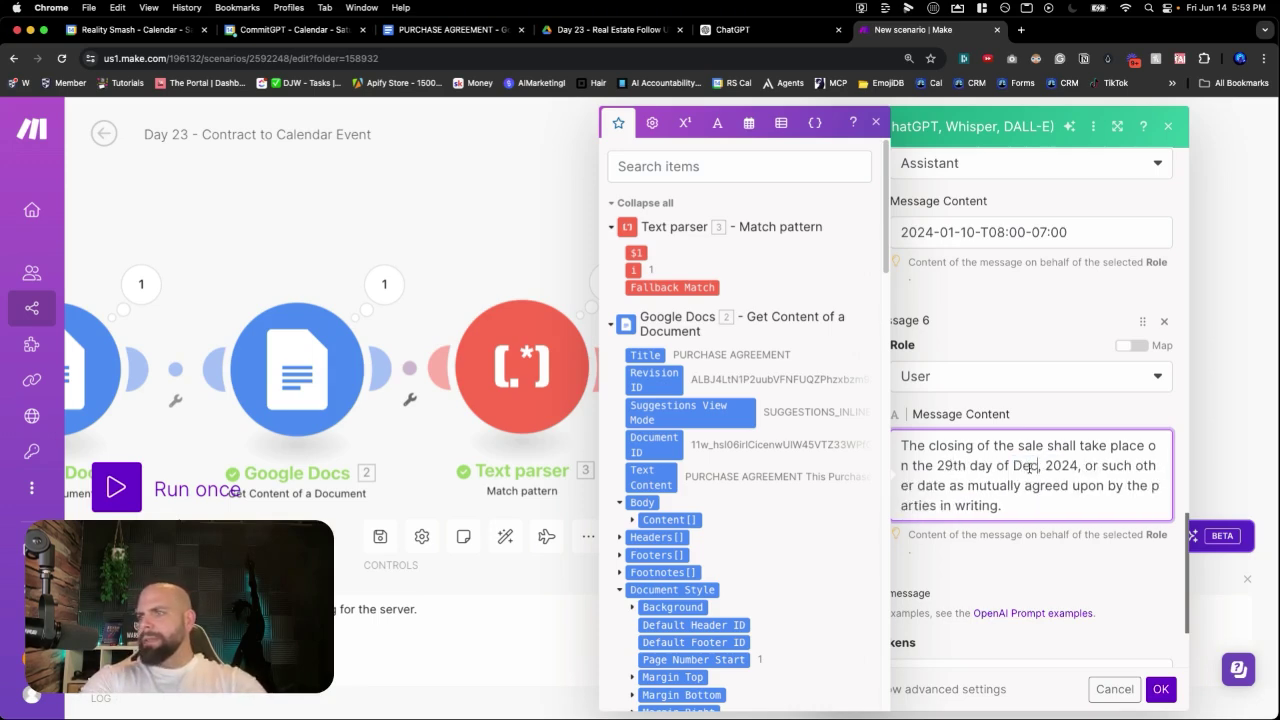
{"action": "type", "text": "ember"}
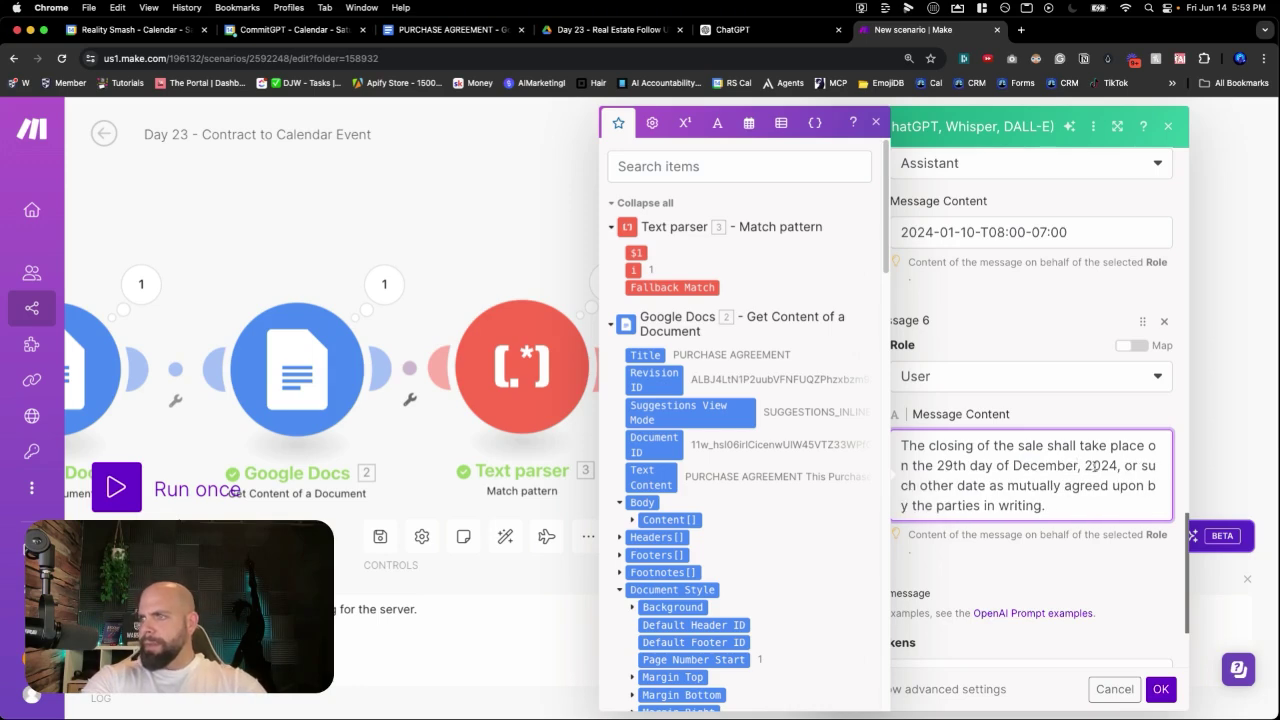
{"action": "left_click", "coordinate": [1116, 466]}
{"action": "key", "text": "BackSpace"}
{"action": "type", "text": "5"}
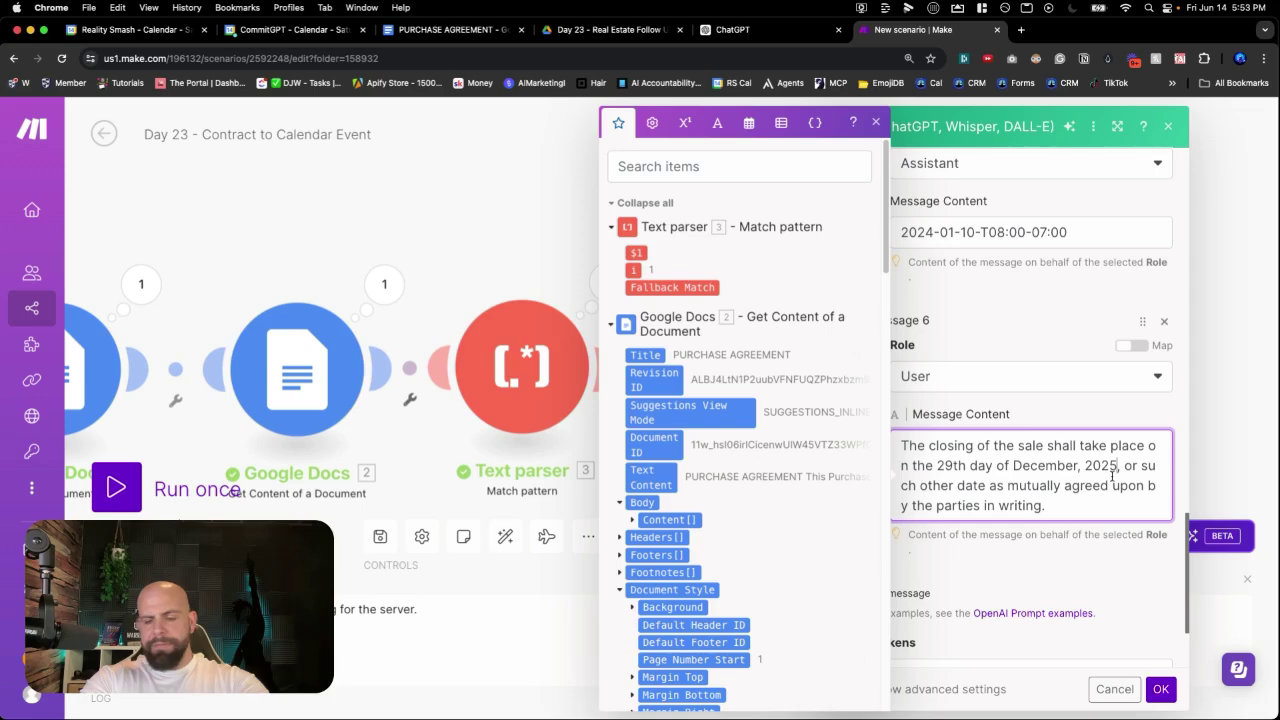
{"action": "left_click", "coordinate": [1110, 500]}
Step: Add a seventh message and set its role to Assistant
{"action": "scroll", "coordinate": [1085, 495], "scroll_direction": "down", "scroll_amount": 2}
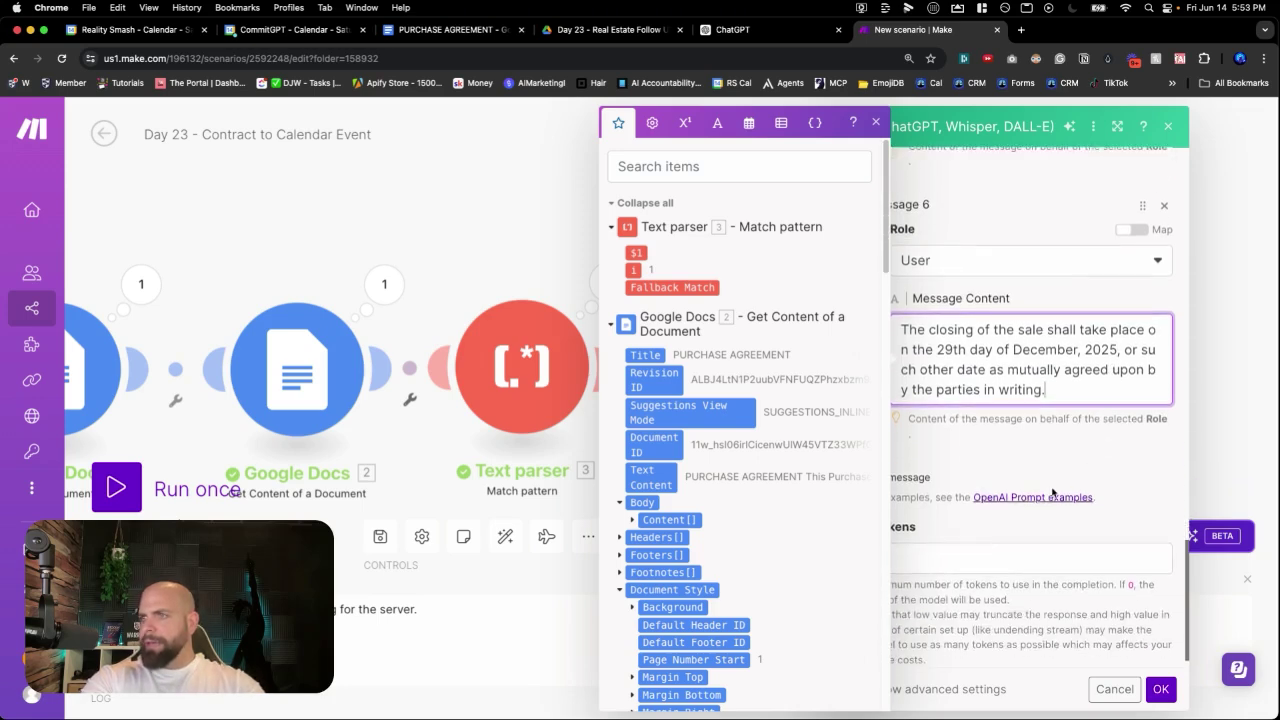
{"action": "left_click", "coordinate": [1005, 466]}
{"action": "left_click", "coordinate": [921, 481]}
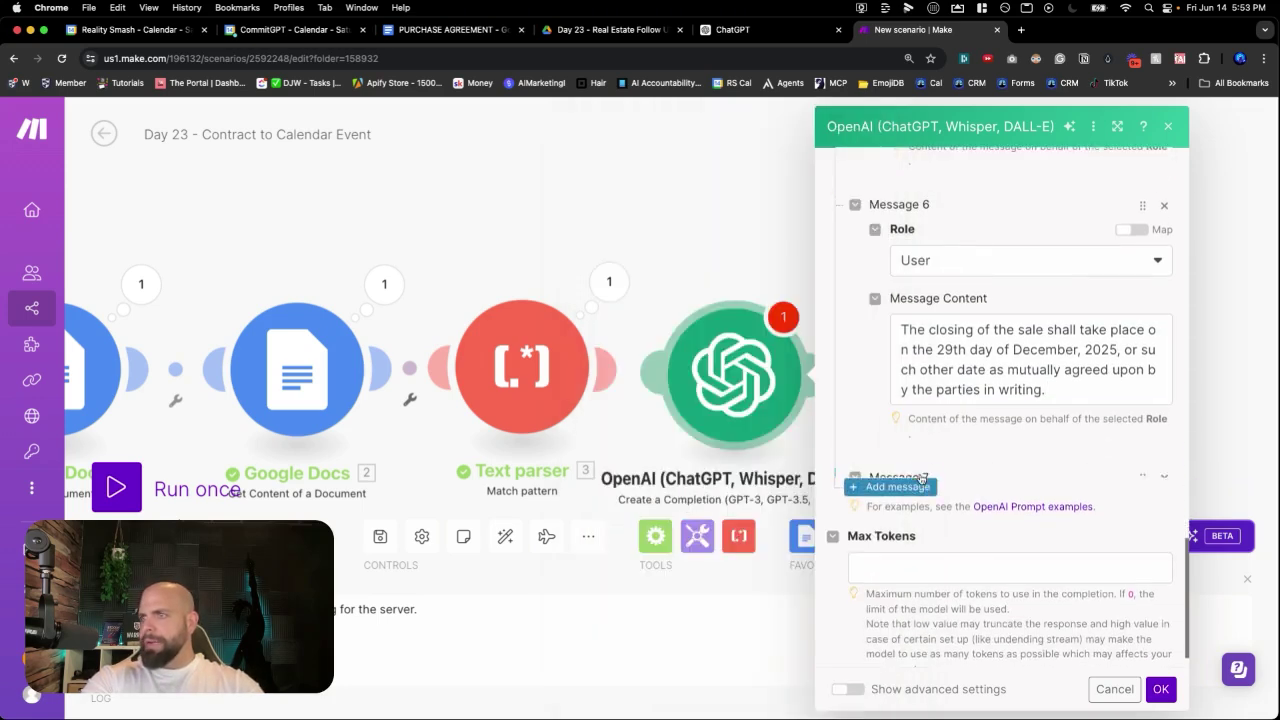
{"action": "left_click", "coordinate": [986, 533]}
{"action": "left_click", "coordinate": [943, 586]}
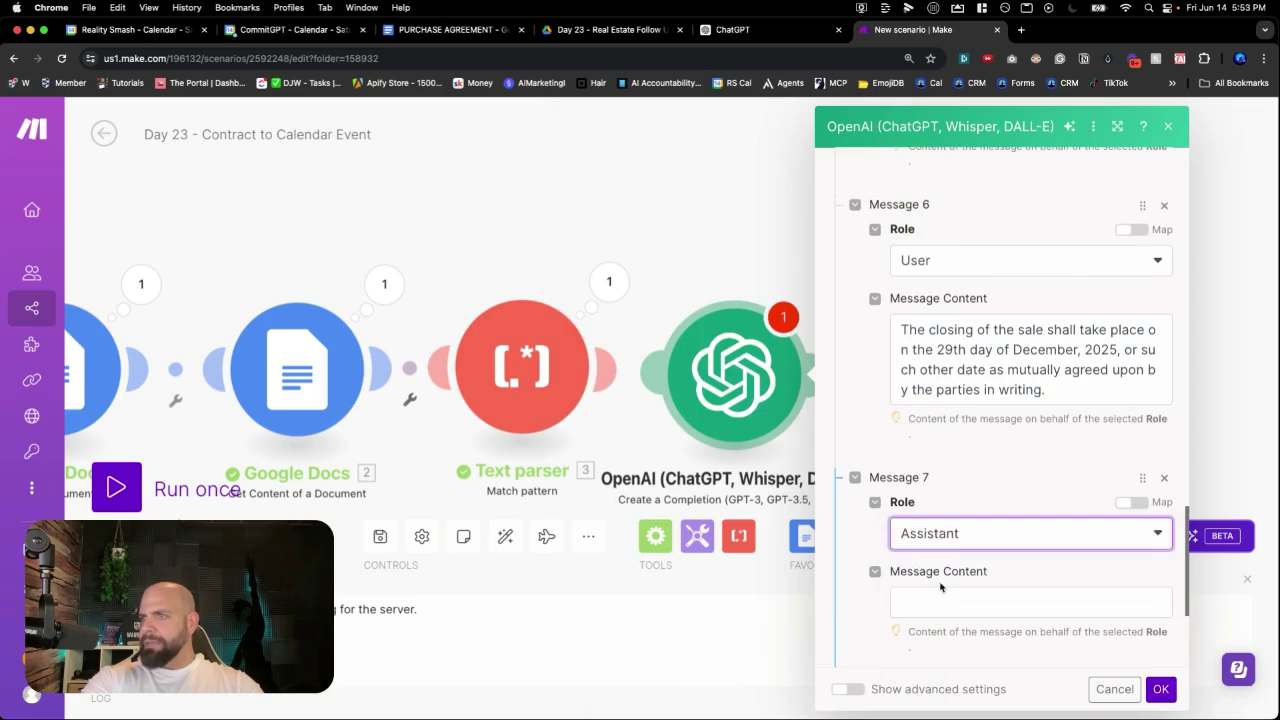
Step: Copy the timestamp from the fifth message and paste it as the seventh message's content
{"action": "scroll", "coordinate": [950, 444], "scroll_direction": "up", "scroll_amount": 2}
{"action": "scroll", "coordinate": [951, 443], "scroll_direction": "up", "scroll_amount": 1}
{"action": "left_click", "coordinate": [952, 350]}
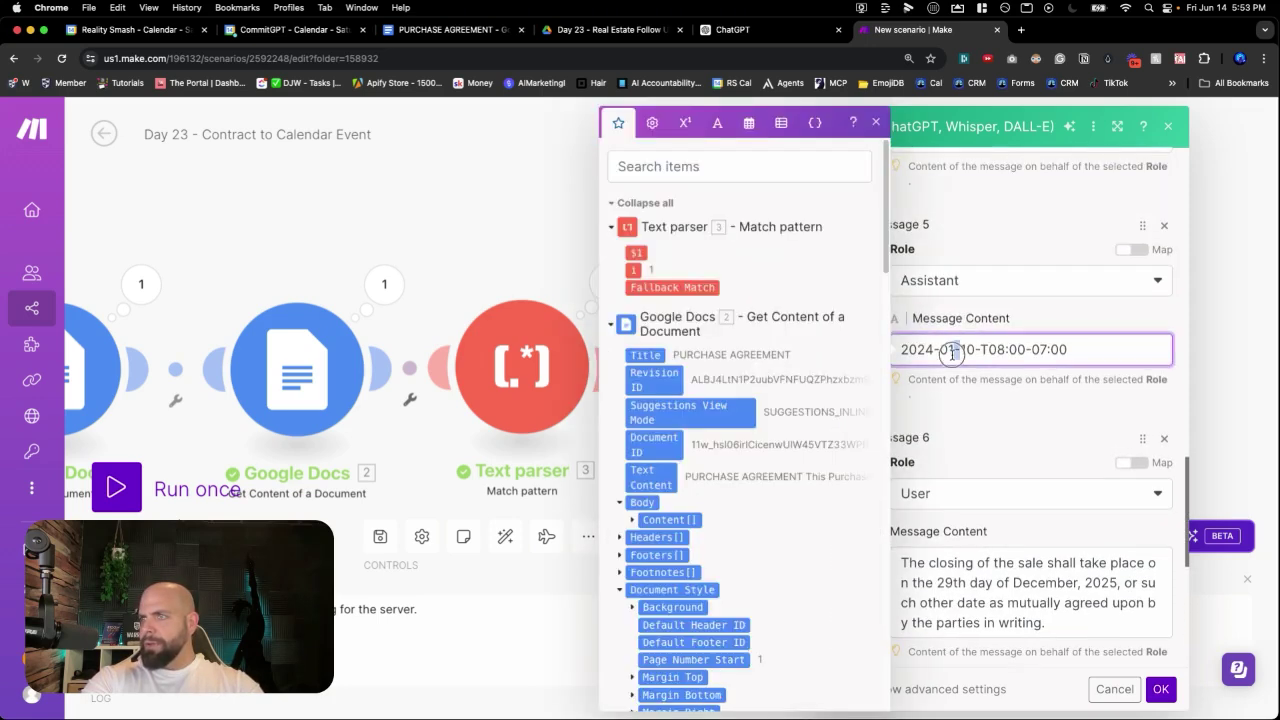
{"action": "triple_click", "coordinate": [952, 350]}
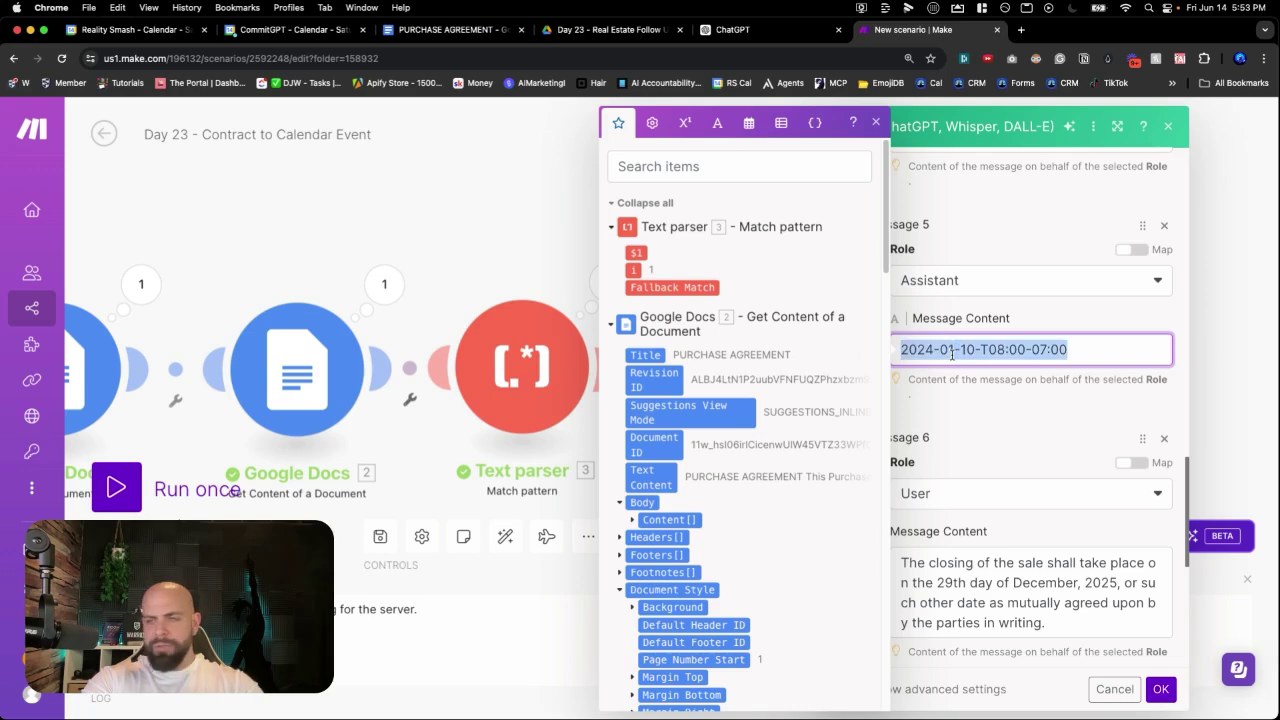
{"action": "scroll", "coordinate": [984, 442], "scroll_direction": "down", "scroll_amount": 5}
{"action": "left_click", "coordinate": [974, 558]}
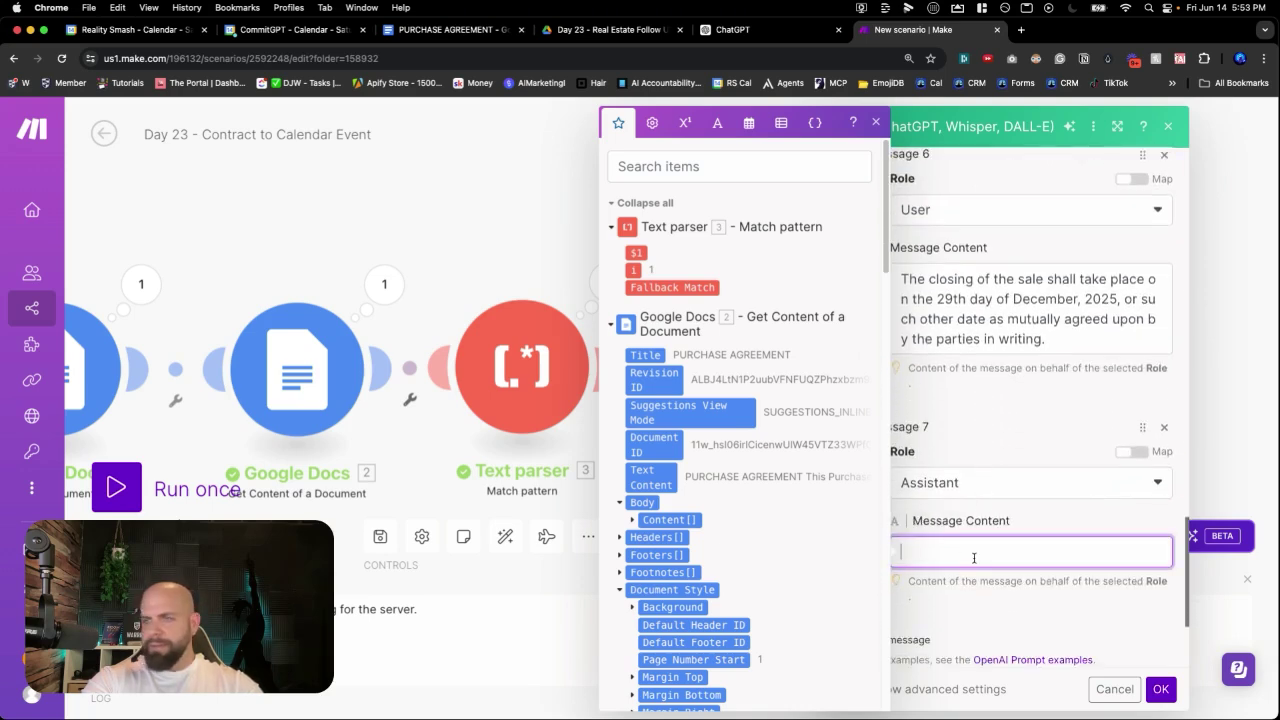
{"action": "type", "text": "2024-01-10T08:00-07:00"}
Step: Change the date in the seventh message's timestamp so it reads 2025-12-29-T08:00-07:00
{"action": "left_click", "coordinate": [932, 551]}
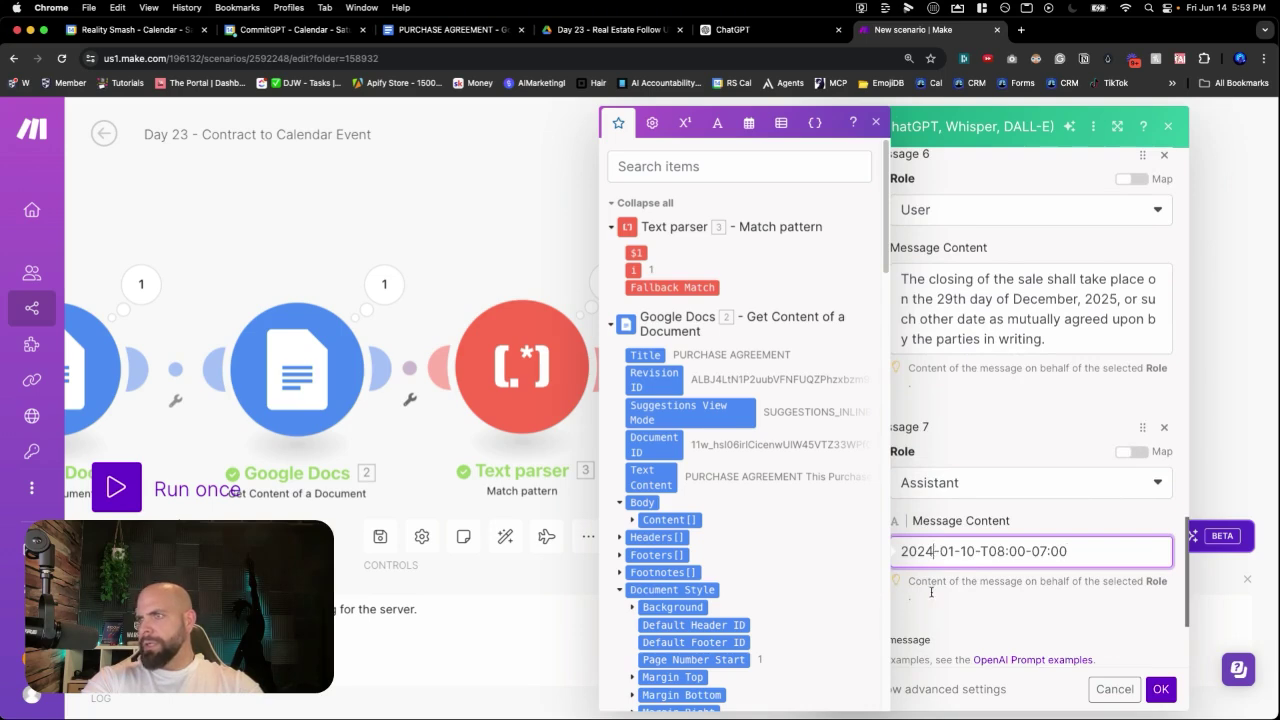
{"action": "key", "text": "BackSpace"}
{"action": "type", "text": "5"}
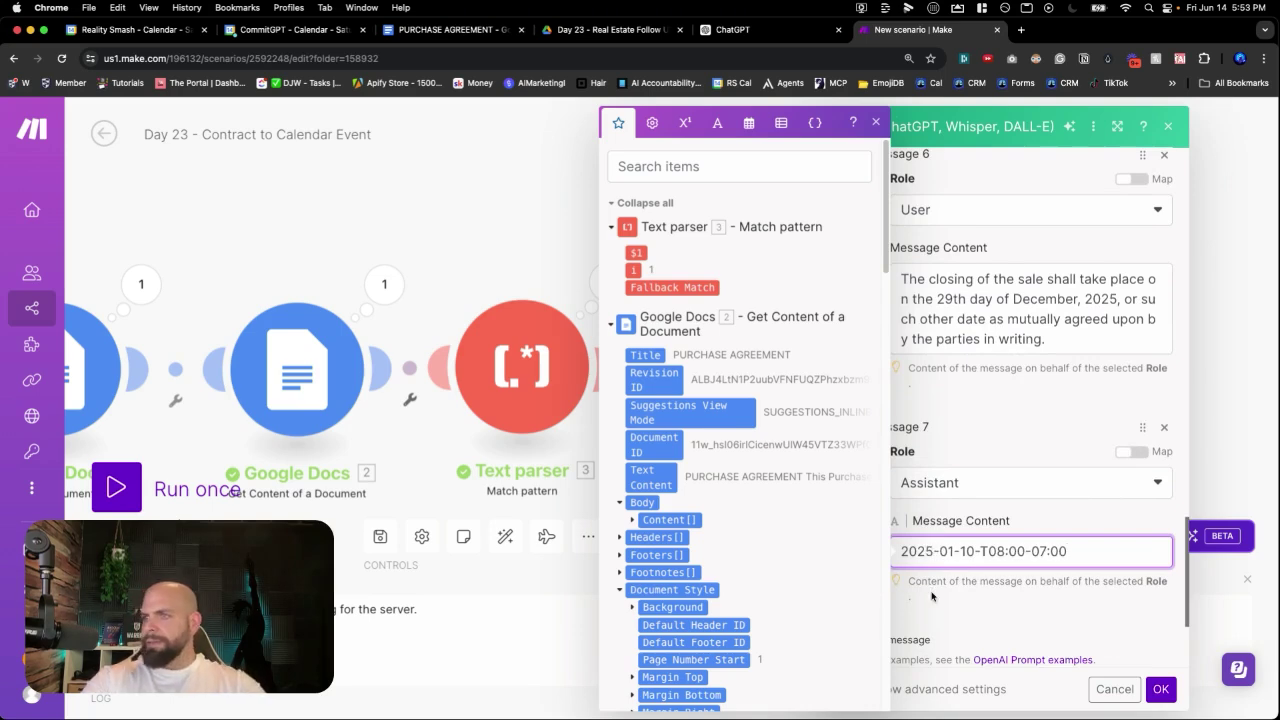
{"action": "key", "text": "Delete"}
{"action": "key", "text": "BackSpace"}
{"action": "type", "text": "12"}
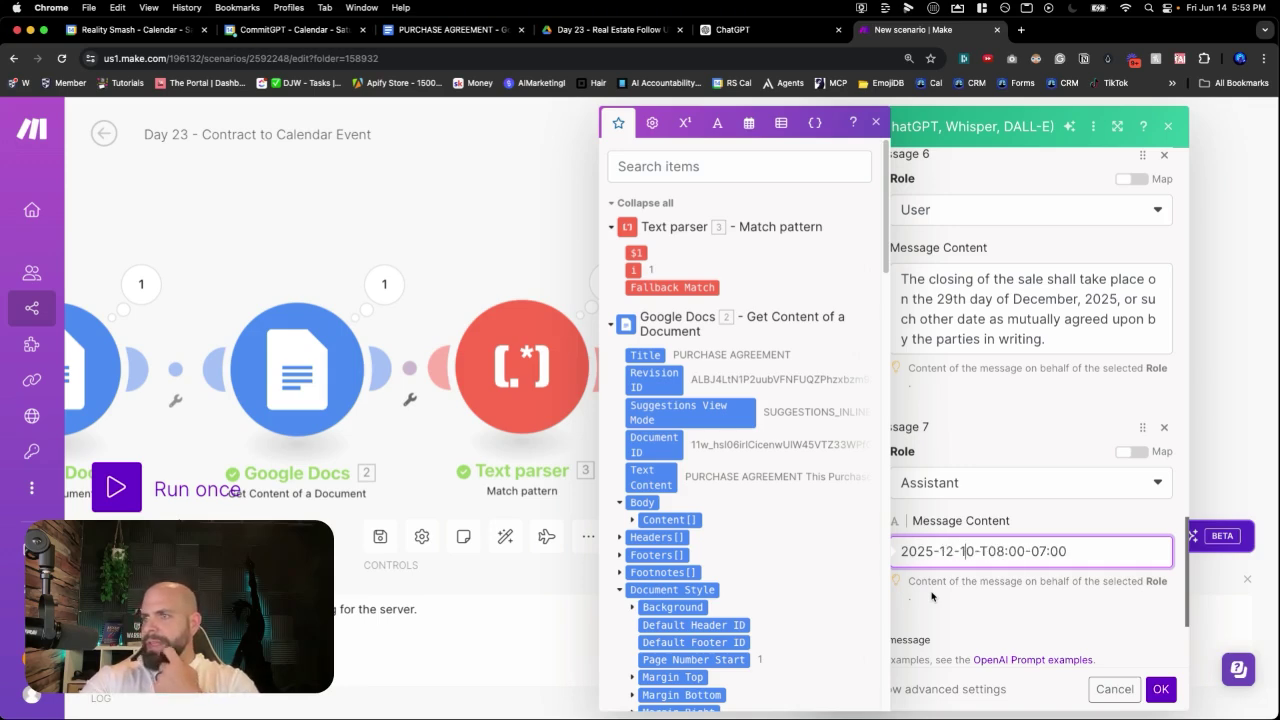
{"action": "key", "text": "Right"}
{"action": "key", "text": "Delete"}
{"action": "key", "text": "Delete"}
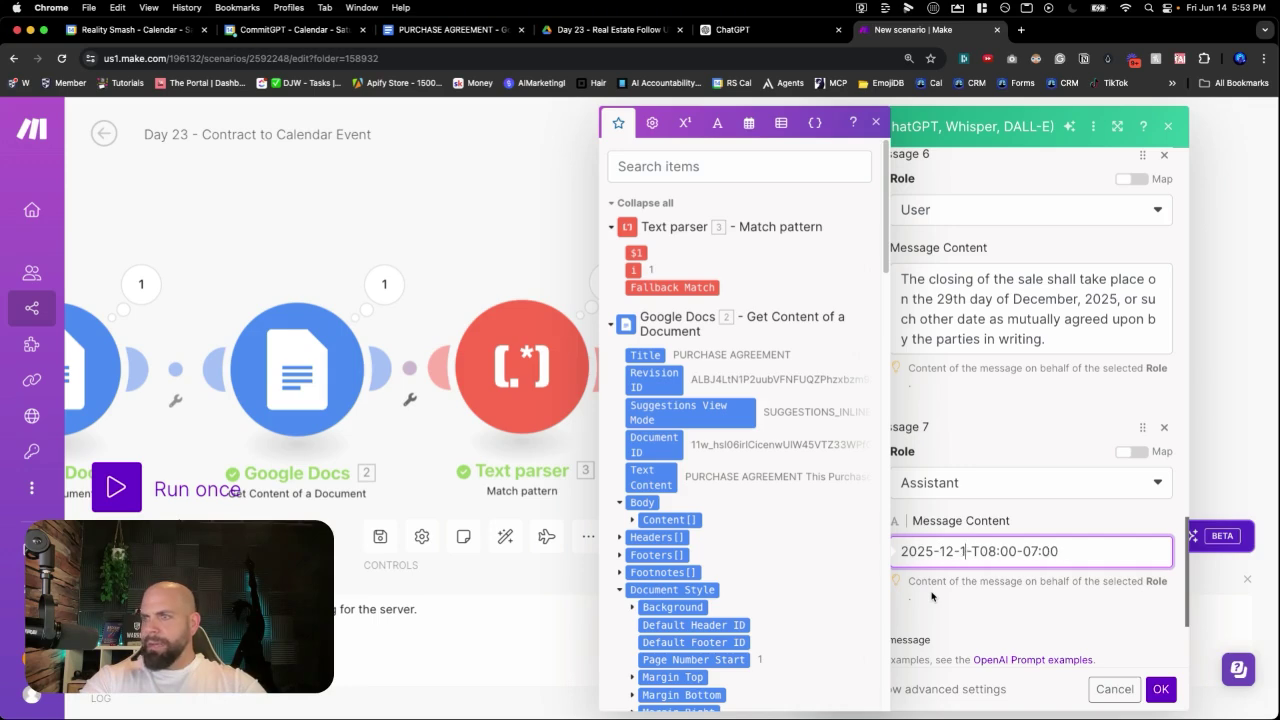
{"action": "type", "text": "29"}
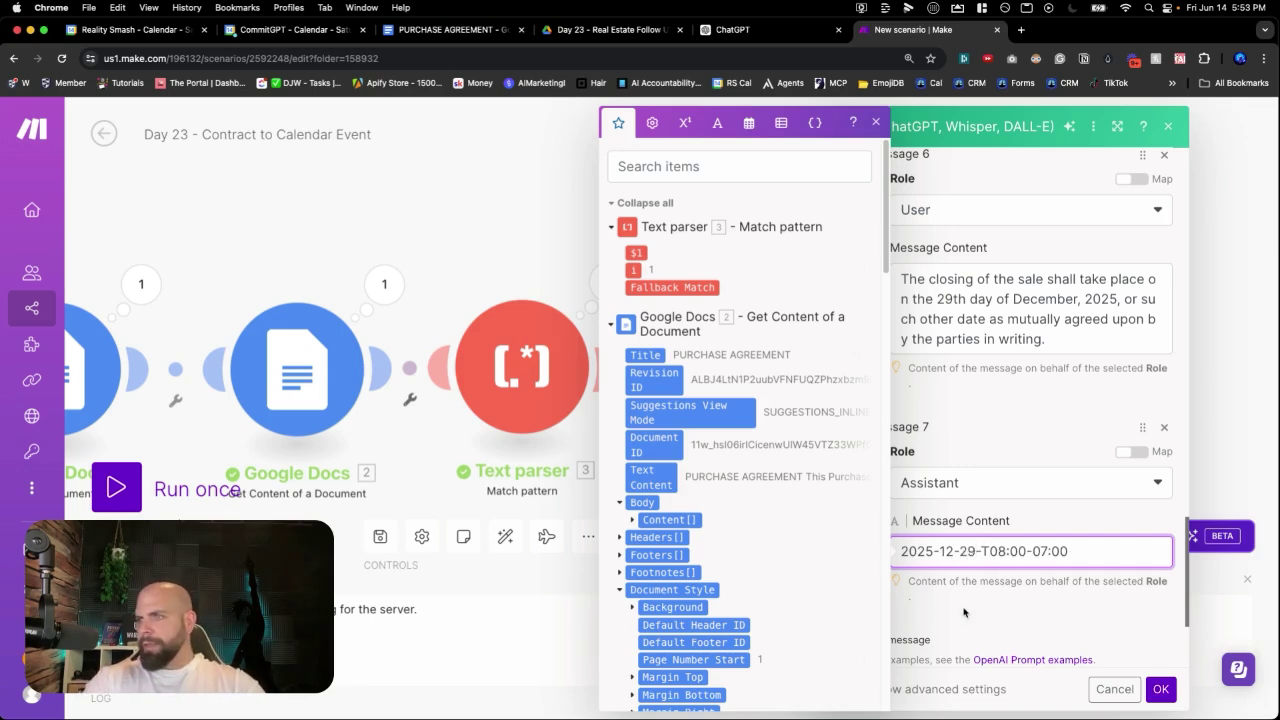
{"action": "left_click", "coordinate": [965, 612]}
Step: Add an eighth message below the seventh one in the OpenAI module
{"action": "scroll", "coordinate": [965, 612], "scroll_direction": "down", "scroll_amount": 3}
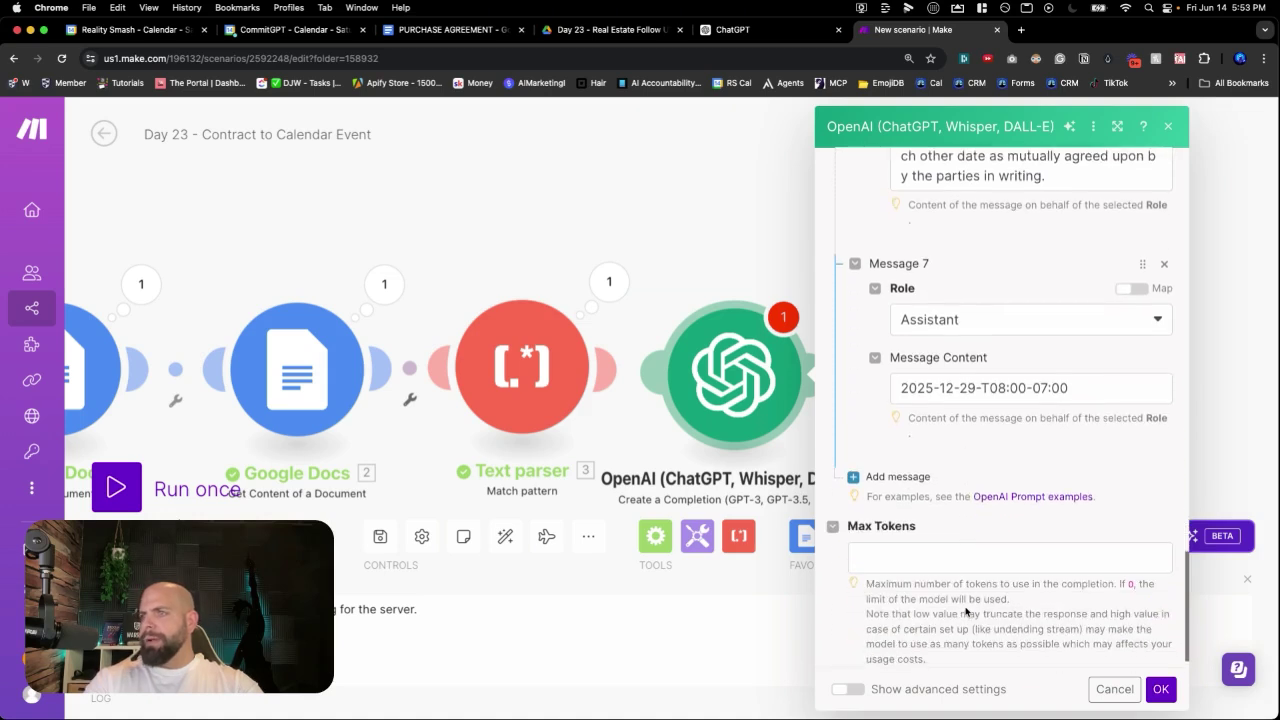
{"action": "left_click", "coordinate": [913, 478]}
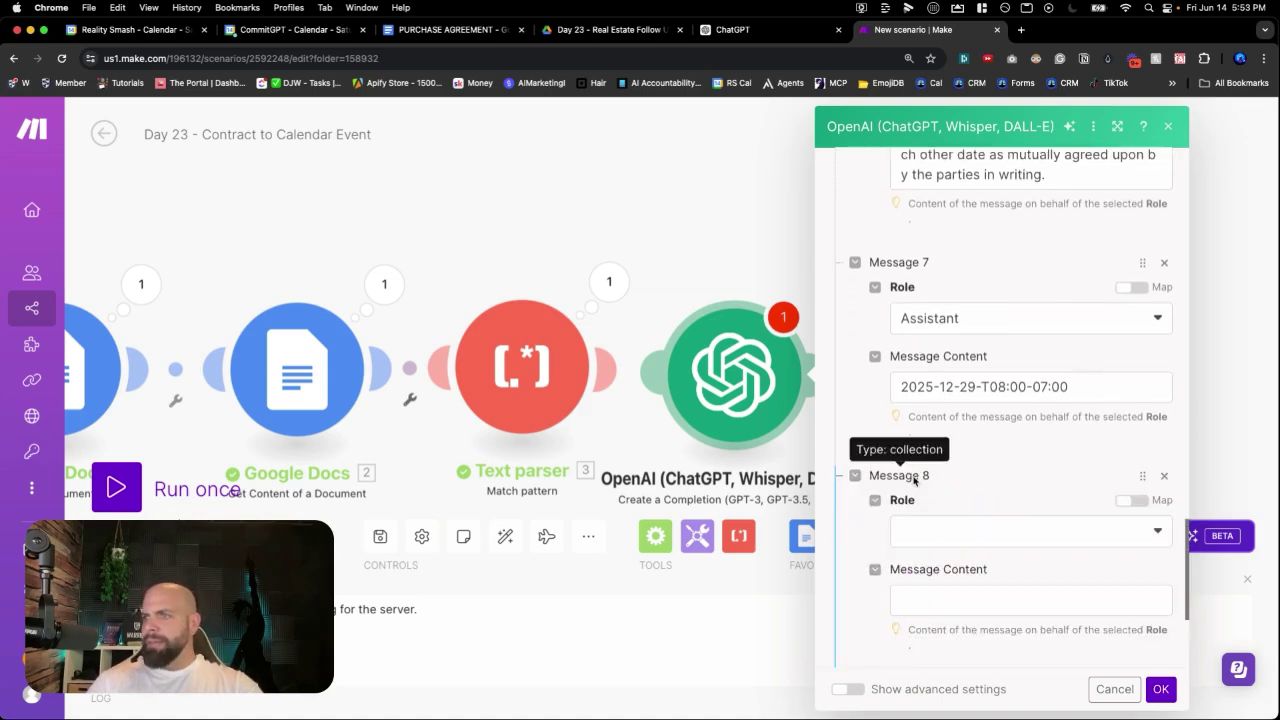
Step: Set Message 8's role to User and map its content to the Text parser's $1 value
{"action": "left_click", "coordinate": [925, 531]}
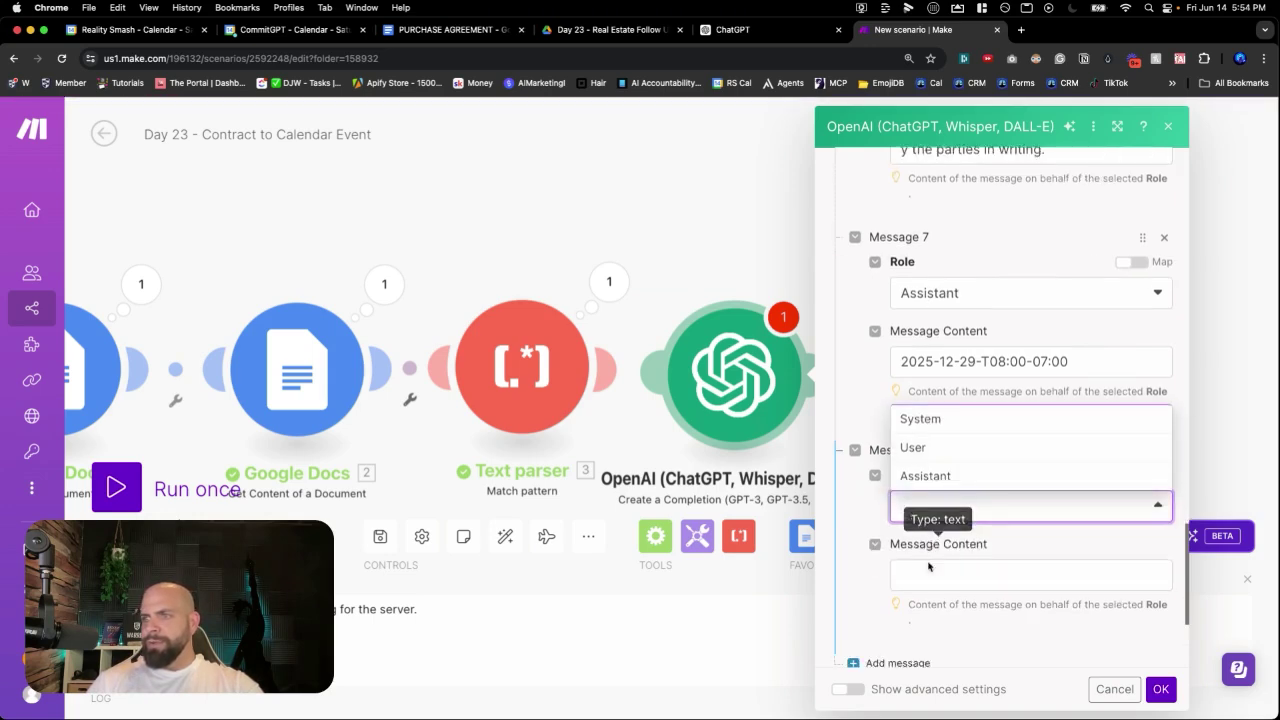
{"action": "left_click", "coordinate": [928, 521]}
{"action": "left_click", "coordinate": [927, 523]}
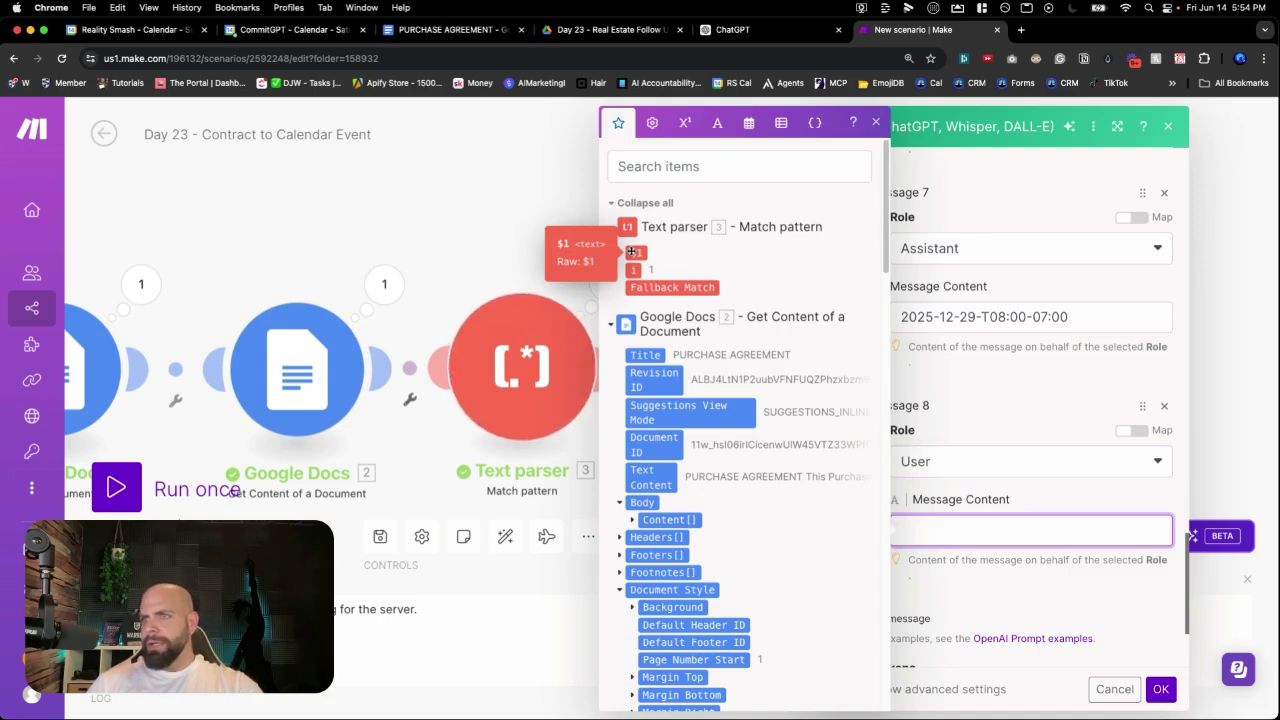
{"action": "left_click", "coordinate": [632, 252]}
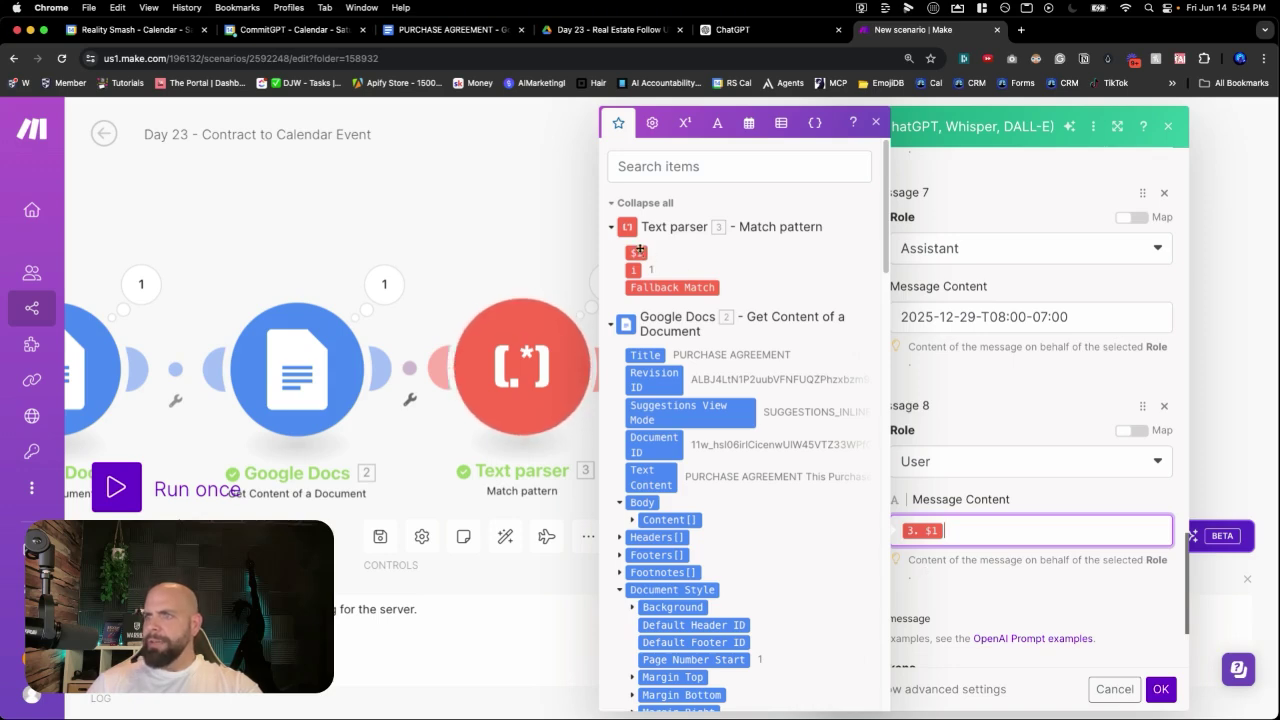
{"action": "left_click", "coordinate": [933, 563]}
{"action": "scroll", "coordinate": [925, 555], "scroll_direction": "down", "scroll_amount": 3}
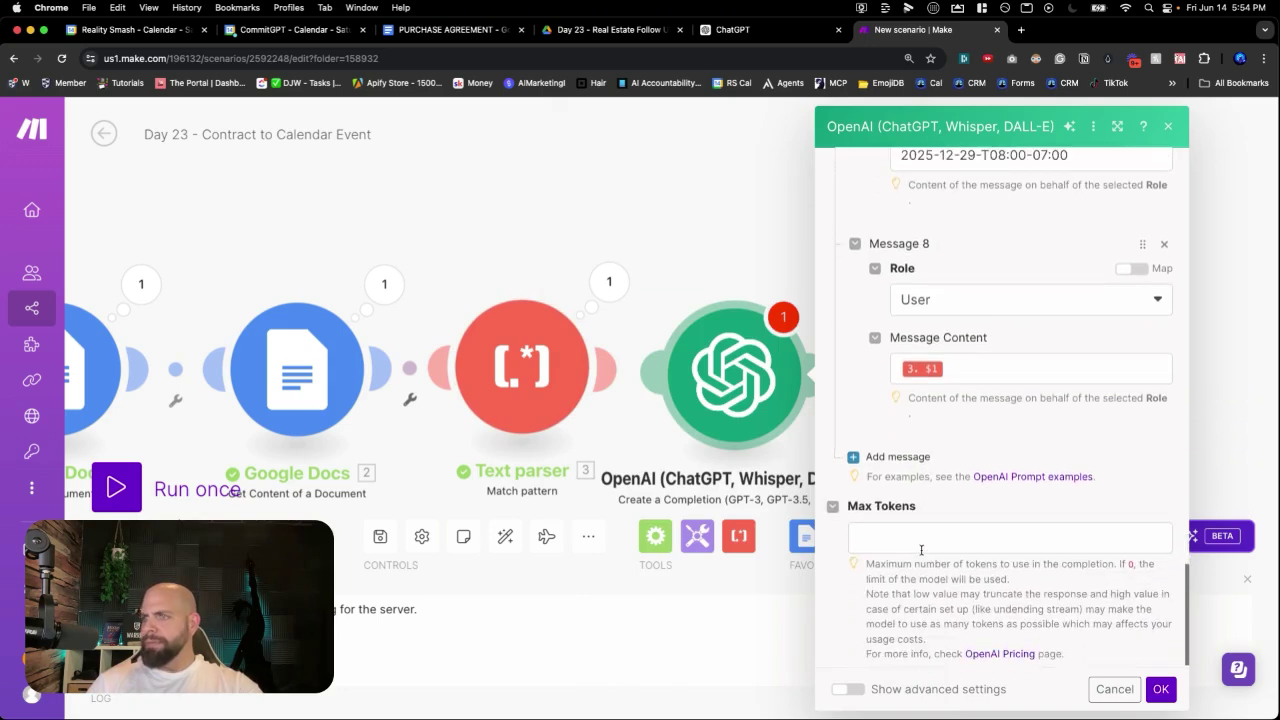
Step: Set the completion's Max Tokens to 500, review the prompt messages, and confirm the OpenAI module settings
{"action": "left_click", "coordinate": [921, 549]}
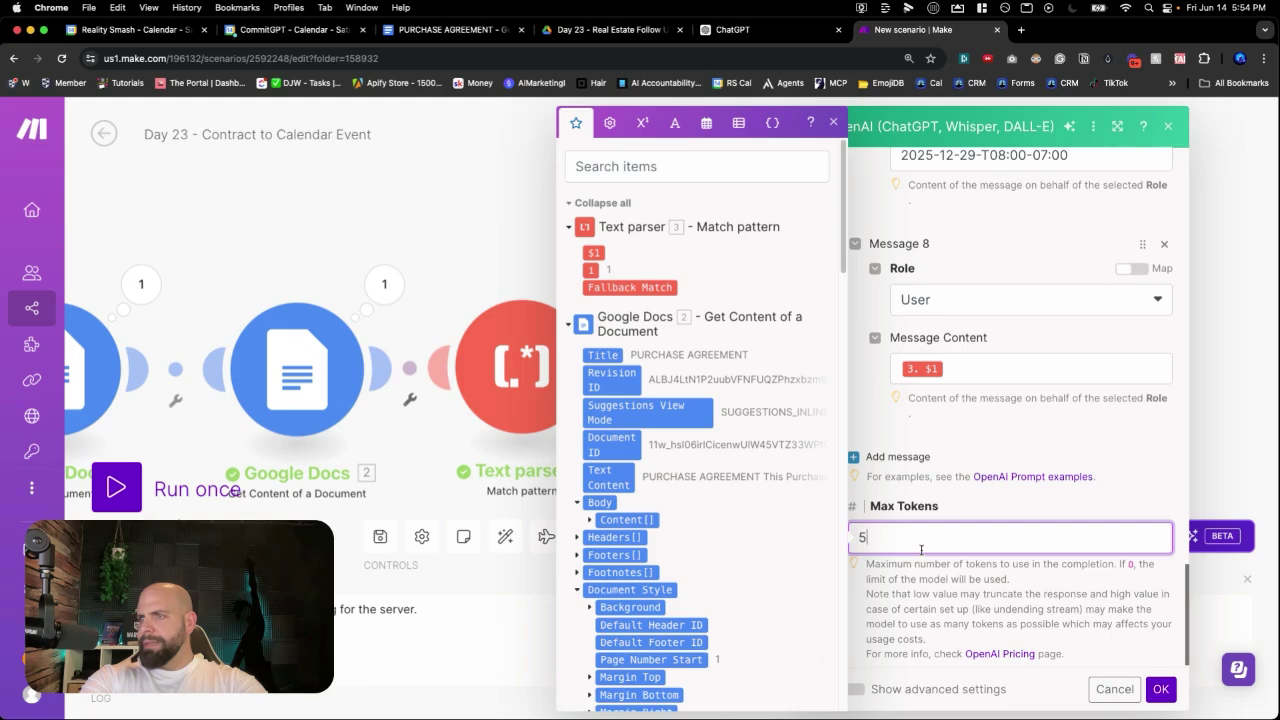
{"action": "type", "text": "500"}
{"action": "left_click", "coordinate": [955, 597]}
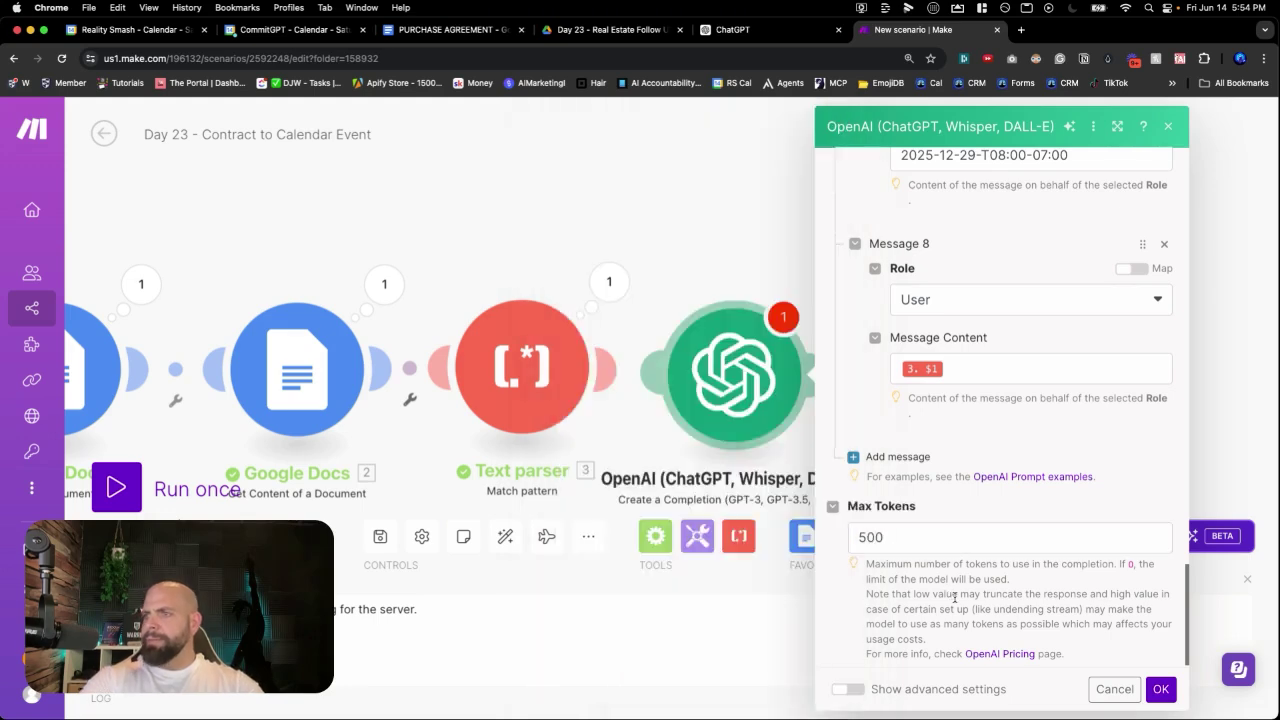
{"action": "scroll", "coordinate": [944, 492], "scroll_direction": "up", "scroll_amount": 8}
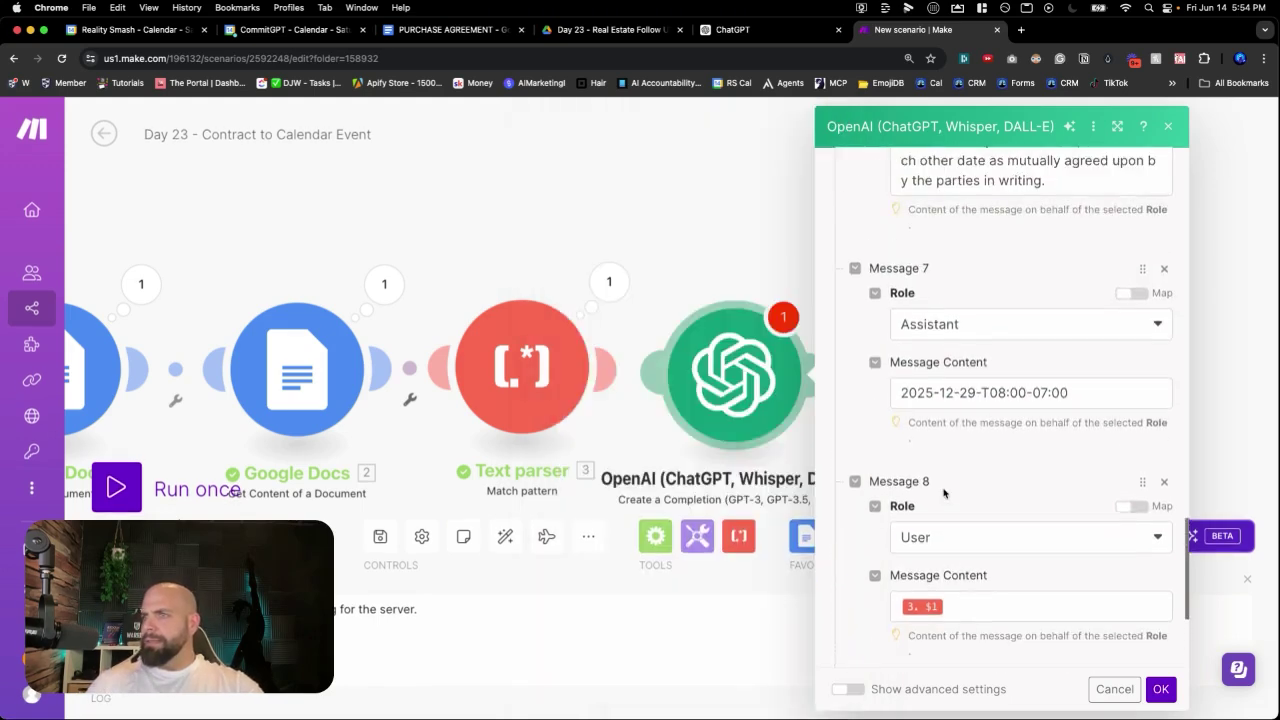
{"action": "scroll", "coordinate": [944, 492], "scroll_direction": "up", "scroll_amount": 15}
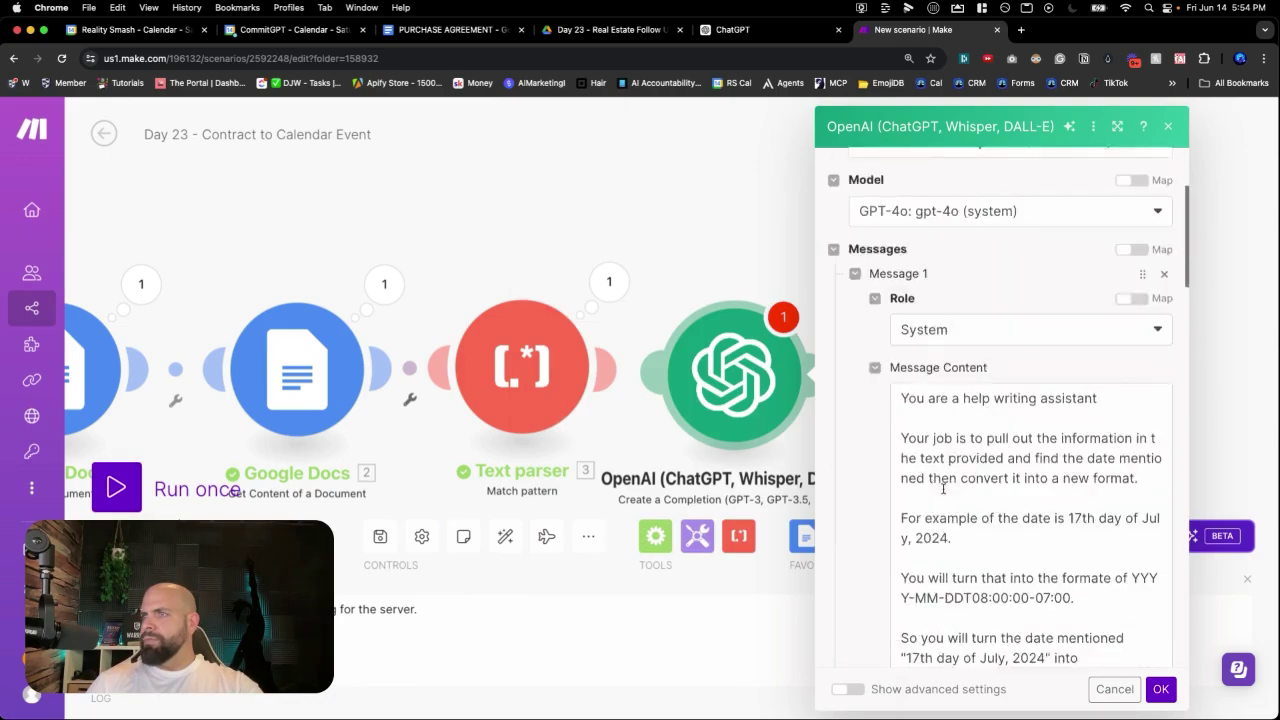
{"action": "scroll", "coordinate": [944, 492], "scroll_direction": "down", "scroll_amount": 20}
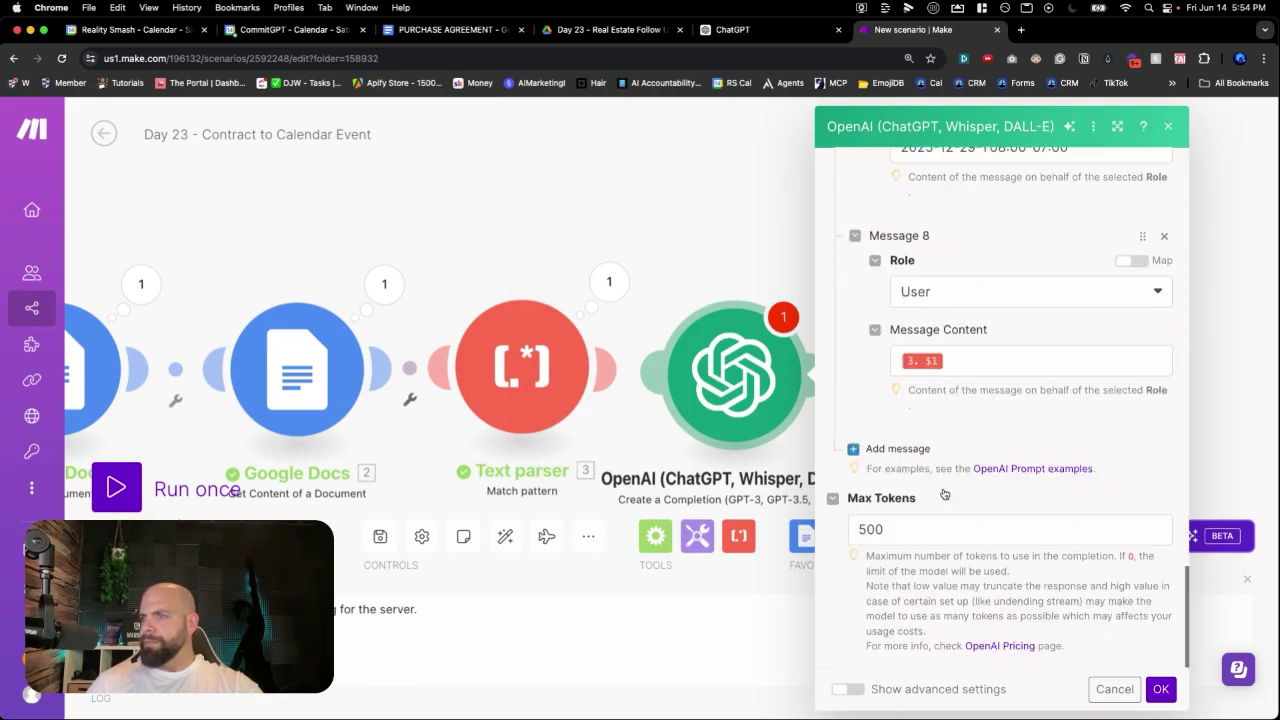
{"action": "left_click", "coordinate": [1162, 690]}
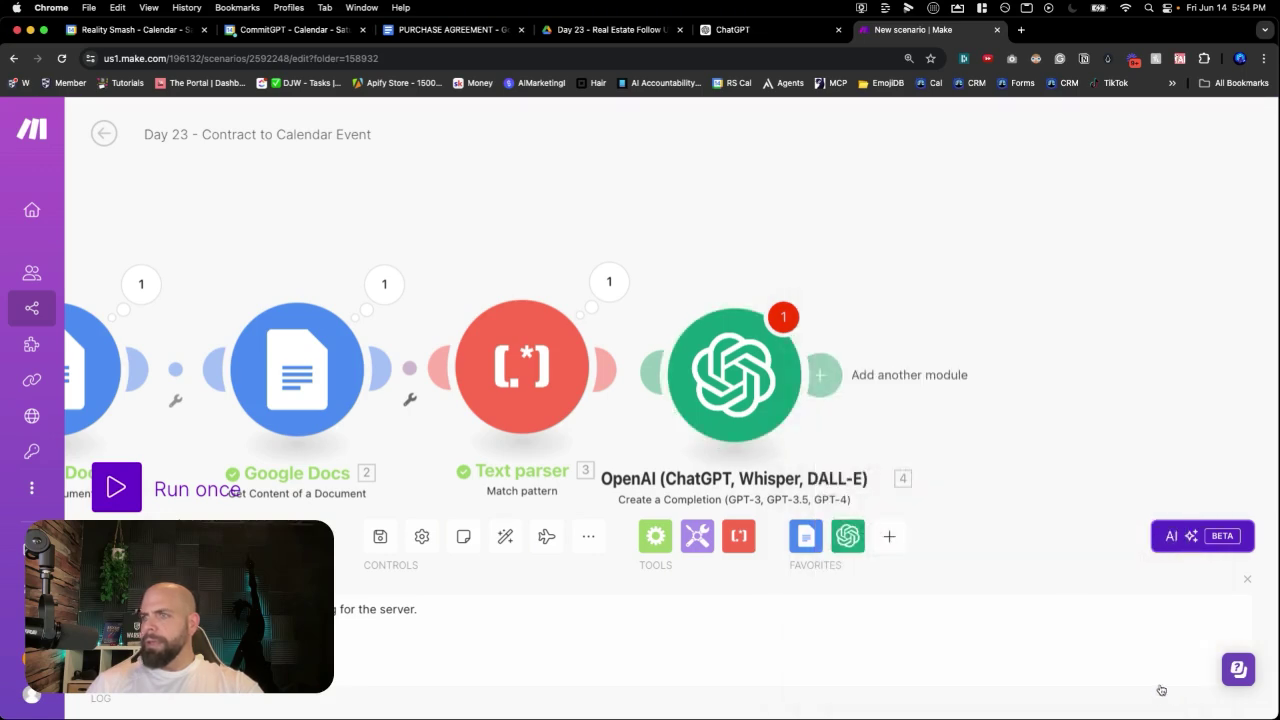
Step: Recheck the OpenAI module's settings, confirm them, and save the scenario
{"action": "left_click", "coordinate": [772, 418]}
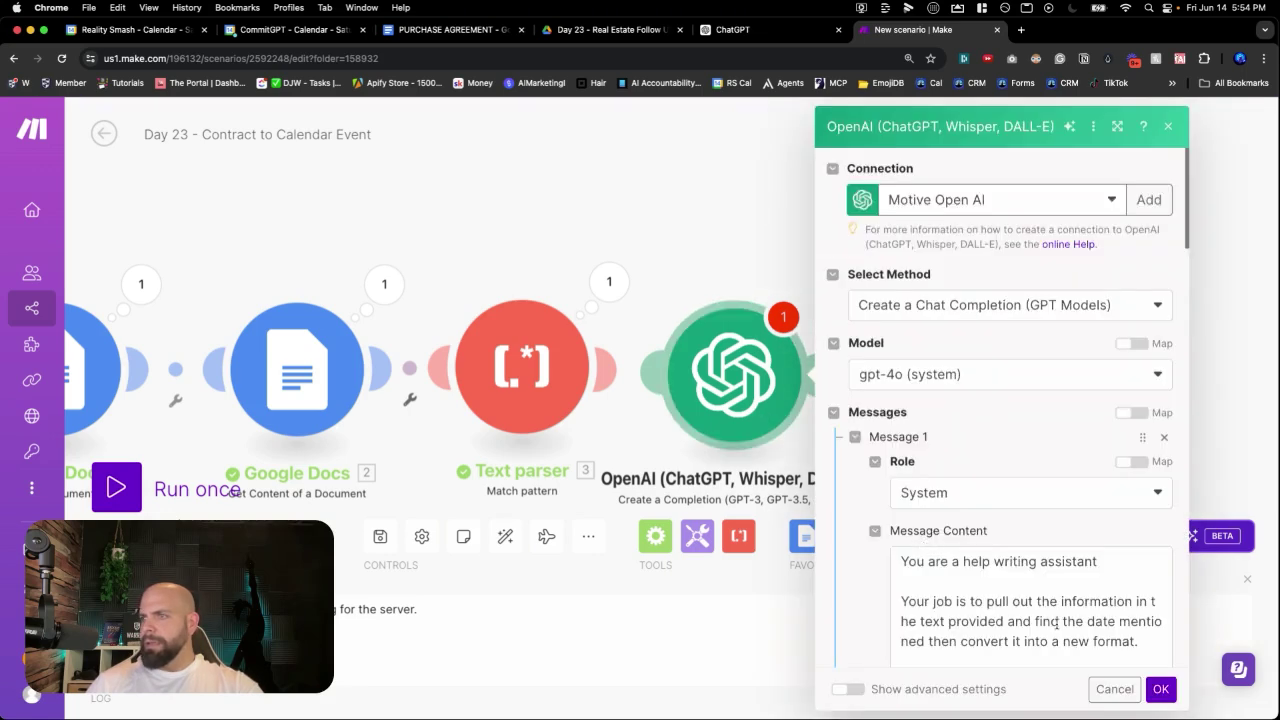
{"action": "left_click", "coordinate": [1161, 689]}
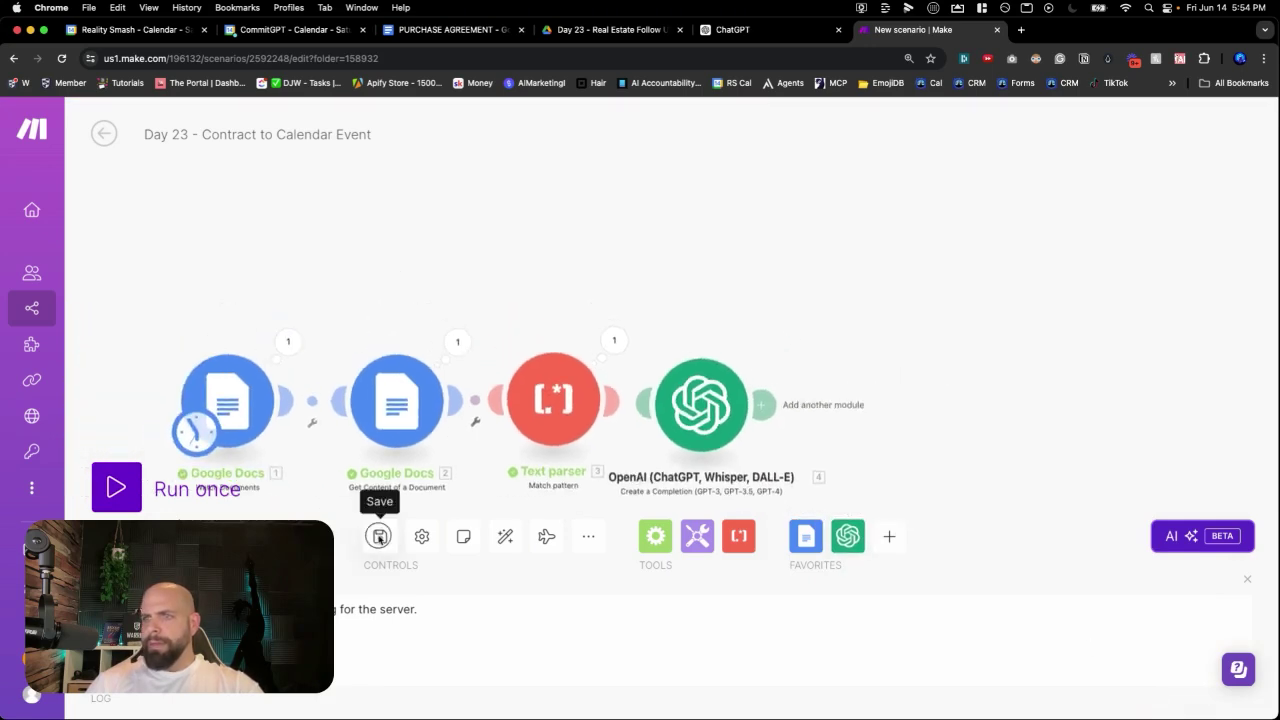
{"action": "left_click", "coordinate": [380, 536]}
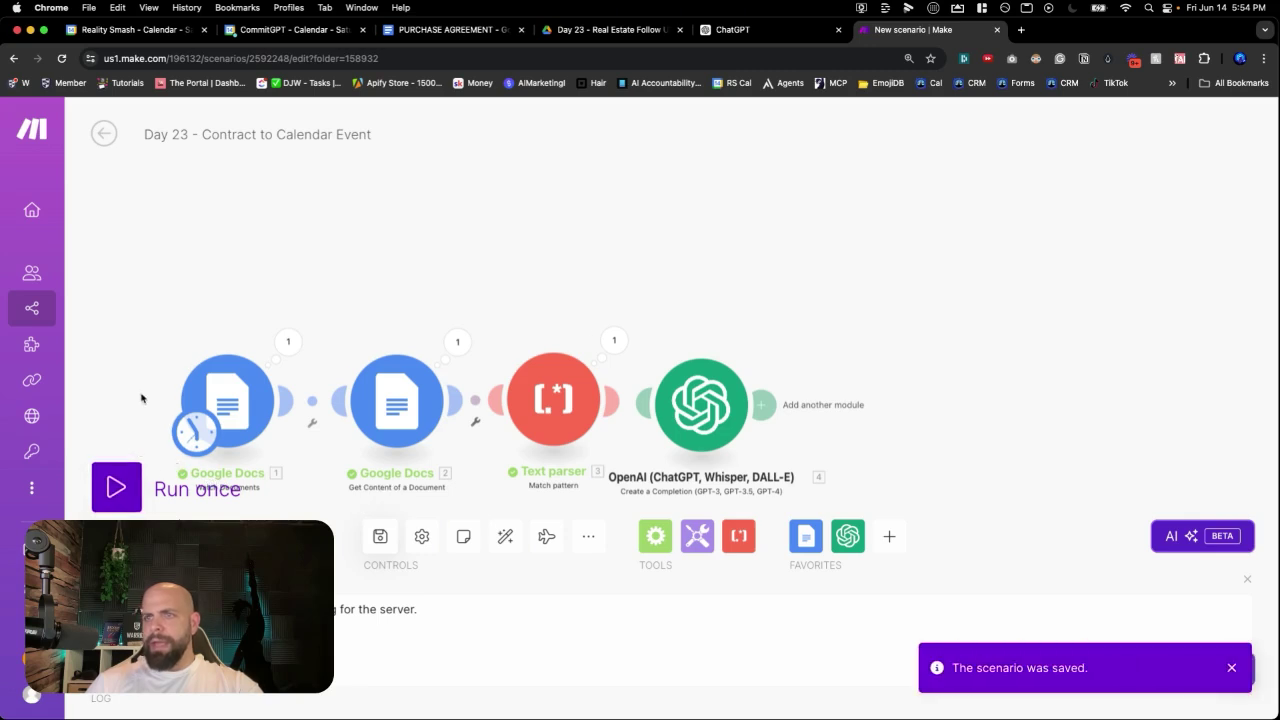
Step: Manually choose PURCHASE AGREEMENT as the Watch Documents module's starting point and run the scenario once
{"action": "right_click", "coordinate": [229, 410]}
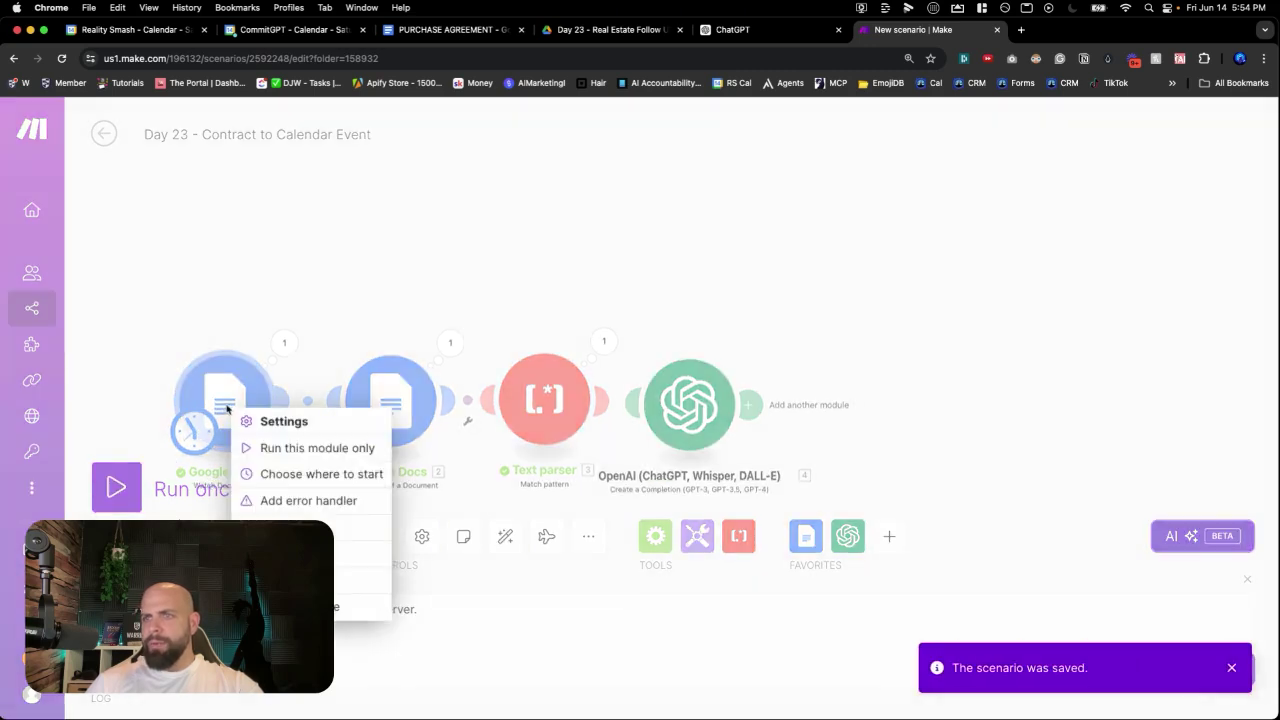
{"action": "left_click", "coordinate": [270, 477]}
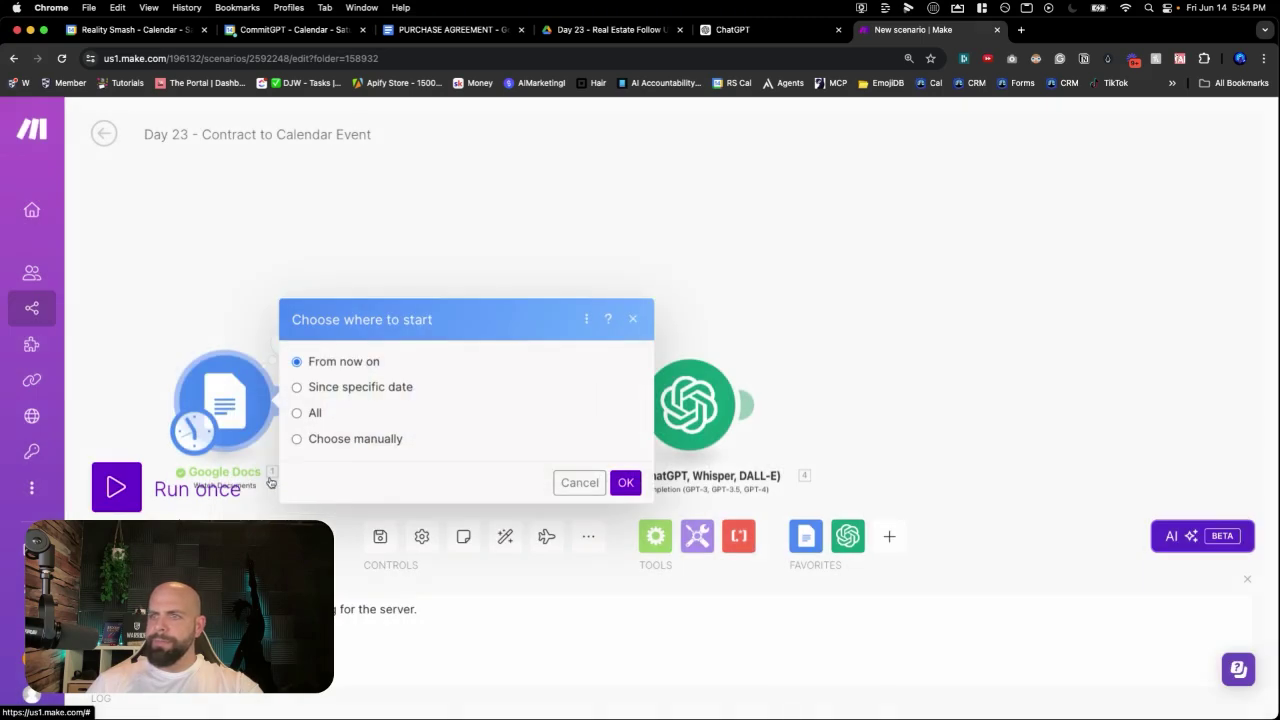
{"action": "left_click", "coordinate": [436, 462]}
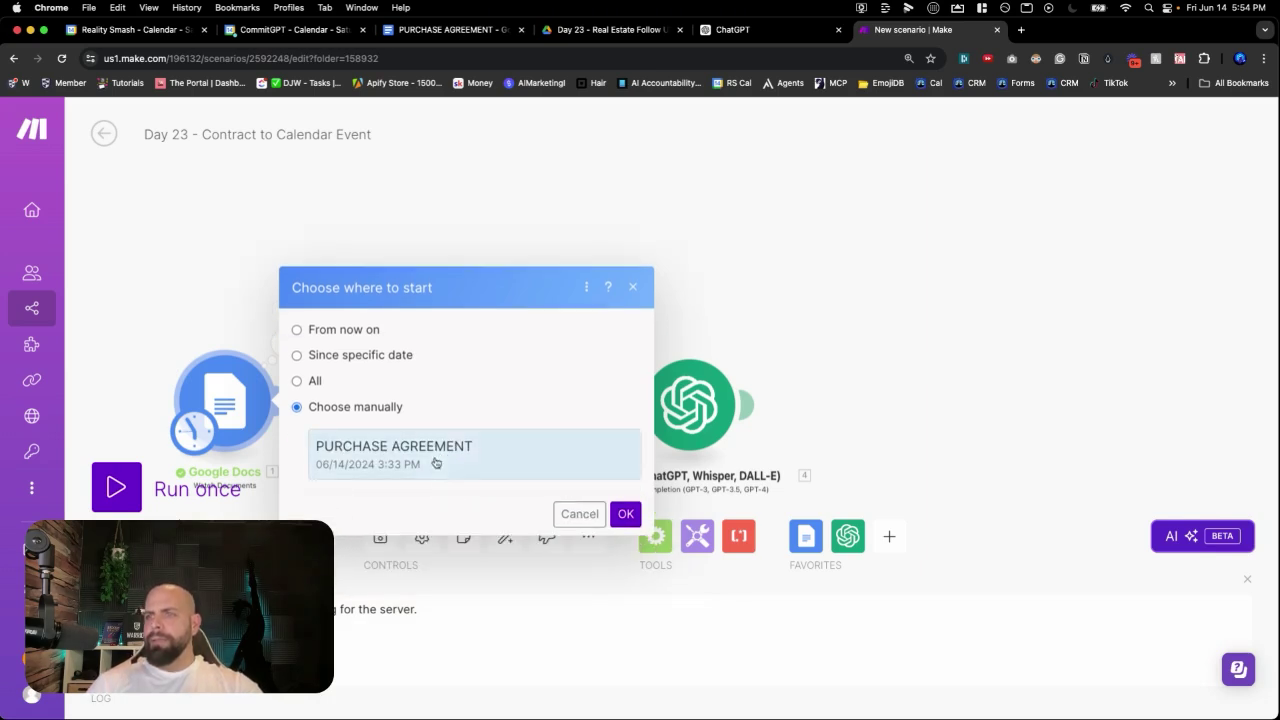
{"action": "left_click", "coordinate": [624, 515]}
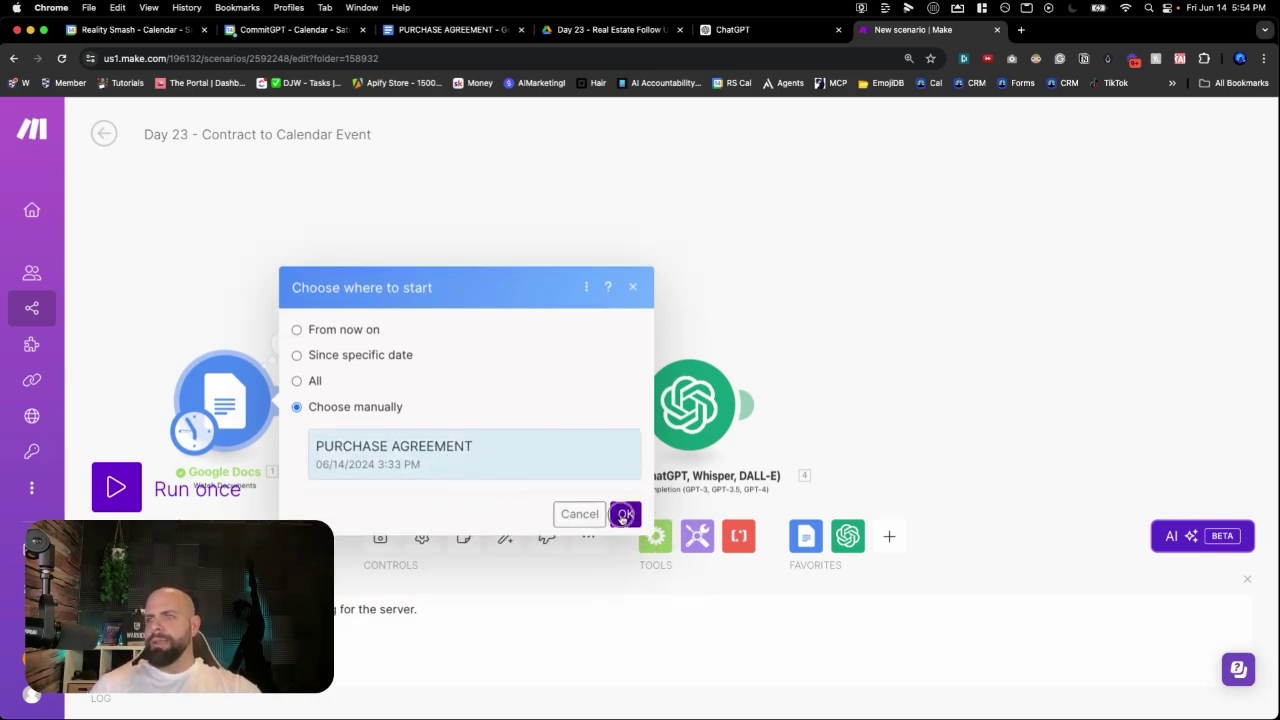
{"action": "left_click", "coordinate": [117, 488]}
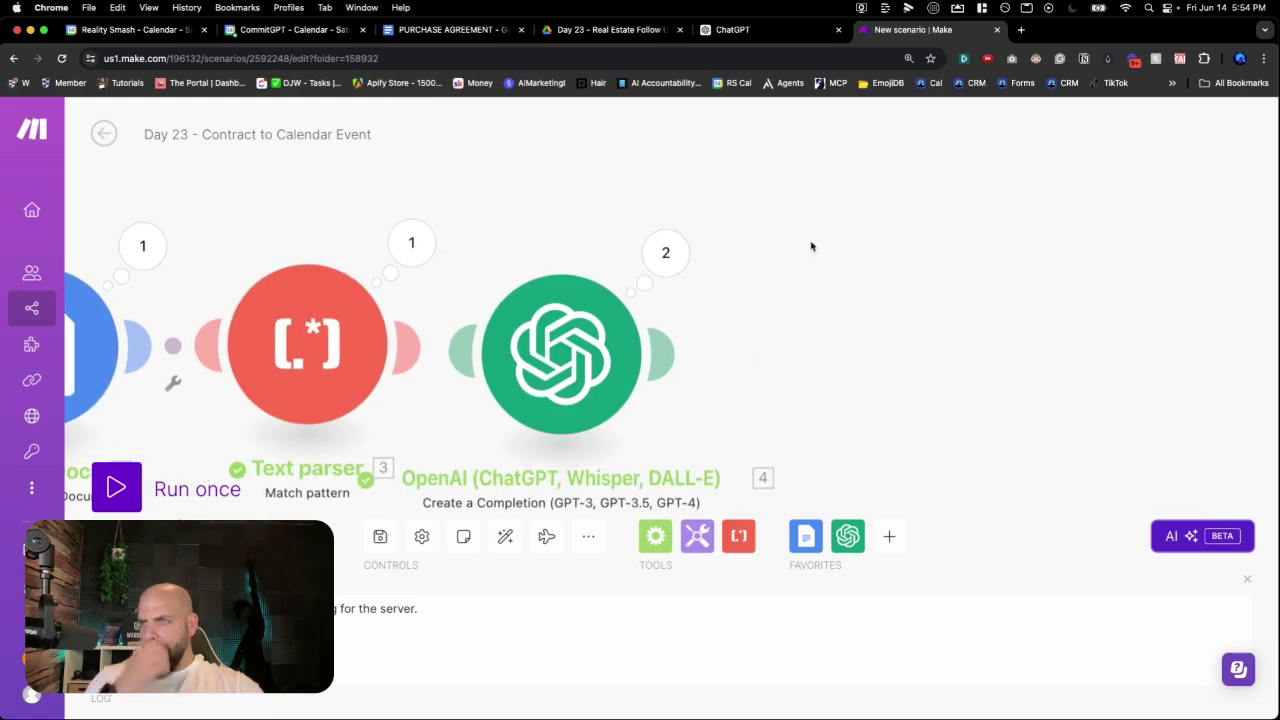
Step: Examine the OpenAI module's Operation 1 output, expanding its choices down to the message
{"action": "left_click", "coordinate": [666, 257]}
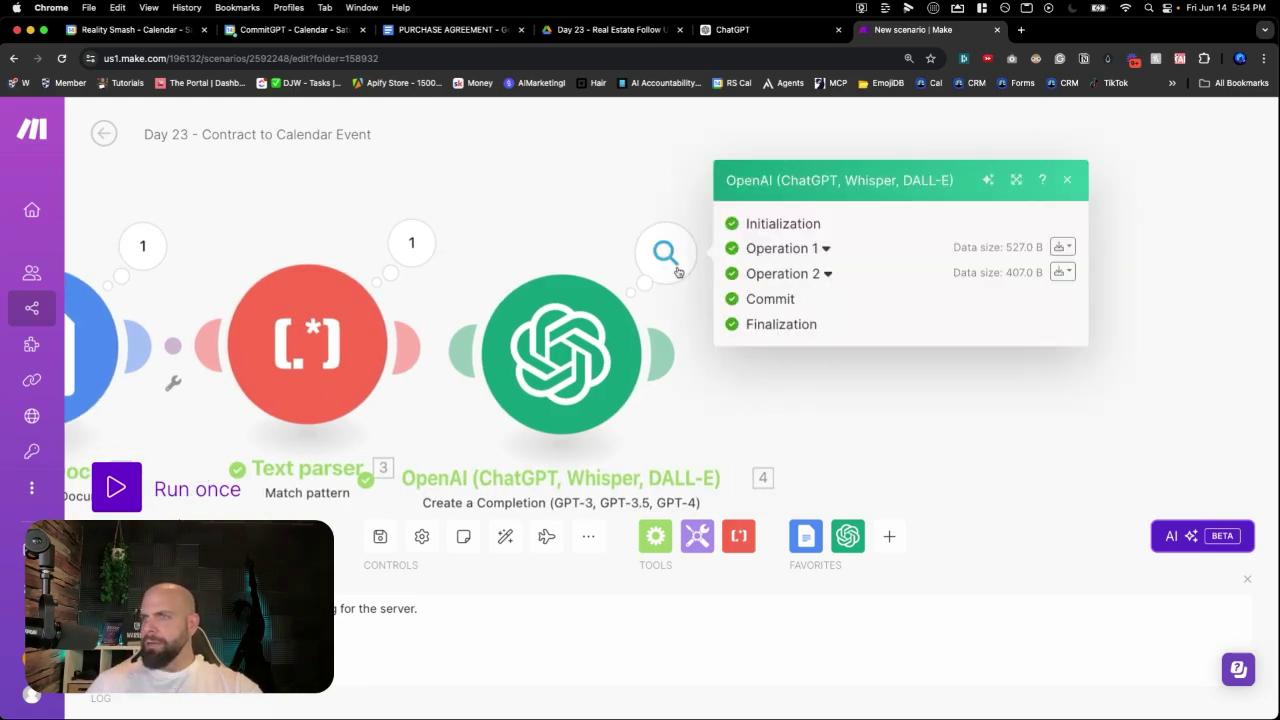
{"action": "left_click", "coordinate": [731, 248]}
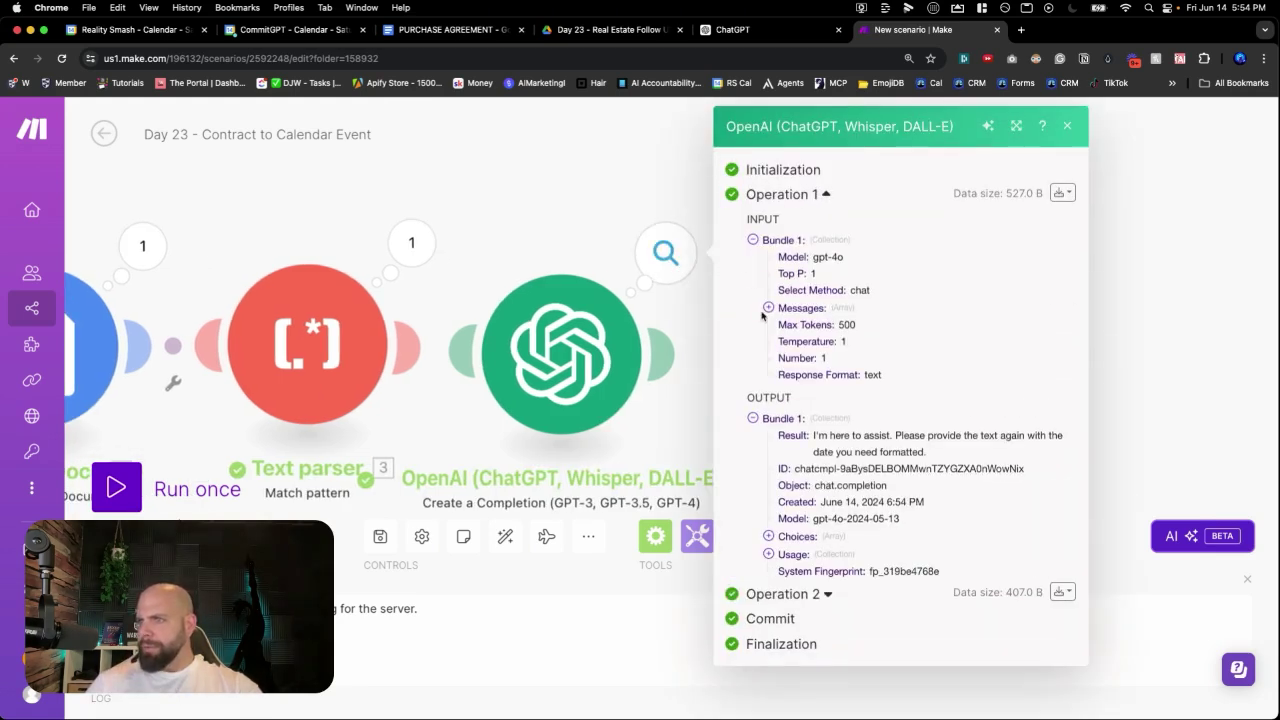
{"action": "left_click", "coordinate": [769, 536]}
{"action": "left_click", "coordinate": [784, 553]}
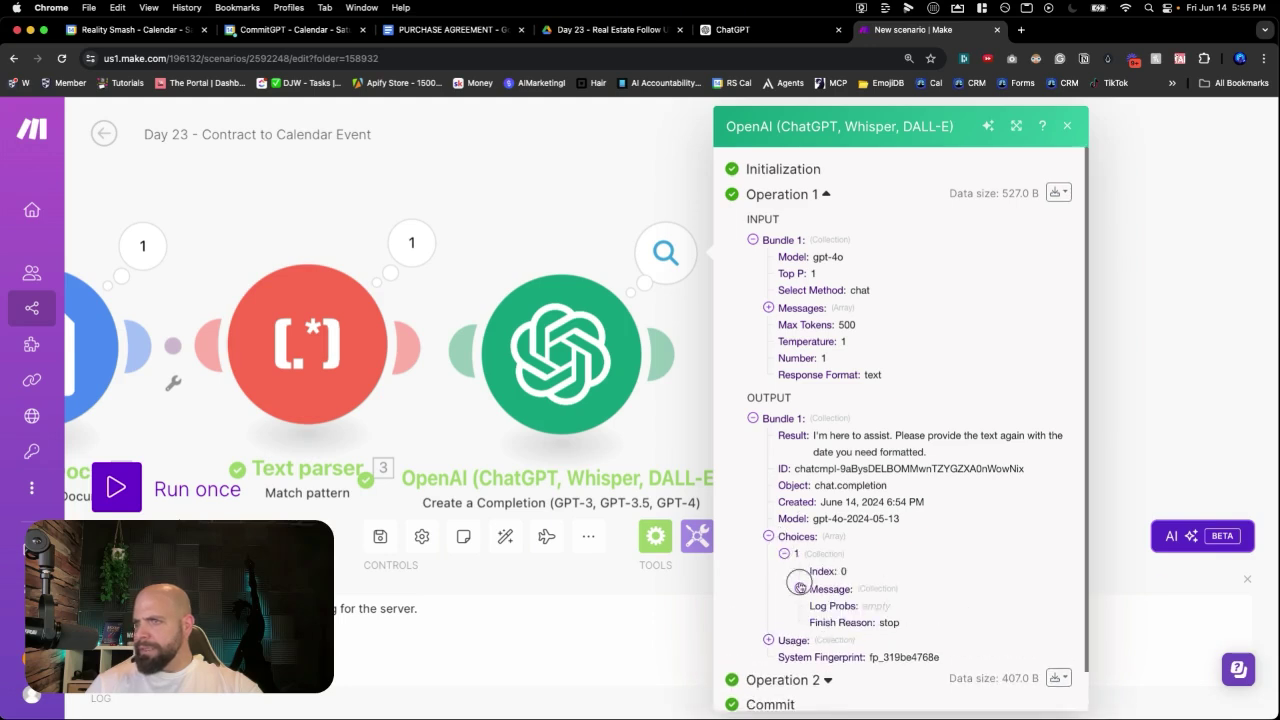
{"action": "left_click", "coordinate": [800, 588]}
{"action": "scroll", "coordinate": [840, 580], "scroll_direction": "down", "scroll_amount": 2}
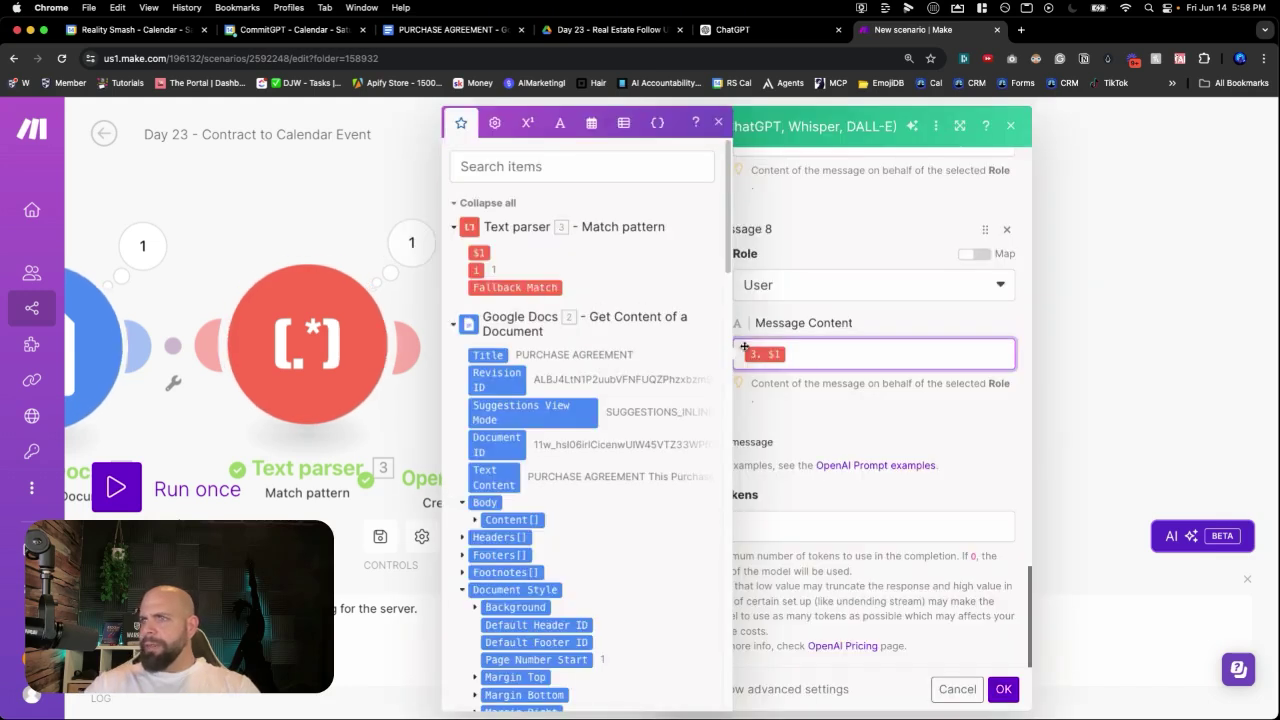
Step: Replace Message 8's content with the Text parser's i value, confirm the module settings, and save the scenario
{"action": "key", "text": "BackSpace"}
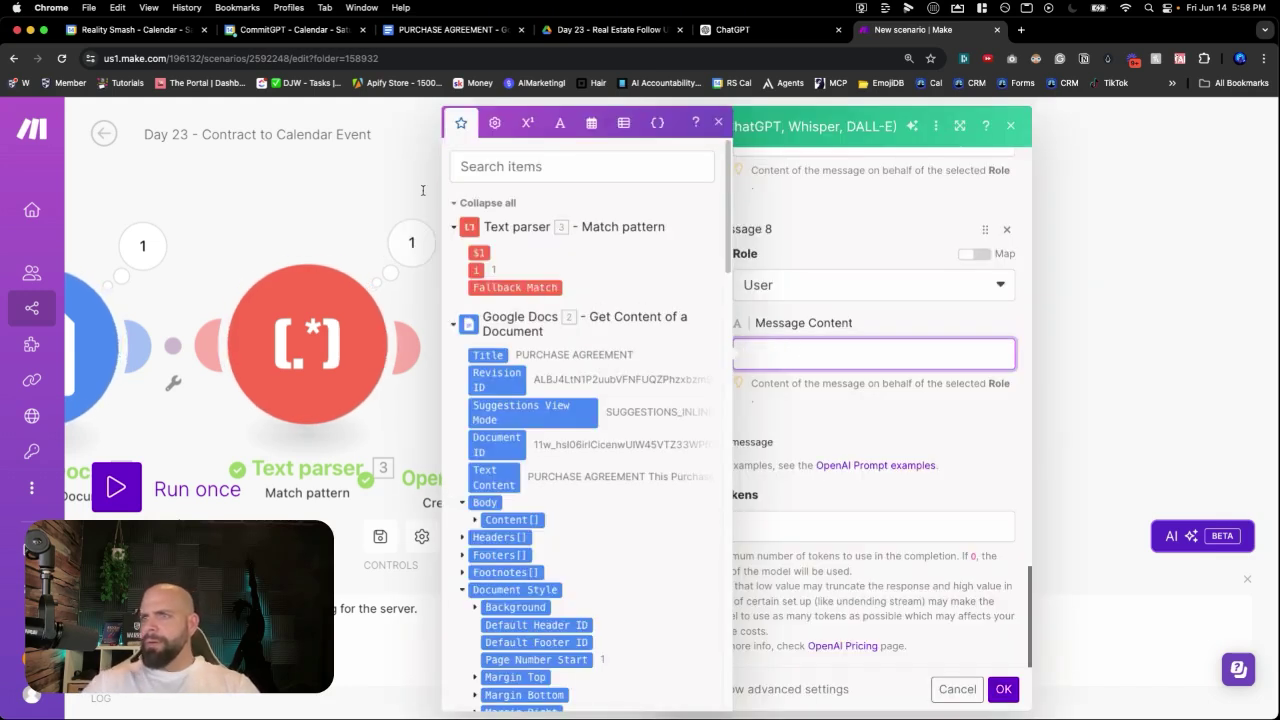
{"action": "left_click", "coordinate": [476, 269]}
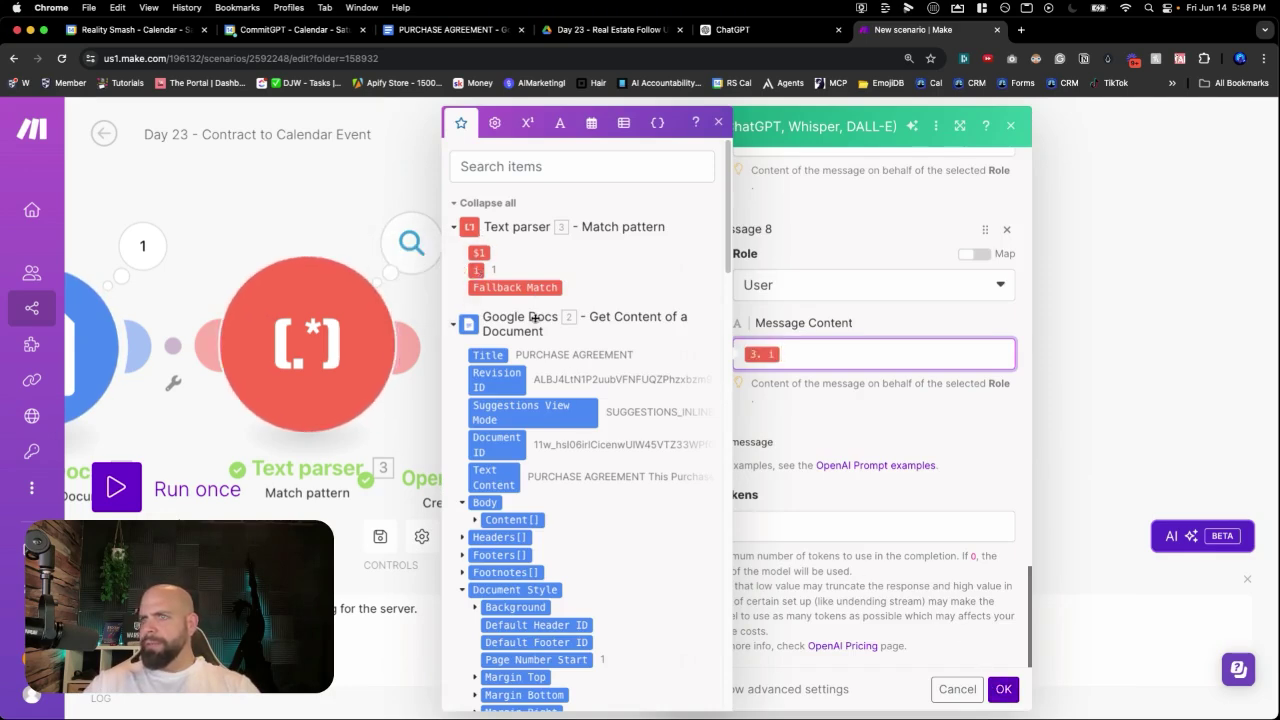
{"action": "left_click", "coordinate": [1001, 689]}
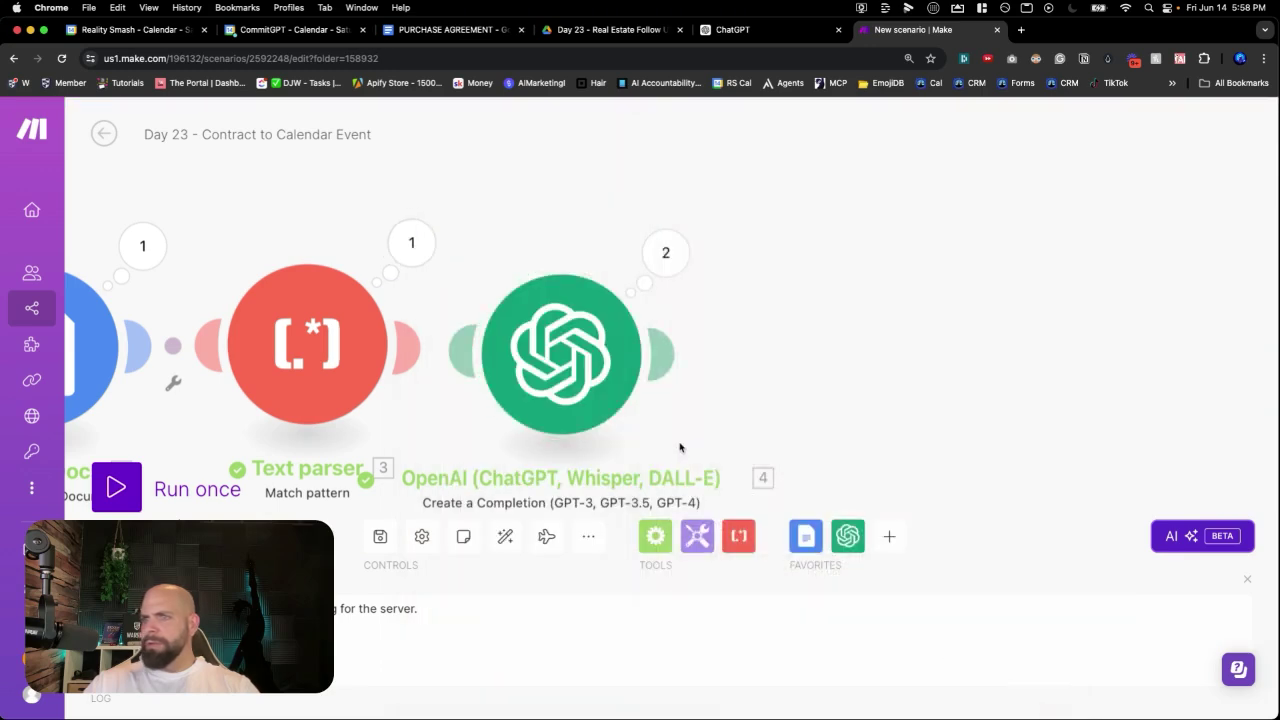
{"action": "left_click", "coordinate": [380, 539]}
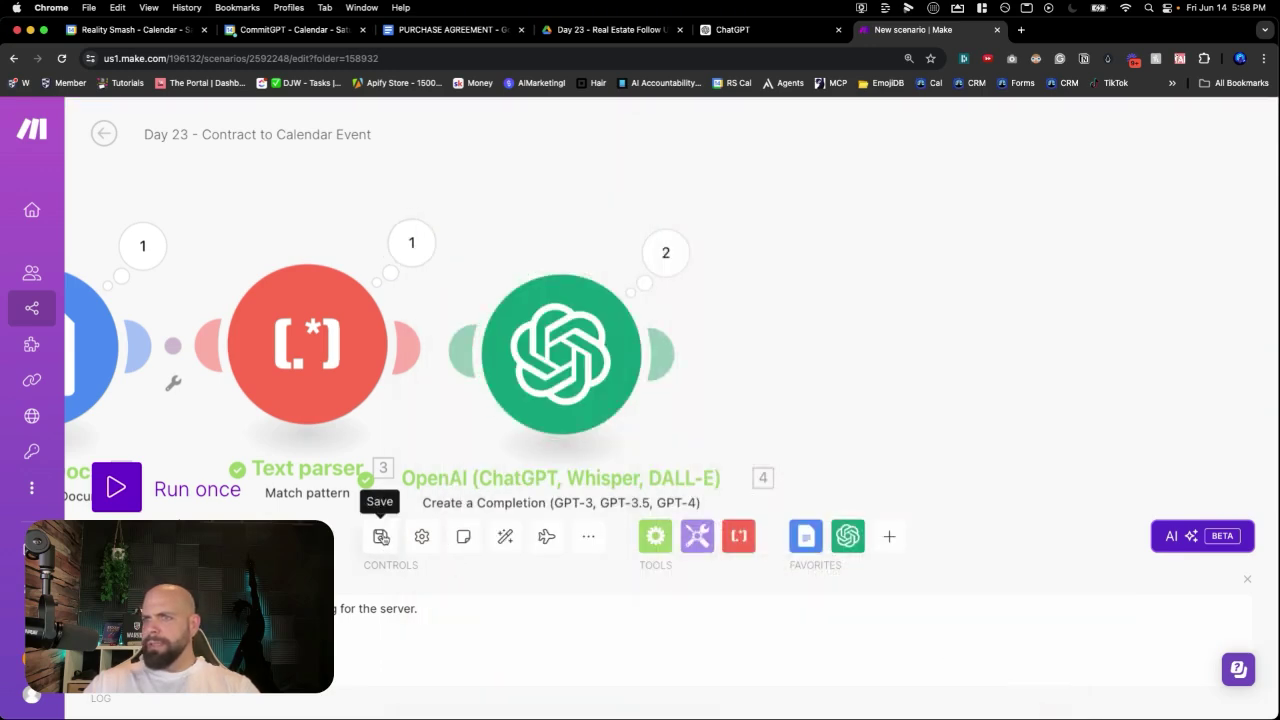
Step: Reset the Watch Documents module to start manually from PURCHASE AGREEMENT and run the scenario again
{"action": "scroll", "coordinate": [501, 413], "scroll_direction": "down", "scroll_amount": 3}
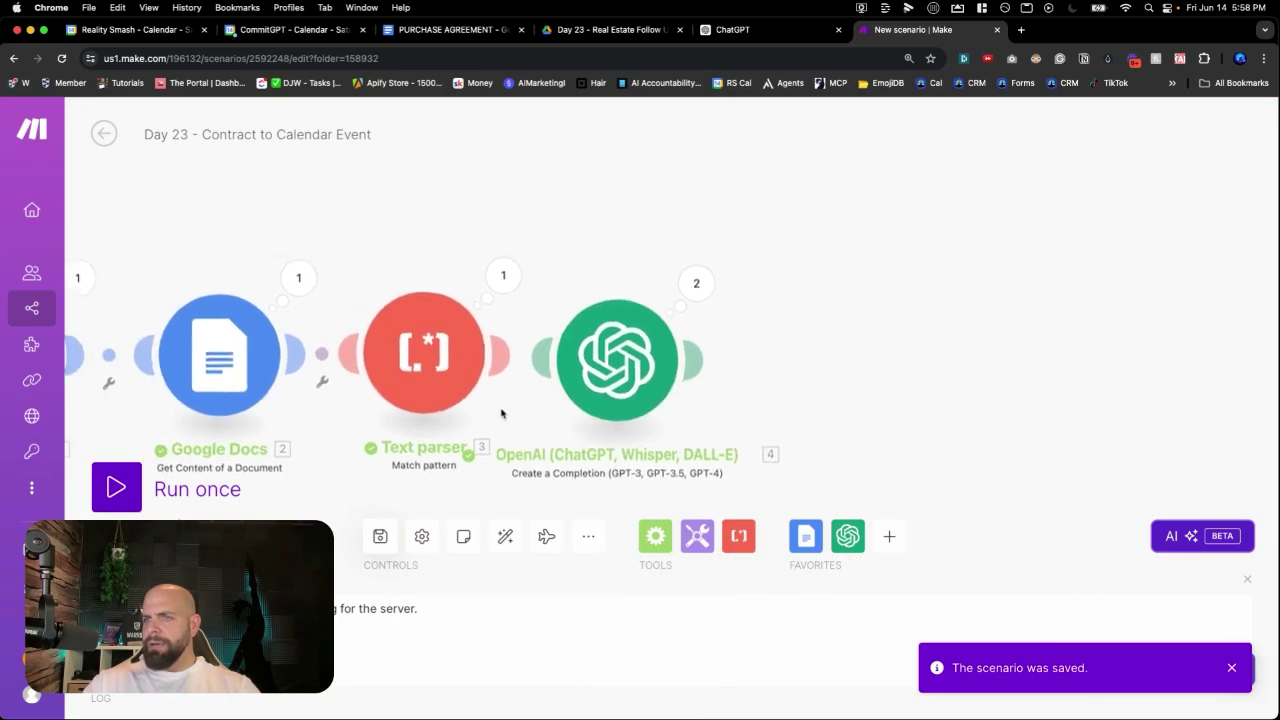
{"action": "scroll", "coordinate": [501, 413], "scroll_direction": "down", "scroll_amount": 3}
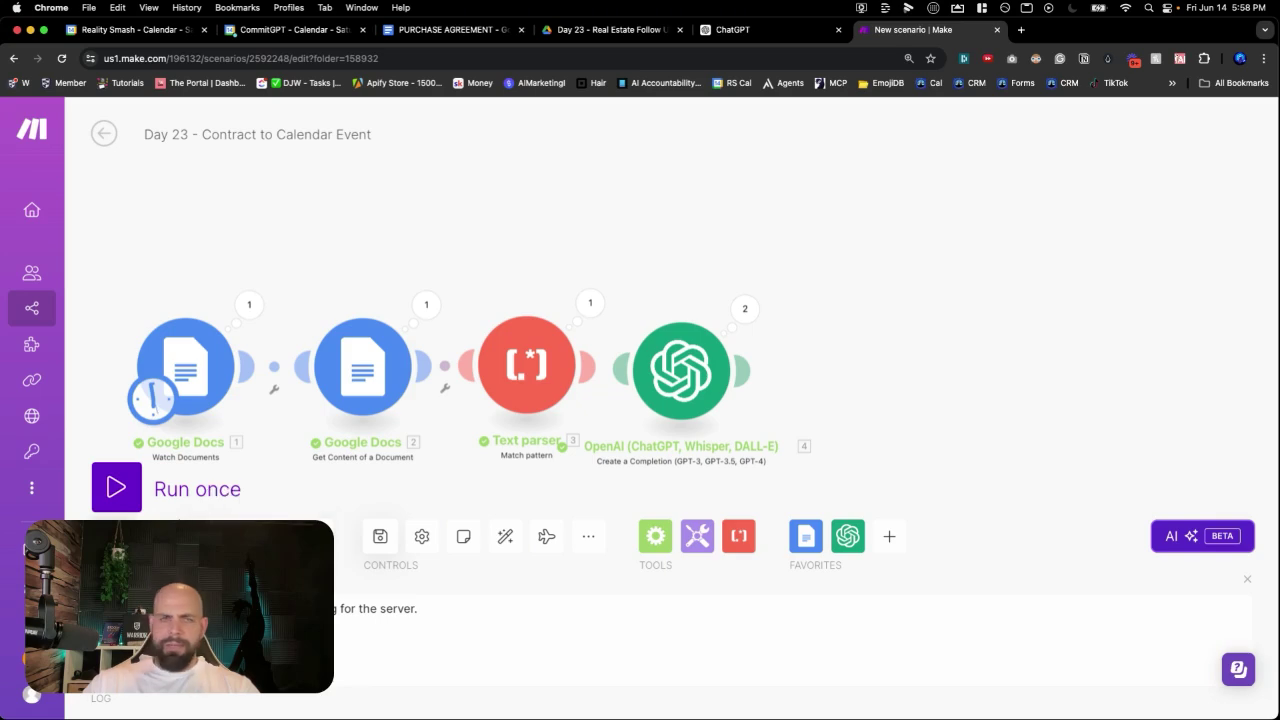
{"action": "right_click", "coordinate": [209, 397]}
{"action": "left_click", "coordinate": [245, 460]}
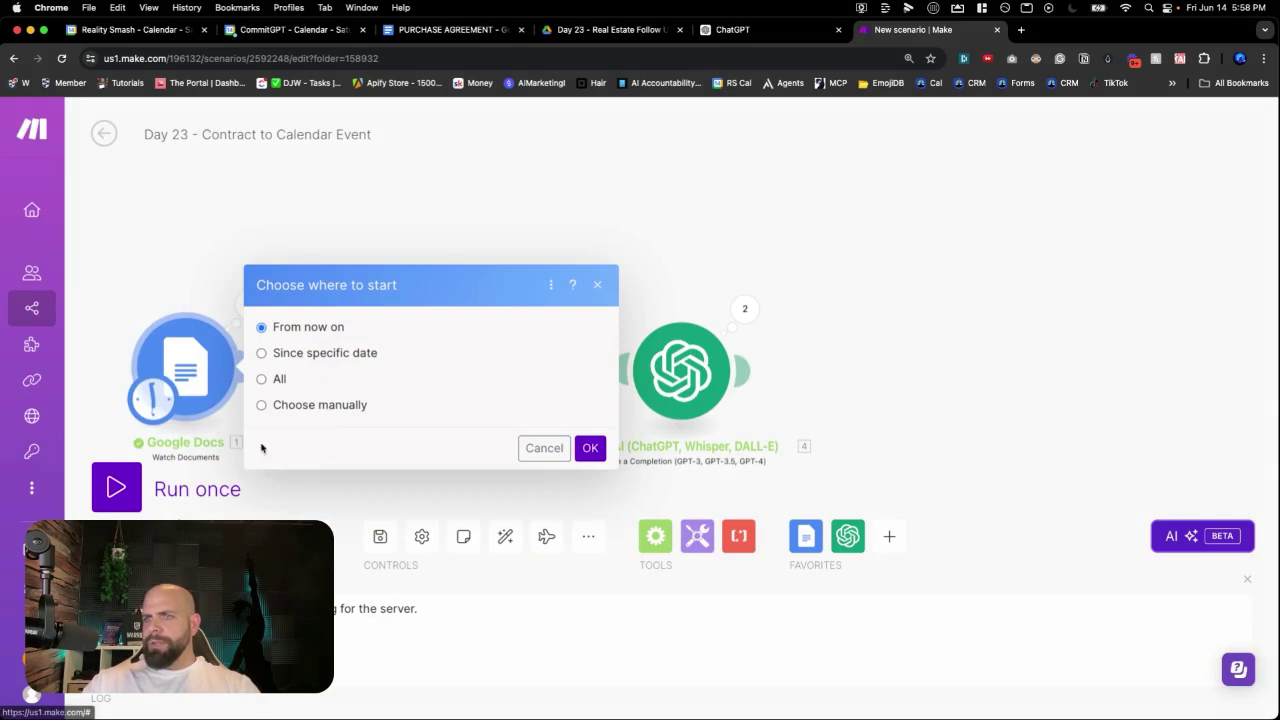
{"action": "left_click", "coordinate": [261, 405]}
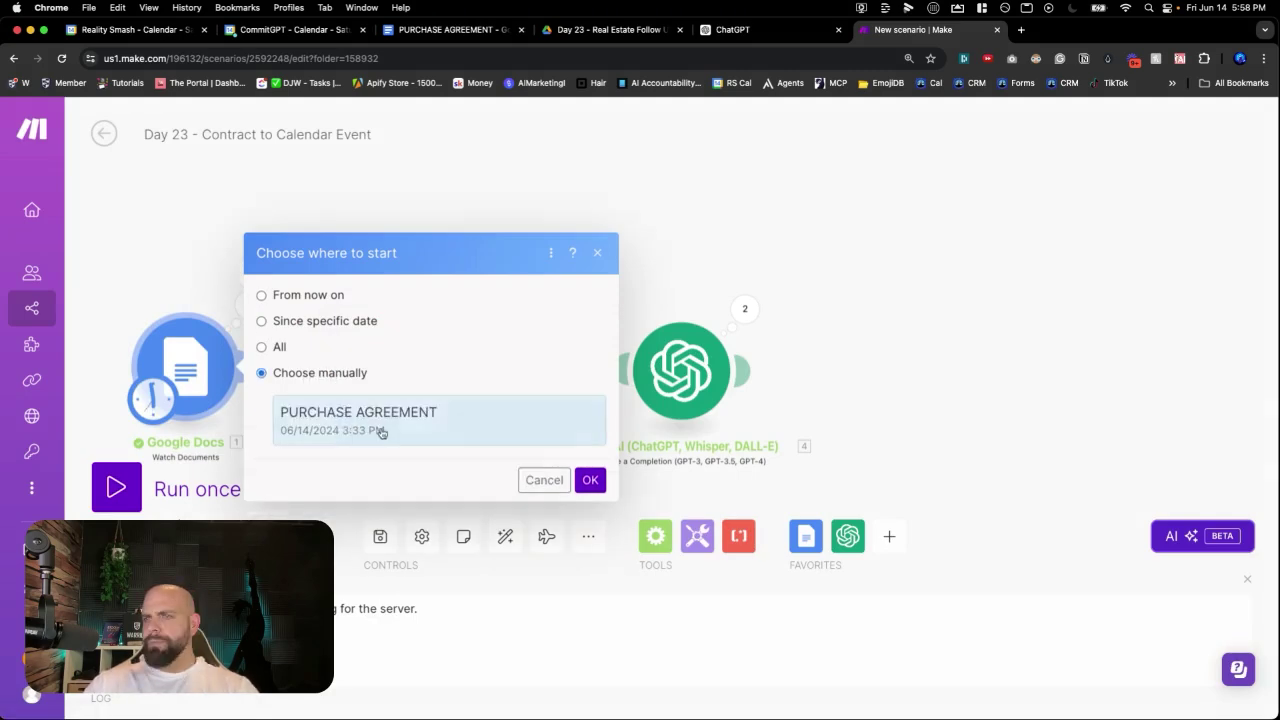
{"action": "left_click", "coordinate": [604, 480]}
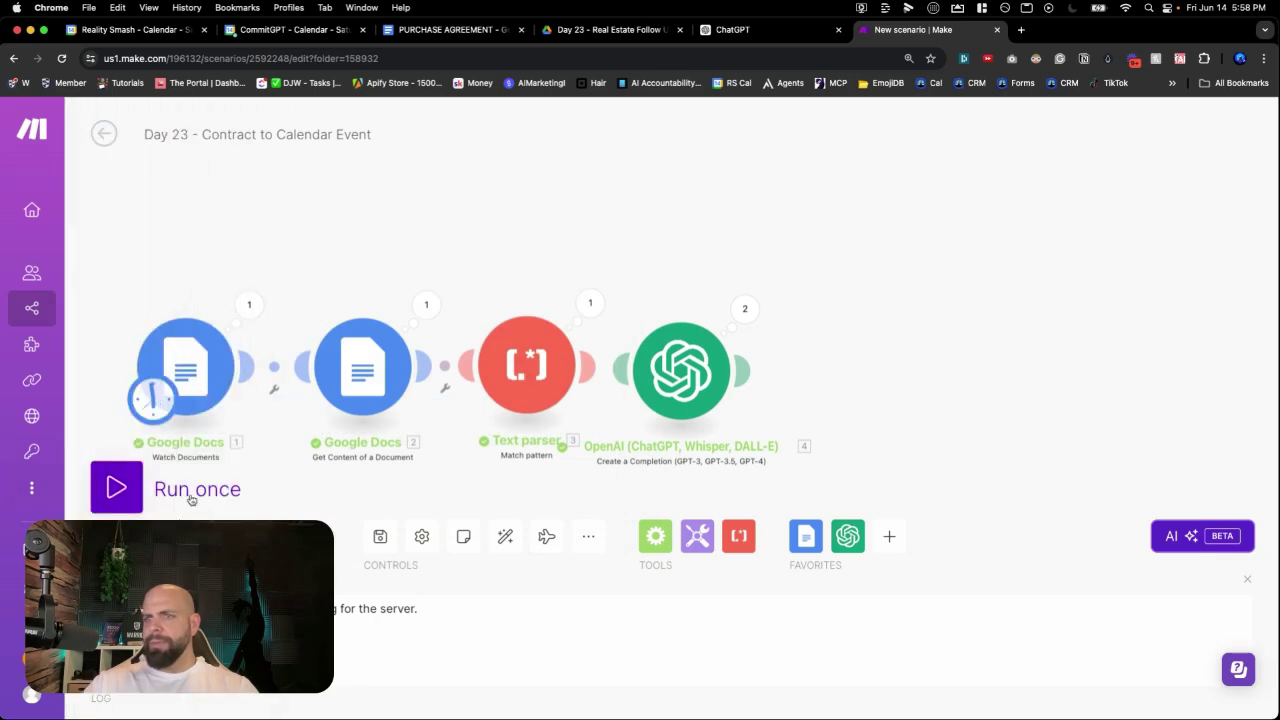
{"action": "left_click", "coordinate": [133, 490]}
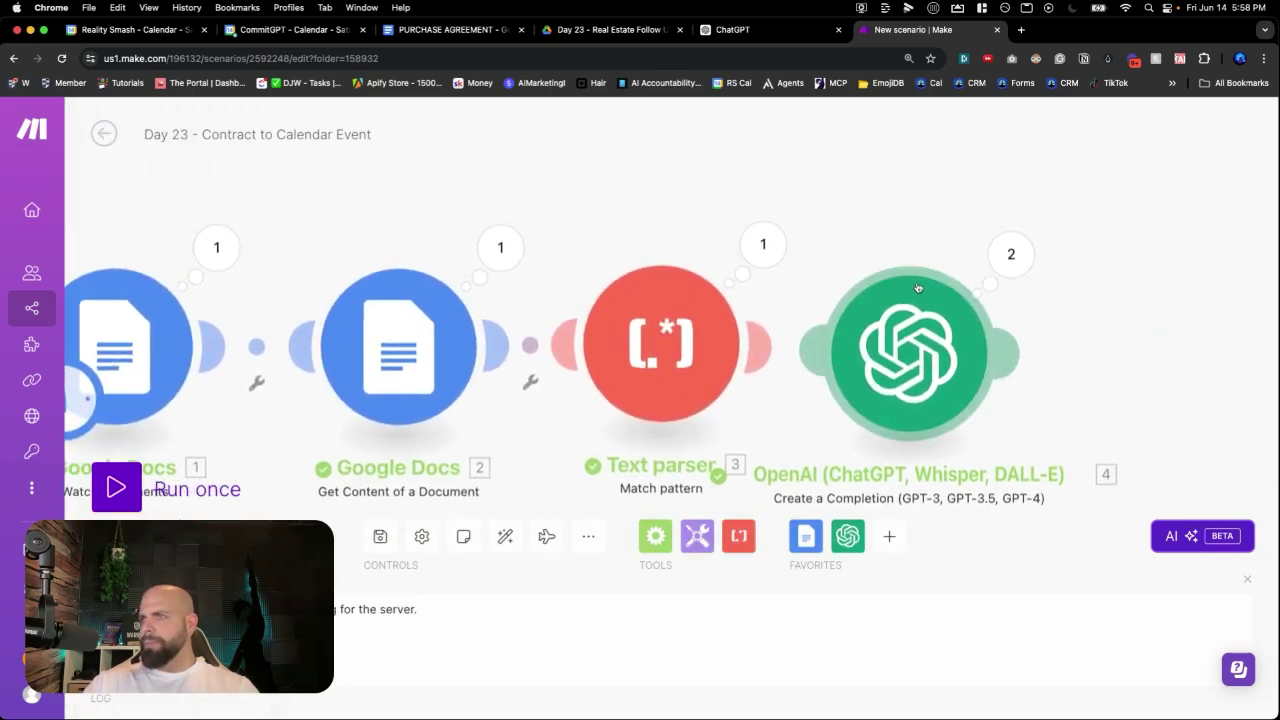
Step: Inspect the Result in the OpenAI module's Operation 2 output from the latest run
{"action": "left_click", "coordinate": [990, 268]}
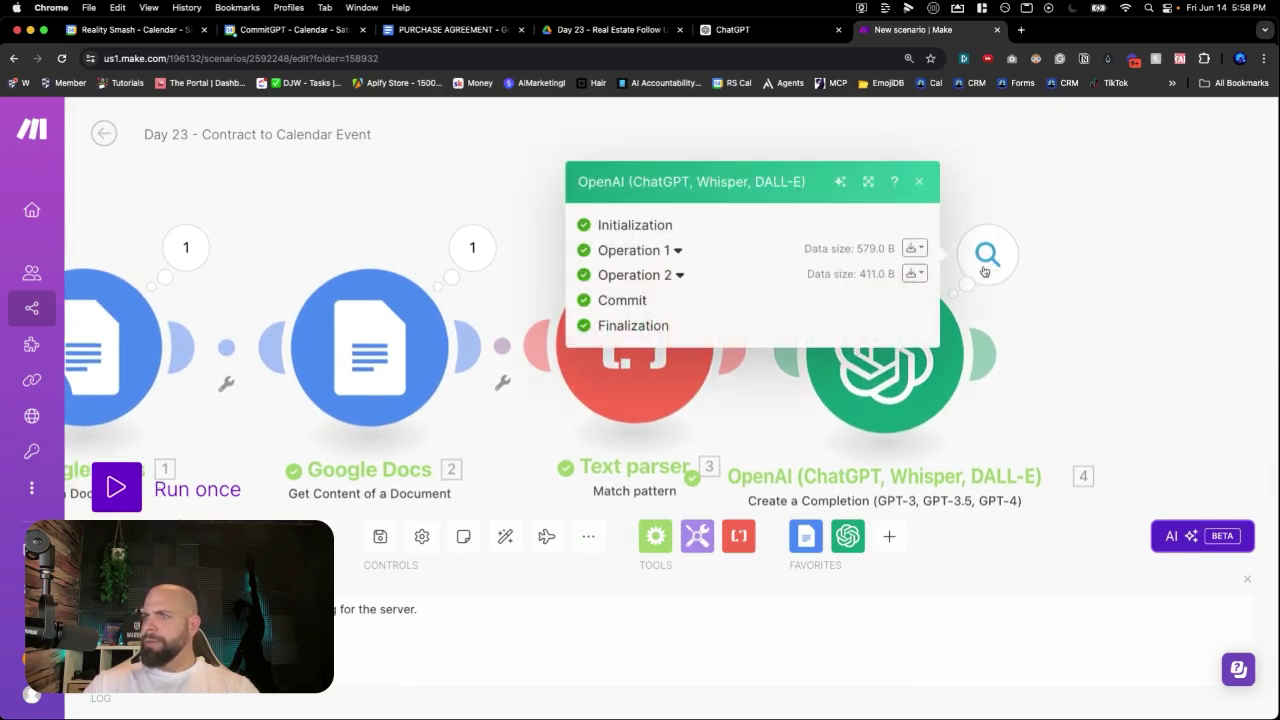
{"action": "left_click", "coordinate": [679, 275]}
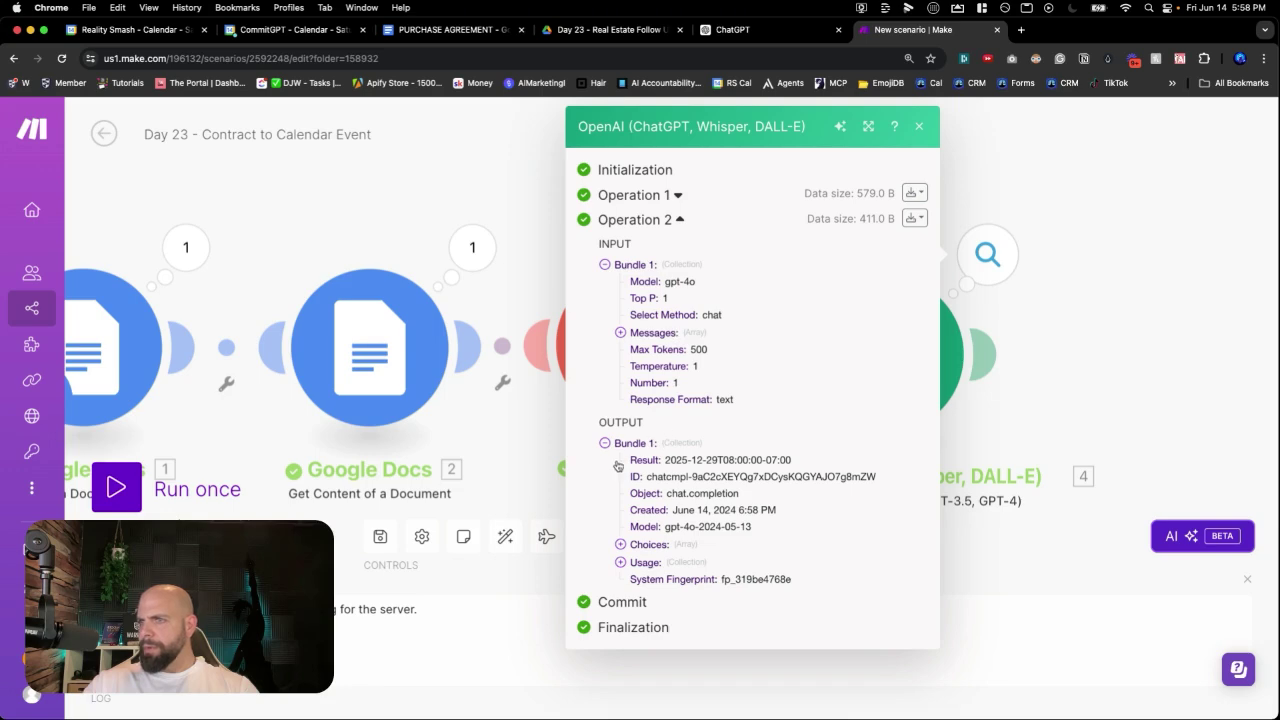
{"action": "left_click_drag", "start_coordinate": [626, 458], "coordinate": [720, 562]}
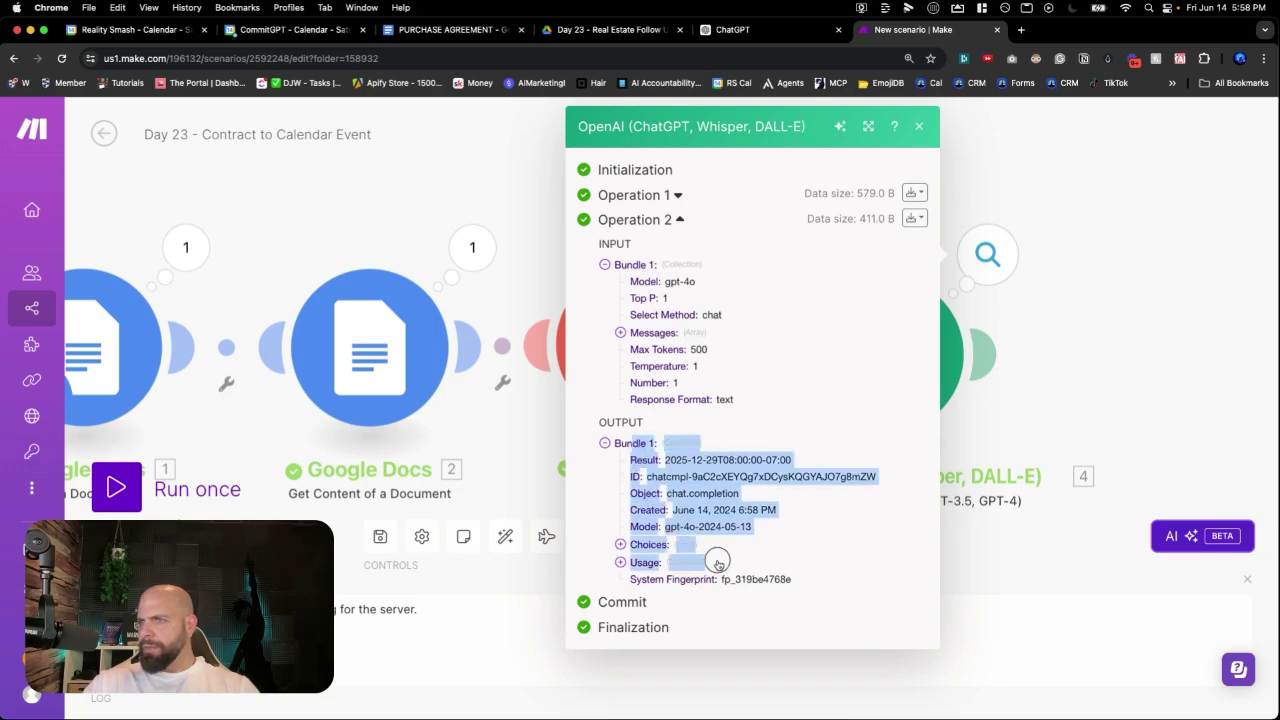
Step: Set the Text parser's option to continue the route when no matches are found to No, and confirm the module settings
{"action": "left_click", "coordinate": [1010, 406]}
{"action": "left_click", "coordinate": [655, 303]}
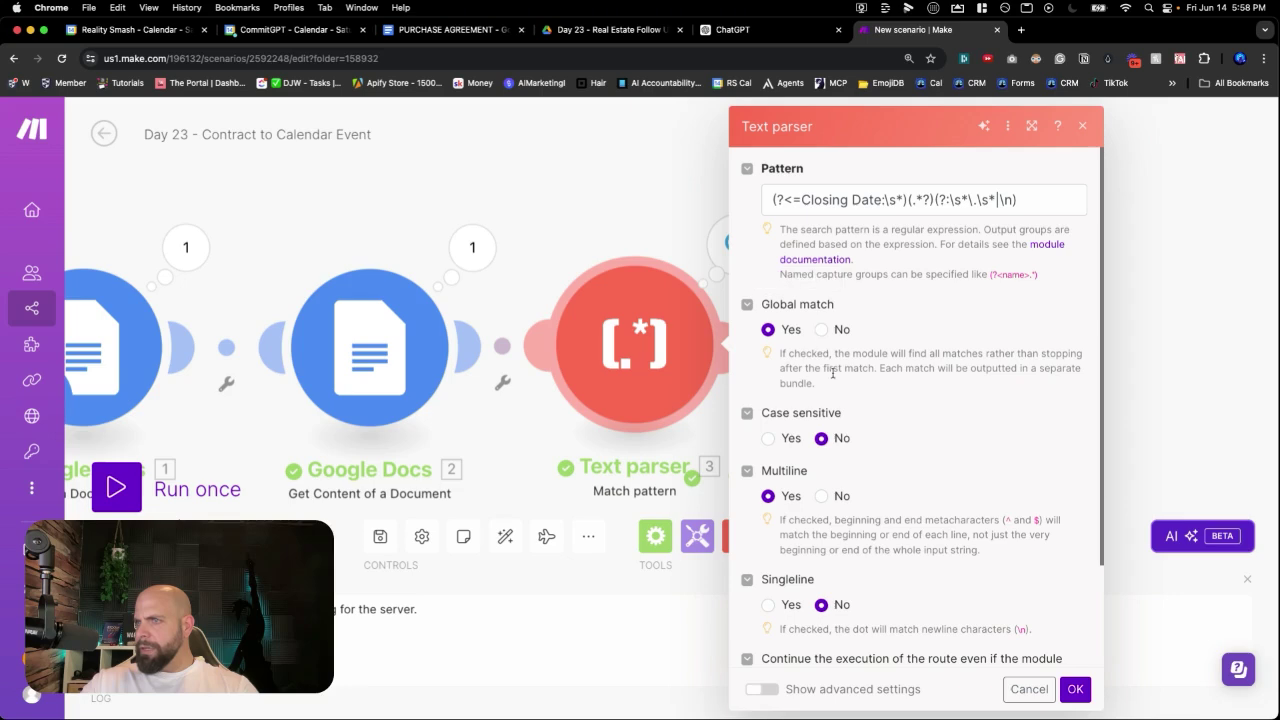
{"action": "scroll", "coordinate": [845, 445], "scroll_direction": "down", "scroll_amount": 3}
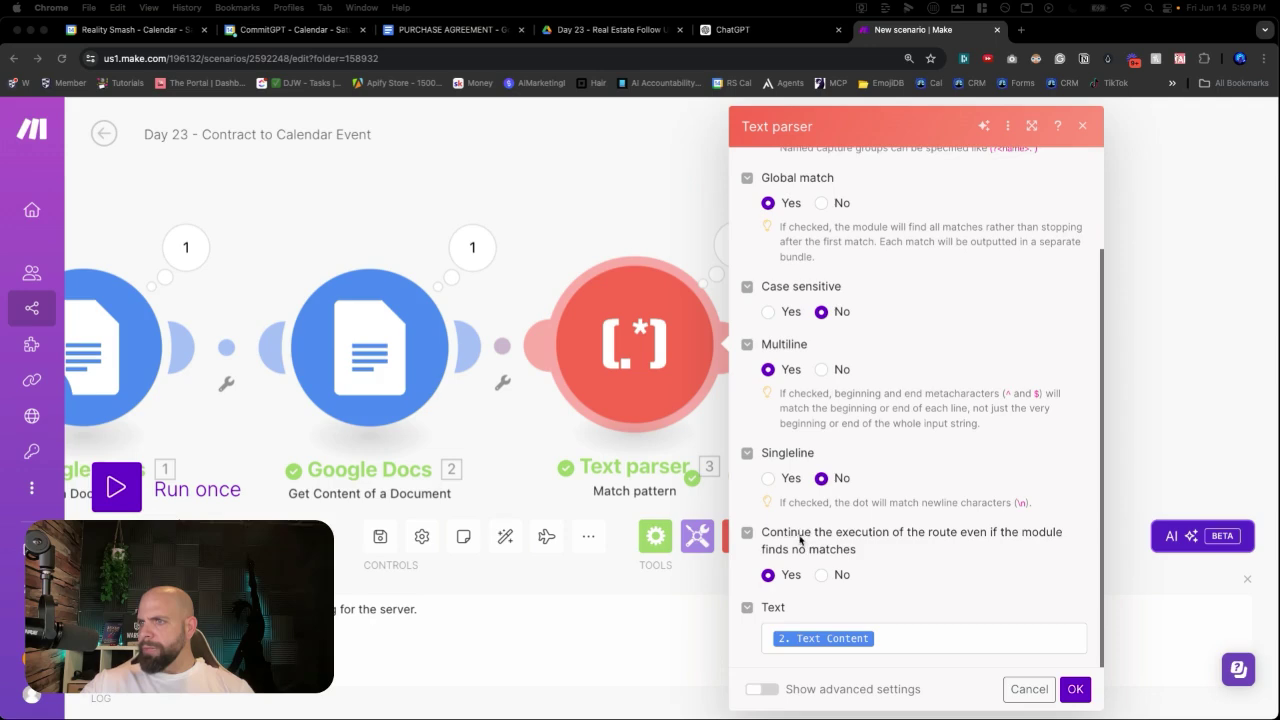
{"action": "left_click", "coordinate": [822, 574]}
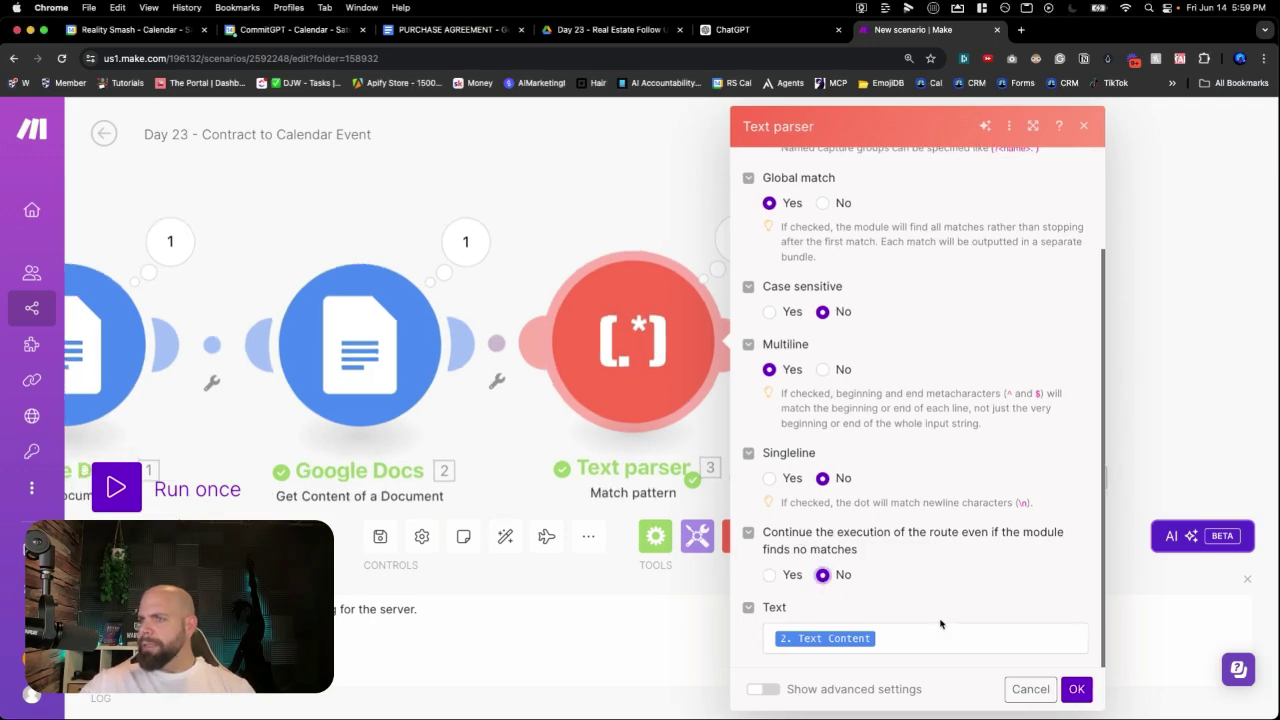
{"action": "left_click", "coordinate": [1077, 690]}
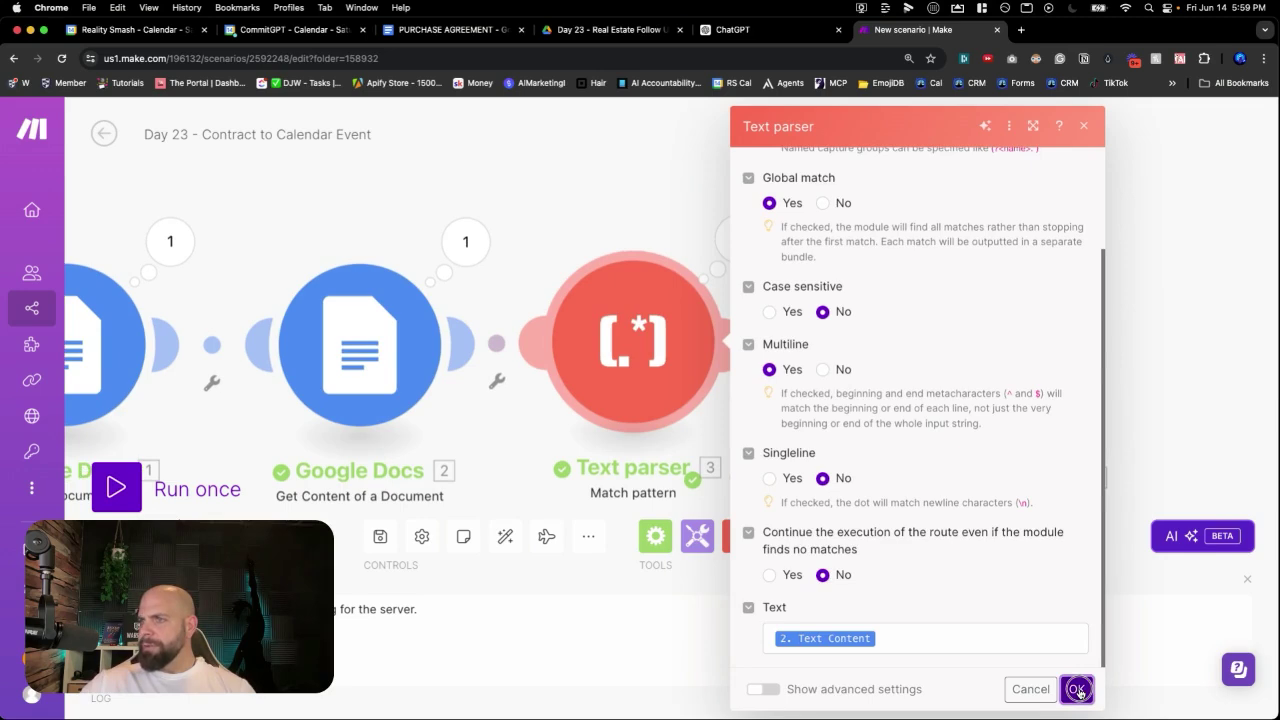
Step: Reset the Watch Documents module to start manually from PURCHASE AGREEMENT and run the scenario once
{"action": "right_click", "coordinate": [123, 387]}
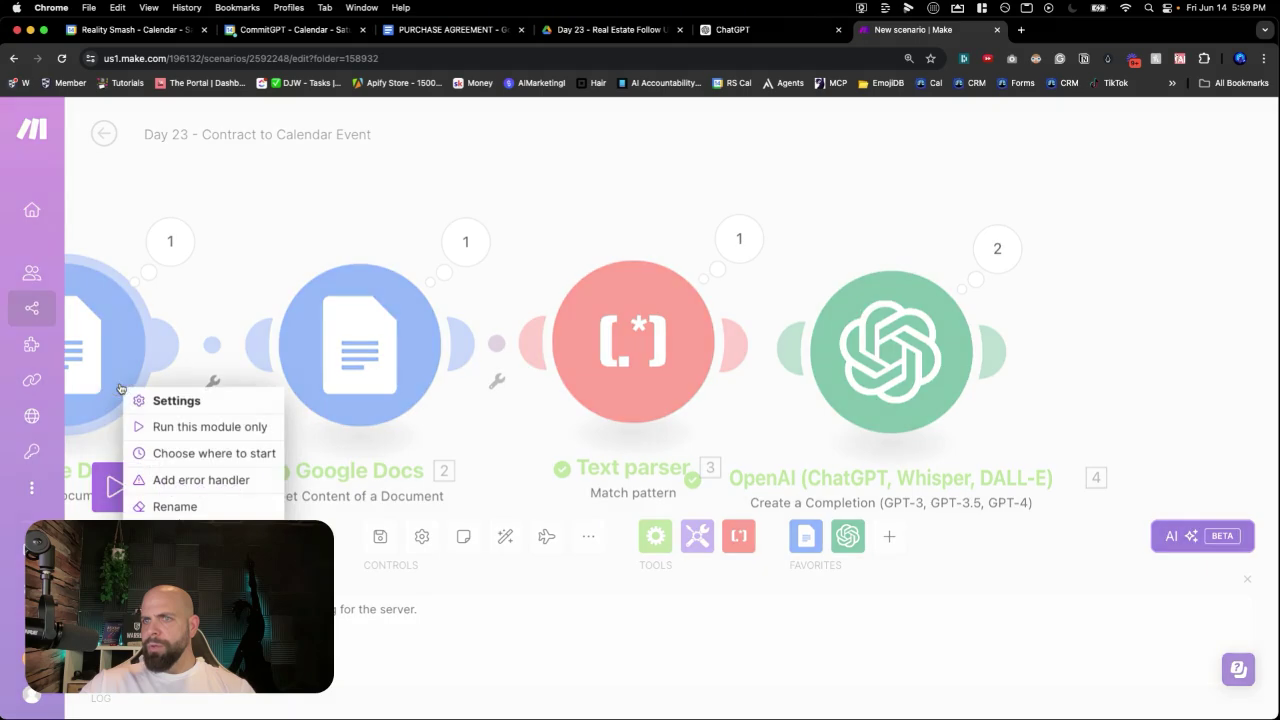
{"action": "left_click", "coordinate": [175, 455]}
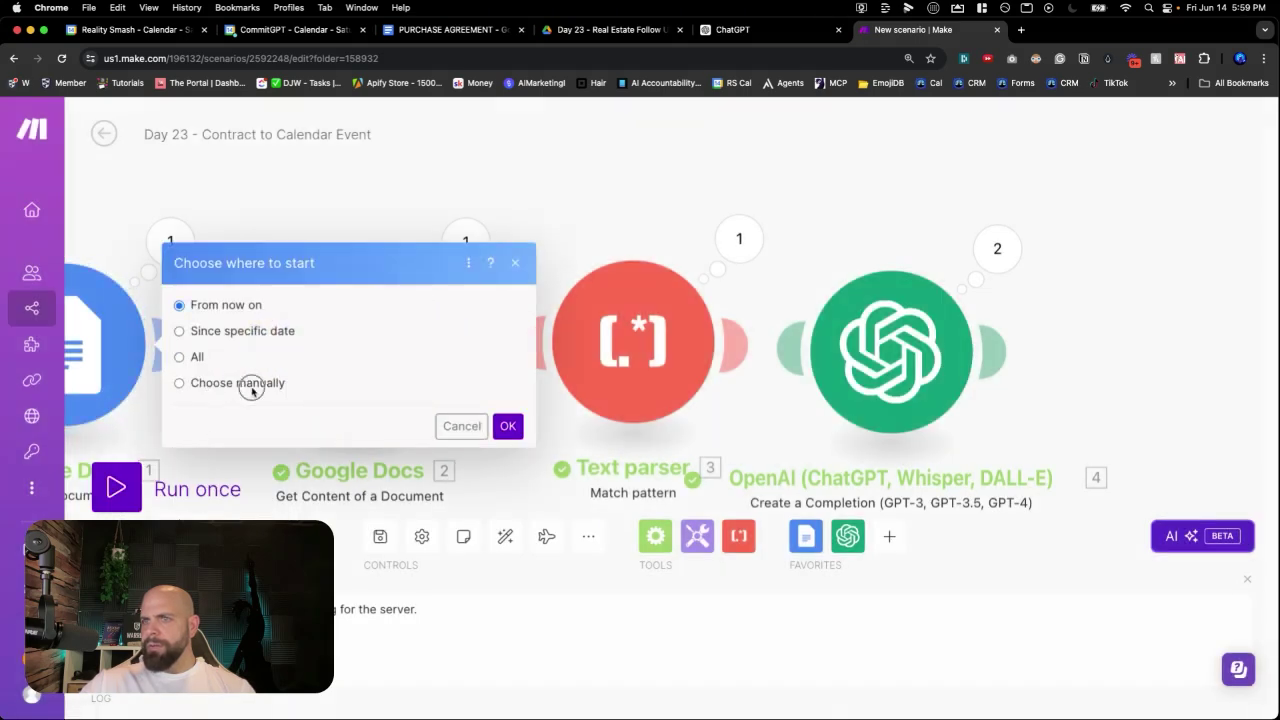
{"action": "left_click", "coordinate": [252, 389]}
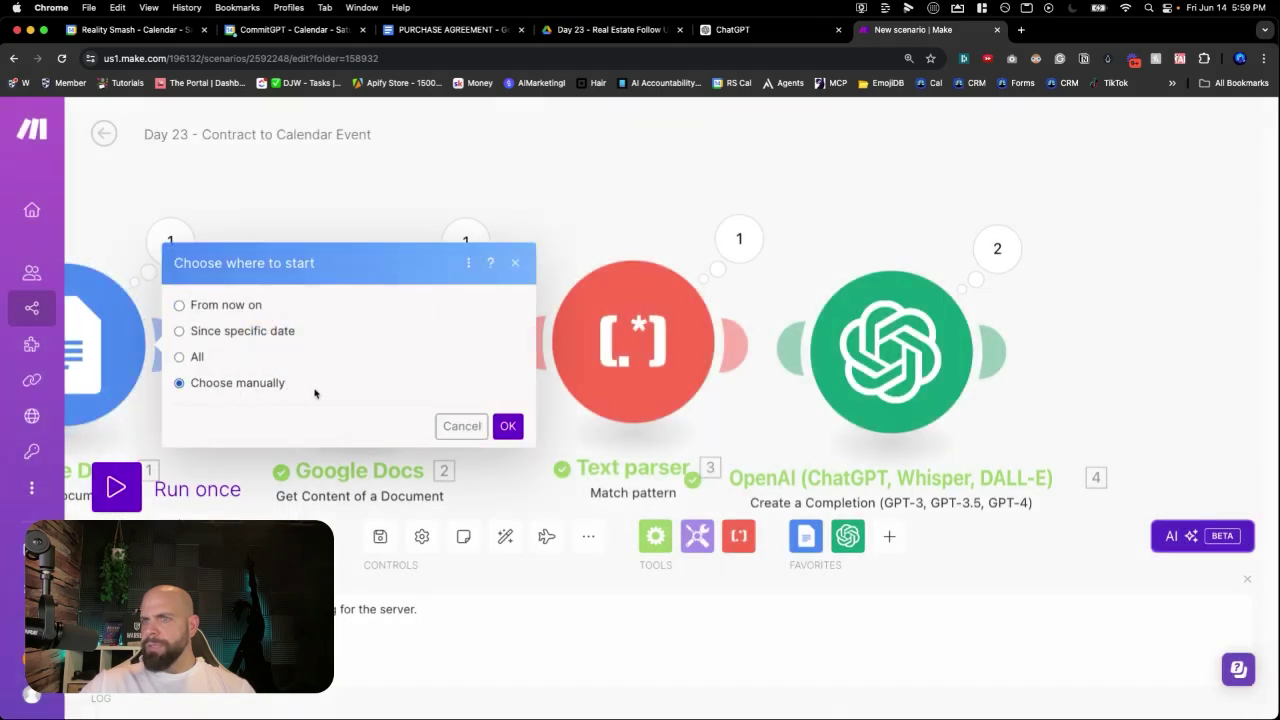
{"action": "left_click", "coordinate": [376, 415]}
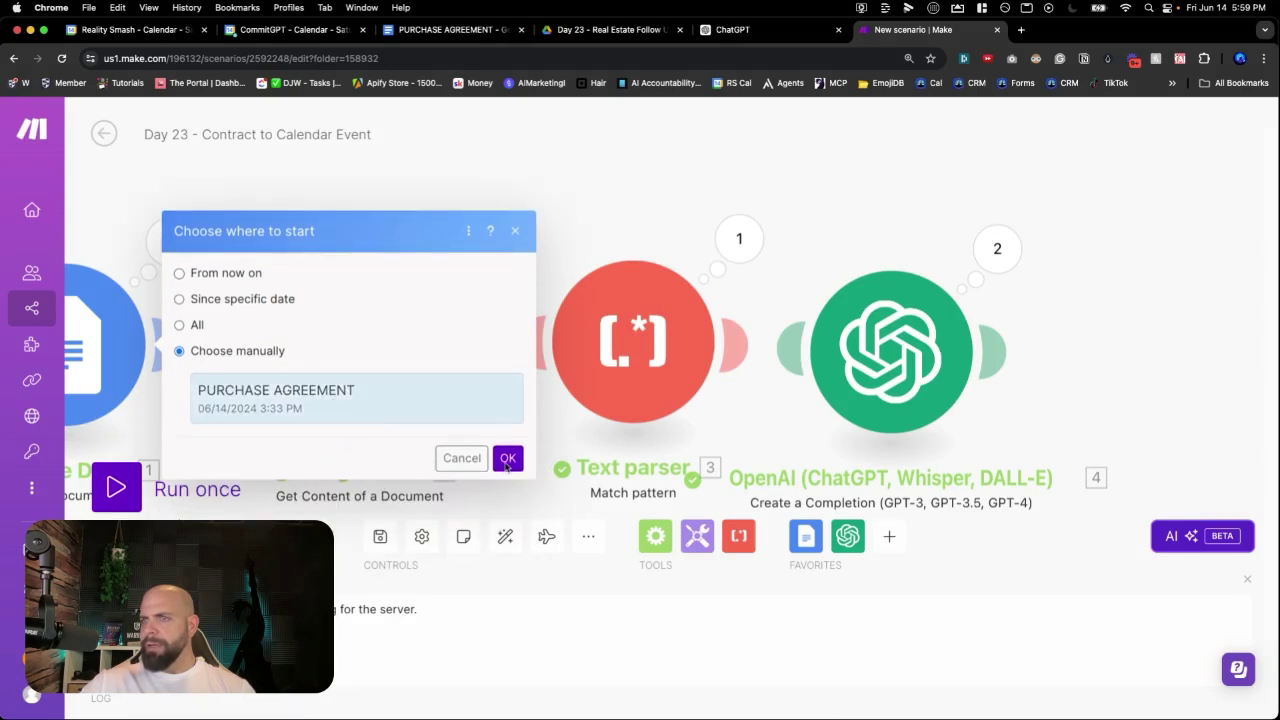
{"action": "left_click", "coordinate": [507, 462]}
{"action": "left_click", "coordinate": [128, 500]}
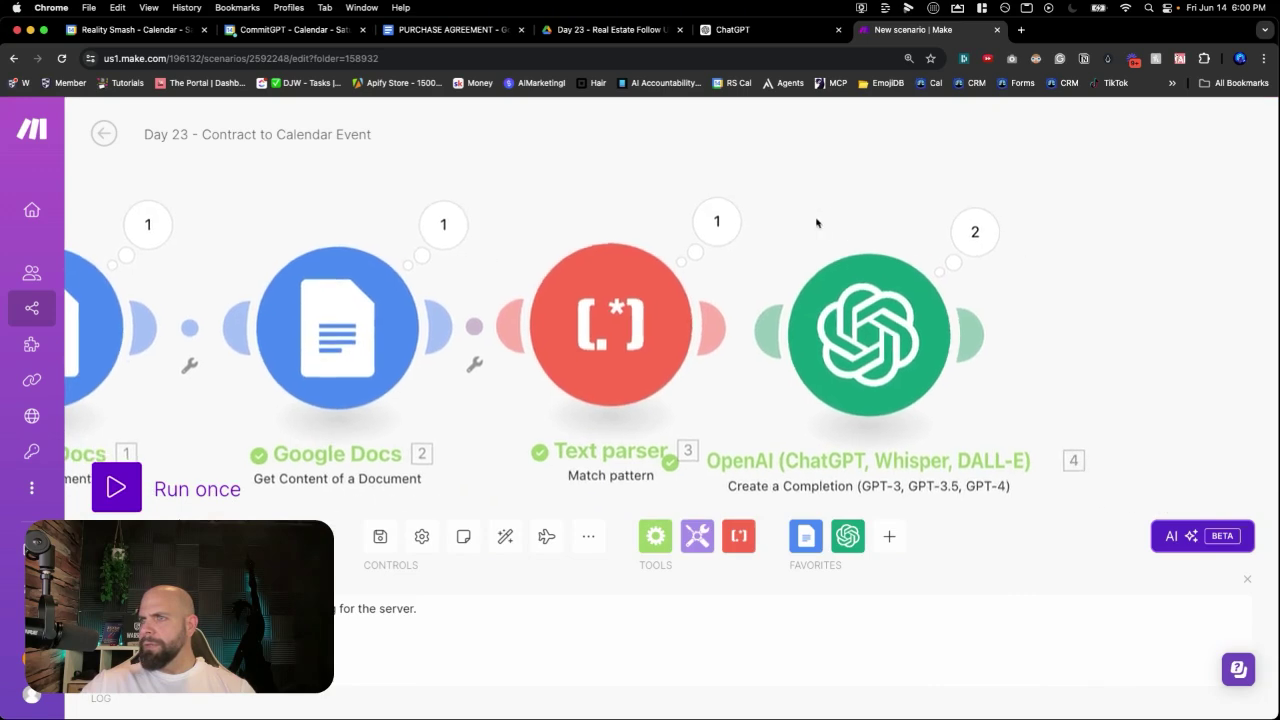
Step: Copy the Closing Date regex from the Text parser module's pattern
{"action": "left_click", "coordinate": [645, 302]}
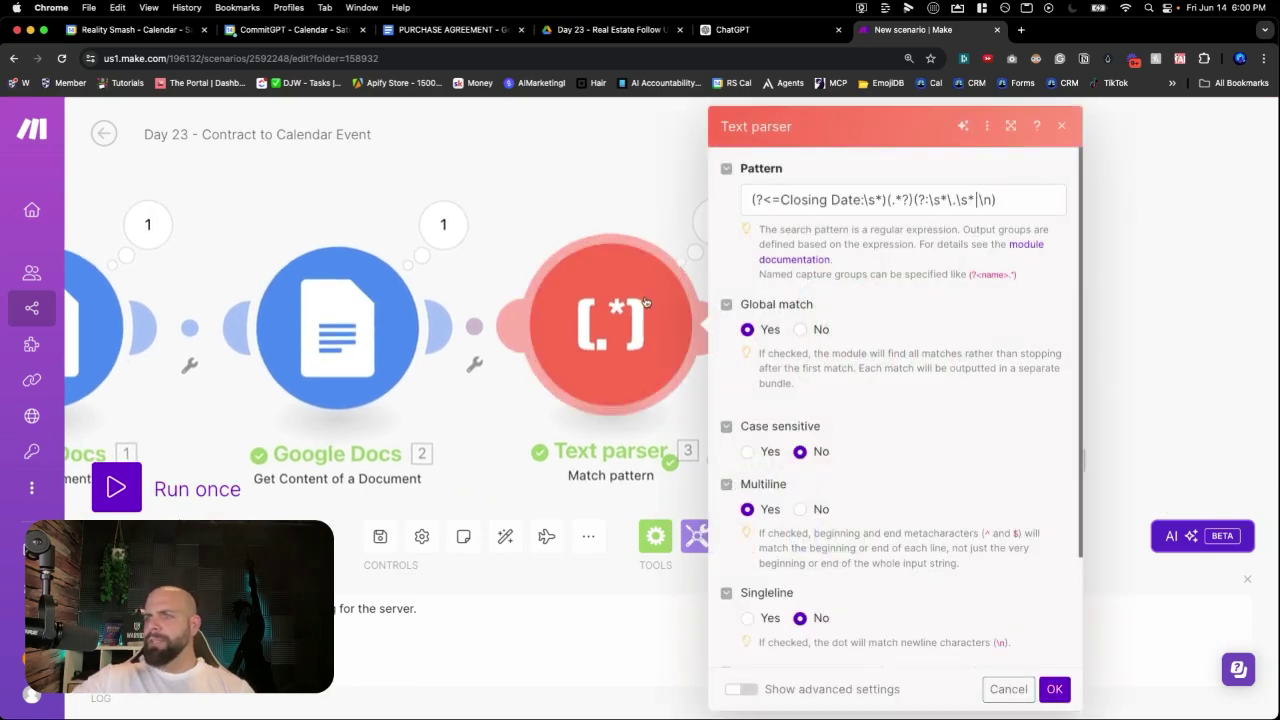
{"action": "triple_click", "coordinate": [826, 200]}
{"action": "key", "text": "super+c"}
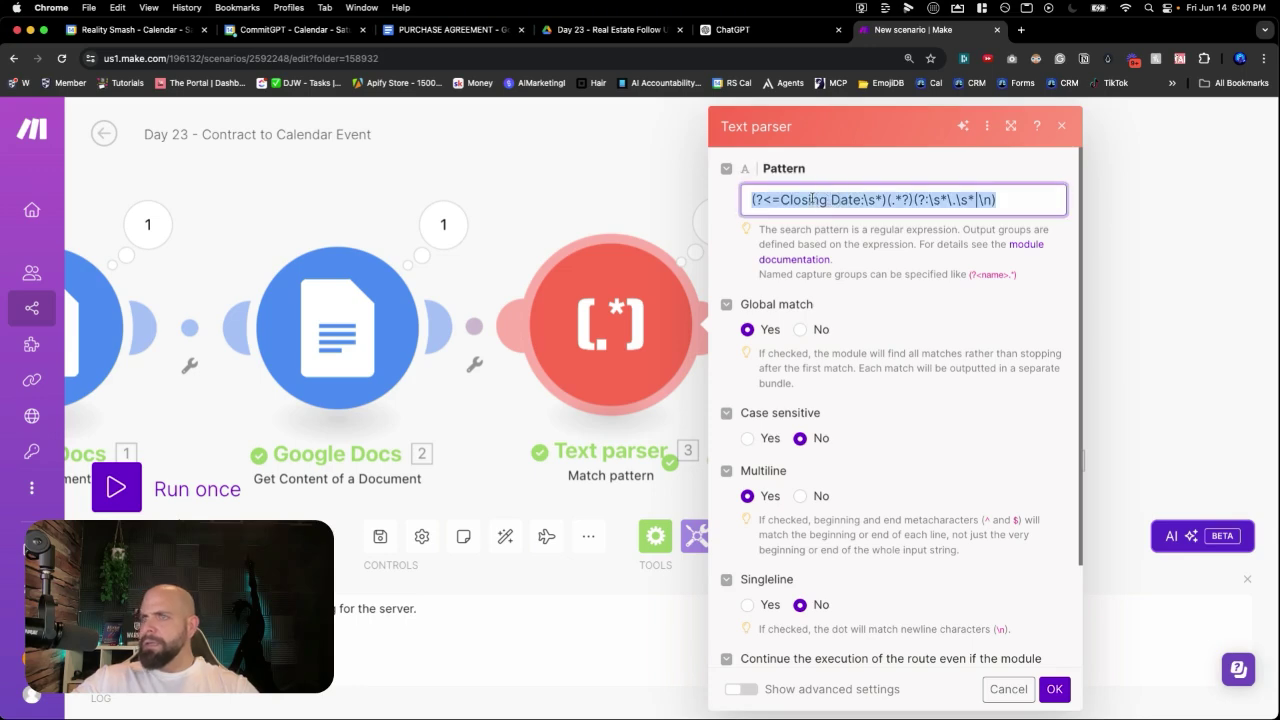
Step: Switch to ChatGPT and ask it to update the pasted regex so make.com's text parser outputs only one bundle instead of two
{"action": "left_click", "coordinate": [758, 31]}
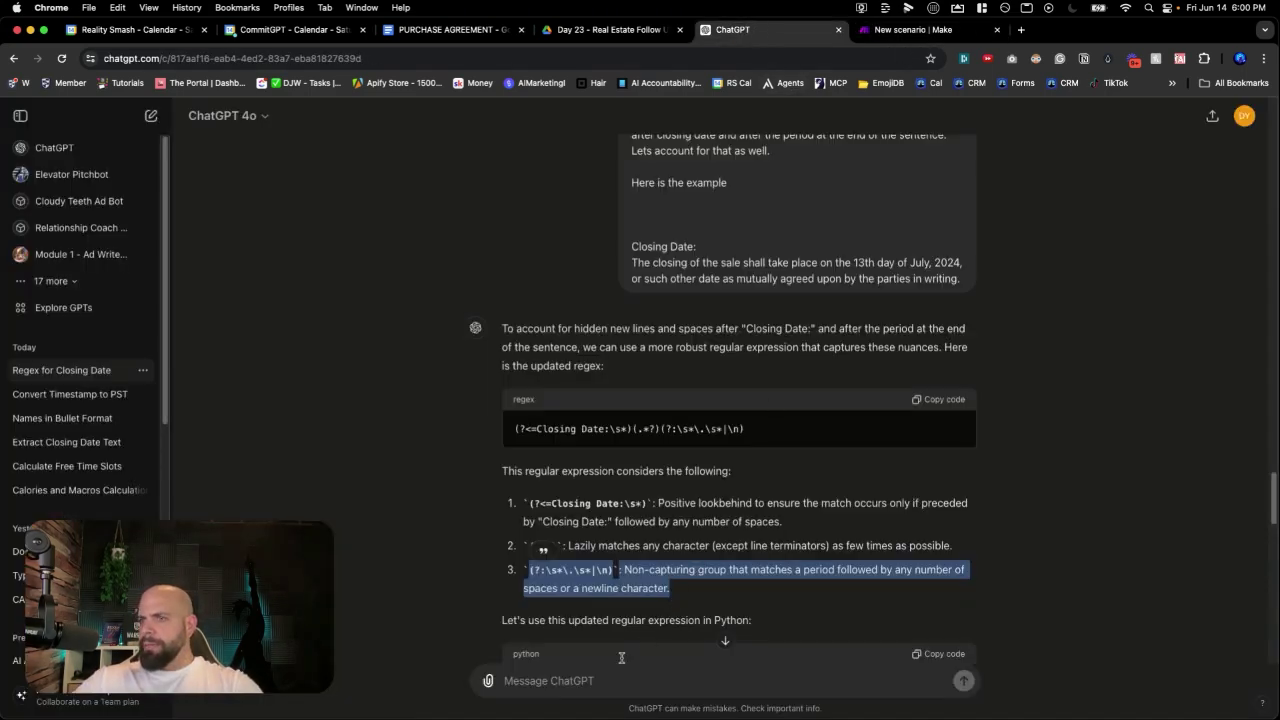
{"action": "scroll", "coordinate": [621, 600], "scroll_direction": "down", "scroll_amount": 10}
{"action": "type", "text": "We are working in make.com and the text parser is output"}
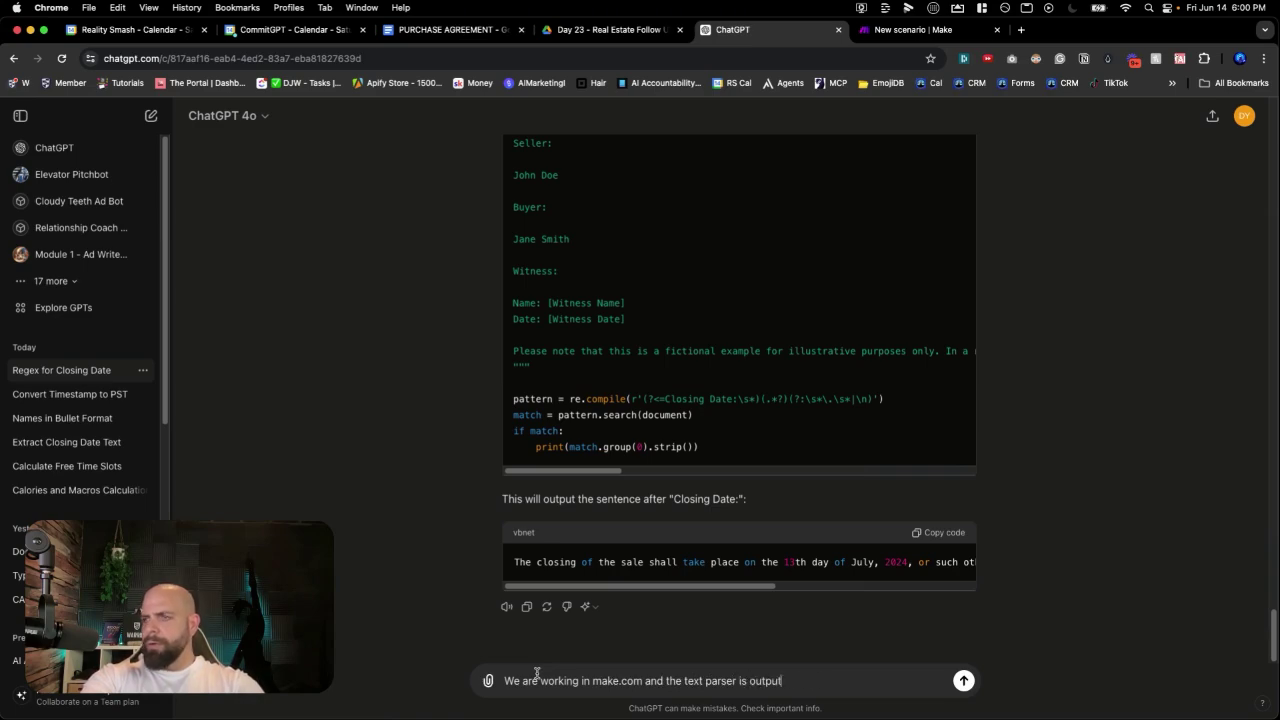
{"action": "type", "text": "ing 2 bundes"}
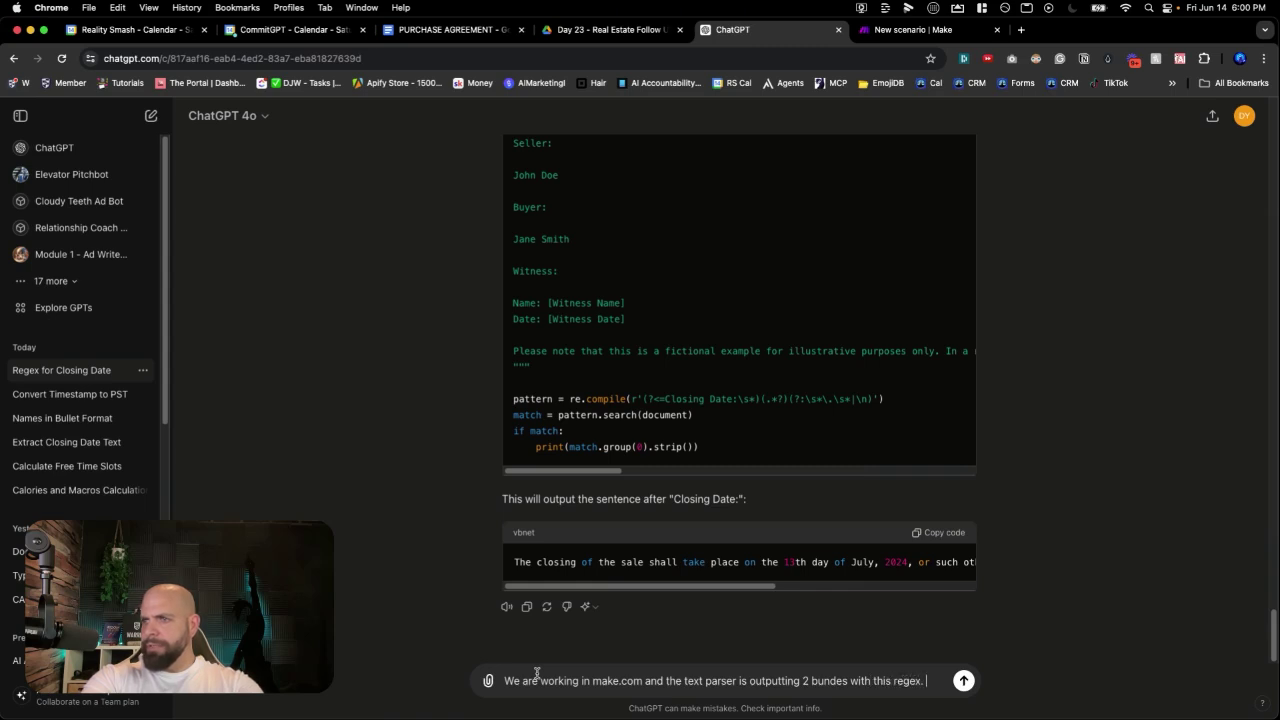
{"action": "type", "text": " with this regex. Can we"}
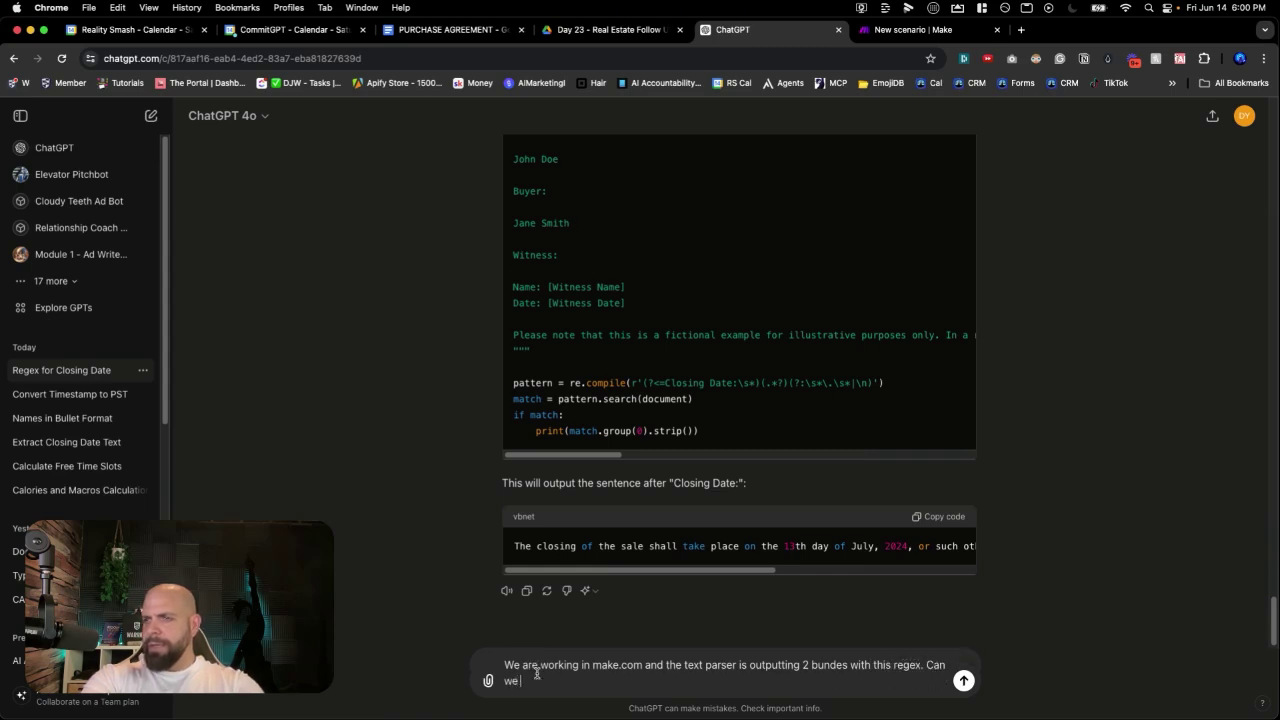
{"action": "type", "text": " you up"}
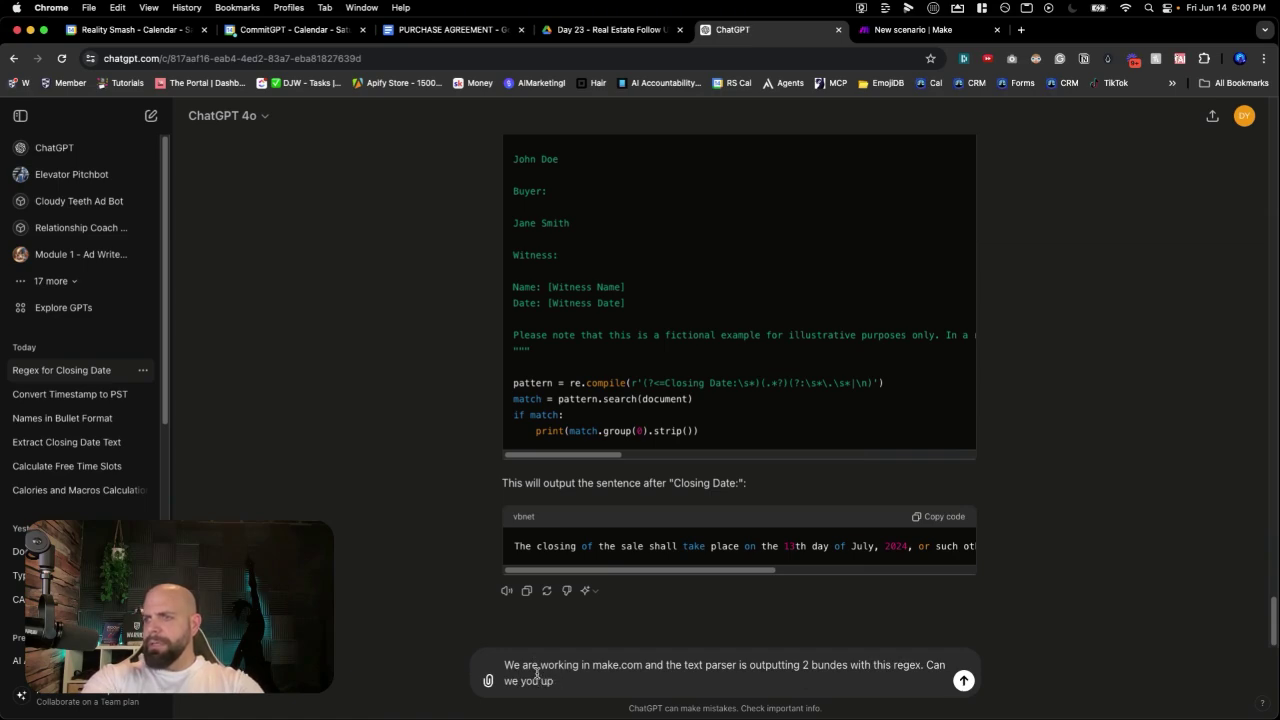
{"action": "type", "text": "date the regex to so that it only"}
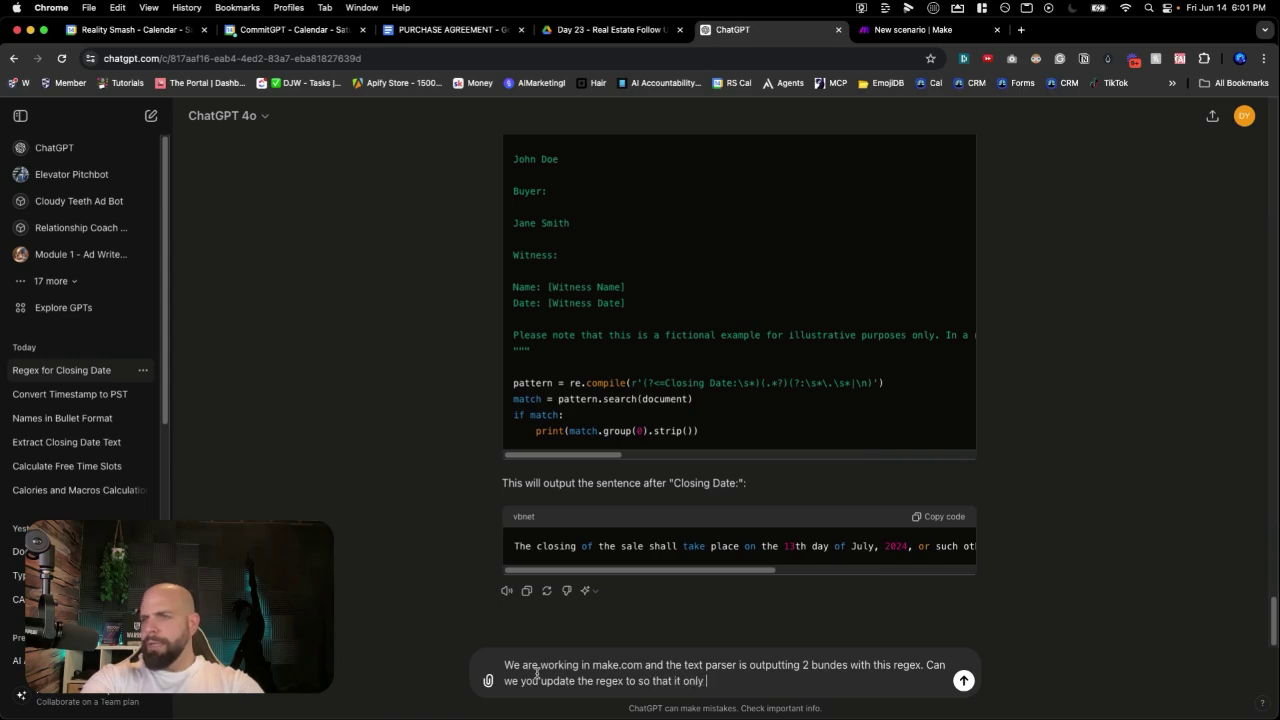
{"action": "type", "text": " outputs one bund"}
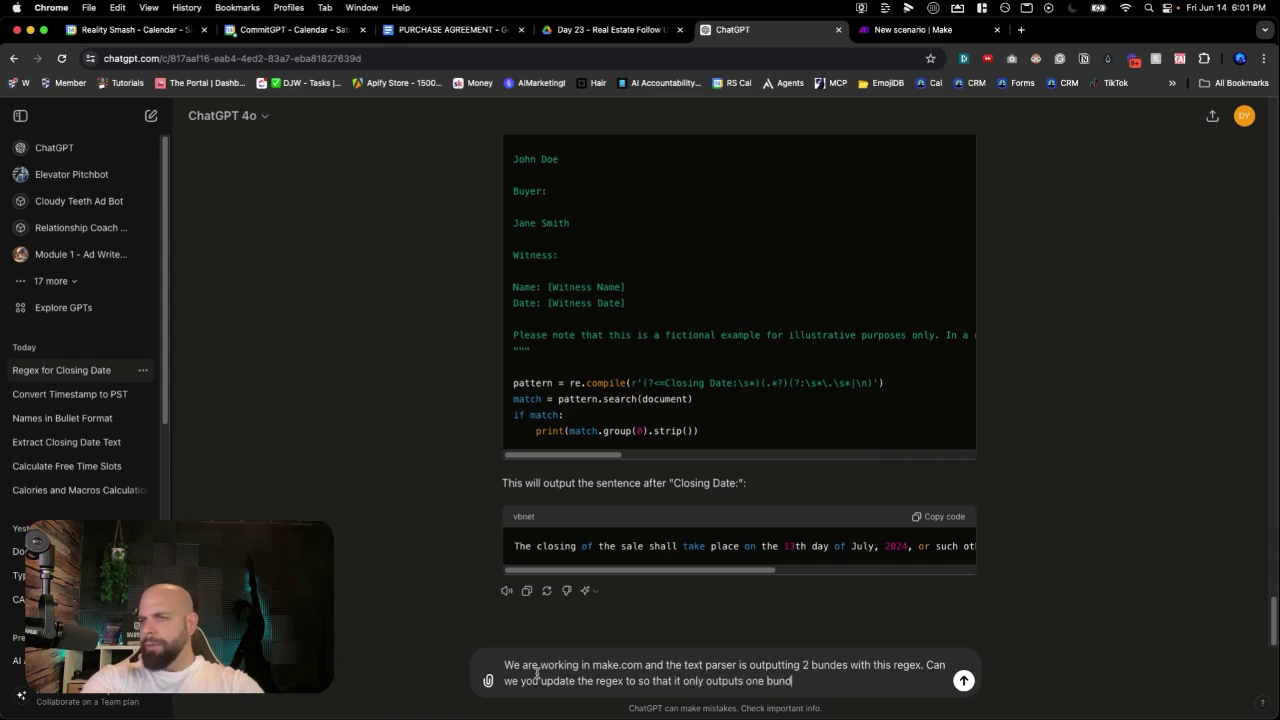
{"action": "type", "text": "le"}
{"action": "key", "text": "super+v"}
{"action": "key", "text": "Return"}
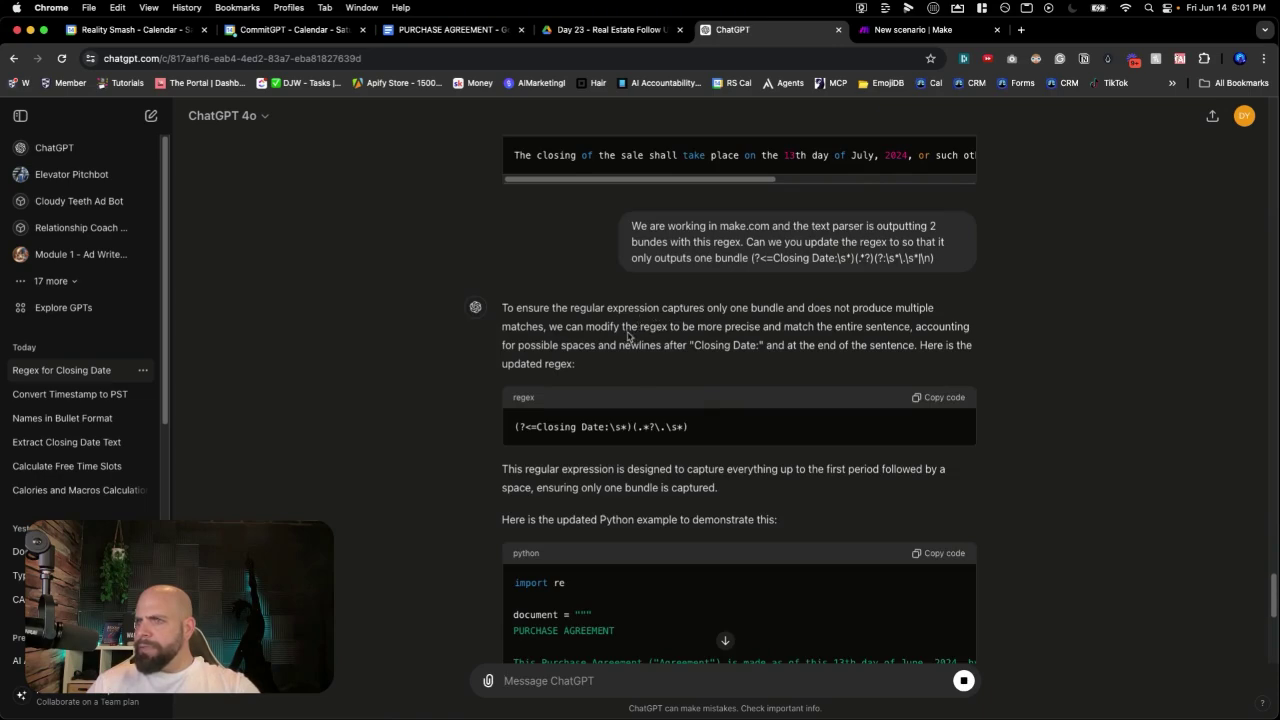
Step: Replace the Make Text parser's pattern with ChatGPT's updated regex (?<=Closing Date:\s*)(.*?\.\s*), confirm the module settings, and save the scenario
{"action": "left_click_drag", "start_coordinate": [628, 334], "coordinate": [632, 364]}
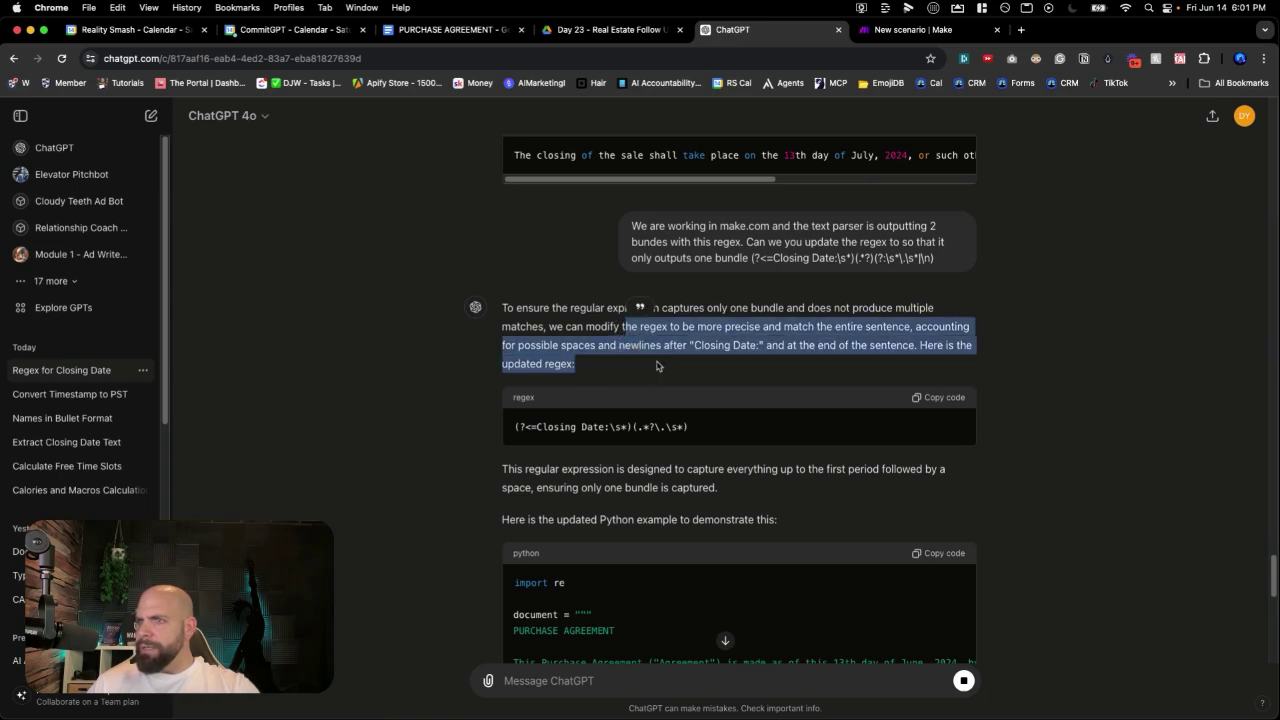
{"action": "scroll", "coordinate": [697, 357], "scroll_direction": "down", "scroll_amount": 1}
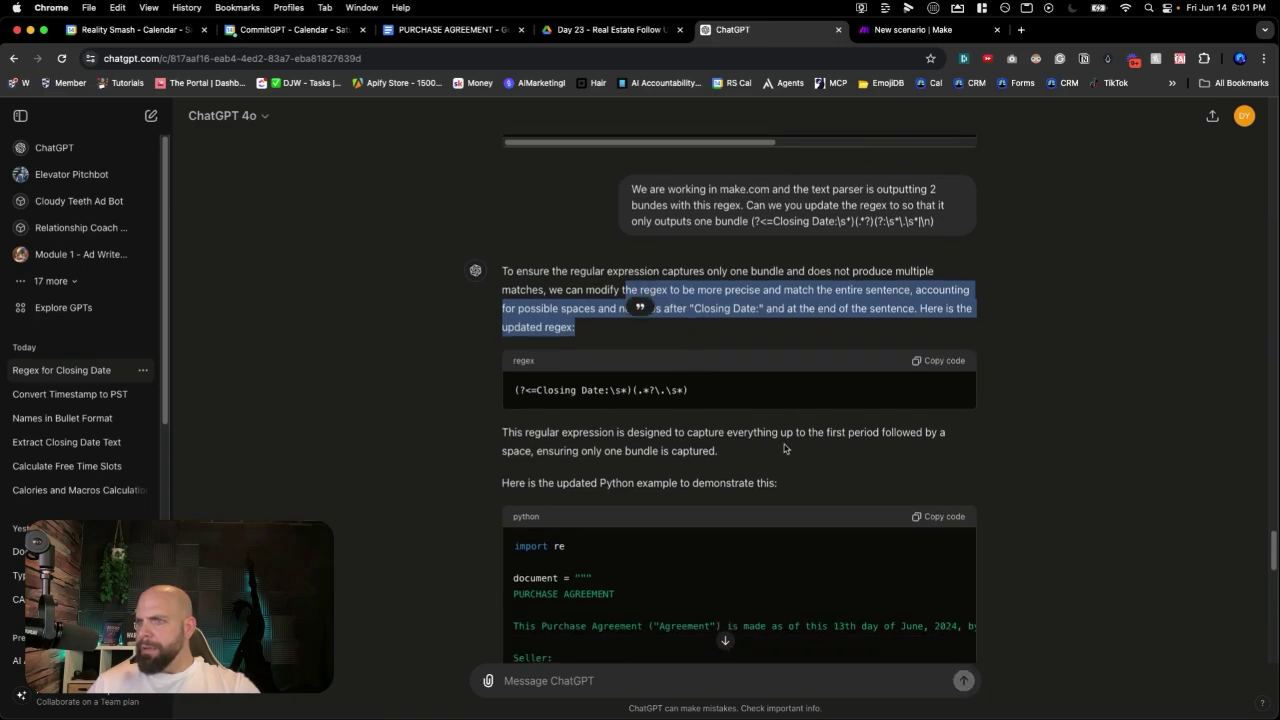
{"action": "left_click", "coordinate": [903, 32]}
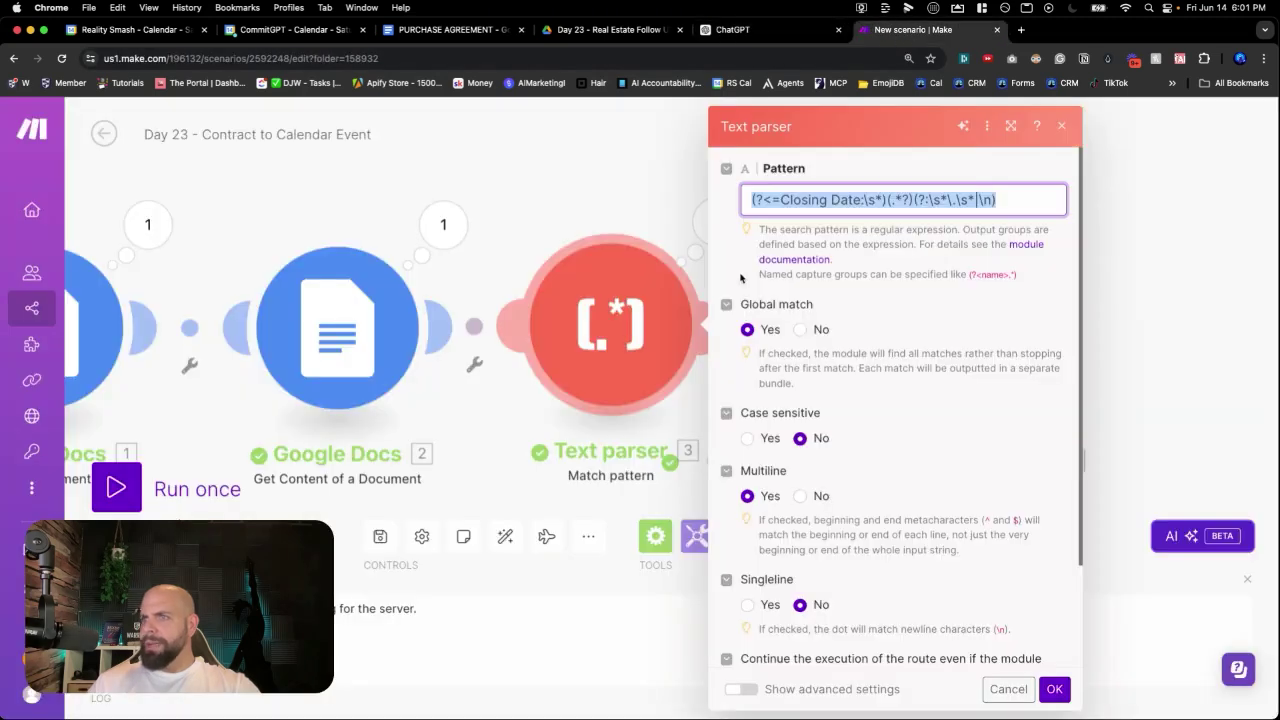
{"action": "key", "text": "BackSpace"}
{"action": "type", "text": "(?<=Closing Date:\\s*)(.*?\\.\\s*)"}
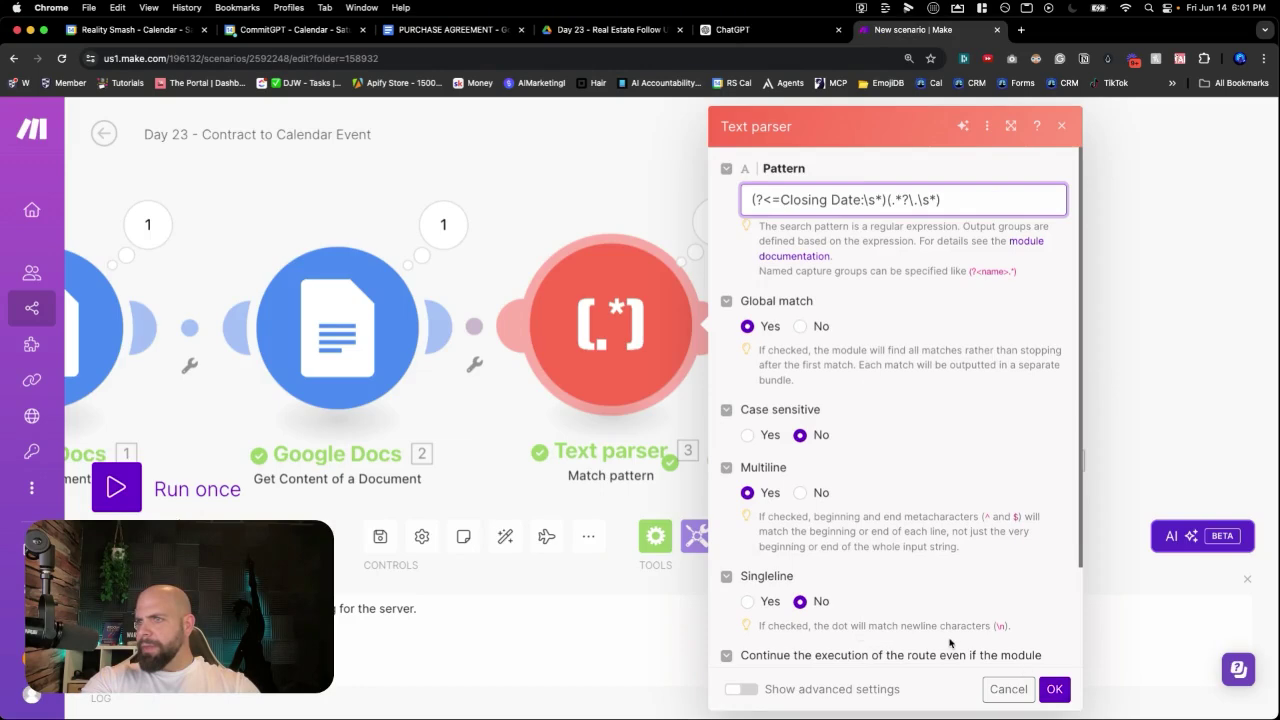
{"action": "scroll", "coordinate": [932, 605], "scroll_direction": "down", "scroll_amount": 3}
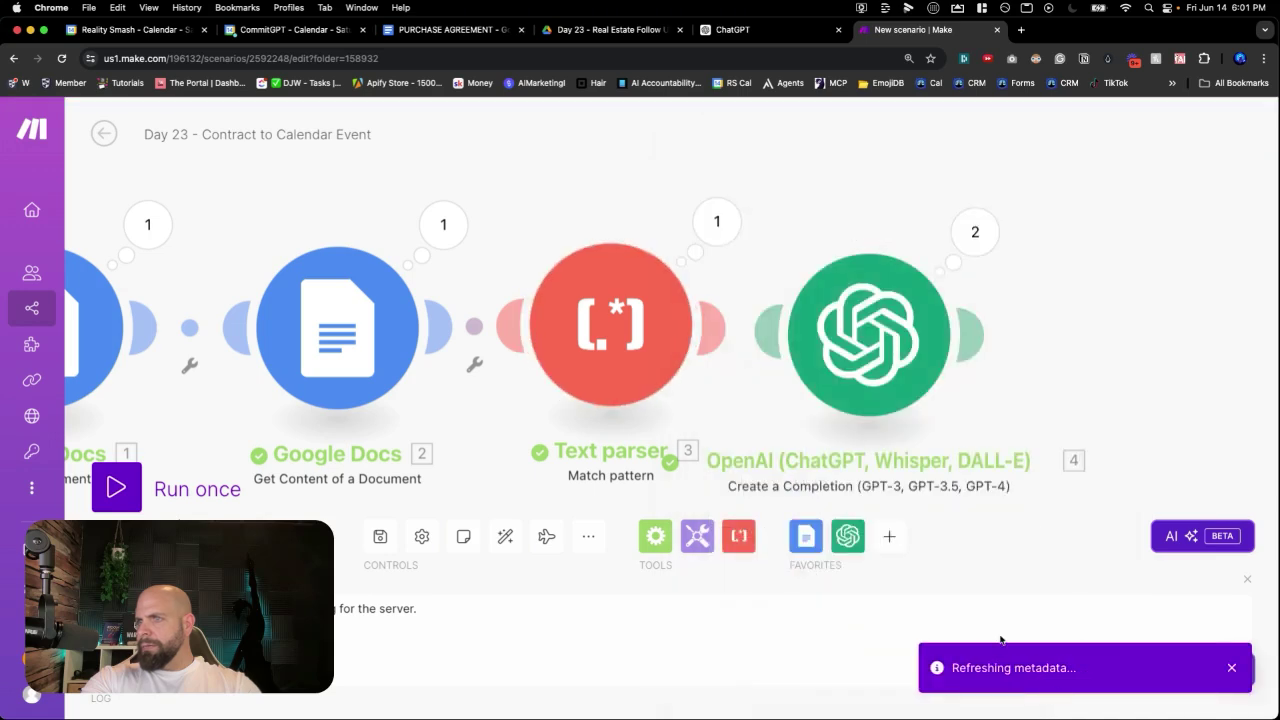
Step: Set Watch Documents to start from the manually chosen PURCHASE AGREEMENT again and rerun the scenario with the updated pattern
{"action": "scroll", "coordinate": [520, 289], "scroll_direction": "down", "scroll_amount": 2}
{"action": "scroll", "coordinate": [520, 289], "scroll_direction": "down", "scroll_amount": 1}
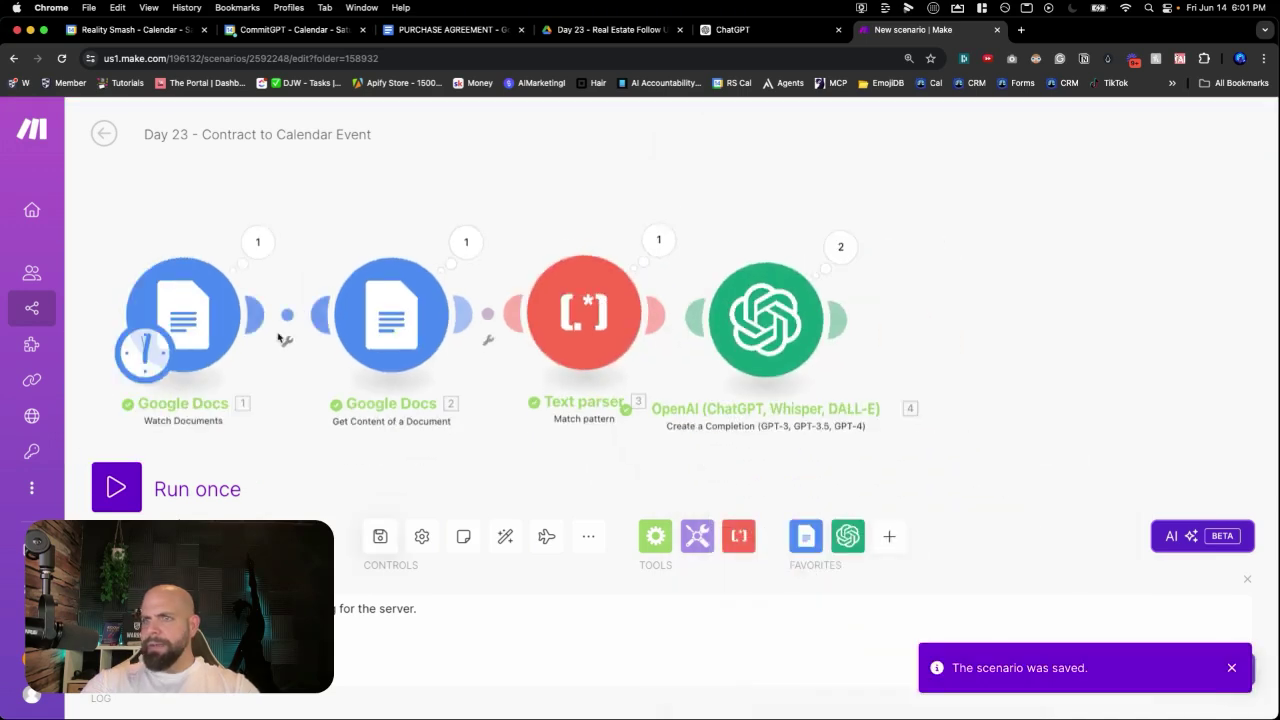
{"action": "right_click", "coordinate": [208, 337]}
{"action": "left_click", "coordinate": [246, 399]}
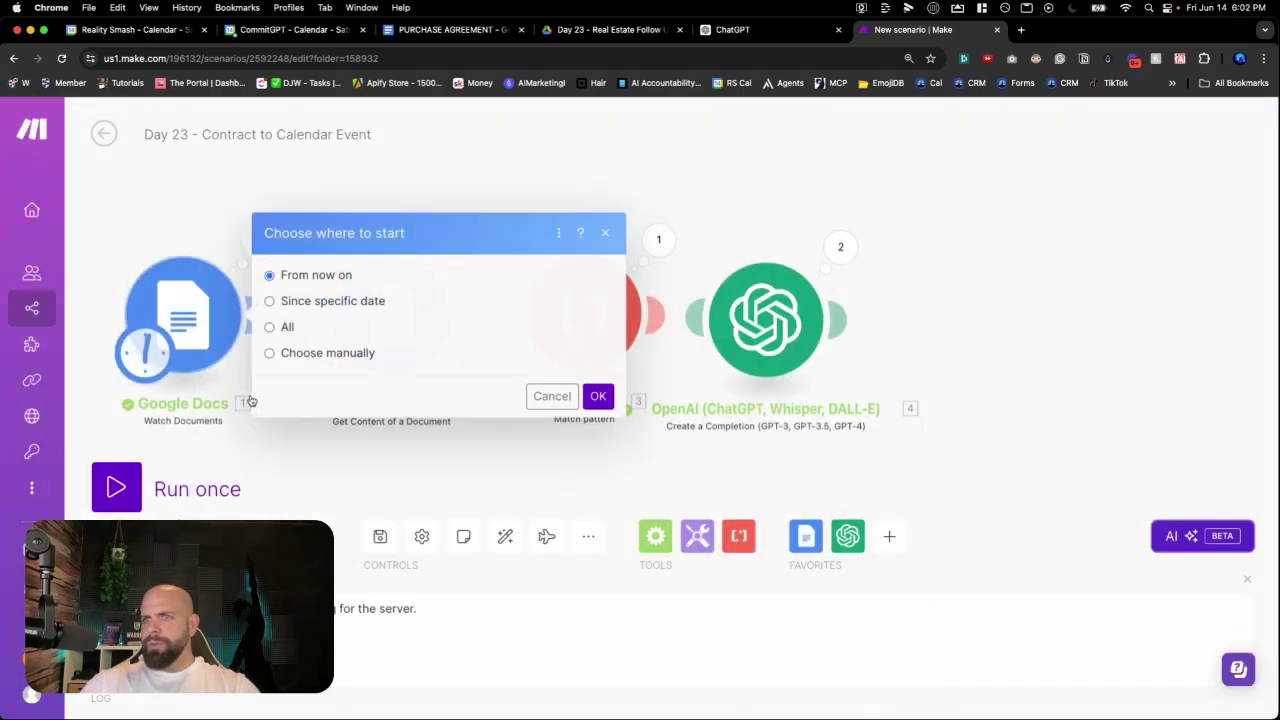
{"action": "left_click", "coordinate": [334, 352]}
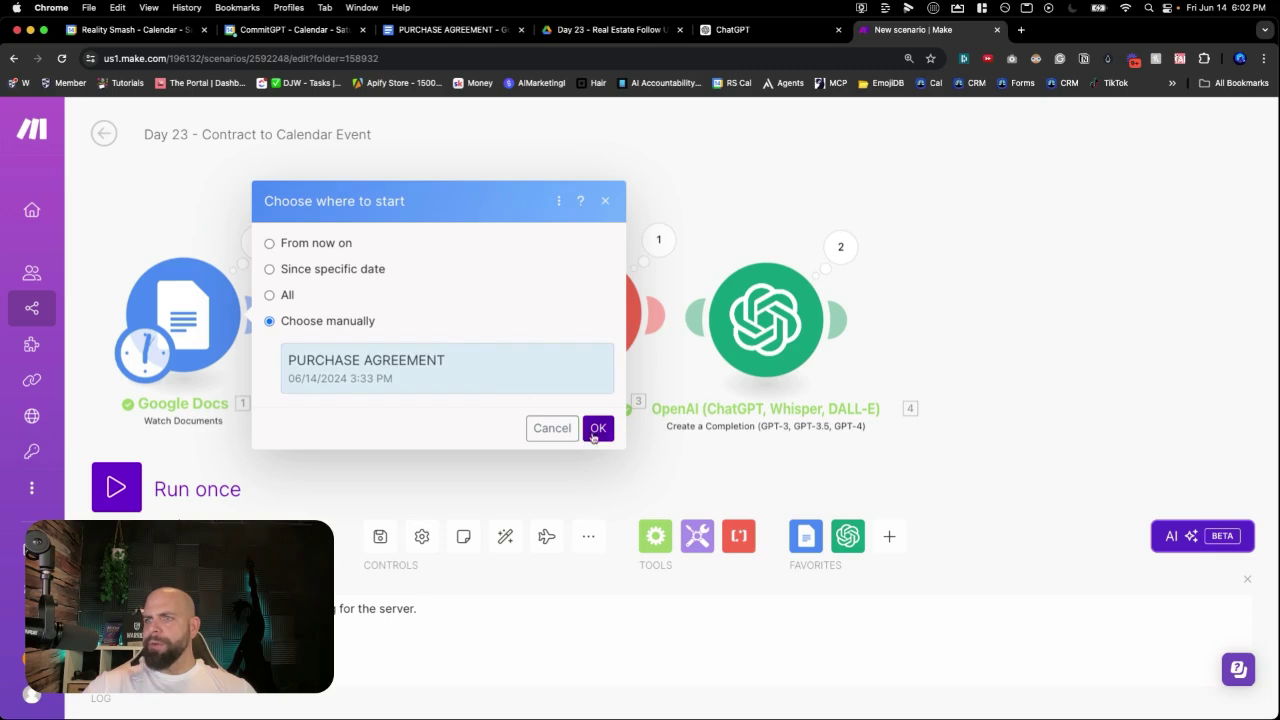
{"action": "left_click", "coordinate": [596, 428]}
{"action": "left_click", "coordinate": [116, 487]}
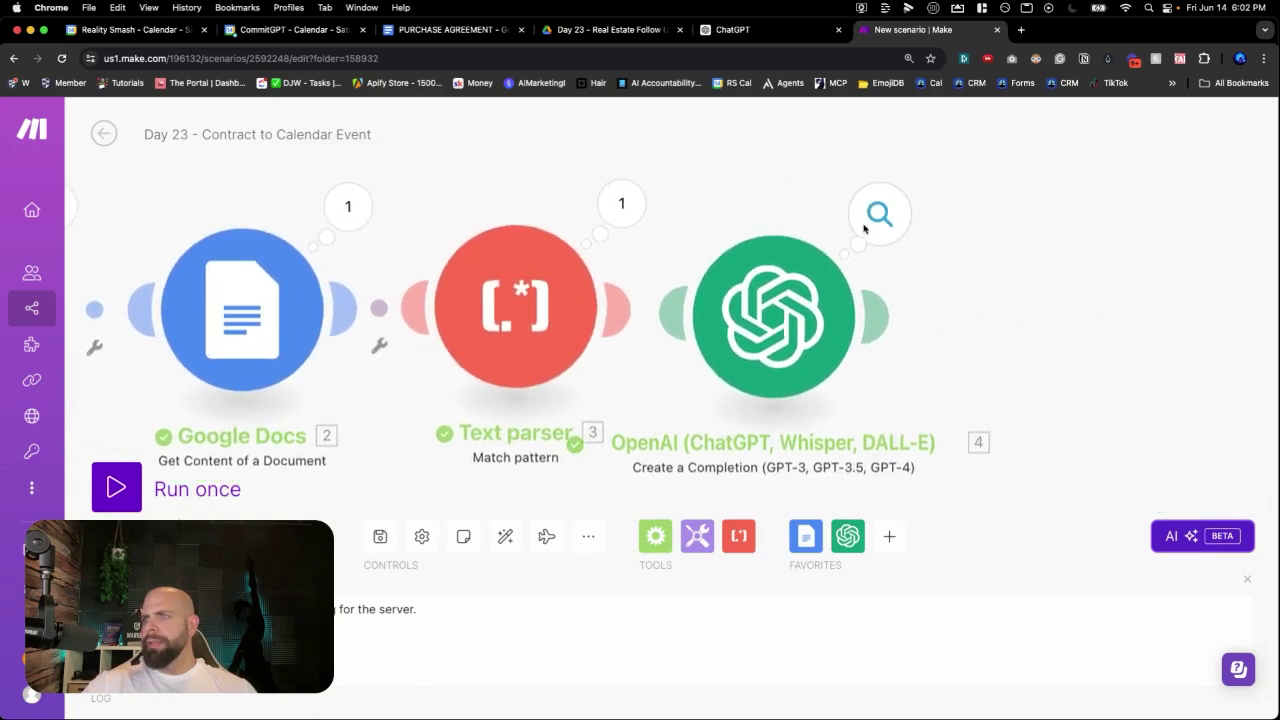
Step: Examine the OpenAI module's latest output, expanding its choices down to the message content, and close the output
{"action": "left_click", "coordinate": [865, 229]}
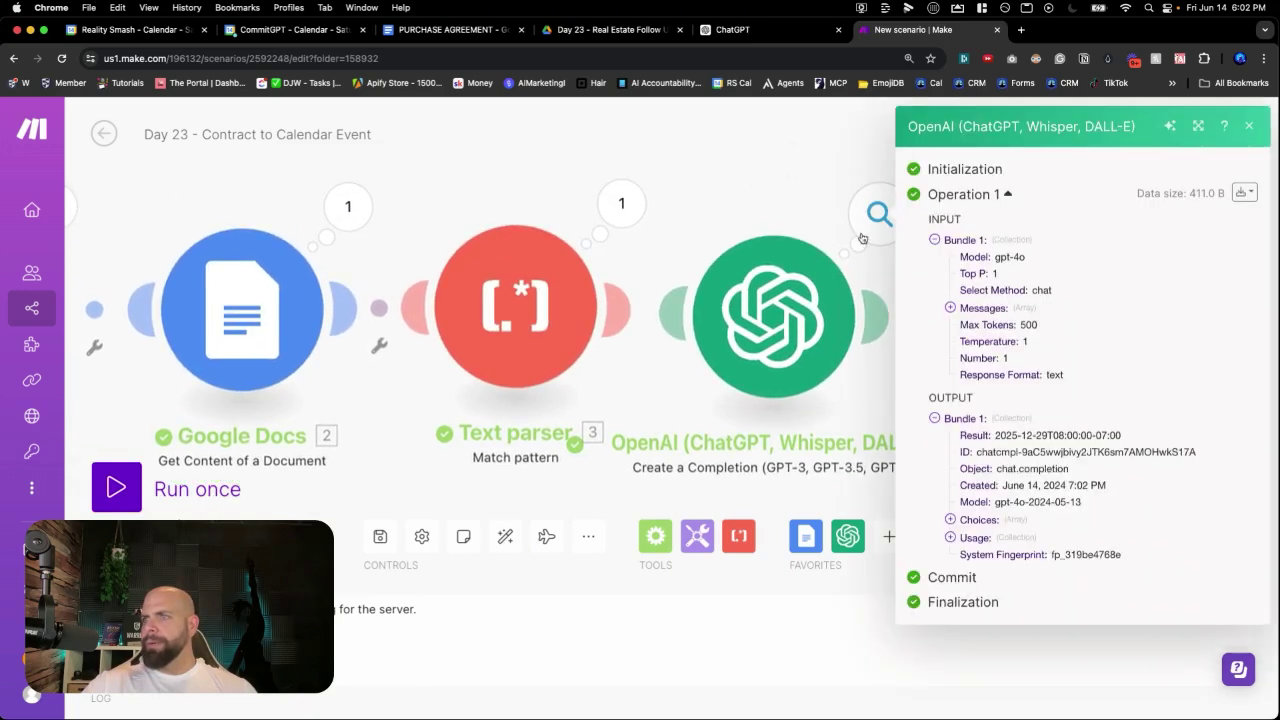
{"action": "left_click", "coordinate": [950, 519]}
{"action": "left_click", "coordinate": [966, 537]}
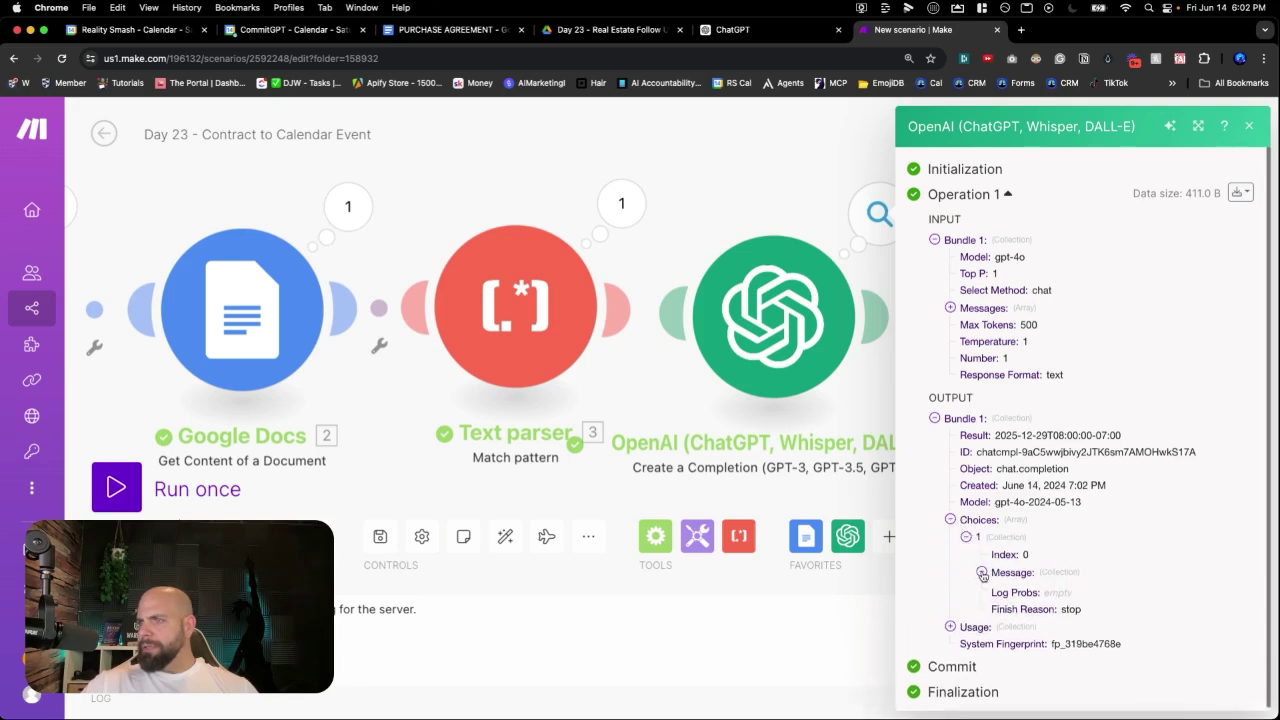
{"action": "left_click", "coordinate": [981, 571]}
{"action": "left_click_drag", "start_coordinate": [1049, 606], "coordinate": [1186, 606]}
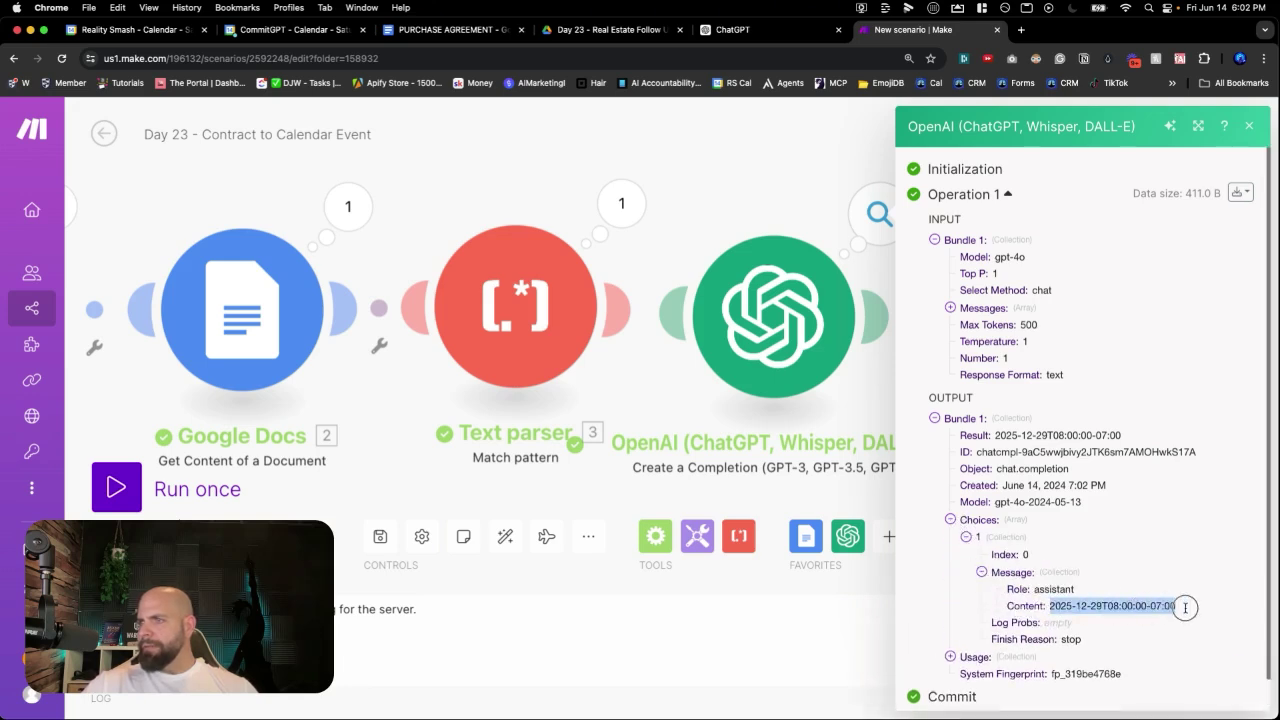
{"action": "left_click", "coordinate": [722, 474]}
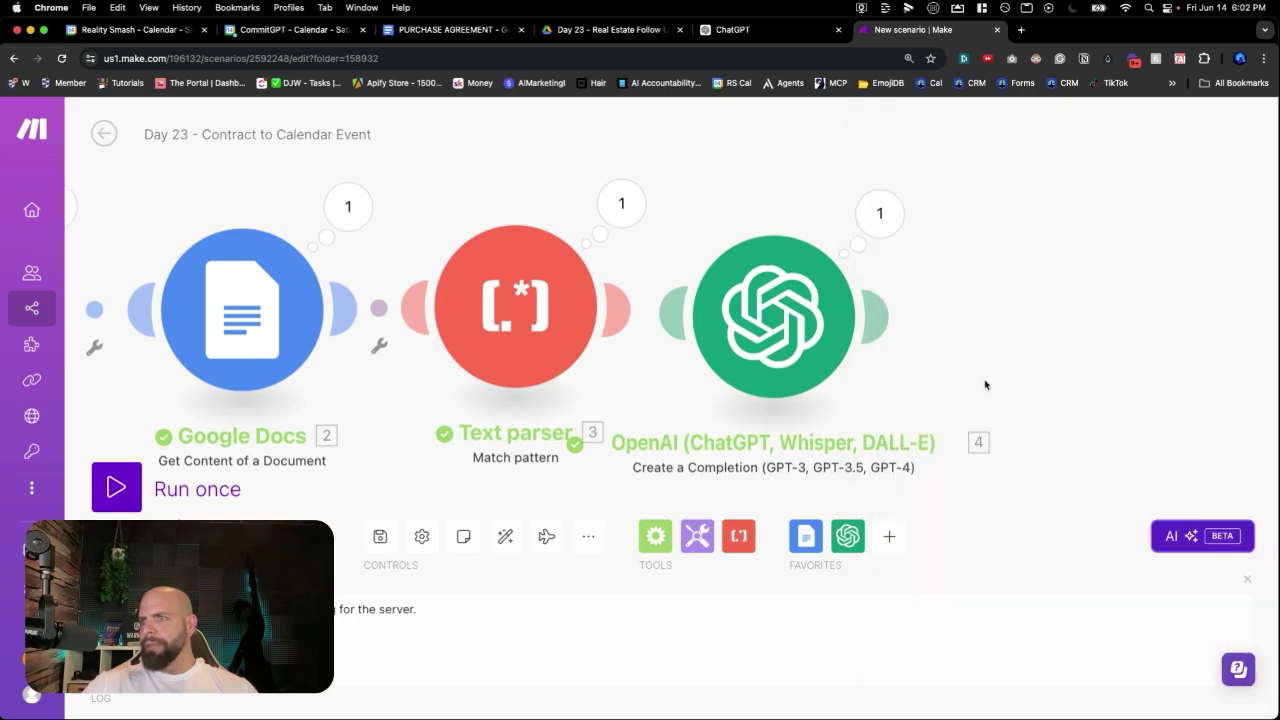
Step: Add a Google Calendar Create an Event module after the OpenAI module in the scenario
{"action": "scroll", "coordinate": [986, 380], "scroll_direction": "down", "scroll_amount": 2}
{"action": "scroll", "coordinate": [930, 285], "scroll_direction": "down", "scroll_amount": 3}
{"action": "scroll", "coordinate": [930, 285], "scroll_direction": "up", "scroll_amount": 3}
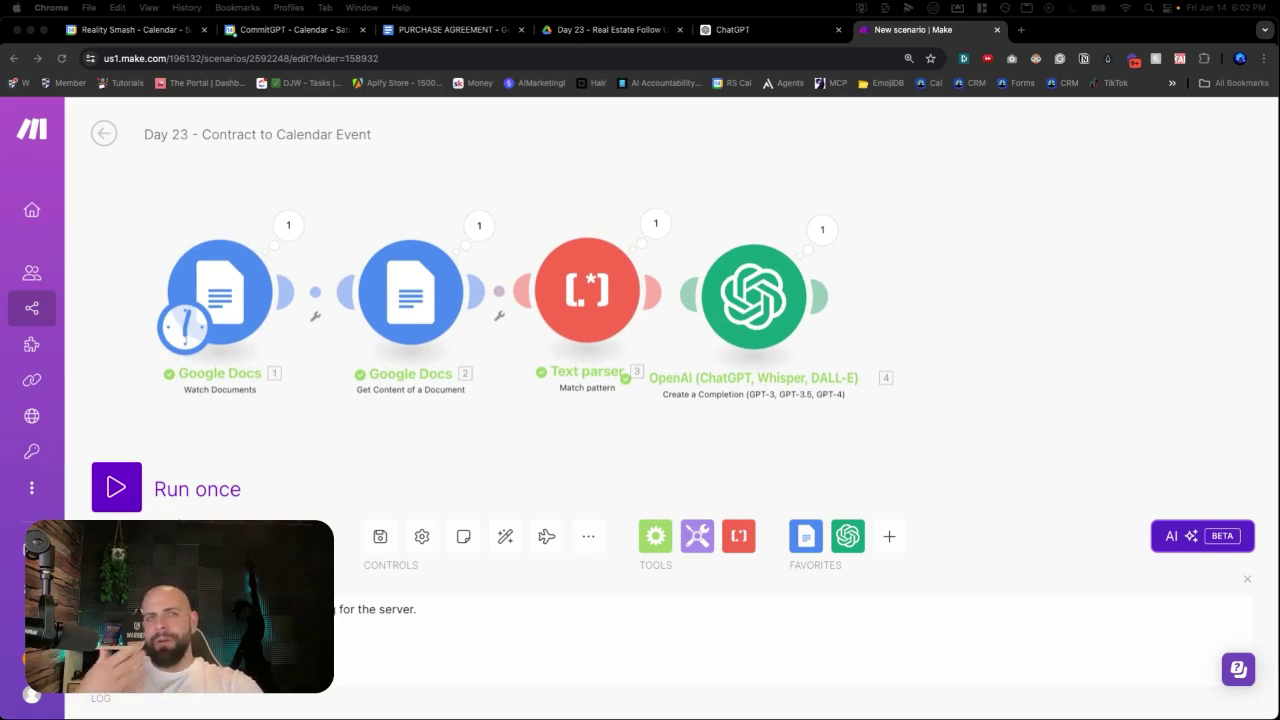
{"action": "left_click", "coordinate": [934, 292]}
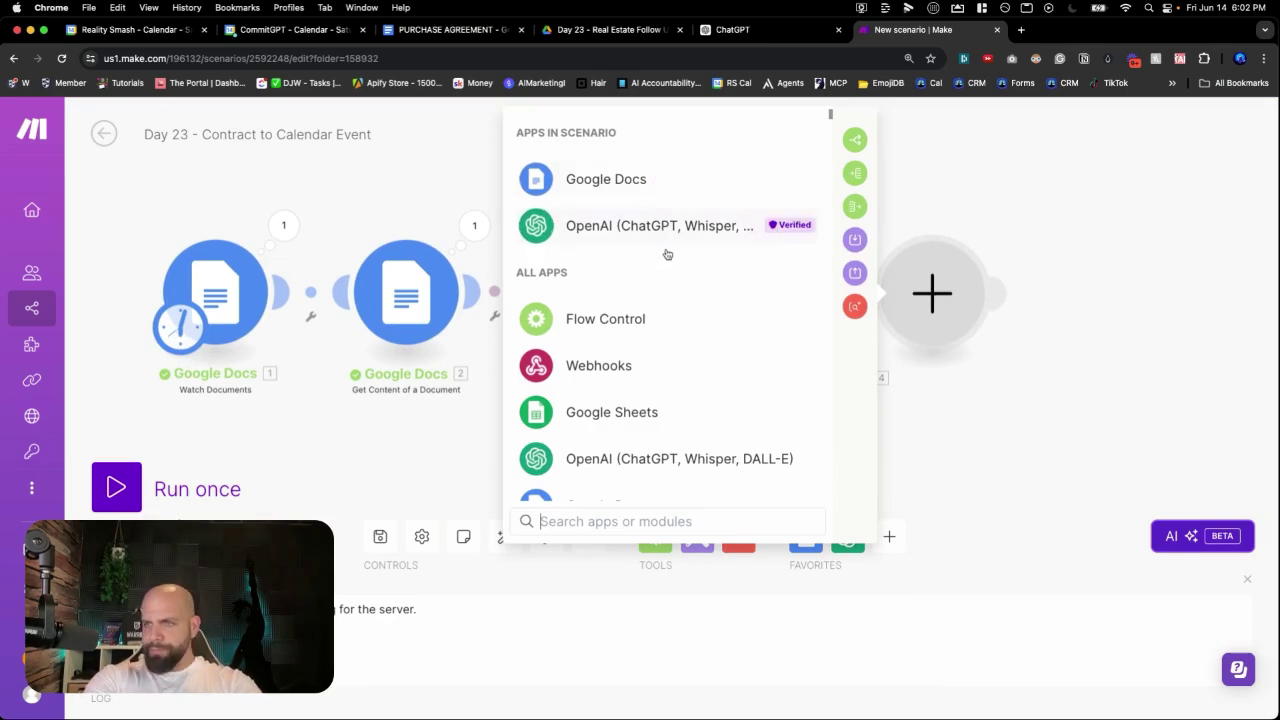
{"action": "type", "text": "calden"}
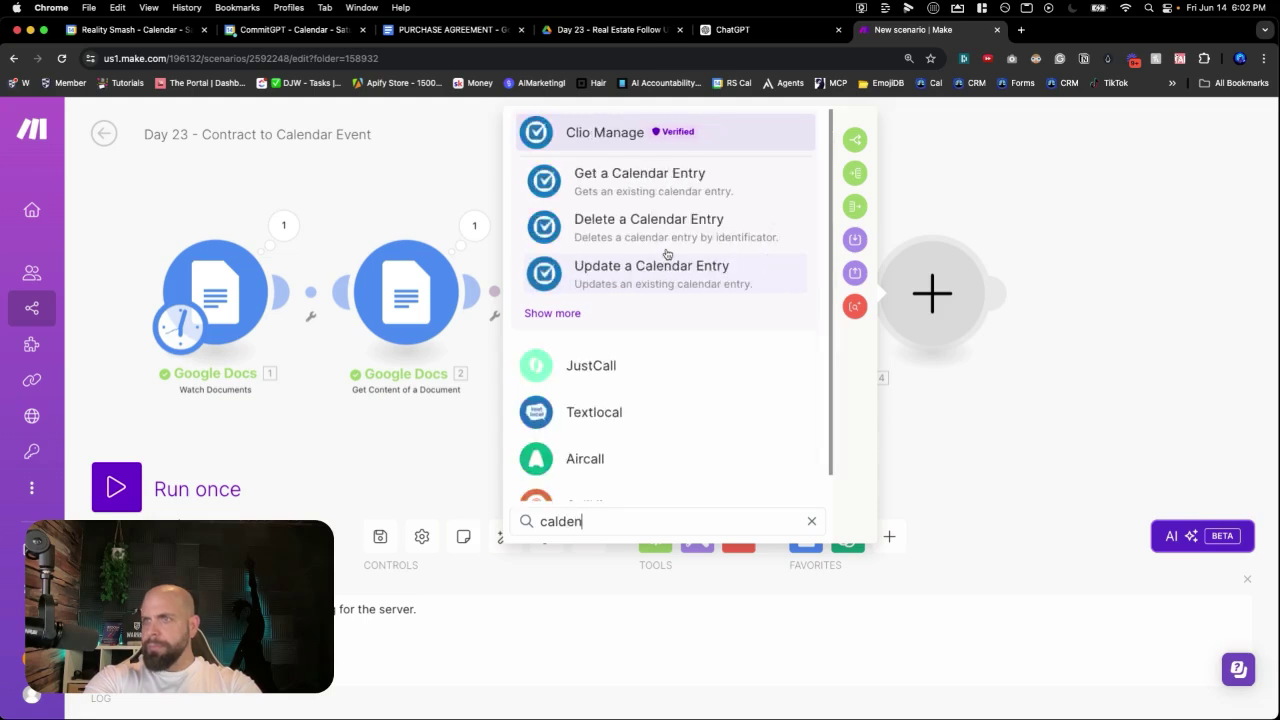
{"action": "key", "text": "BackSpace"}
{"action": "key", "text": "BackSpace"}
{"action": "key", "text": "BackSpace"}
{"action": "type", "text": "end"}
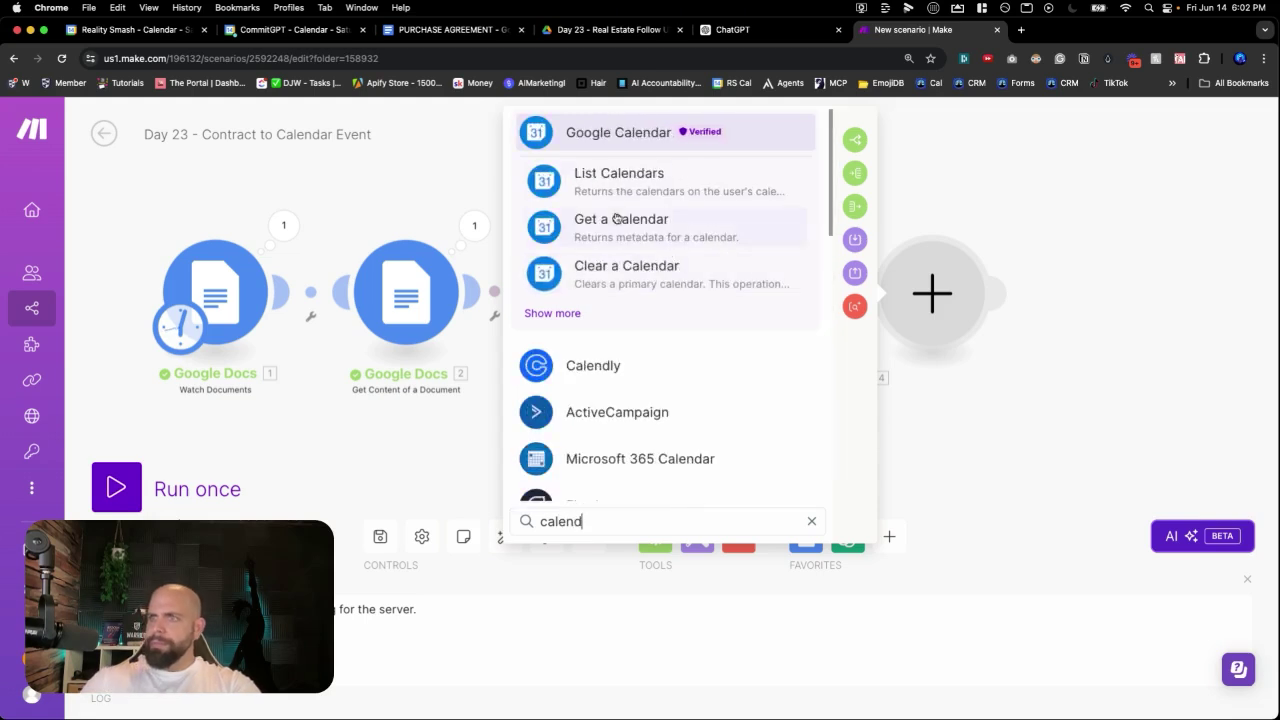
{"action": "left_click", "coordinate": [606, 147]}
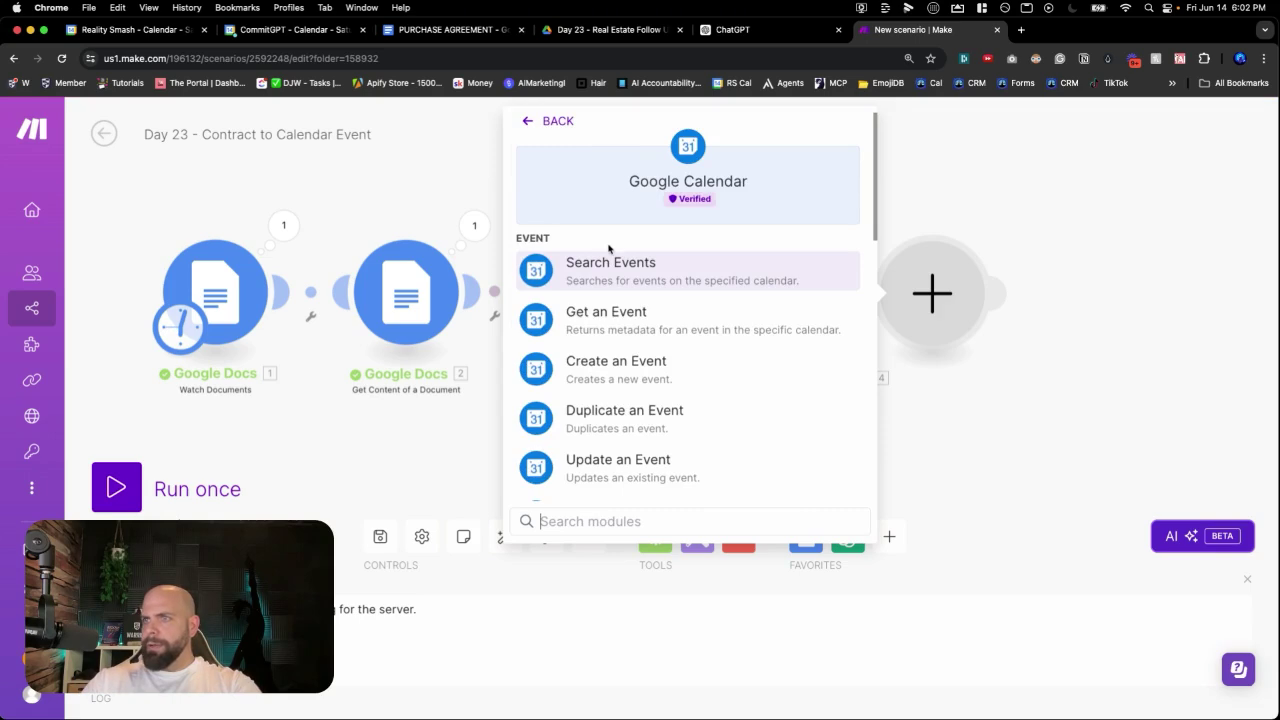
{"action": "type", "text": "cre"}
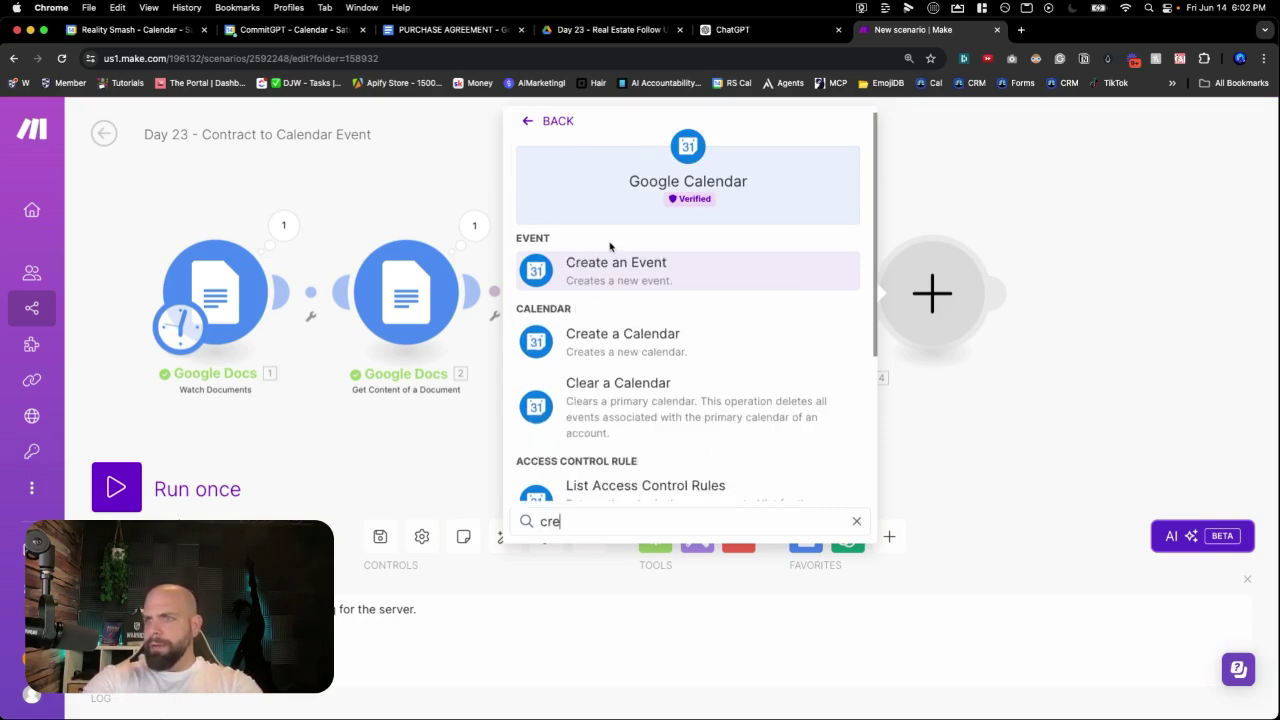
{"action": "left_click", "coordinate": [614, 286]}
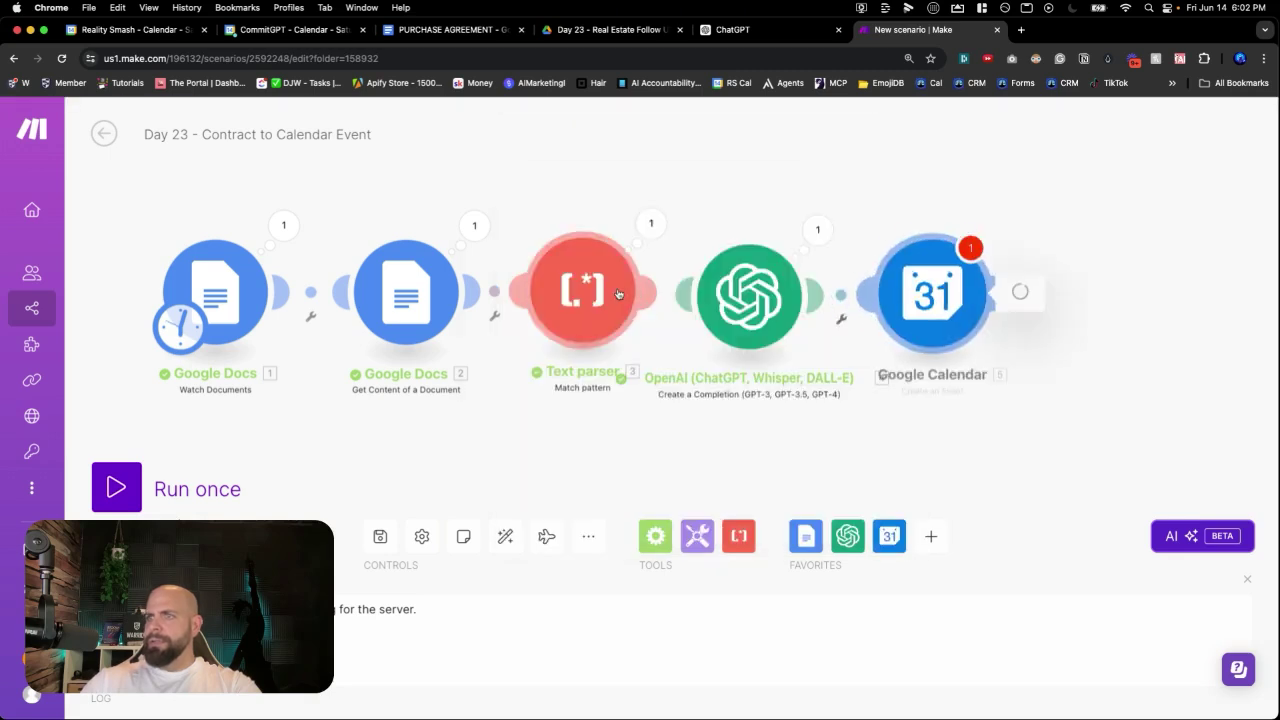
Step: Select the primary calendar for the event and name it "Closing Test For Purchasing Agreement"
{"action": "left_click", "coordinate": [809, 380]}
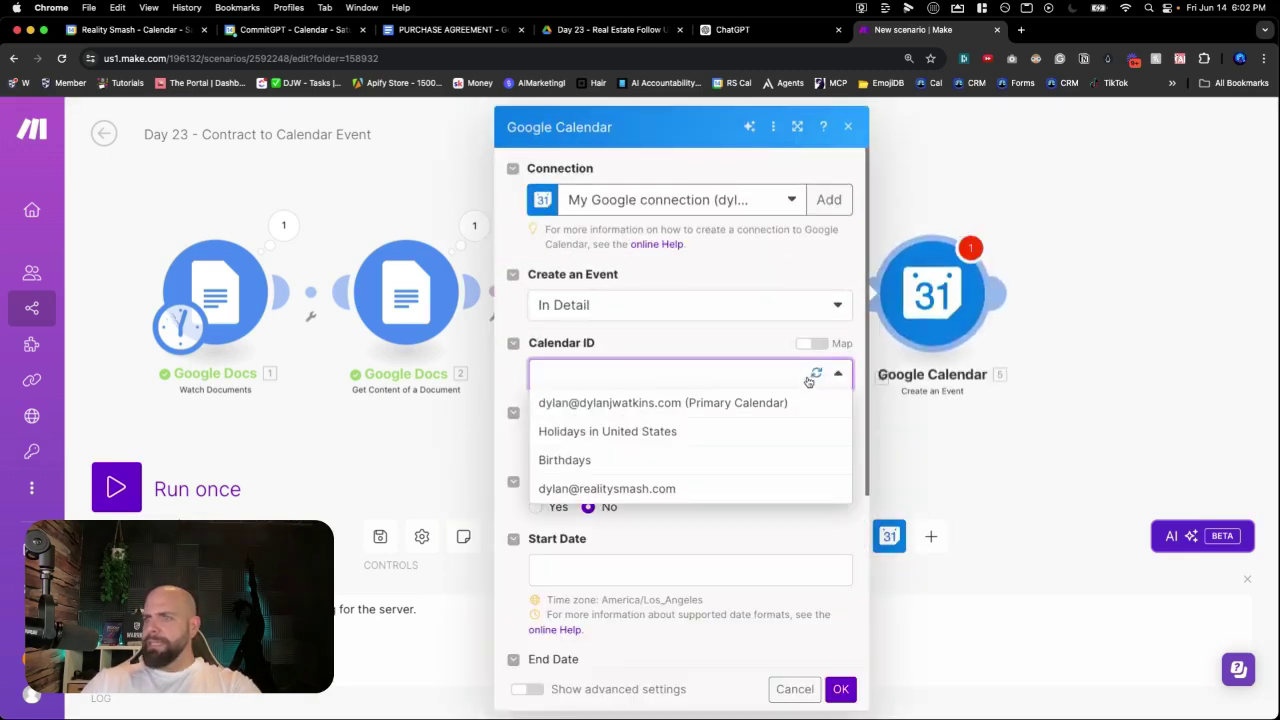
{"action": "left_click", "coordinate": [631, 408]}
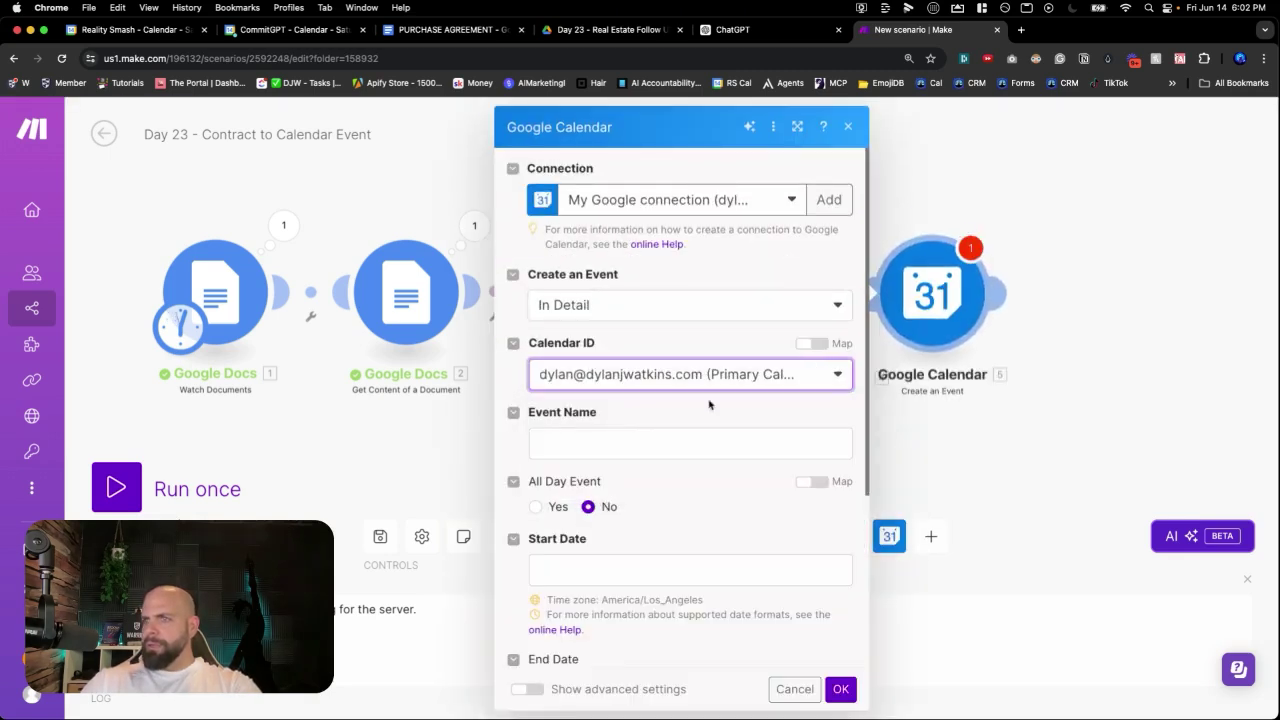
{"action": "left_click", "coordinate": [629, 447]}
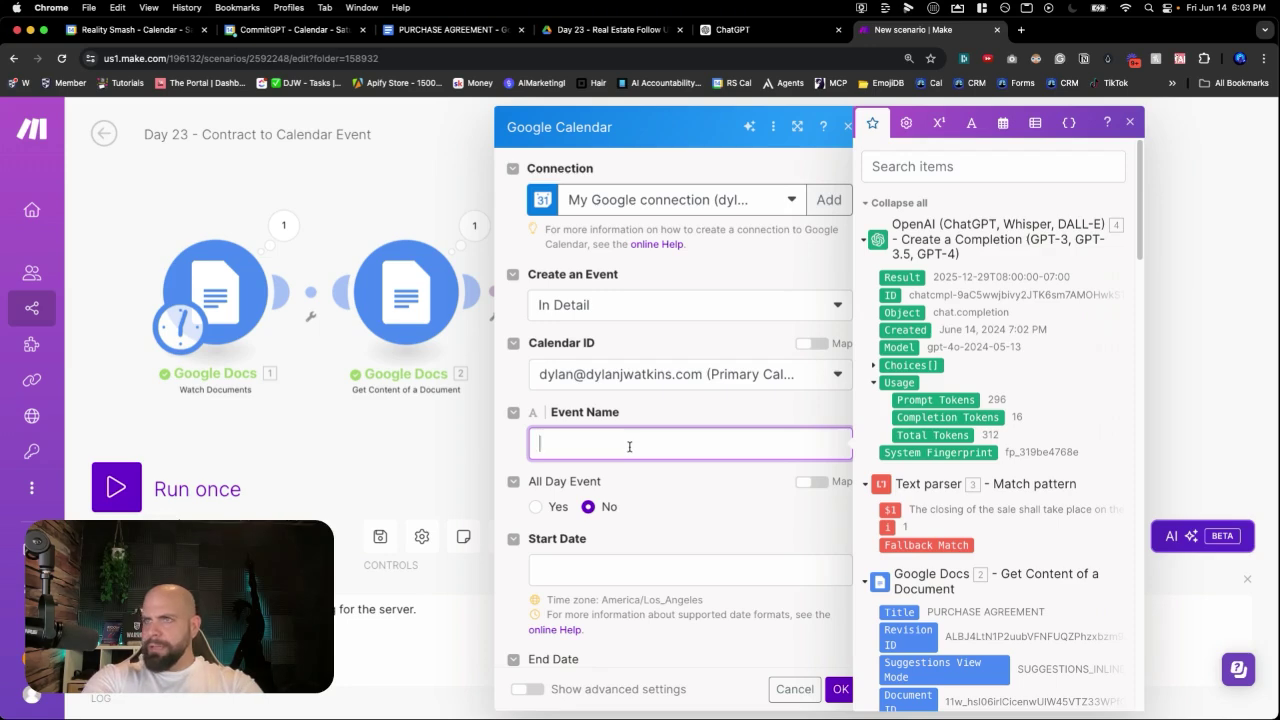
{"action": "type", "text": "Closi"}
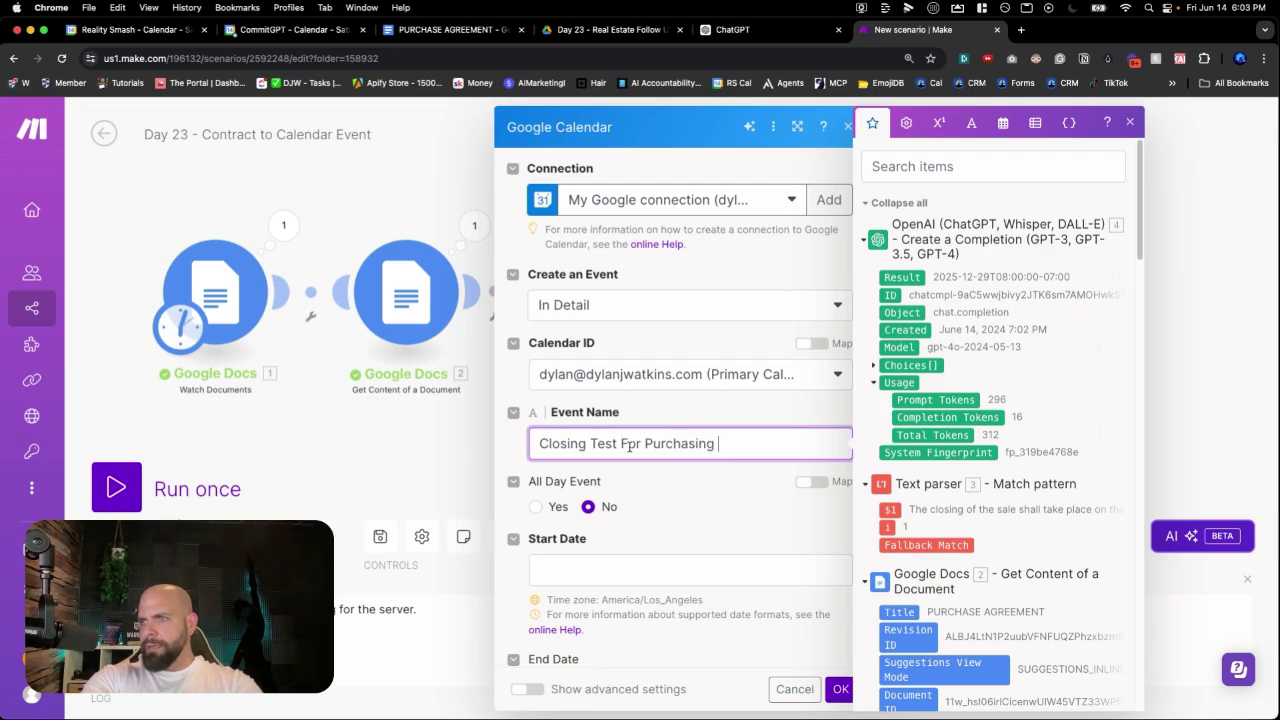
{"action": "type", "text": "ng Test For Purchasing Agreement"}
Step: Map the event's Start Date to the message content inside the OpenAI module's Choices output
{"action": "scroll", "coordinate": [610, 446], "scroll_direction": "down", "scroll_amount": 3}
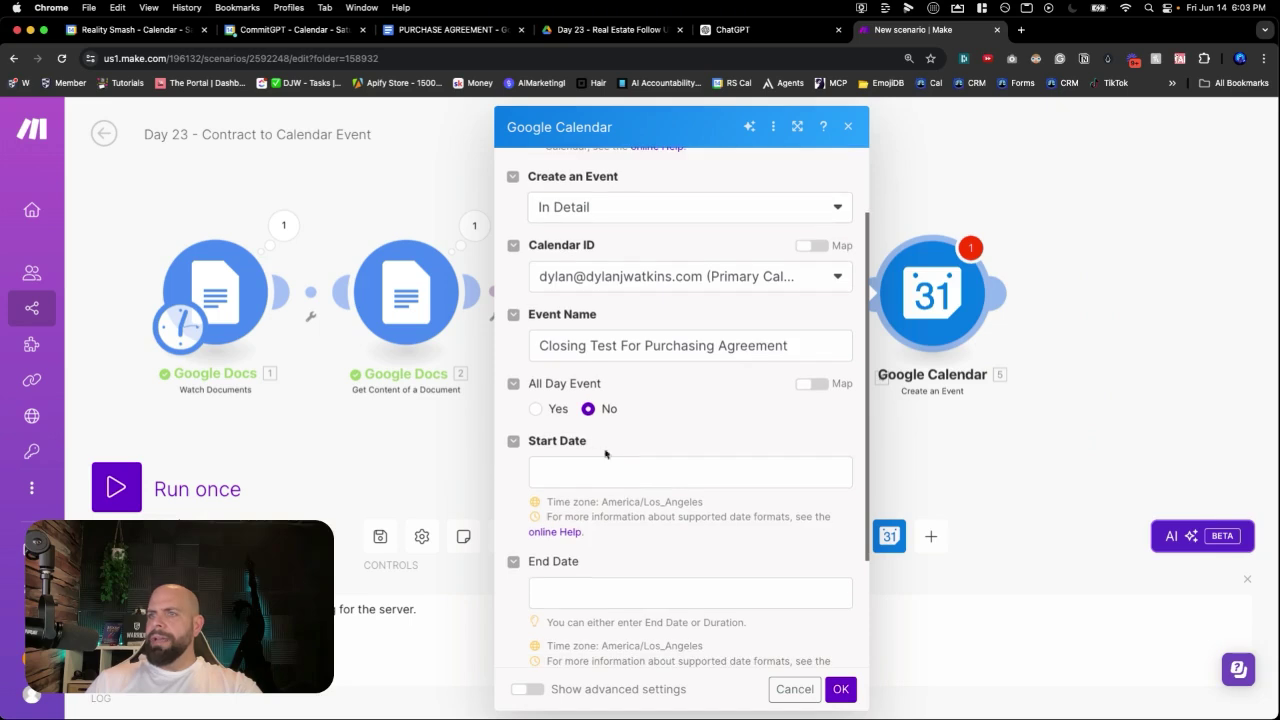
{"action": "scroll", "coordinate": [580, 430], "scroll_direction": "down", "scroll_amount": 1}
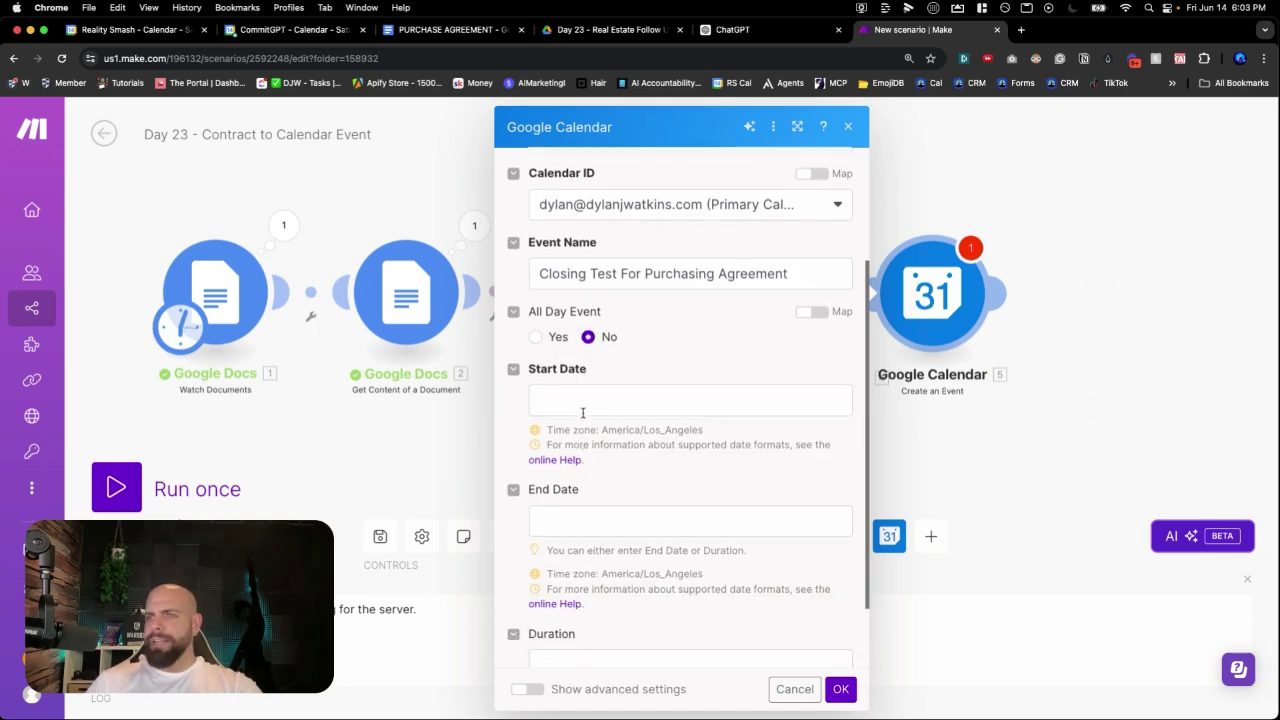
{"action": "left_click", "coordinate": [583, 405]}
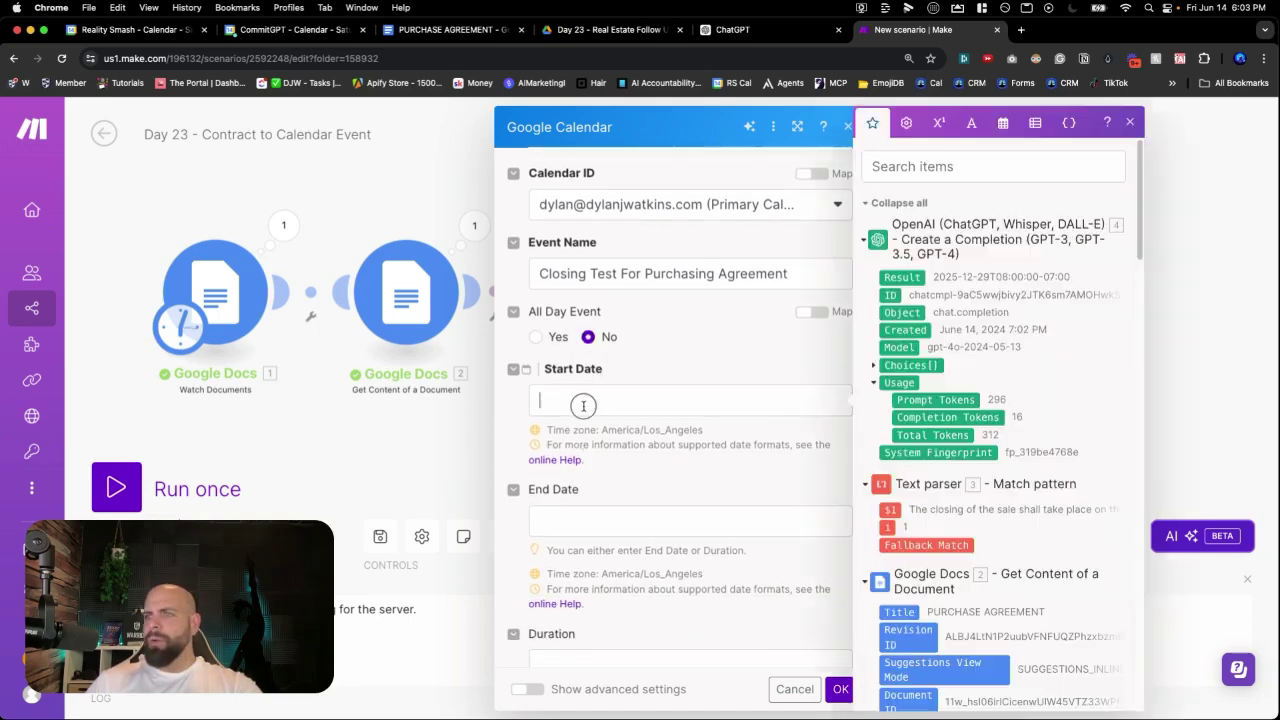
{"action": "left_click", "coordinate": [874, 366]}
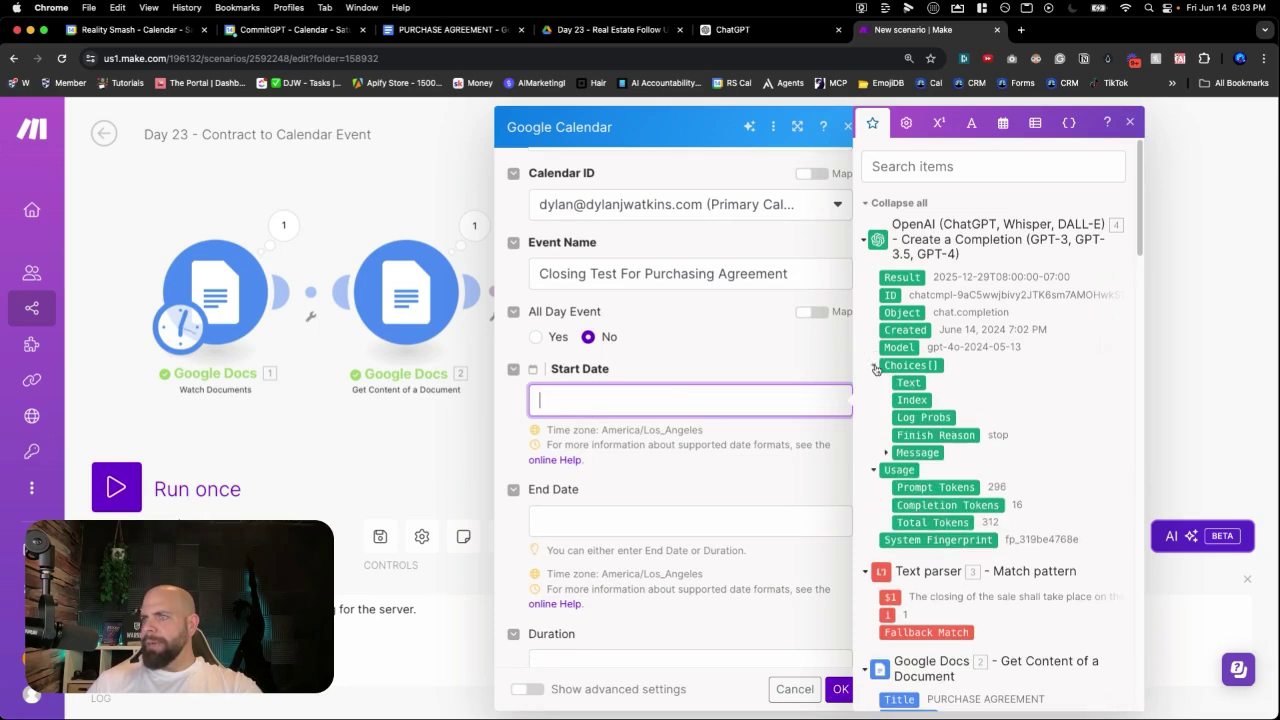
{"action": "left_click", "coordinate": [885, 455]}
{"action": "left_click", "coordinate": [925, 470]}
{"action": "left_click", "coordinate": [753, 485]}
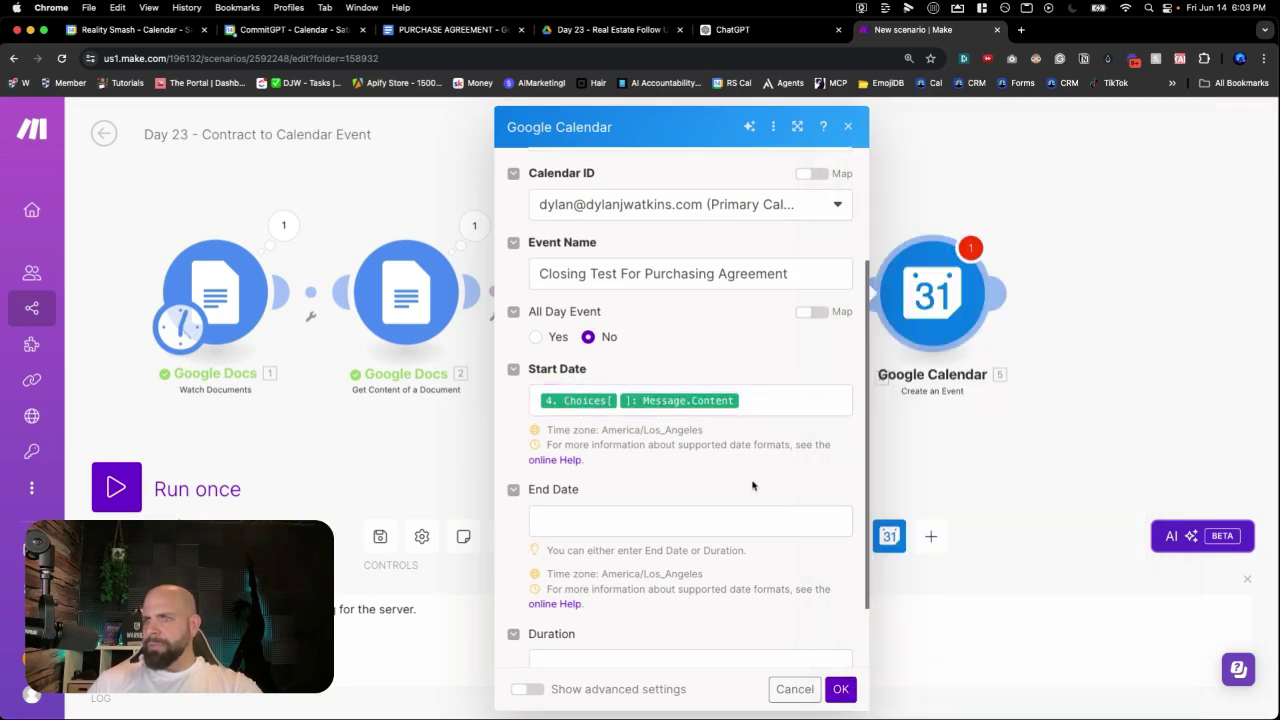
{"action": "left_click", "coordinate": [695, 518]}
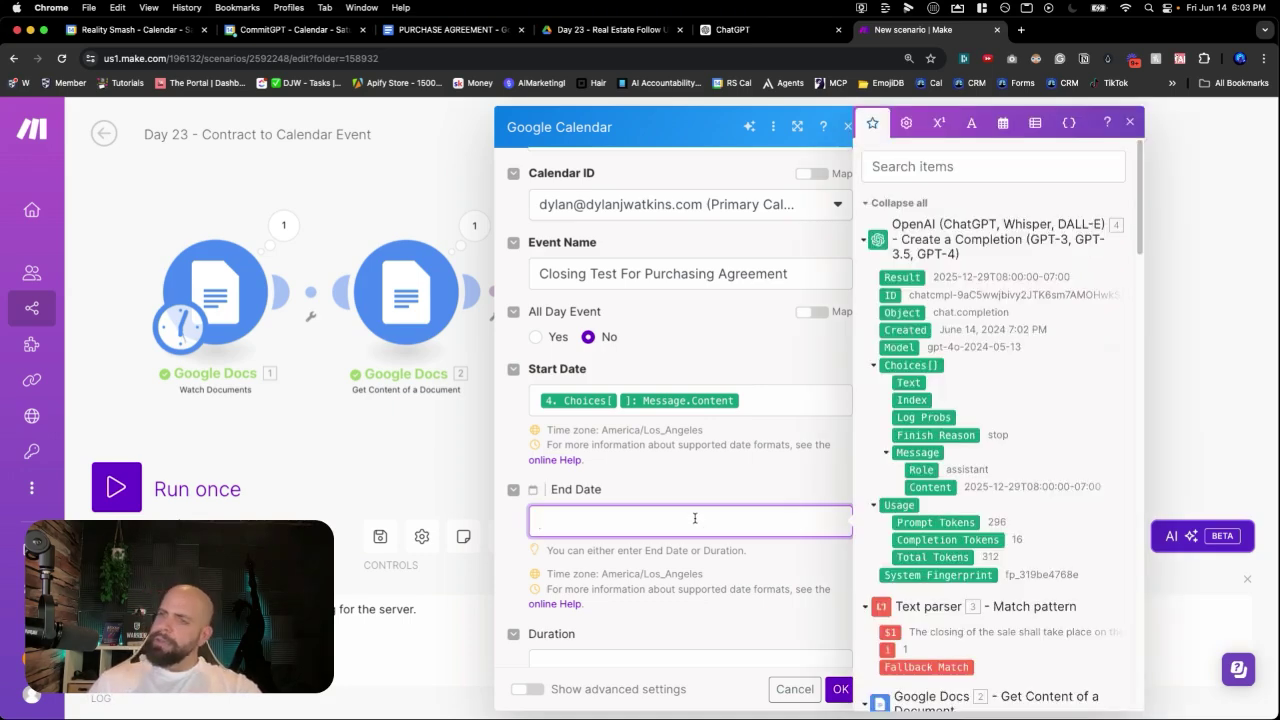
{"action": "scroll", "coordinate": [700, 480], "scroll_direction": "down", "scroll_amount": 2}
{"action": "left_click", "coordinate": [707, 409]}
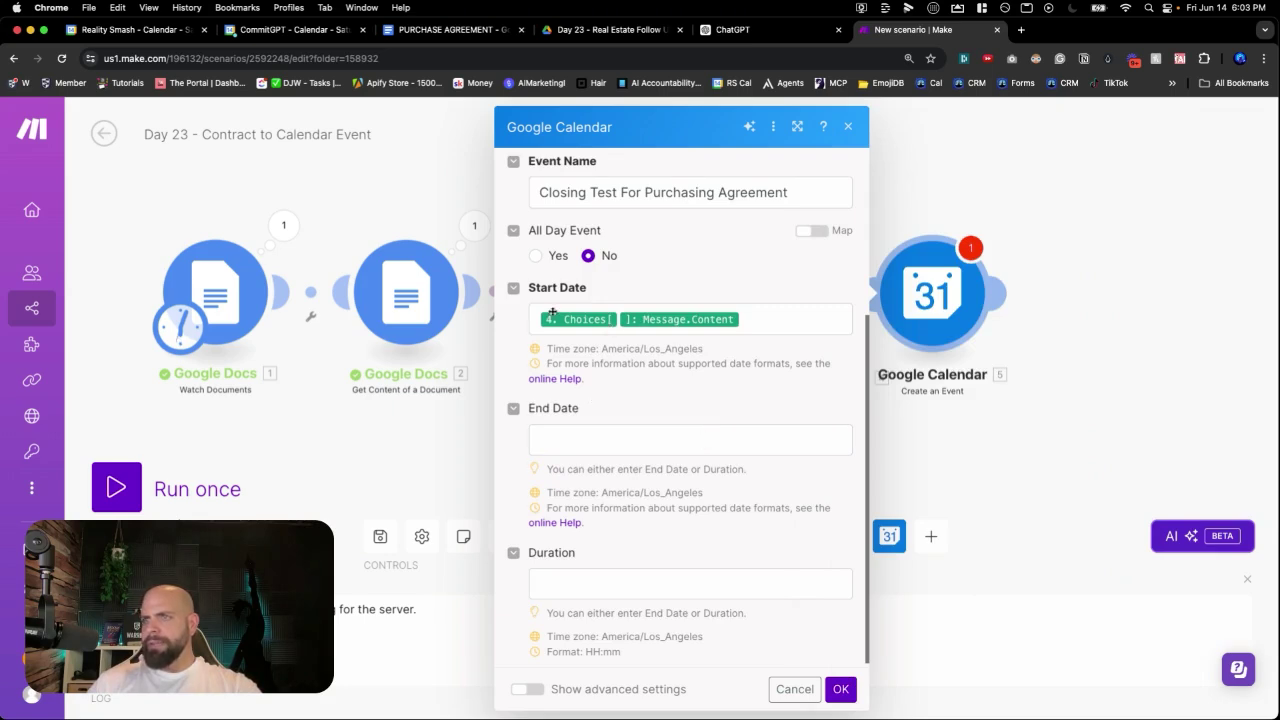
{"action": "scroll", "coordinate": [636, 363], "scroll_direction": "down", "scroll_amount": 1}
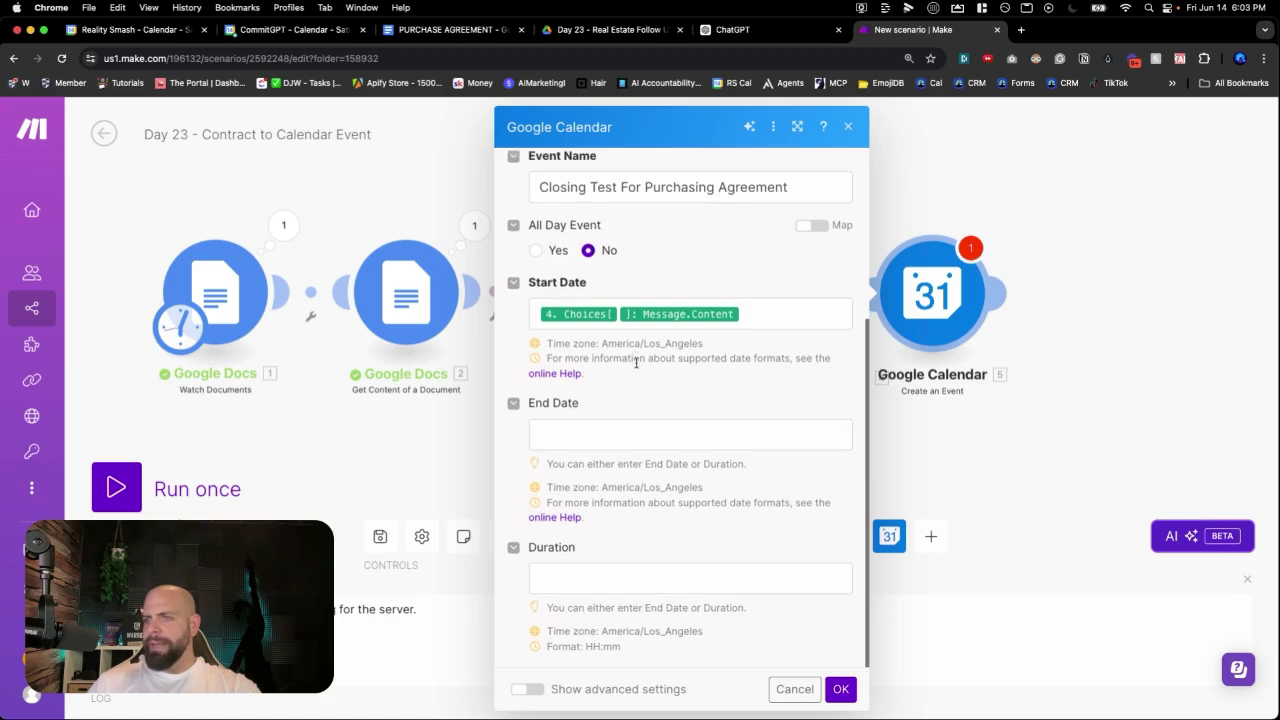
{"action": "scroll", "coordinate": [636, 363], "scroll_direction": "up", "scroll_amount": 3}
{"action": "scroll", "coordinate": [636, 363], "scroll_direction": "down", "scroll_amount": 3}
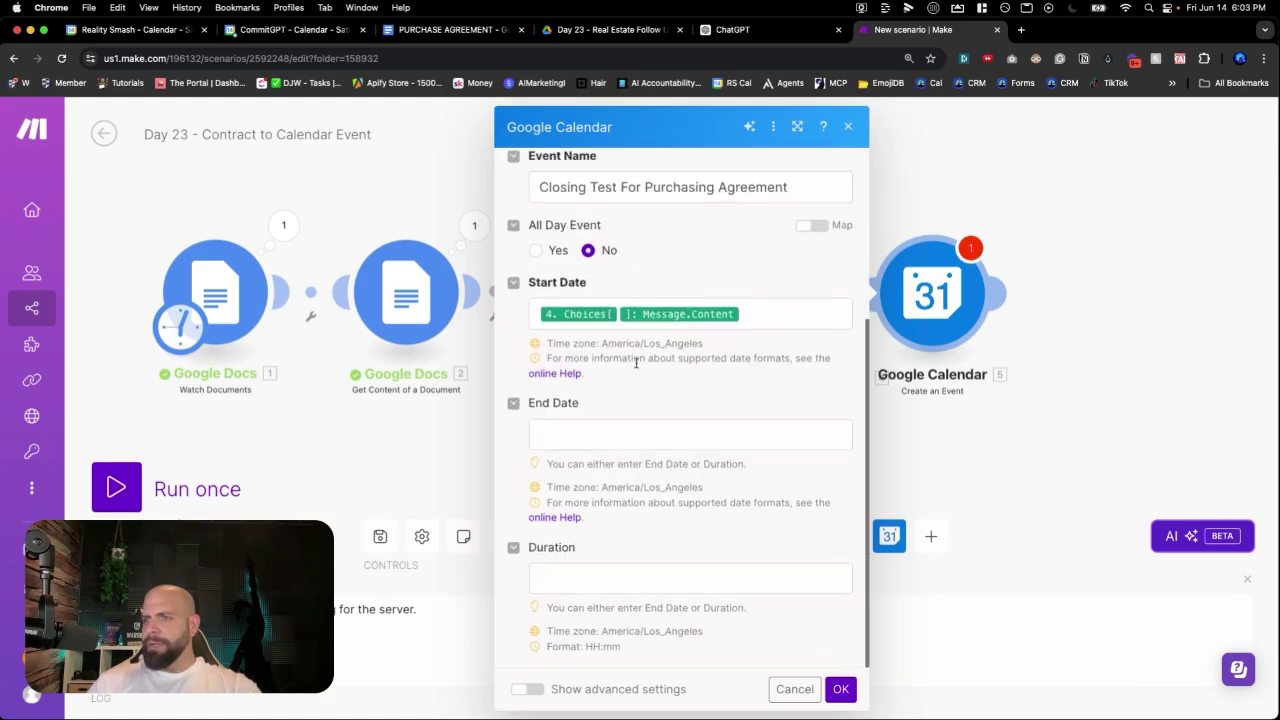
Step: Show the calendar module's advanced settings and map the Watch Documents Web View Link into the event Description
{"action": "left_click", "coordinate": [524, 688]}
{"action": "scroll", "coordinate": [569, 640], "scroll_direction": "down", "scroll_amount": 6}
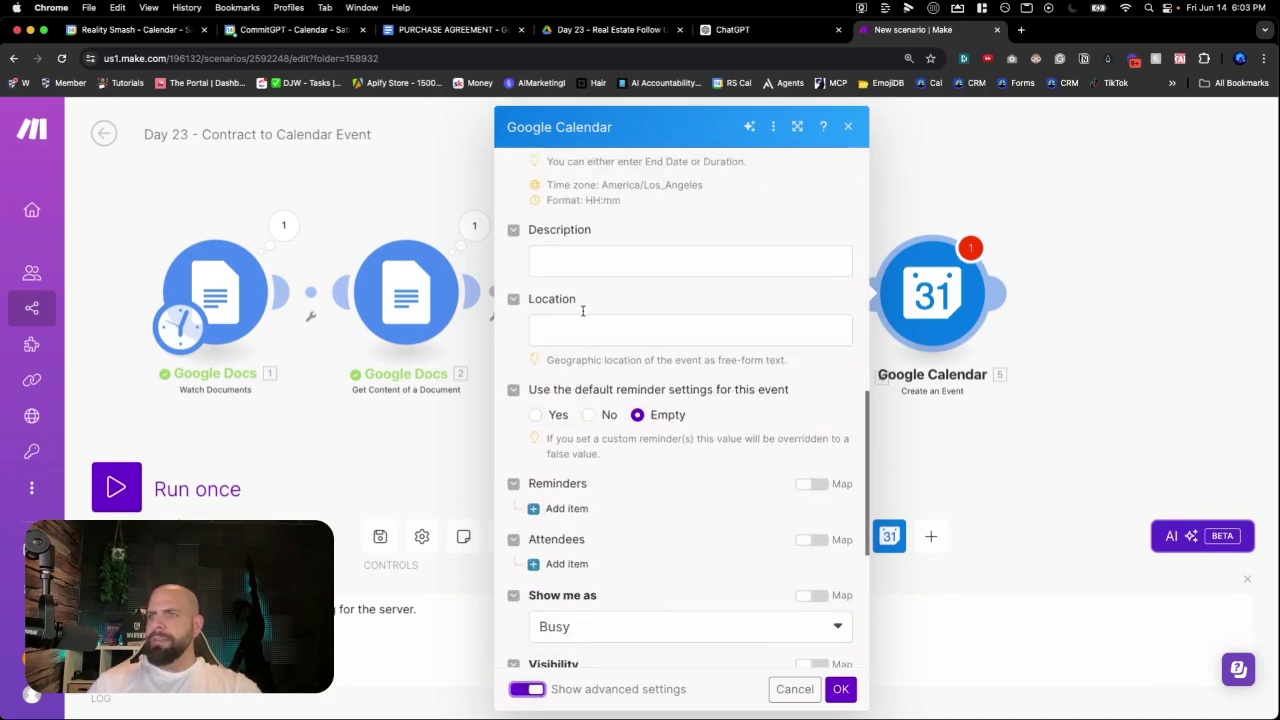
{"action": "left_click", "coordinate": [577, 263]}
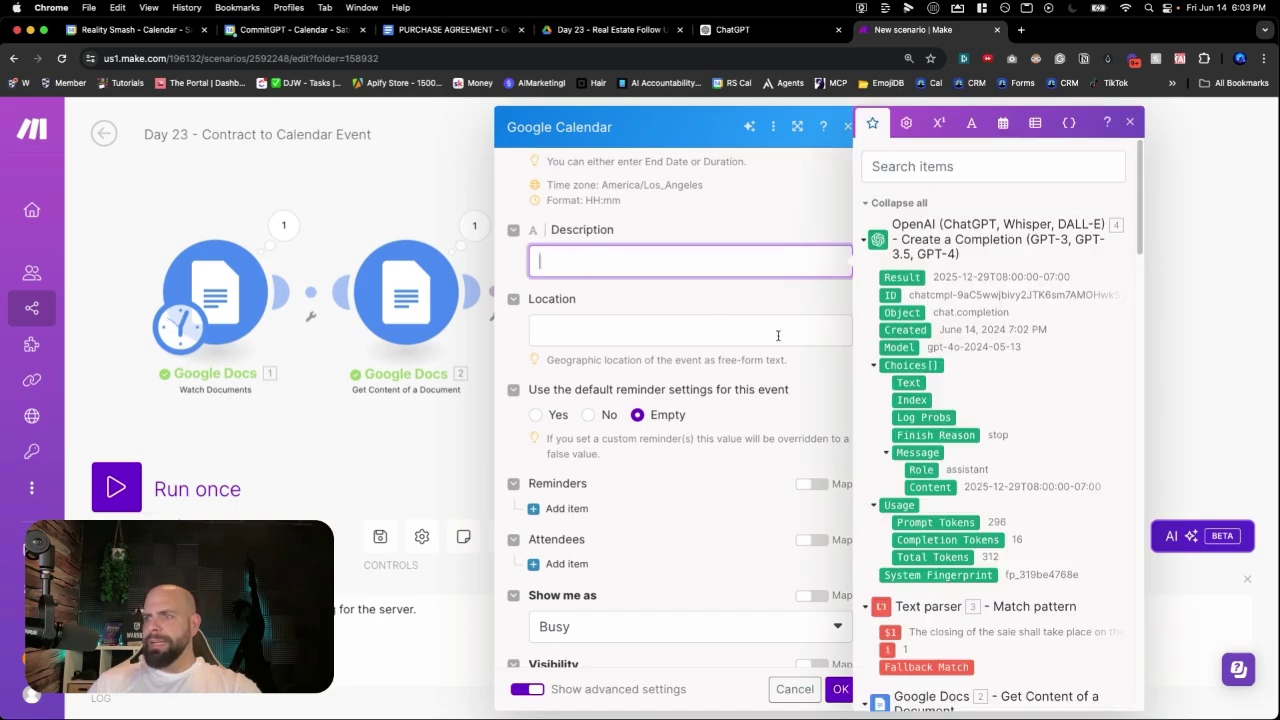
{"action": "scroll", "coordinate": [947, 341], "scroll_direction": "down", "scroll_amount": 5}
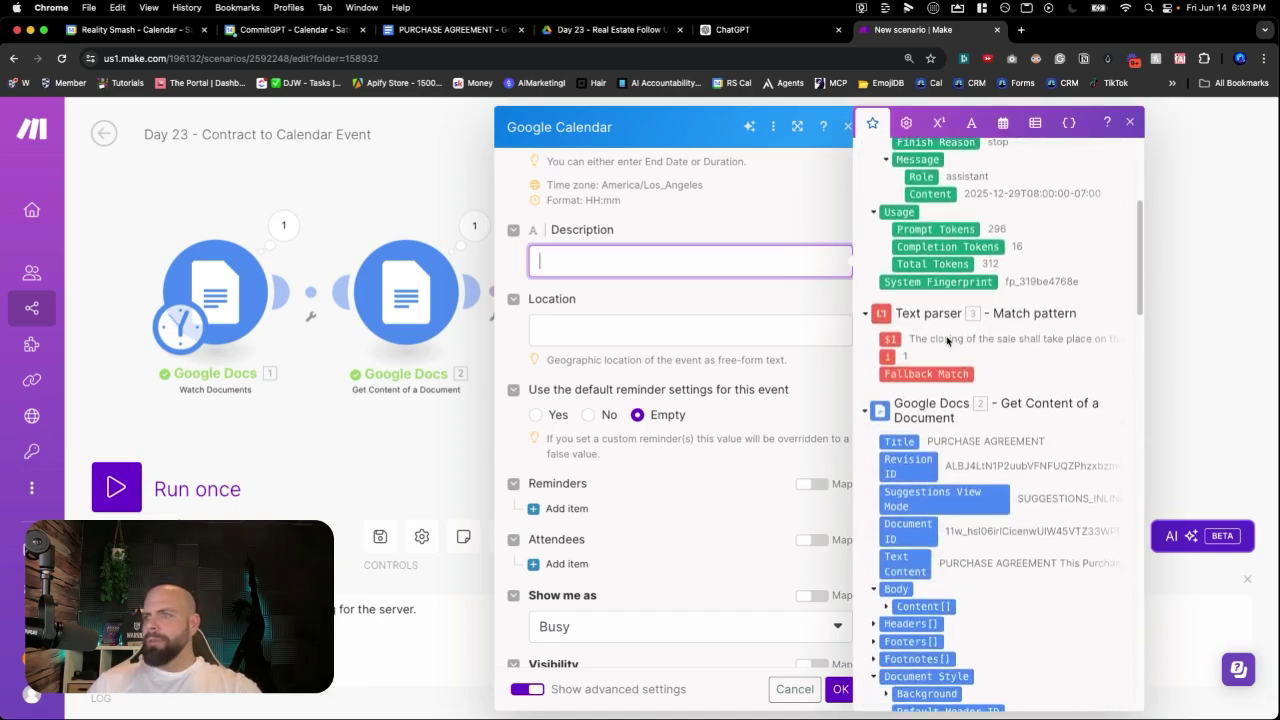
{"action": "scroll", "coordinate": [947, 341], "scroll_direction": "down", "scroll_amount": 2}
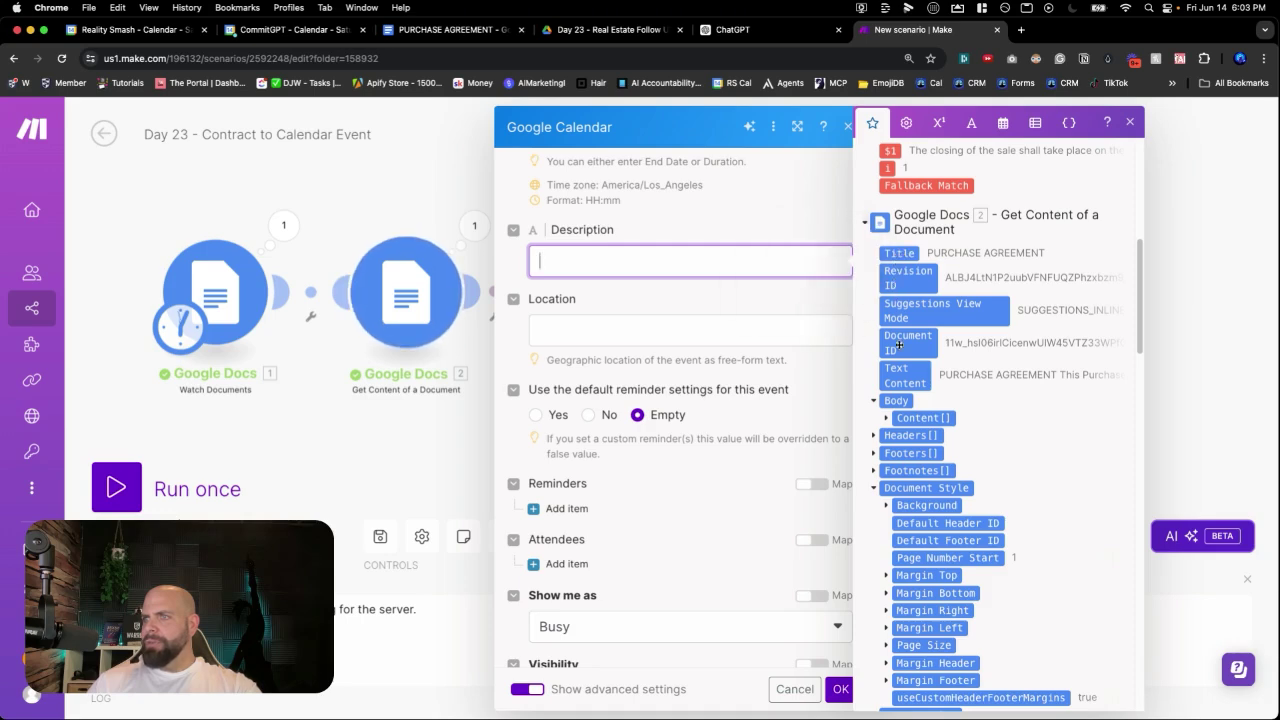
{"action": "left_click", "coordinate": [875, 489]}
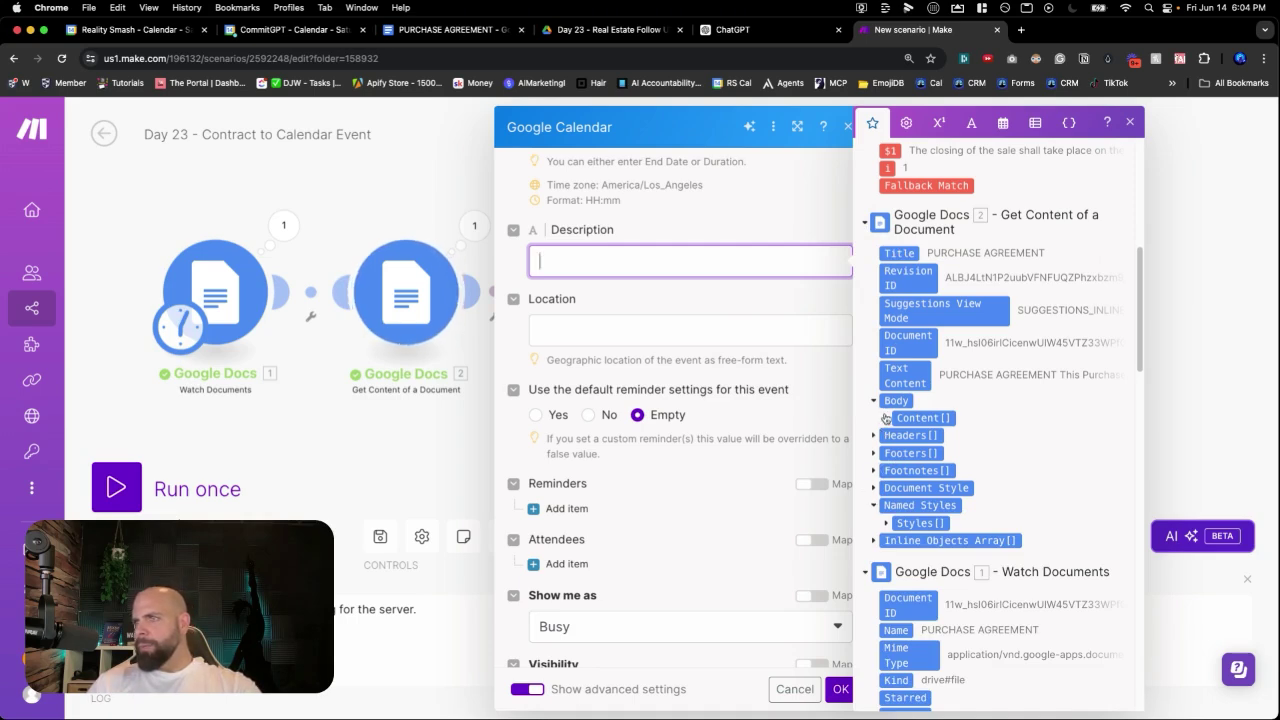
{"action": "scroll", "coordinate": [890, 450], "scroll_direction": "down", "scroll_amount": 5}
{"action": "scroll", "coordinate": [890, 470], "scroll_direction": "down", "scroll_amount": 1}
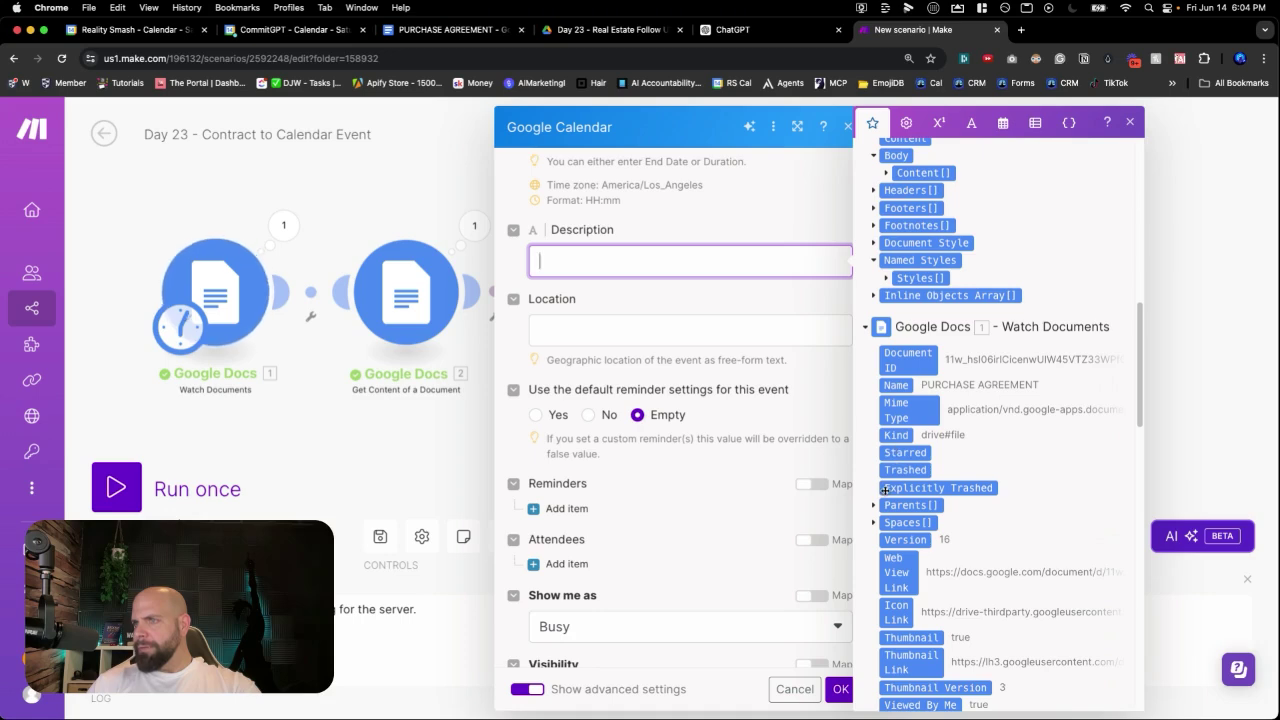
{"action": "scroll", "coordinate": [885, 520], "scroll_direction": "down", "scroll_amount": 1}
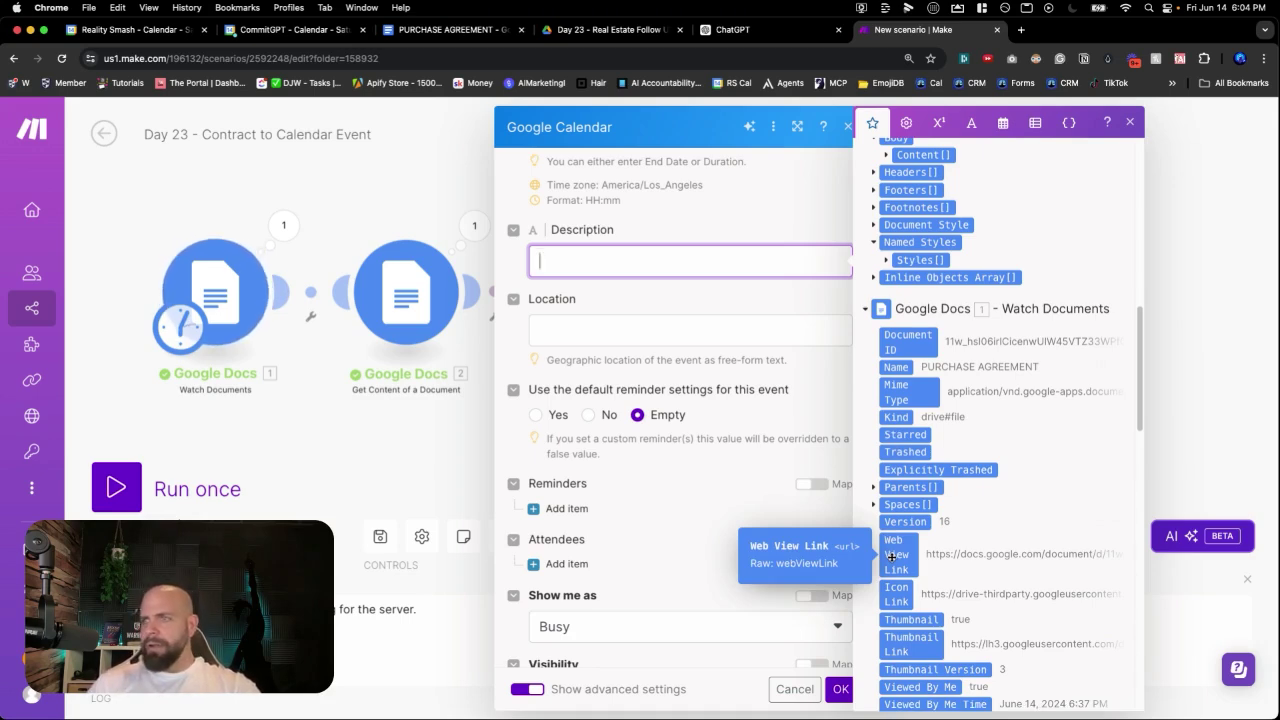
{"action": "left_click", "coordinate": [893, 555]}
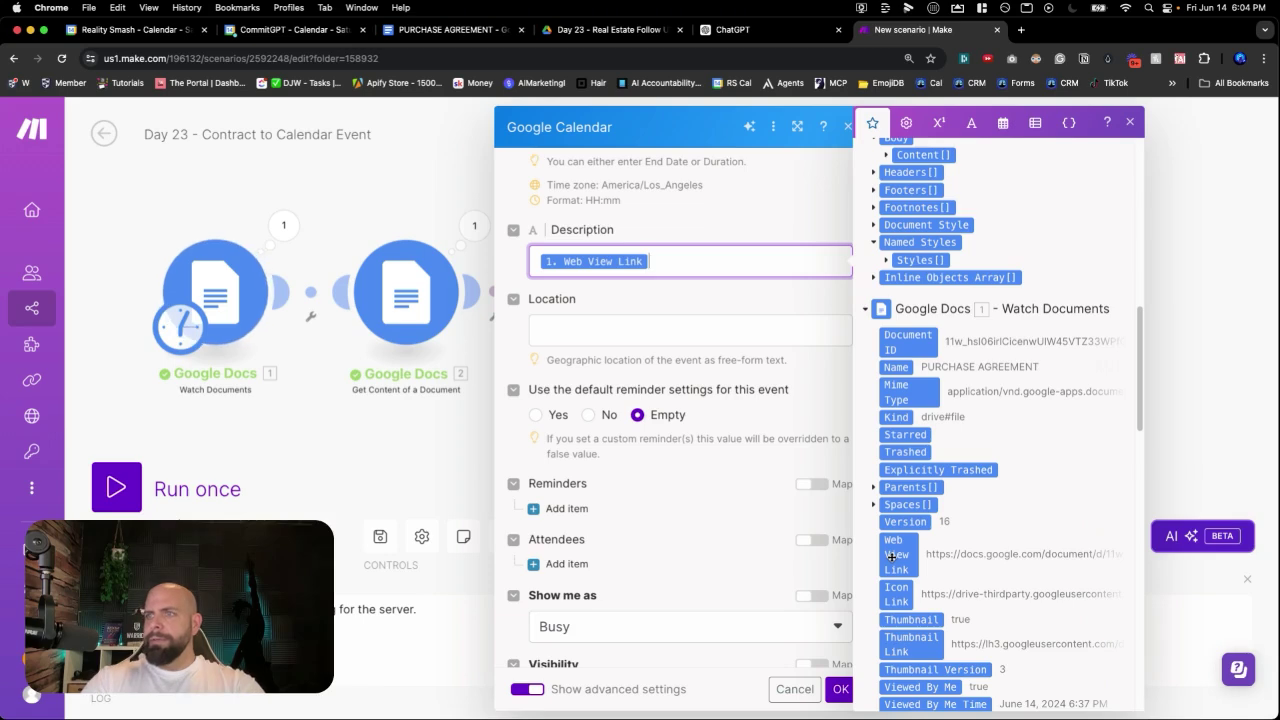
Step: Add the text "Here is the purchasing agreement for your reference:" before the Web View Link in the Description
{"action": "type", "text": "Here is teh"}
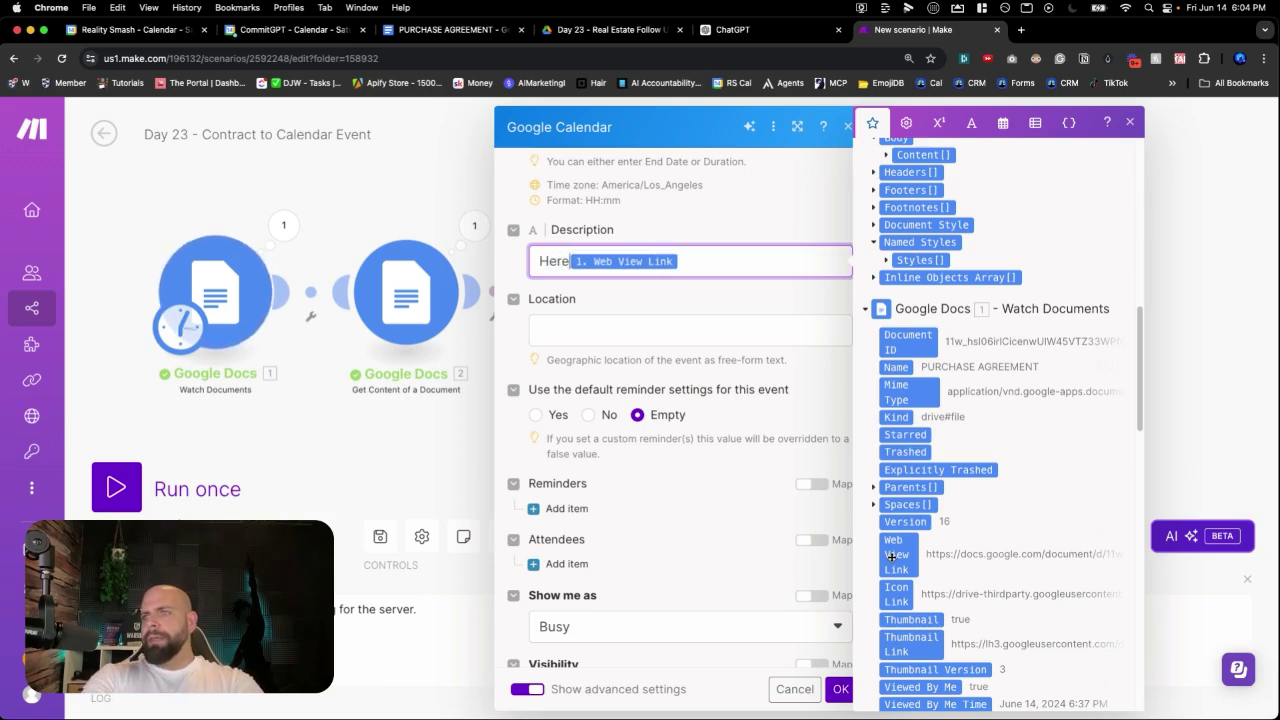
{"action": "key", "text": "BackSpace"}
{"action": "key", "text": "BackSpace"}
{"action": "type", "text": "he purchase"}
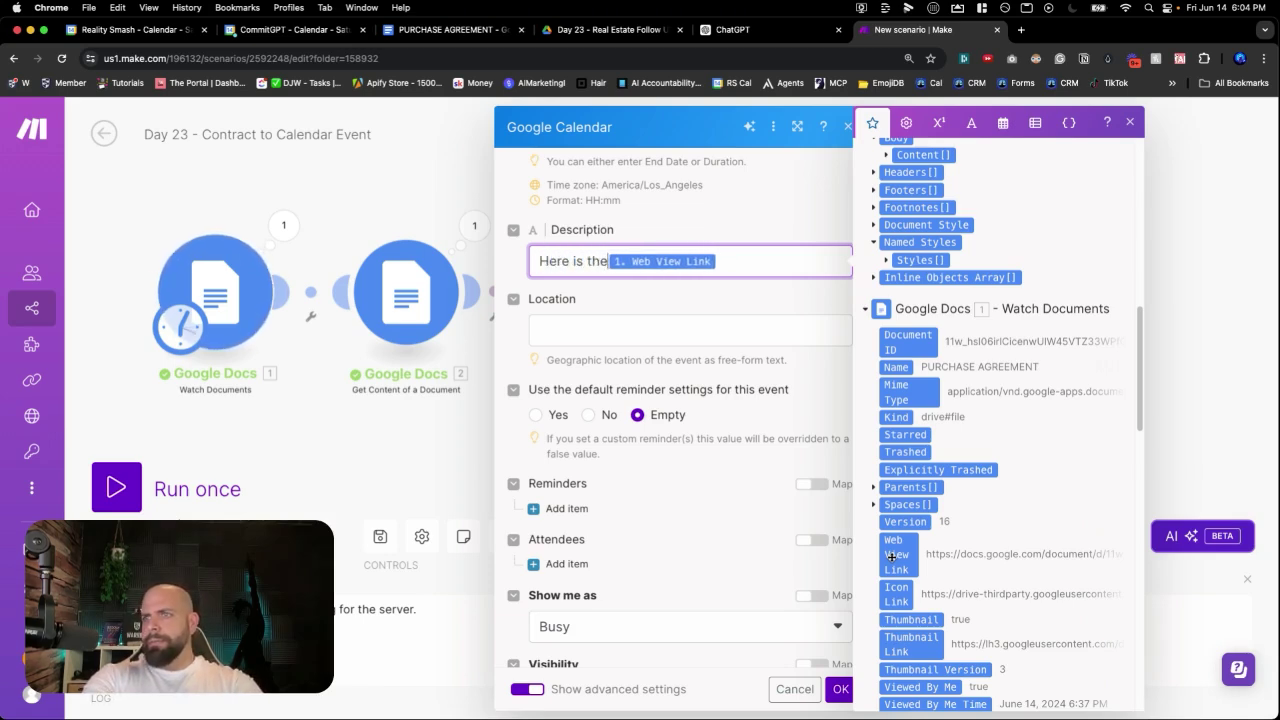
{"action": "key", "text": "BackSpace"}
{"action": "type", "text": "ing agreement"}
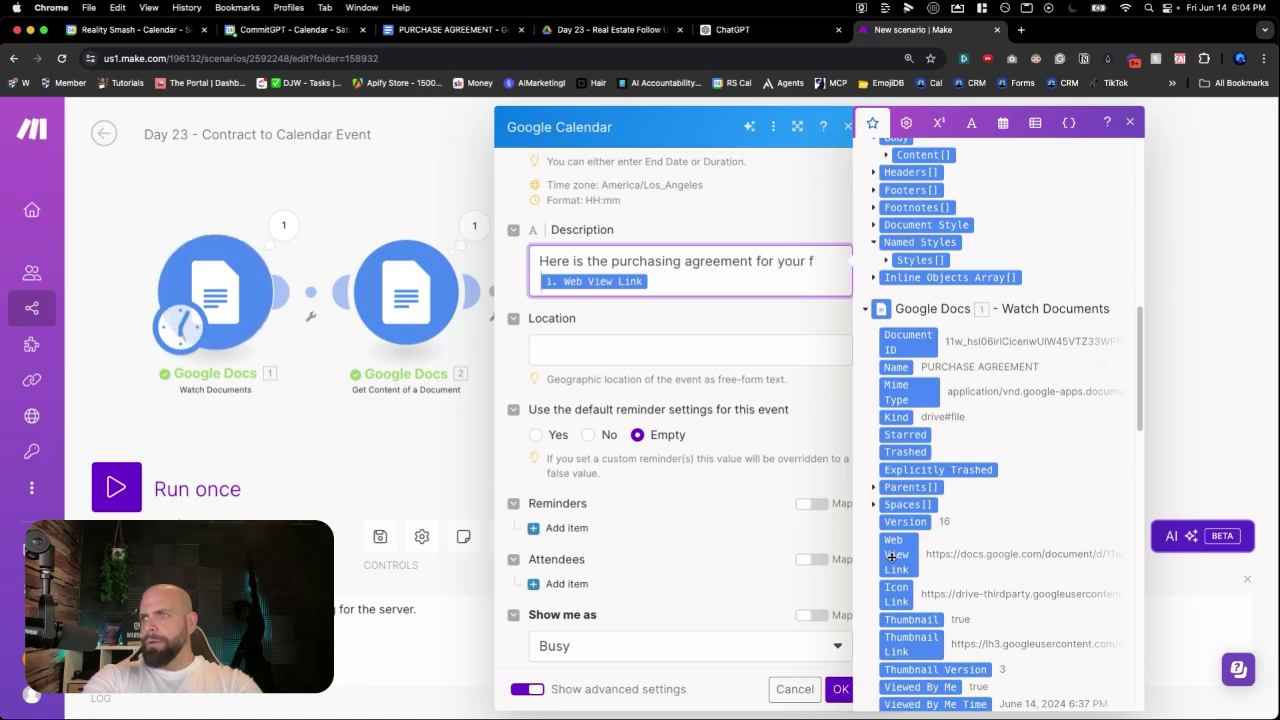
{"action": "type", "text": " for your reference:"}
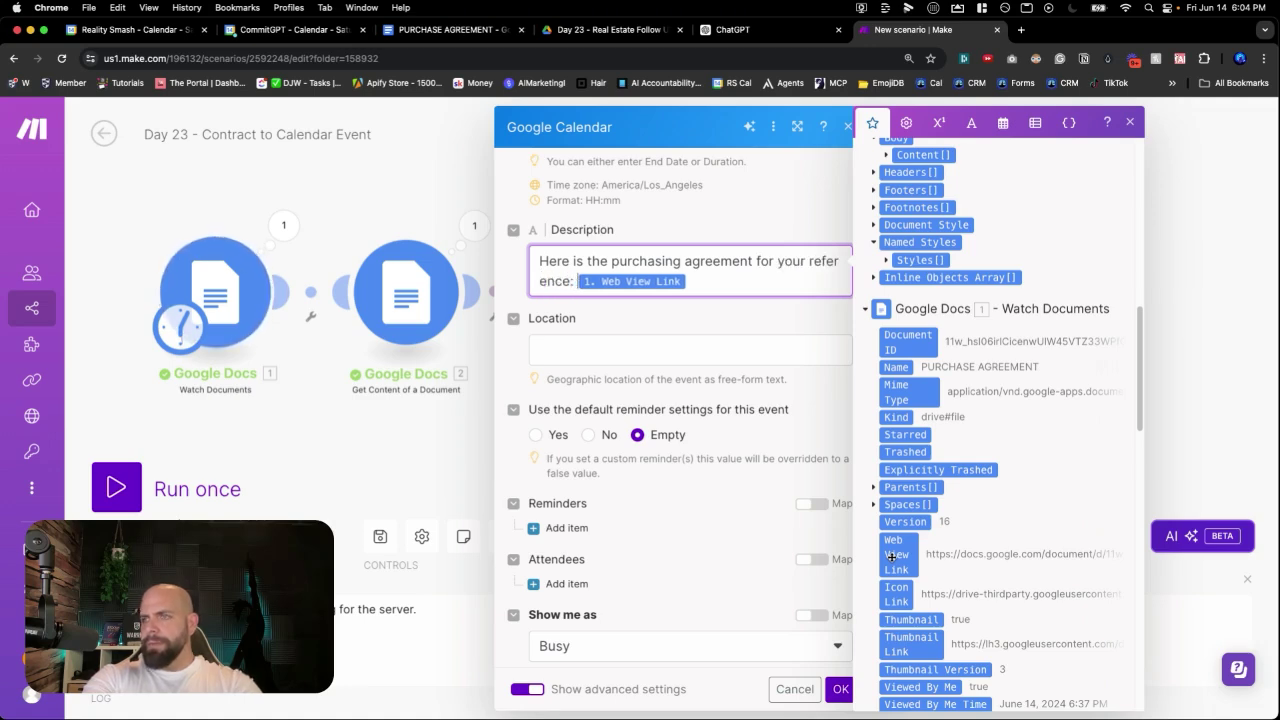
Step: Add a custom reminder to the calendar event with the Email method, set to 10 minutes
{"action": "scroll", "coordinate": [666, 491], "scroll_direction": "down", "scroll_amount": 2}
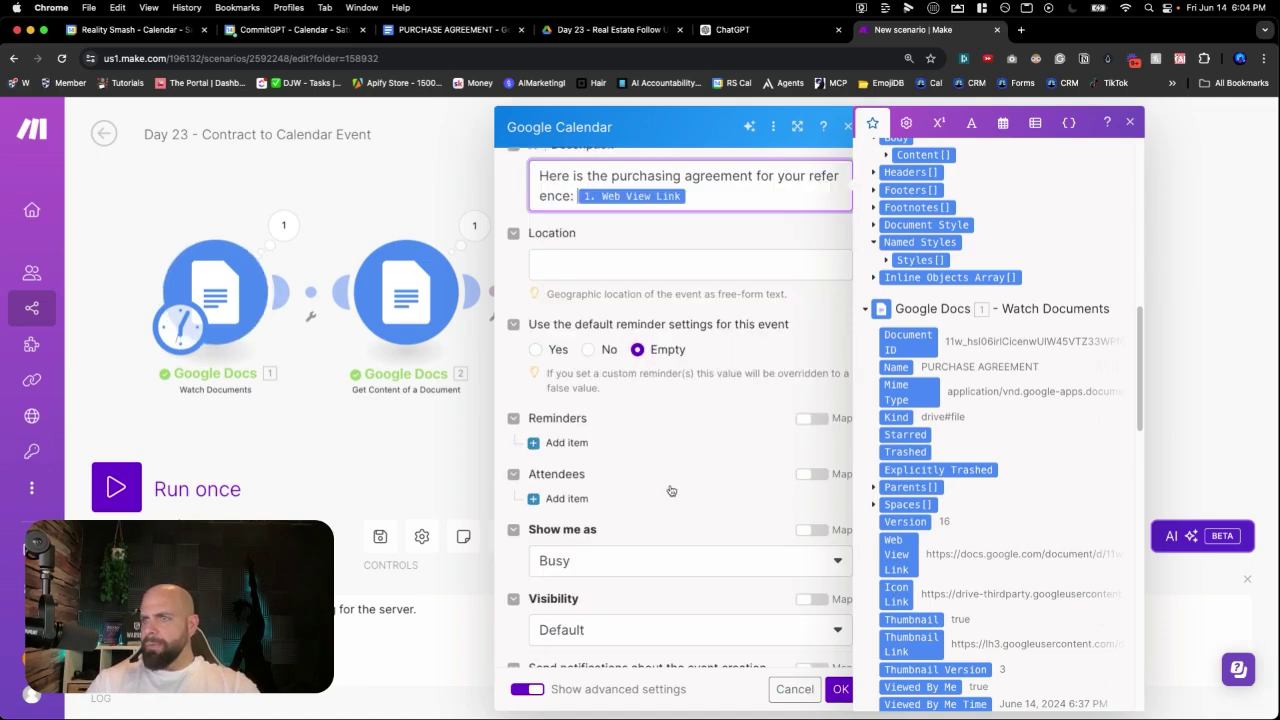
{"action": "left_click", "coordinate": [571, 442]}
{"action": "left_click", "coordinate": [603, 498]}
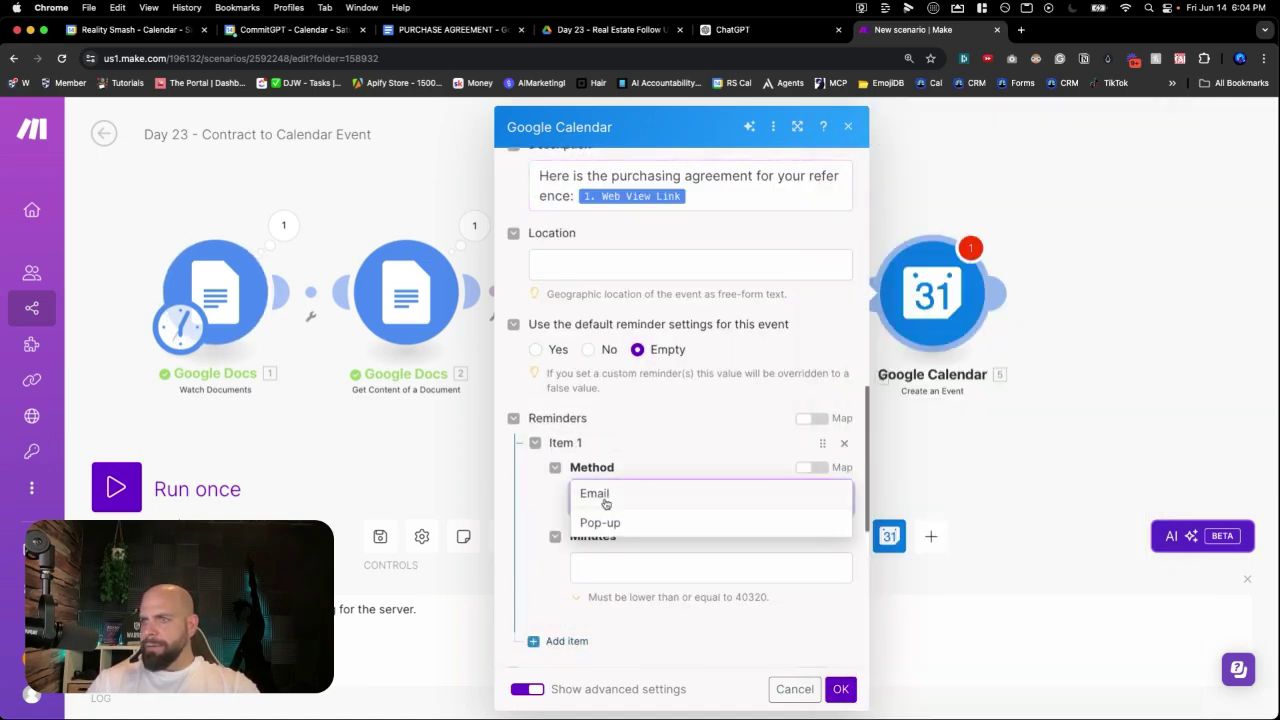
{"action": "left_click", "coordinate": [604, 495]}
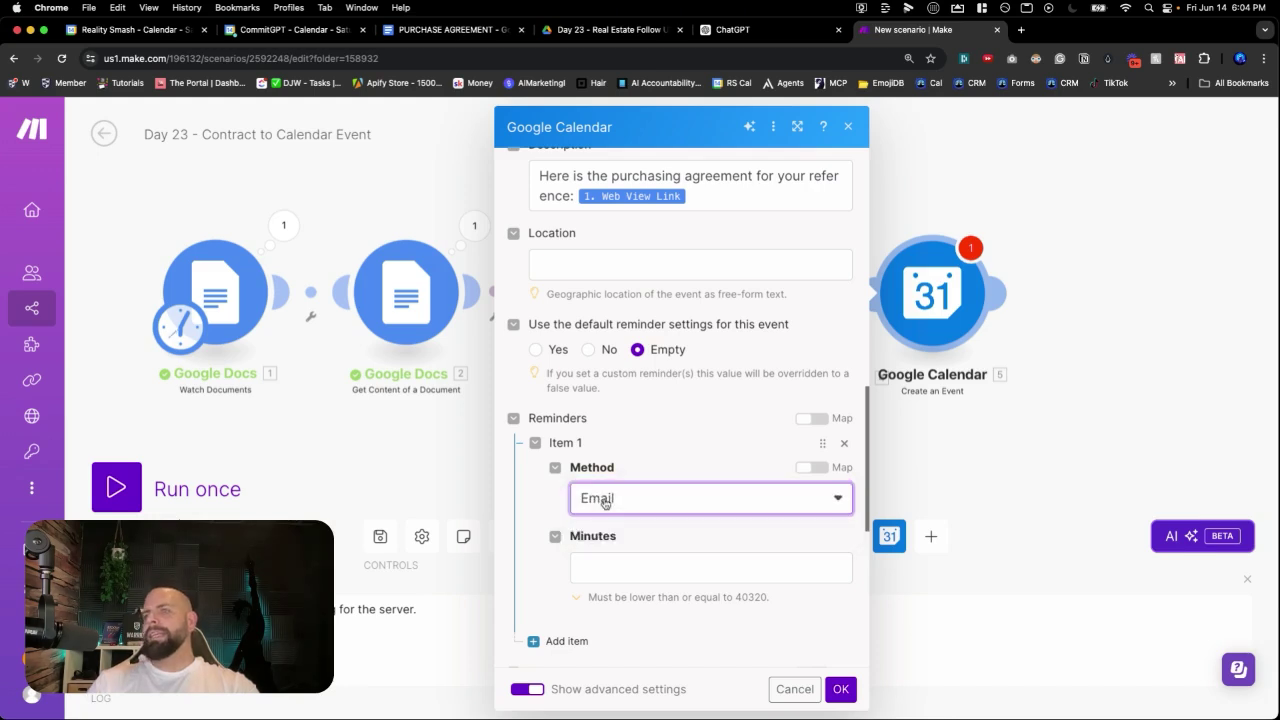
{"action": "left_click", "coordinate": [606, 569]}
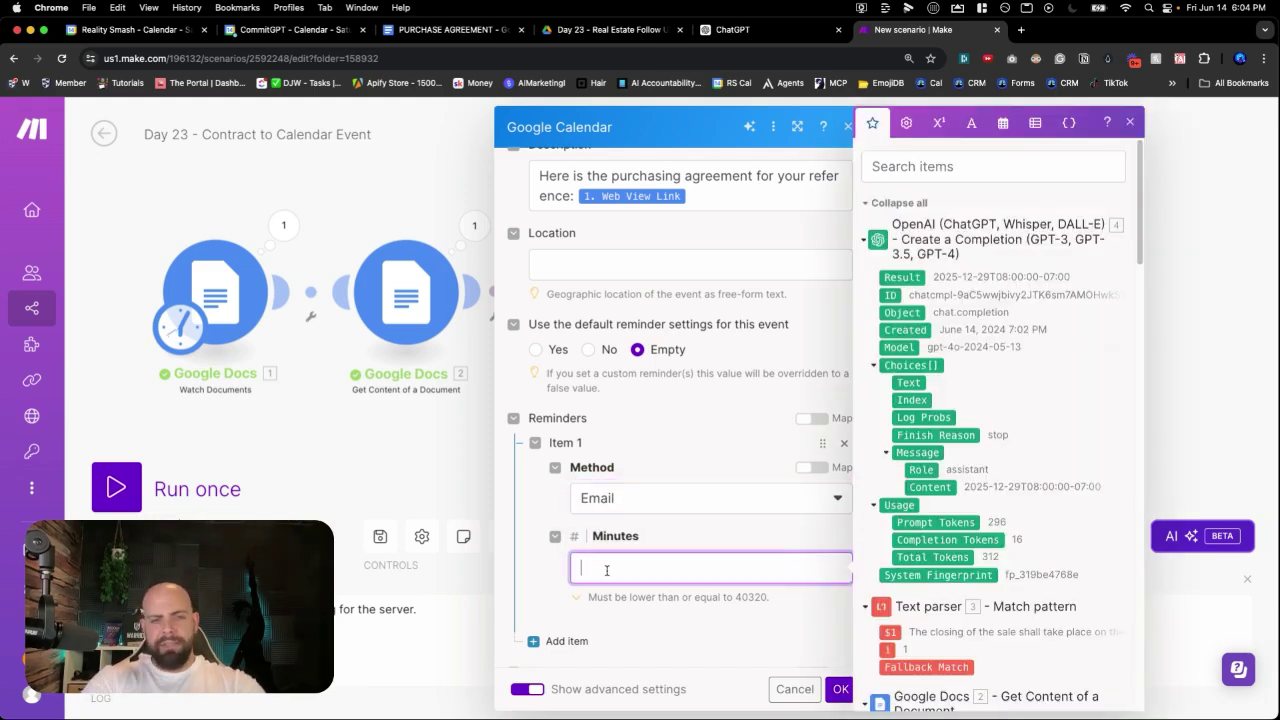
{"action": "type", "text": "10"}
{"action": "left_click", "coordinate": [617, 600]}
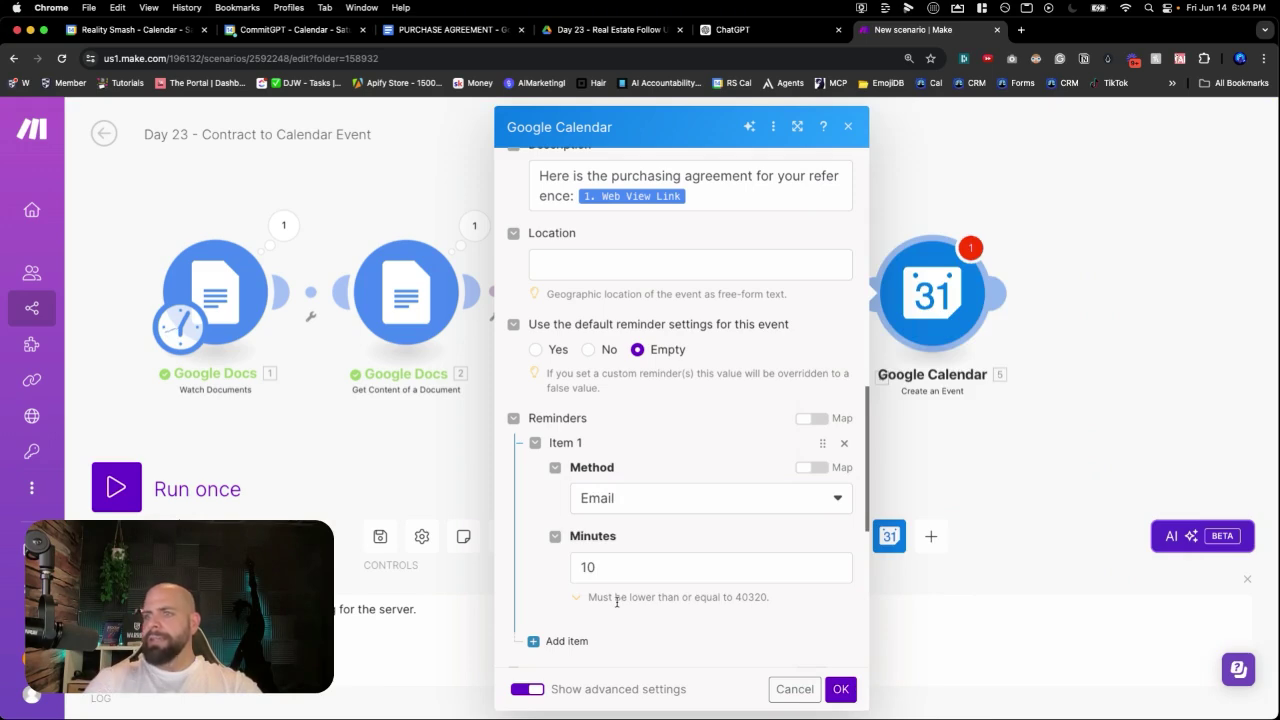
Step: Review the remaining advanced event options, leave them at their defaults, and save the Google Calendar module's configuration
{"action": "scroll", "coordinate": [617, 602], "scroll_direction": "down", "scroll_amount": 5}
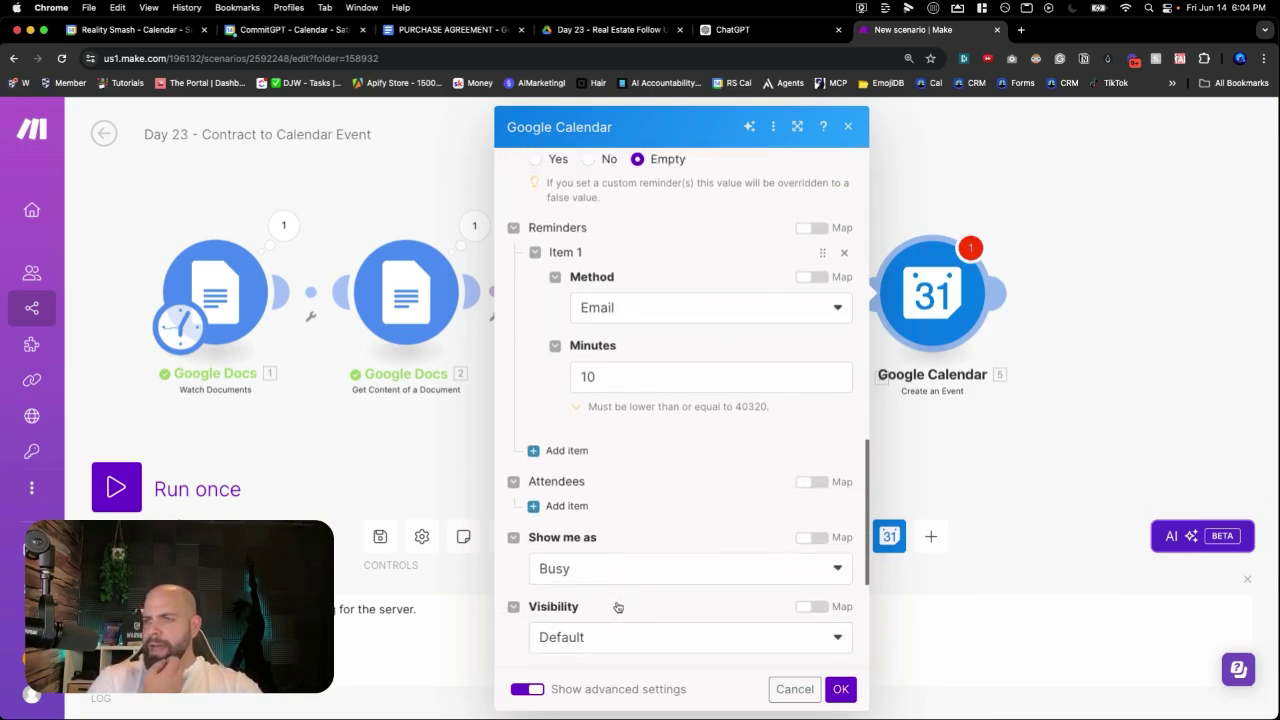
{"action": "scroll", "coordinate": [617, 607], "scroll_direction": "down", "scroll_amount": 8}
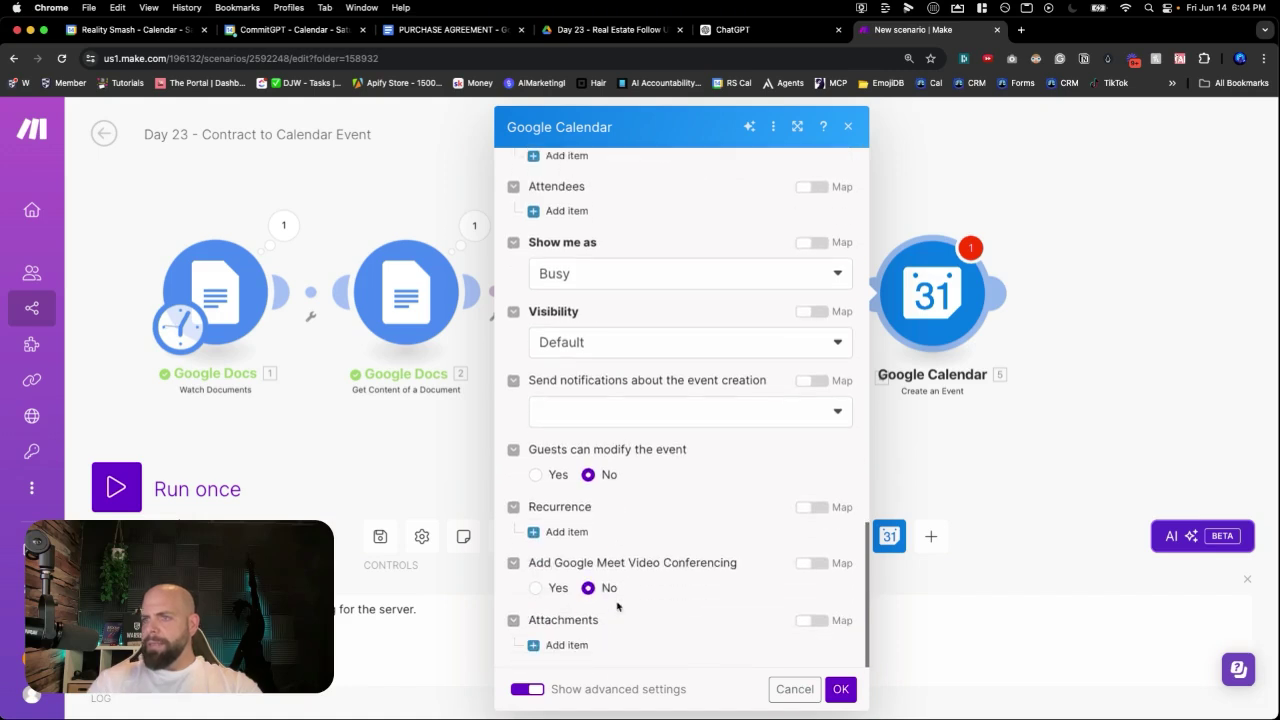
{"action": "scroll", "coordinate": [617, 606], "scroll_direction": "up", "scroll_amount": 12}
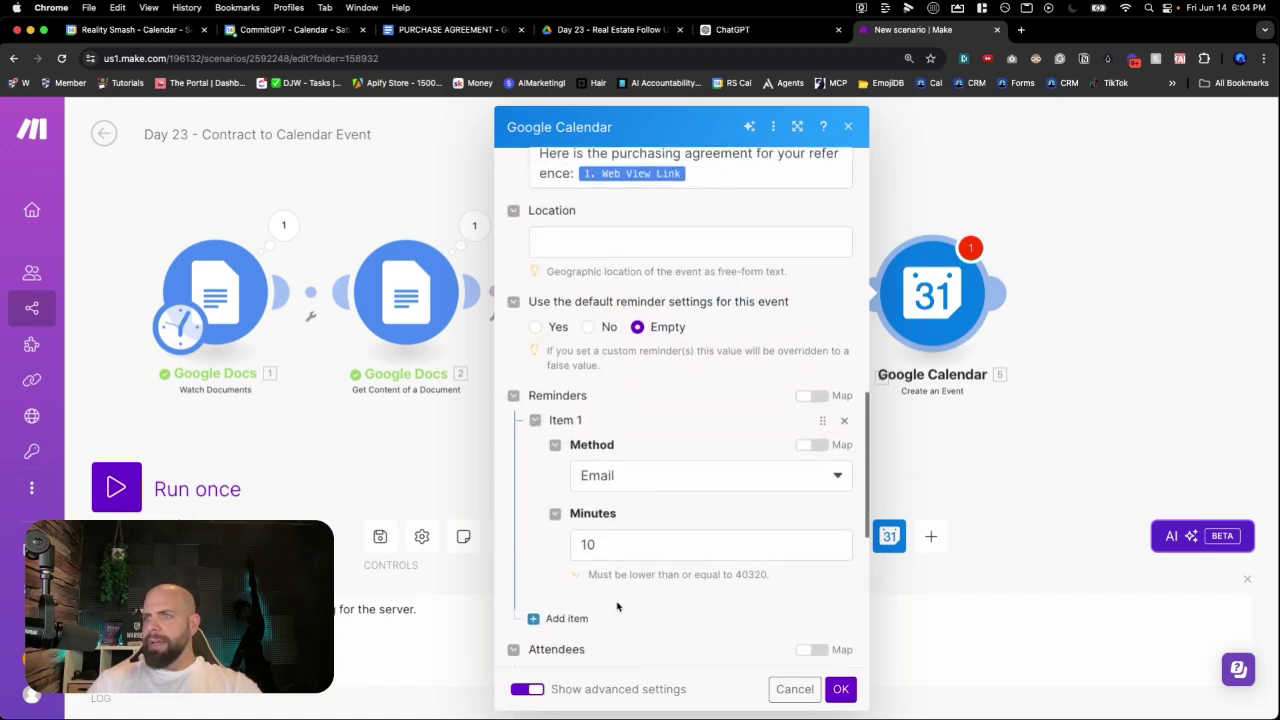
{"action": "scroll", "coordinate": [617, 606], "scroll_direction": "down", "scroll_amount": 12}
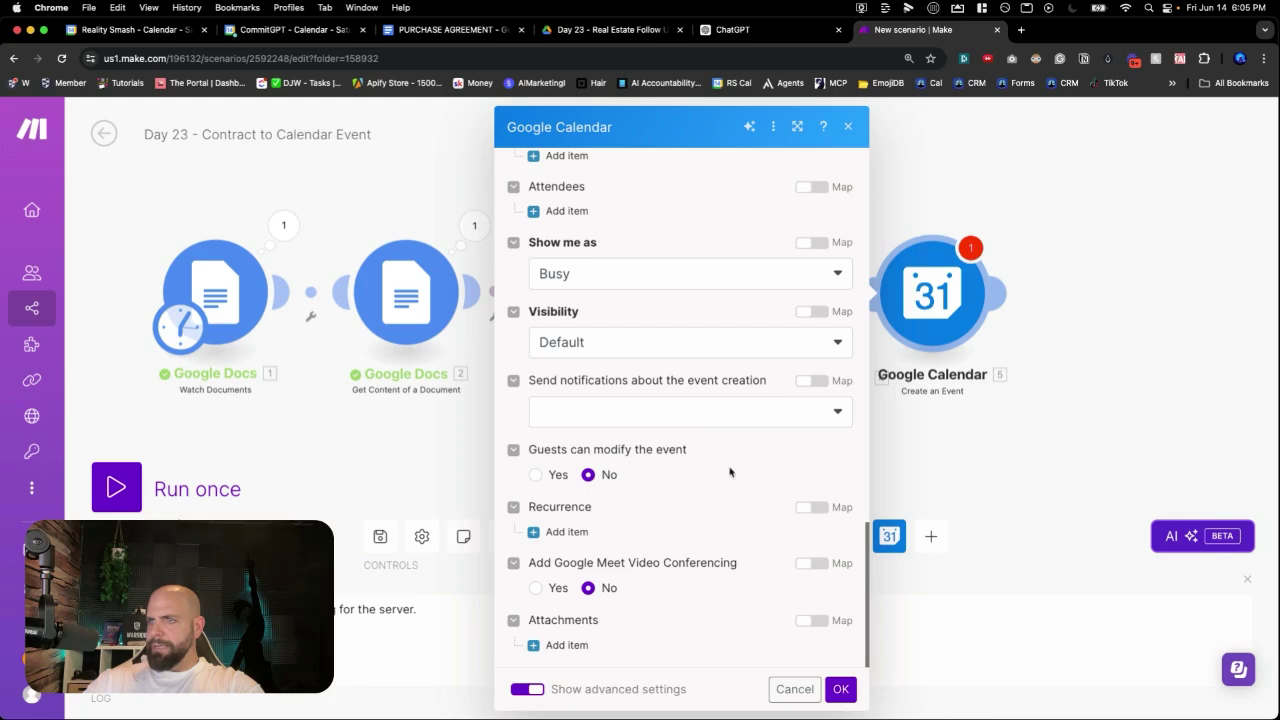
{"action": "left_click", "coordinate": [840, 689]}
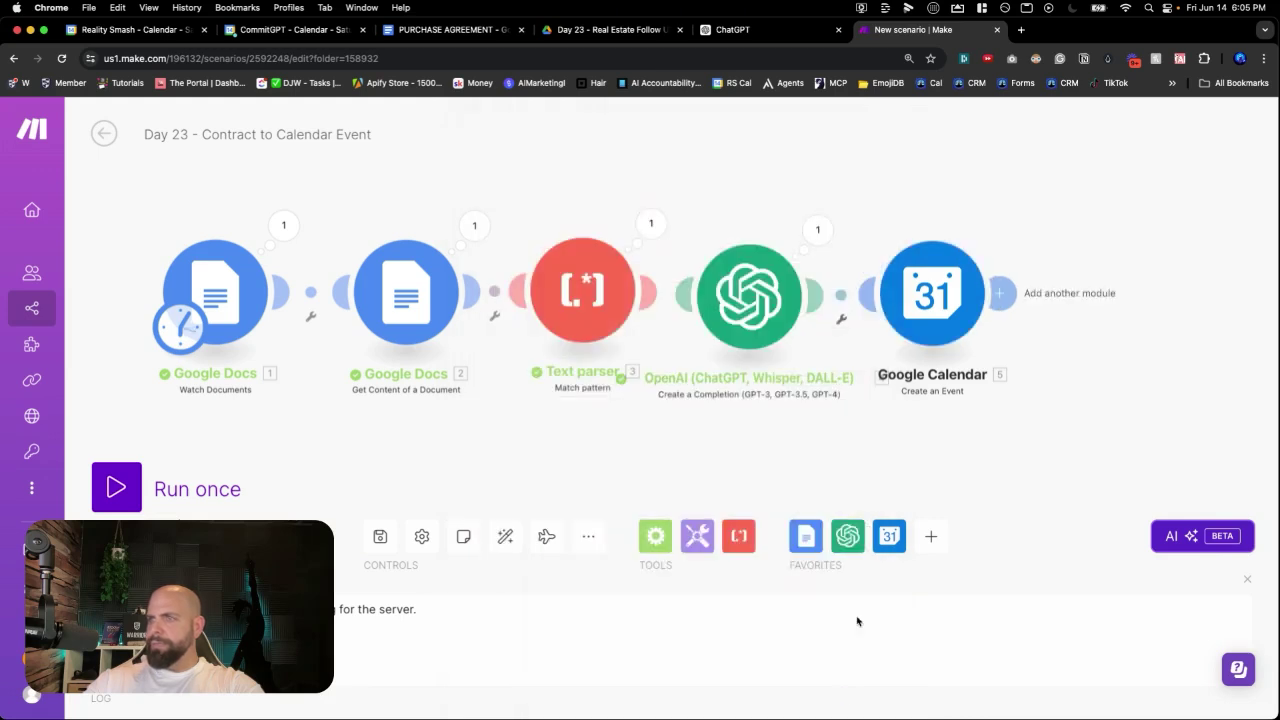
Step: Space out the Google Calendar and OpenAI modules on the canvas and save the scenario
{"action": "left_click_drag", "start_coordinate": [930, 340], "coordinate": [978, 342]}
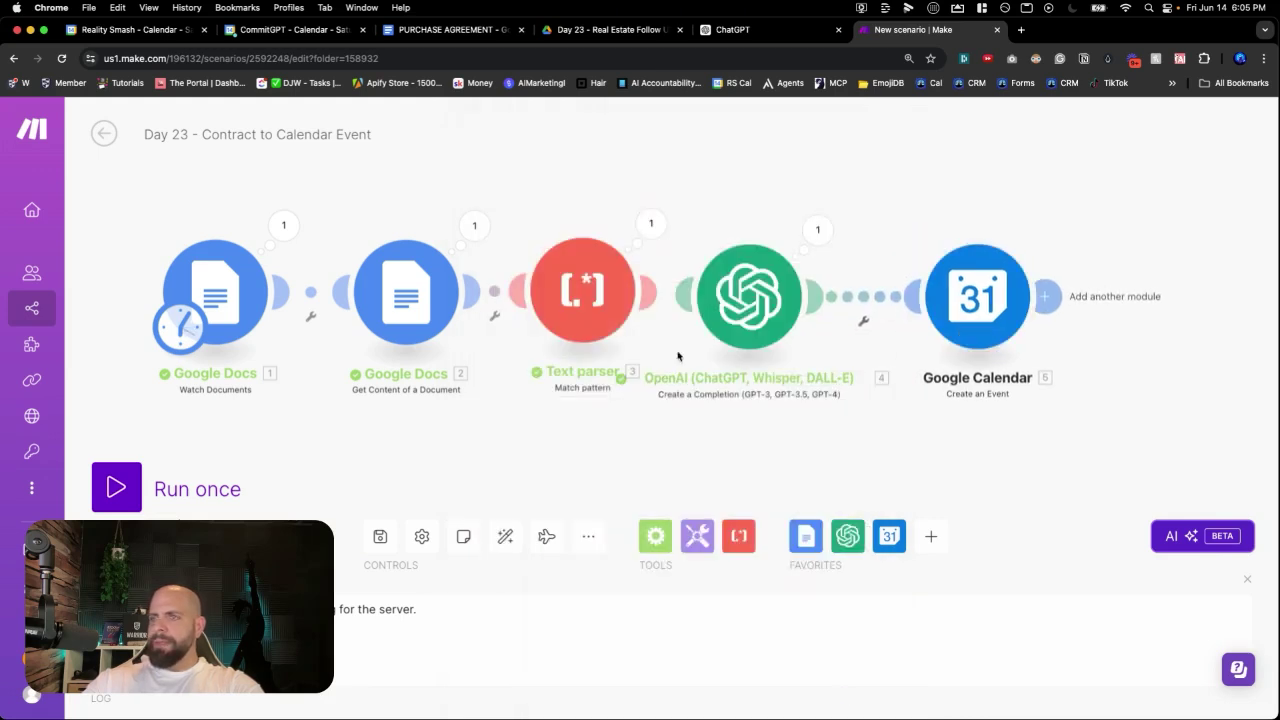
{"action": "left_click_drag", "start_coordinate": [749, 330], "coordinate": [768, 330]}
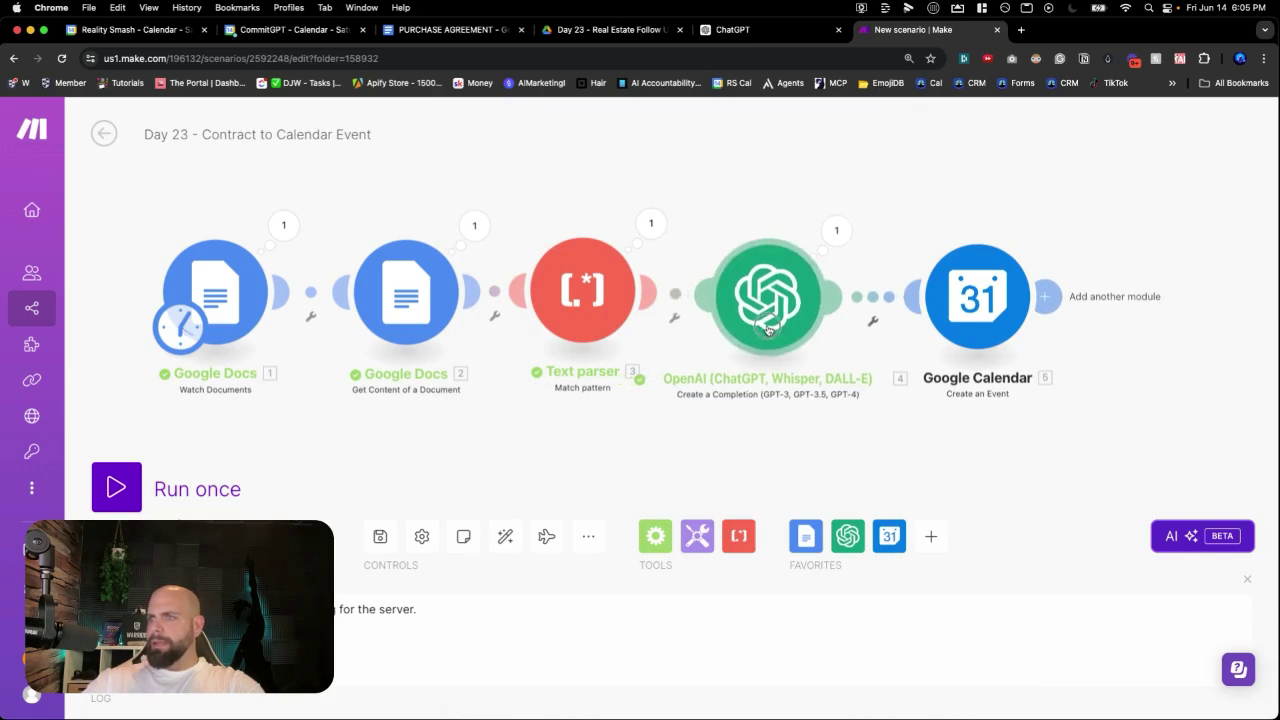
{"action": "left_click", "coordinate": [378, 540]}
Step: Run the scenario once, using the manually chosen PURCHASE AGREEMENT document as the starting point
{"action": "left_click", "coordinate": [125, 500]}
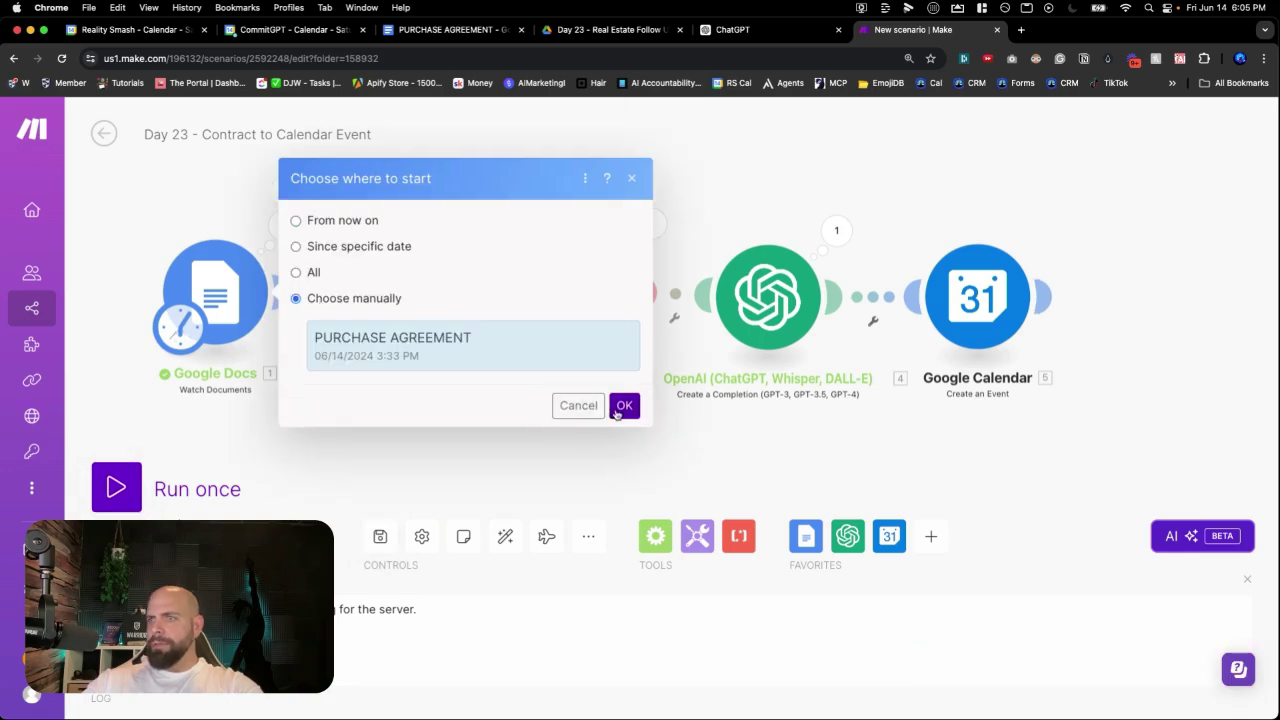
{"action": "left_click", "coordinate": [621, 404]}
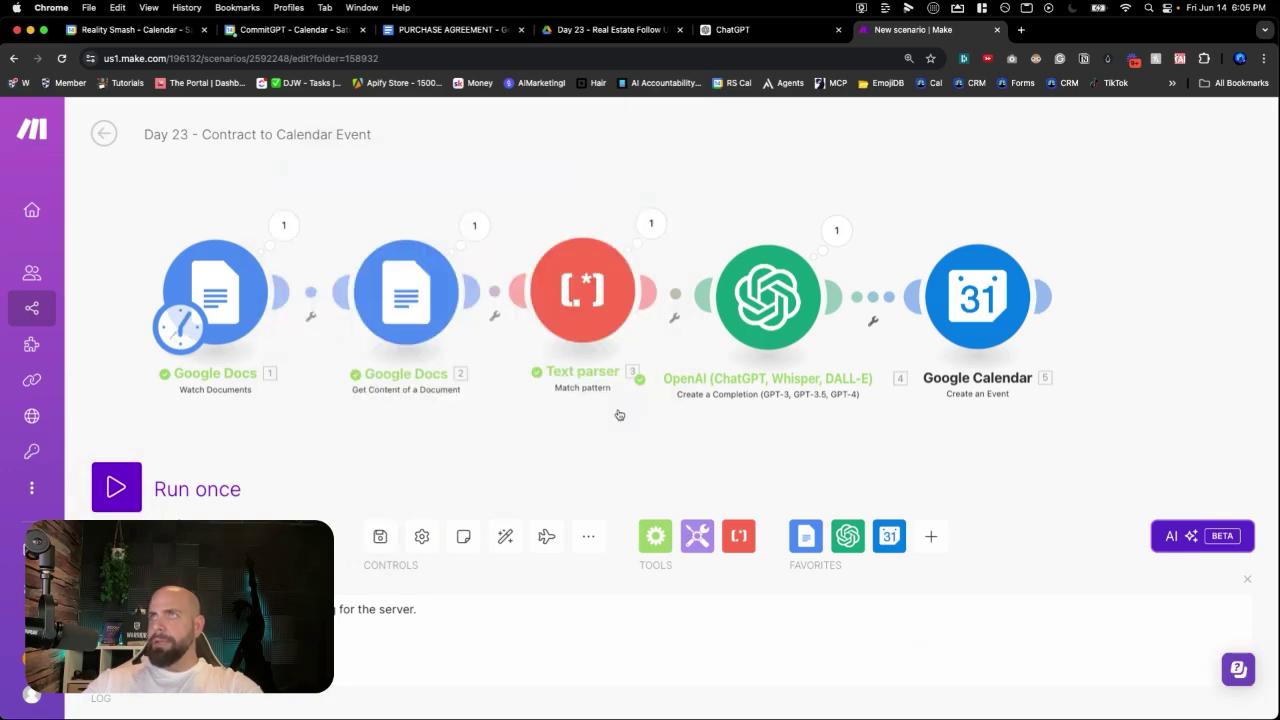
{"action": "left_click", "coordinate": [116, 492]}
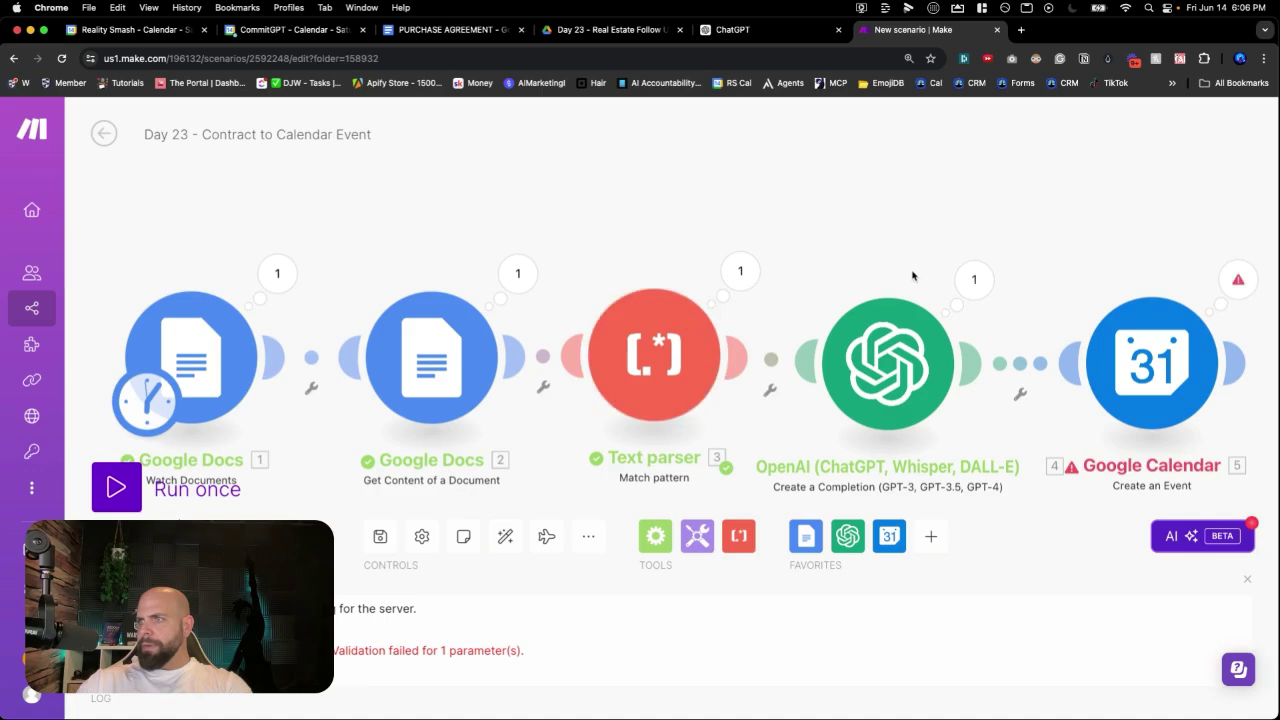
Step: Inspect the Google Calendar module's run error and check its Start Date mapping in the module settings
{"action": "left_click_drag", "start_coordinate": [914, 277], "coordinate": [583, 240]}
{"action": "left_click", "coordinate": [887, 252]}
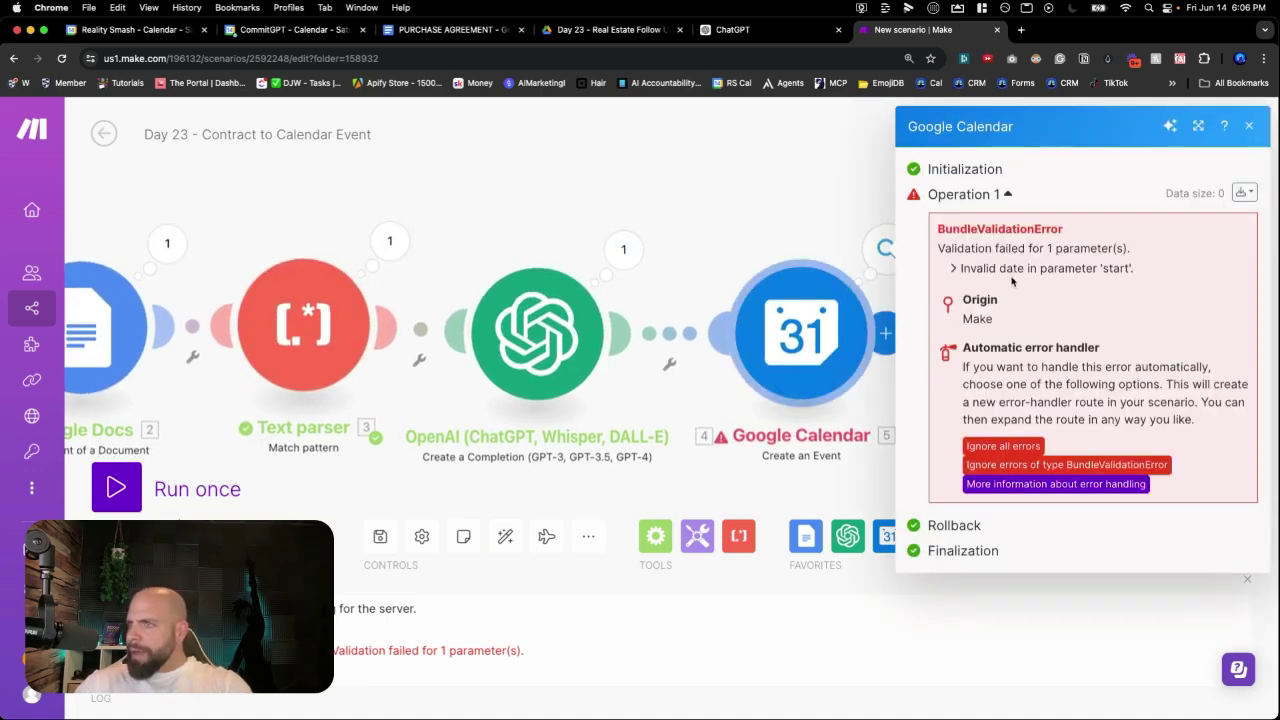
{"action": "left_click", "coordinate": [838, 358]}
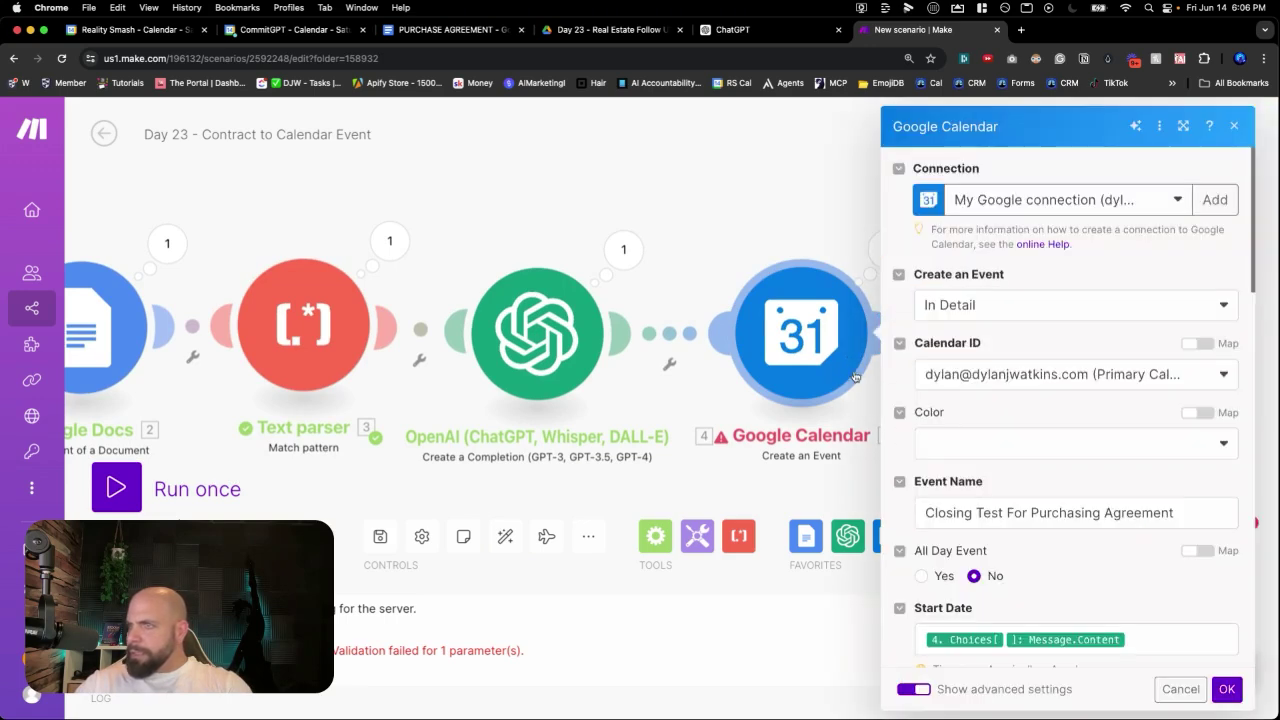
Step: Examine the OpenAI module's output, expanding Choices down to the message content
{"action": "left_click", "coordinate": [623, 249]}
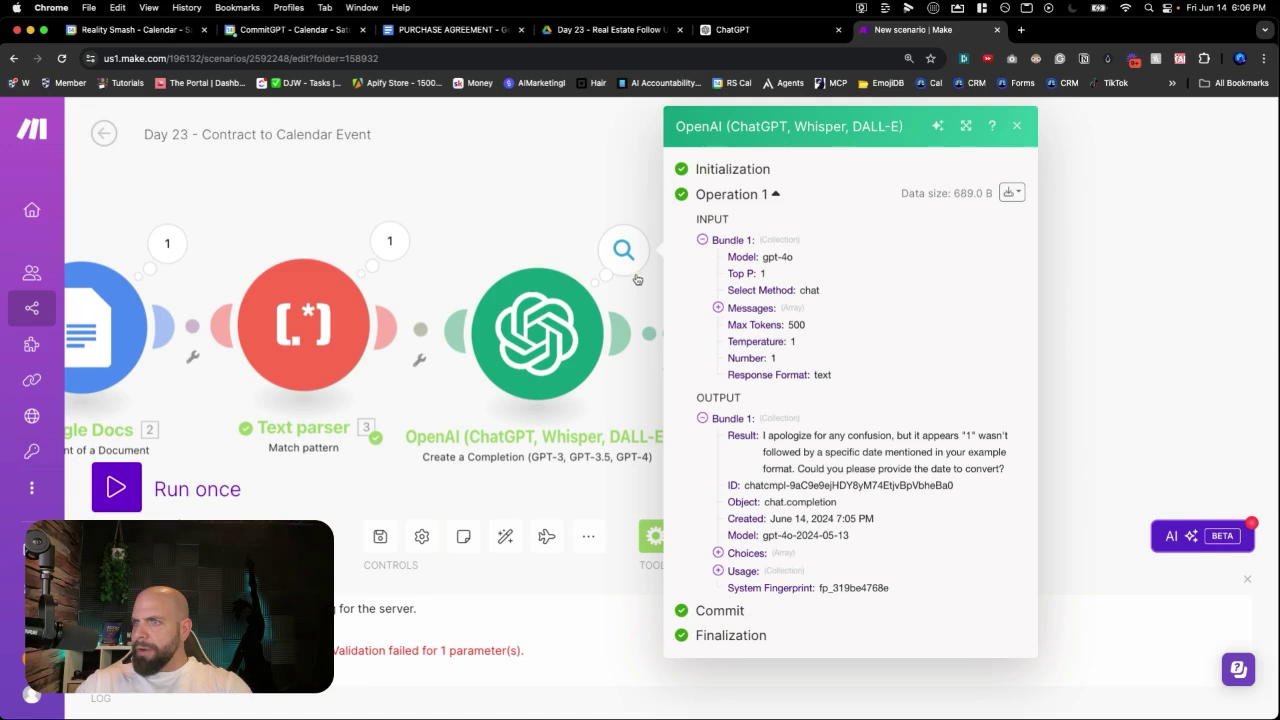
{"action": "left_click", "coordinate": [717, 552]}
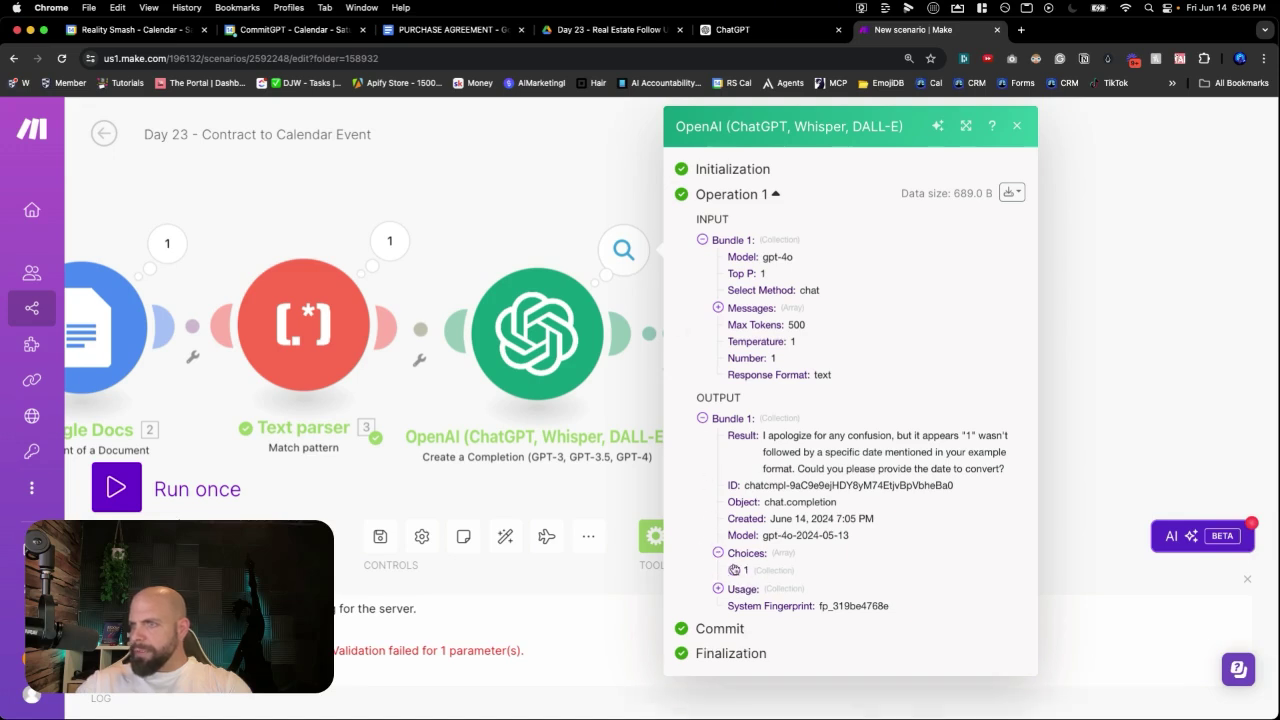
{"action": "left_click", "coordinate": [733, 569]}
{"action": "left_click", "coordinate": [749, 605]}
{"action": "scroll", "coordinate": [850, 450], "scroll_direction": "down", "scroll_amount": 3}
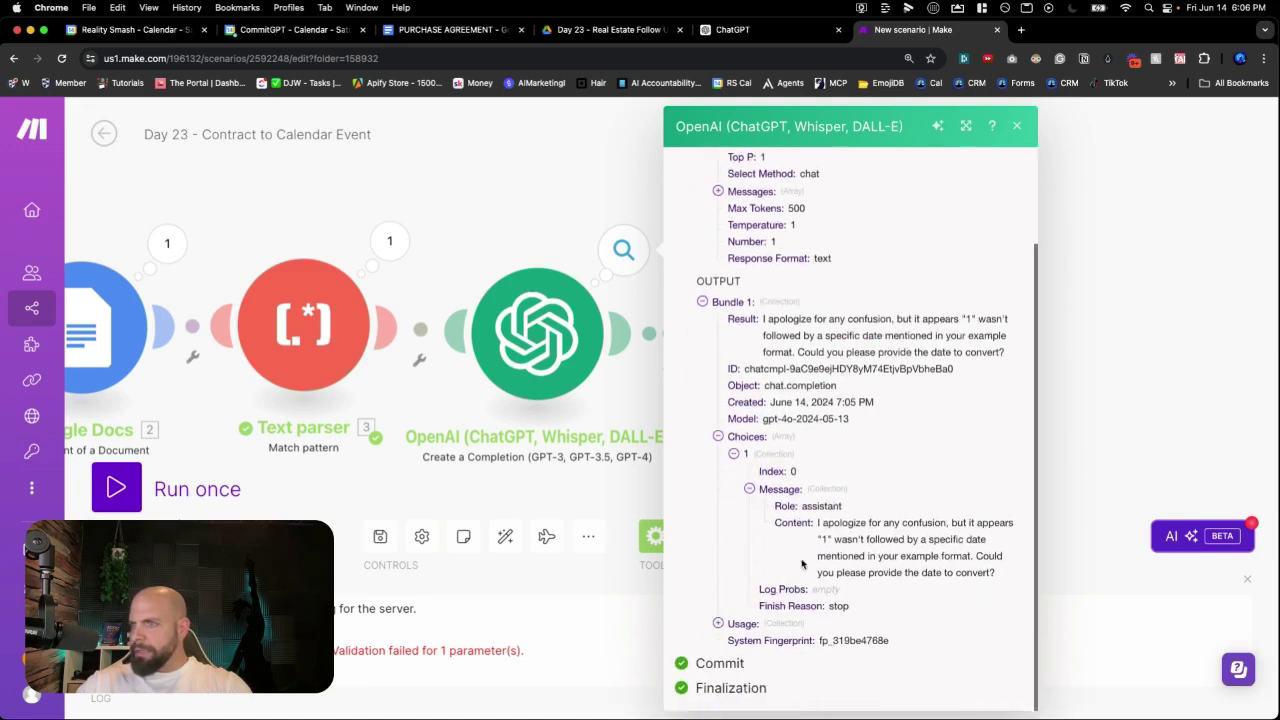
{"action": "left_click_drag", "start_coordinate": [818, 522], "coordinate": [994, 570]}
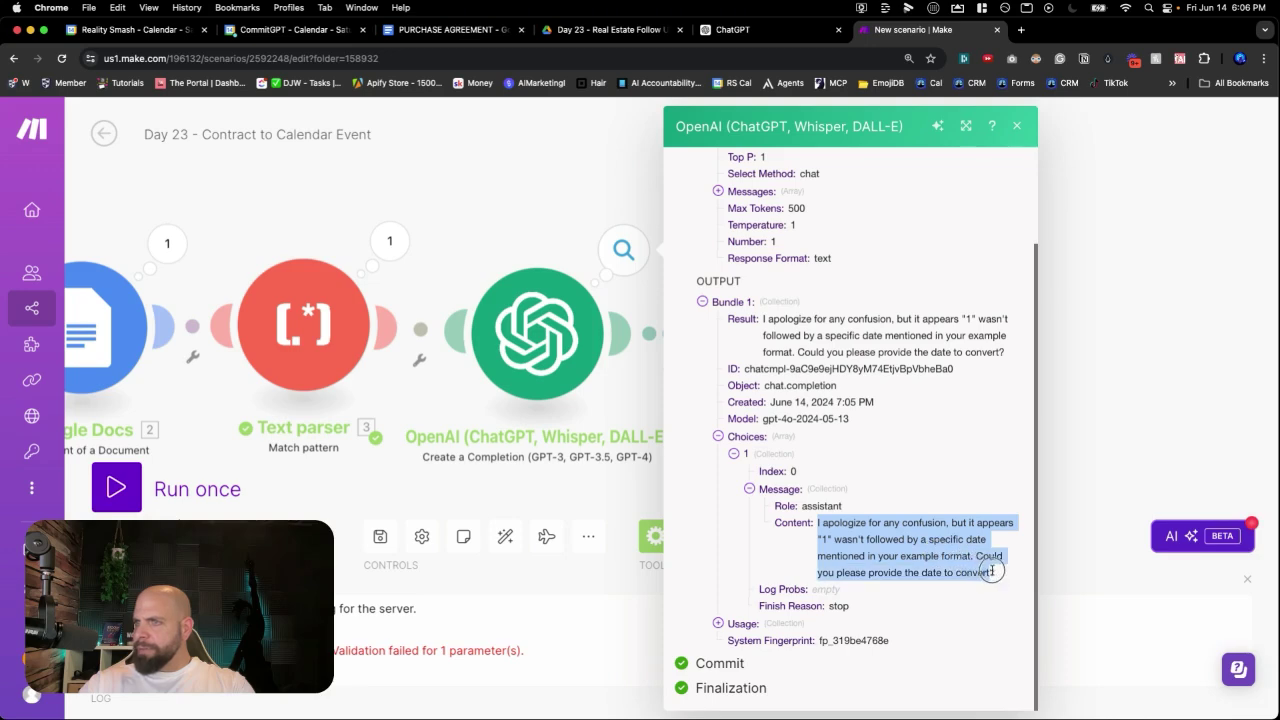
Step: Check the Text parser module's output for the extracted closing sentence and its $1 variable
{"action": "left_click", "coordinate": [390, 241]}
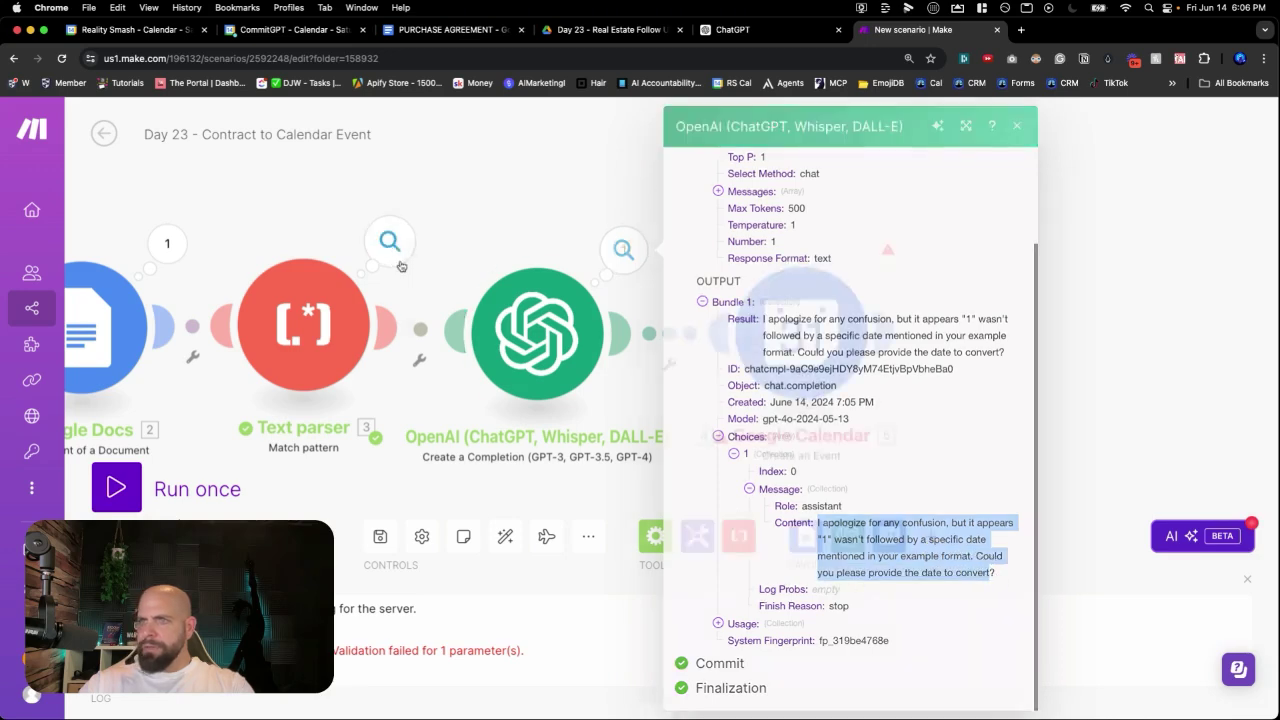
{"action": "left_click_drag", "start_coordinate": [500, 352], "coordinate": [586, 363]}
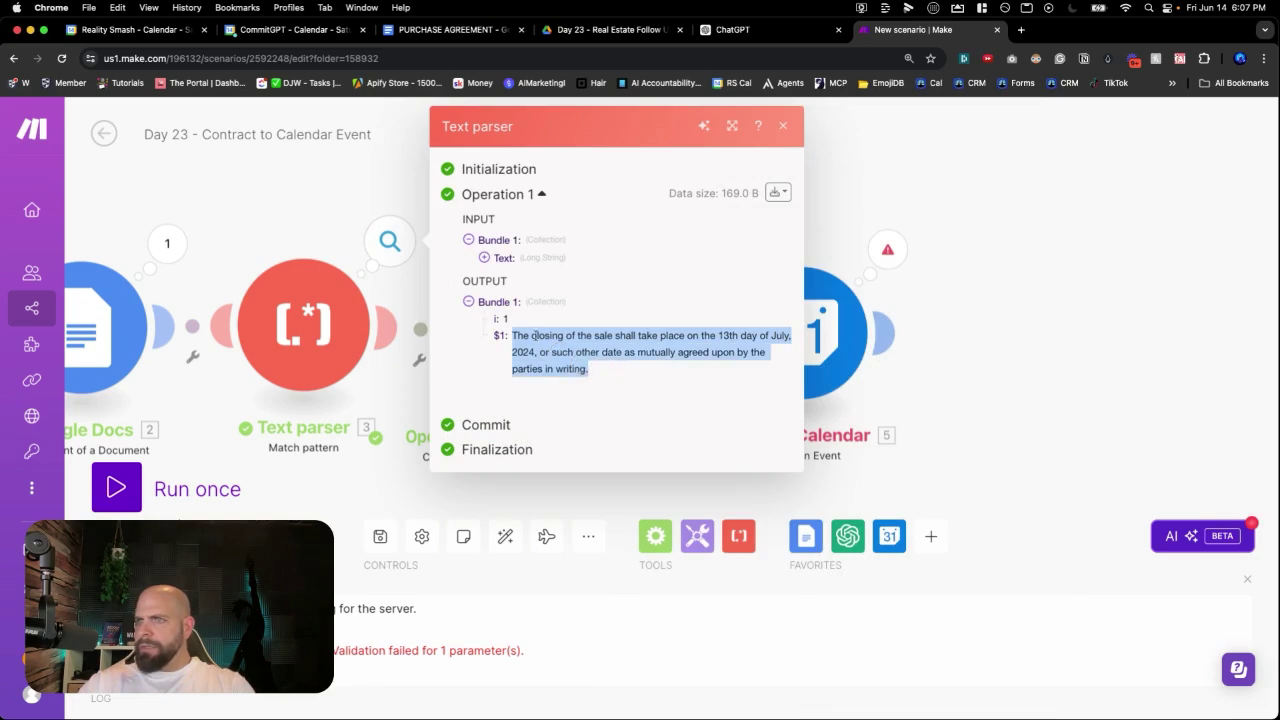
{"action": "mouse_move", "coordinate": [491, 337]}
{"action": "left_mouse_down"}
{"action": "mouse_move", "coordinate": [489, 348]}
{"action": "mouse_move", "coordinate": [506, 337]}
{"action": "left_mouse_up"}
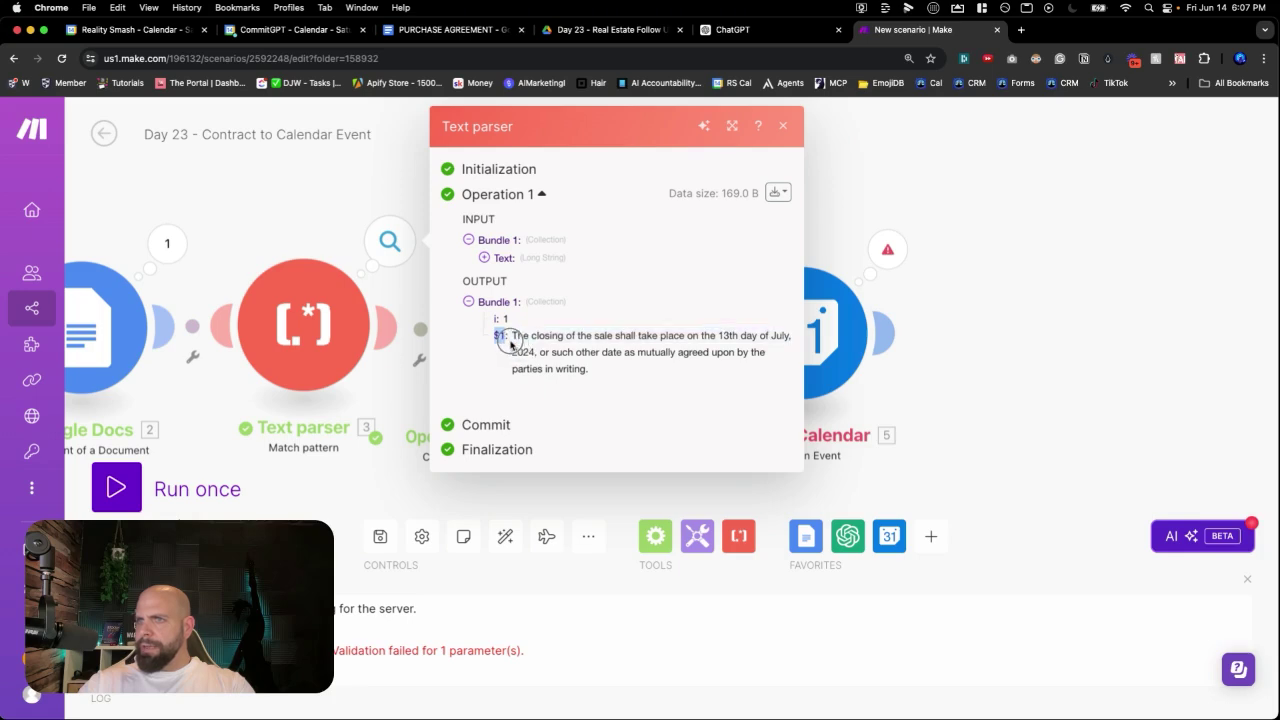
{"action": "left_click", "coordinate": [390, 241]}
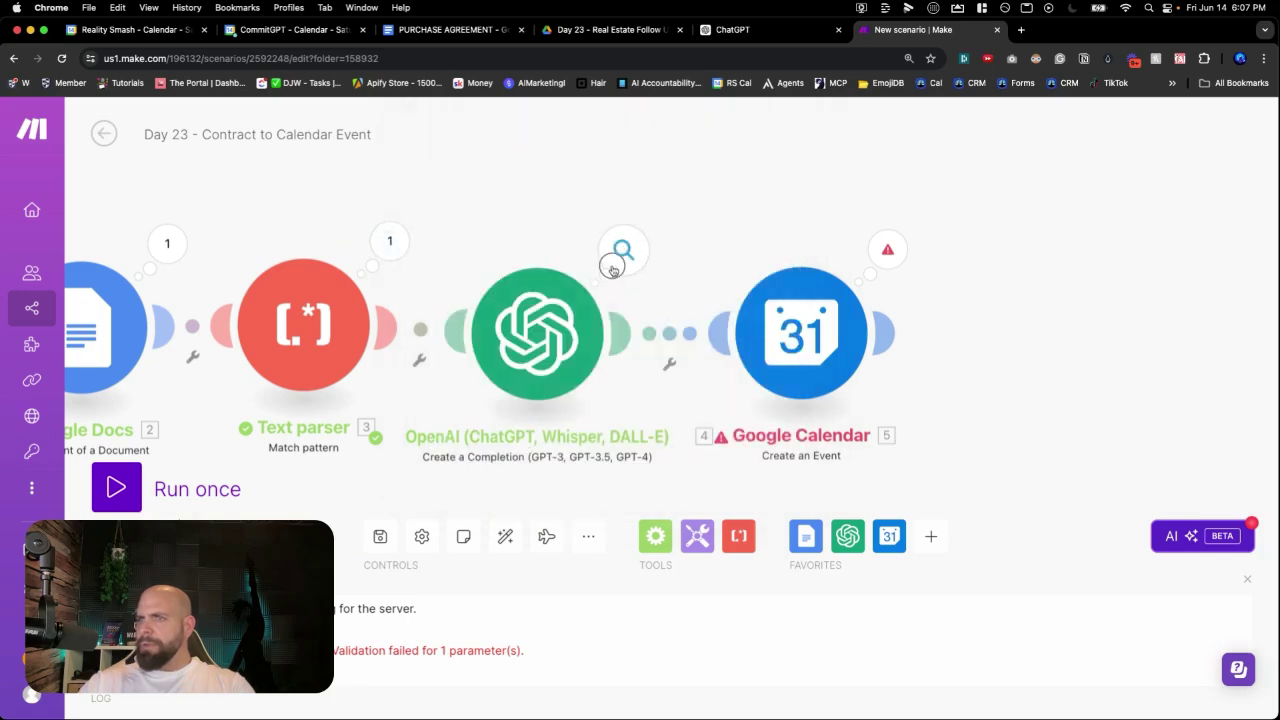
Step: Reopen the OpenAI module's run details and reread the assistant's reply in the output message content
{"action": "left_click", "coordinate": [623, 250]}
{"action": "left_click", "coordinate": [717, 552]}
{"action": "left_click", "coordinate": [750, 576]}
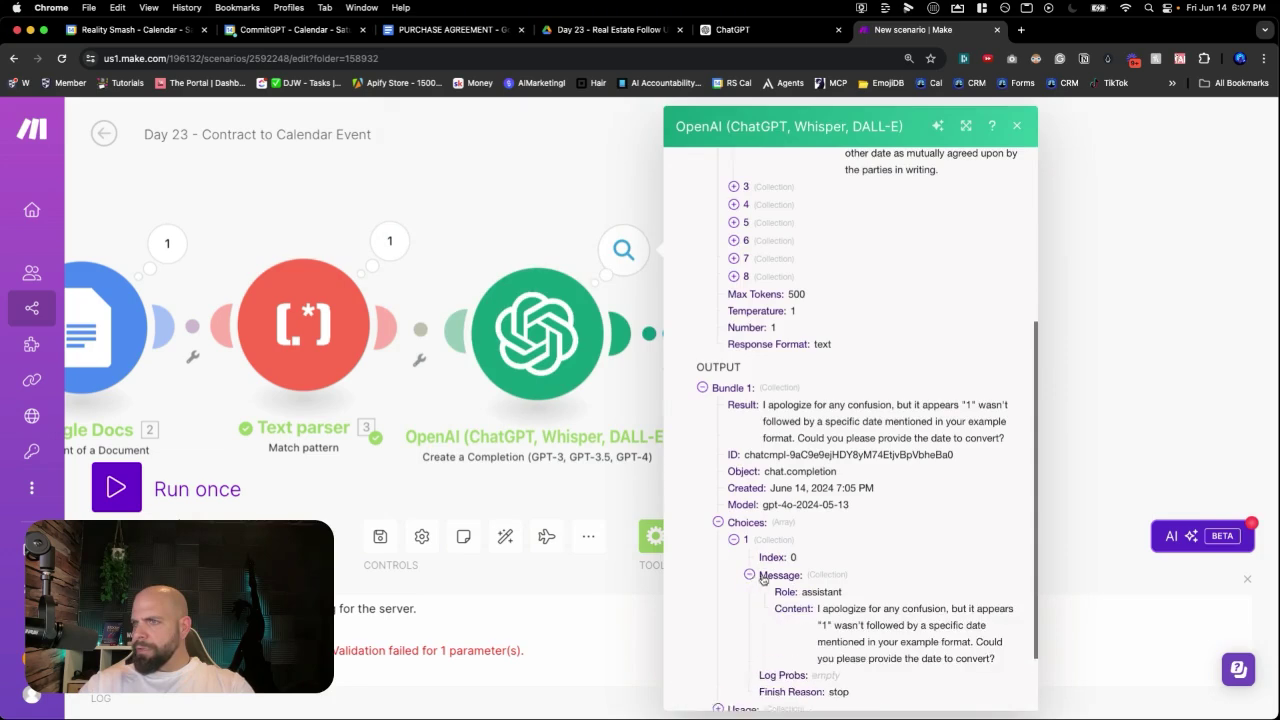
{"action": "scroll", "coordinate": [779, 584], "scroll_direction": "down", "scroll_amount": 1}
{"action": "left_click_drag", "start_coordinate": [817, 539], "coordinate": [1009, 565]}
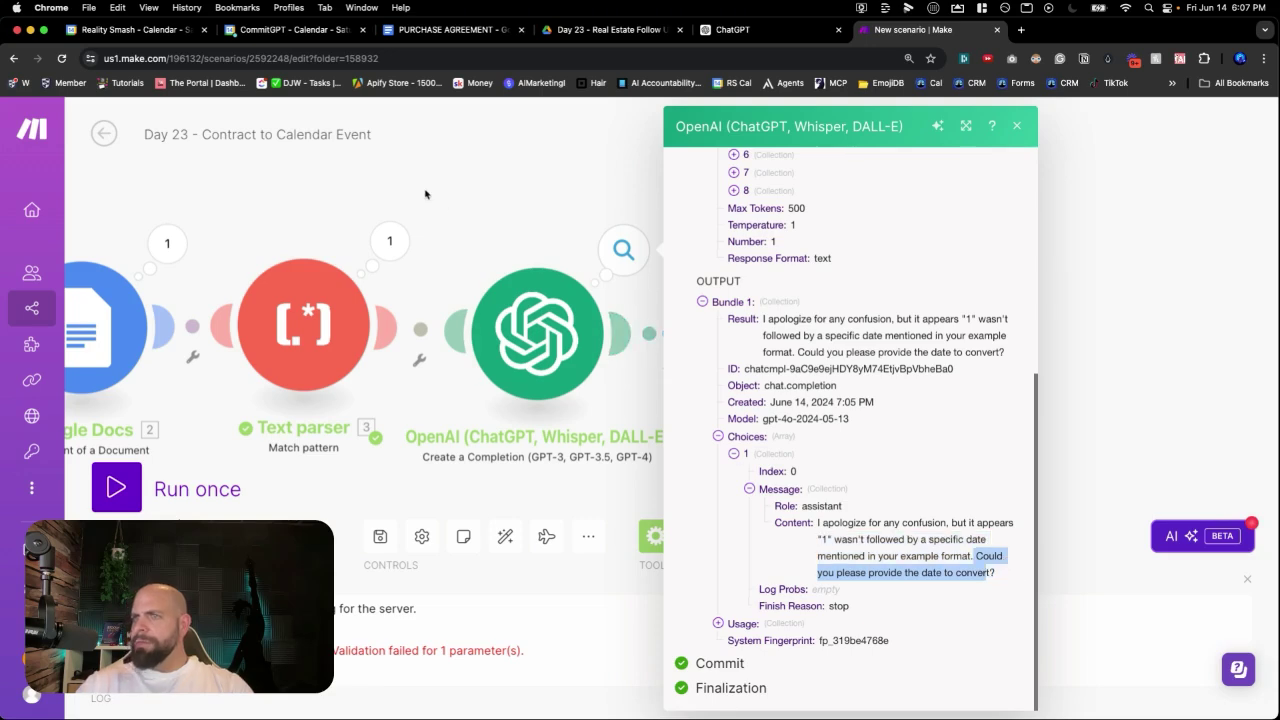
Step: Expand the OpenAI input messages and examine the system message and the first user example
{"action": "left_click", "coordinate": [464, 208]}
{"action": "left_click", "coordinate": [628, 268]}
{"action": "left_click", "coordinate": [717, 307]}
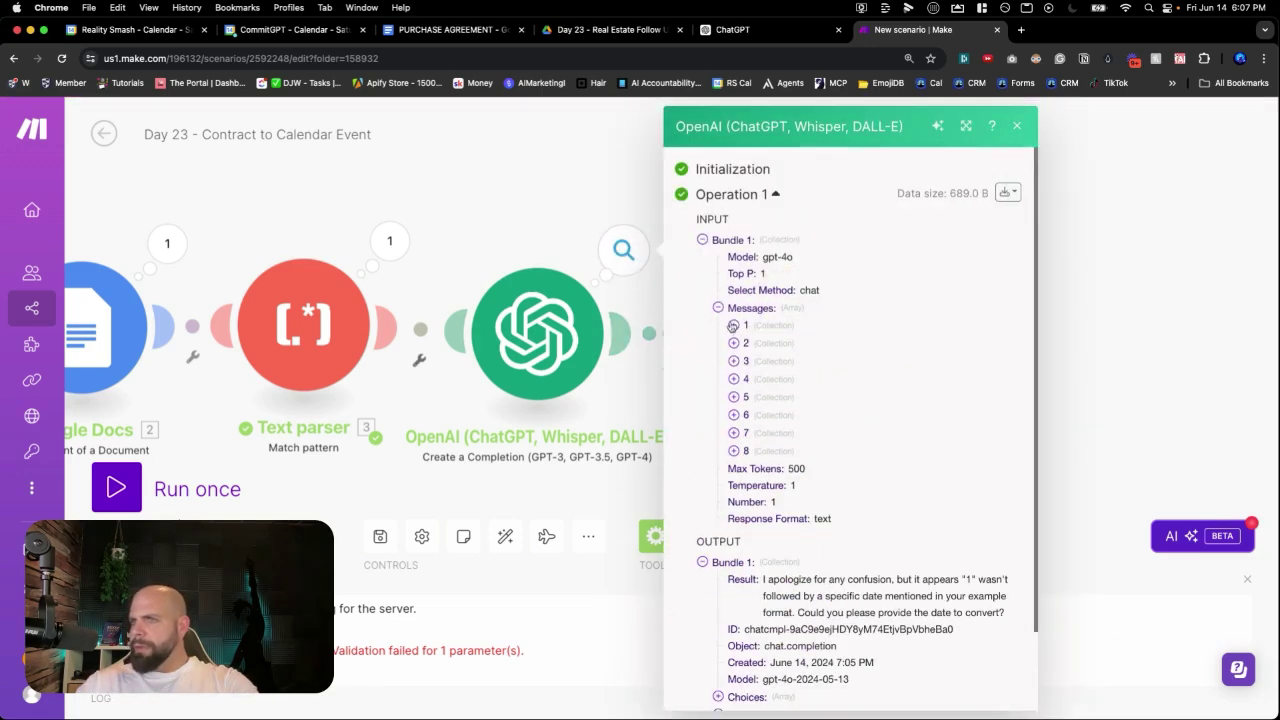
{"action": "left_click", "coordinate": [733, 325]}
{"action": "left_click", "coordinate": [733, 377]}
{"action": "left_click_drag", "start_coordinate": [865, 415], "coordinate": [935, 463]}
{"action": "left_click", "coordinate": [935, 463]}
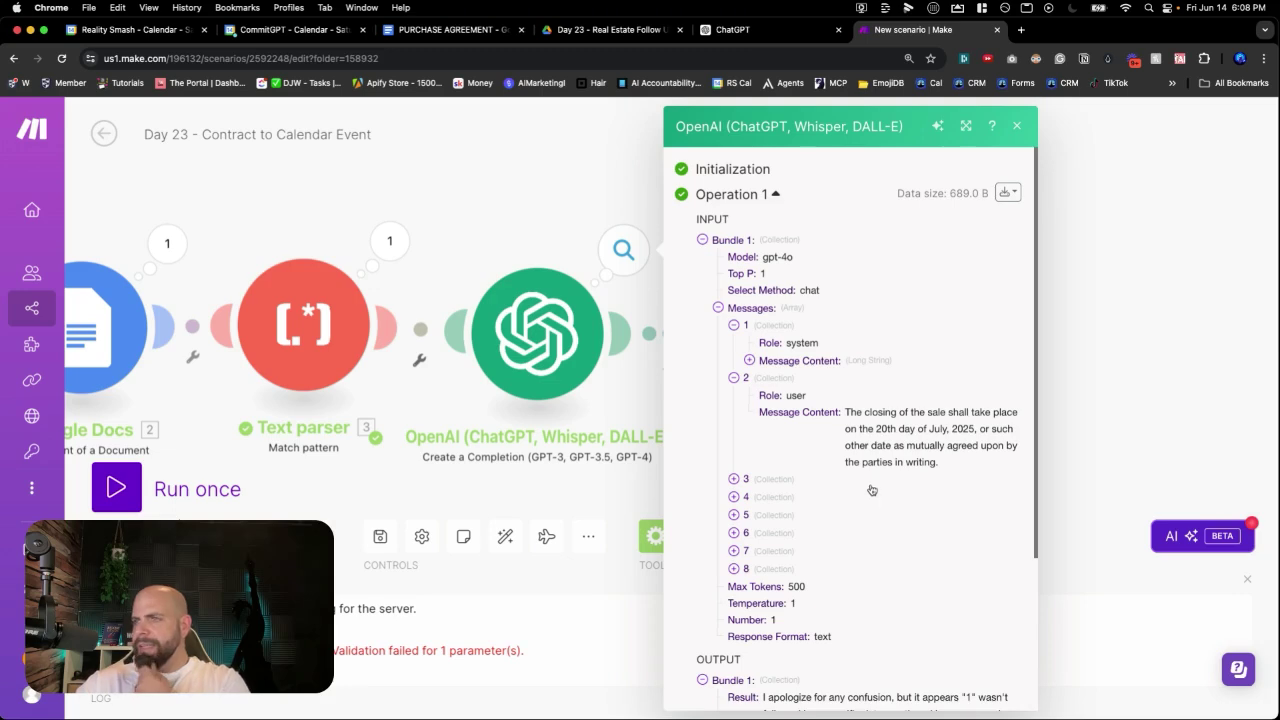
{"action": "left_click_drag", "start_coordinate": [887, 431], "coordinate": [986, 424]}
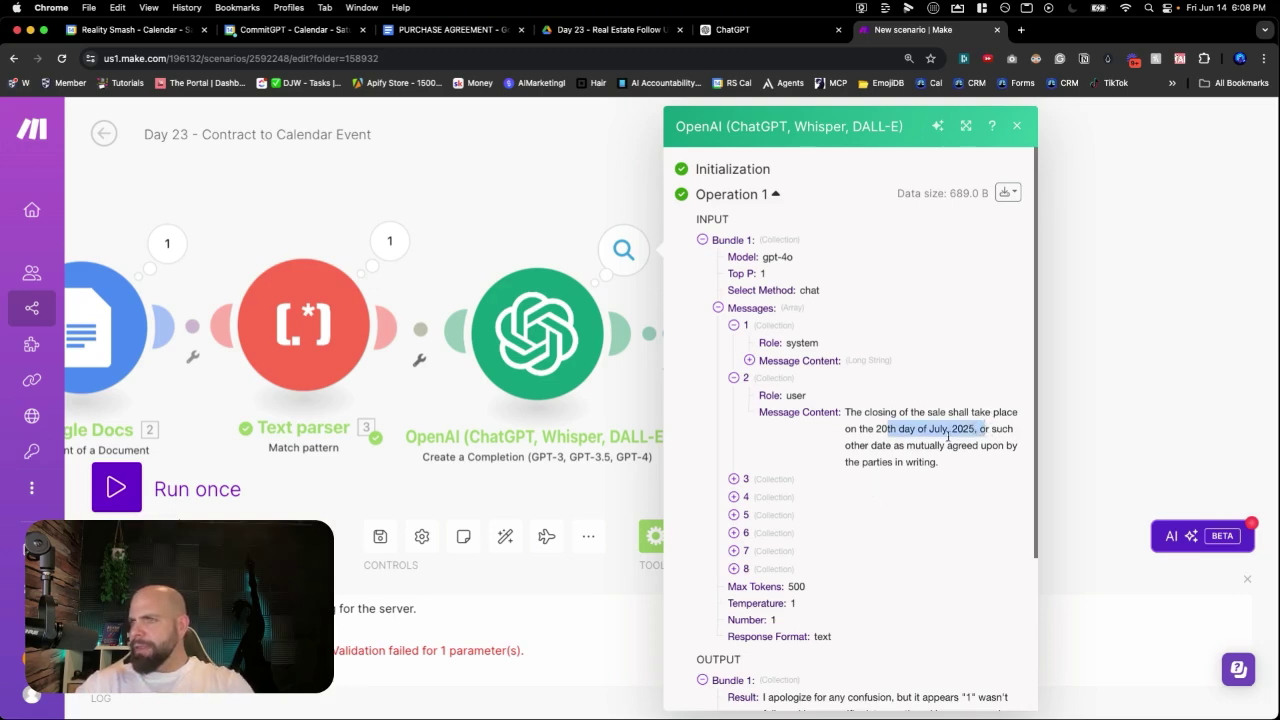
Step: Expand the remaining OpenAI input messages and check the content sent in the final user message, item 8
{"action": "scroll", "coordinate": [860, 465], "scroll_direction": "down", "scroll_amount": 2}
{"action": "left_click", "coordinate": [735, 380]}
{"action": "scroll", "coordinate": [760, 420], "scroll_direction": "down", "scroll_amount": 2}
{"action": "left_click", "coordinate": [735, 269]}
{"action": "left_click", "coordinate": [735, 370]}
{"action": "left_click", "coordinate": [735, 421]}
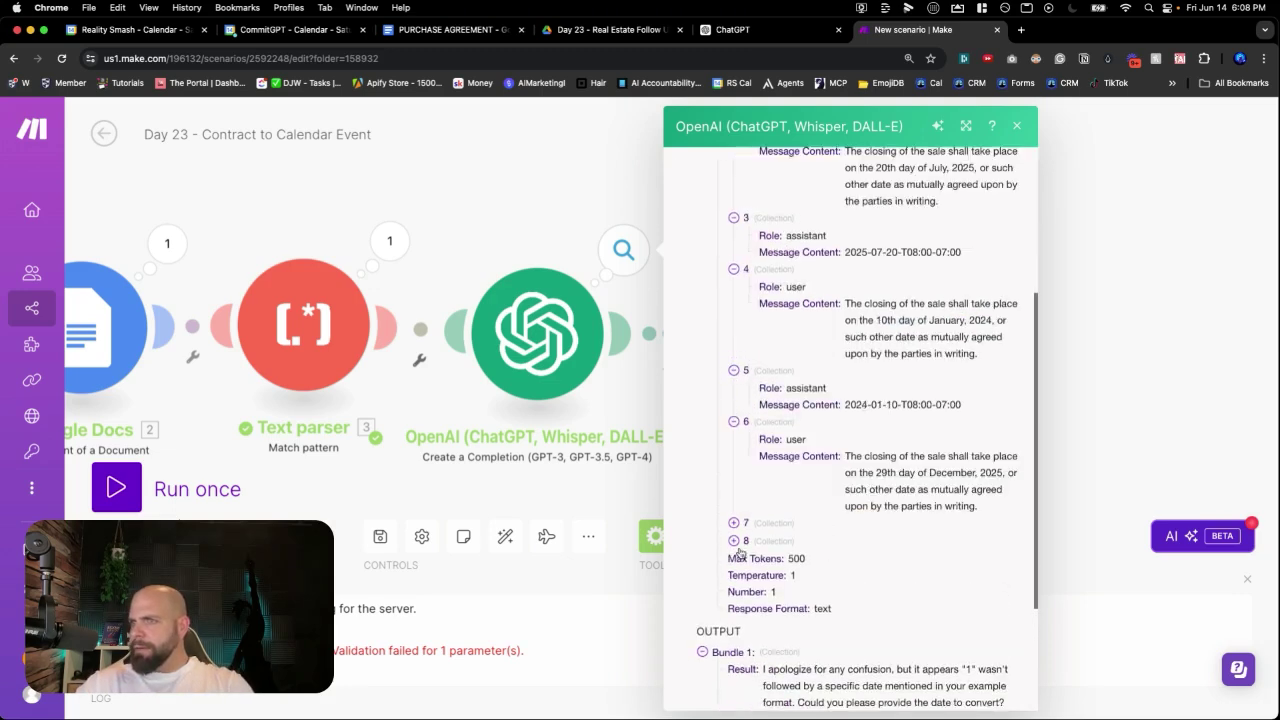
{"action": "left_click", "coordinate": [738, 545]}
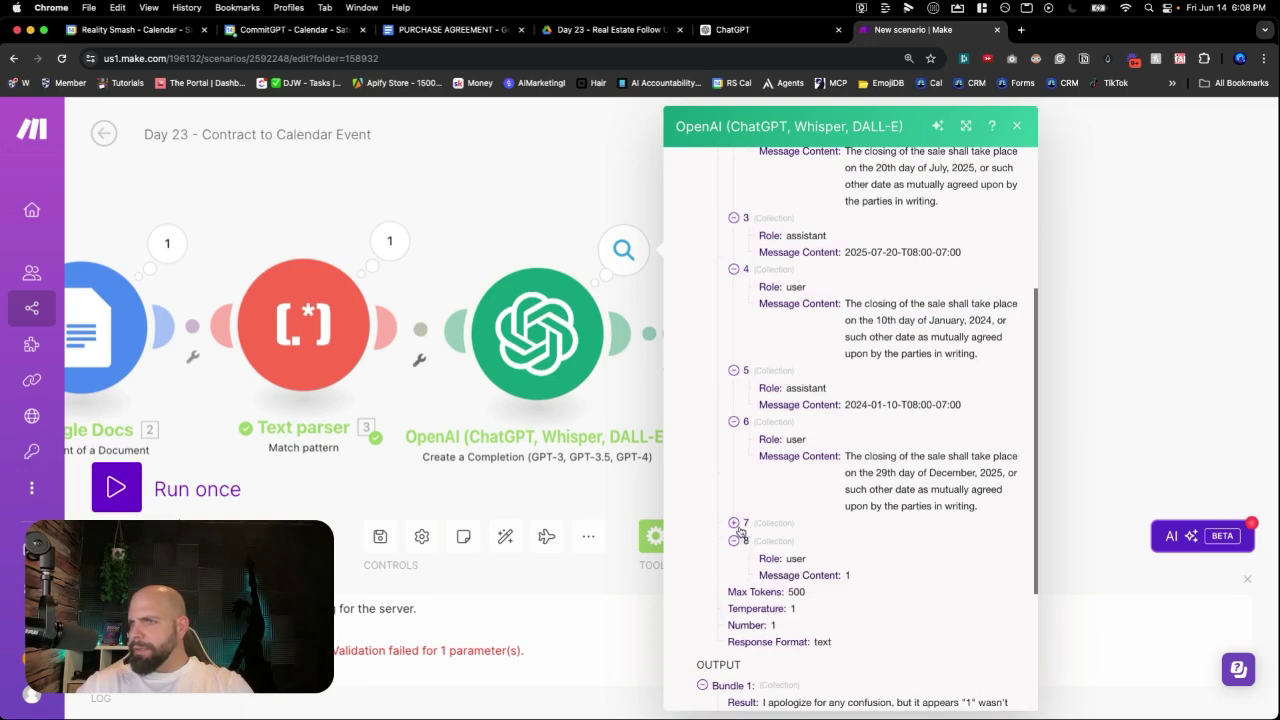
{"action": "left_click_drag", "start_coordinate": [812, 585], "coordinate": [886, 577]}
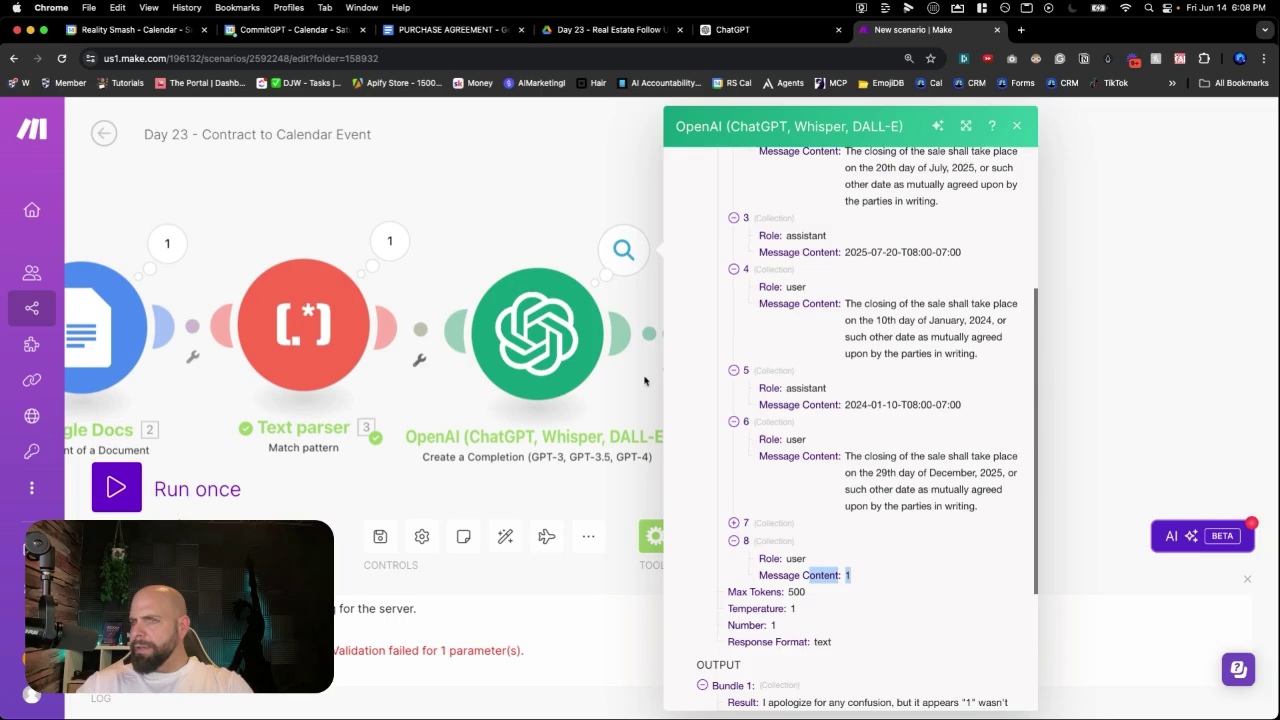
Step: Compare the i and $1 values in the Text parser output to identify which one holds the closing sentence
{"action": "left_click", "coordinate": [390, 241]}
{"action": "left_click_drag", "start_coordinate": [507, 337], "coordinate": [634, 394]}
{"action": "left_click", "coordinate": [549, 362]}
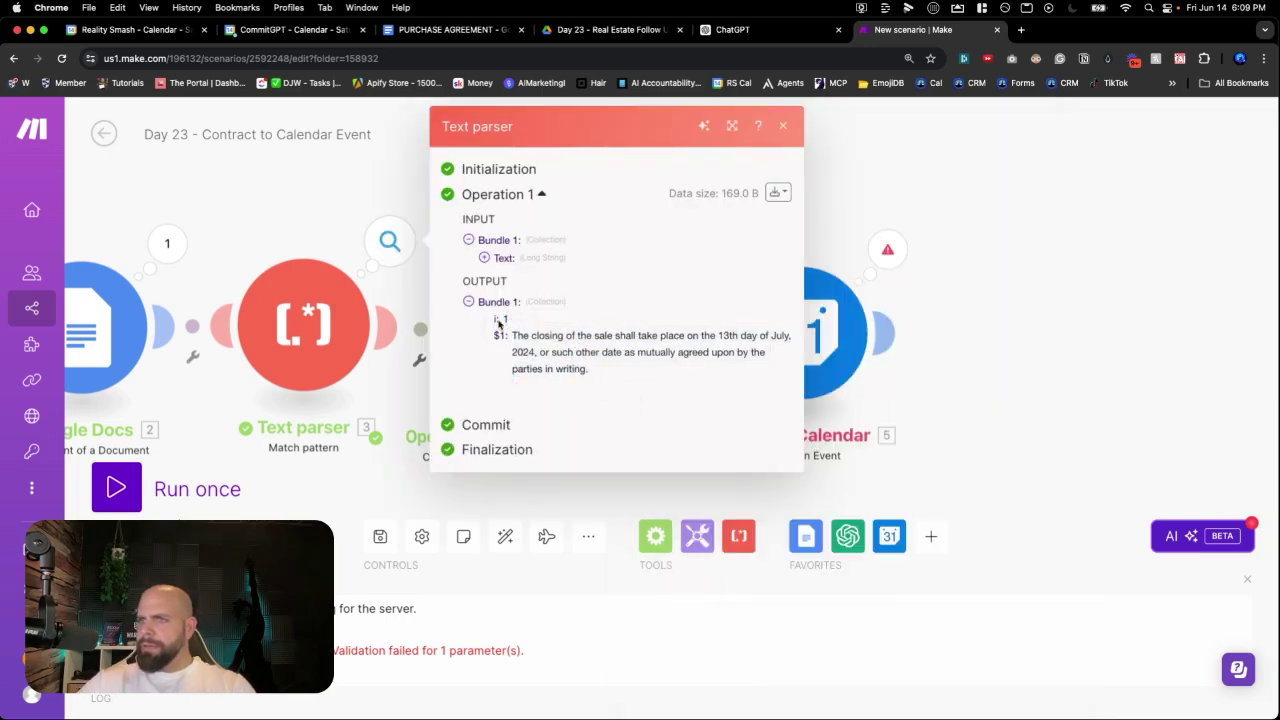
{"action": "left_click_drag", "start_coordinate": [498, 323], "coordinate": [551, 318]}
{"action": "left_click_drag", "start_coordinate": [647, 378], "coordinate": [500, 330]}
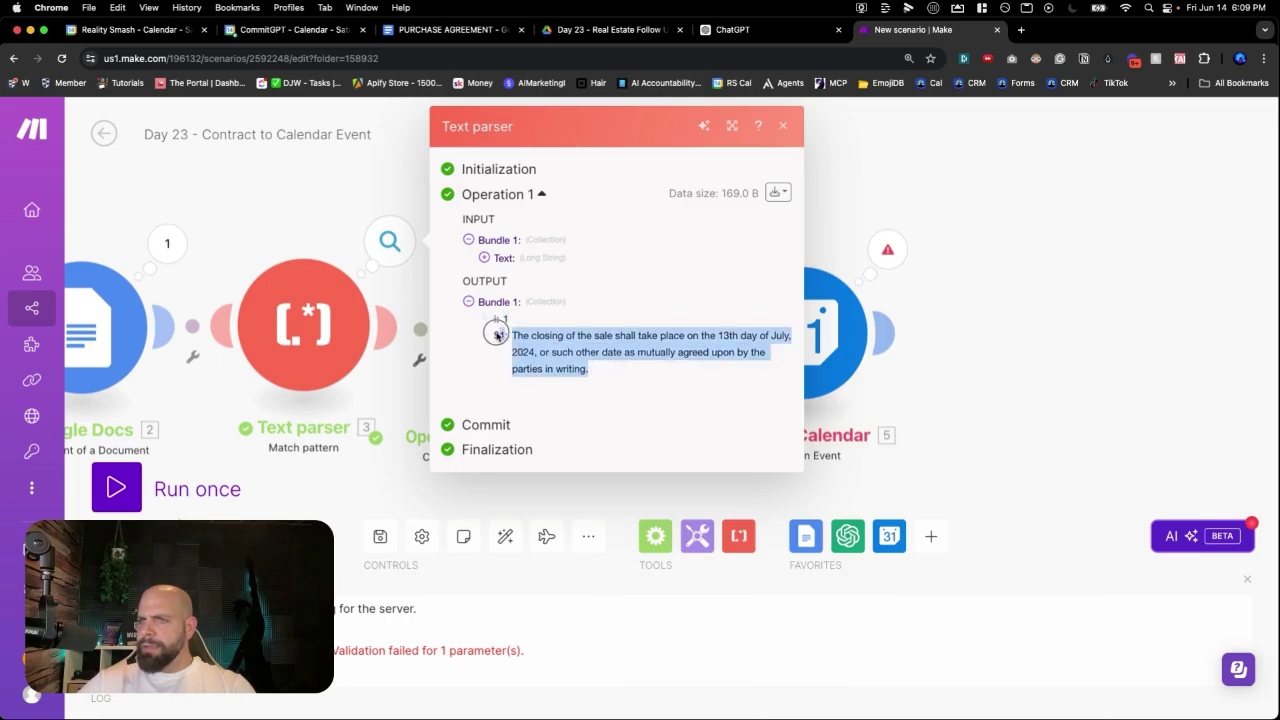
Step: Close the Text parser's run details and check which item is mapped as Message 8's content in the OpenAI module's settings
{"action": "left_click", "coordinate": [516, 338]}
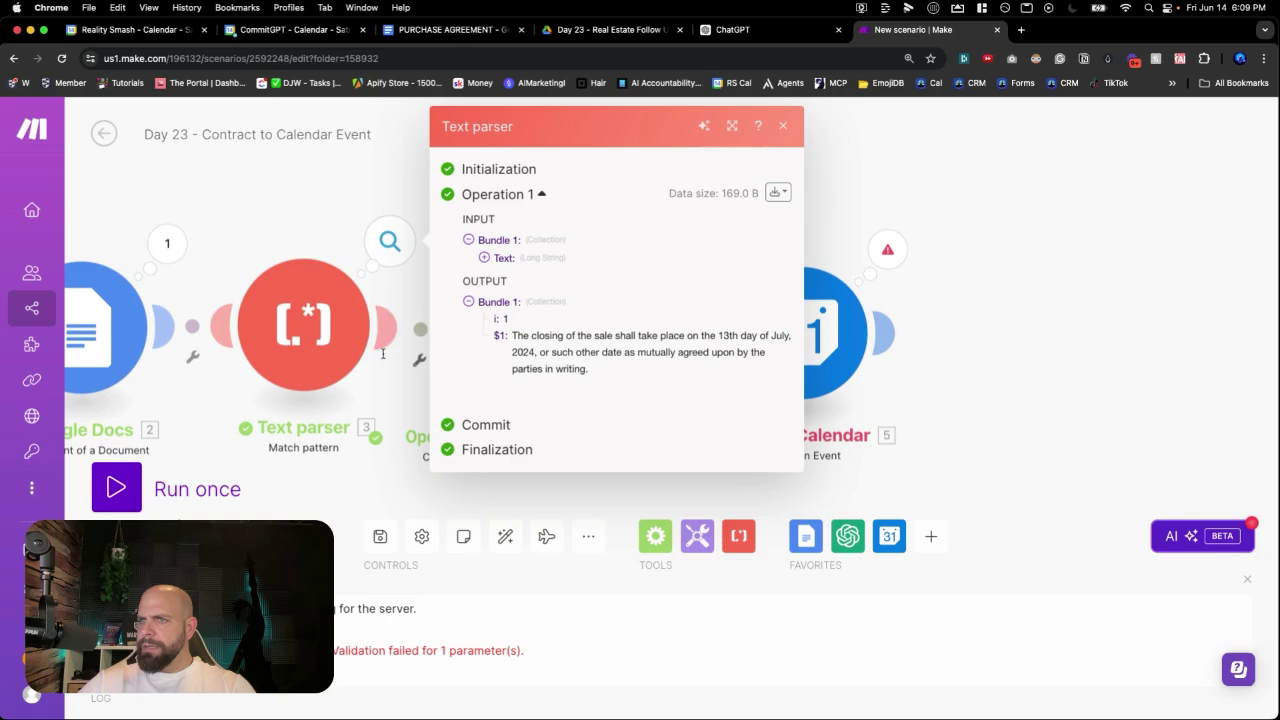
{"action": "left_click", "coordinate": [404, 386]}
{"action": "left_click", "coordinate": [562, 339]}
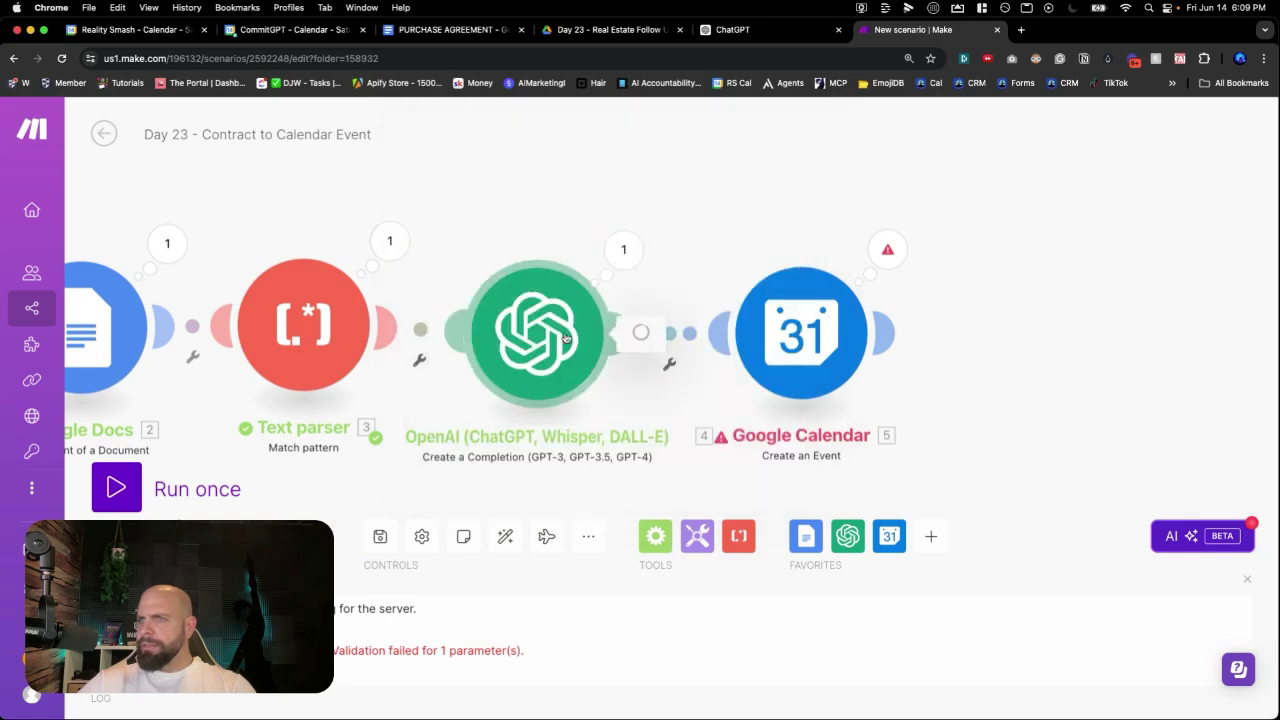
{"action": "scroll", "coordinate": [737, 421], "scroll_direction": "down", "scroll_amount": 20}
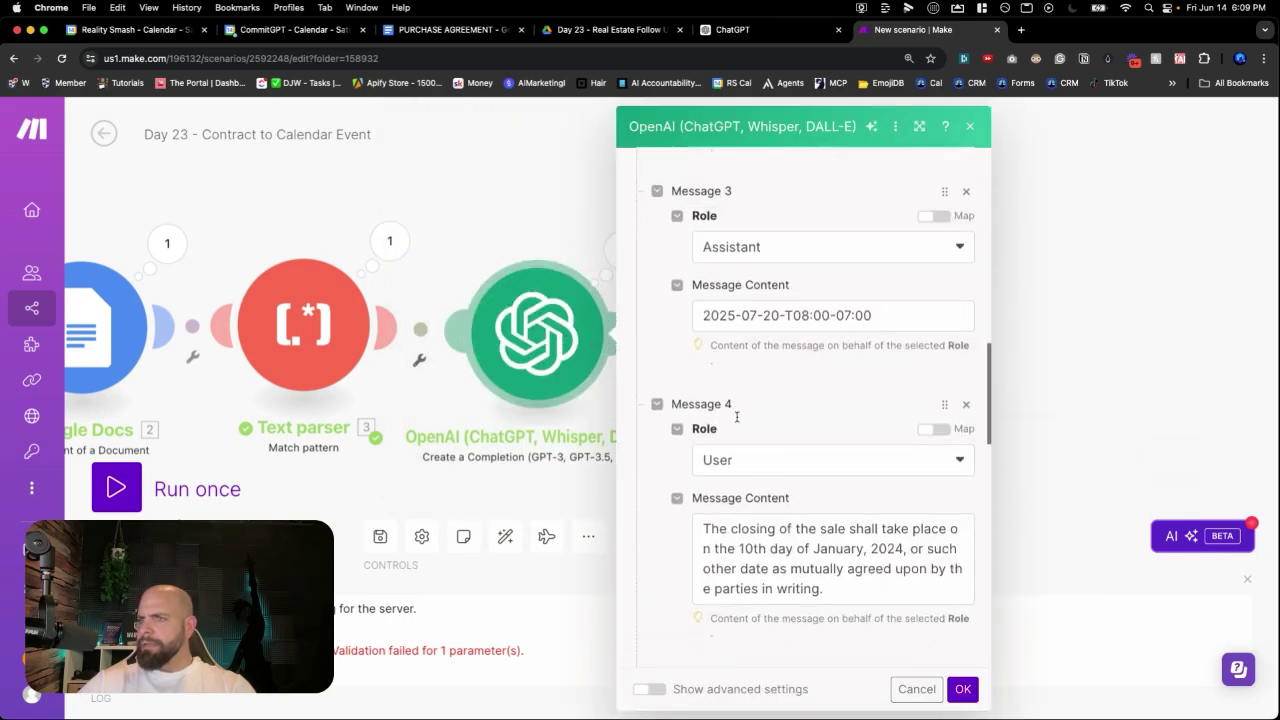
{"action": "scroll", "coordinate": [737, 421], "scroll_direction": "down", "scroll_amount": 5}
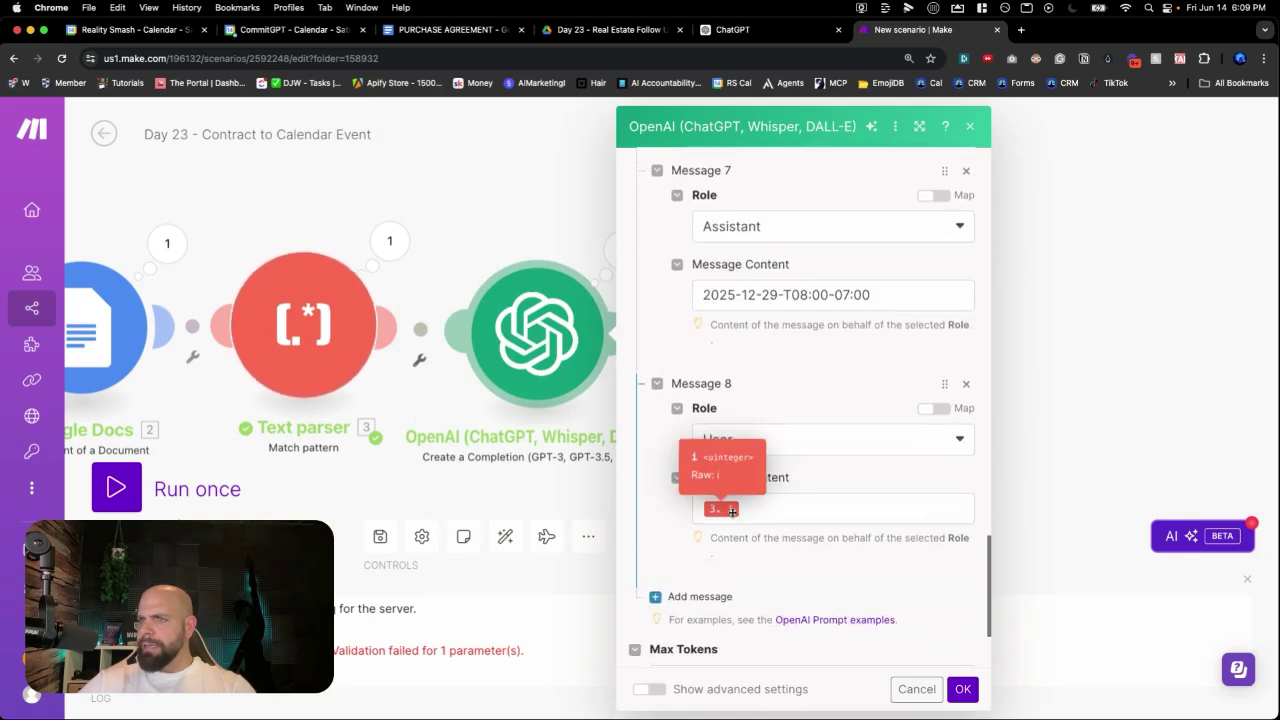
Step: Reread the full $1 sentence in the Text parser's run output
{"action": "left_click", "coordinate": [335, 366]}
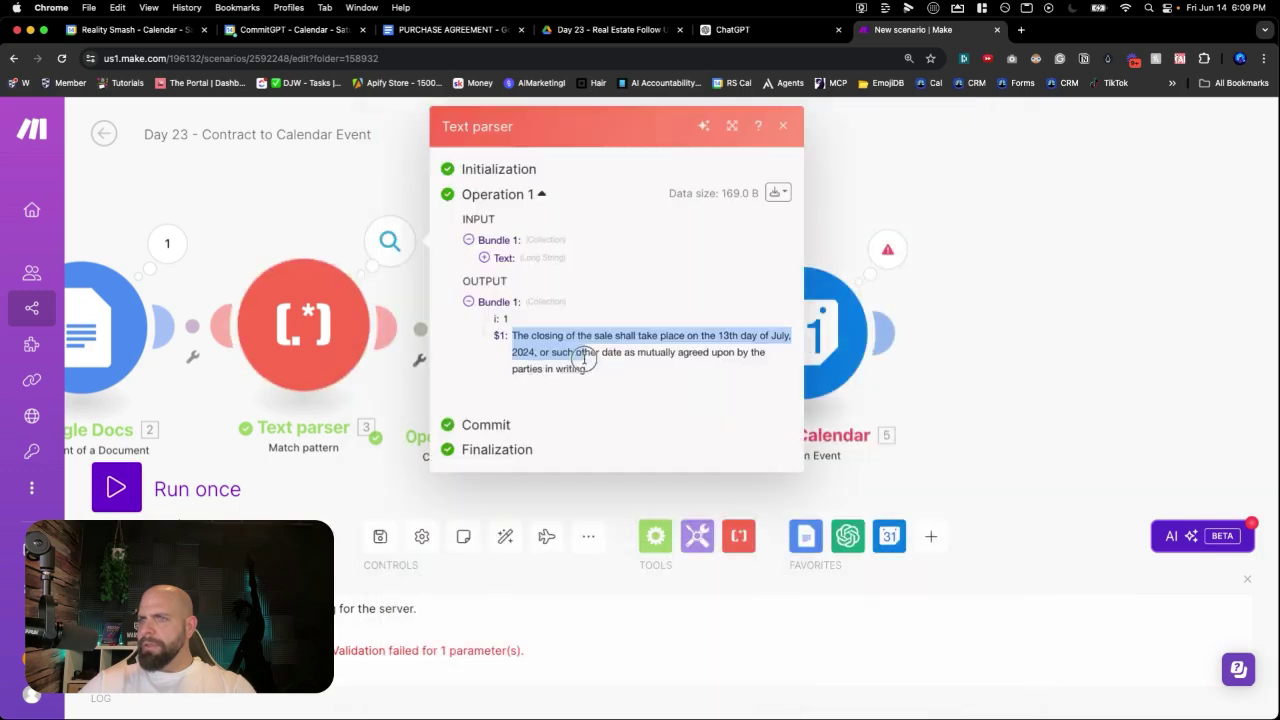
{"action": "left_click_drag", "start_coordinate": [591, 366], "coordinate": [594, 374]}
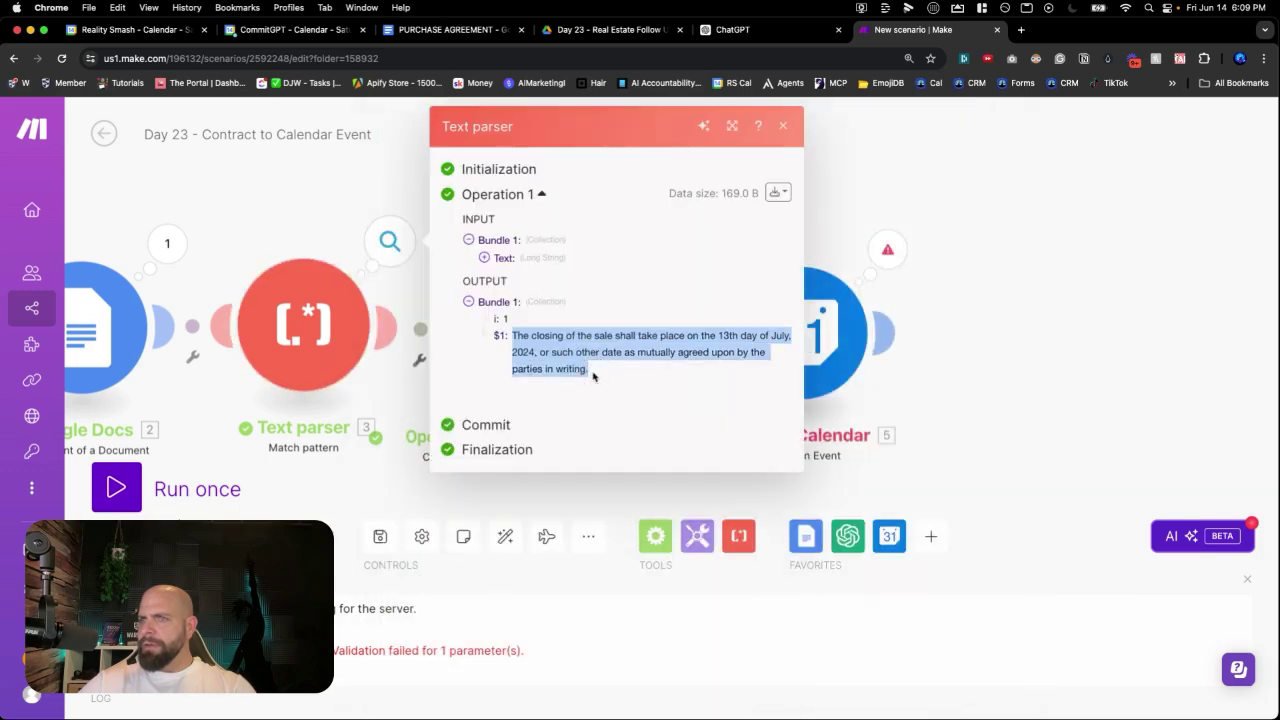
{"action": "left_click", "coordinate": [318, 237]}
Step: Reopen Message 8's content in the OpenAI module and compare its mapped i item with the available Text parser items, leaving without changes
{"action": "left_click", "coordinate": [537, 325]}
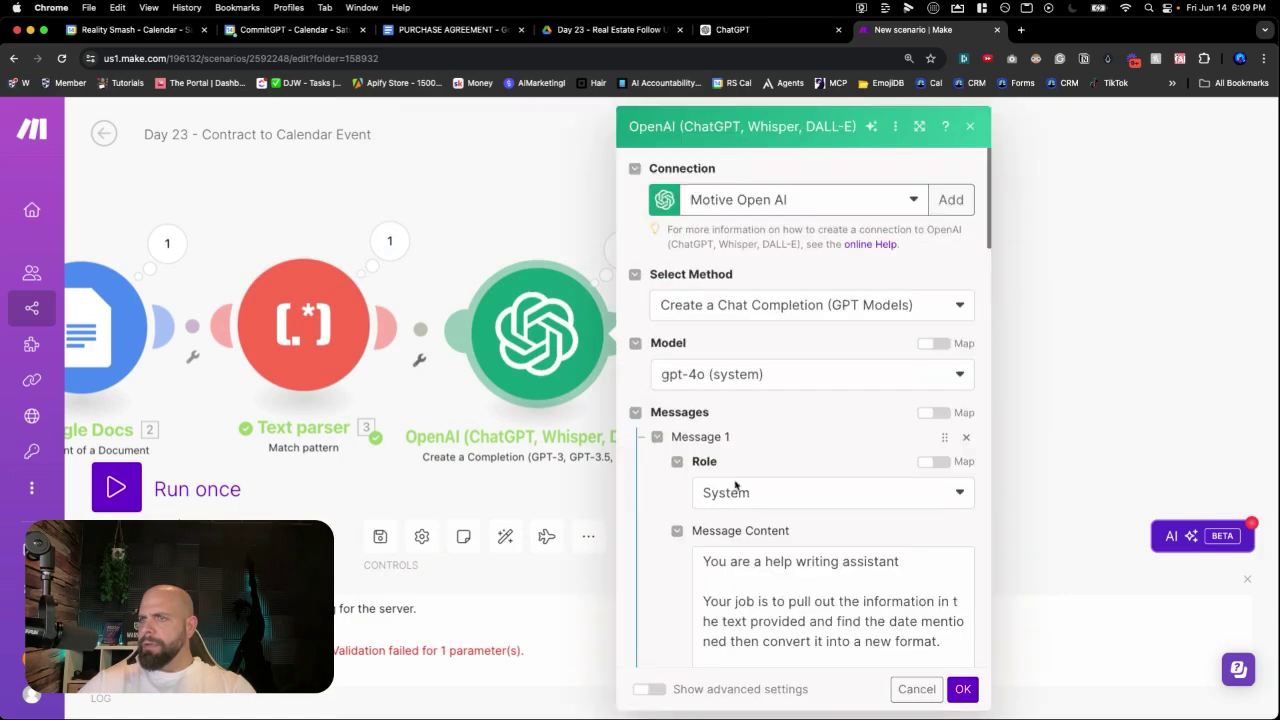
{"action": "scroll", "coordinate": [735, 485], "scroll_direction": "down", "scroll_amount": 20}
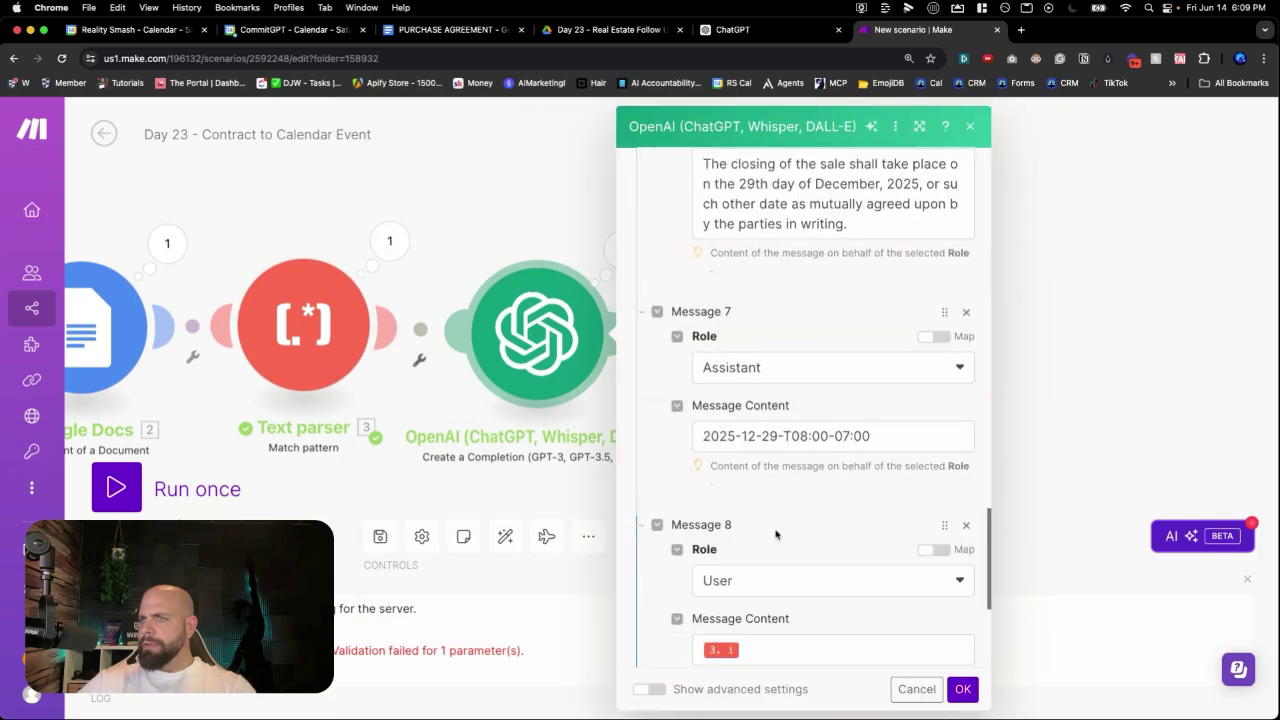
{"action": "scroll", "coordinate": [770, 530], "scroll_direction": "down", "scroll_amount": 4}
{"action": "left_click", "coordinate": [750, 478]}
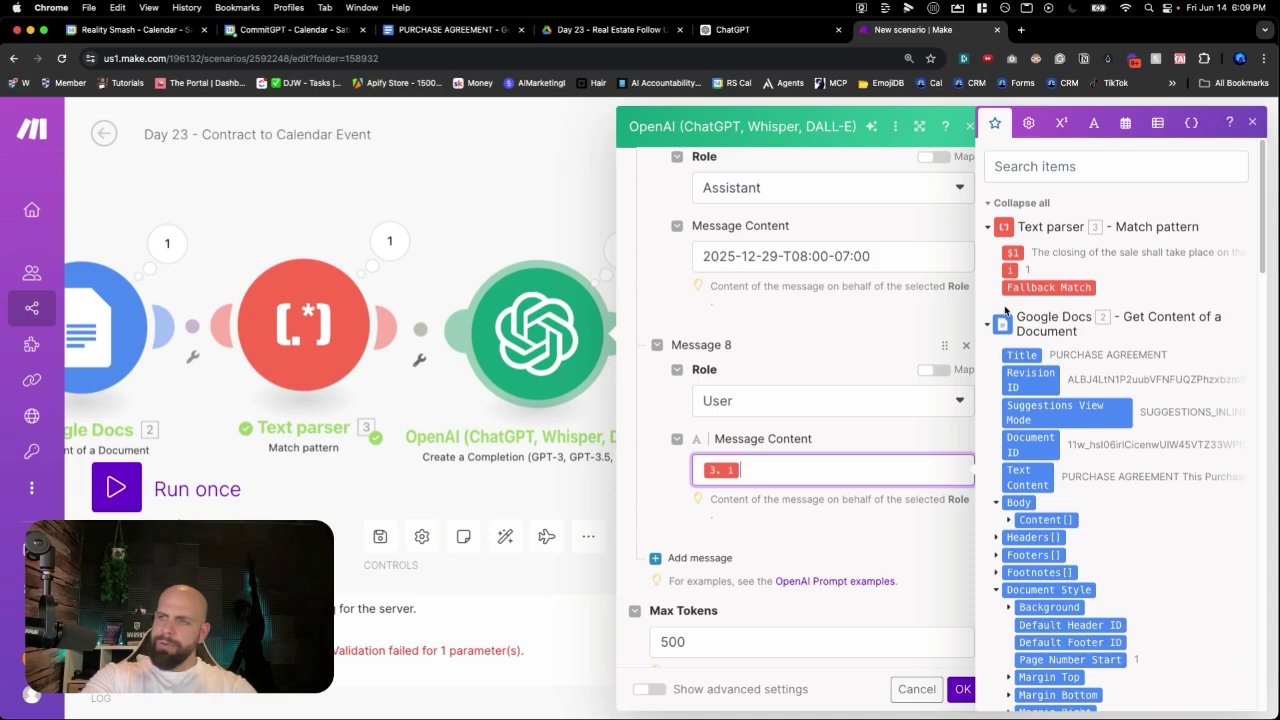
{"action": "left_click", "coordinate": [913, 693]}
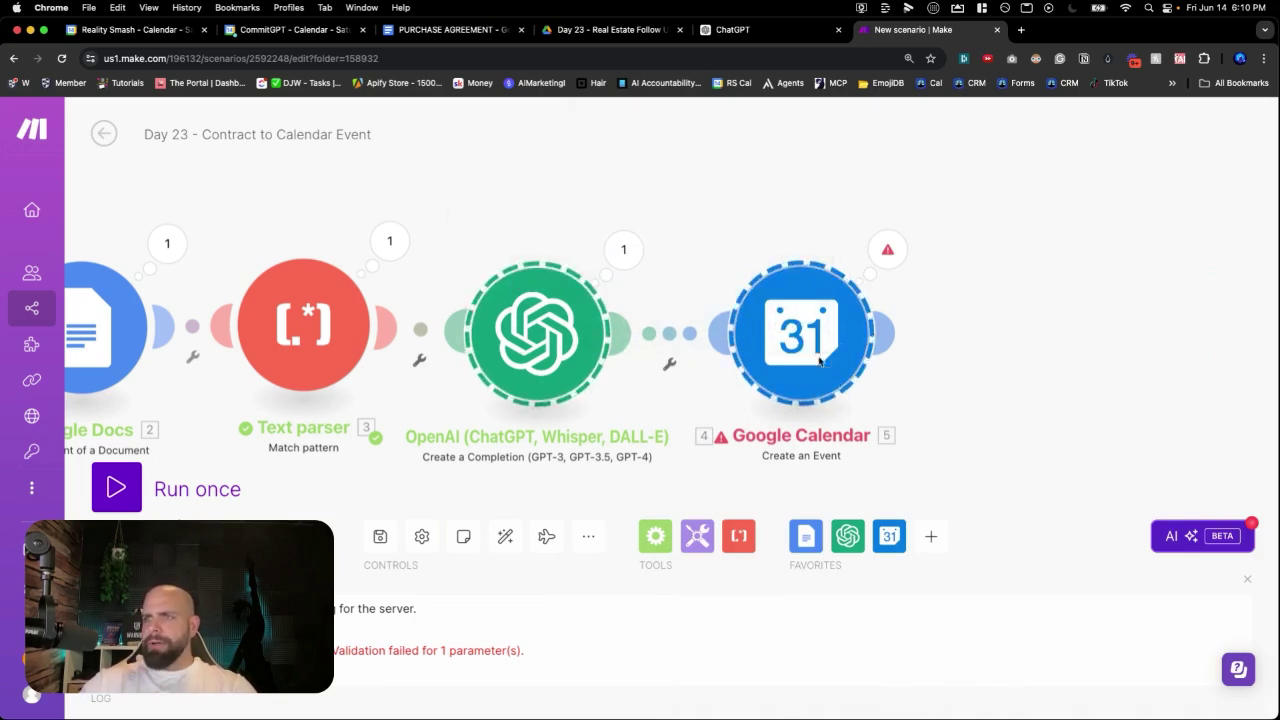
Step: Make room before the OpenAI module and insert a Tools Text aggregator between it and the Text parser
{"action": "left_click_drag", "start_coordinate": [571, 330], "coordinate": [780, 328]}
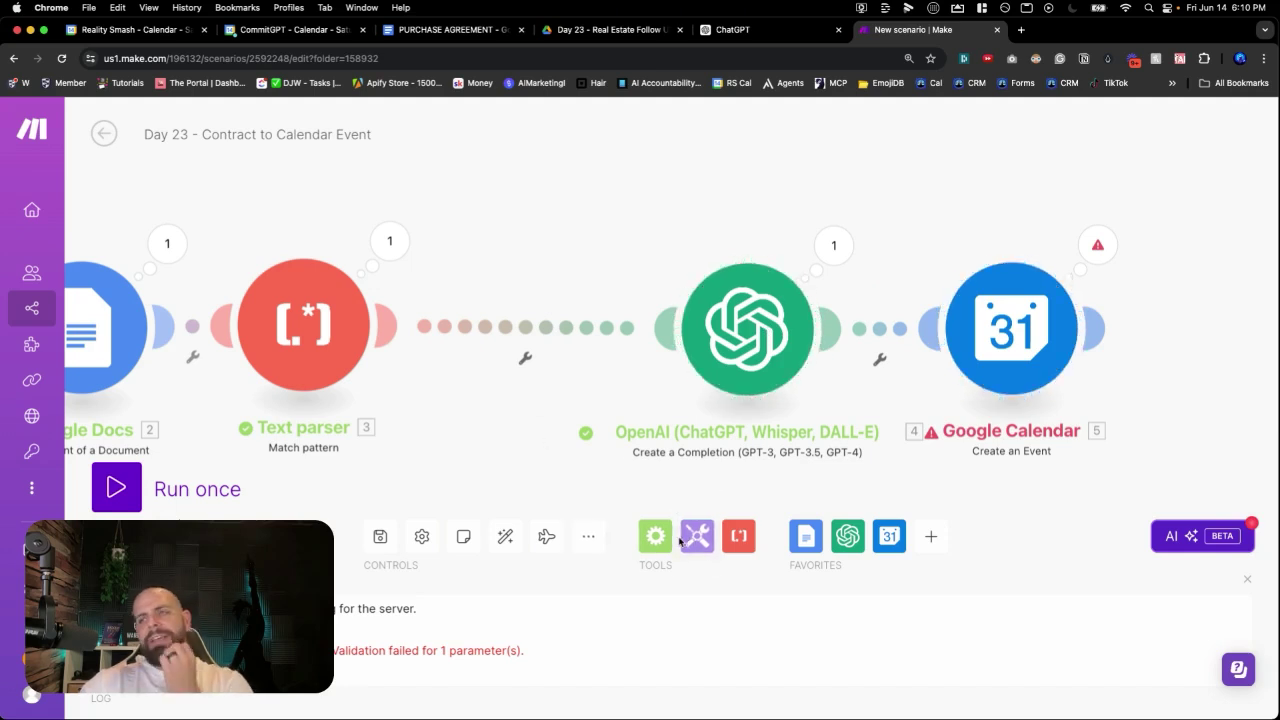
{"action": "left_click", "coordinate": [588, 536]}
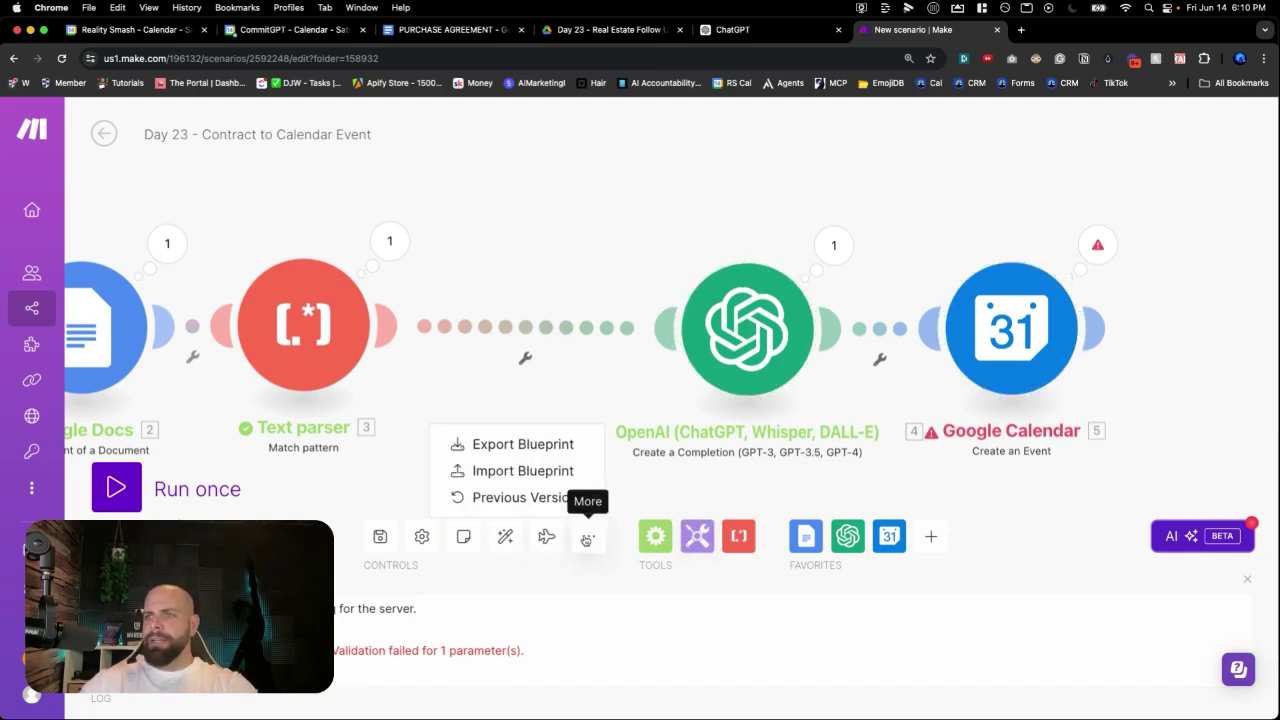
{"action": "left_click", "coordinate": [697, 536]}
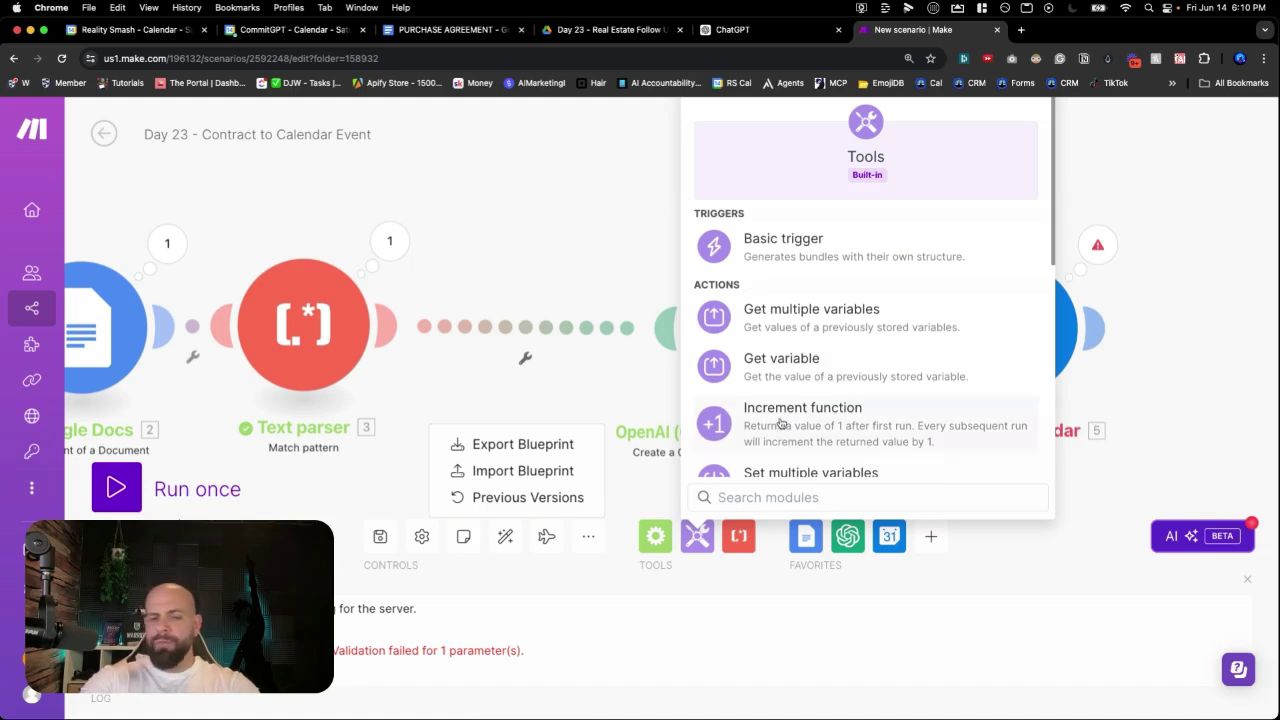
{"action": "type", "text": "tex"}
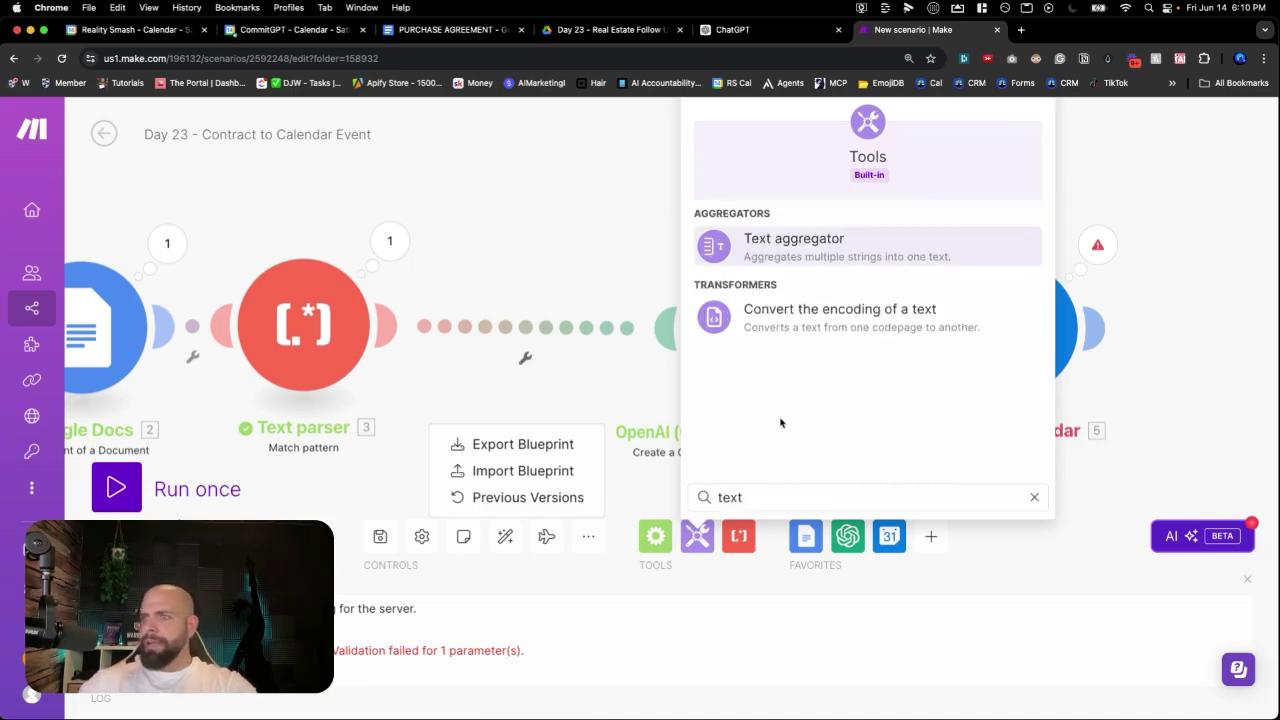
{"action": "type", "text": "t"}
{"action": "key", "text": "Return"}
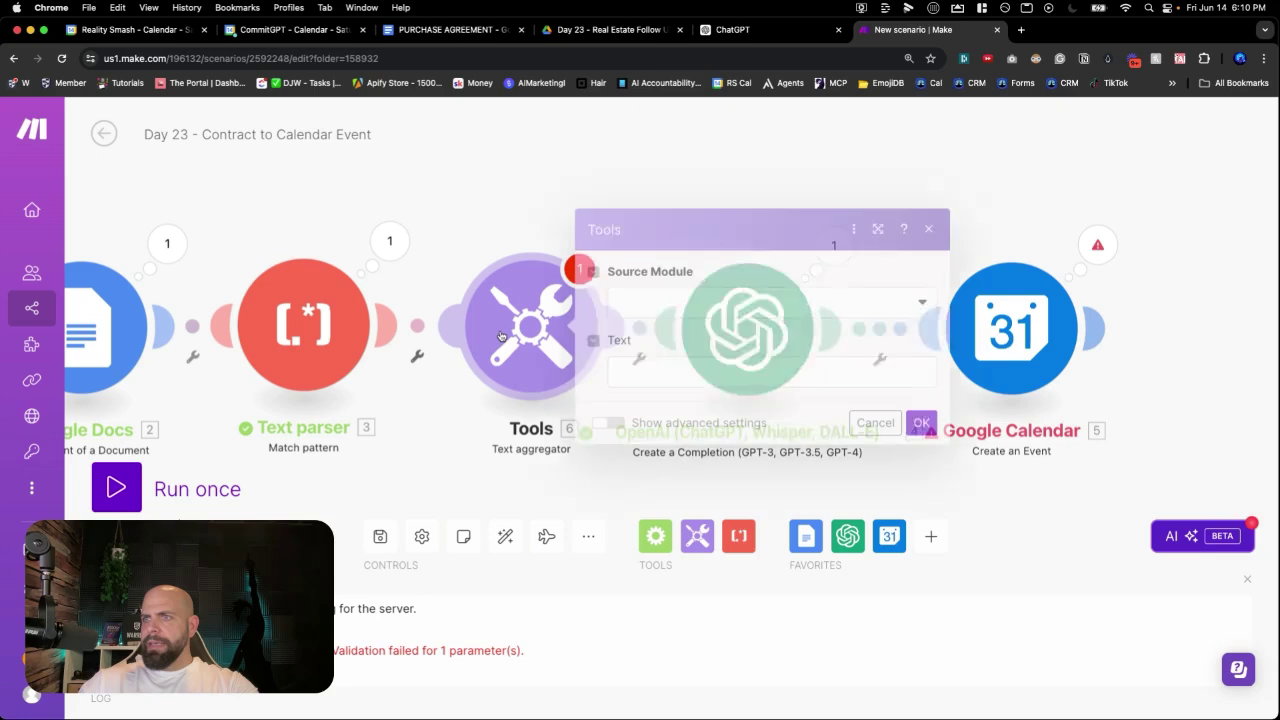
Step: Set the Text aggregator's source to Text parser - Match pattern [3] and map i followed by $1 as its text
{"action": "left_click", "coordinate": [659, 309]}
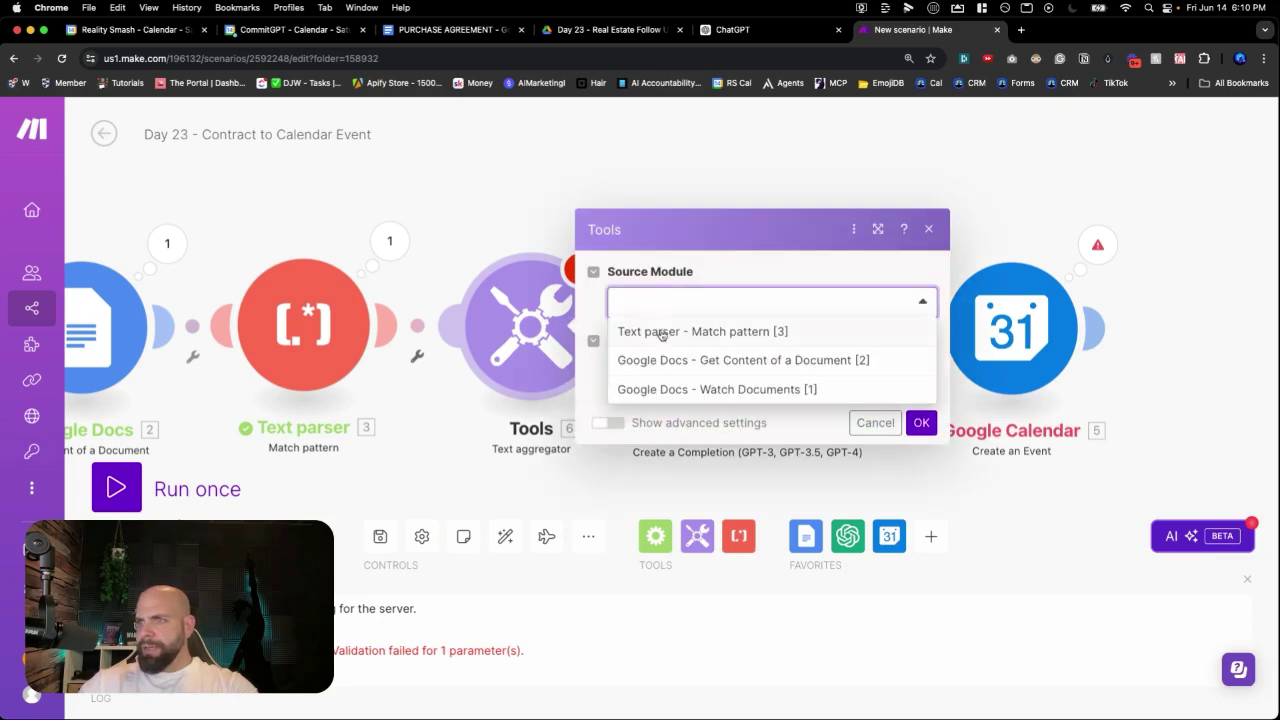
{"action": "left_click", "coordinate": [661, 333]}
{"action": "left_click", "coordinate": [657, 362]}
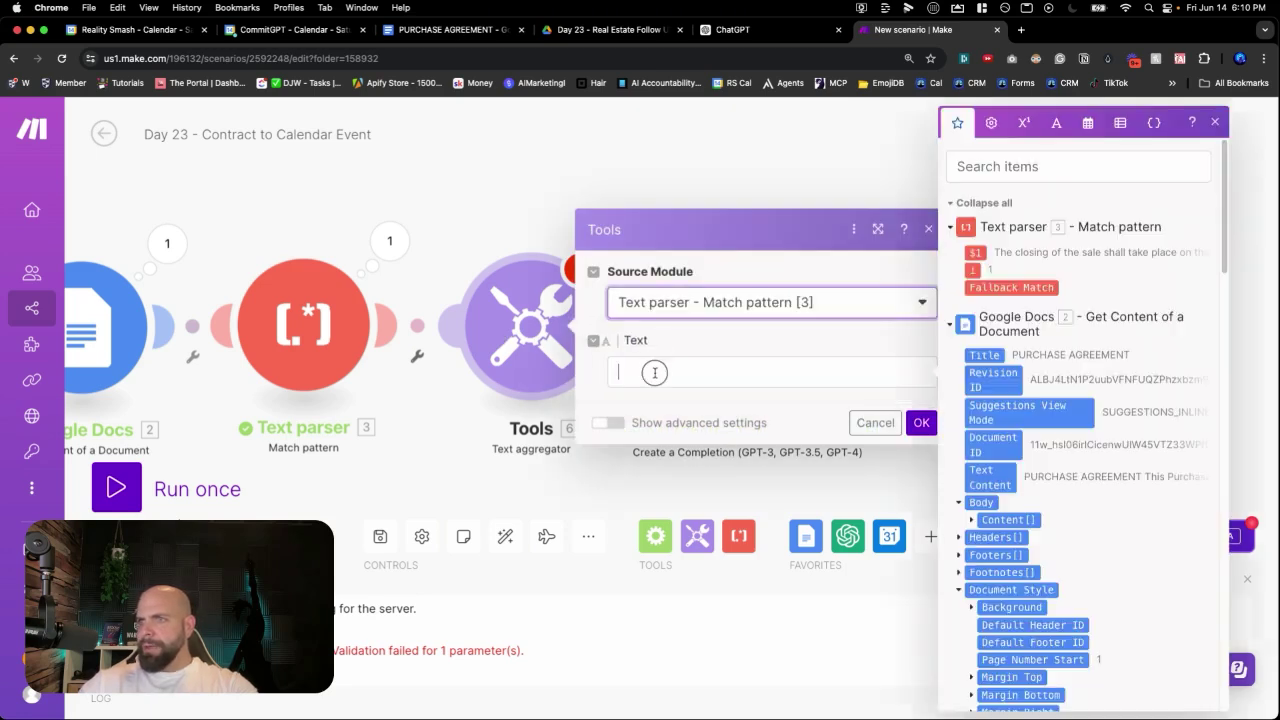
{"action": "left_click", "coordinate": [972, 252]}
{"action": "left_click", "coordinate": [971, 269]}
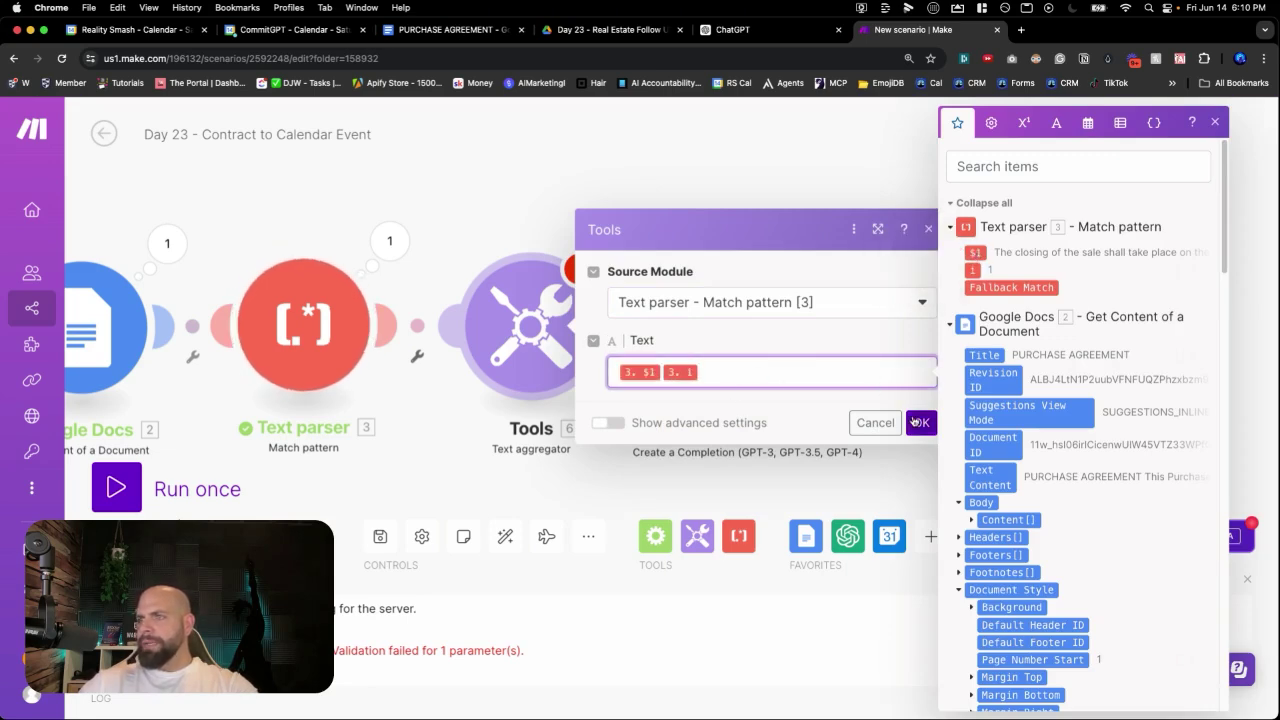
{"action": "left_click", "coordinate": [705, 369]}
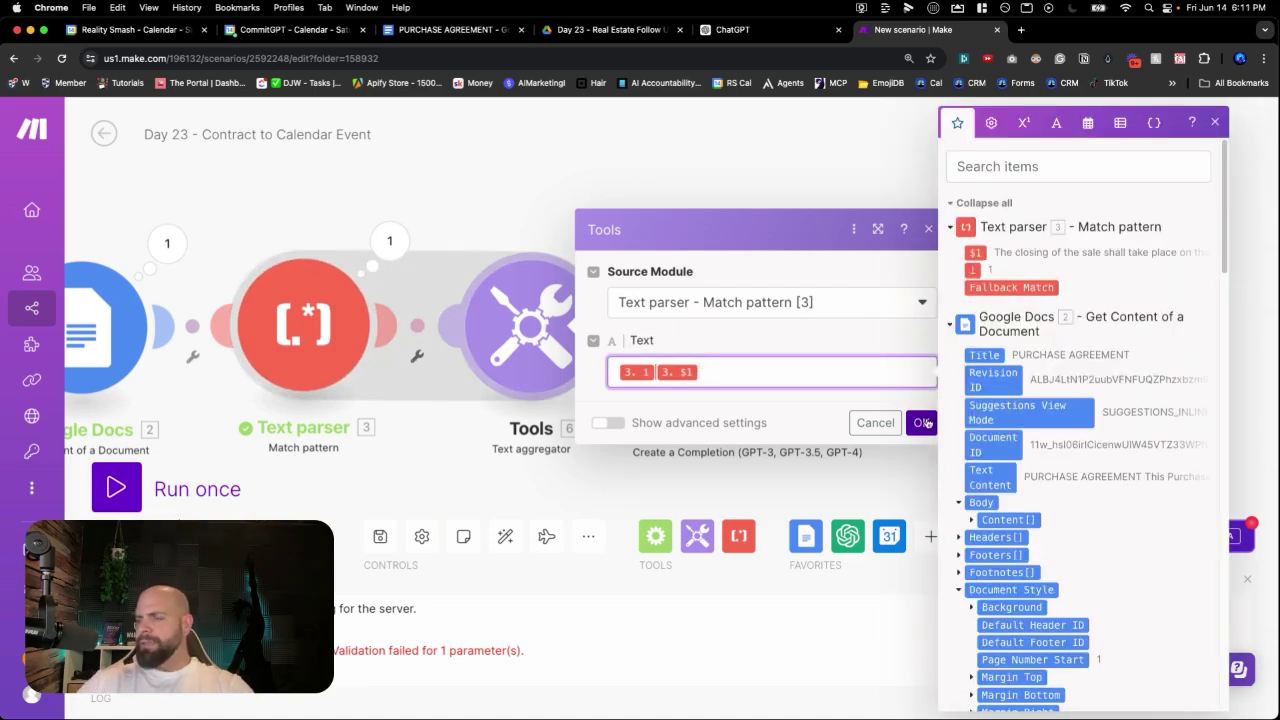
{"action": "left_click", "coordinate": [922, 423]}
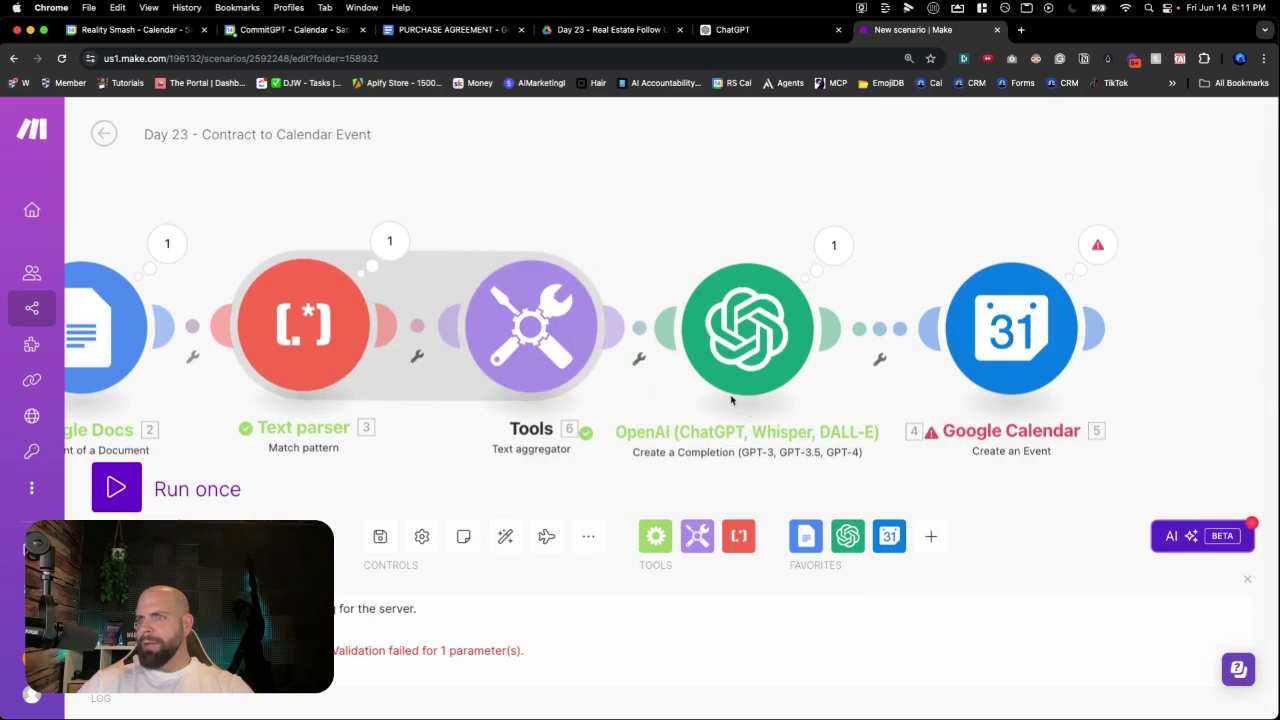
Step: Replace the Message 8 content in the OpenAI module with the Text aggregator's text output
{"action": "left_click", "coordinate": [773, 338]}
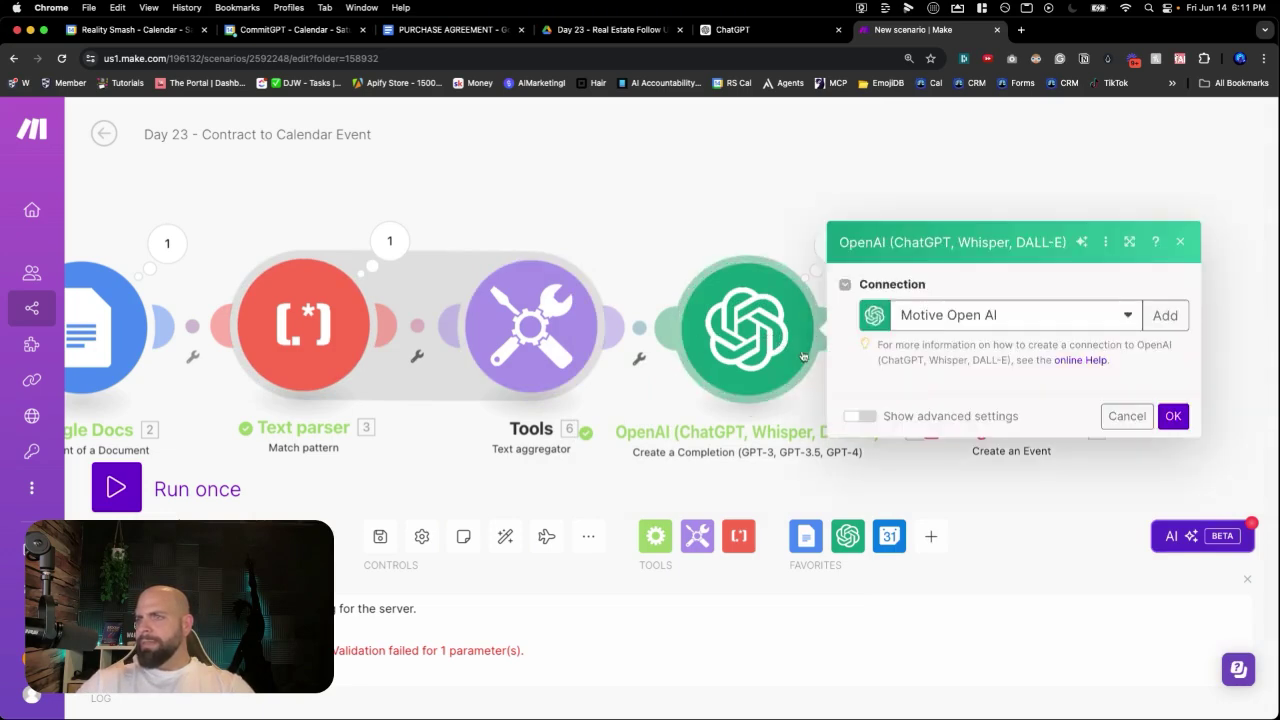
{"action": "scroll", "coordinate": [906, 380], "scroll_direction": "down", "scroll_amount": 15}
{"action": "left_click", "coordinate": [960, 358]}
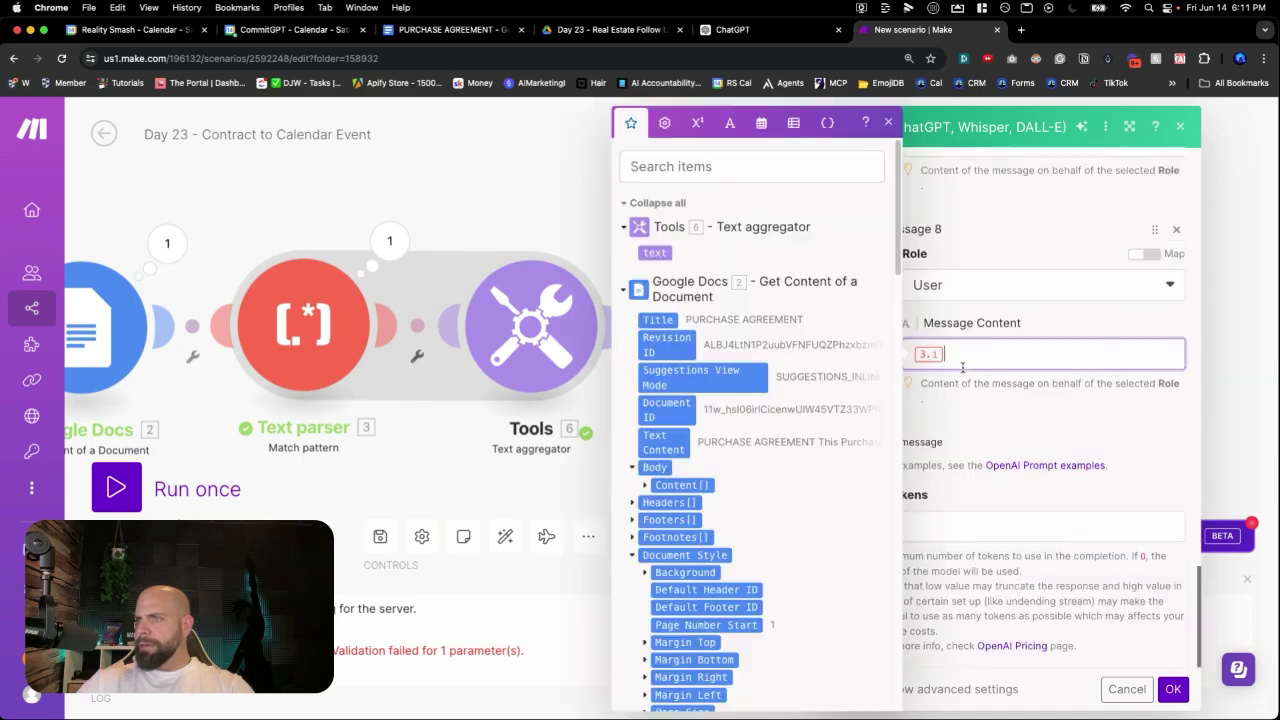
{"action": "key", "text": "BackSpace"}
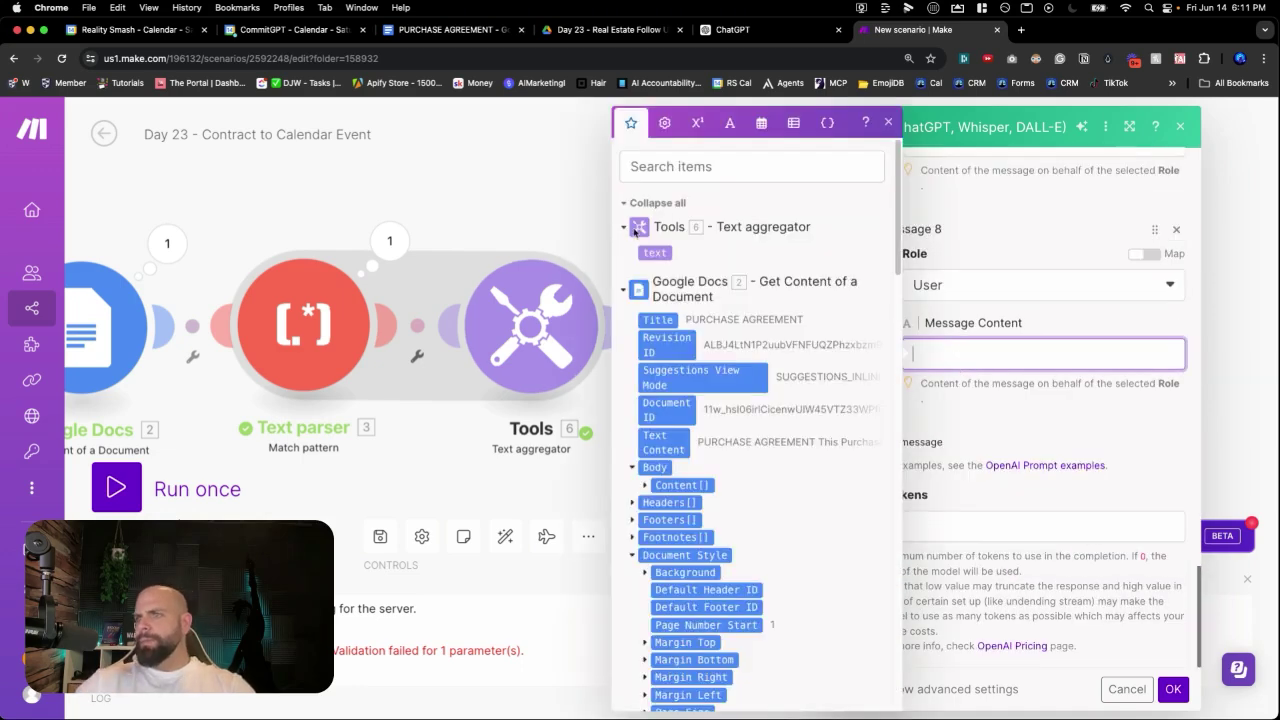
{"action": "left_click", "coordinate": [654, 252]}
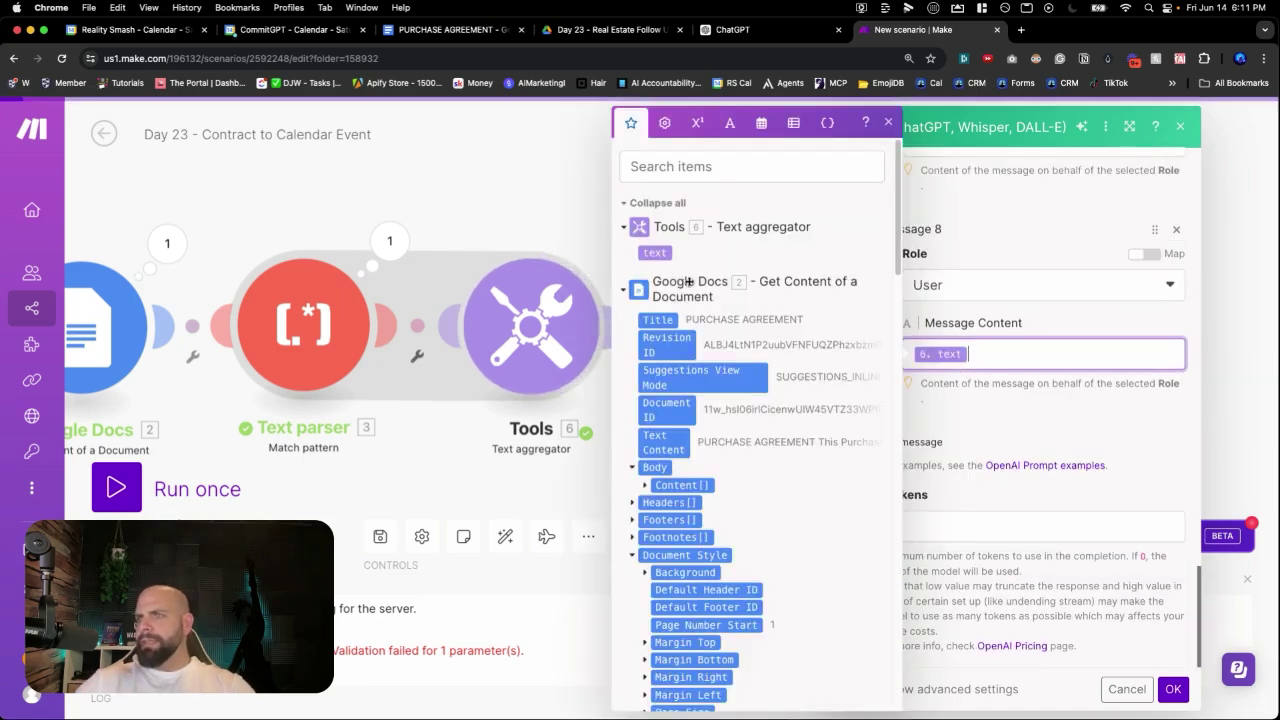
{"action": "left_click", "coordinate": [1170, 694]}
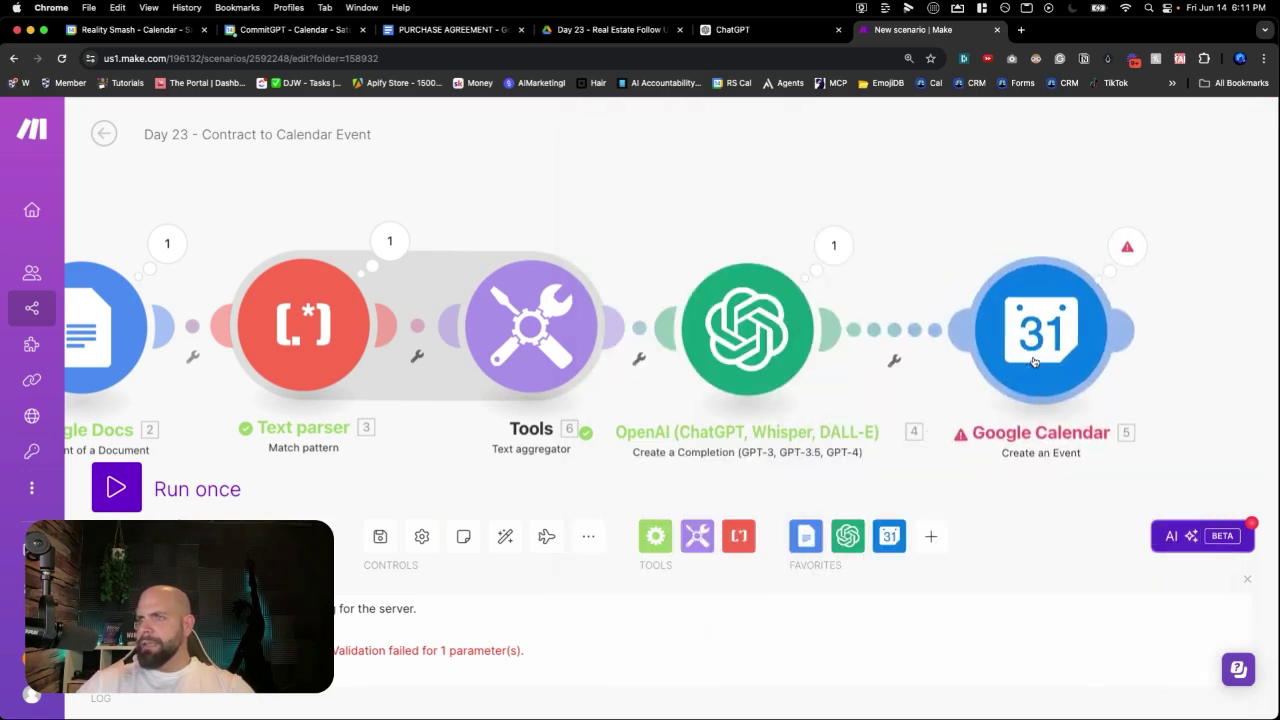
Step: Auto-align the scenario's modules and review the Google Calendar event's date and description settings
{"action": "scroll", "coordinate": [846, 343], "scroll_direction": "left", "scroll_amount": 2}
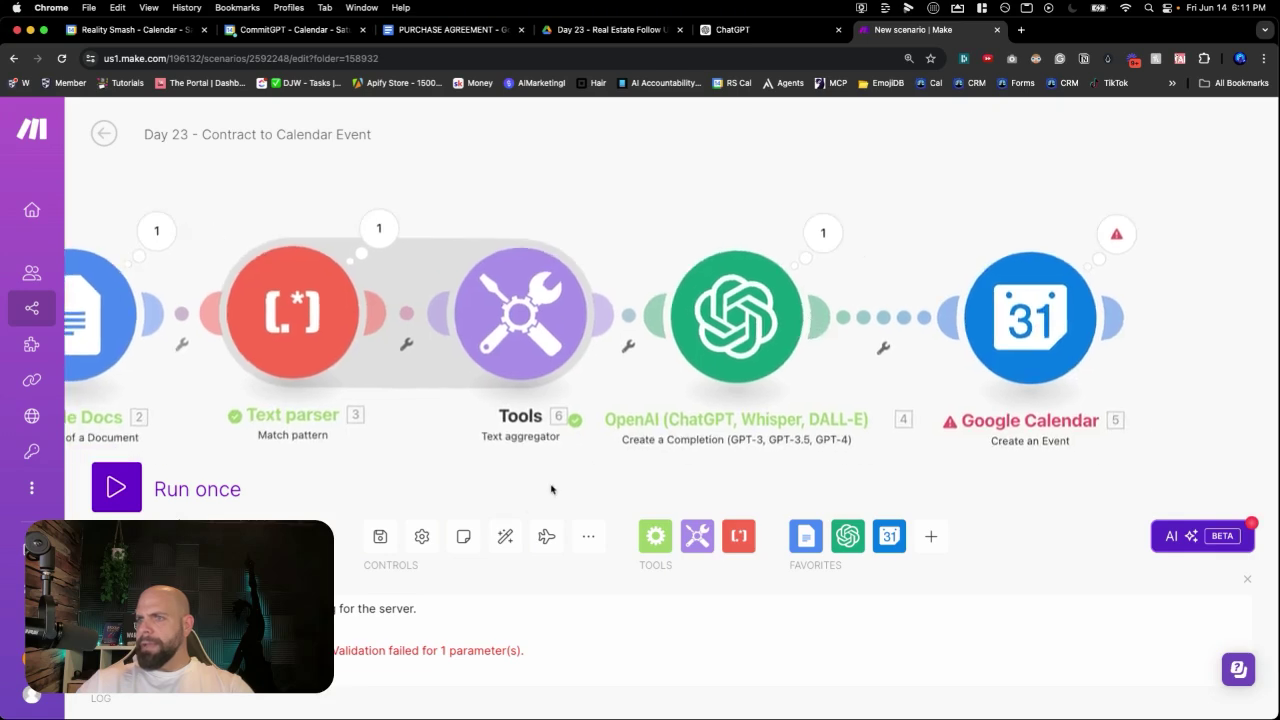
{"action": "left_click", "coordinate": [505, 536]}
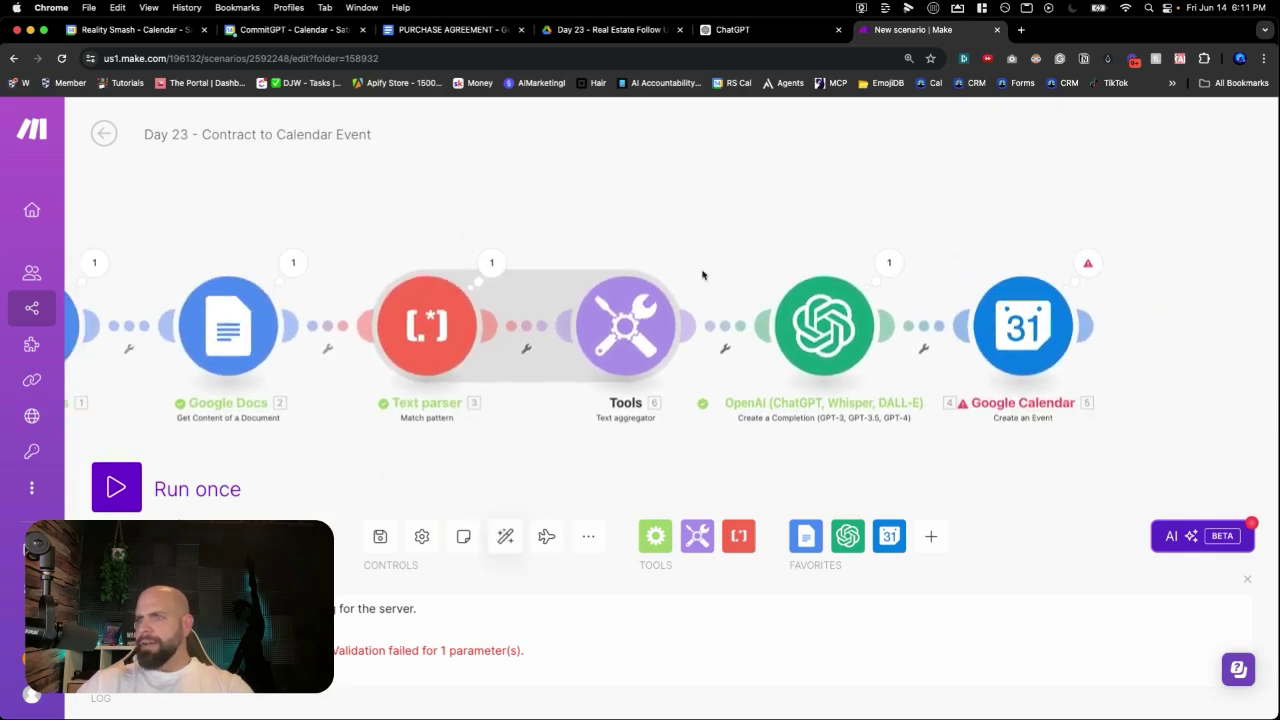
{"action": "left_click", "coordinate": [1022, 325]}
{"action": "scroll", "coordinate": [928, 601], "scroll_direction": "down", "scroll_amount": 3}
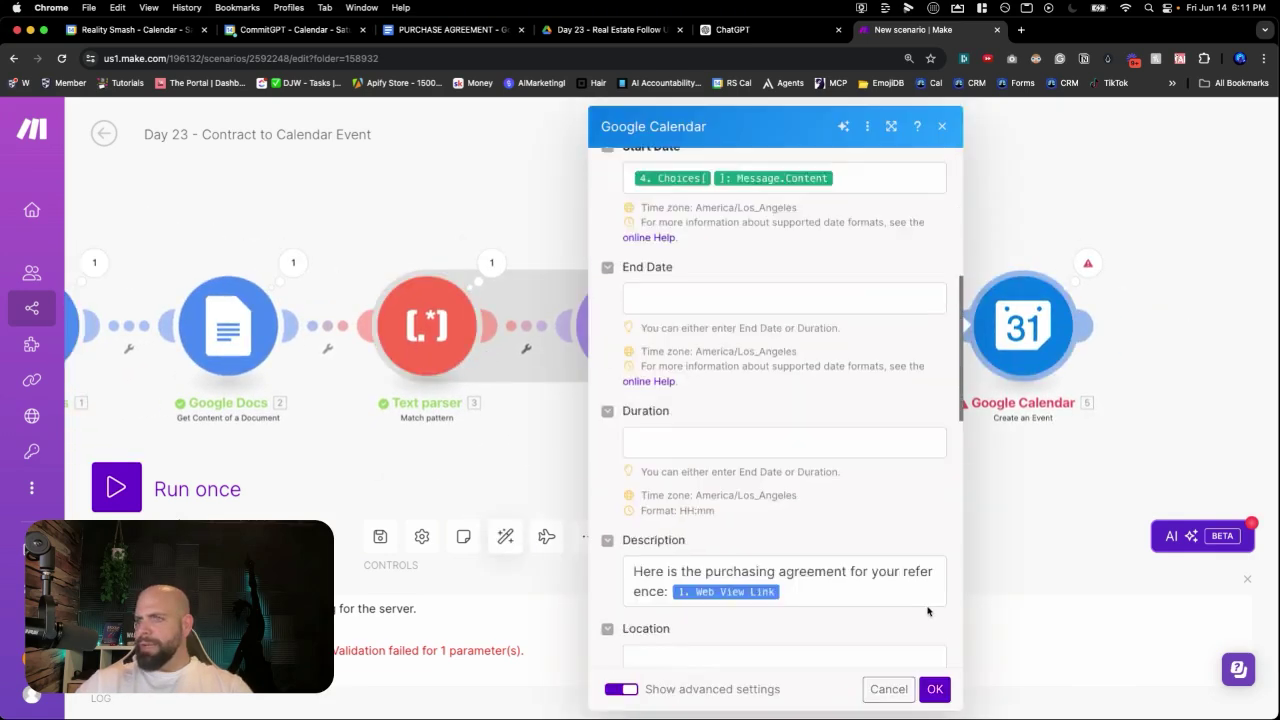
{"action": "left_click", "coordinate": [935, 689]}
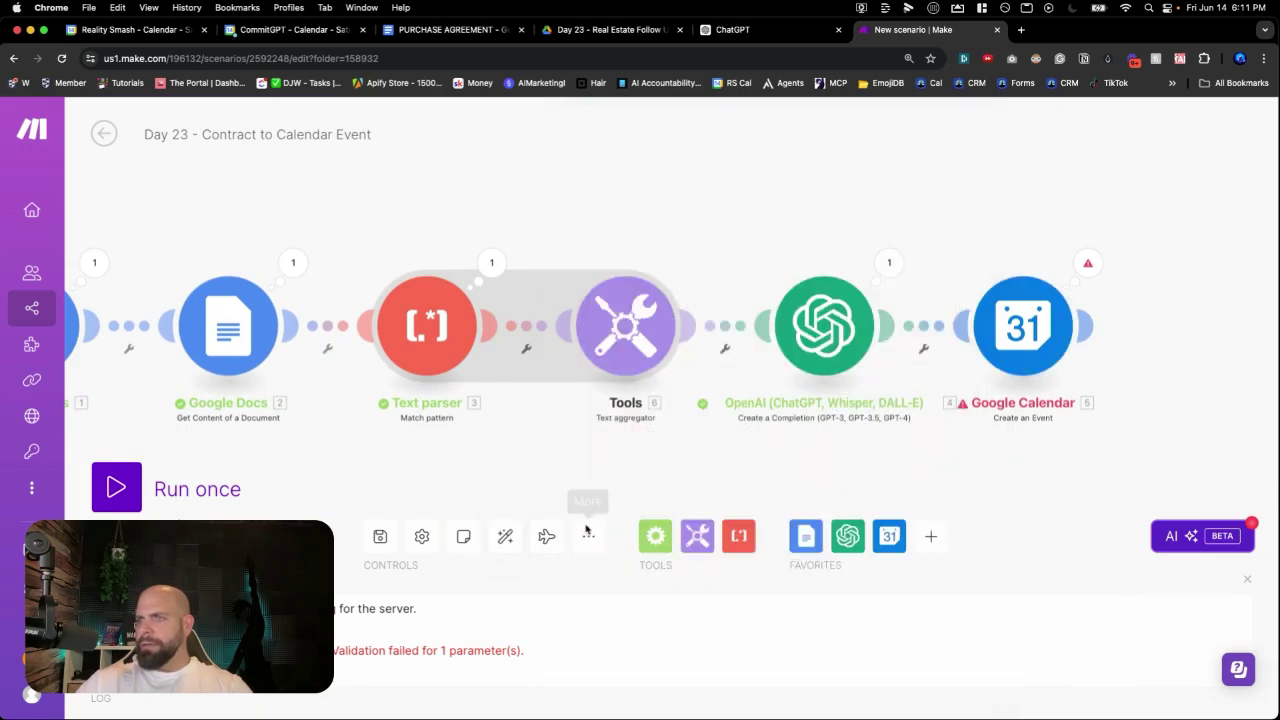
Step: Save the scenario and run it once, with the Watch Documents trigger starting from a manually chosen document
{"action": "left_click", "coordinate": [380, 537]}
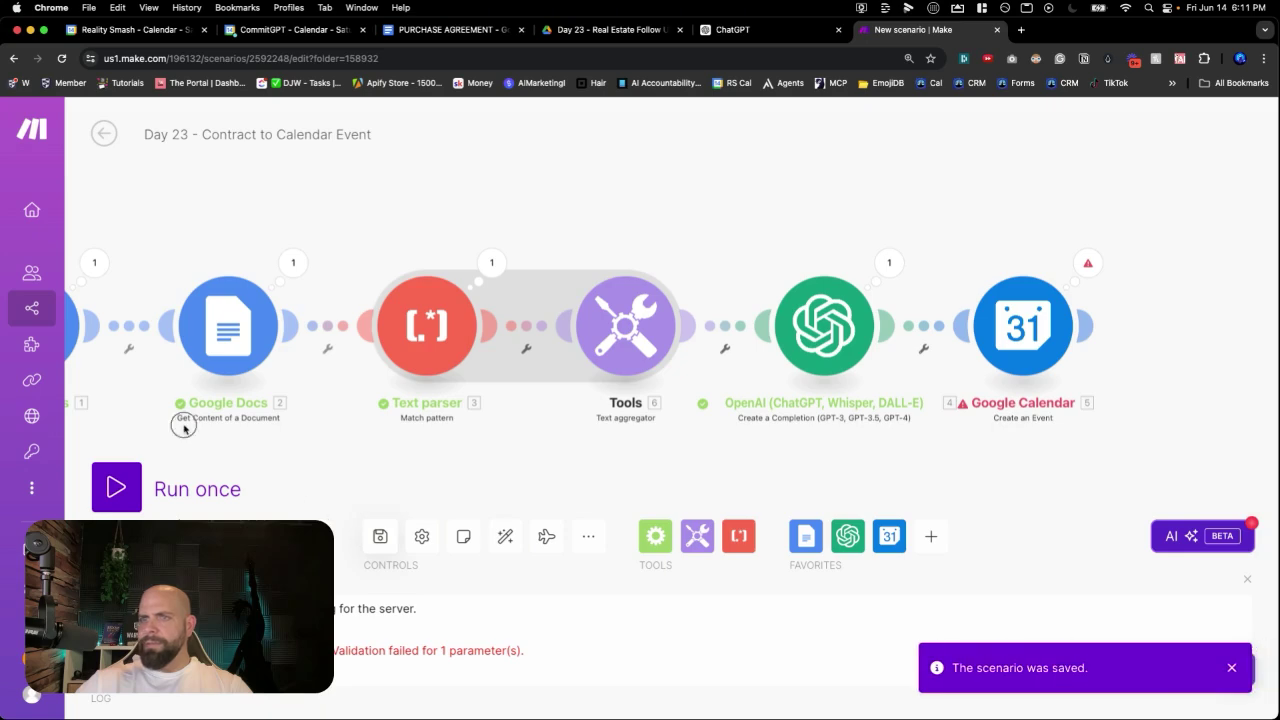
{"action": "right_click", "coordinate": [150, 340]}
{"action": "left_click", "coordinate": [215, 400]}
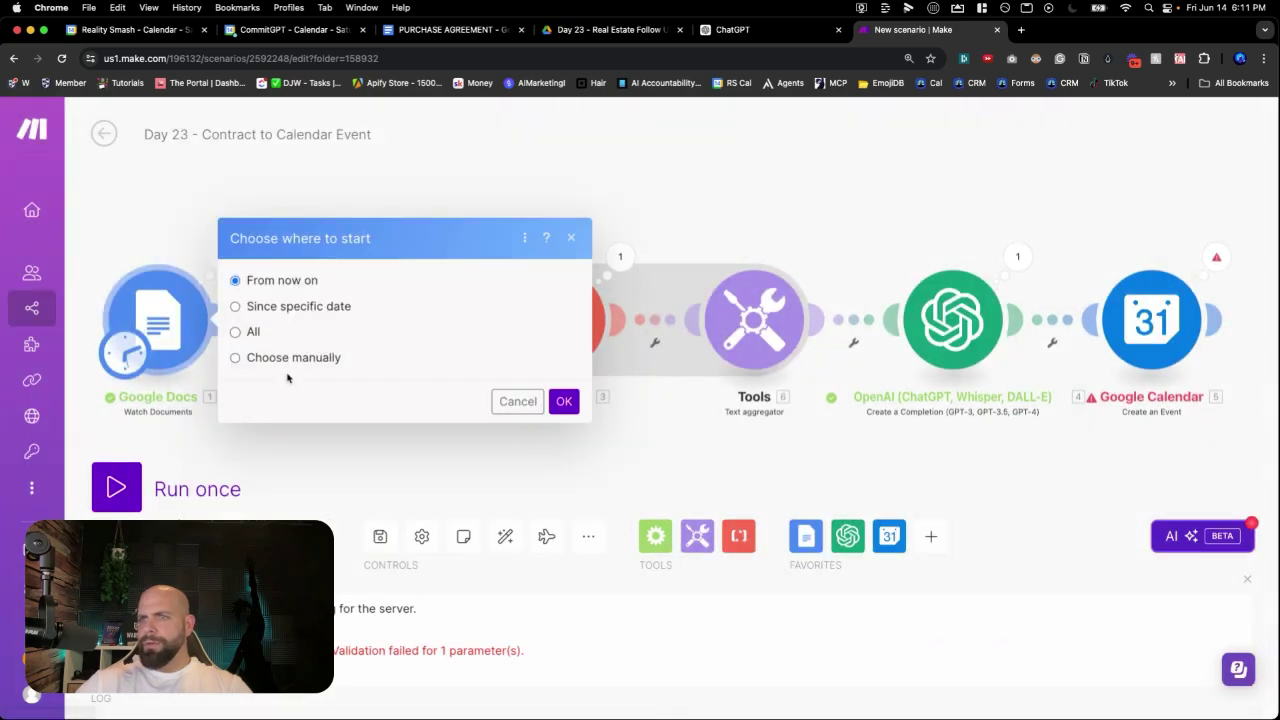
{"action": "left_click", "coordinate": [290, 357]}
{"action": "left_click", "coordinate": [565, 432]}
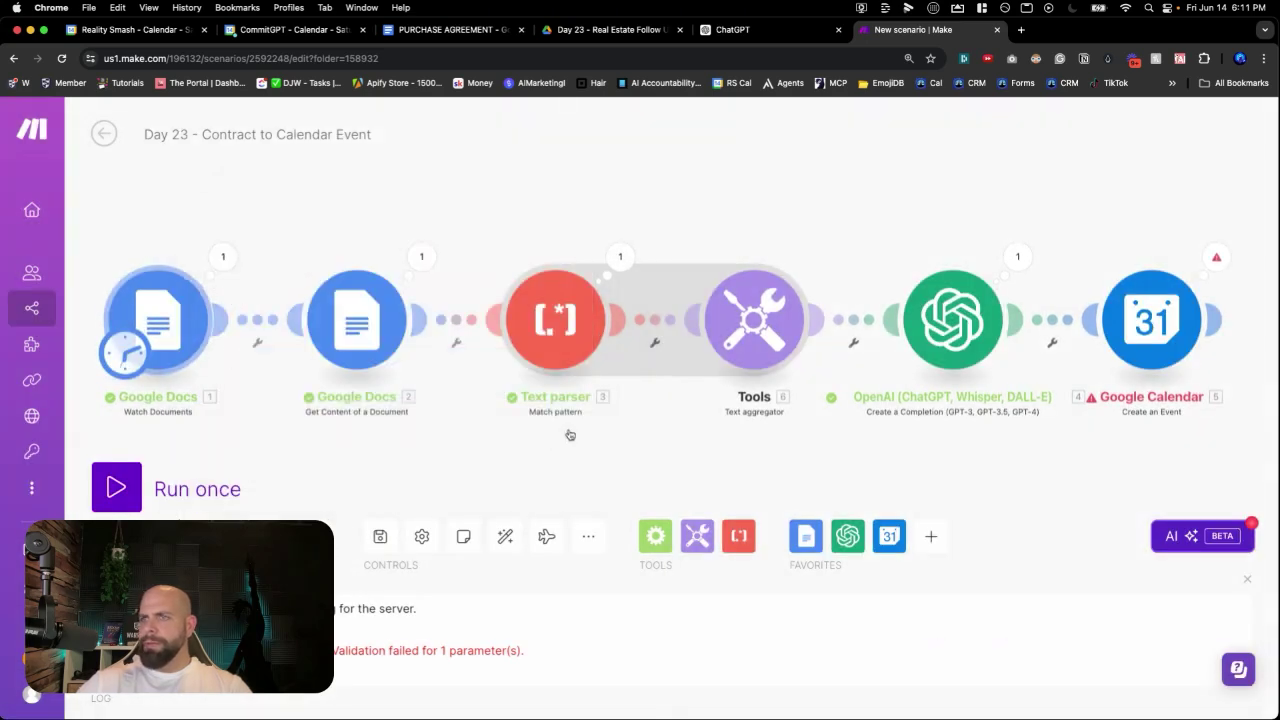
{"action": "left_click", "coordinate": [116, 488]}
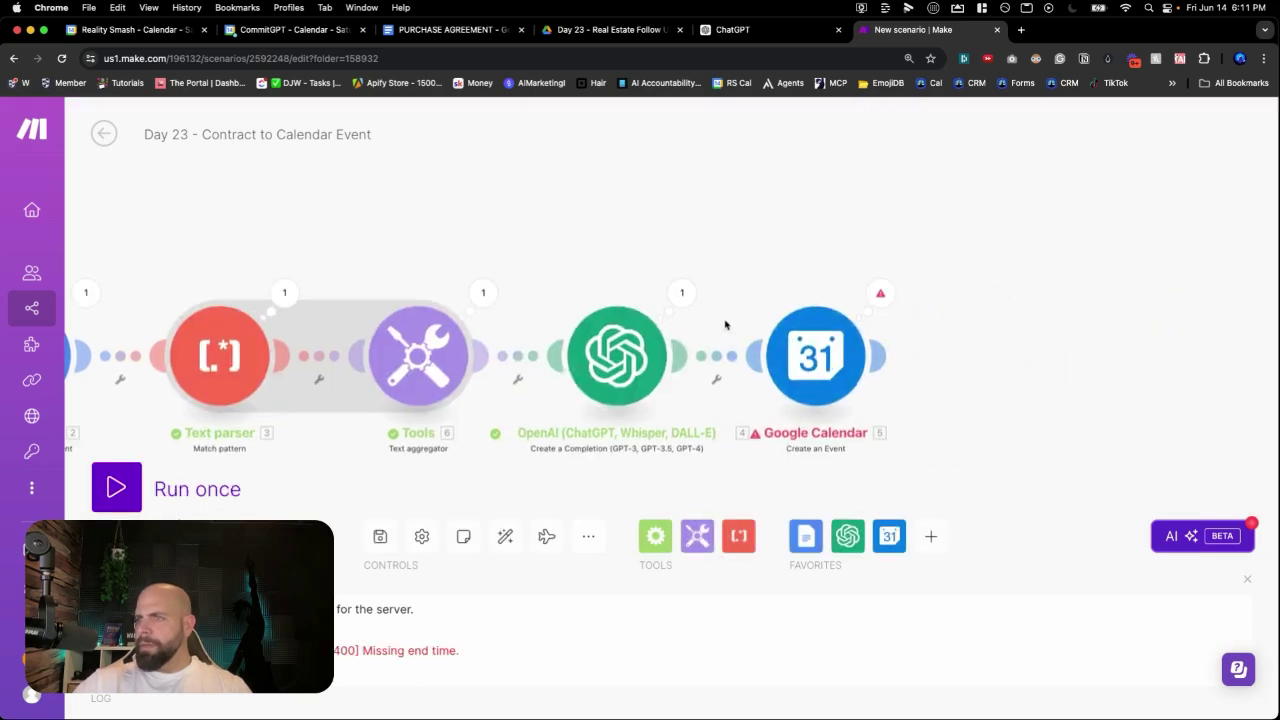
Step: Inspect the Google Calendar module's run error and the message content inside the OpenAI module's output choices
{"action": "left_click", "coordinate": [876, 310]}
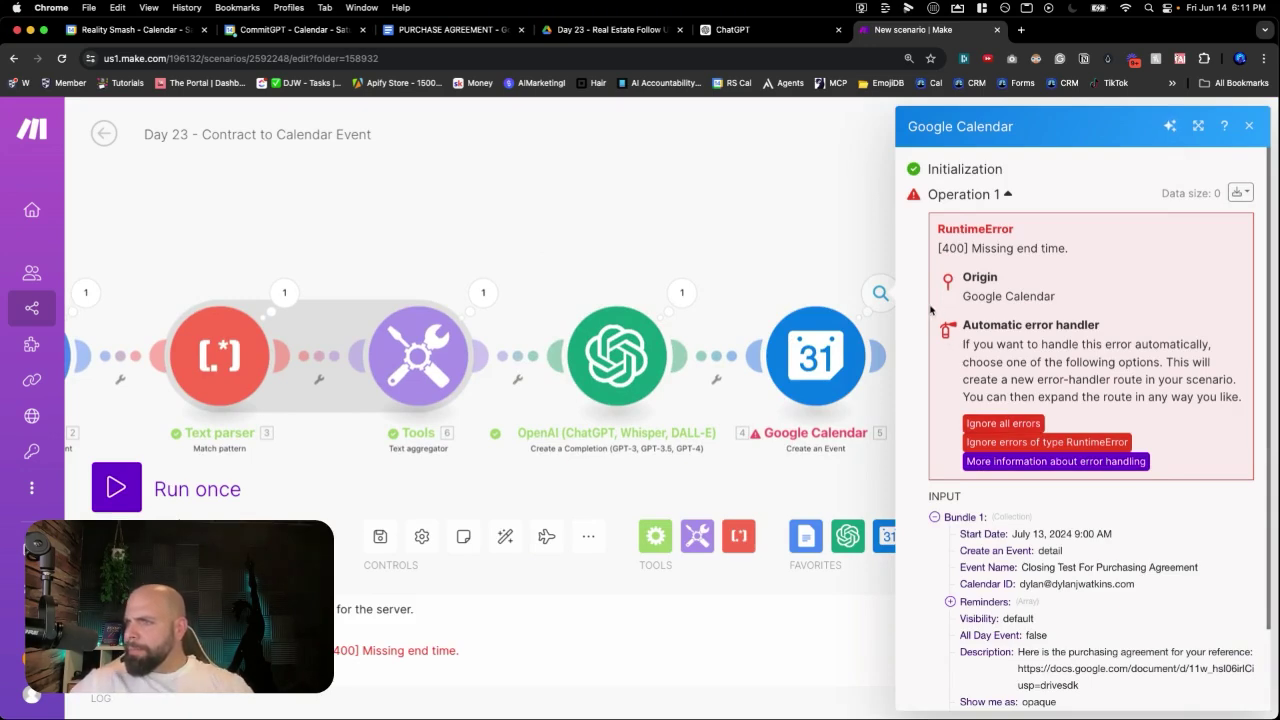
{"action": "left_click", "coordinate": [682, 292]}
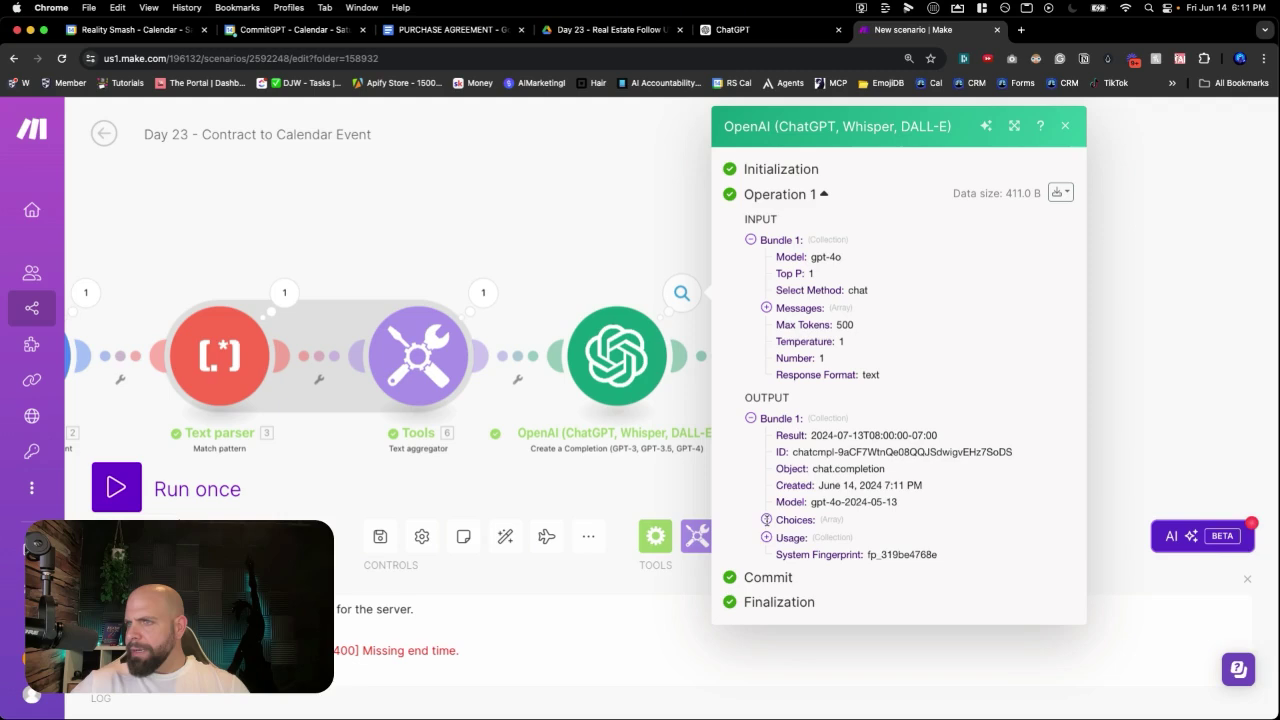
{"action": "left_click", "coordinate": [766, 520]}
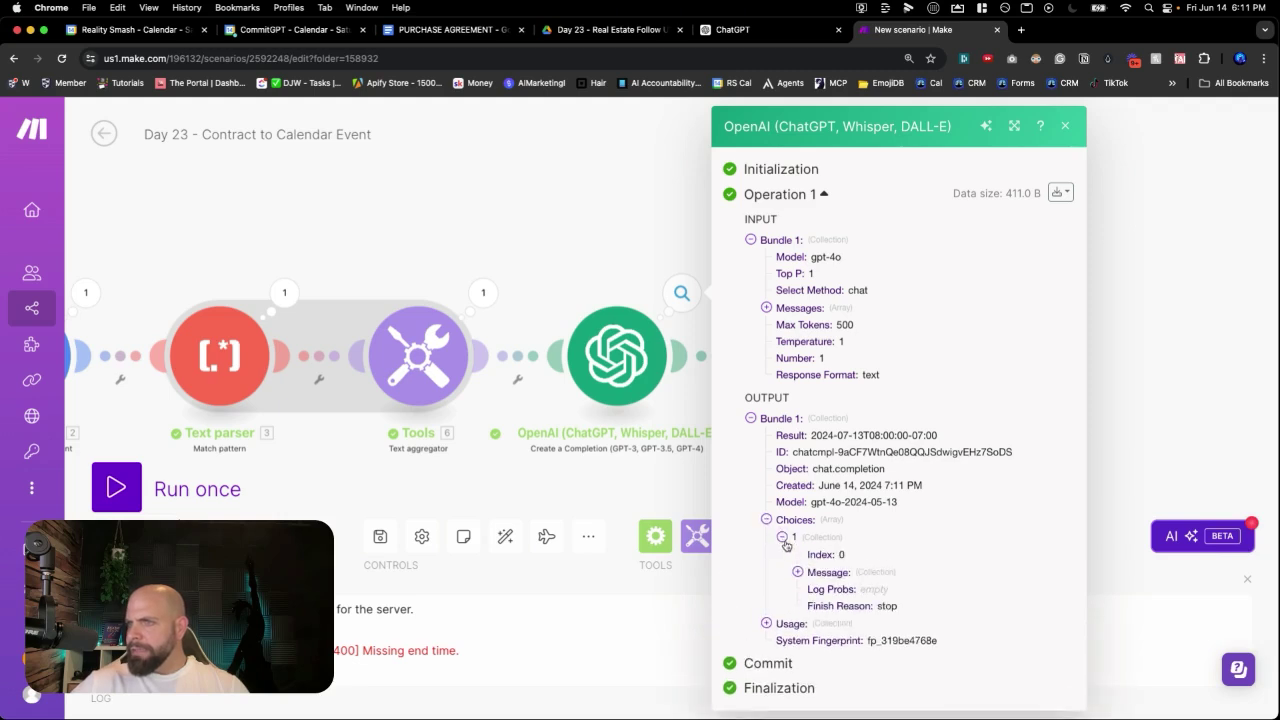
{"action": "left_click", "coordinate": [797, 571]}
{"action": "left_click_drag", "start_coordinate": [866, 606], "coordinate": [996, 610]}
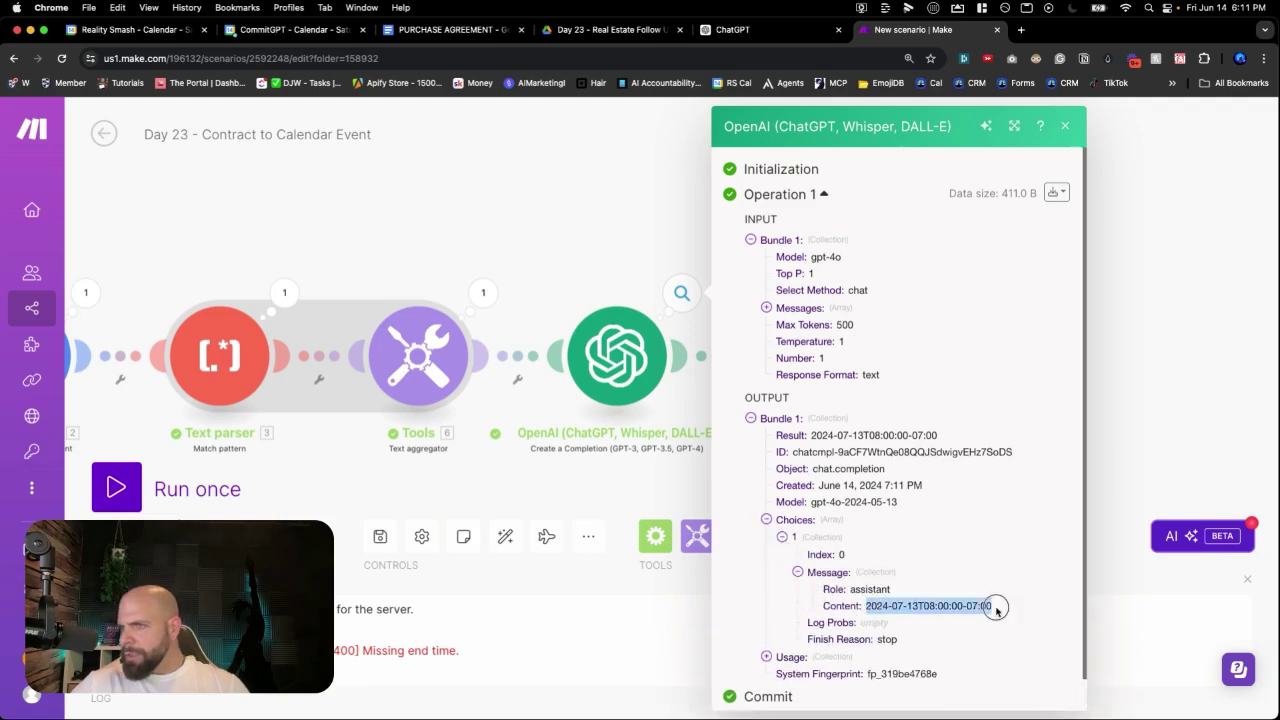
{"action": "left_click", "coordinate": [580, 246]}
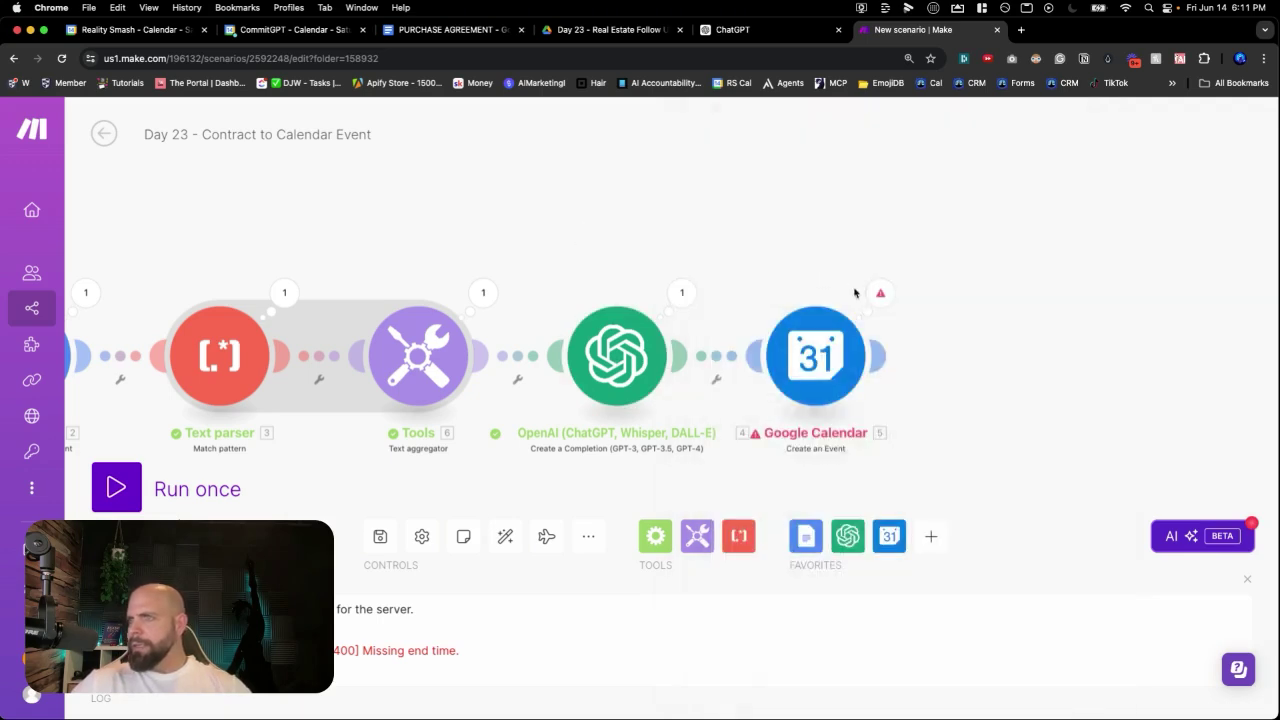
{"action": "left_click", "coordinate": [878, 295]}
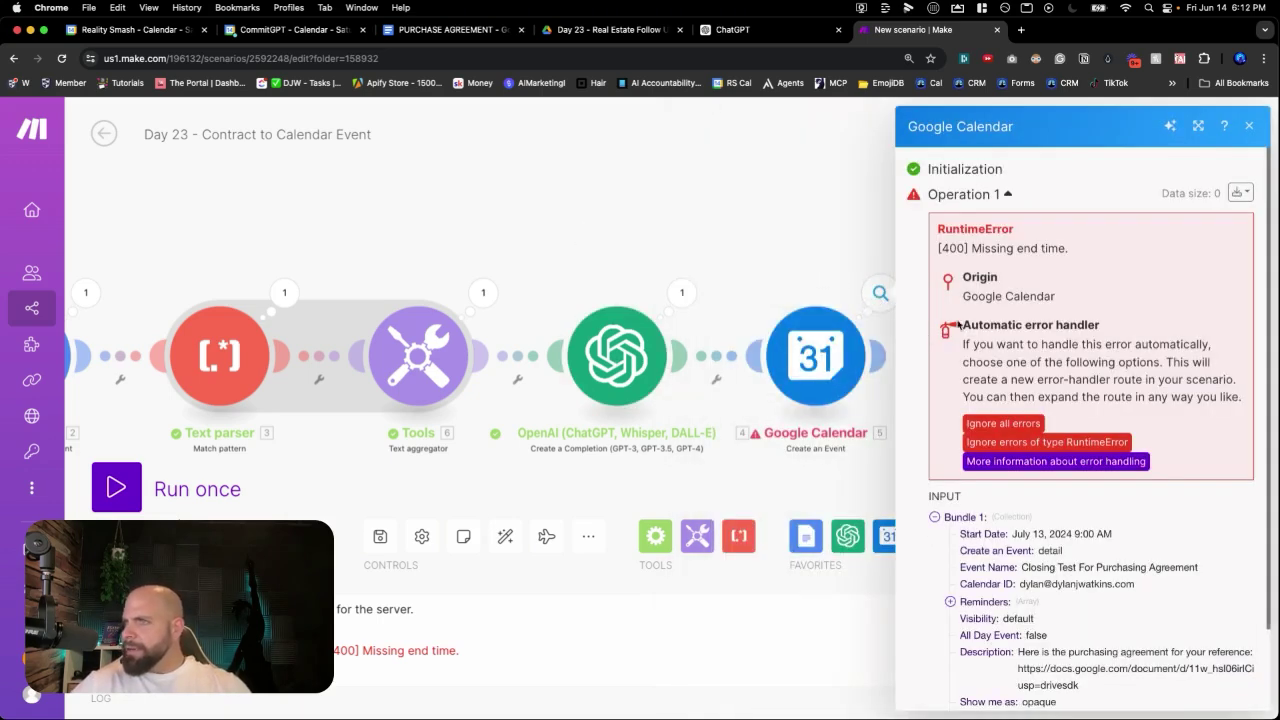
Step: Map the Google Calendar event's End Date to the OpenAI module's Choices[]: Message.Content value
{"action": "left_click", "coordinate": [809, 371]}
{"action": "scroll", "coordinate": [1000, 425], "scroll_direction": "down", "scroll_amount": 5}
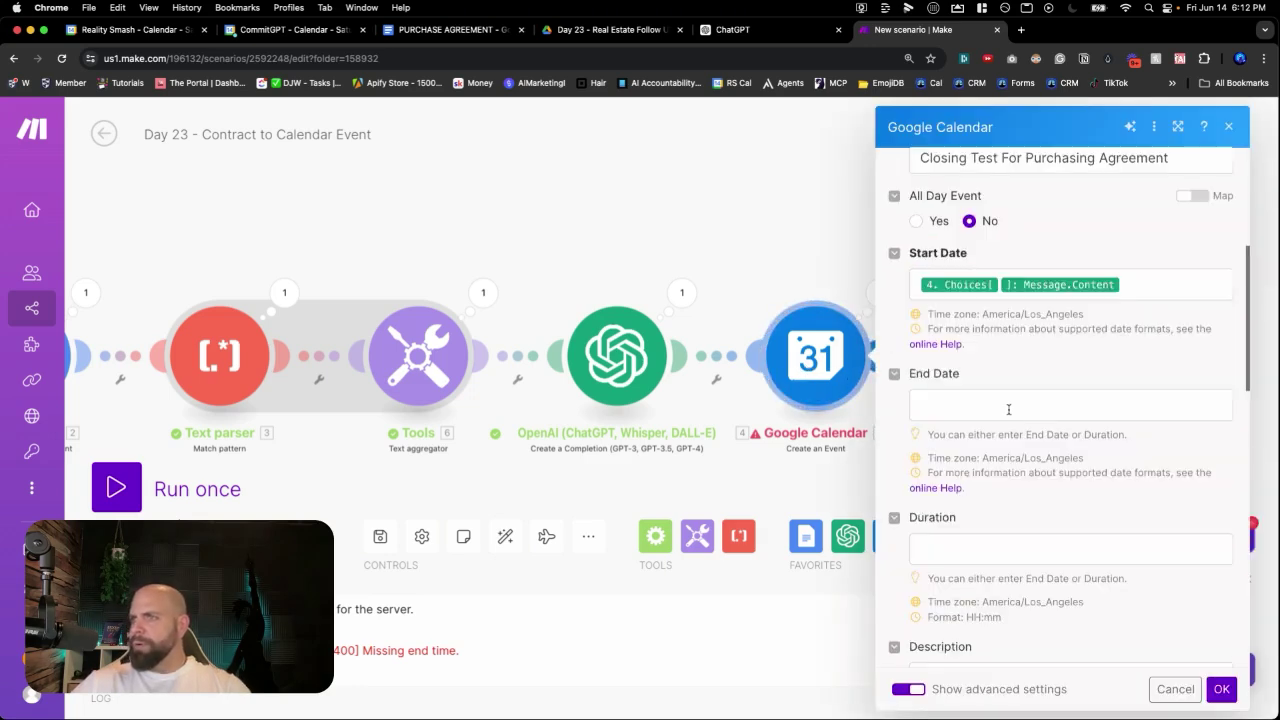
{"action": "left_click", "coordinate": [1008, 405]}
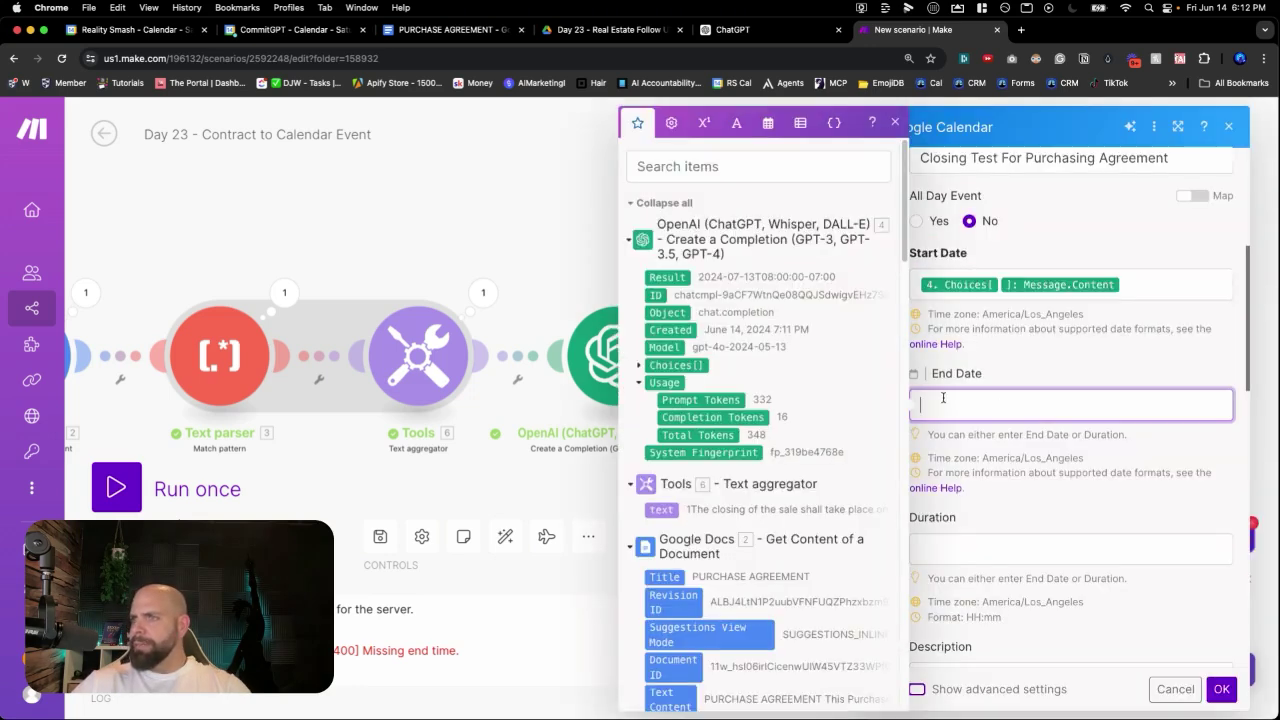
{"action": "left_click", "coordinate": [641, 366]}
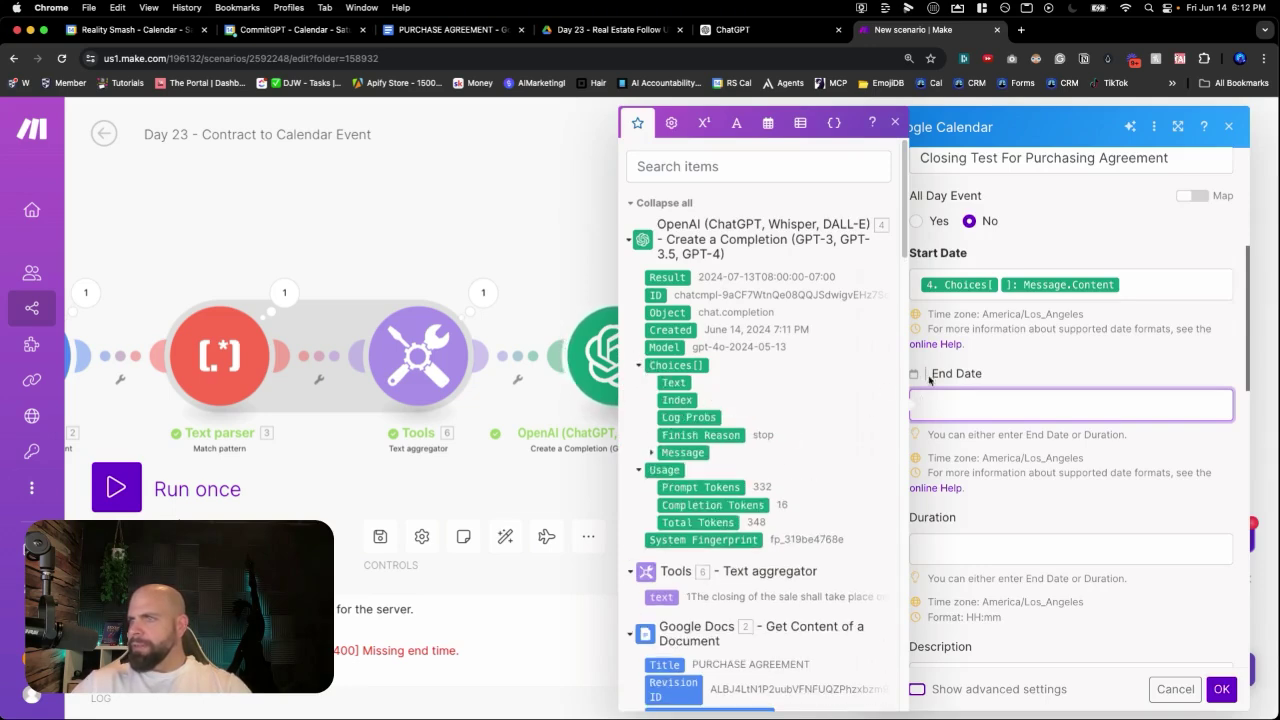
{"action": "left_click", "coordinate": [651, 455]}
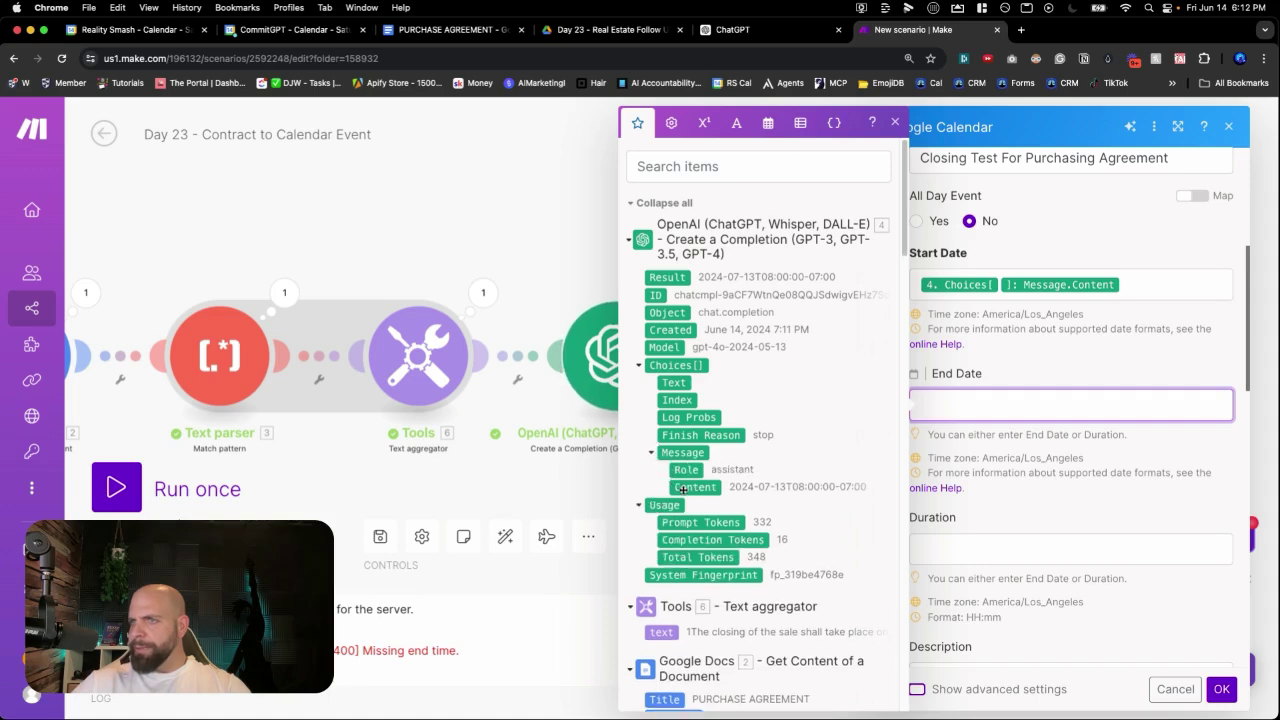
{"action": "left_click", "coordinate": [679, 487]}
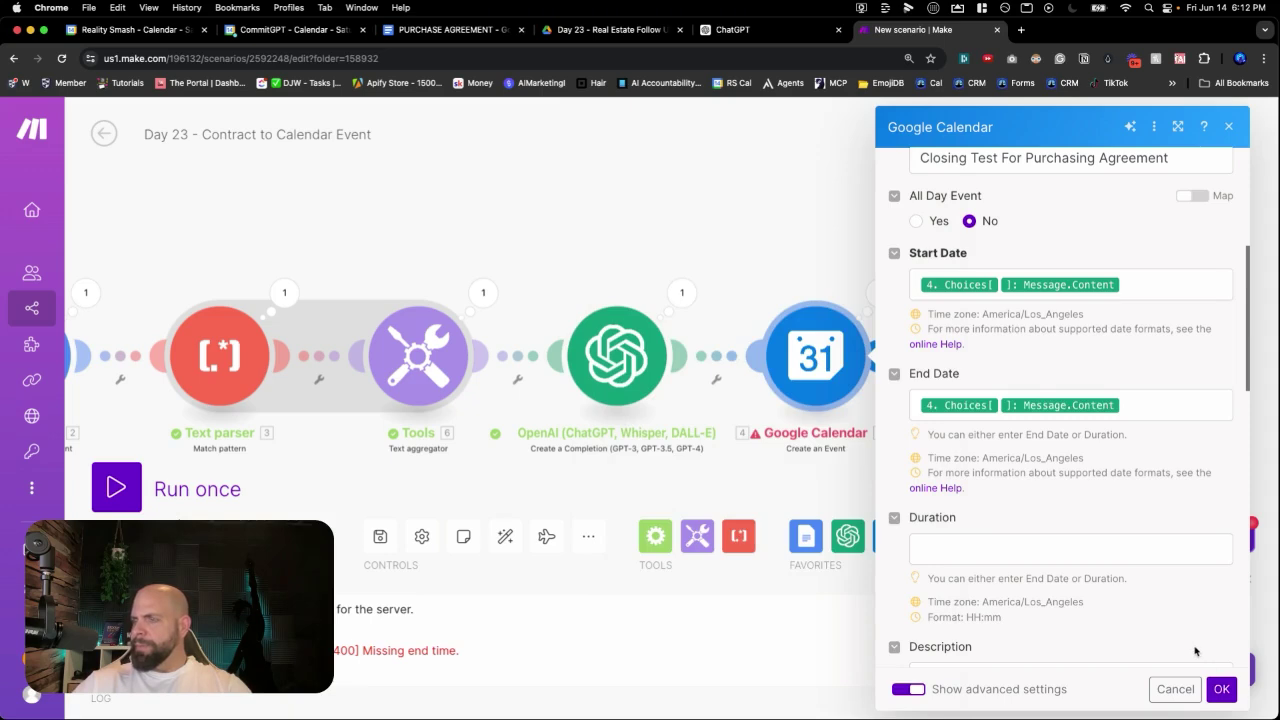
Step: Save the scenario and run it once, with Watch Documents starting from the manually chosen PURCHASE AGREEMENT document
{"action": "left_click", "coordinate": [380, 537]}
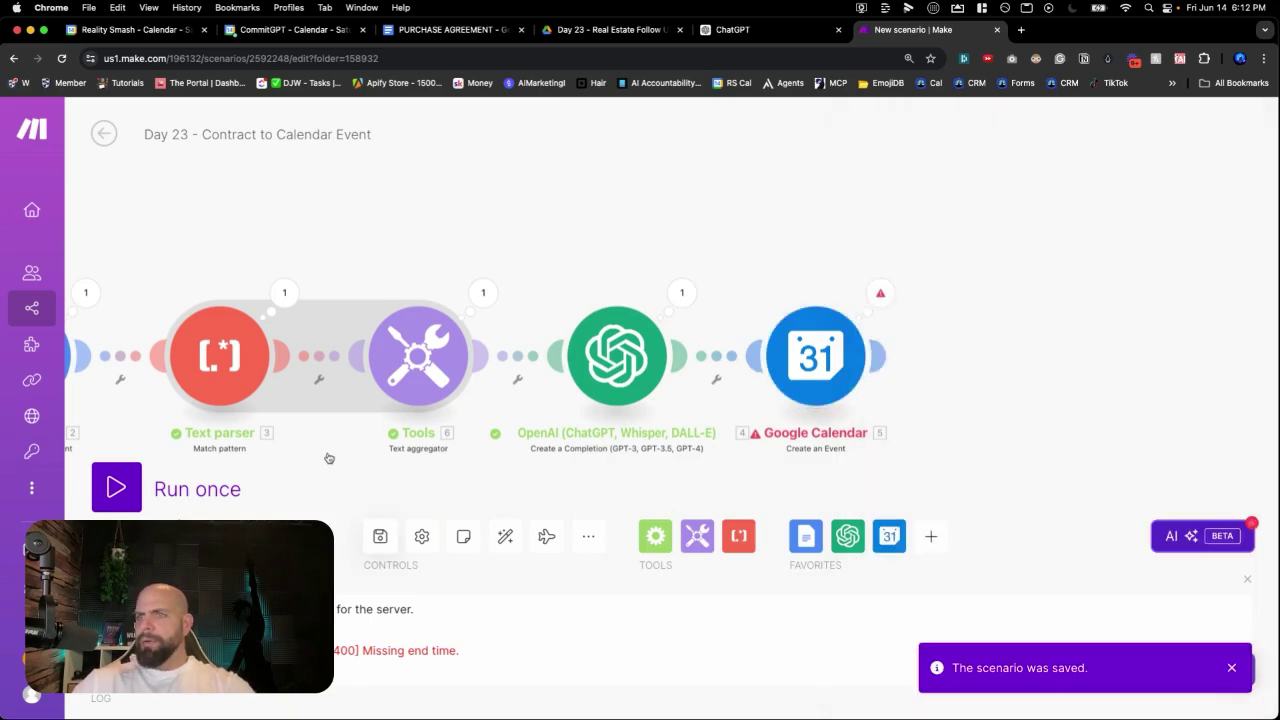
{"action": "scroll", "coordinate": [326, 451], "scroll_direction": "down", "scroll_amount": 2}
{"action": "left_click_drag", "start_coordinate": [326, 451], "coordinate": [652, 378]}
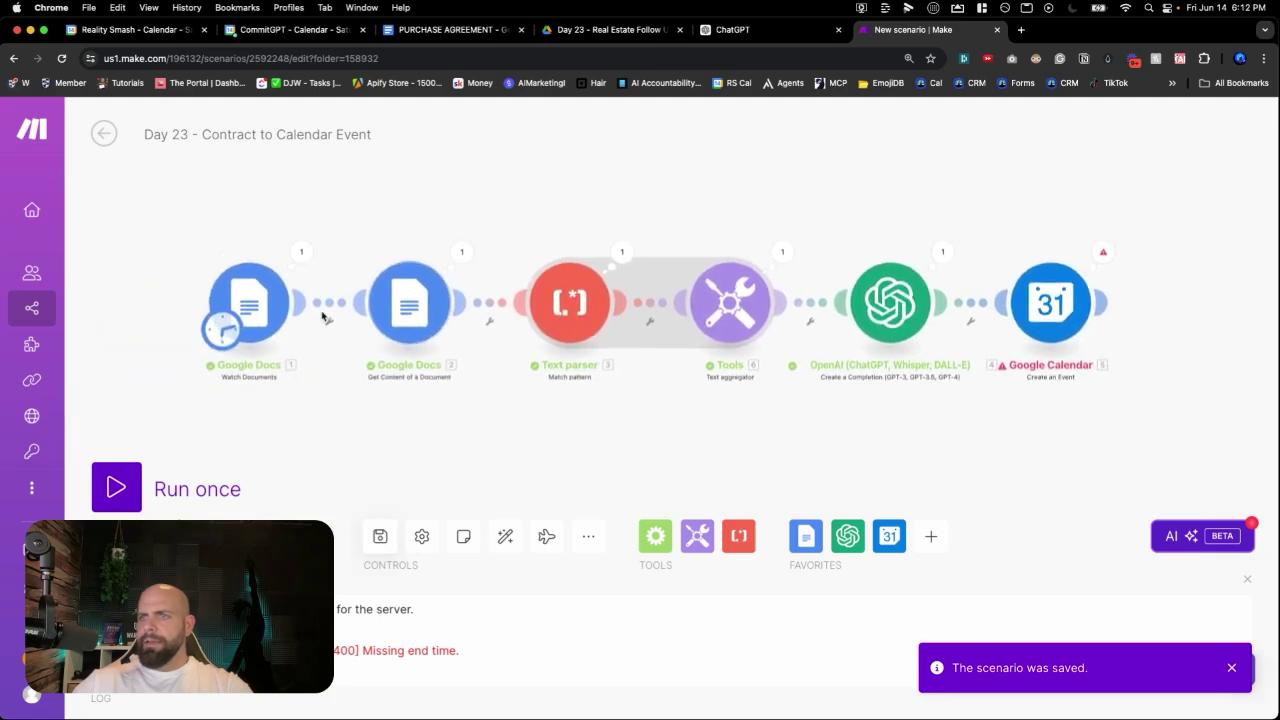
{"action": "right_click", "coordinate": [275, 328]}
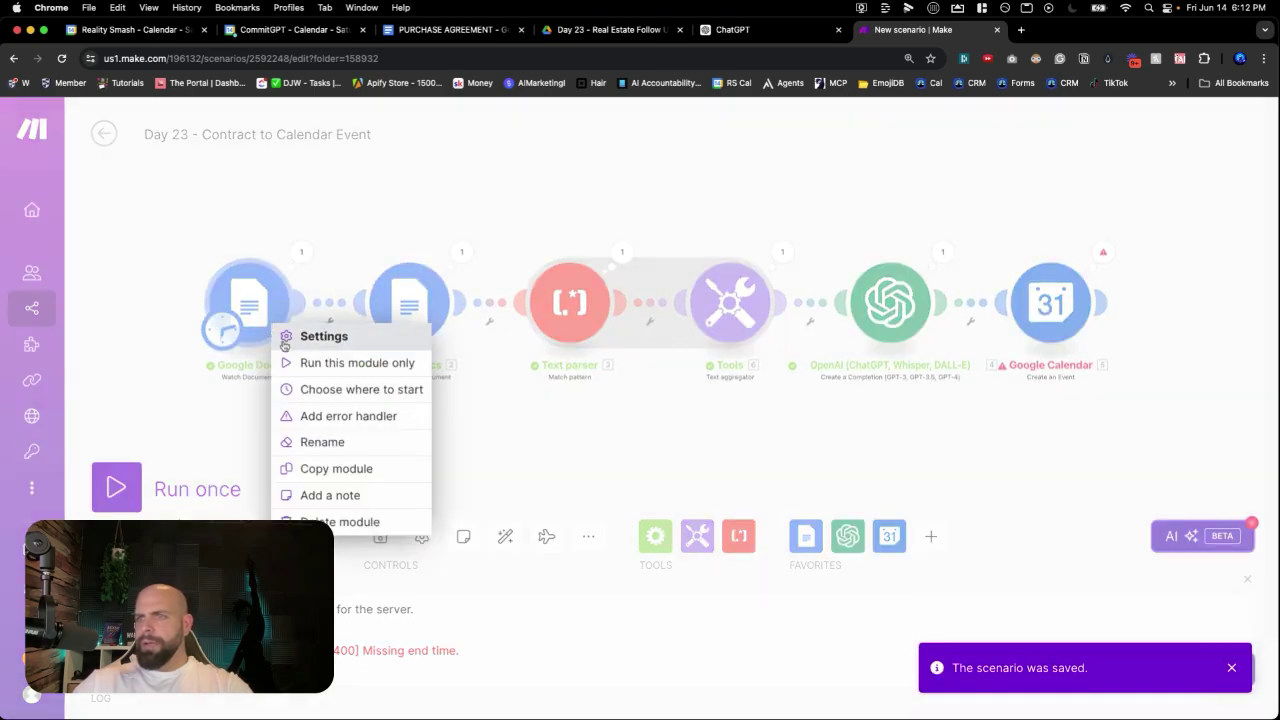
{"action": "left_click", "coordinate": [308, 389]}
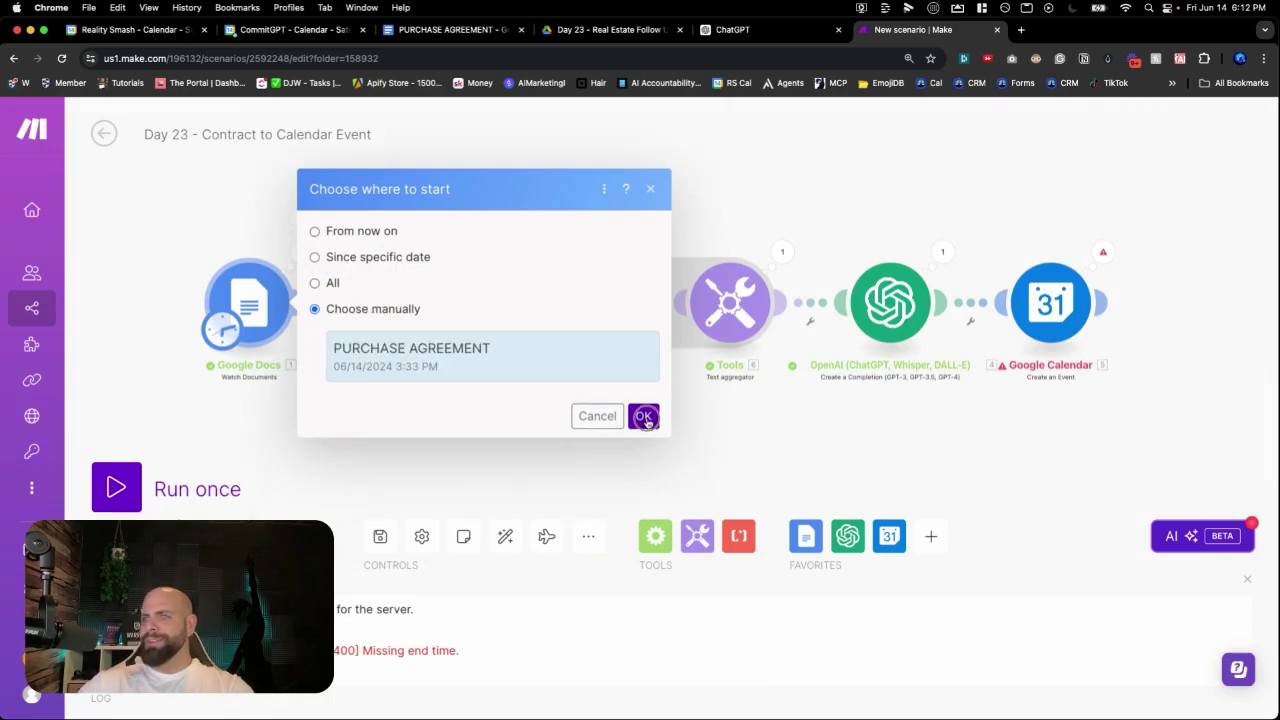
{"action": "left_click", "coordinate": [643, 416]}
{"action": "left_click", "coordinate": [116, 486]}
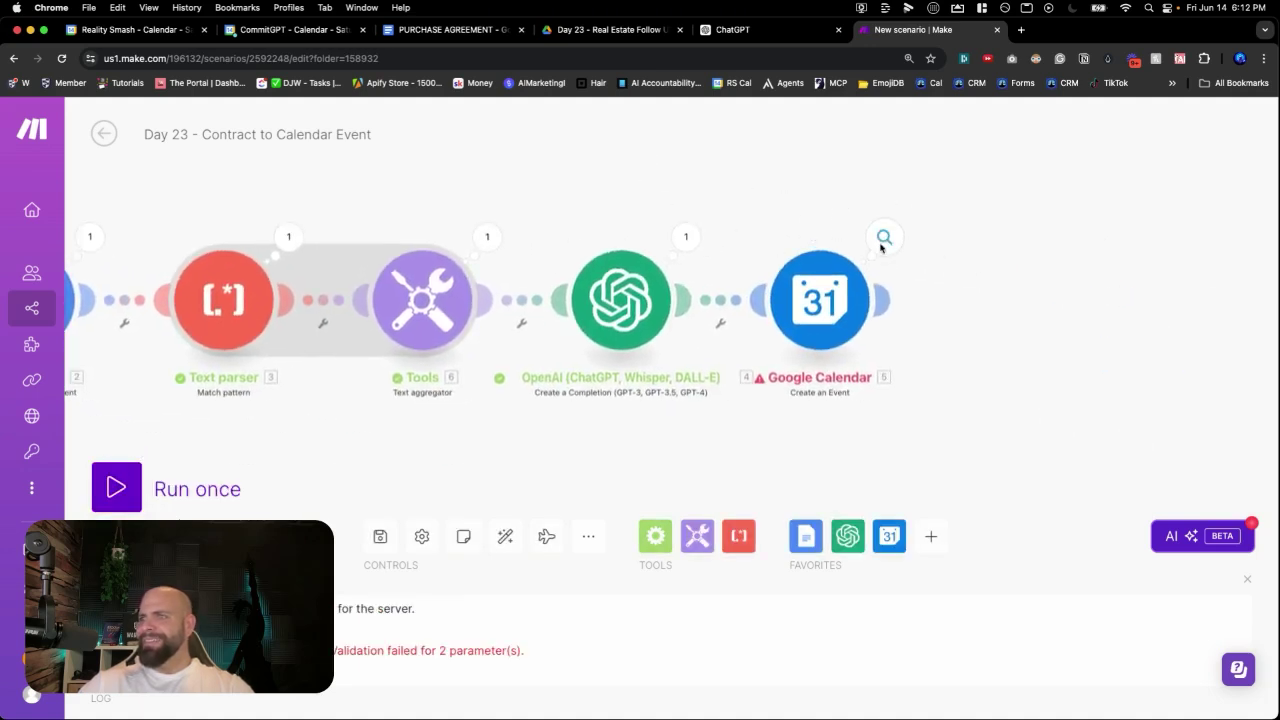
Step: Check the Google Calendar module's start and end date mapping and its validation error from the latest run
{"action": "left_click", "coordinate": [883, 240]}
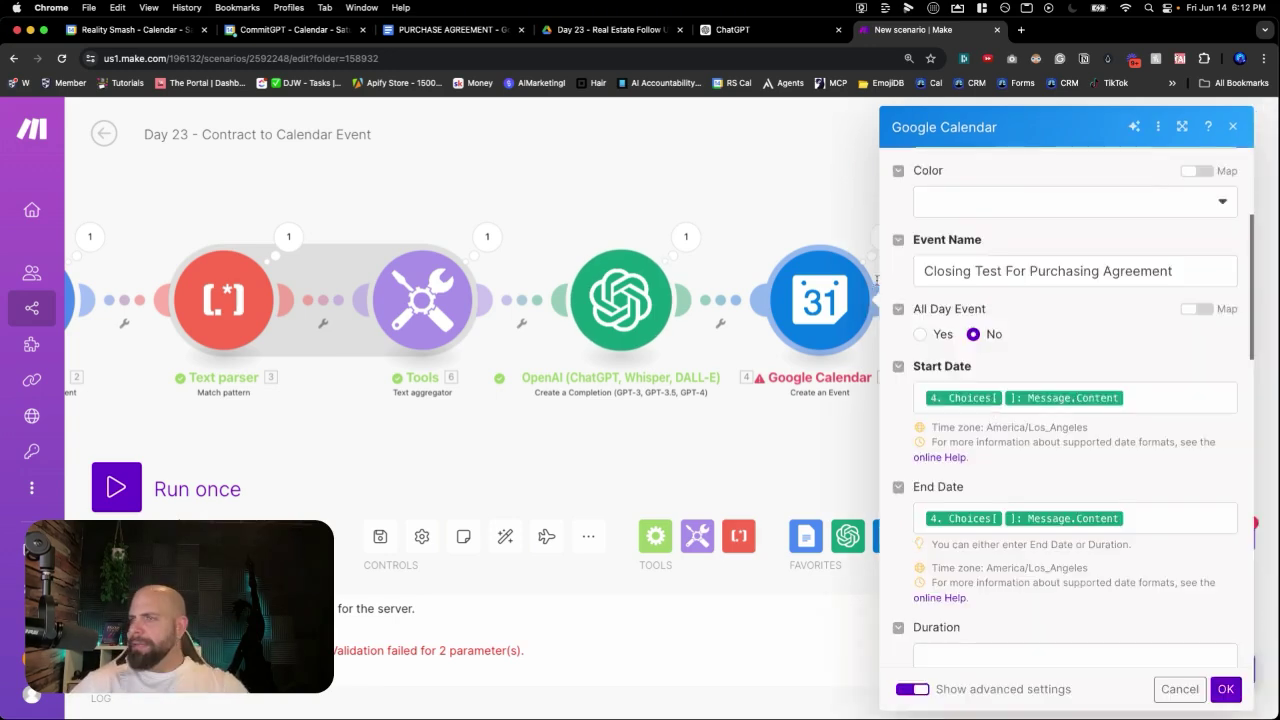
{"action": "left_click", "coordinate": [836, 185]}
{"action": "left_click", "coordinate": [886, 250]}
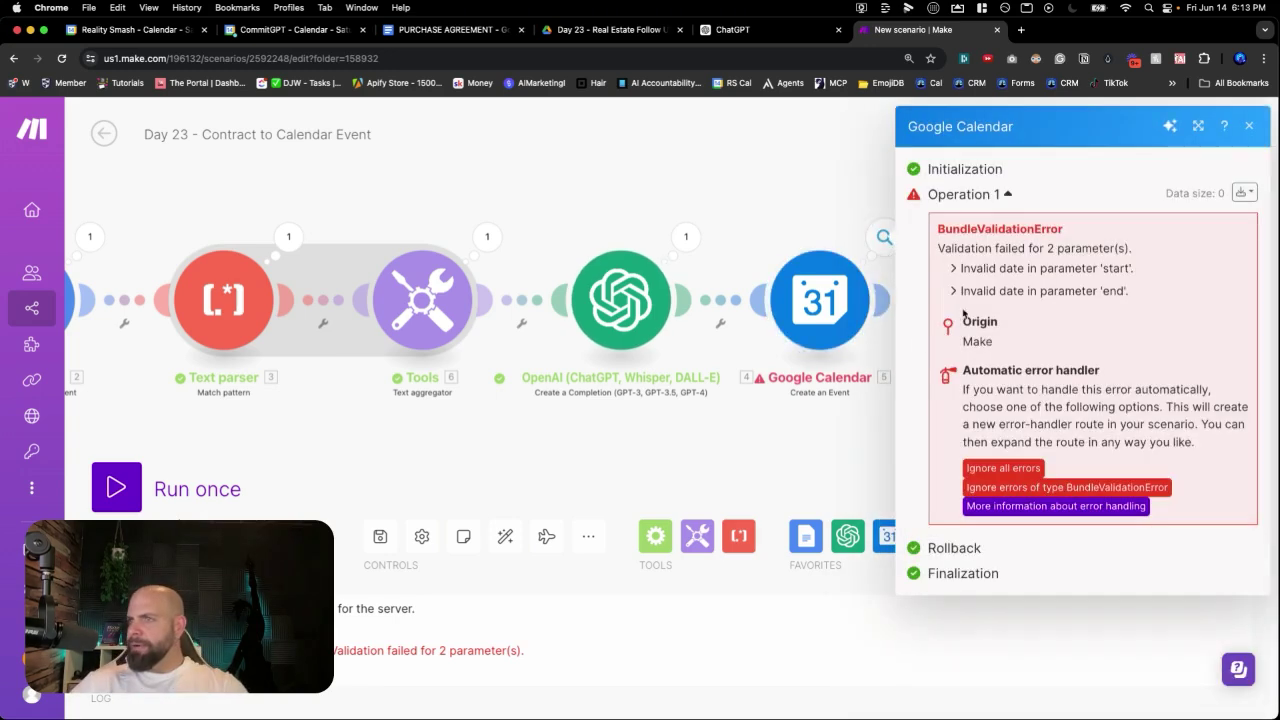
{"action": "left_click", "coordinate": [993, 193]}
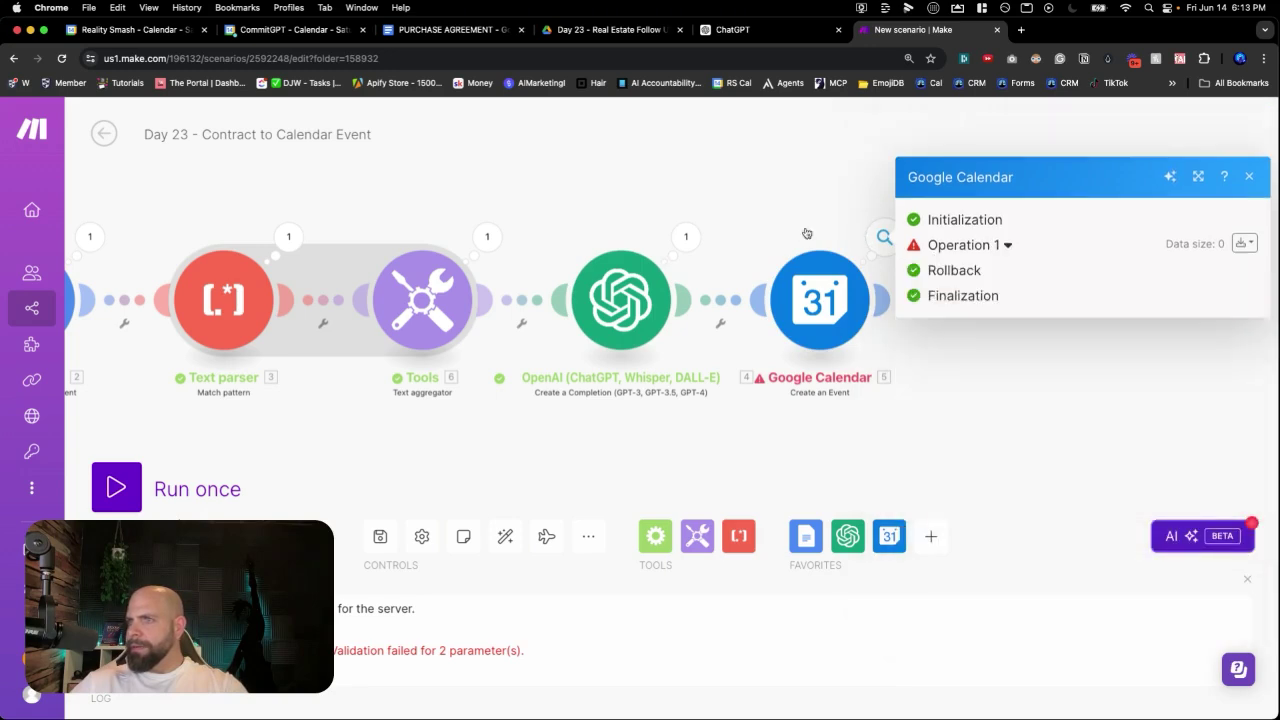
Step: Examine the date format in the message content under the OpenAI module's output choices
{"action": "left_click", "coordinate": [689, 239]}
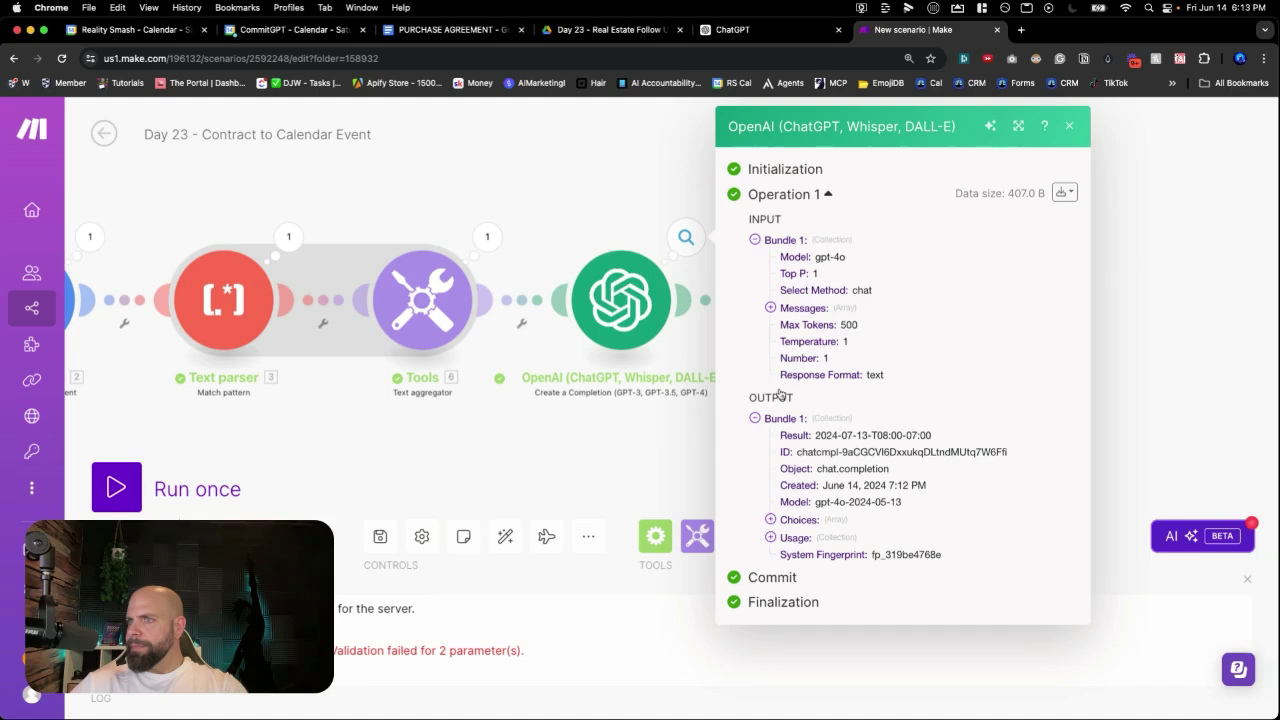
{"action": "left_click", "coordinate": [771, 520]}
{"action": "left_click", "coordinate": [786, 537]}
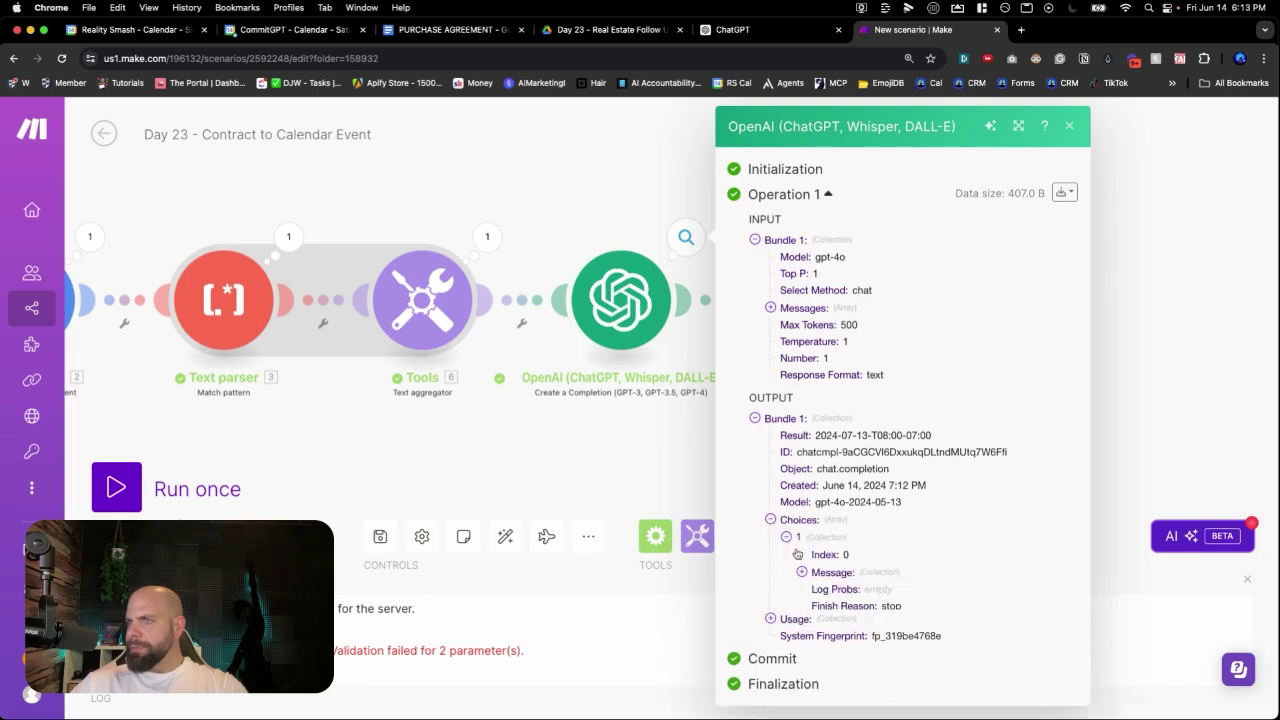
{"action": "left_click", "coordinate": [801, 572]}
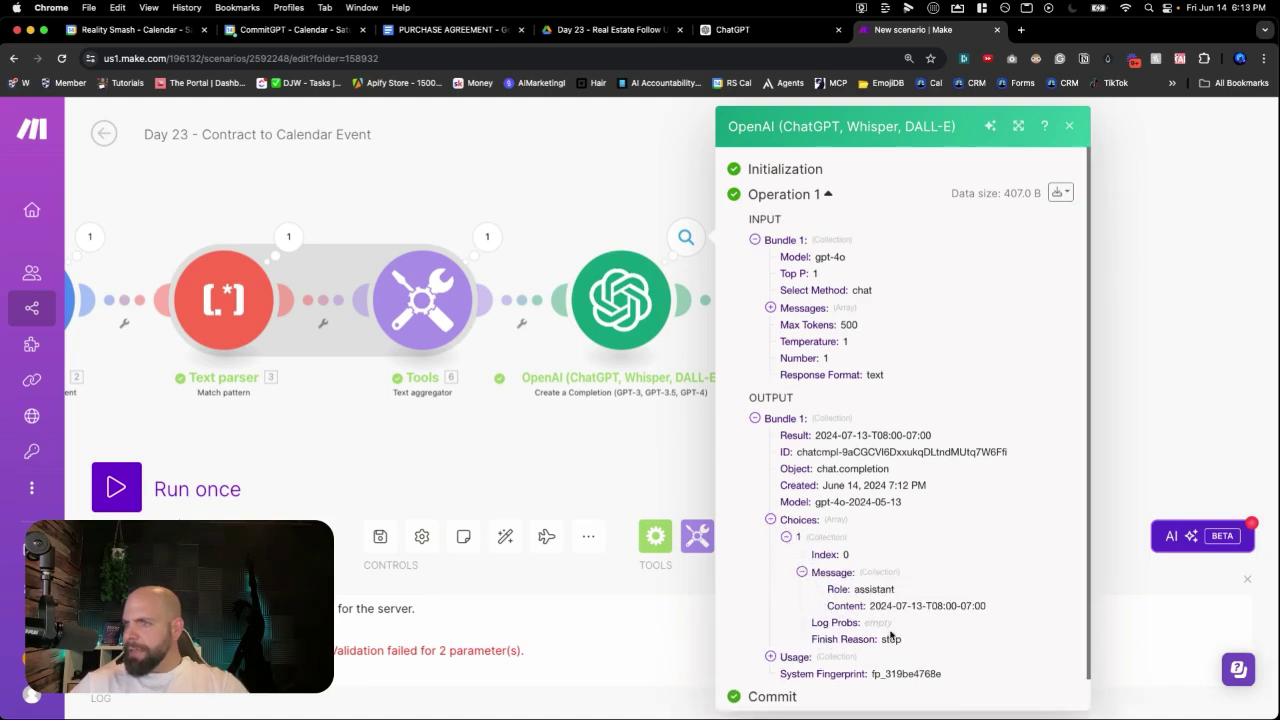
{"action": "left_click_drag", "start_coordinate": [872, 618], "coordinate": [1028, 614]}
Step: Reread the Google Calendar start and end date errors and select the OpenAI output's message content for comparison
{"action": "left_click", "coordinate": [884, 243]}
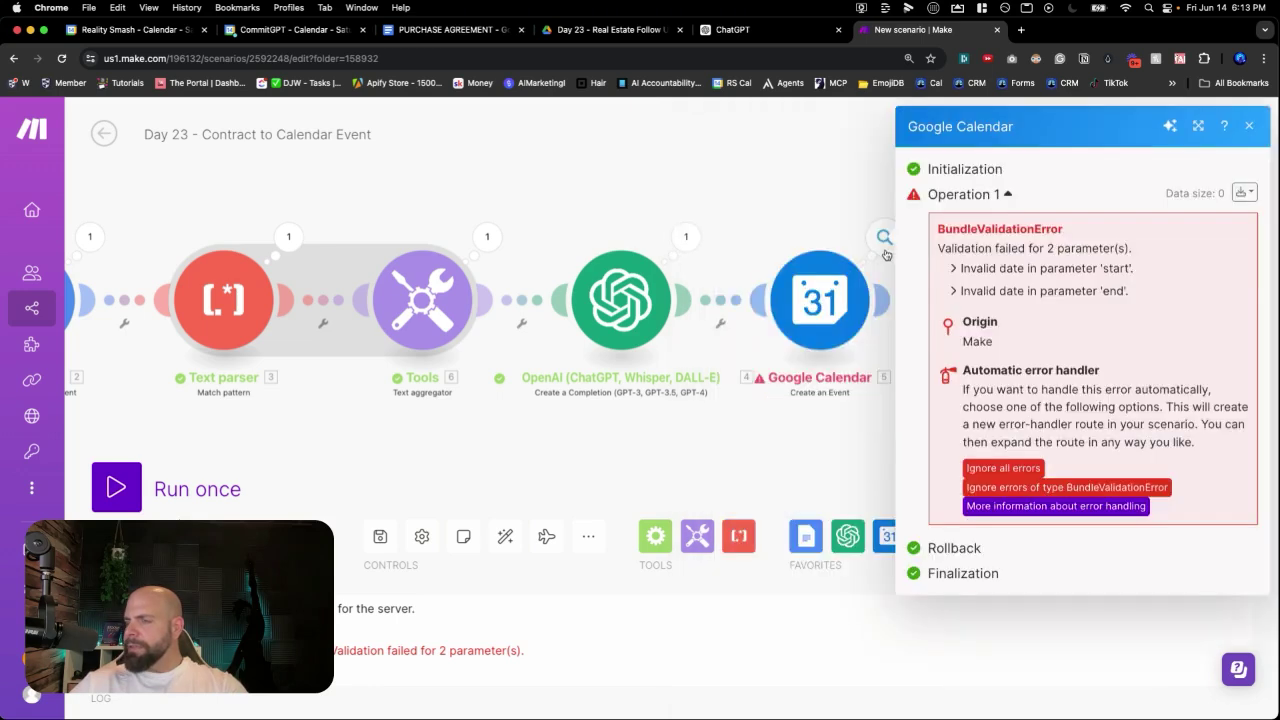
{"action": "left_click_drag", "start_coordinate": [983, 270], "coordinate": [1090, 280]}
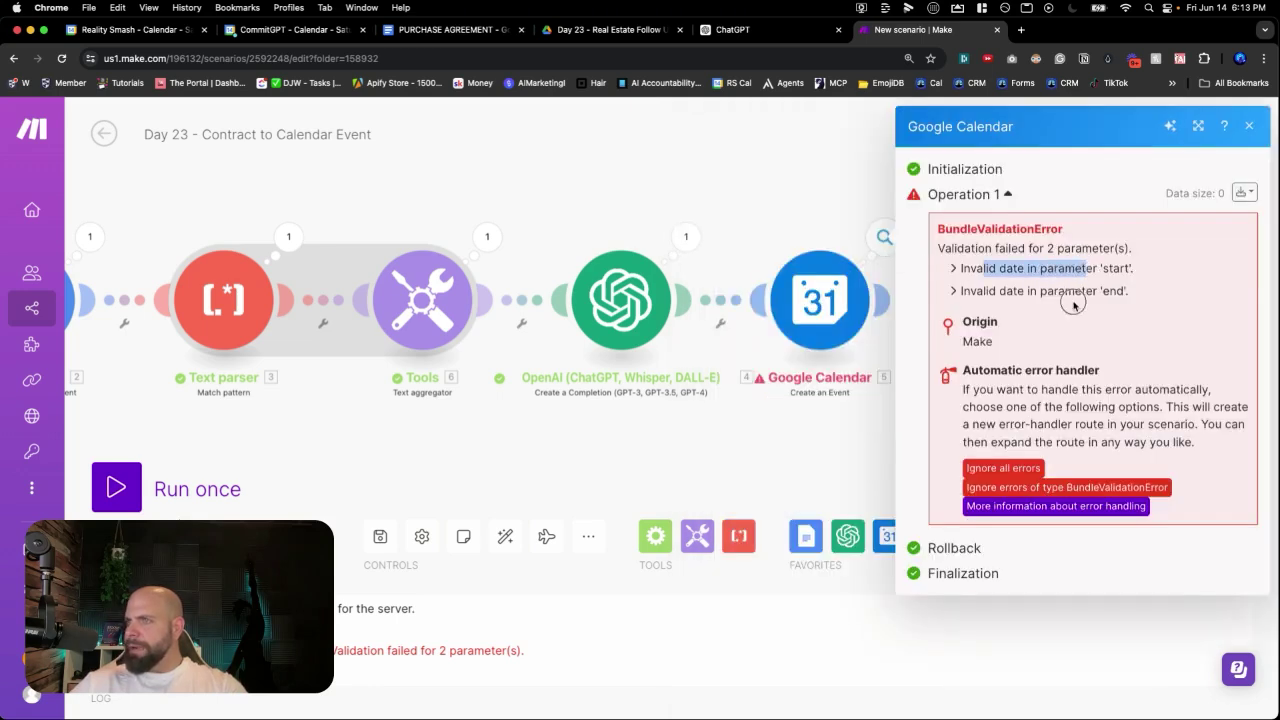
{"action": "double_click", "coordinate": [1113, 292]}
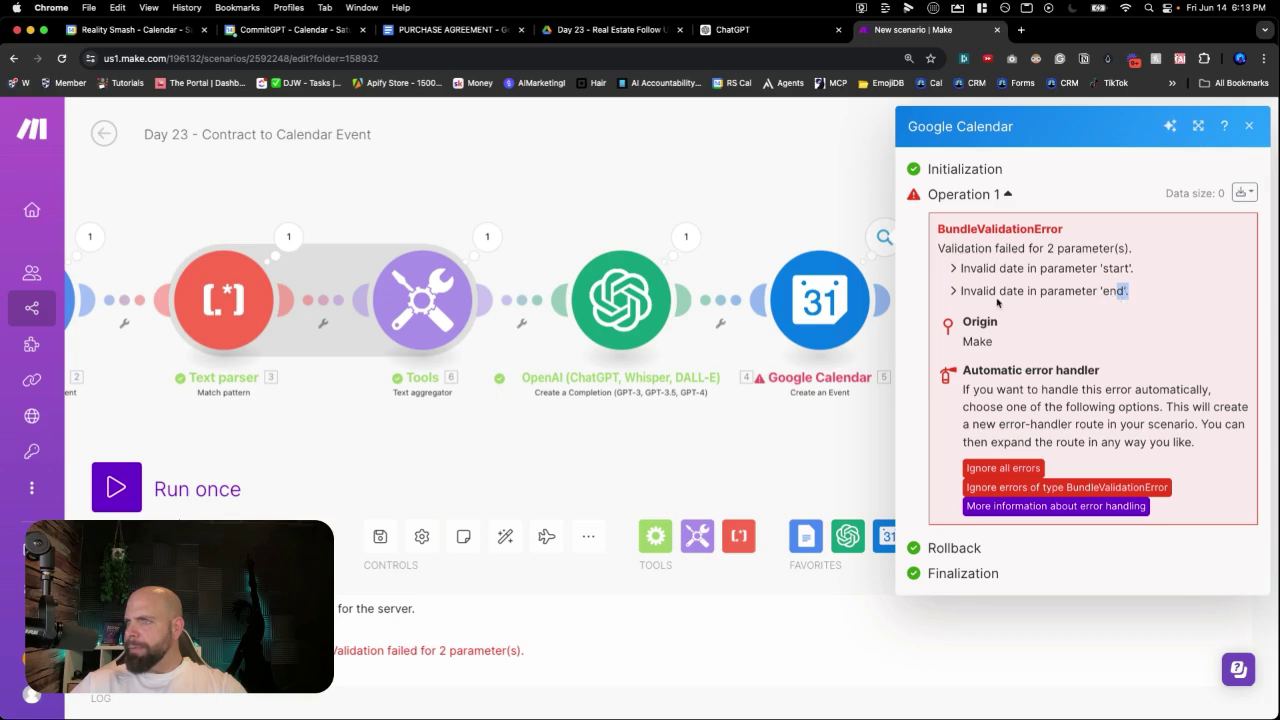
{"action": "left_click", "coordinate": [686, 237]}
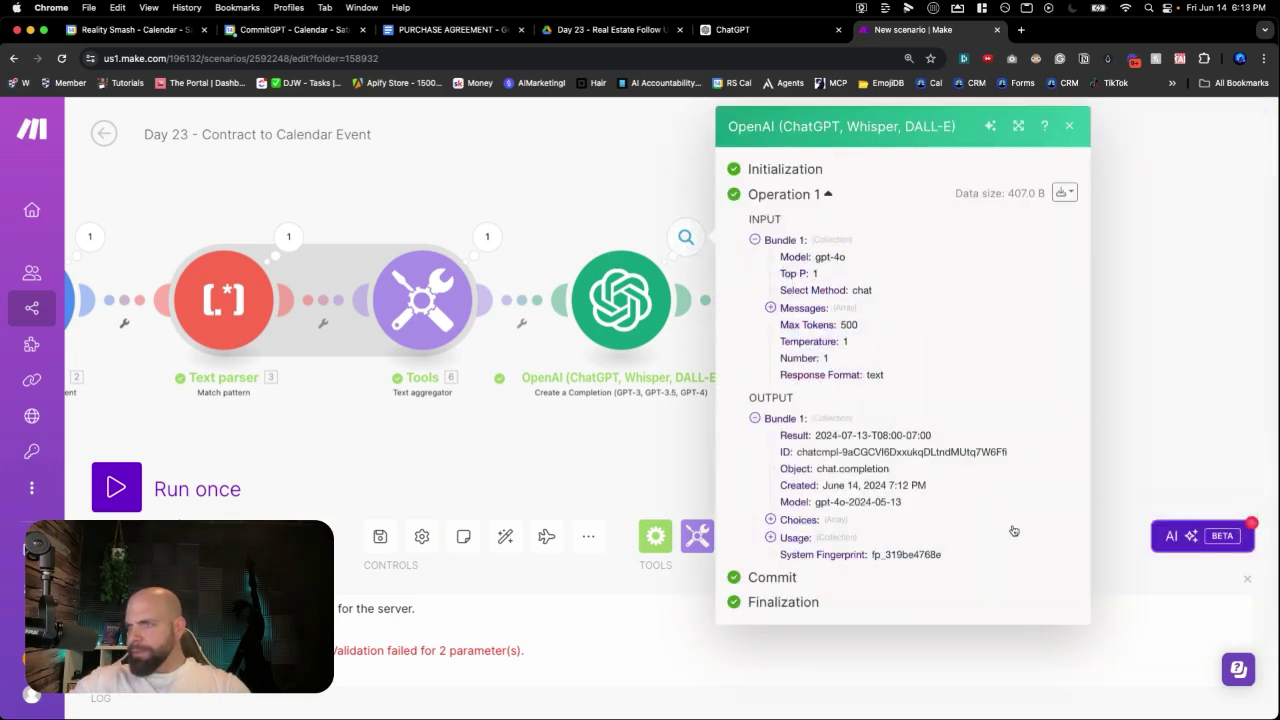
{"action": "left_click", "coordinate": [770, 519]}
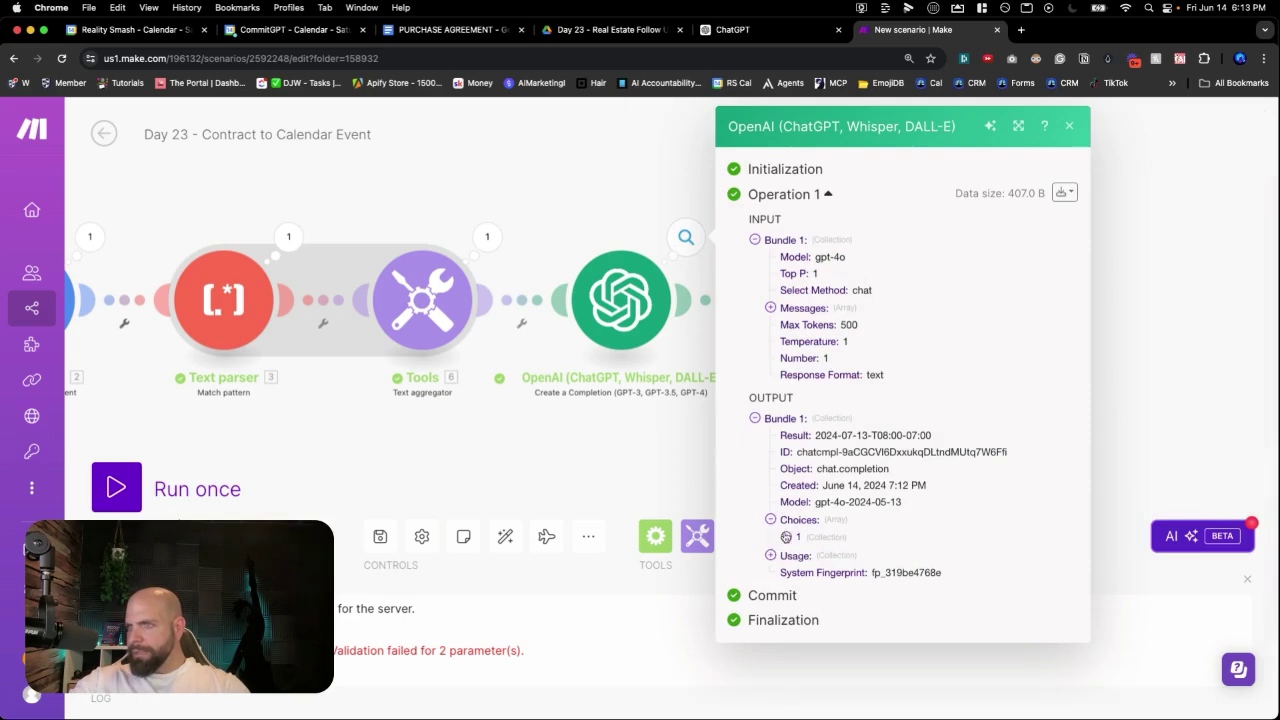
{"action": "left_click", "coordinate": [786, 537]}
{"action": "left_click", "coordinate": [802, 572]}
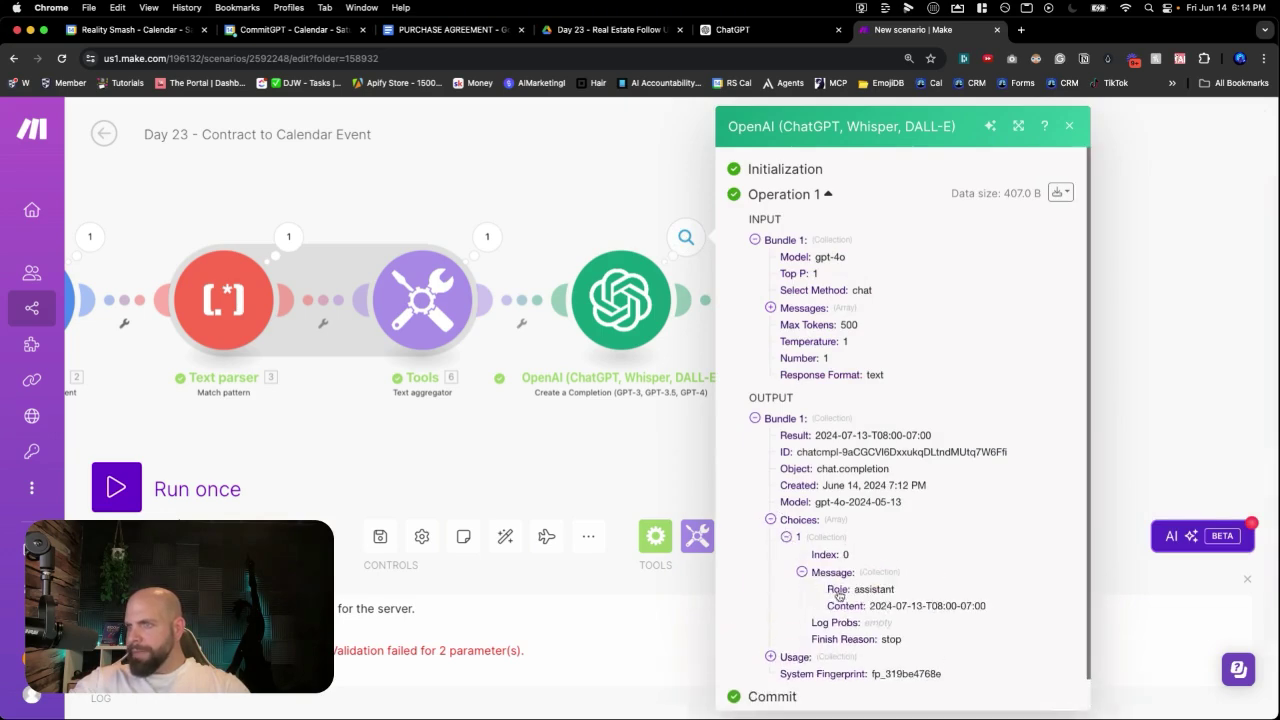
{"action": "left_click_drag", "start_coordinate": [870, 606], "coordinate": [988, 612]}
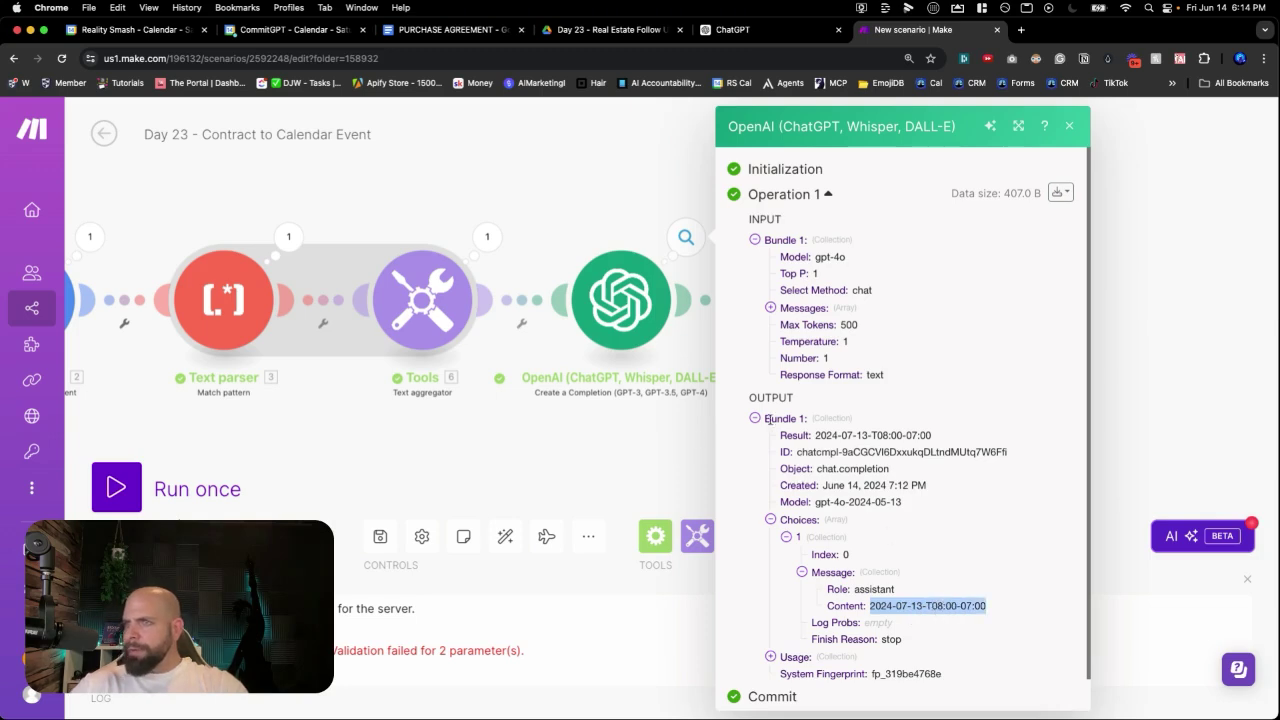
Step: Compare 2024-07-13-T08:00-07:00 with the example date by placing it below that line in the OpenAI module's Message 1, and remove it
{"action": "left_click", "coordinate": [666, 474]}
{"action": "left_click", "coordinate": [610, 337]}
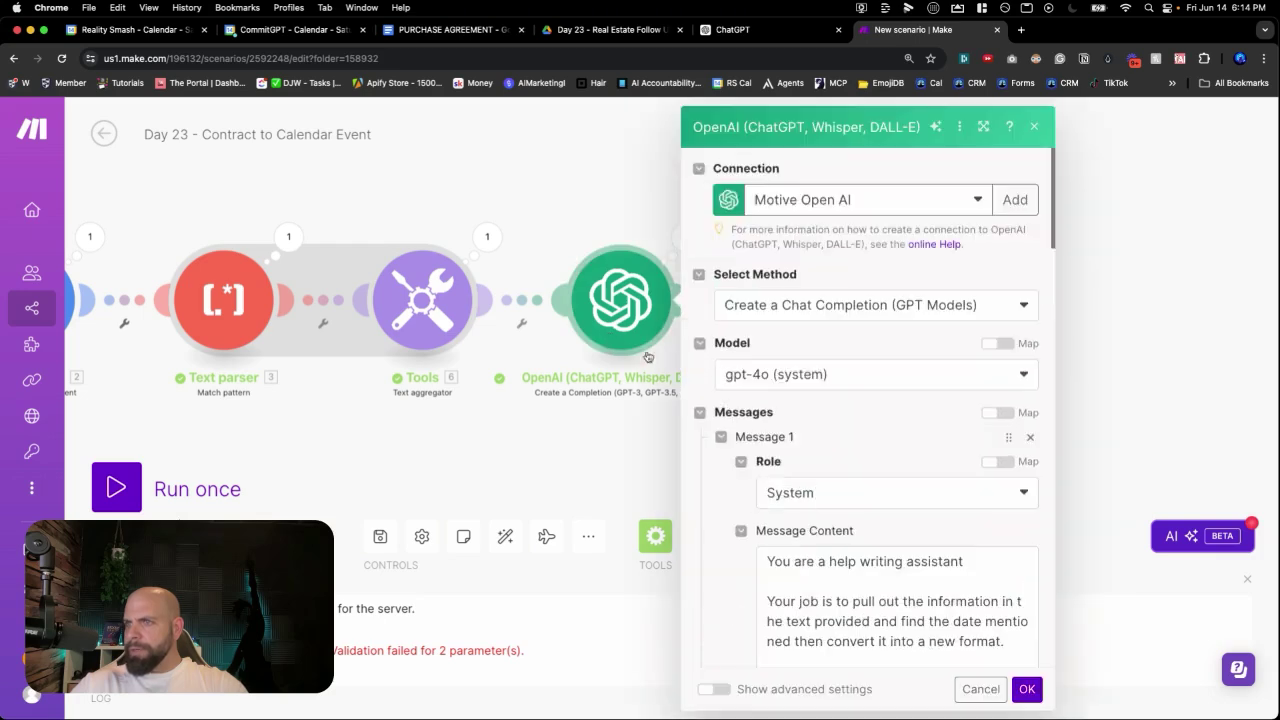
{"action": "scroll", "coordinate": [800, 443], "scroll_direction": "down", "scroll_amount": 5}
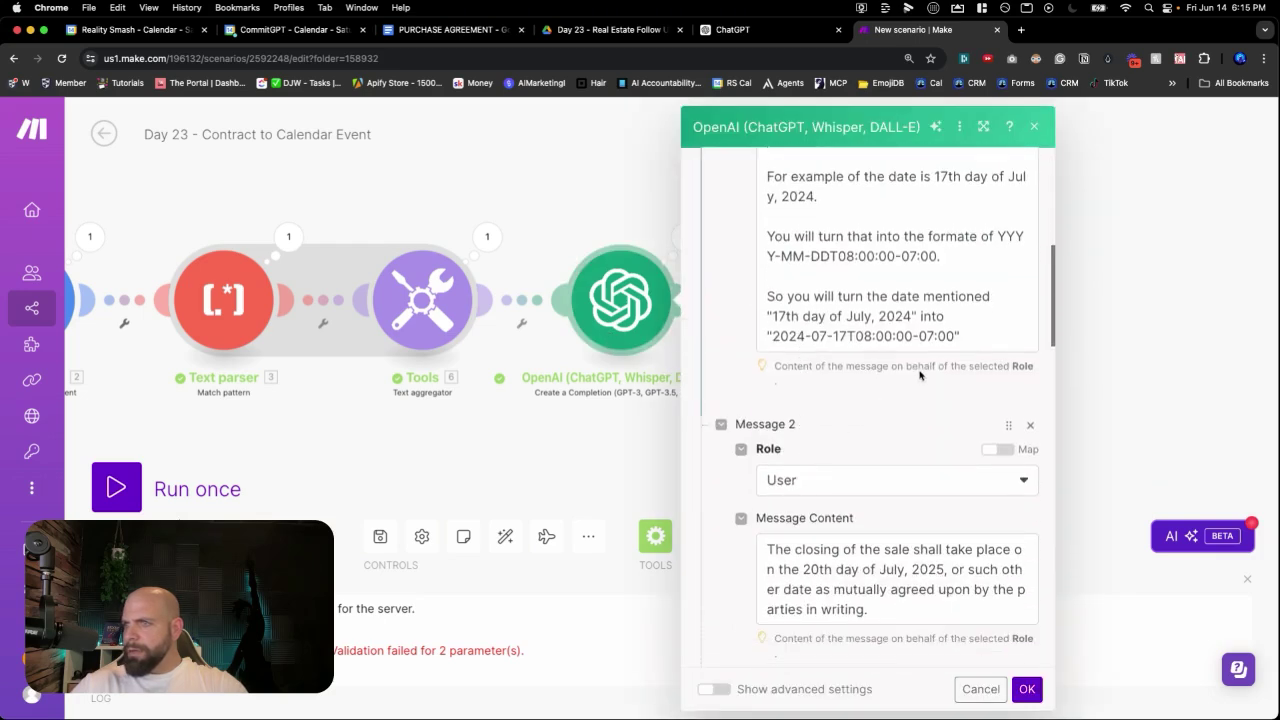
{"action": "left_click", "coordinate": [970, 340]}
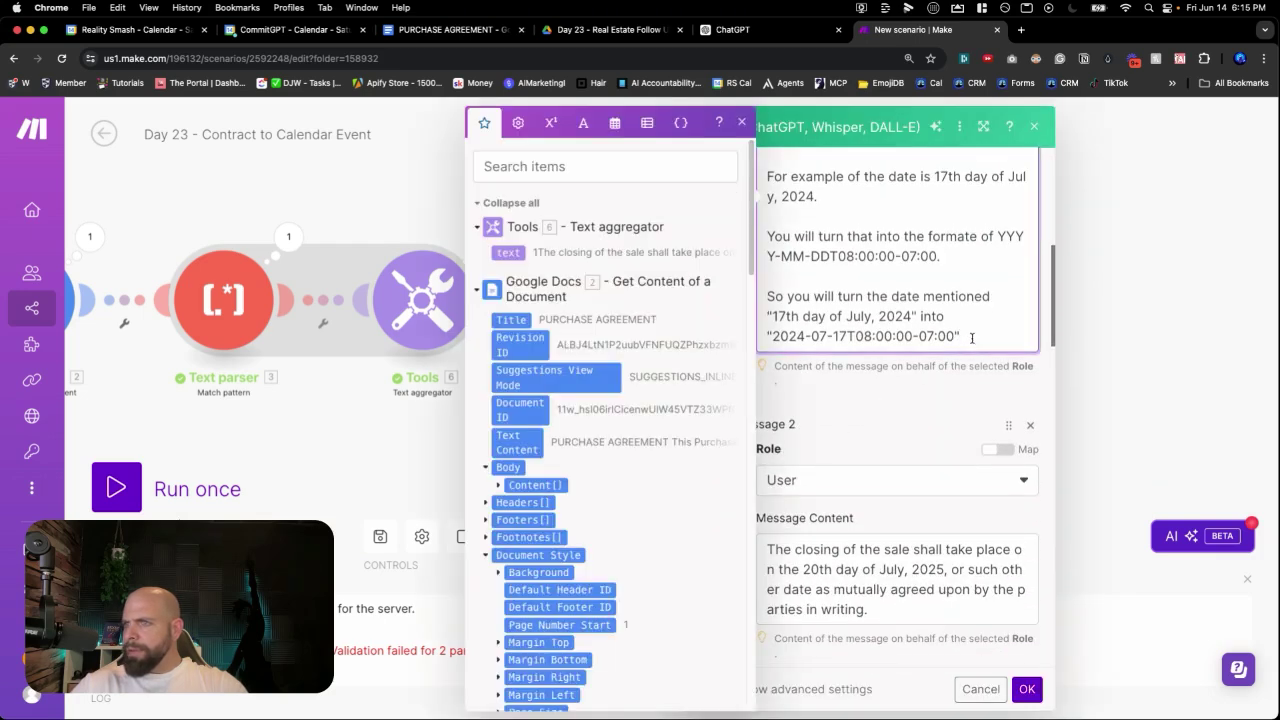
{"action": "key", "text": "Return"}
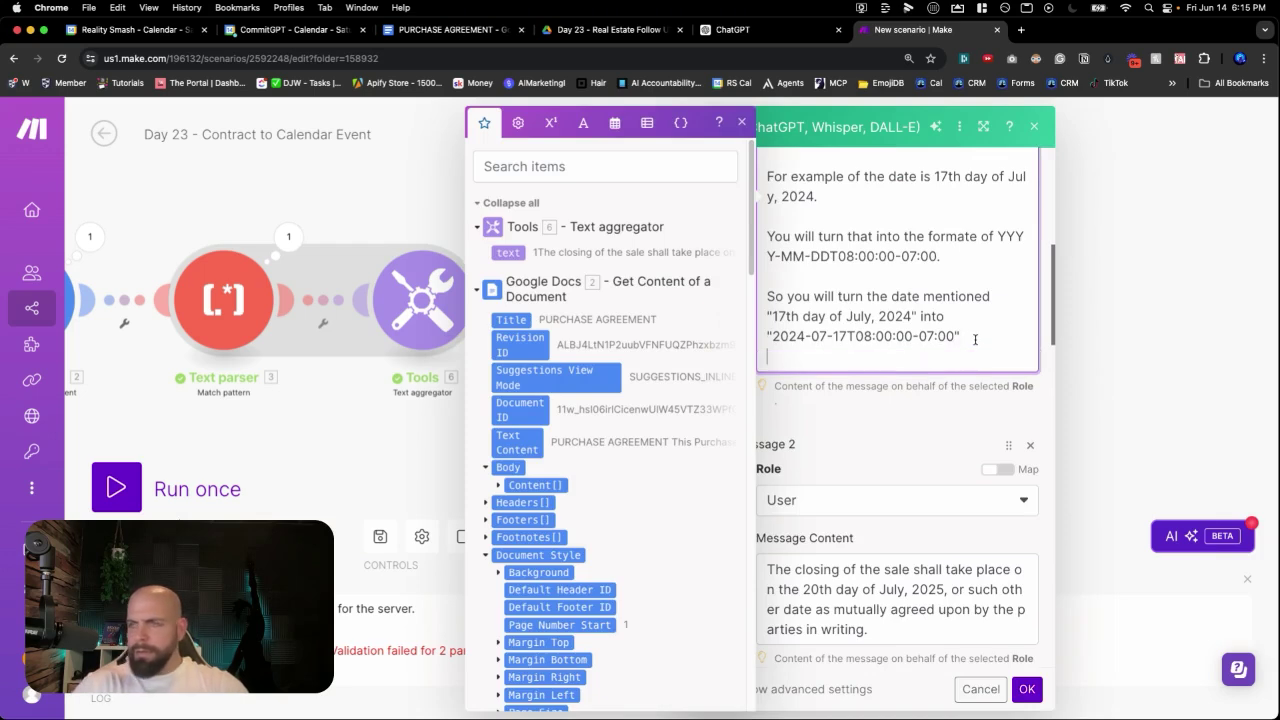
{"action": "type", "text": "2024-07-13-T08:00:00-07:00"}
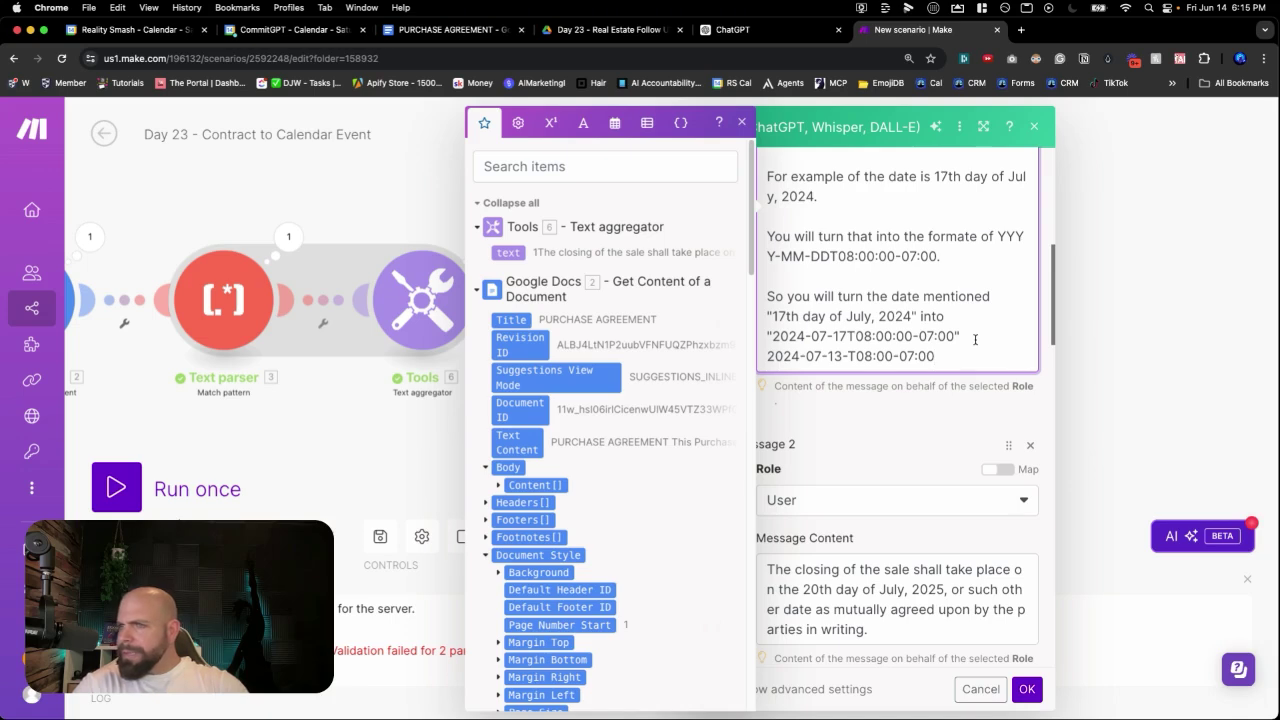
{"action": "triple_click", "coordinate": [849, 357]}
{"action": "key", "text": "BackSpace"}
{"action": "key", "text": "BackSpace"}
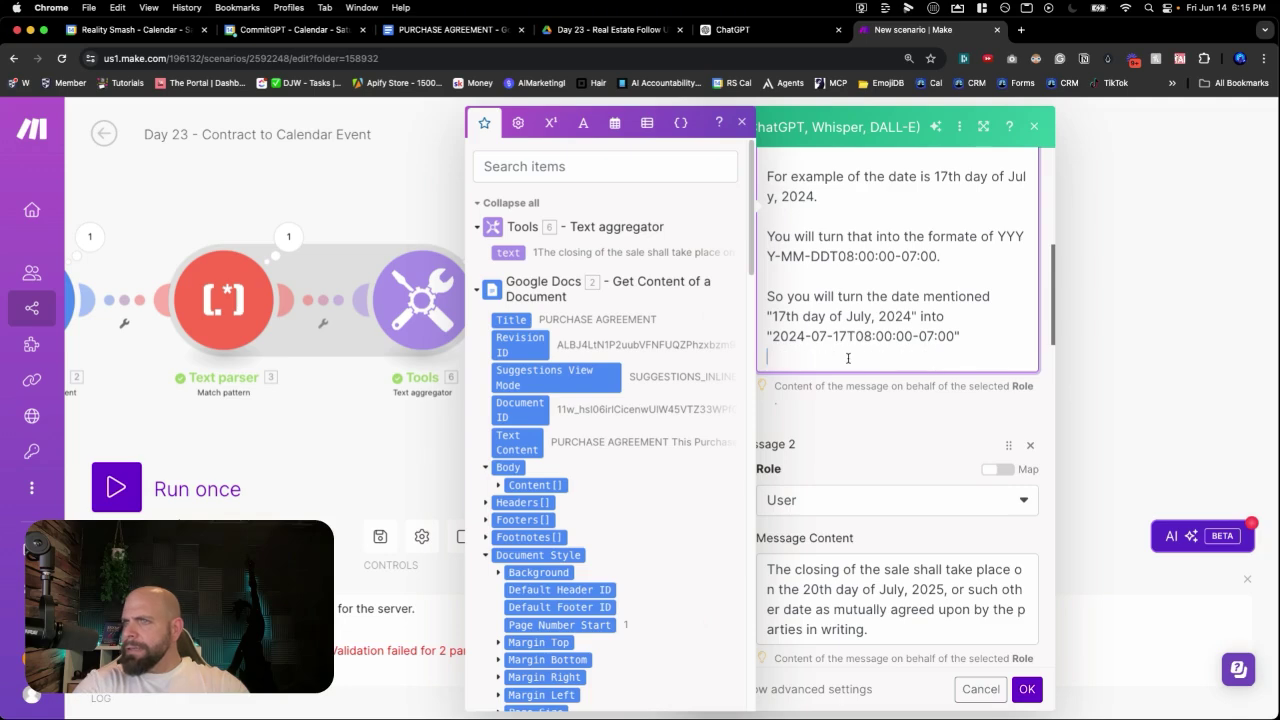
Step: Remove the hyphen before the T in the OpenAI module's Message 3 content so it reads 2025-07-20T08:00-07:00
{"action": "scroll", "coordinate": [849, 362], "scroll_direction": "down", "scroll_amount": 8}
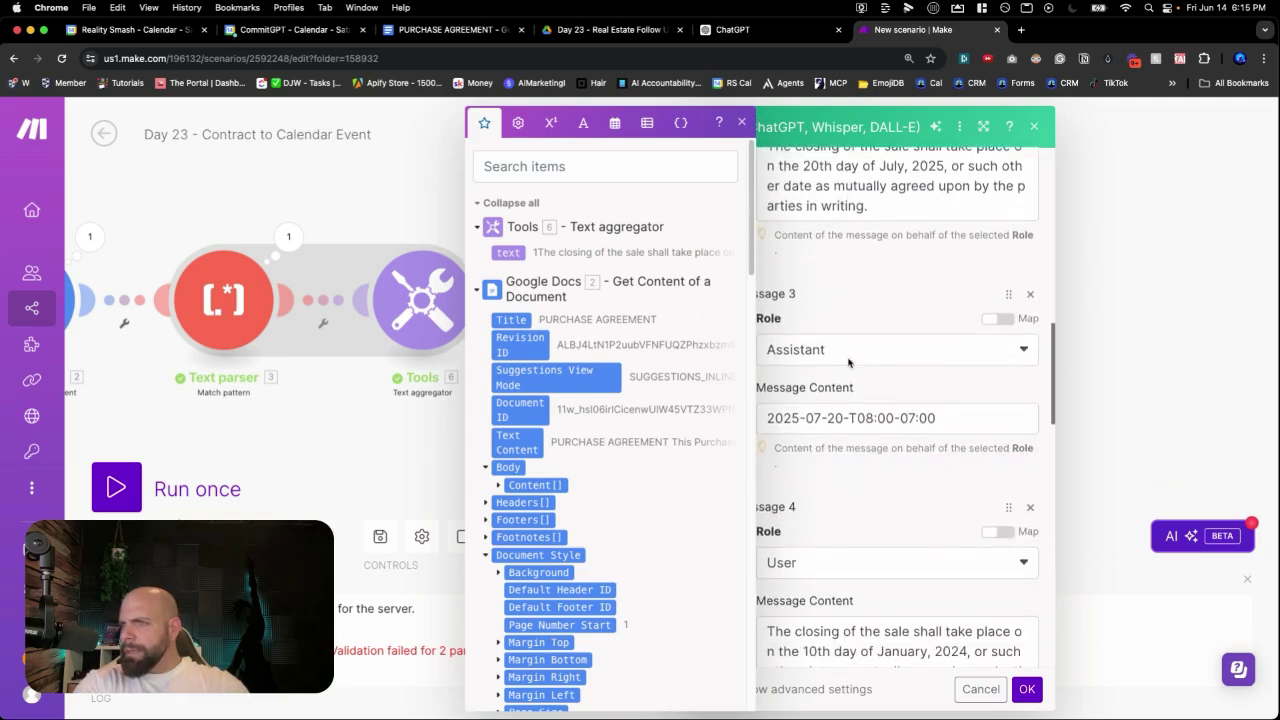
{"action": "left_click", "coordinate": [853, 423]}
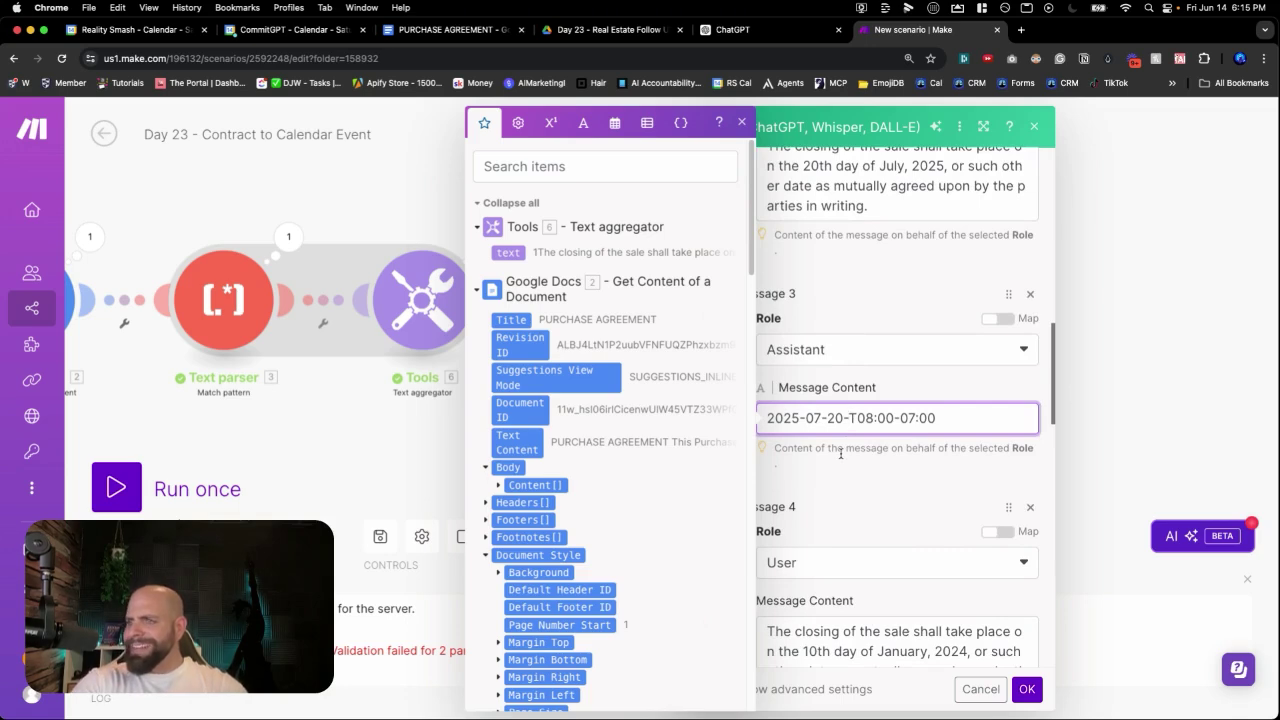
{"action": "key", "text": "BackSpace"}
{"action": "left_click", "coordinate": [840, 453]}
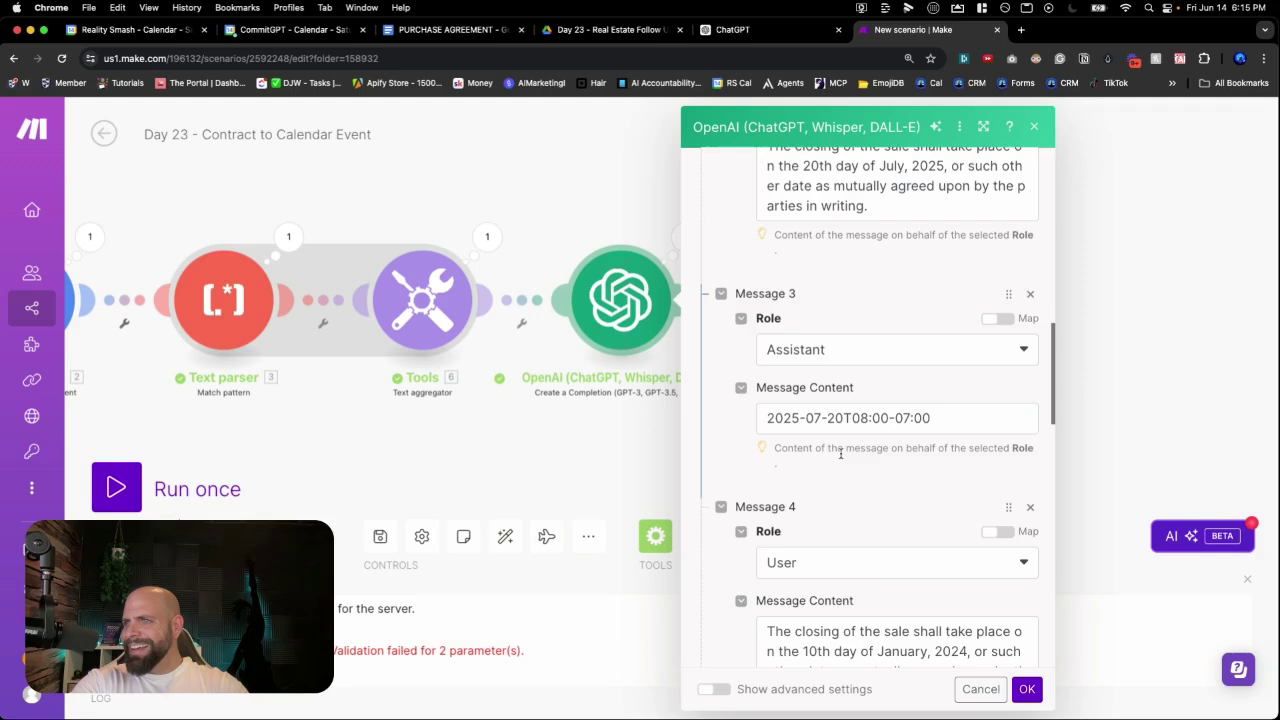
Step: Correct the assistant date in Message 5 of the OpenAI module to 2024-01-10T08:00-07:00
{"action": "scroll", "coordinate": [840, 453], "scroll_direction": "down", "scroll_amount": 5}
{"action": "scroll", "coordinate": [840, 453], "scroll_direction": "down", "scroll_amount": 4}
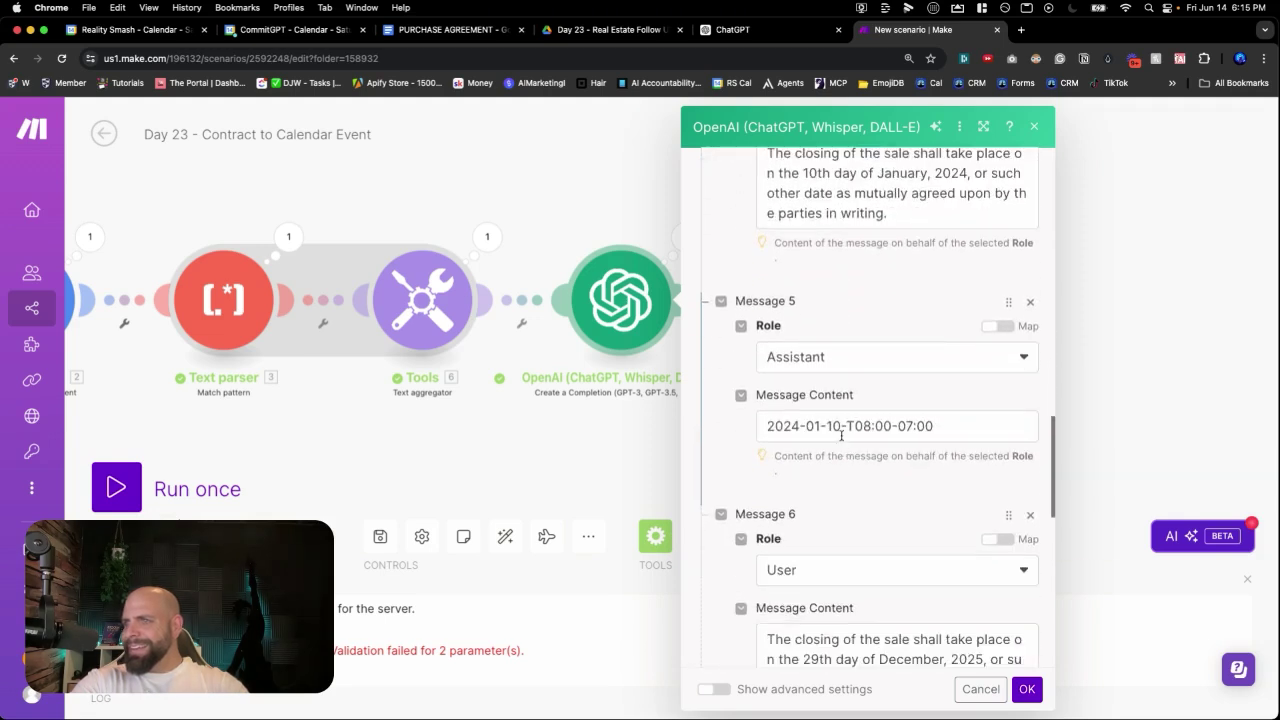
{"action": "left_click", "coordinate": [845, 428]}
{"action": "left_click", "coordinate": [843, 466]}
Step: Correct the assistant date in Message 7 to 2025-12-29T08:00-07:00, accept the OpenAI module's settings and save the scenario
{"action": "scroll", "coordinate": [844, 468], "scroll_direction": "down", "scroll_amount": 5}
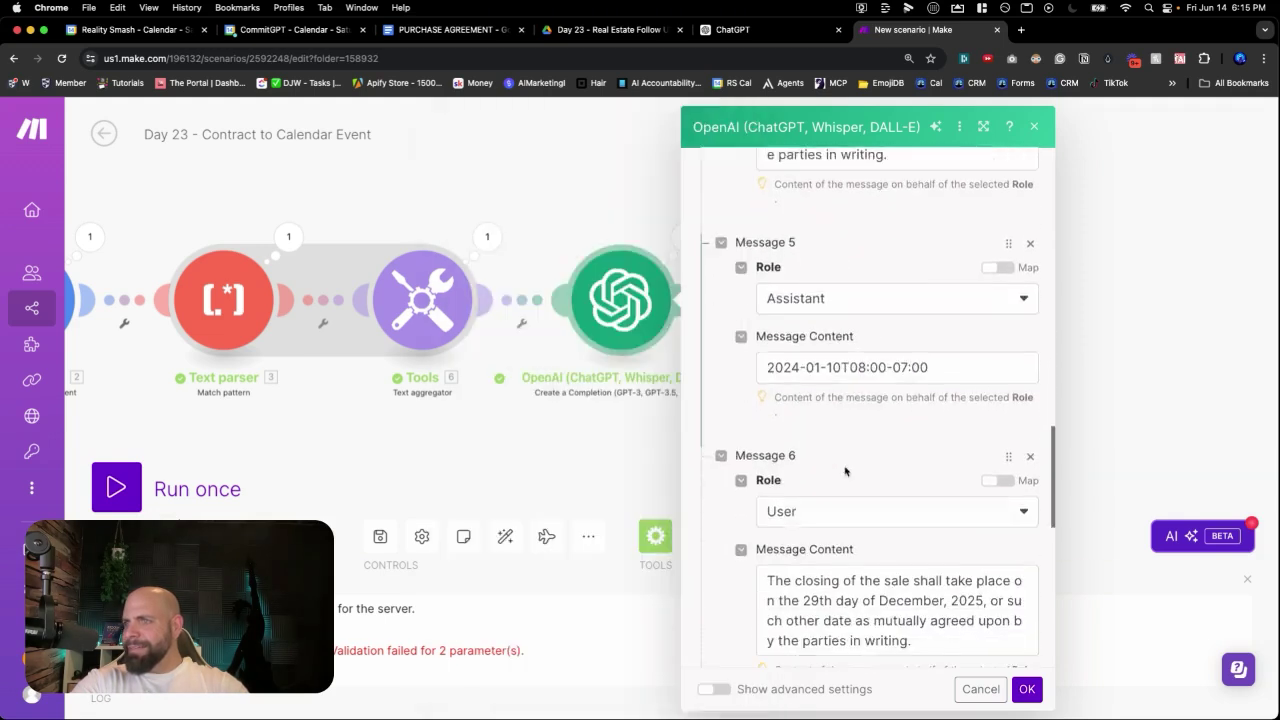
{"action": "left_click", "coordinate": [847, 472]}
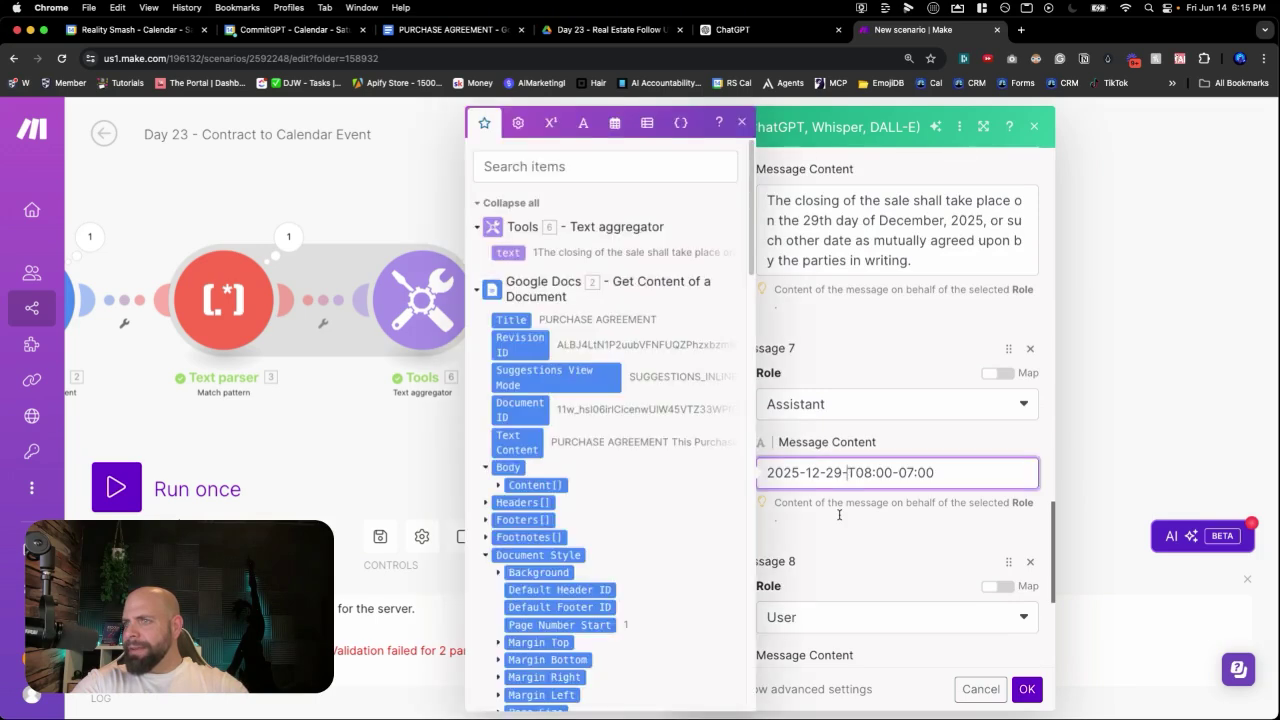
{"action": "key", "text": "BackSpace"}
{"action": "left_click", "coordinate": [841, 518]}
{"action": "scroll", "coordinate": [840, 519], "scroll_direction": "down", "scroll_amount": 1}
{"action": "scroll", "coordinate": [840, 518], "scroll_direction": "down", "scroll_amount": 4}
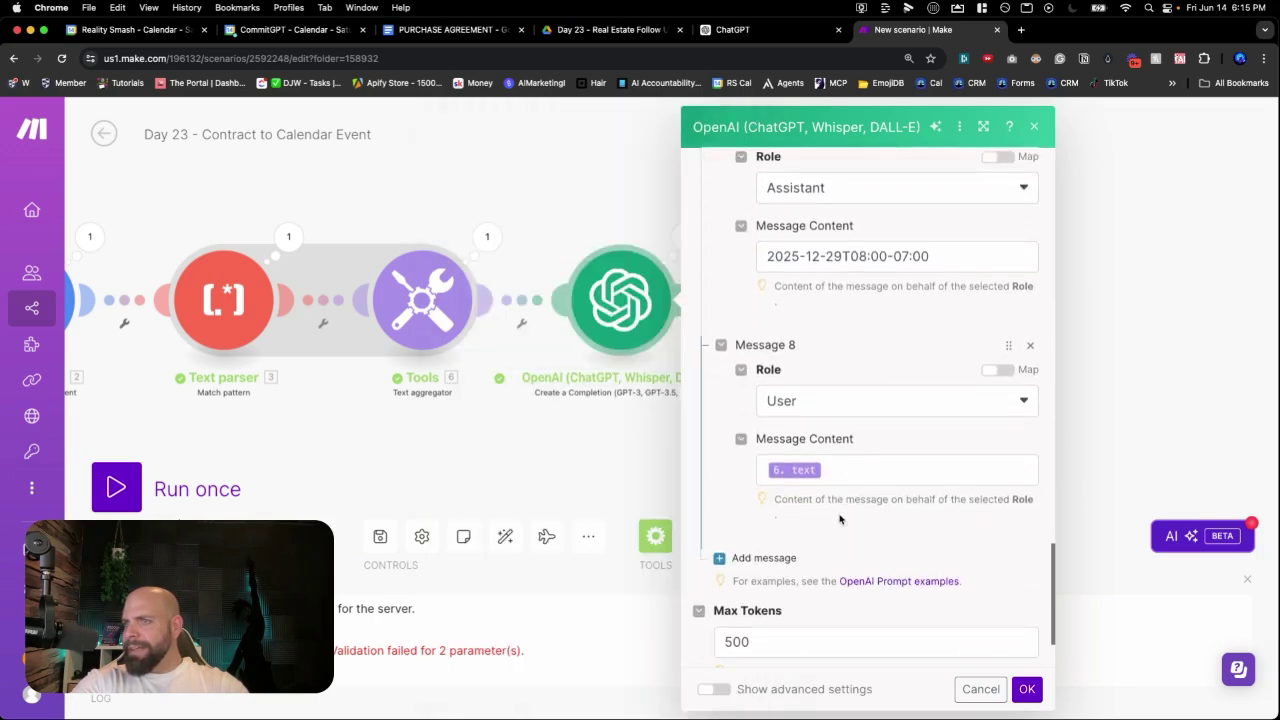
{"action": "left_click", "coordinate": [1026, 690]}
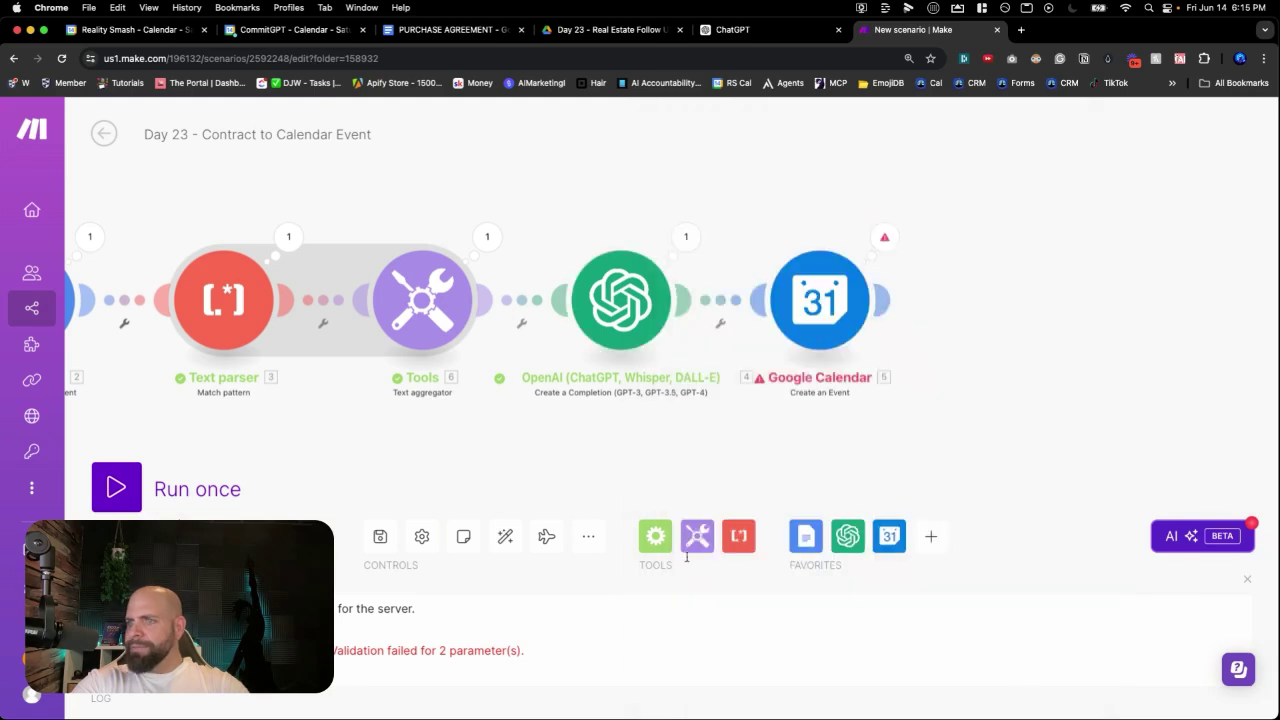
{"action": "left_click", "coordinate": [380, 536]}
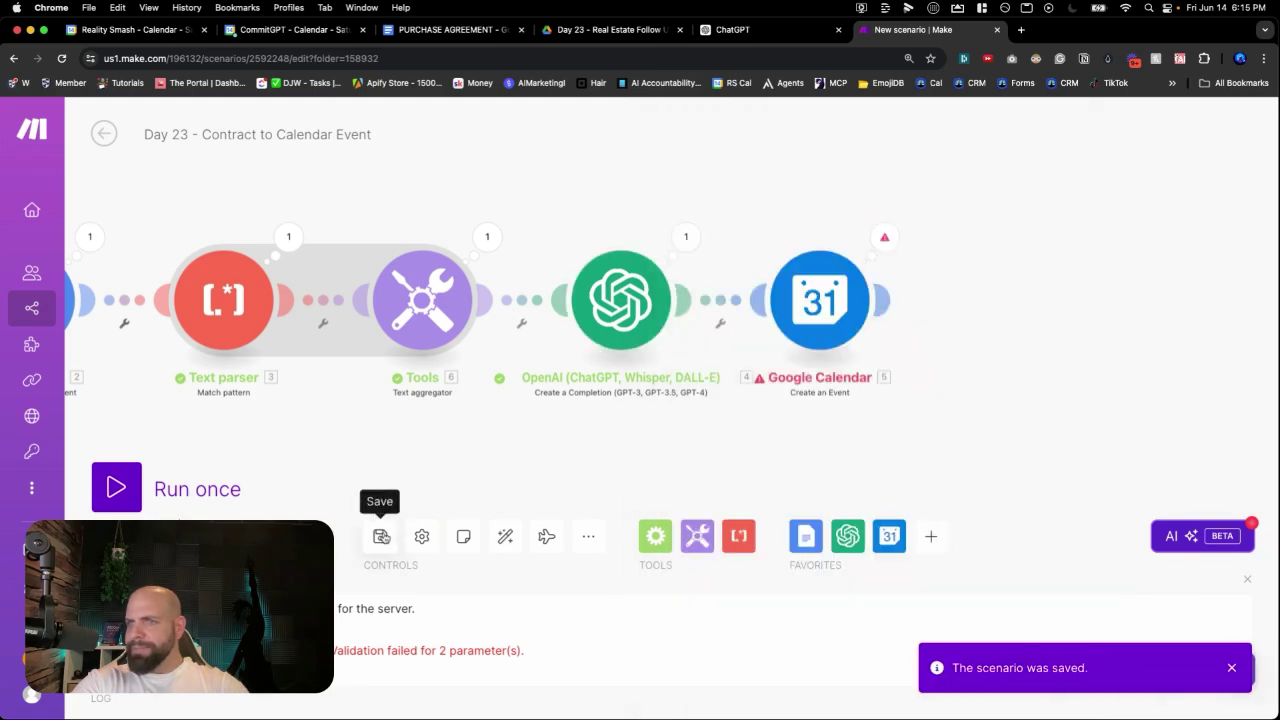
{"action": "left_click", "coordinate": [380, 536]}
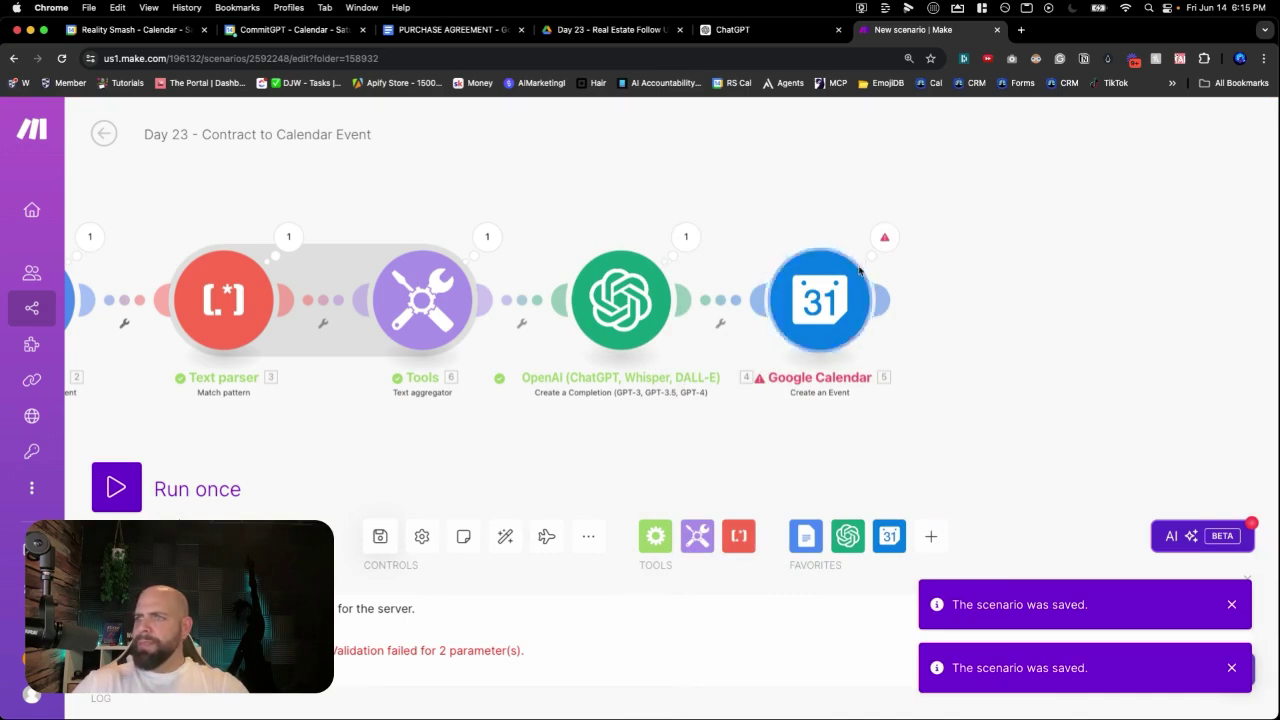
Step: Check the start and end date mapping in the Google Calendar module and save the scenario again
{"action": "left_click", "coordinate": [804, 314]}
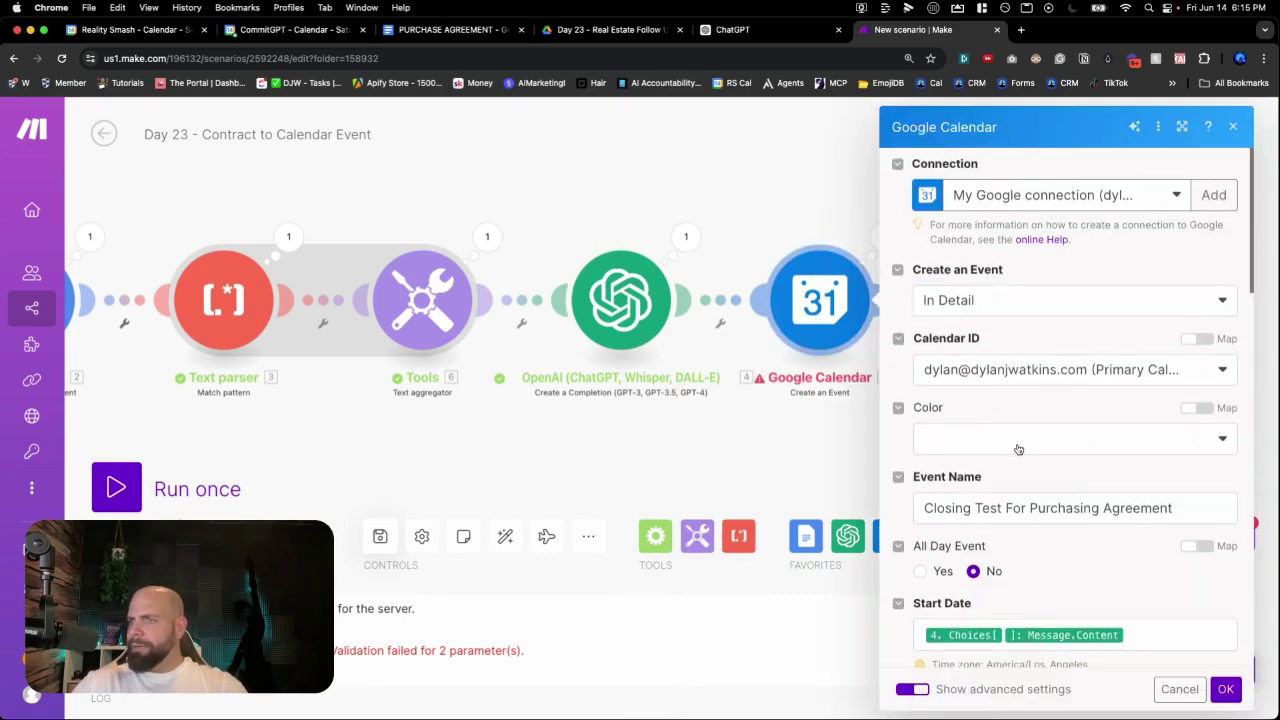
{"action": "scroll", "coordinate": [1014, 448], "scroll_direction": "down", "scroll_amount": 4}
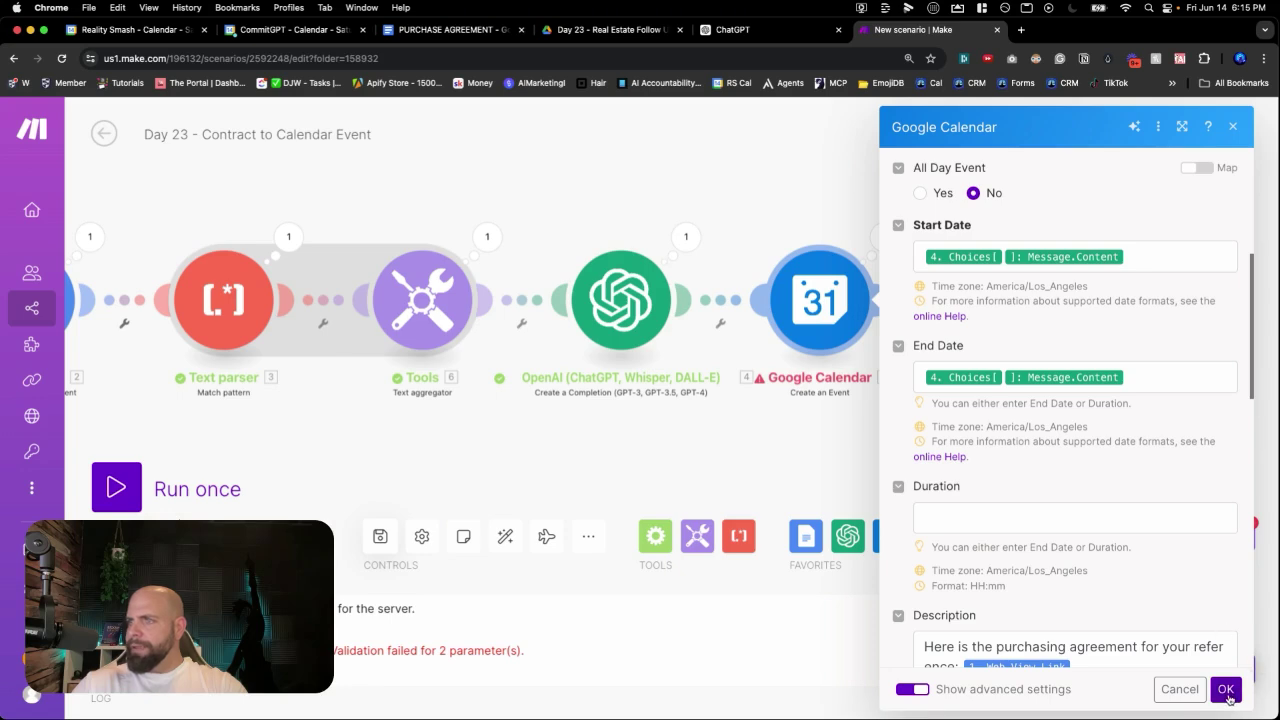
{"action": "left_click", "coordinate": [1226, 690]}
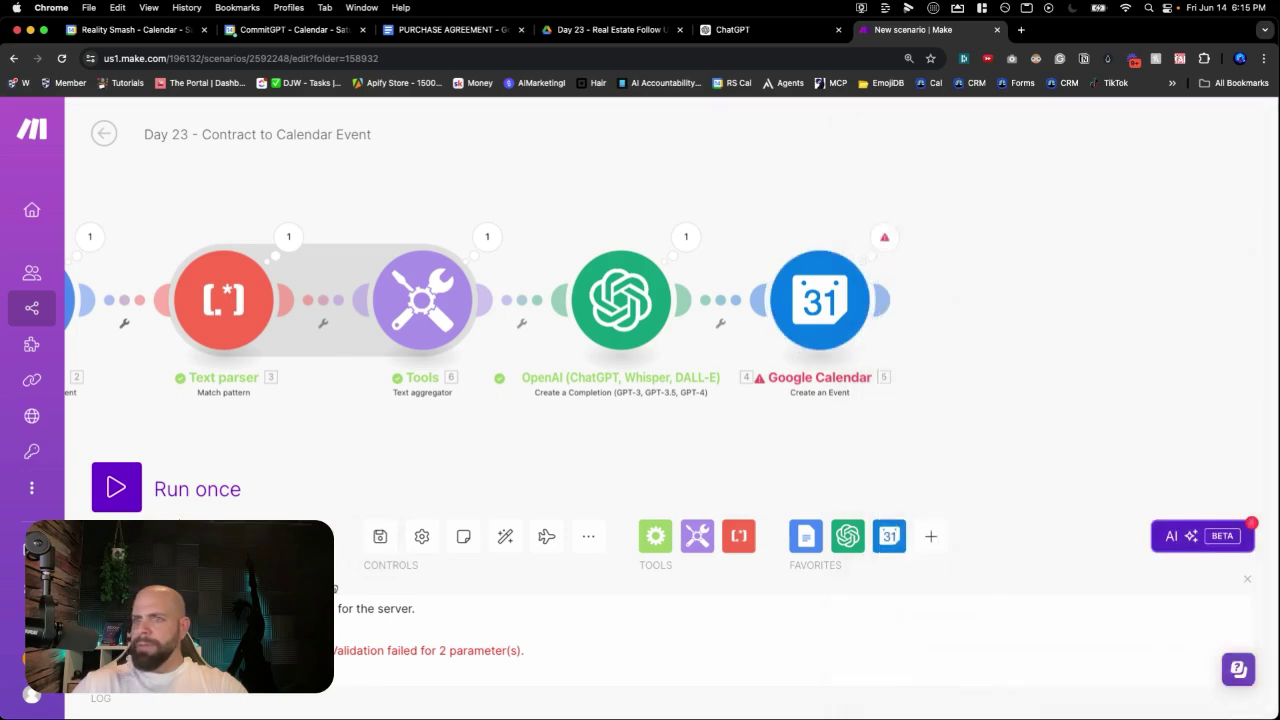
{"action": "left_click", "coordinate": [379, 546]}
Step: Manually choose the document where the Google Docs Watch Documents module starts, and run the scenario once
{"action": "left_click_drag", "start_coordinate": [240, 449], "coordinate": [557, 416]}
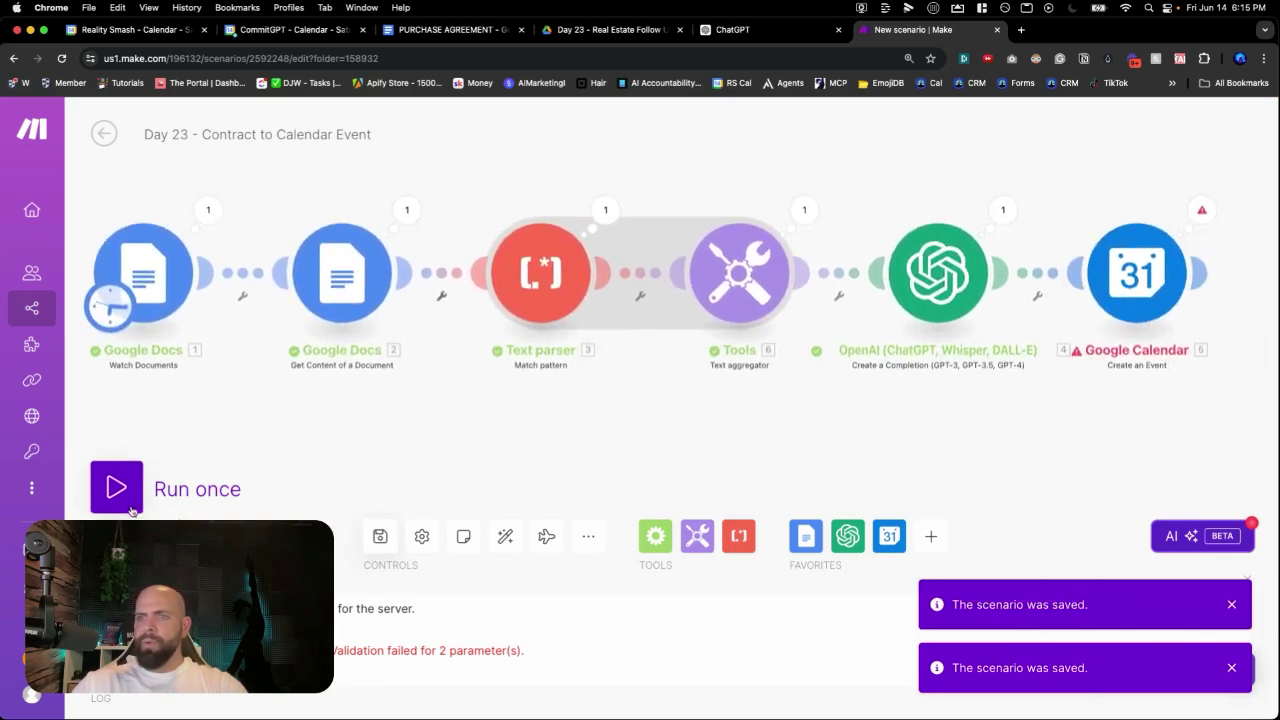
{"action": "right_click", "coordinate": [132, 290]}
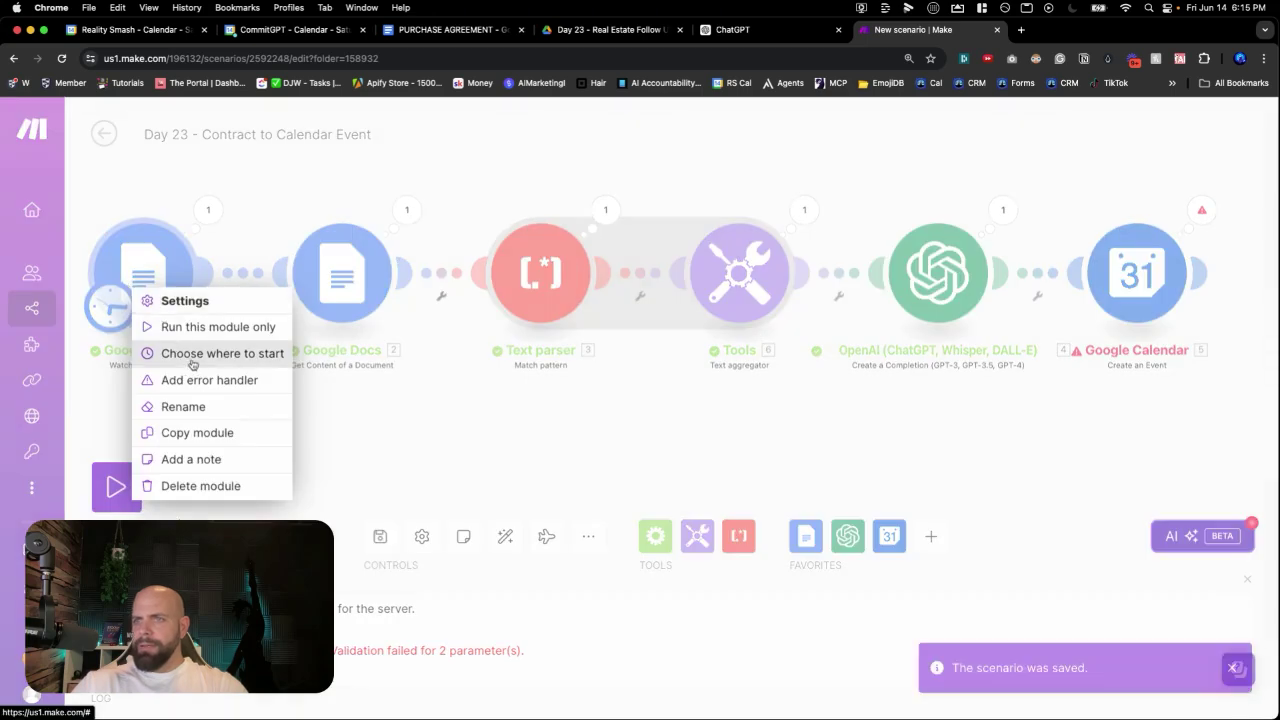
{"action": "left_click", "coordinate": [193, 356]}
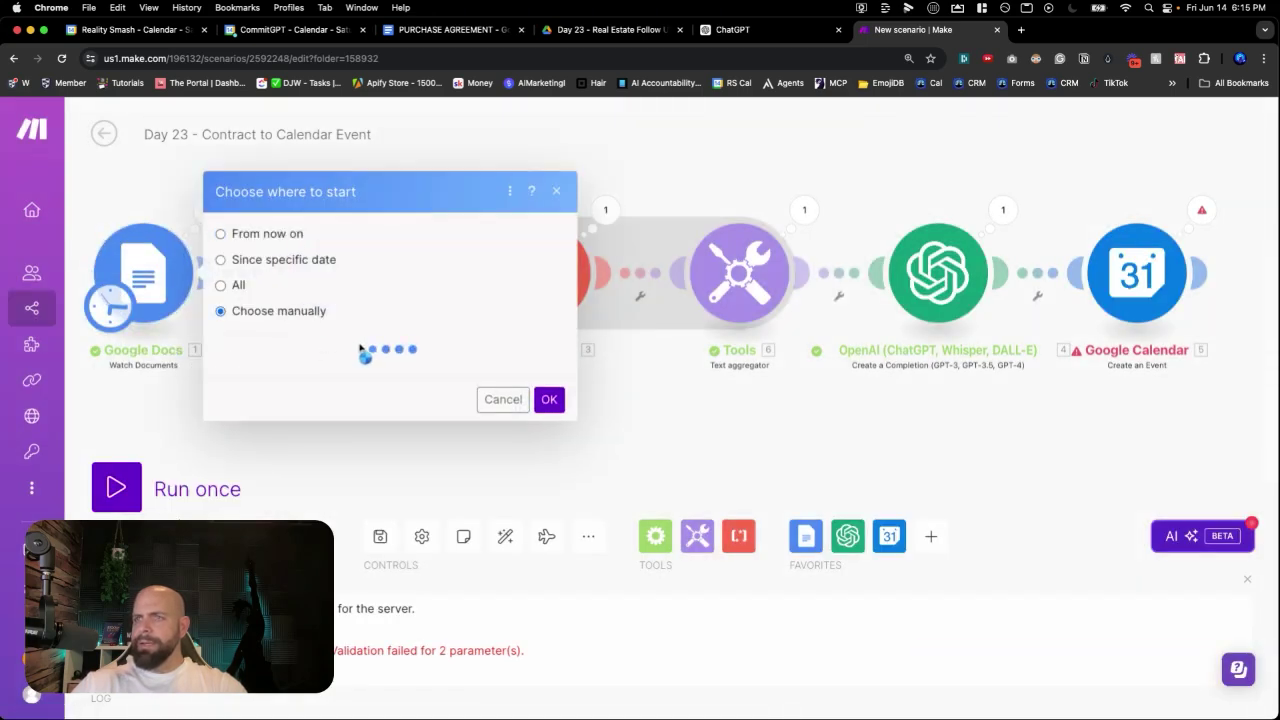
{"action": "left_click", "coordinate": [362, 338]}
{"action": "left_click", "coordinate": [542, 399]}
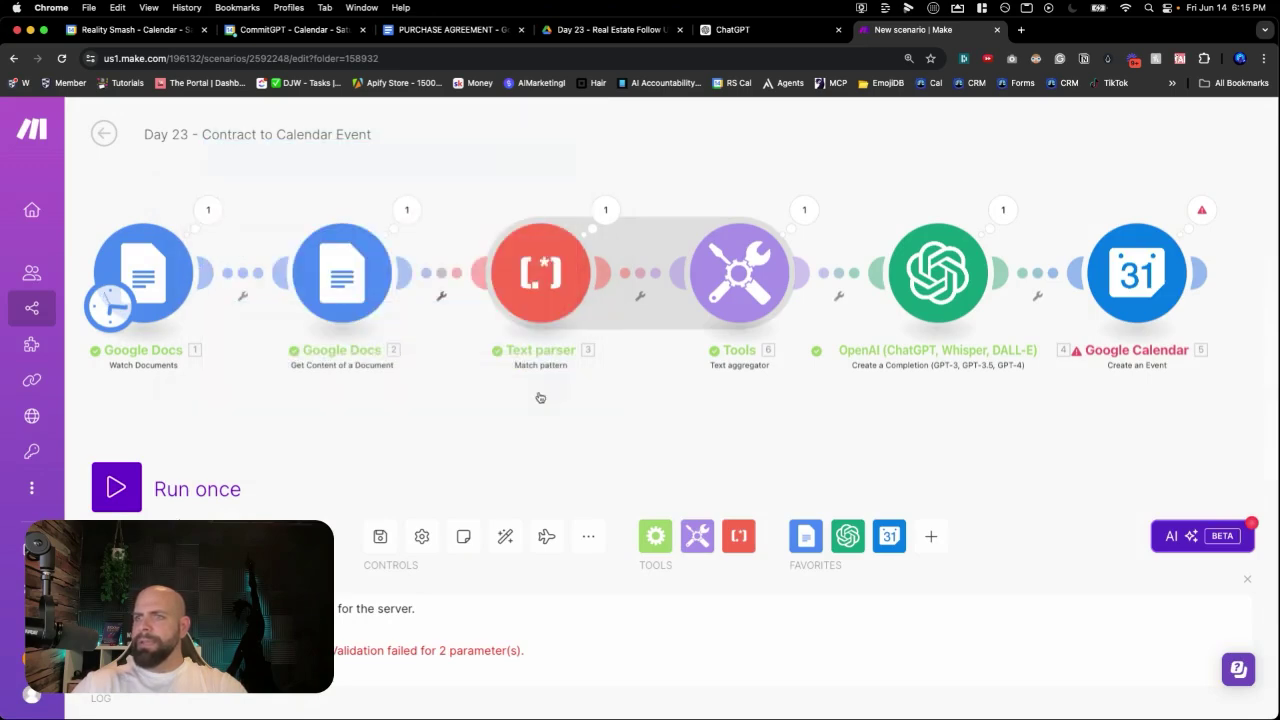
{"action": "left_click", "coordinate": [117, 494]}
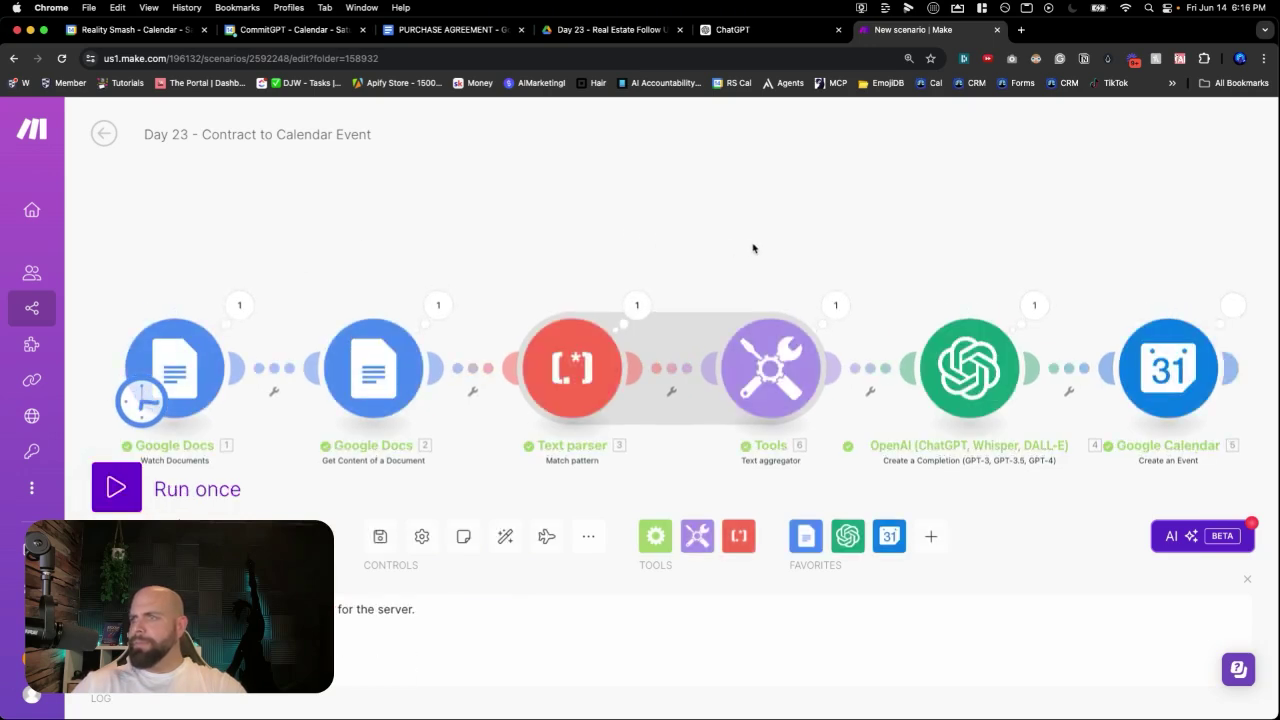
Step: Inspect the input and output bundles of the Google Calendar module's latest run
{"action": "left_click_drag", "start_coordinate": [749, 246], "coordinate": [323, 223]}
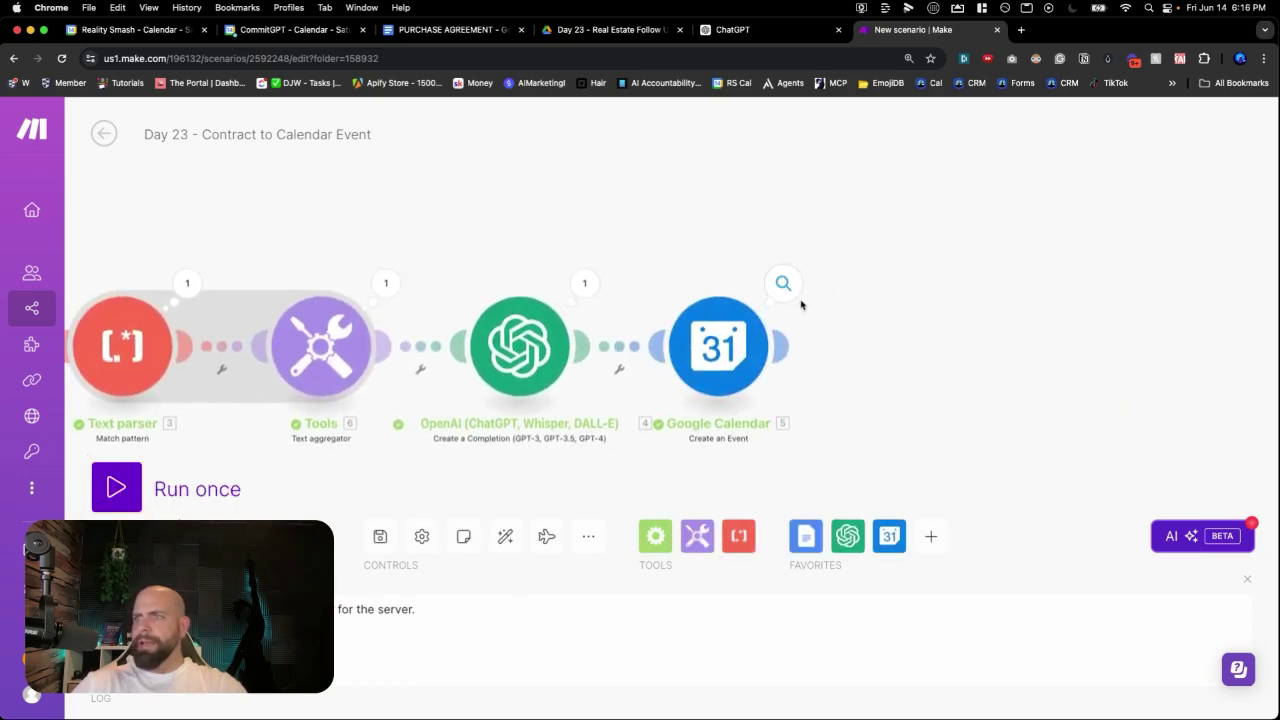
{"action": "left_click", "coordinate": [784, 297]}
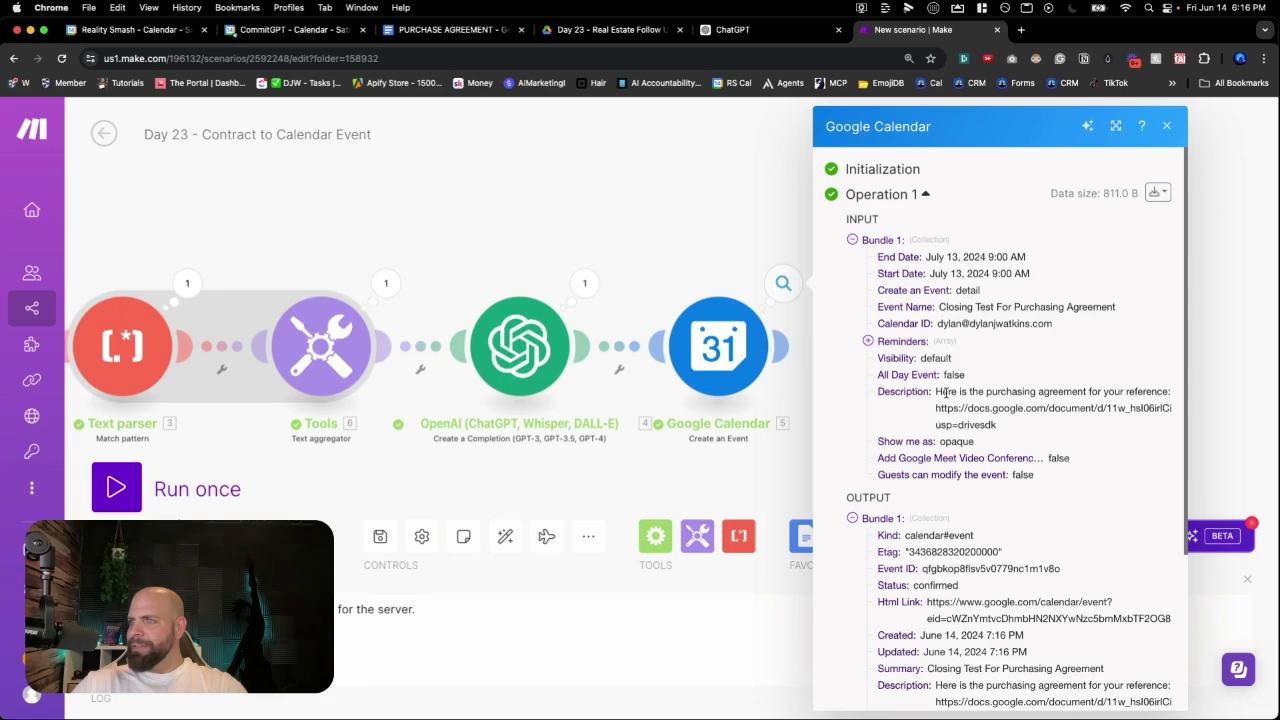
{"action": "scroll", "coordinate": [962, 442], "scroll_direction": "down", "scroll_amount": 5}
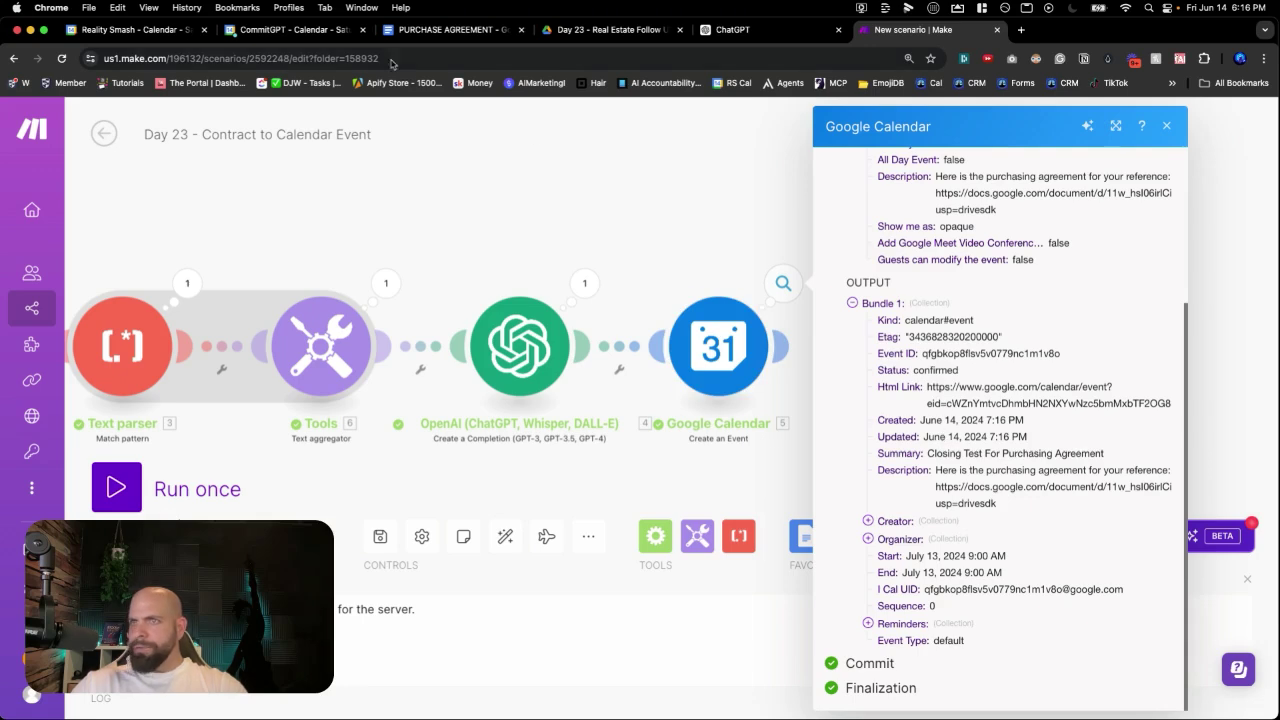
Step: Switch to Google Calendar, dismiss the event alert, open the Closing Test For Purchasing Agreement event on July 13, 2024, and follow its document link
{"action": "left_click", "coordinate": [309, 32]}
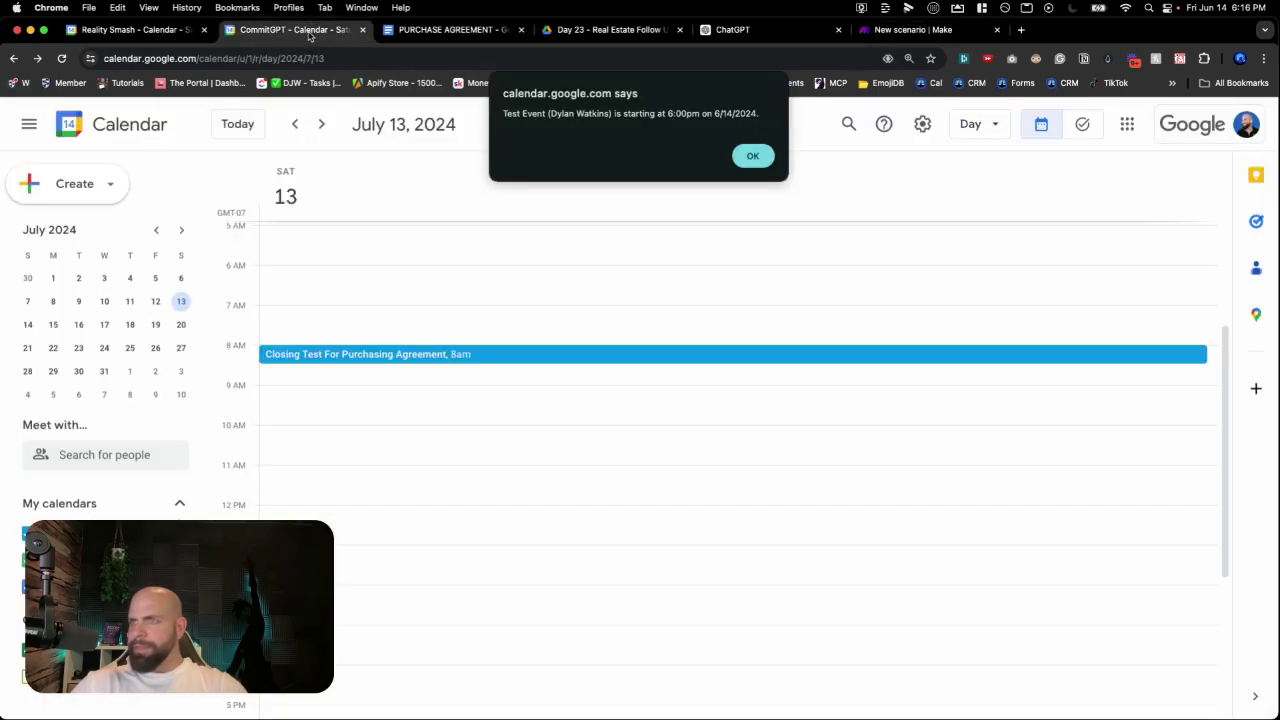
{"action": "left_click", "coordinate": [748, 157]}
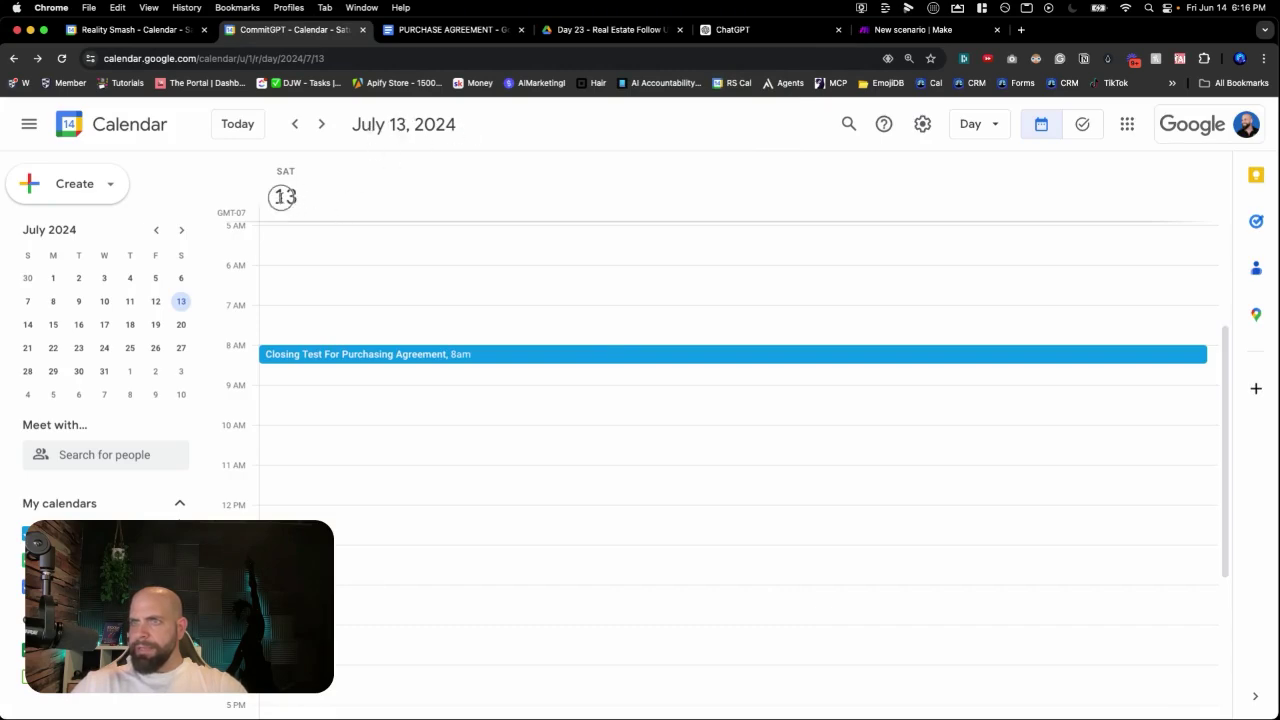
{"action": "left_click", "coordinate": [311, 238]}
{"action": "left_click", "coordinate": [309, 372]}
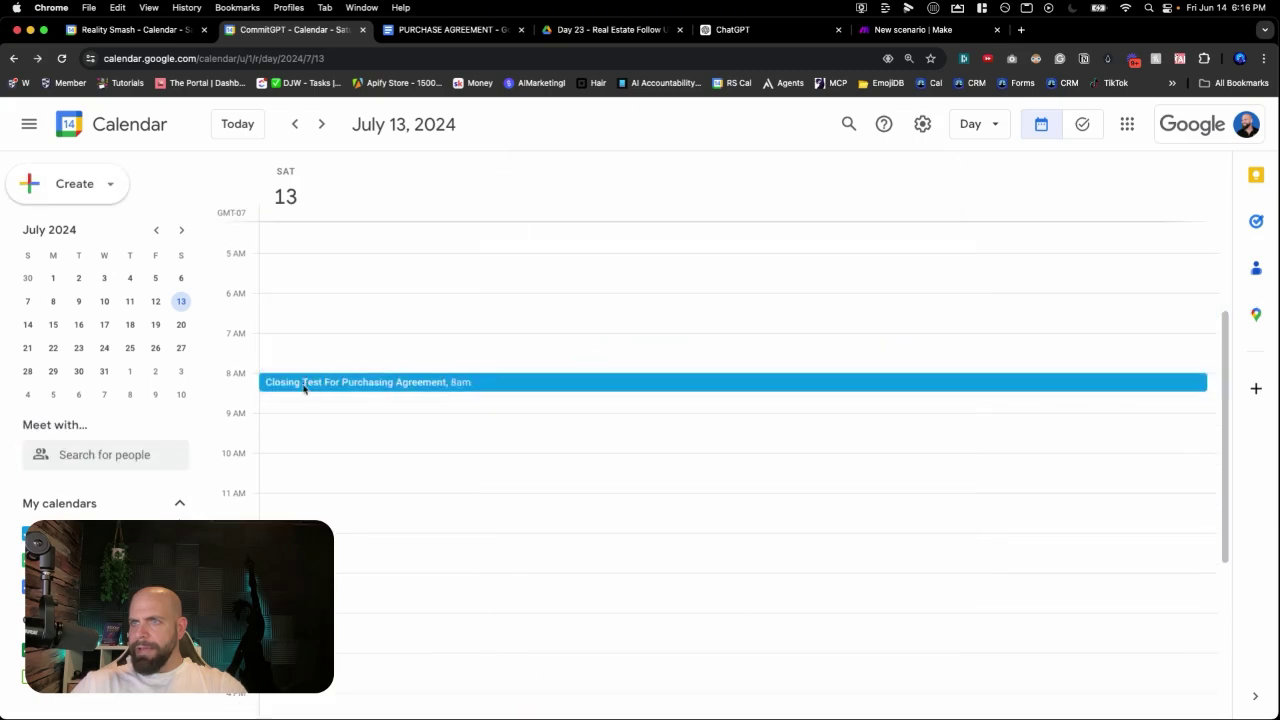
{"action": "left_click", "coordinate": [318, 386]}
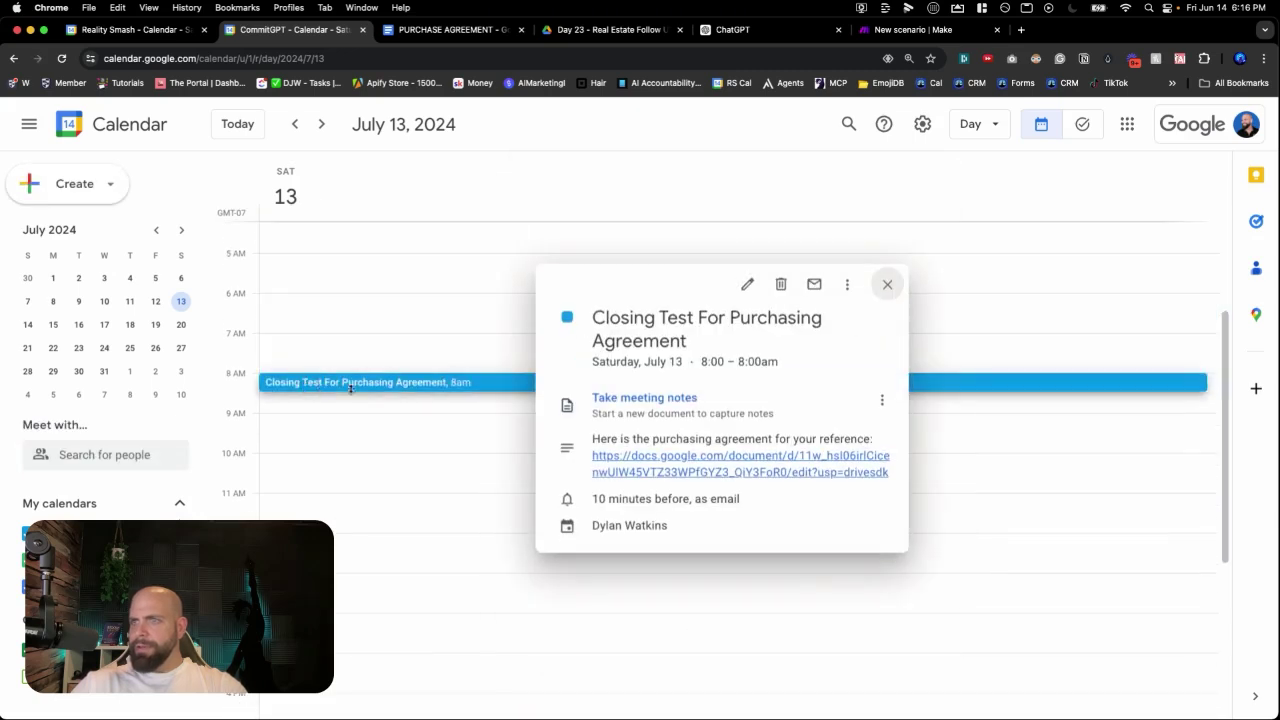
{"action": "left_click_drag", "start_coordinate": [595, 446], "coordinate": [771, 440]}
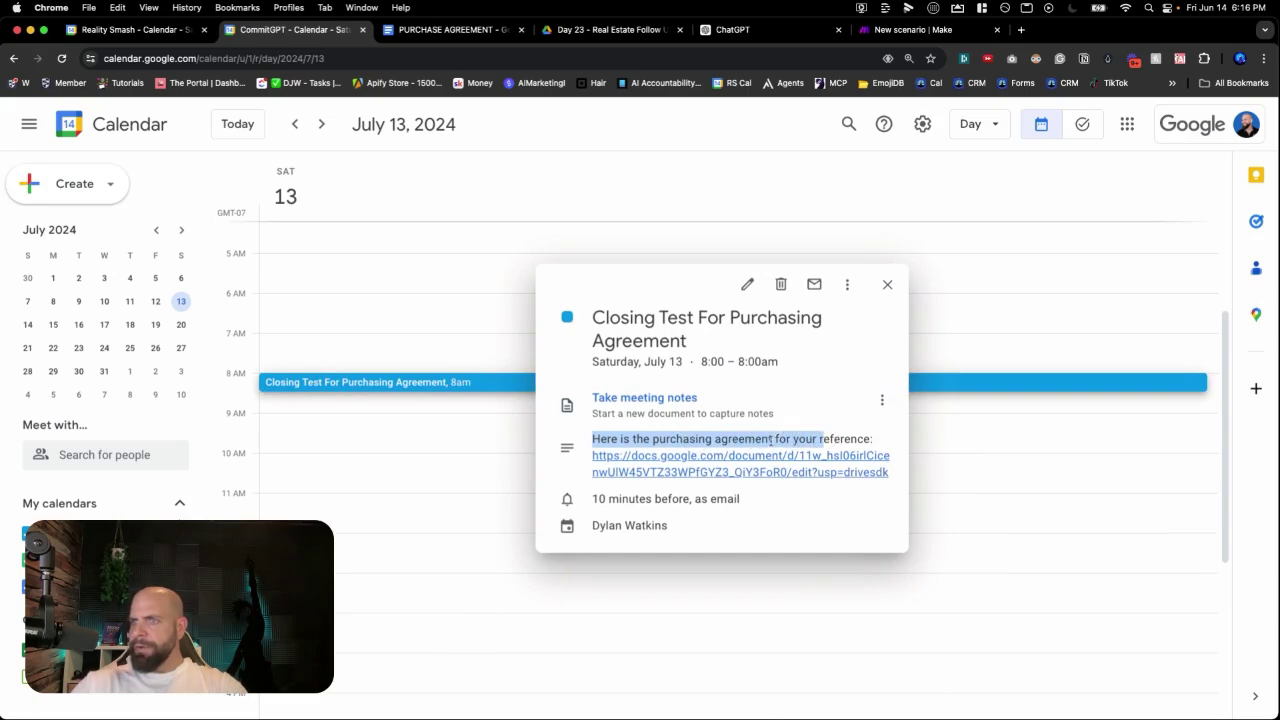
{"action": "left_click", "coordinate": [661, 458]}
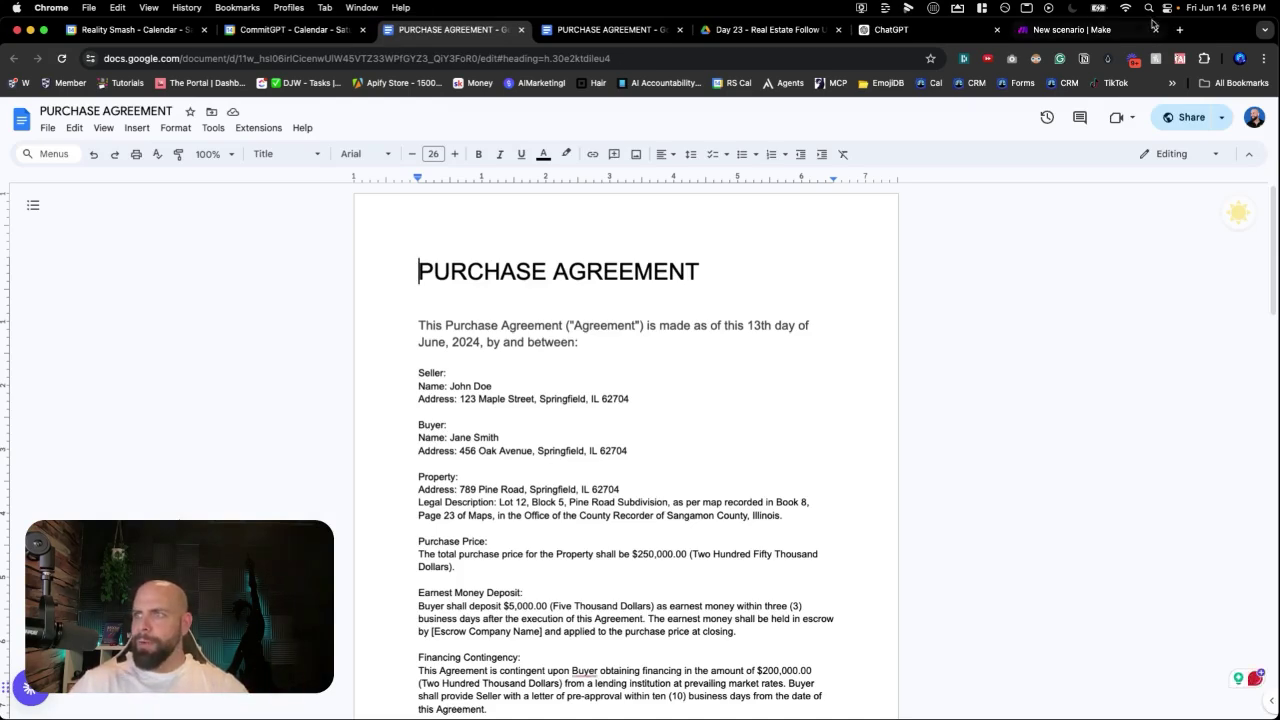
Step: Return to the Make scenario, close the run output and set the scenario's schedule to run every day
{"action": "left_click", "coordinate": [1070, 31]}
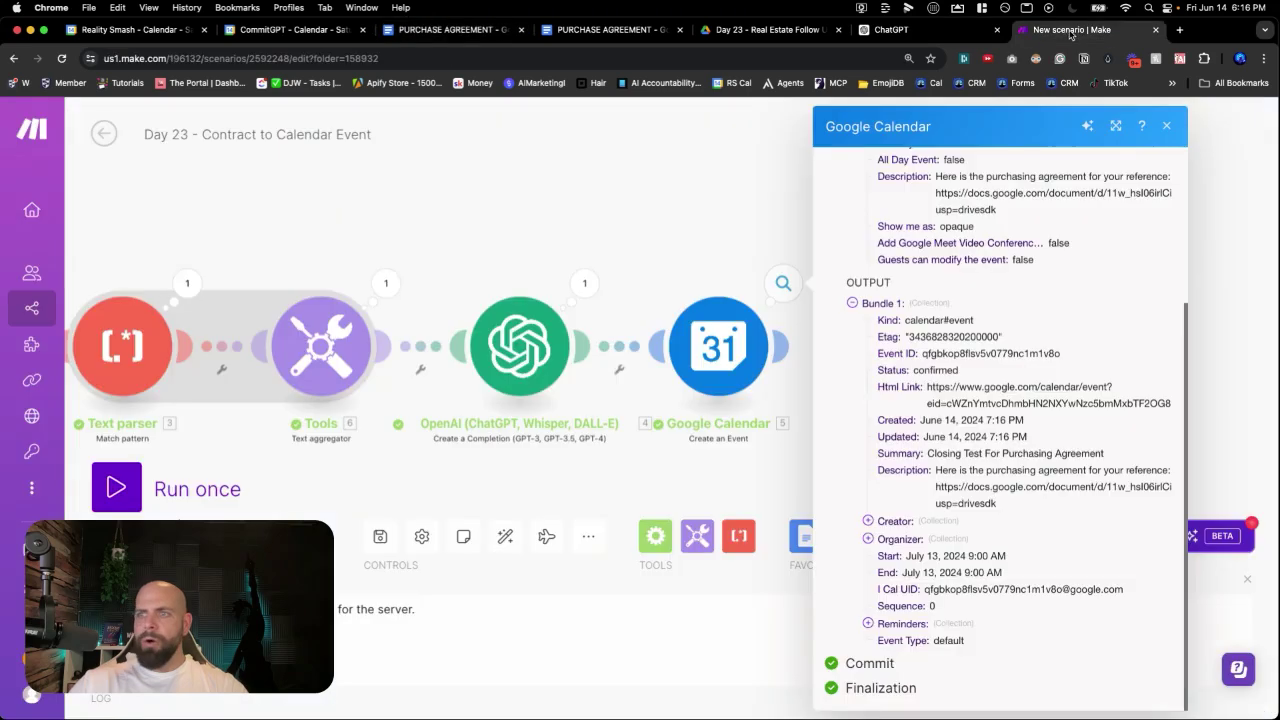
{"action": "left_click", "coordinate": [512, 494]}
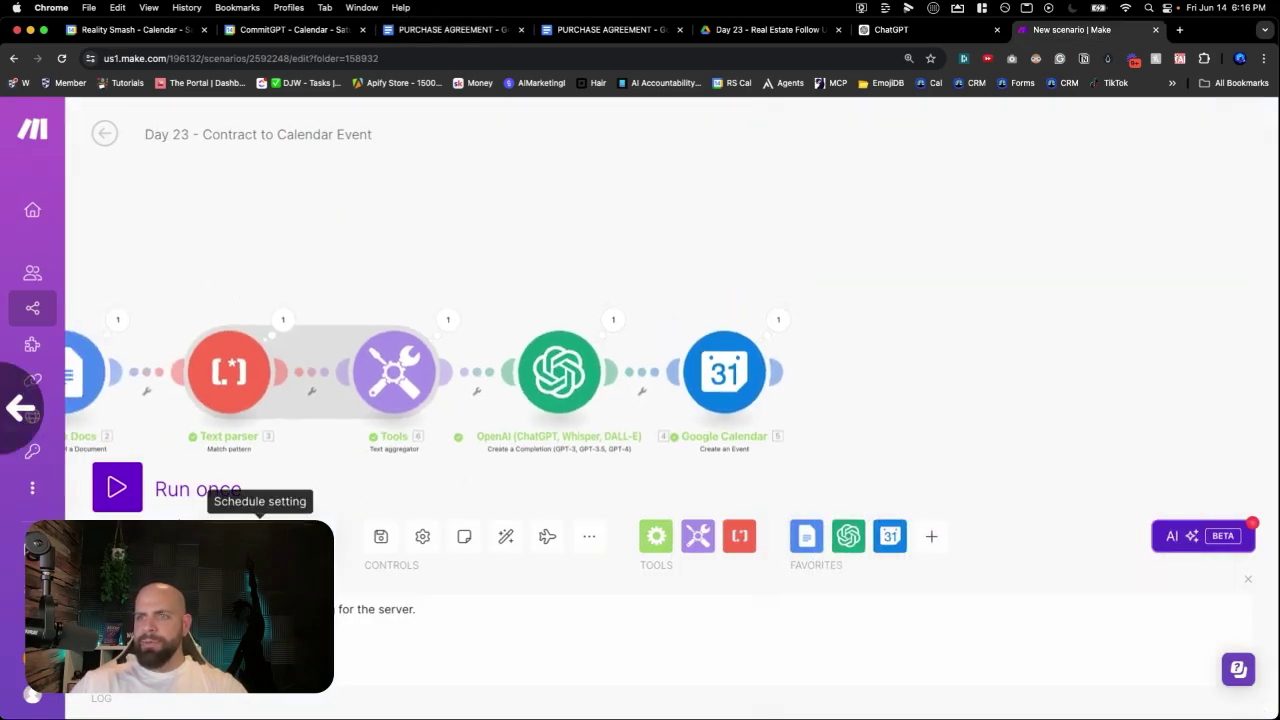
{"action": "left_click", "coordinate": [258, 532]}
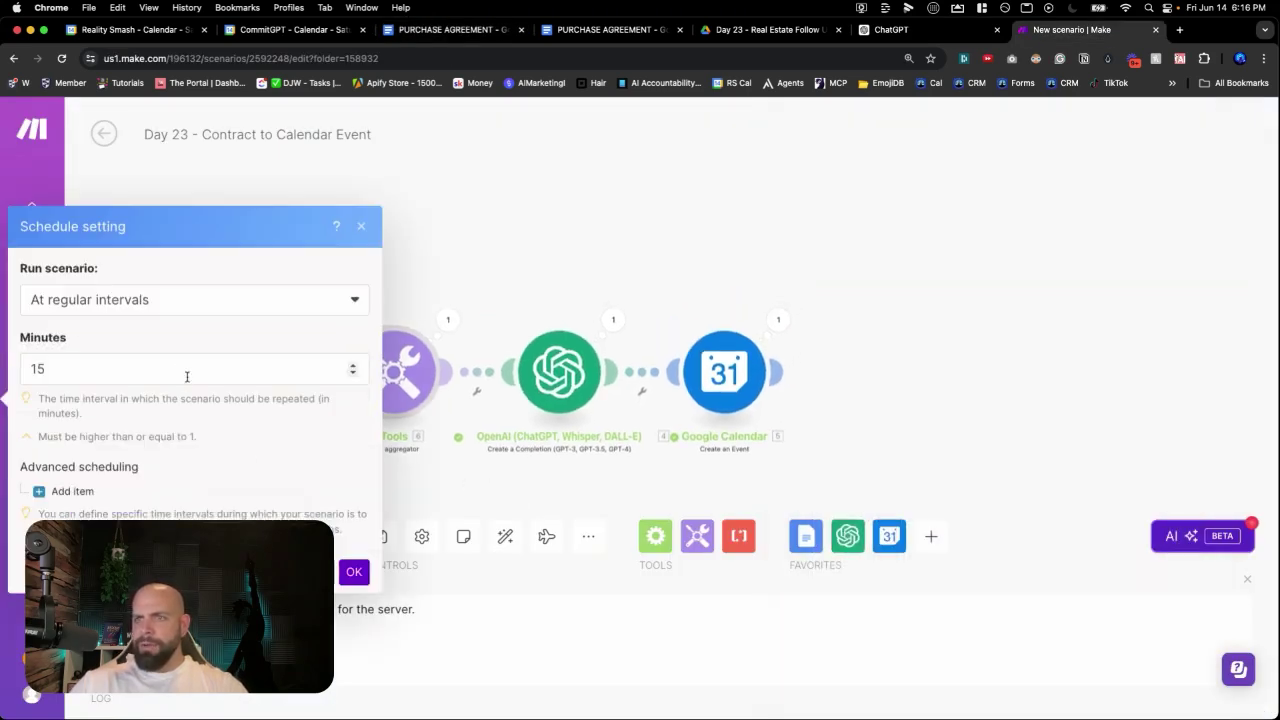
{"action": "left_click", "coordinate": [186, 372]}
{"action": "left_click", "coordinate": [255, 303]}
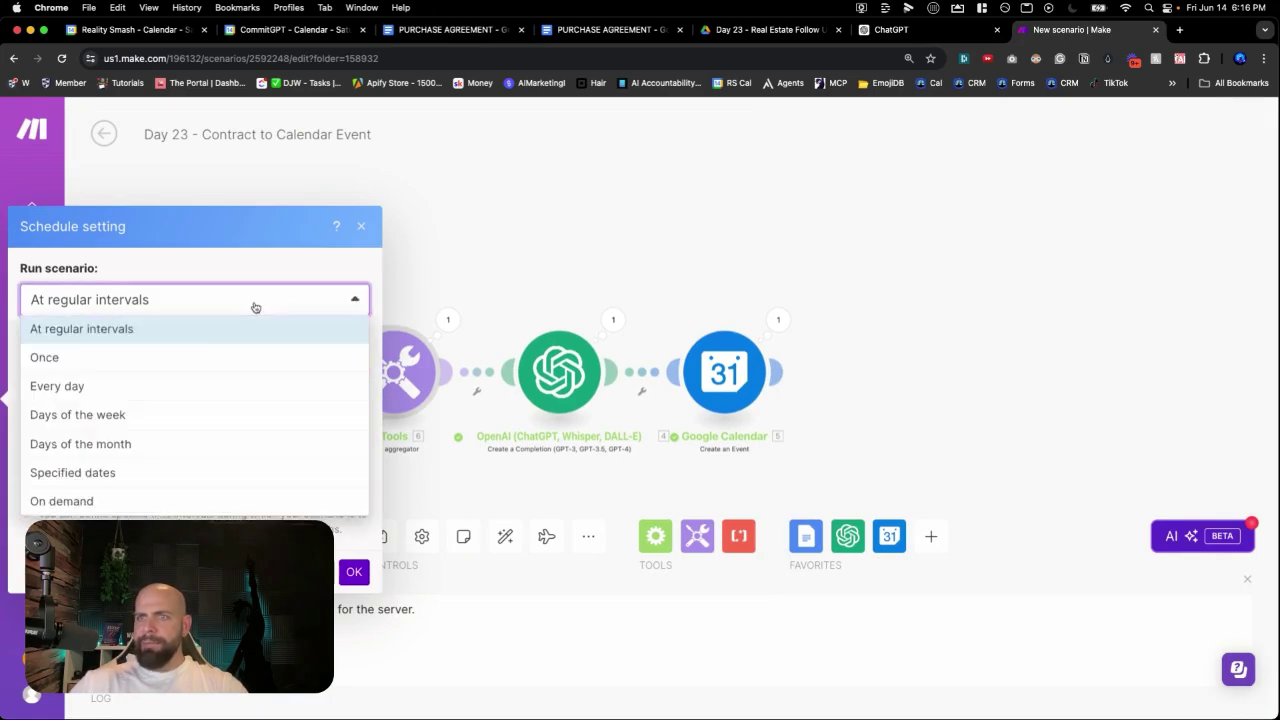
{"action": "left_click", "coordinate": [193, 390]}
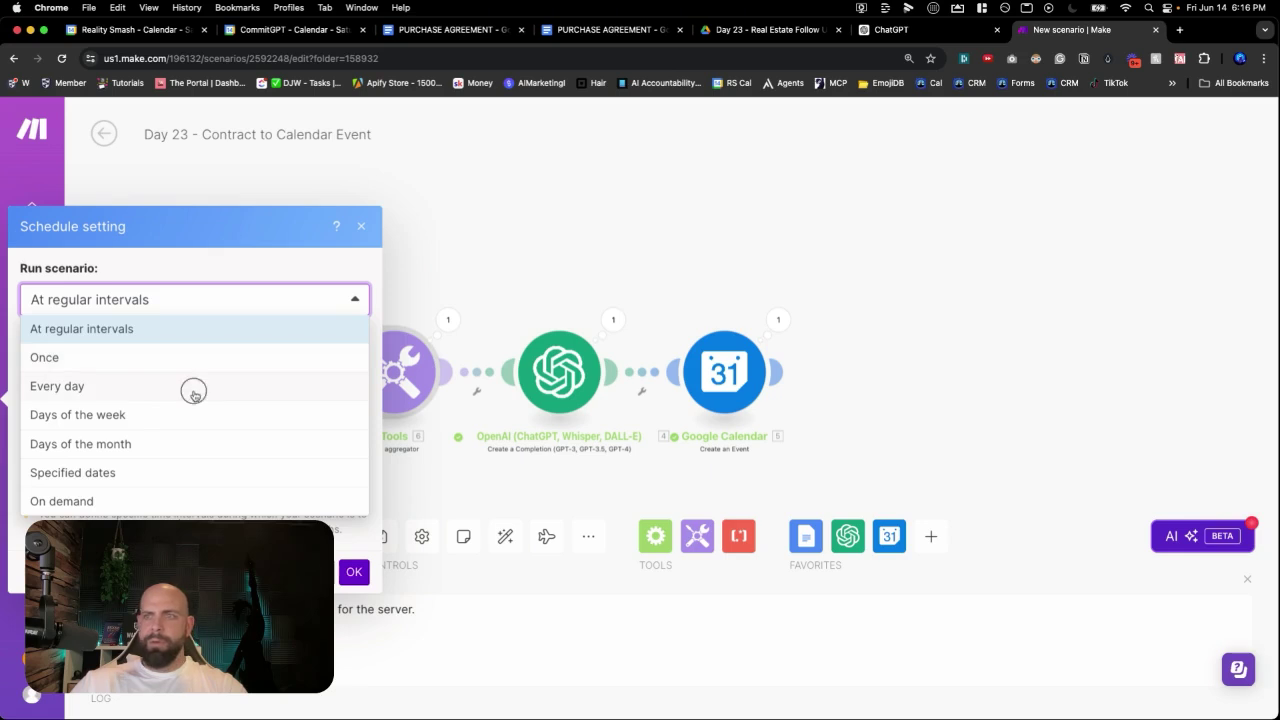
Step: Set the daily run time to 06:00 and accept the schedule settings
{"action": "left_click", "coordinate": [168, 417]}
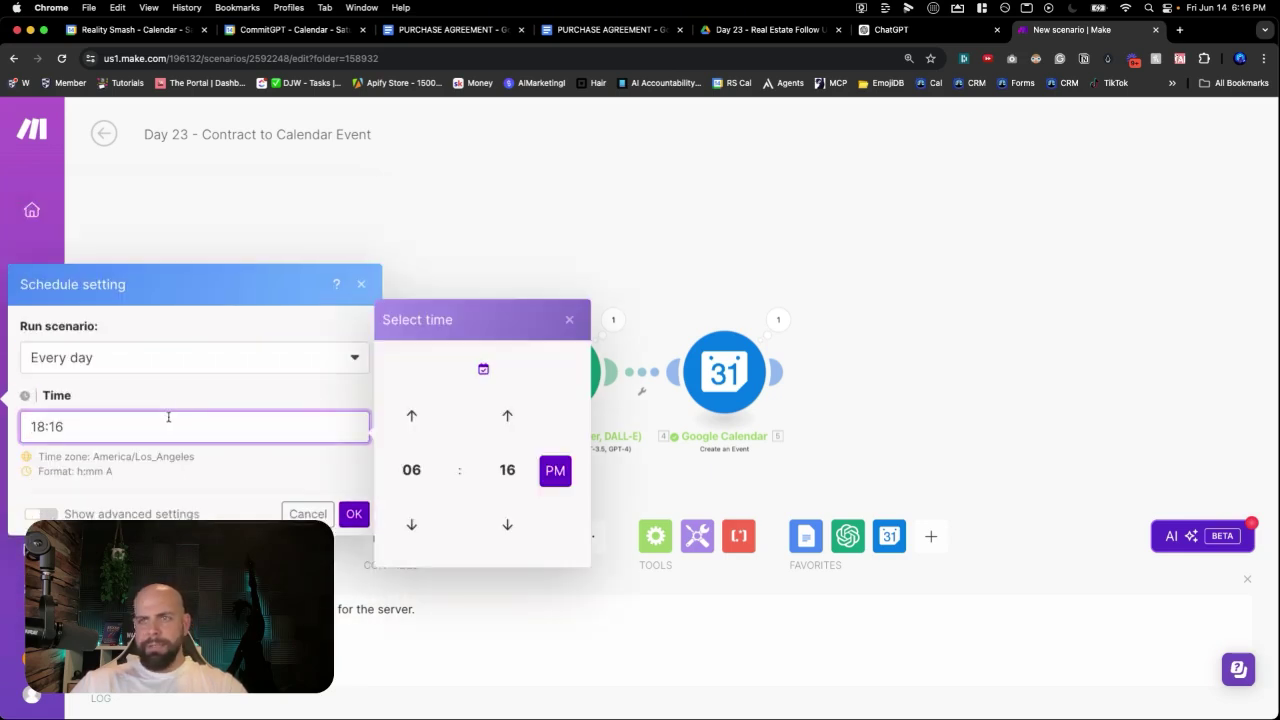
{"action": "key", "text": "BackSpace"}
{"action": "key", "text": "BackSpace"}
{"action": "key", "text": "BackSpace"}
{"action": "key", "text": "BackSpace"}
{"action": "key", "text": "BackSpace"}
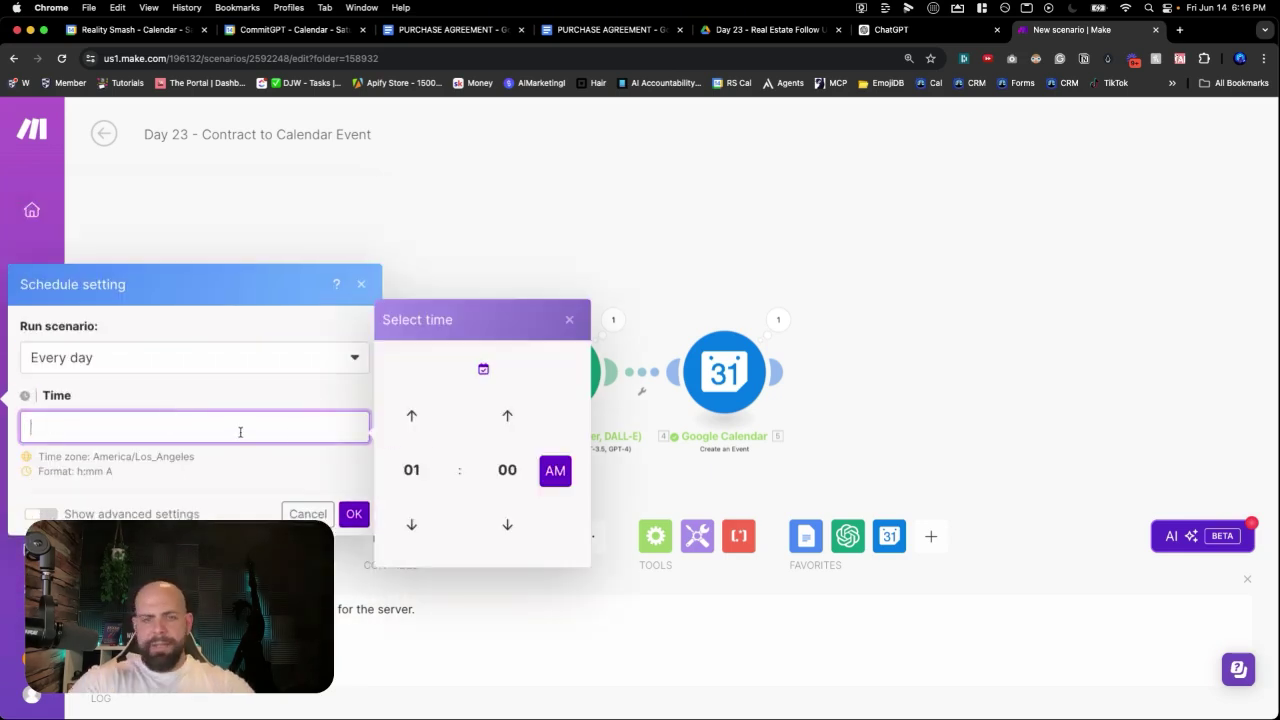
{"action": "type", "text": "0600"}
{"action": "left_click", "coordinate": [352, 516]}
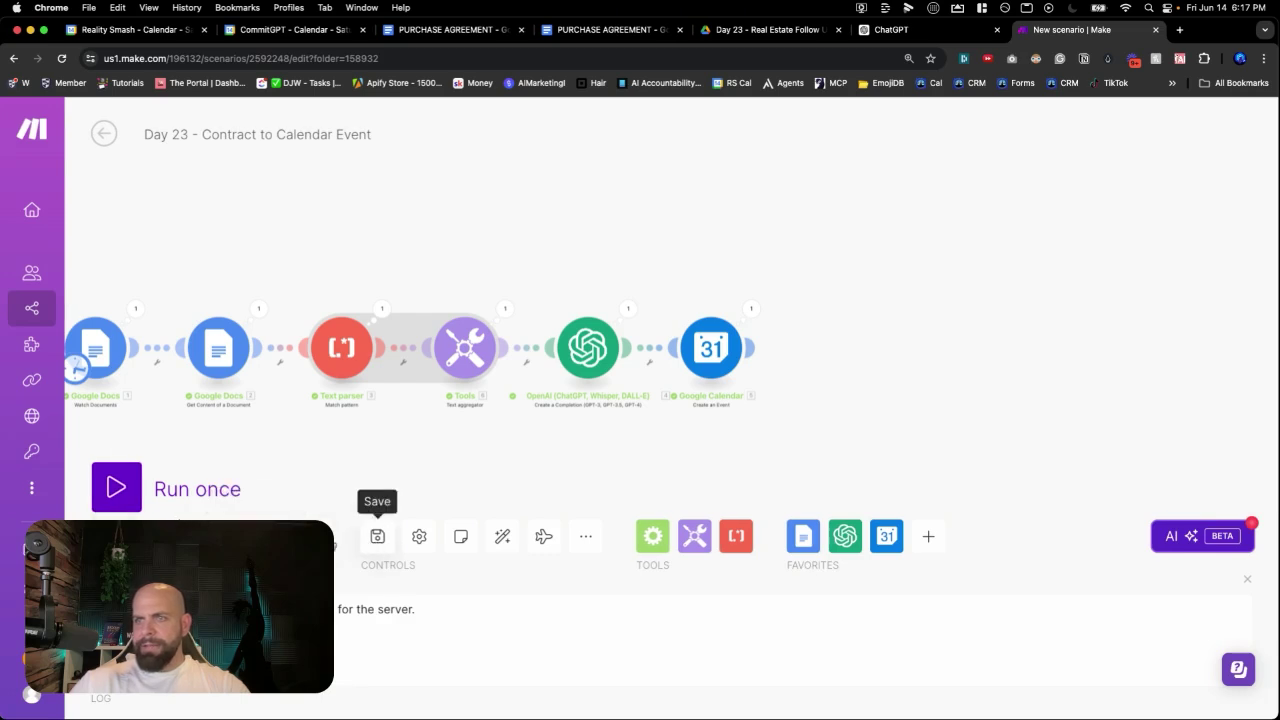
Step: Save the scenario, check its daily schedule settings, and turn scheduling on
{"action": "left_click", "coordinate": [377, 536]}
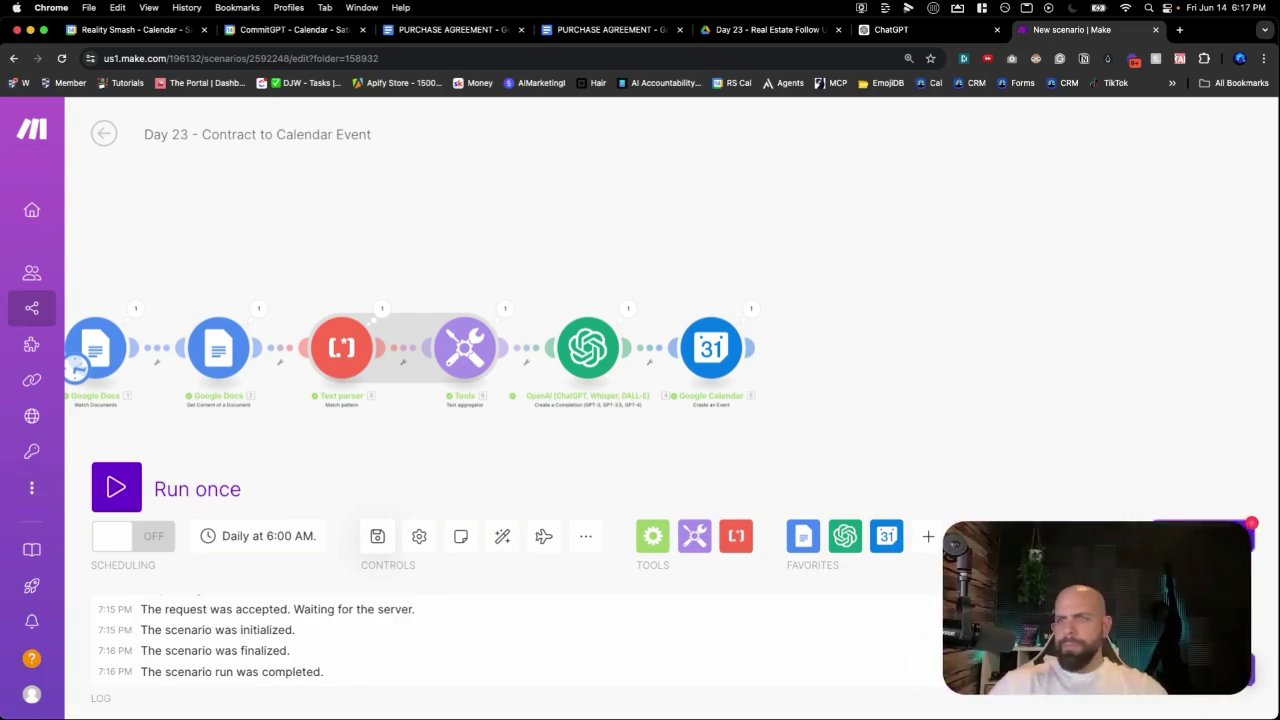
{"action": "left_click", "coordinate": [215, 536]}
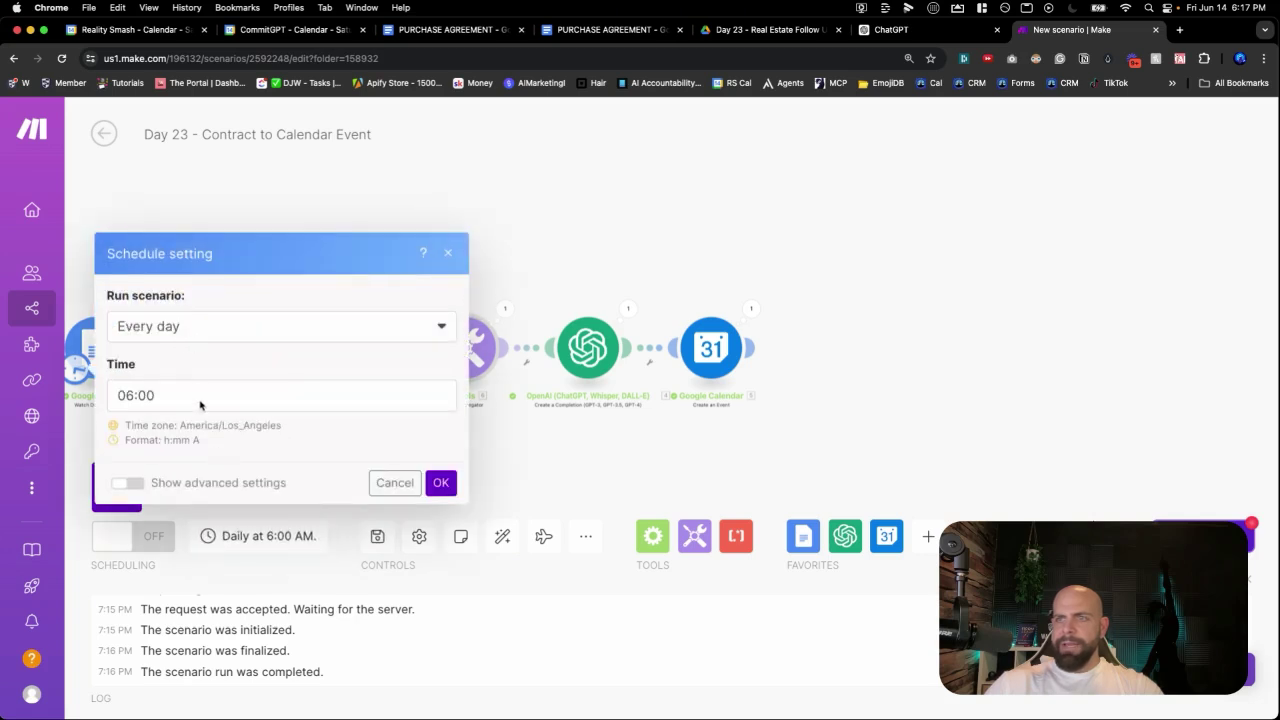
{"action": "left_click", "coordinate": [449, 253]}
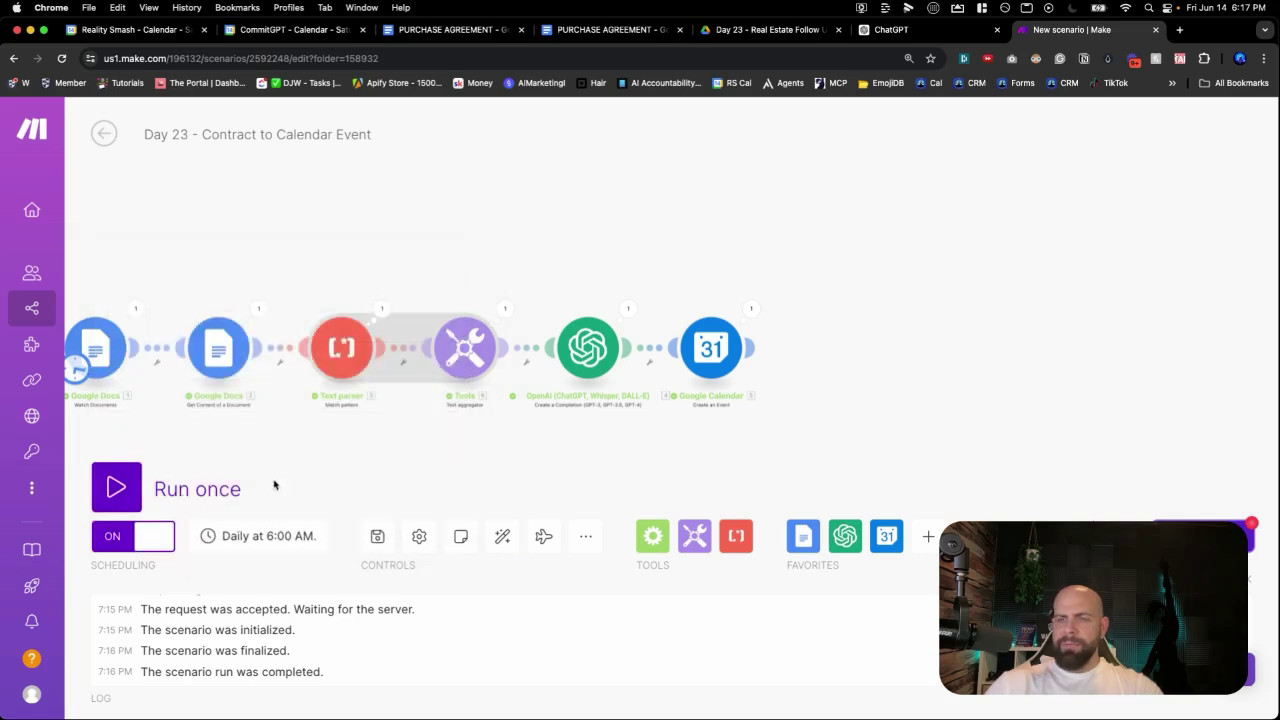
{"action": "scroll", "coordinate": [215, 306], "scroll_direction": "left", "scroll_amount": 3}
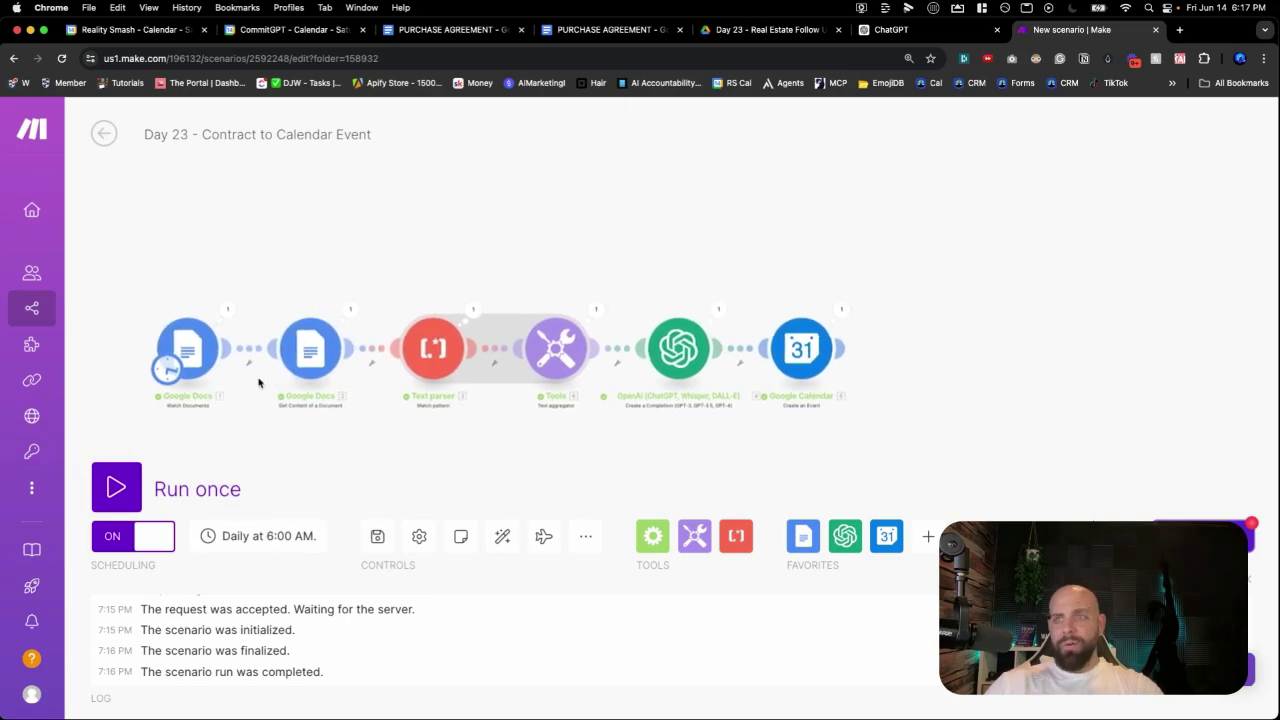
{"action": "scroll", "coordinate": [351, 394], "scroll_direction": "up", "scroll_amount": 3}
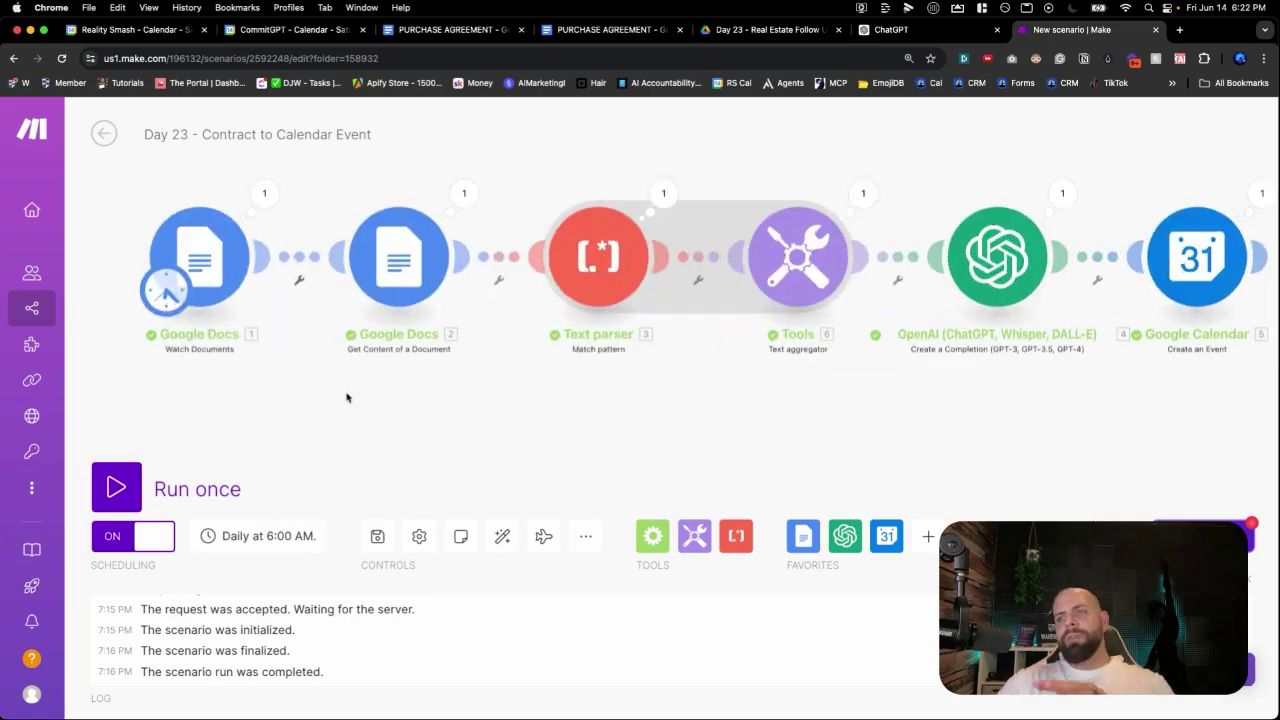
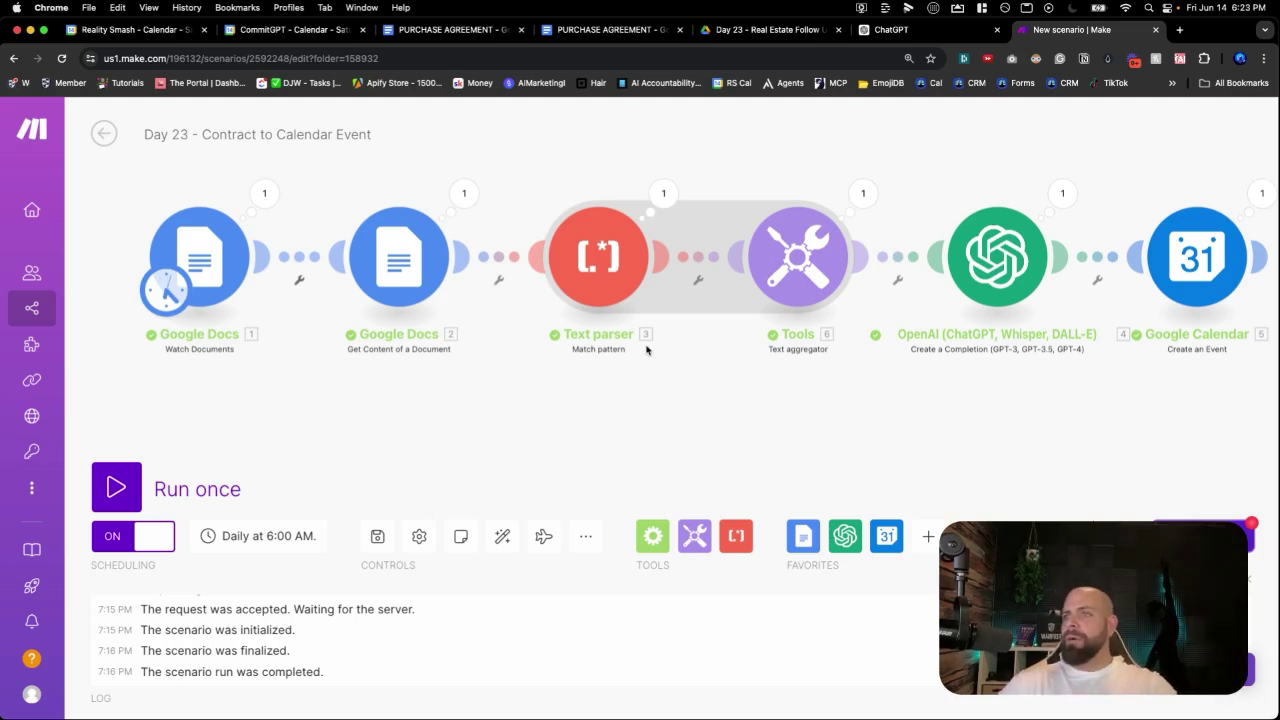
{"action": "scroll", "coordinate": [641, 370], "scroll_direction": "down", "scroll_amount": 3}
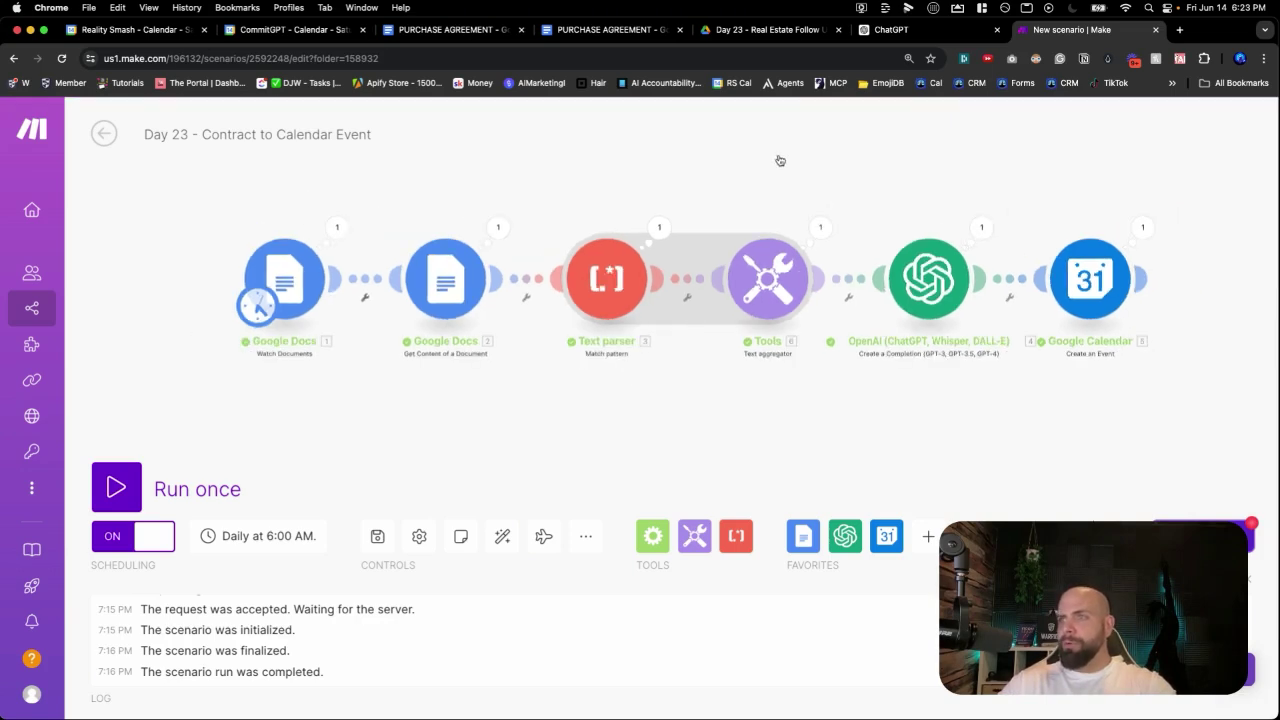
{"action": "scroll", "coordinate": [780, 160], "scroll_direction": "right", "scroll_amount": 3}
Step: Switch to Google Drive and create a folder named Contracts_With_Calendar_Reminders inside the Day 23 real estate folder
{"action": "left_click", "coordinate": [745, 30]}
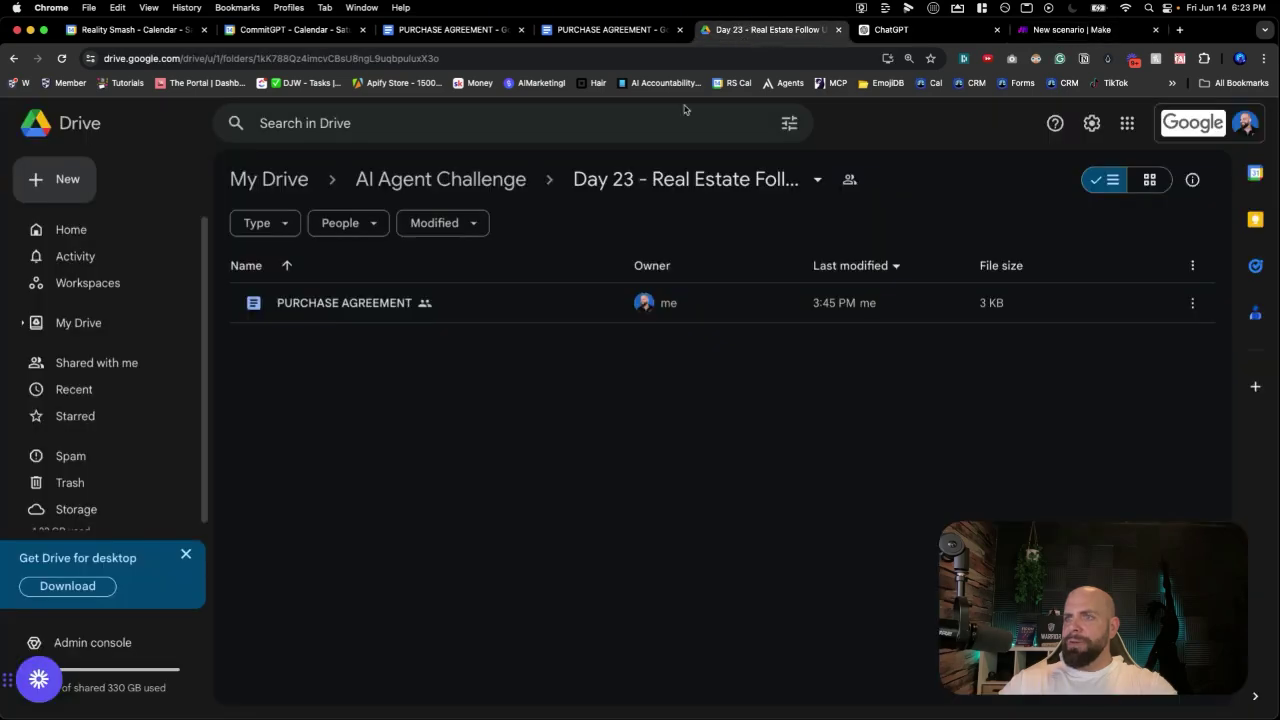
{"action": "right_click", "coordinate": [383, 398]}
{"action": "left_click", "coordinate": [403, 411]}
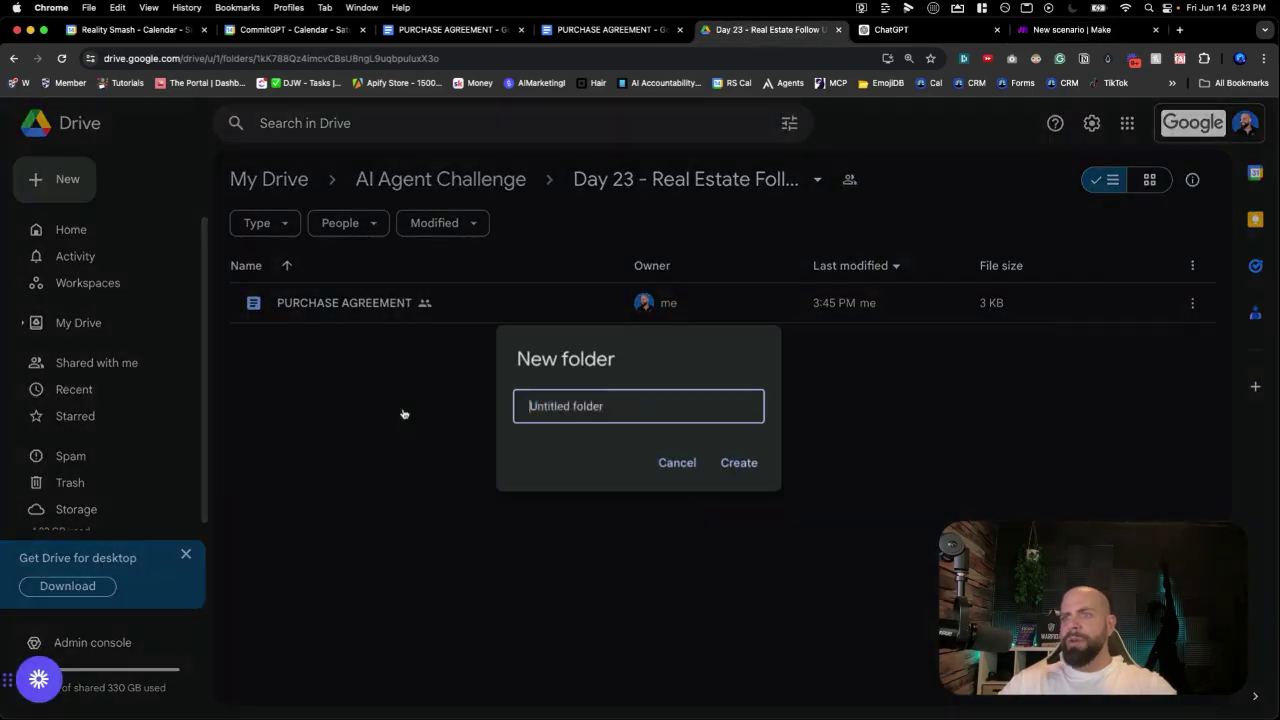
{"action": "key", "text": "BackSpace"}
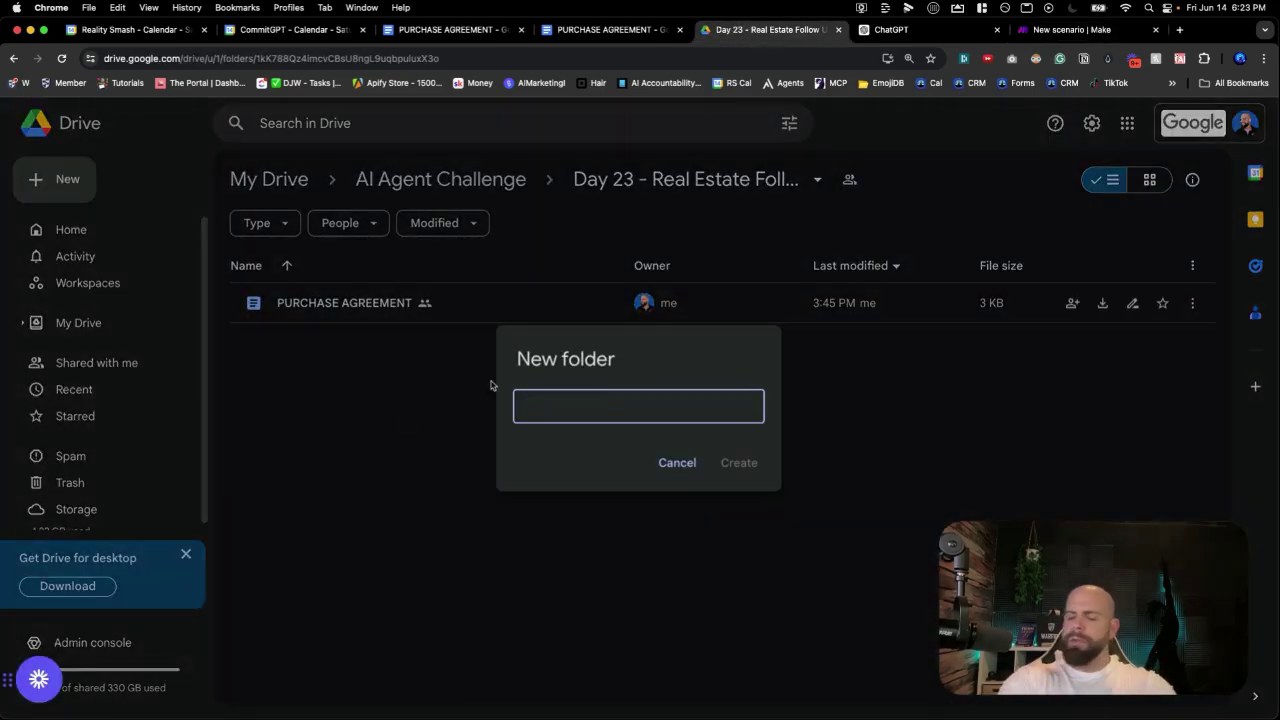
{"action": "type", "text": "Contracts_With_Cal"}
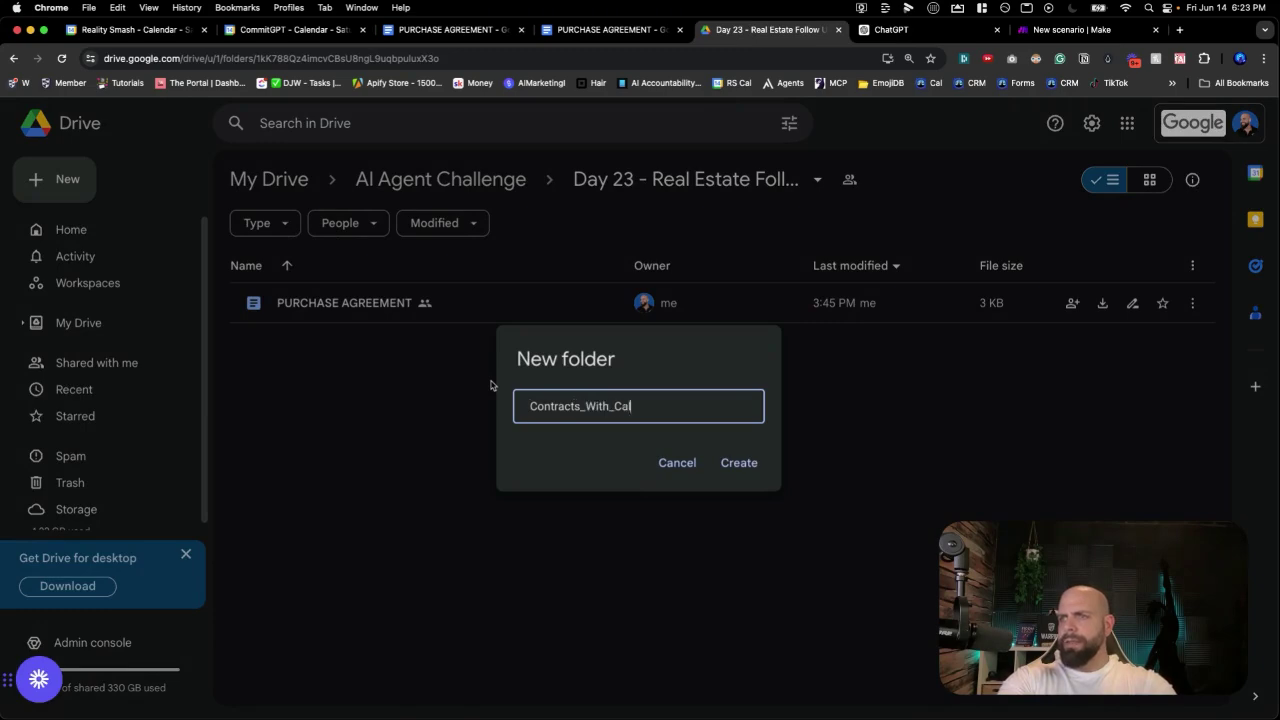
{"action": "type", "text": "endar_Reminders"}
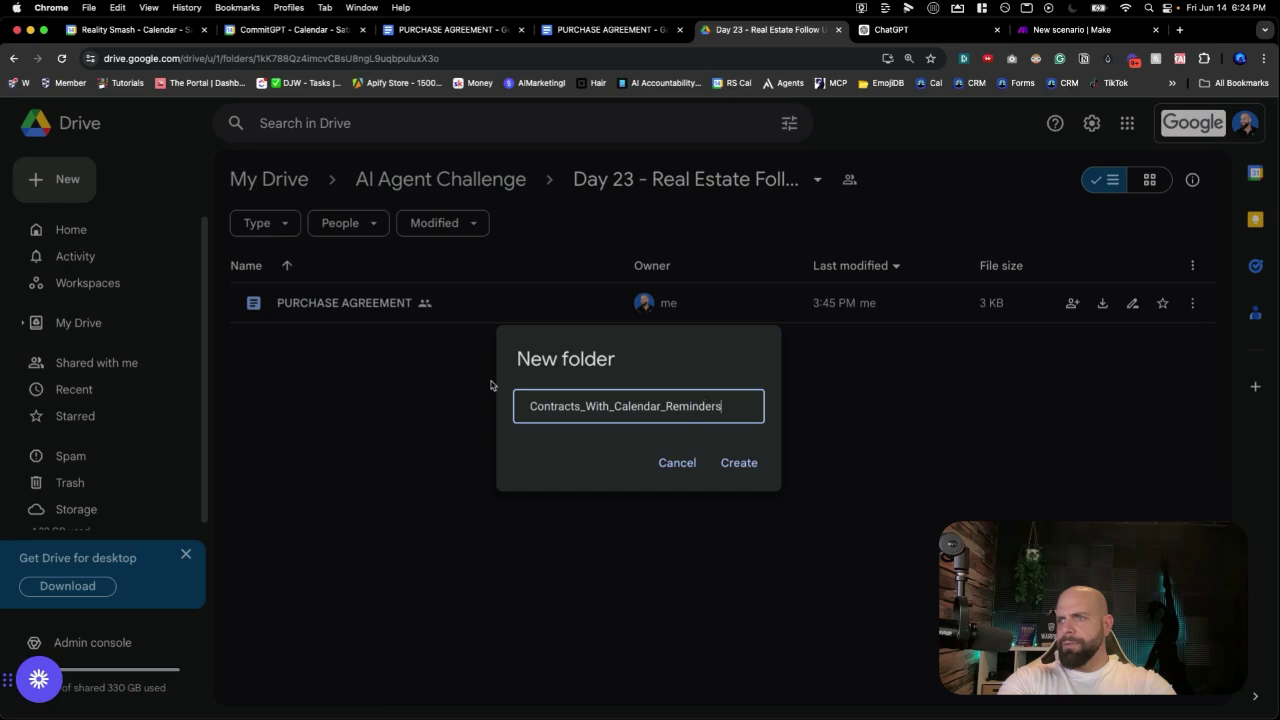
{"action": "key", "text": "Return"}
Step: Return to the Make scenario and add a Google Drive Move a File/Folder module after the Google Calendar module
{"action": "left_click", "coordinate": [1072, 29]}
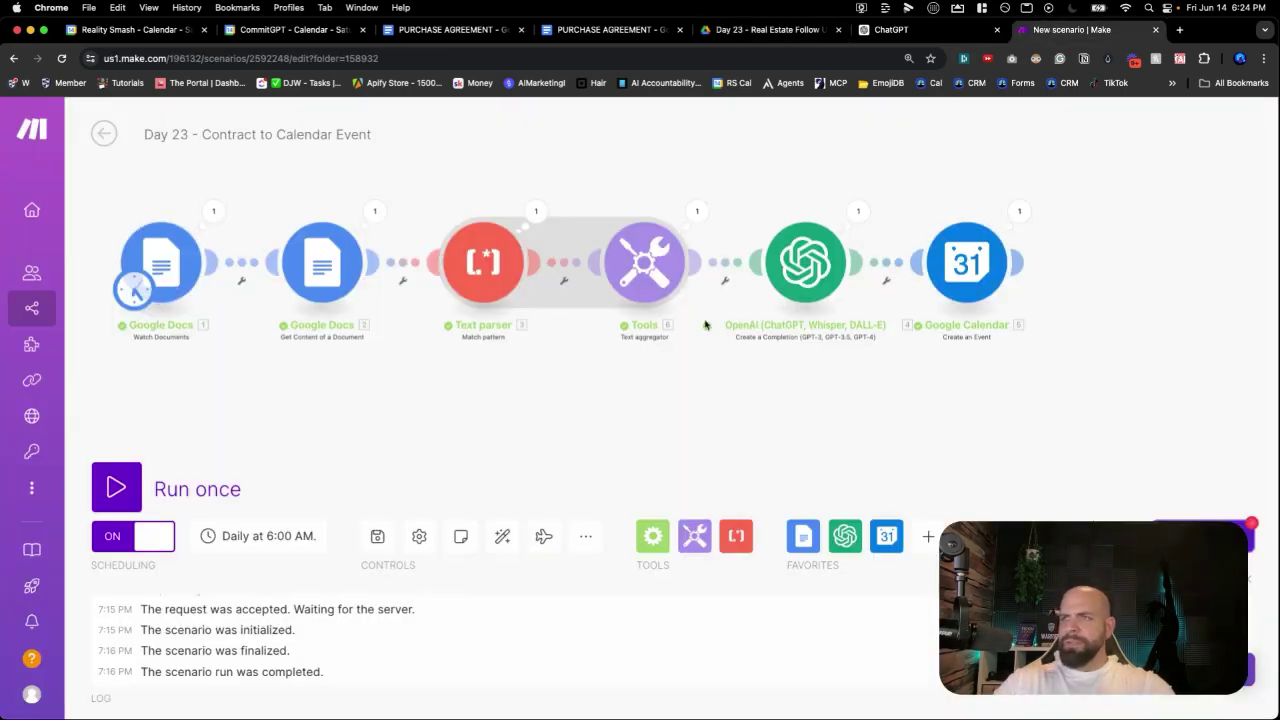
{"action": "left_click_drag", "start_coordinate": [822, 366], "coordinate": [857, 337]}
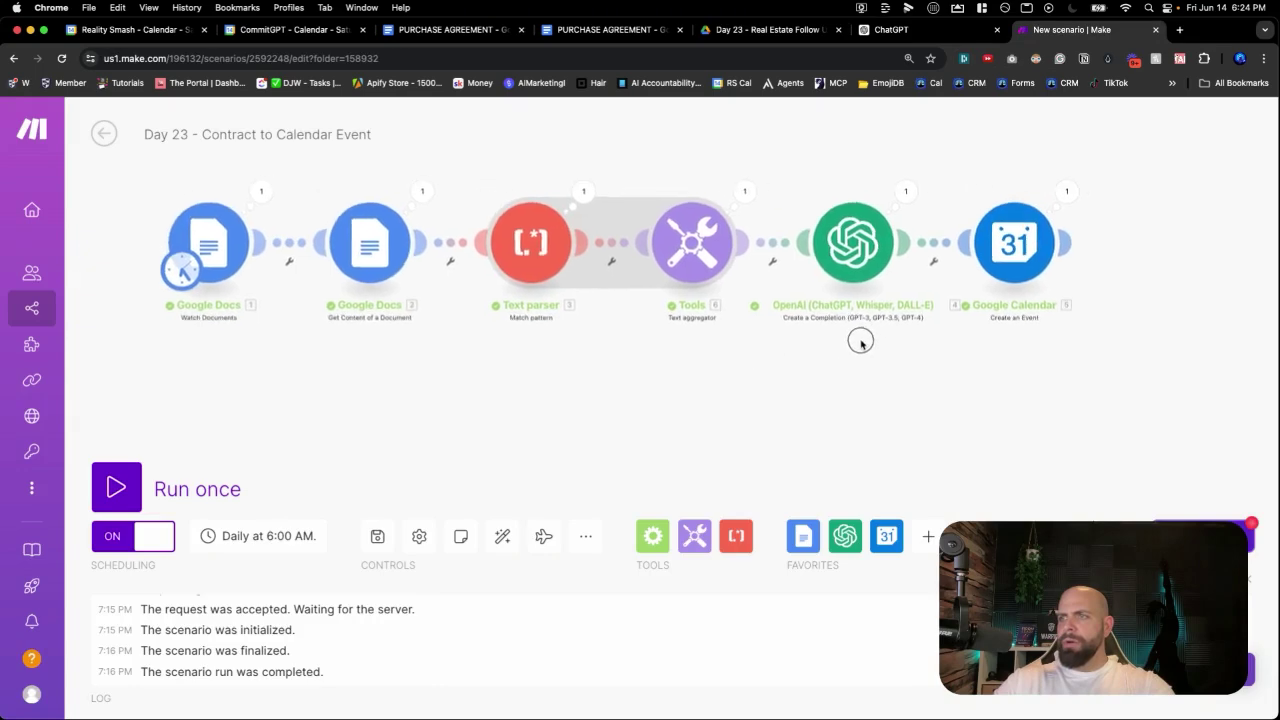
{"action": "left_click", "coordinate": [1147, 249]}
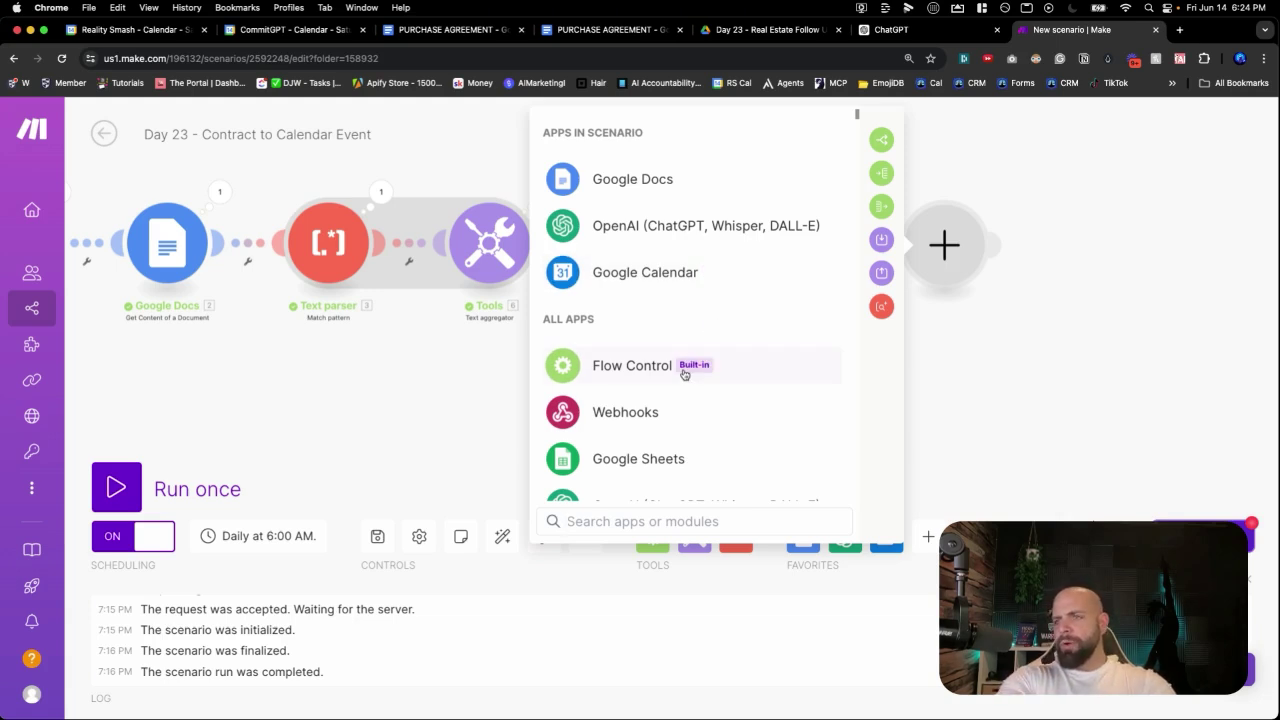
{"action": "type", "text": "drive"}
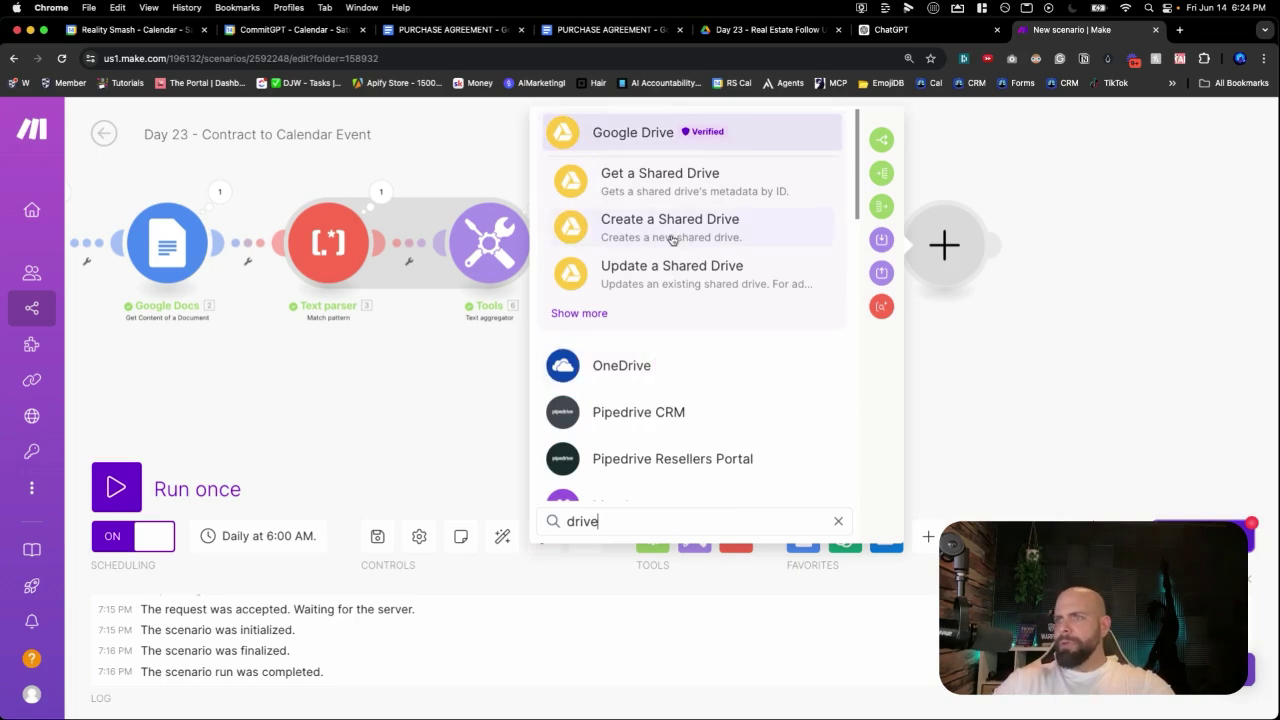
{"action": "left_click", "coordinate": [640, 143]}
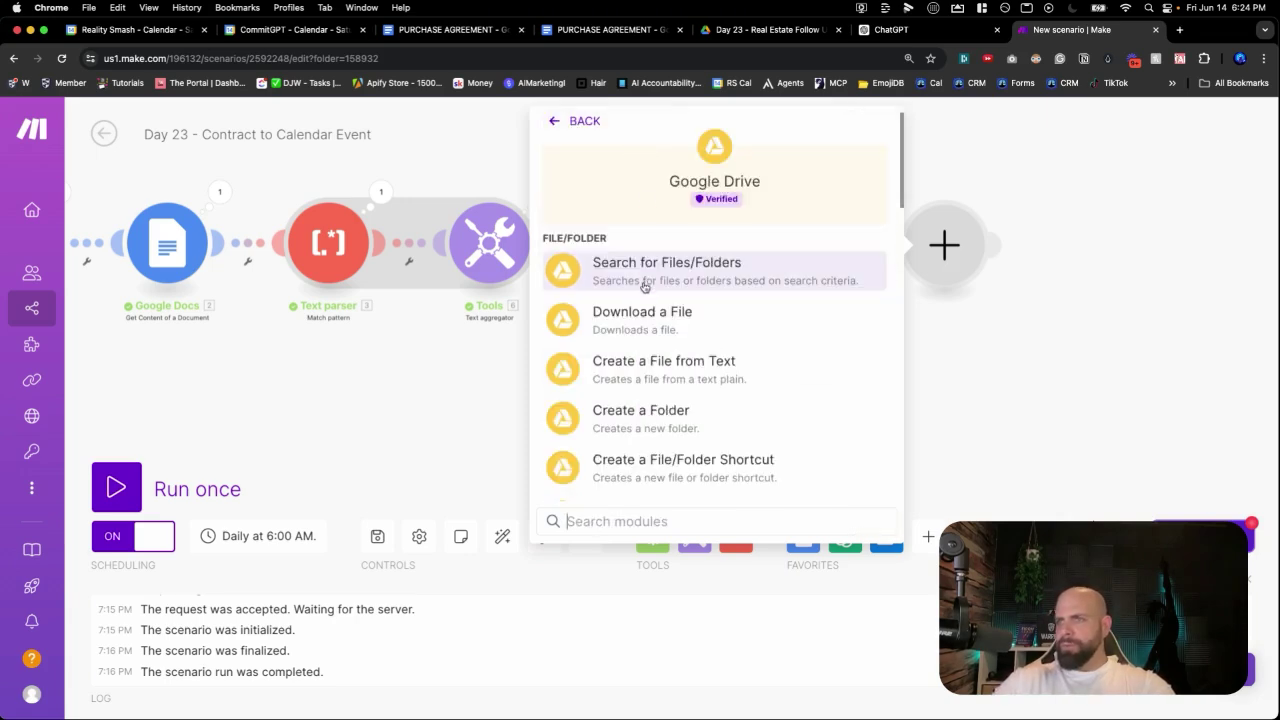
{"action": "scroll", "coordinate": [656, 292], "scroll_direction": "down", "scroll_amount": 2}
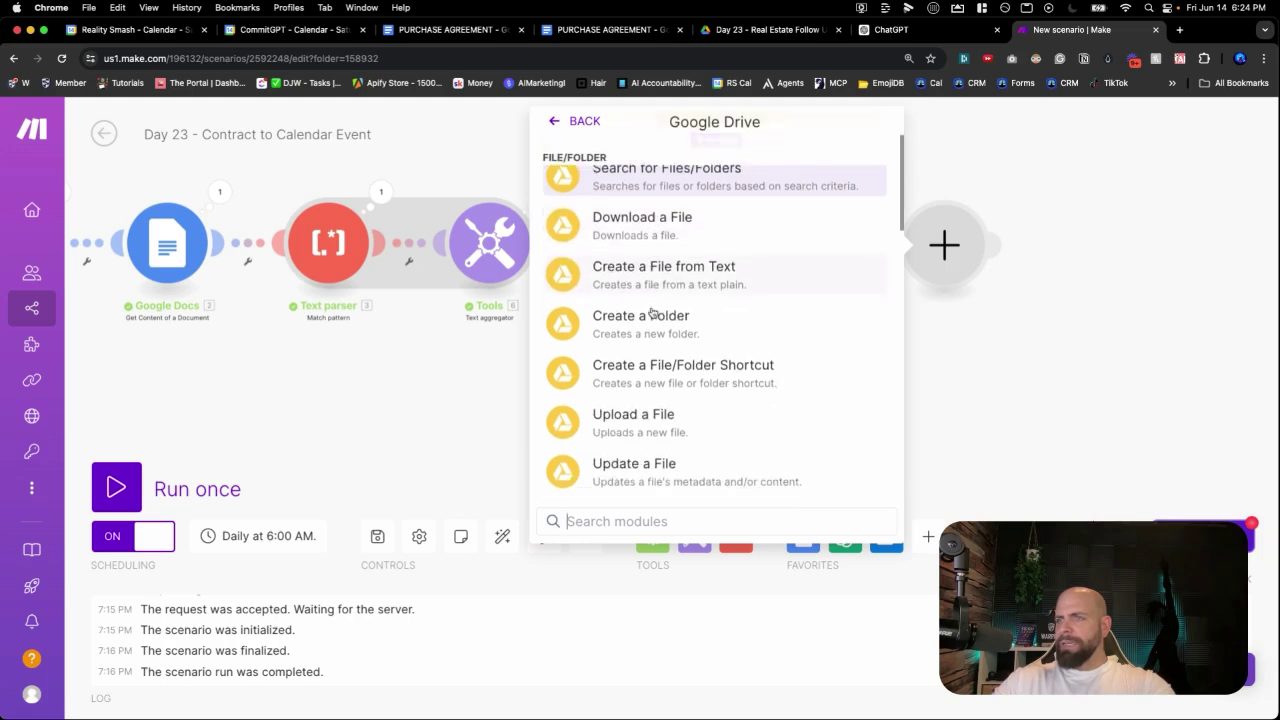
{"action": "type", "text": "move"}
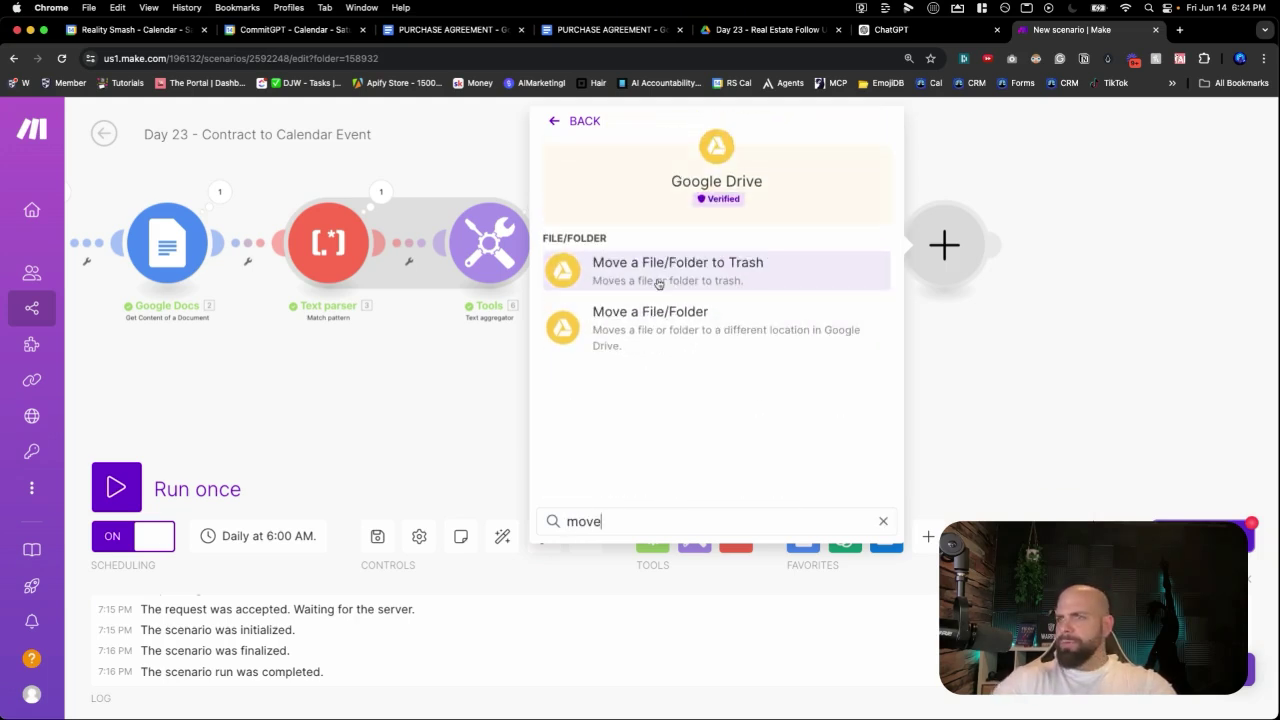
{"action": "left_click", "coordinate": [634, 324]}
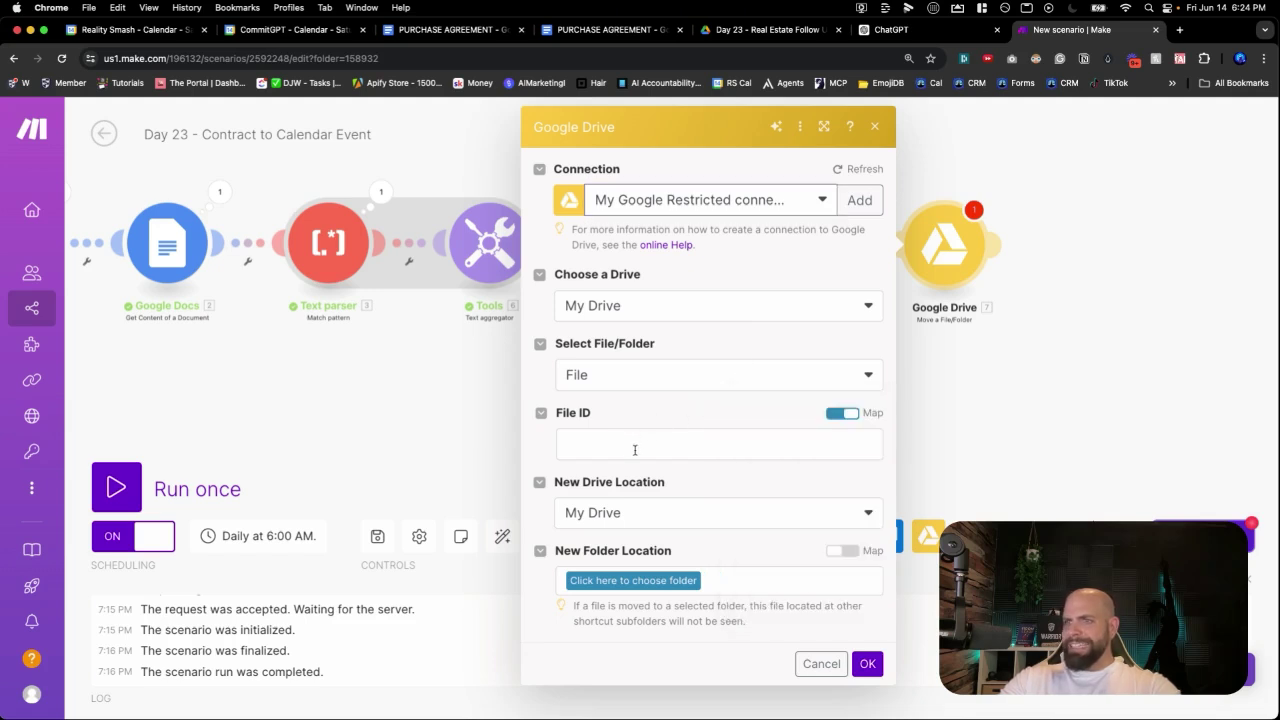
Step: Map the Google Drive module's File ID to the Document ID from the Google Docs Watch Documents module
{"action": "left_click", "coordinate": [634, 450]}
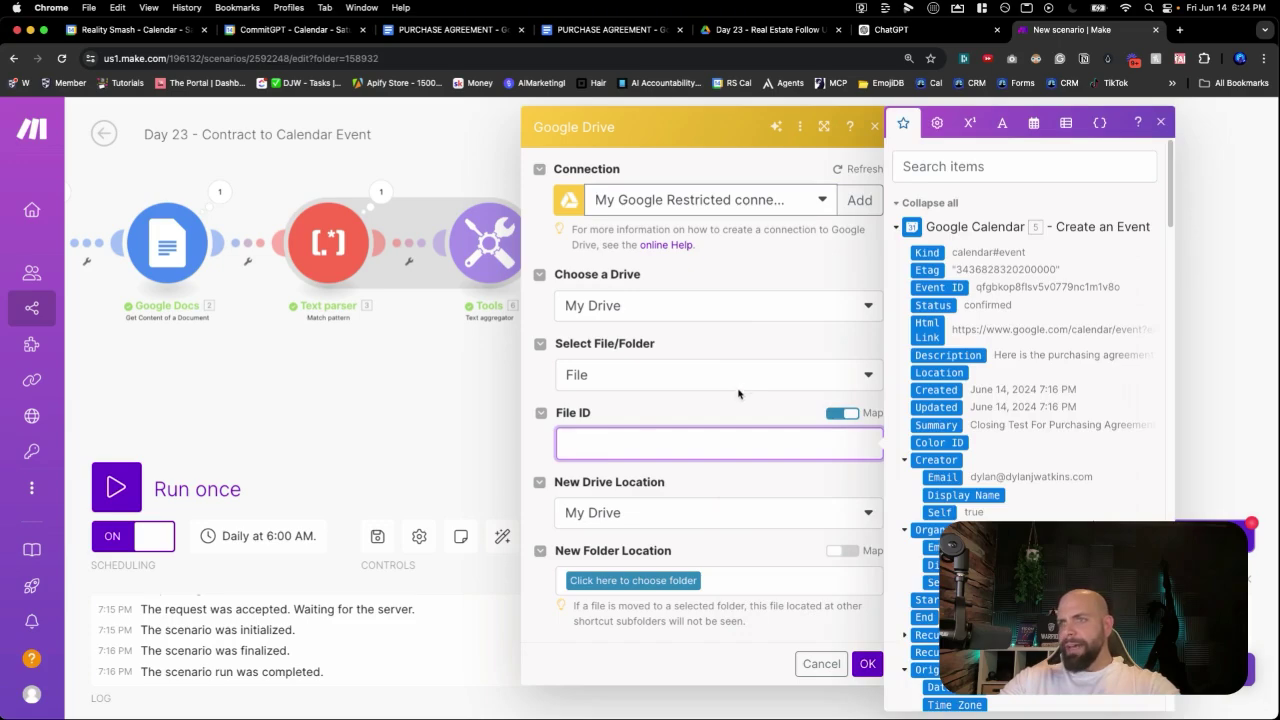
{"action": "scroll", "coordinate": [928, 346], "scroll_direction": "down", "scroll_amount": 15}
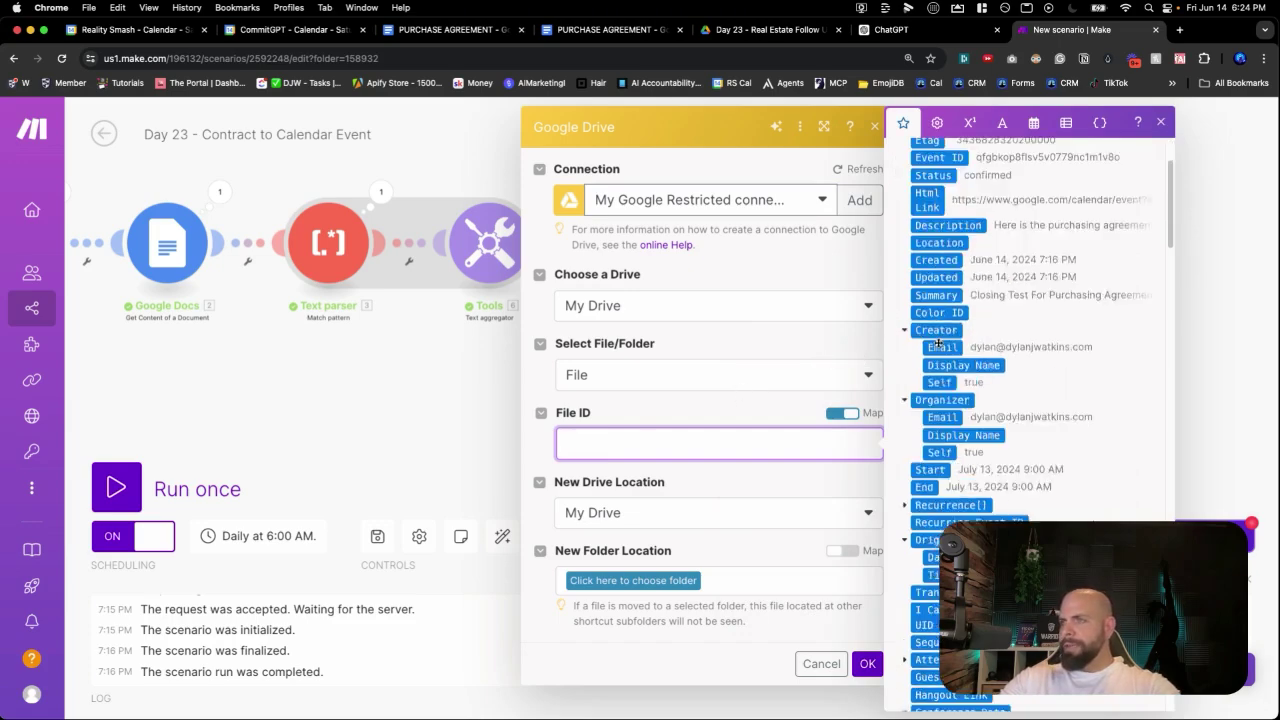
{"action": "scroll", "coordinate": [937, 345], "scroll_direction": "down", "scroll_amount": 15}
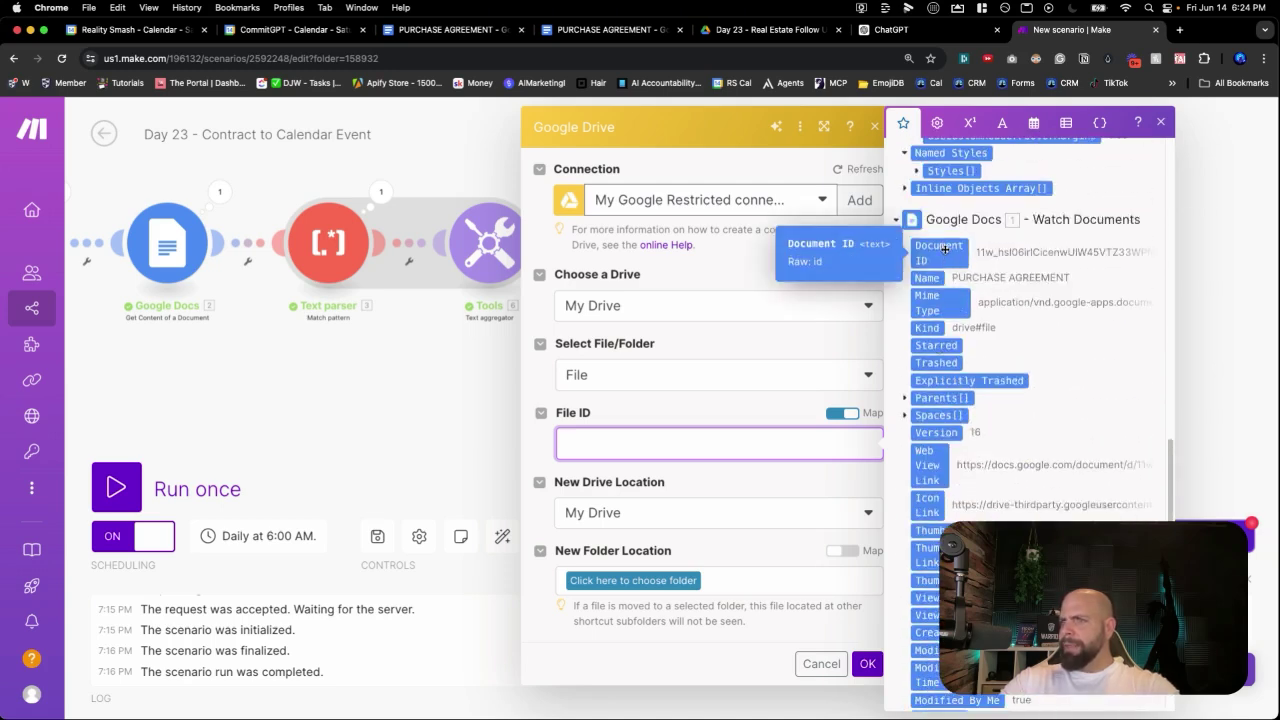
{"action": "left_click", "coordinate": [944, 249]}
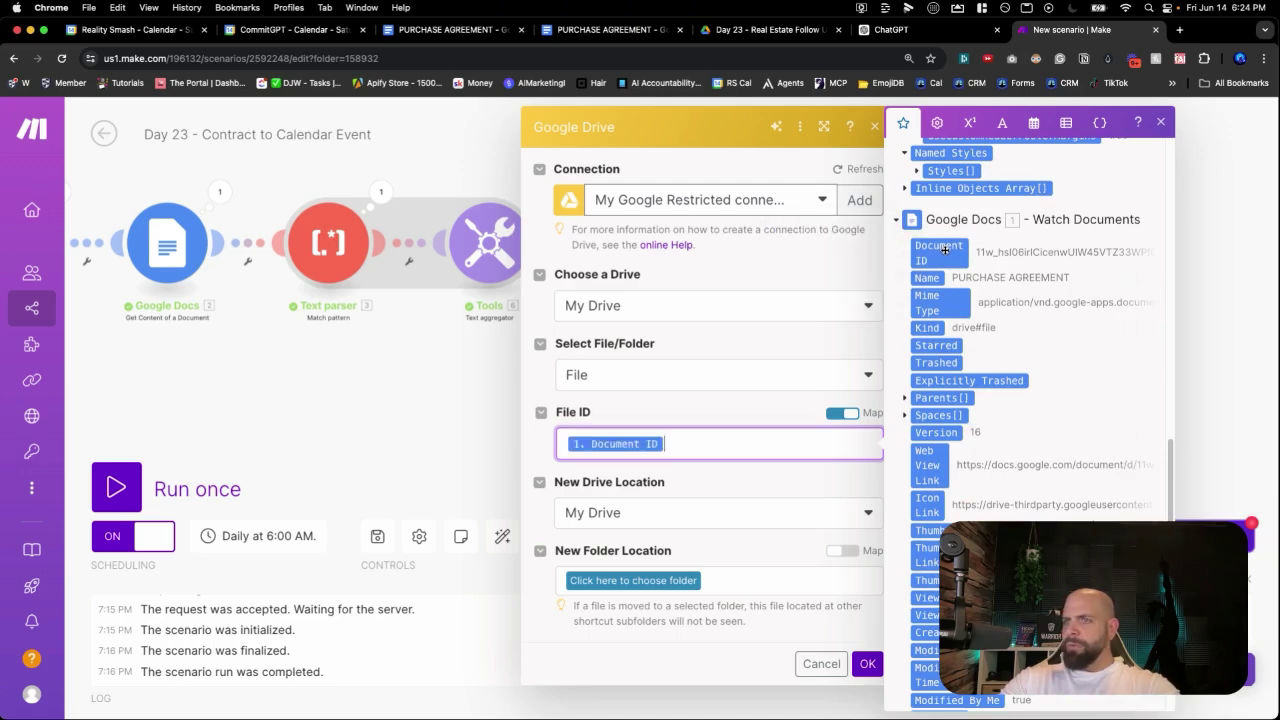
Step: Set the new folder location to AI Agent Challenge / Day 23 - Real Estate Follow Up / Contracts_With_Calendar_Reminders and accept the module settings
{"action": "left_click", "coordinate": [685, 581]}
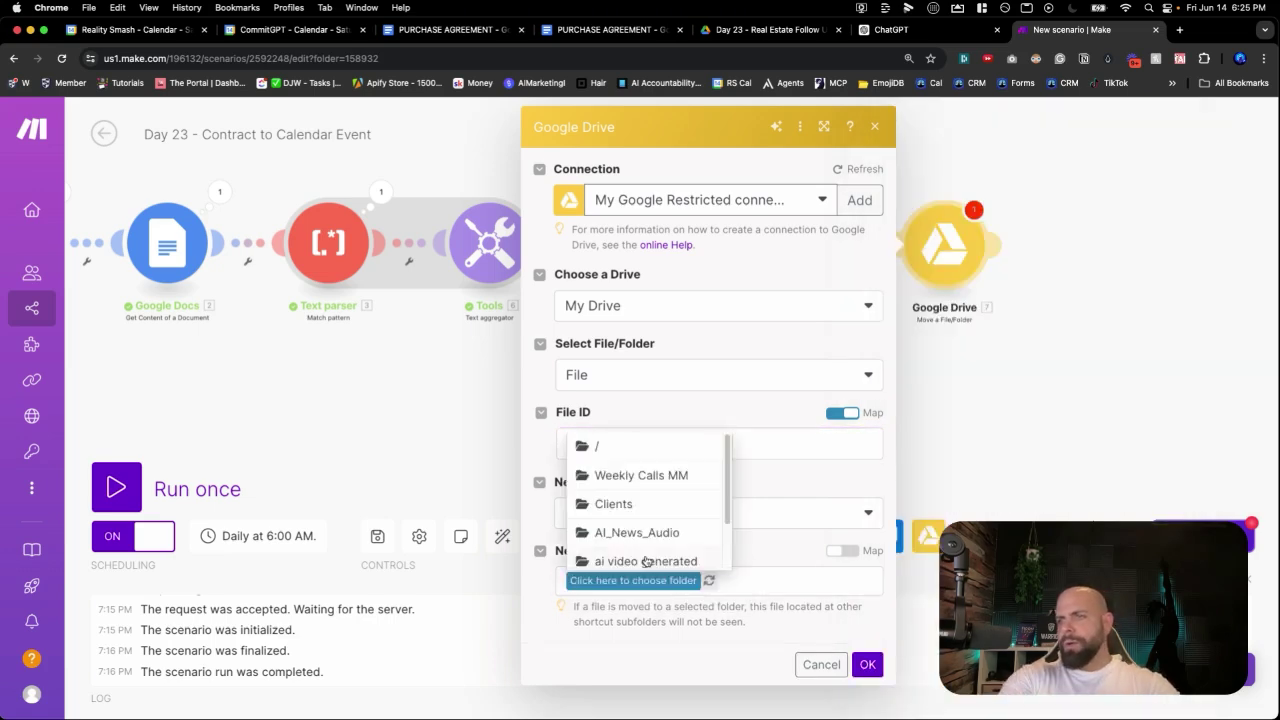
{"action": "scroll", "coordinate": [646, 561], "scroll_direction": "down", "scroll_amount": 1}
{"action": "left_click", "coordinate": [640, 561]}
{"action": "left_click", "coordinate": [726, 581]}
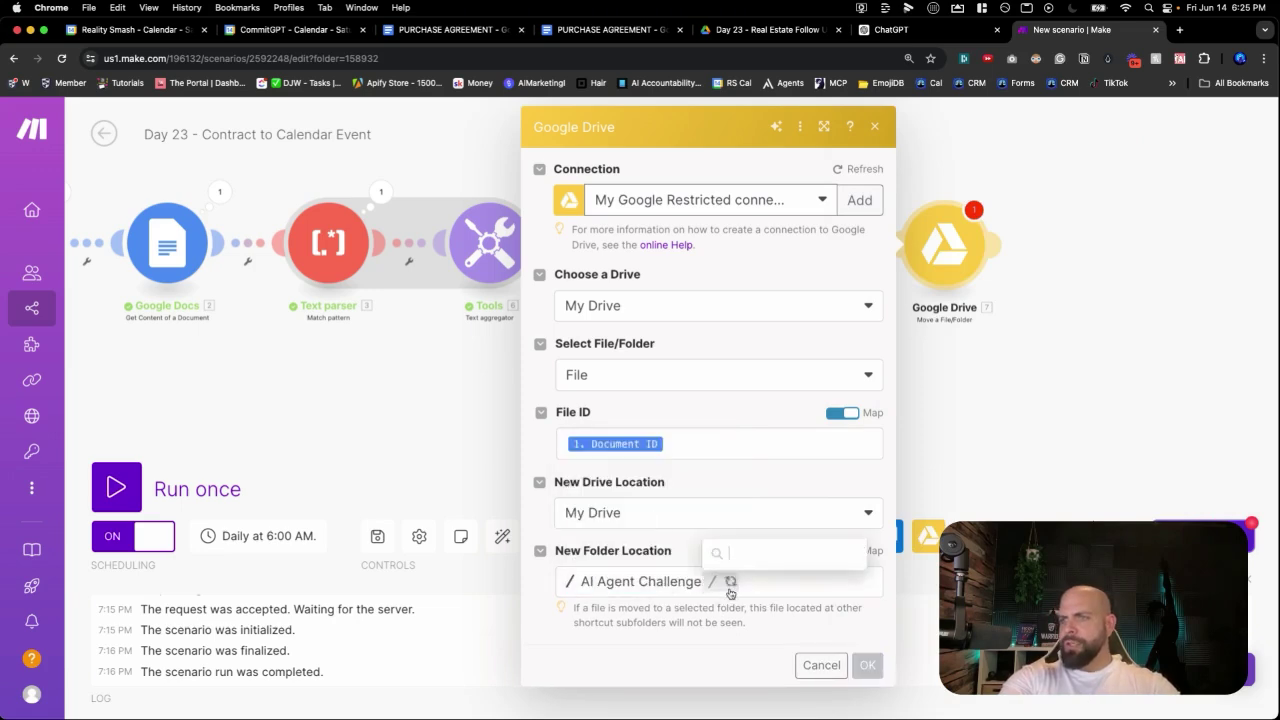
{"action": "left_click", "coordinate": [760, 560]}
{"action": "left_click", "coordinate": [808, 602]}
{"action": "left_click", "coordinate": [830, 600]}
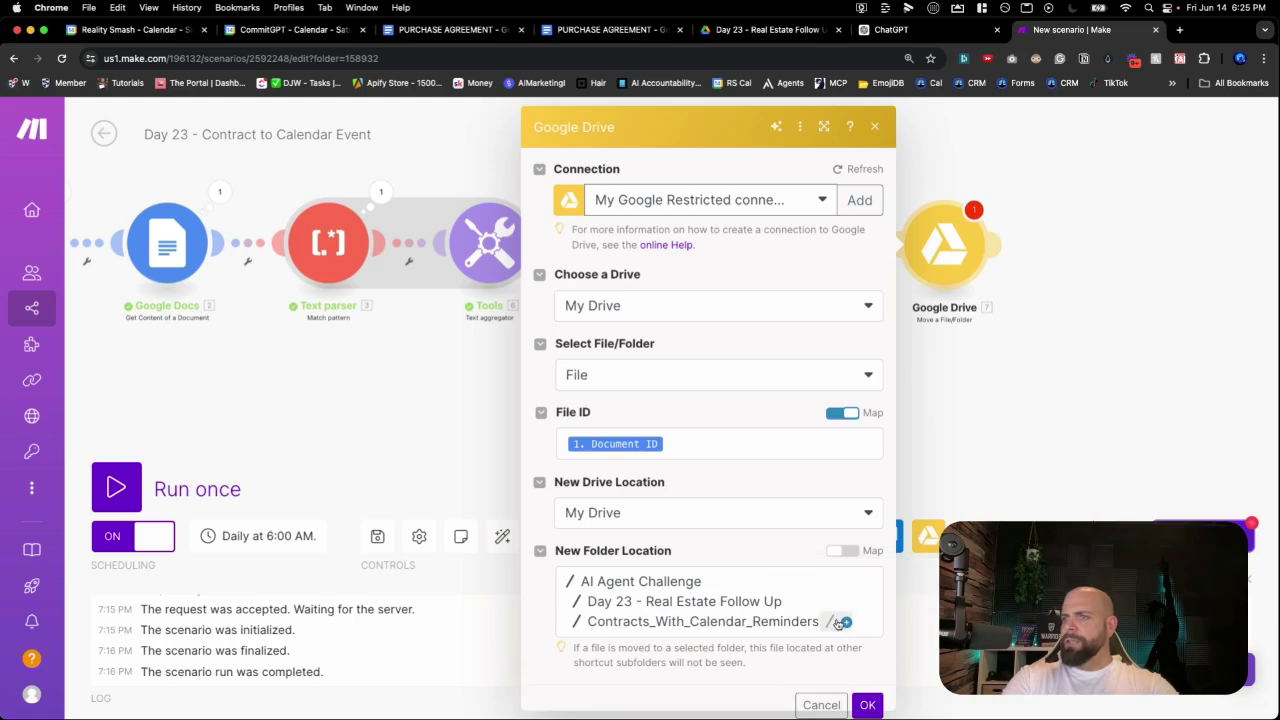
{"action": "left_click", "coordinate": [866, 704]}
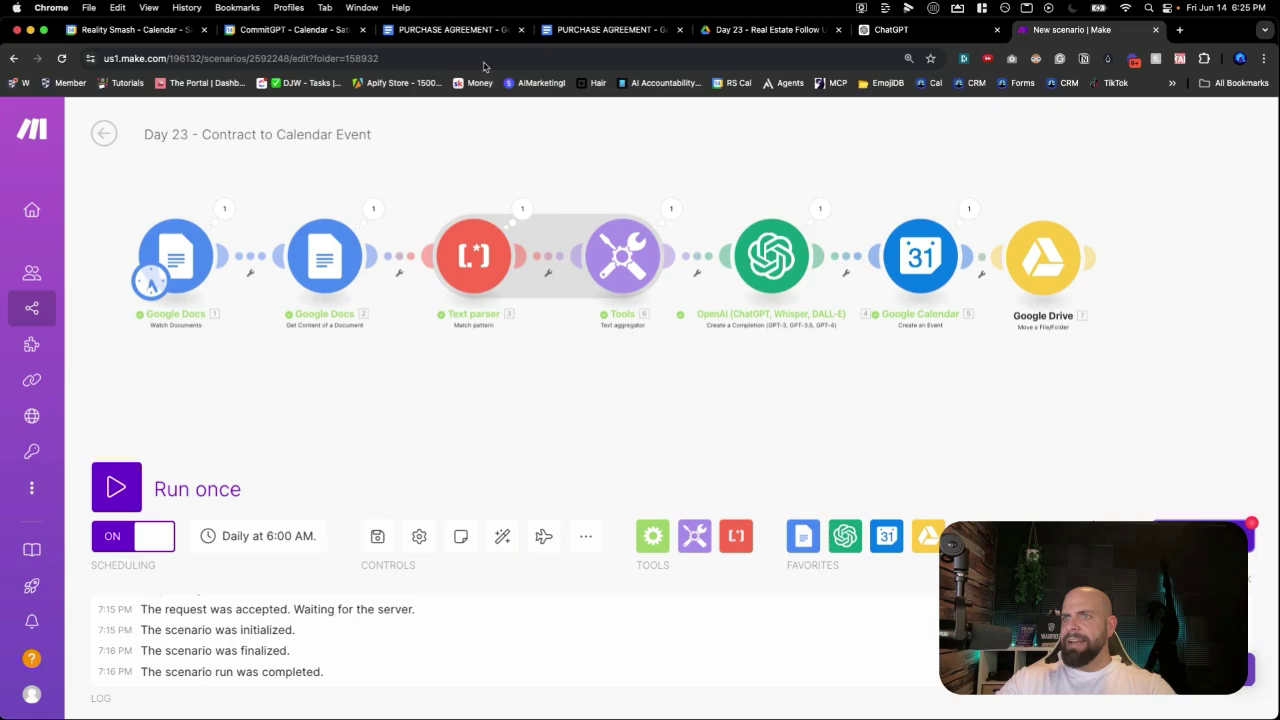
Step: Delete the Closing Test For Purchasing Agreement event on July 13, 2024 in Google Calendar, and return to Make to run the scenario once
{"action": "left_click", "coordinate": [270, 38]}
{"action": "right_click", "coordinate": [408, 382]}
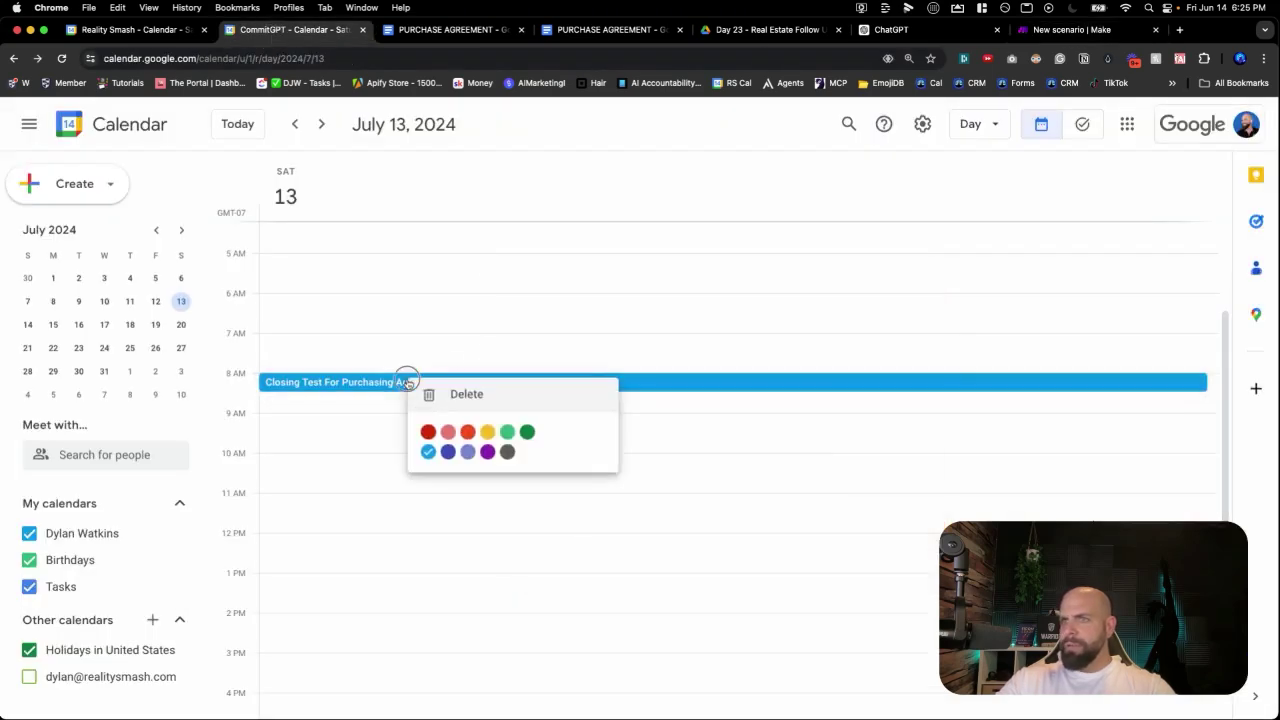
{"action": "left_click", "coordinate": [448, 401]}
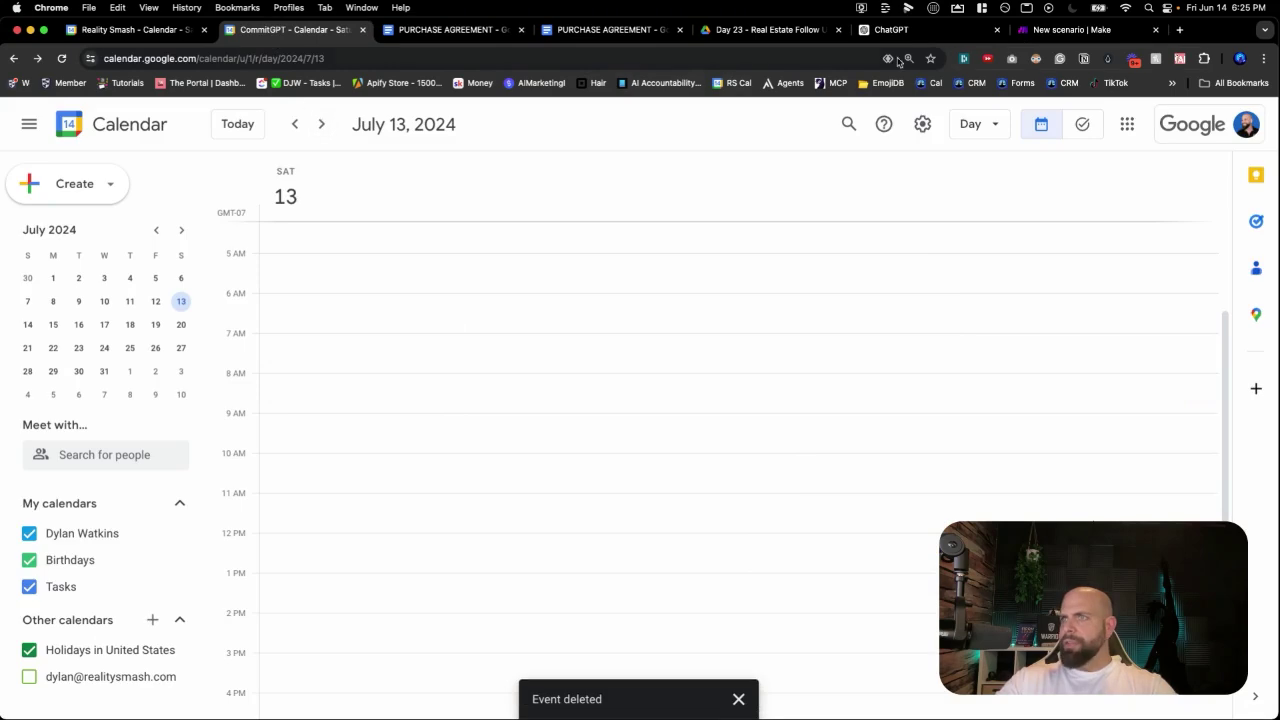
{"action": "left_click", "coordinate": [1040, 36]}
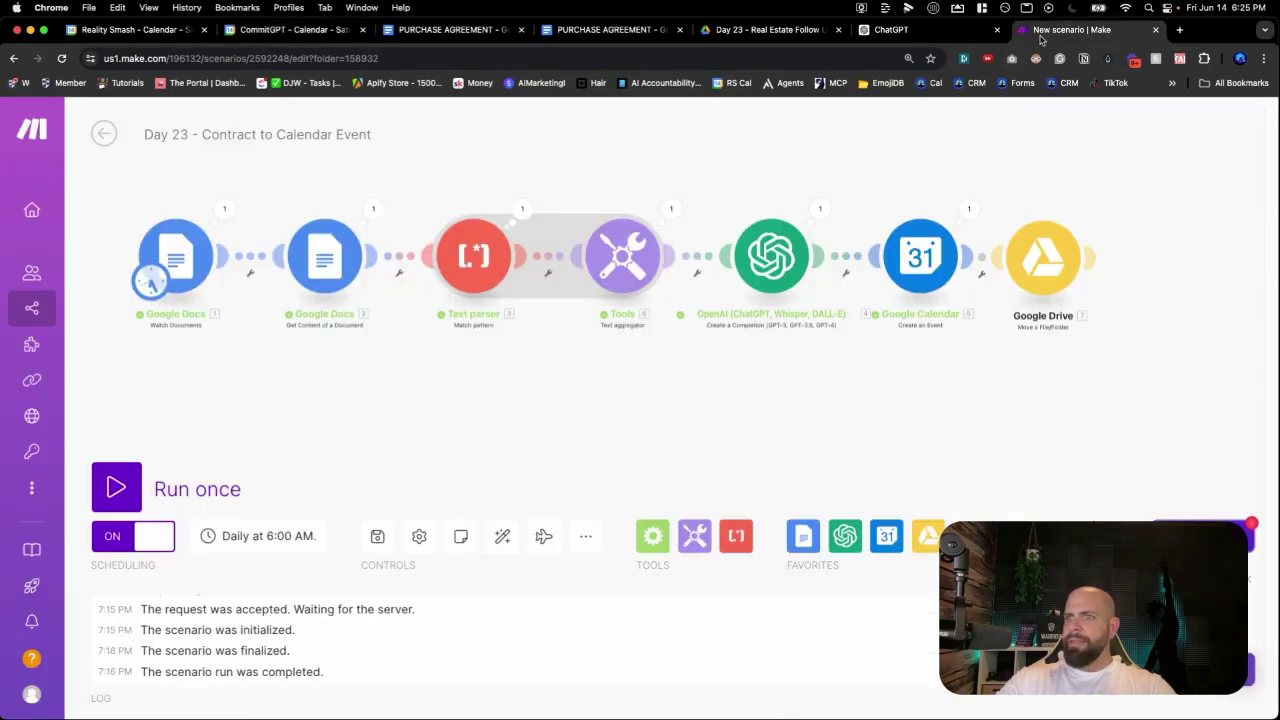
{"action": "left_click", "coordinate": [117, 488]}
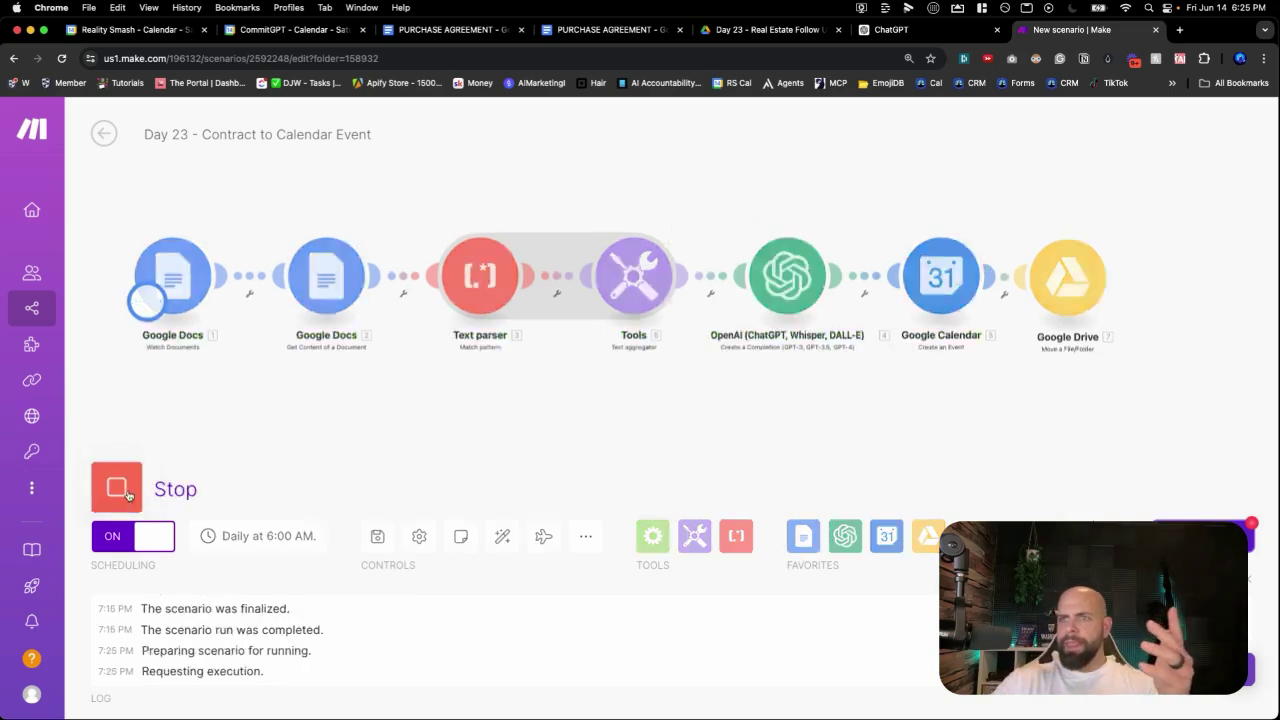
Step: Manually choose the PURCHASE AGREEMENT document as the starting point of the Google Docs Watch Documents module and run the scenario once
{"action": "right_click", "coordinate": [180, 400]}
{"action": "left_click", "coordinate": [210, 470]}
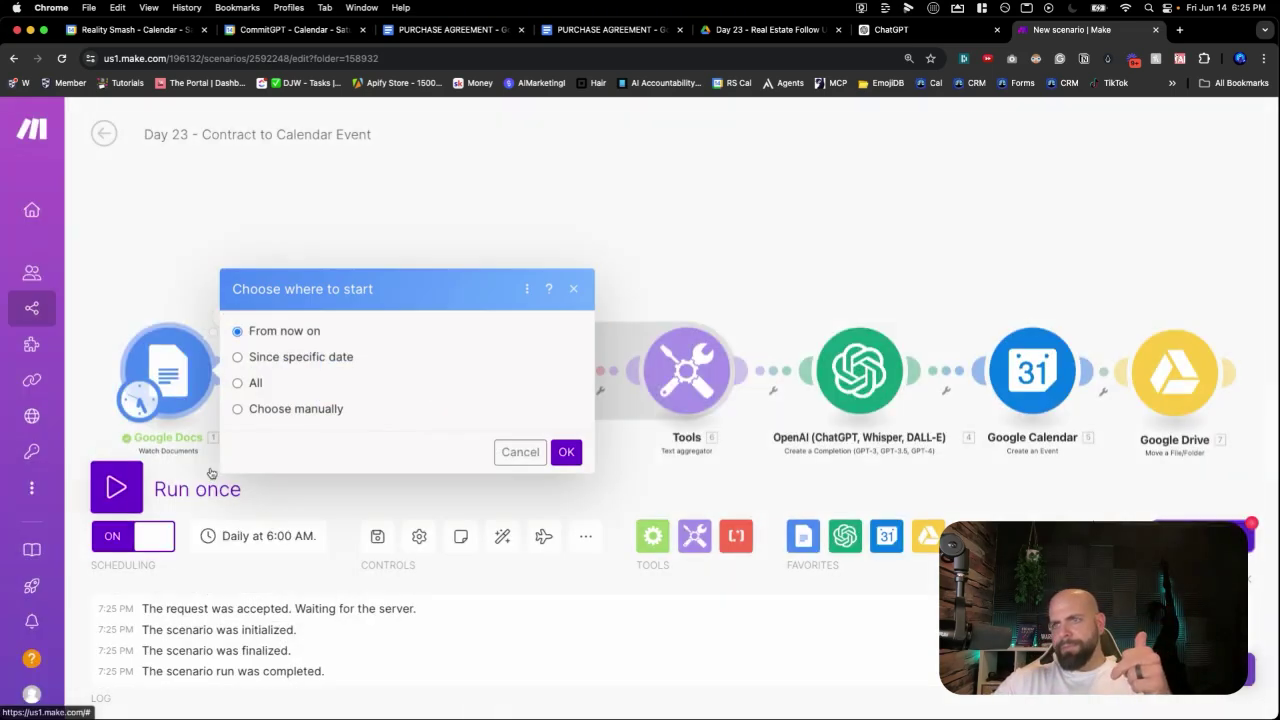
{"action": "left_click", "coordinate": [274, 411]}
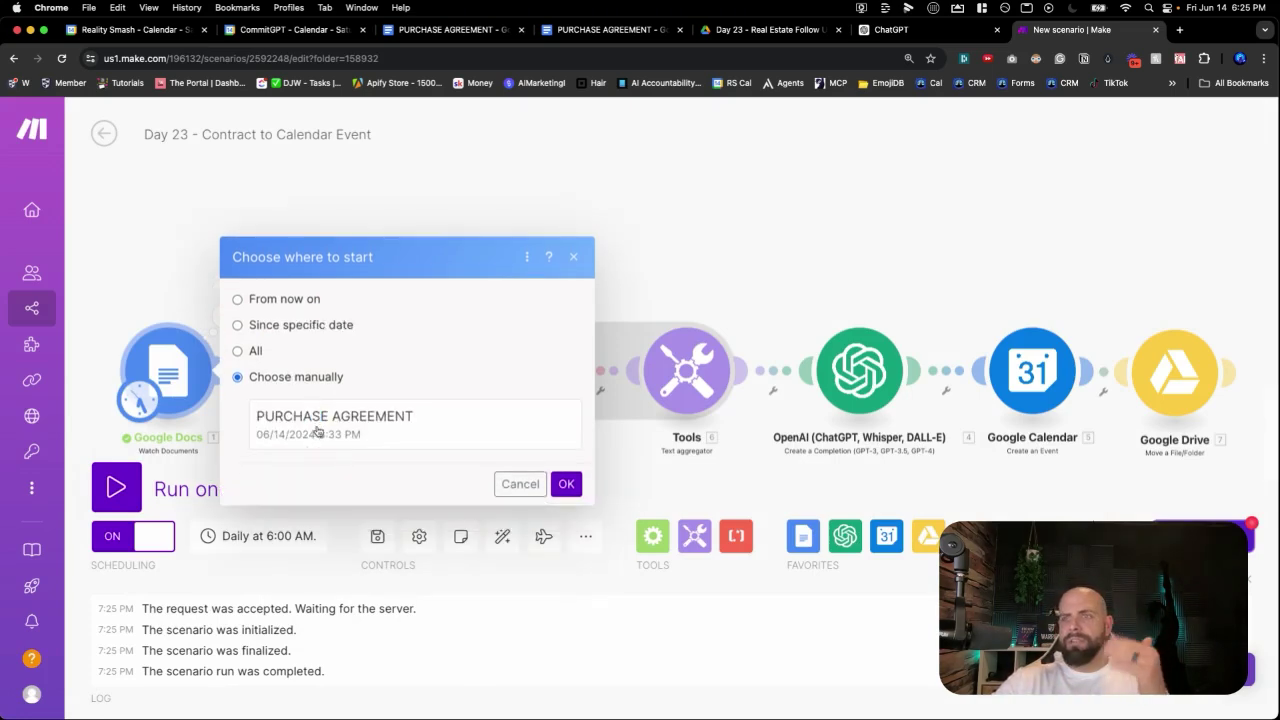
{"action": "left_click", "coordinate": [318, 427]}
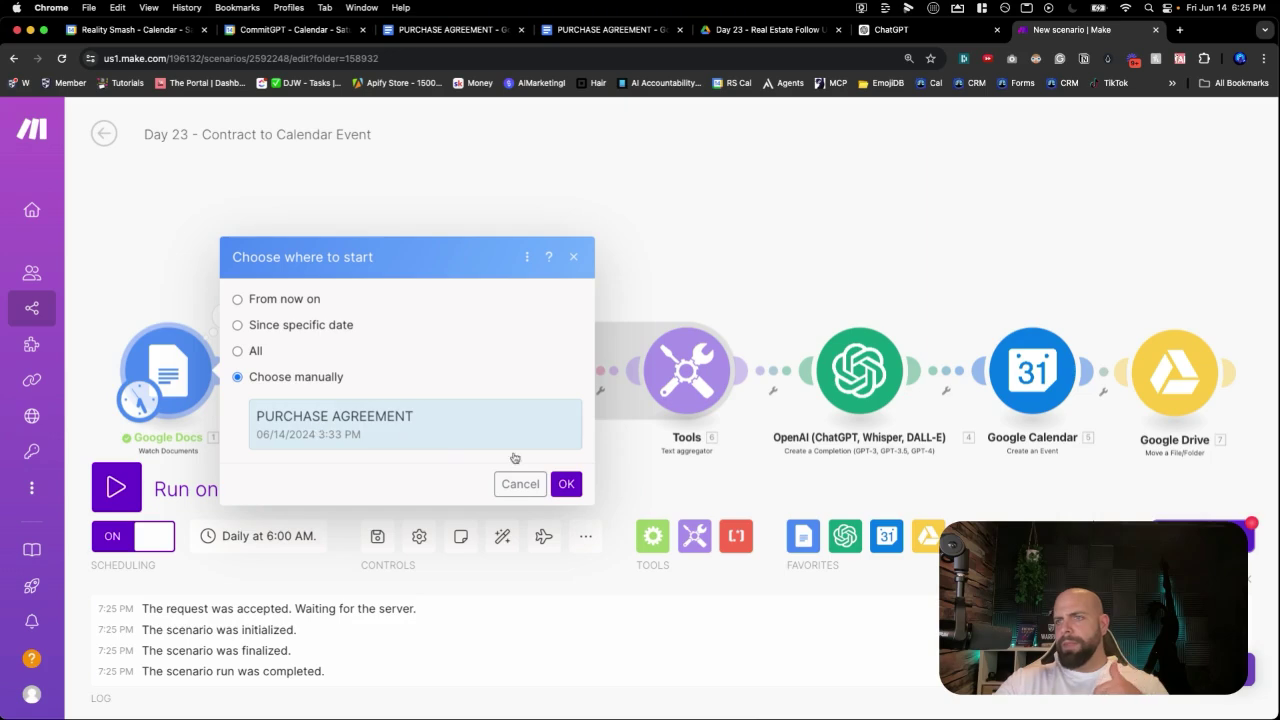
{"action": "left_click", "coordinate": [566, 485]}
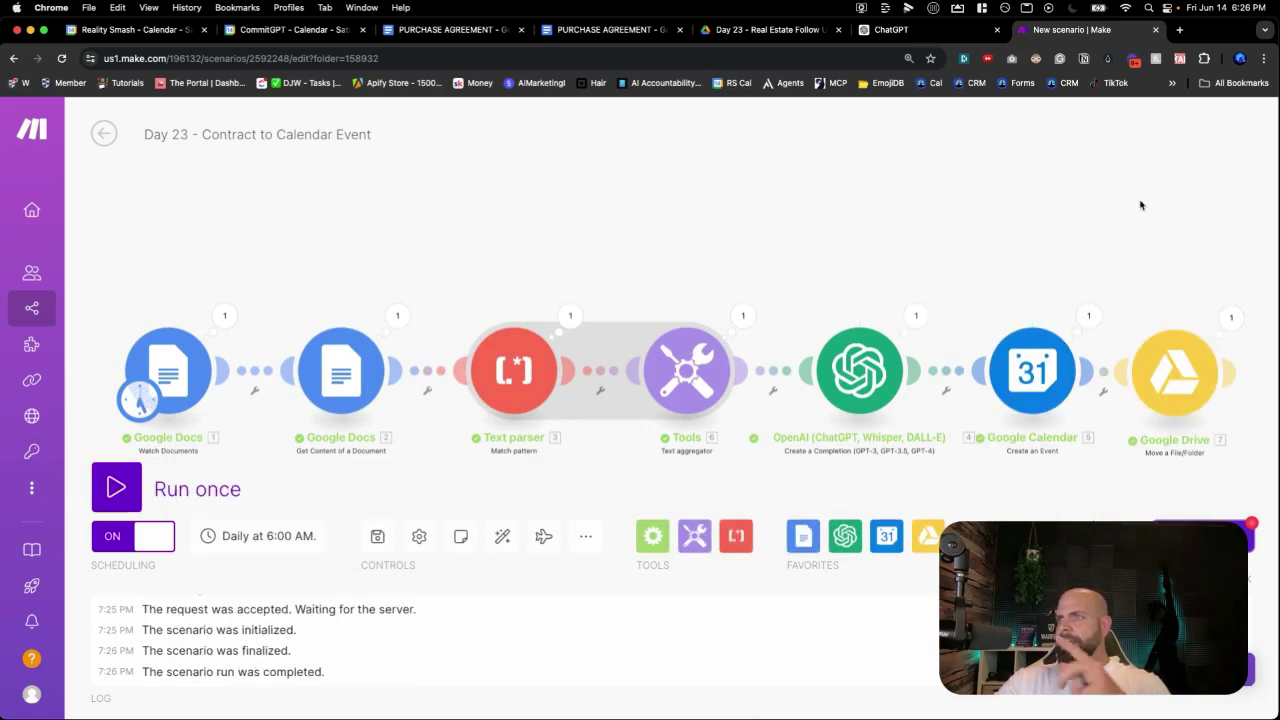
Step: Check July 13, 2024 in Google Calendar for the closing event, and inspect the Contracts_With_Calendar_Reminders folder in Google Drive for the moved document
{"action": "left_click", "coordinate": [298, 30]}
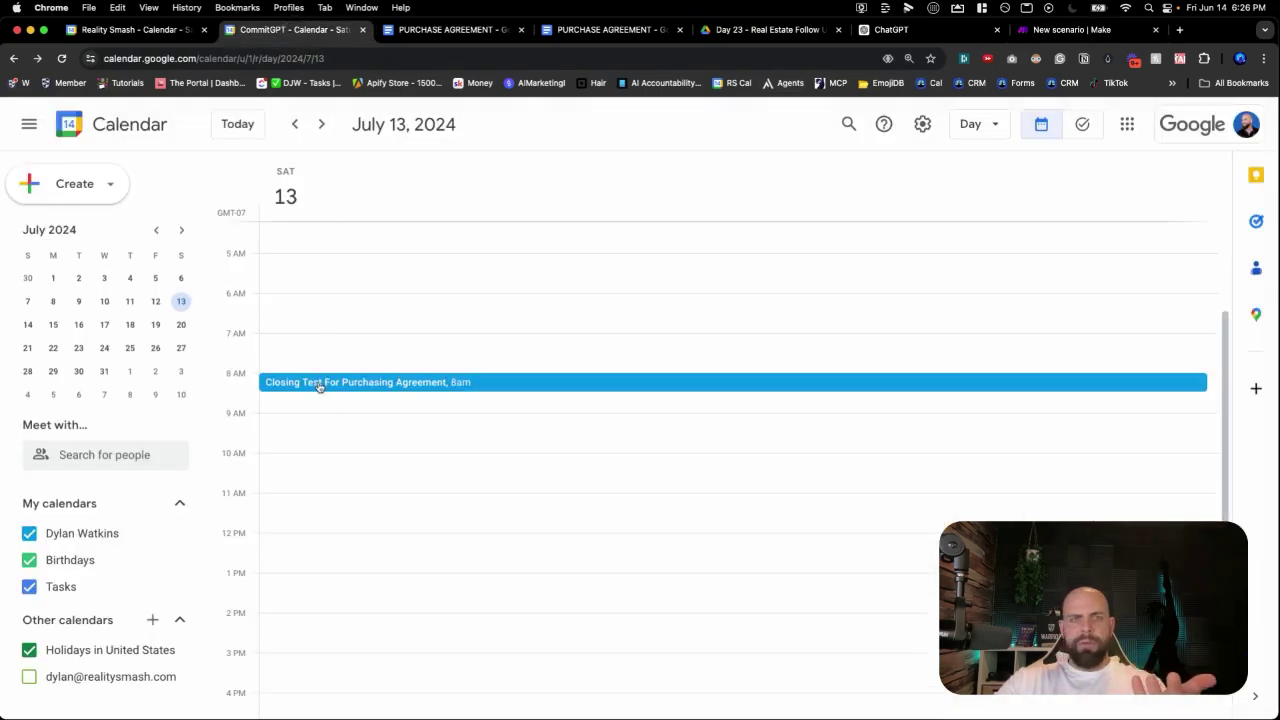
{"action": "left_click", "coordinate": [722, 30]}
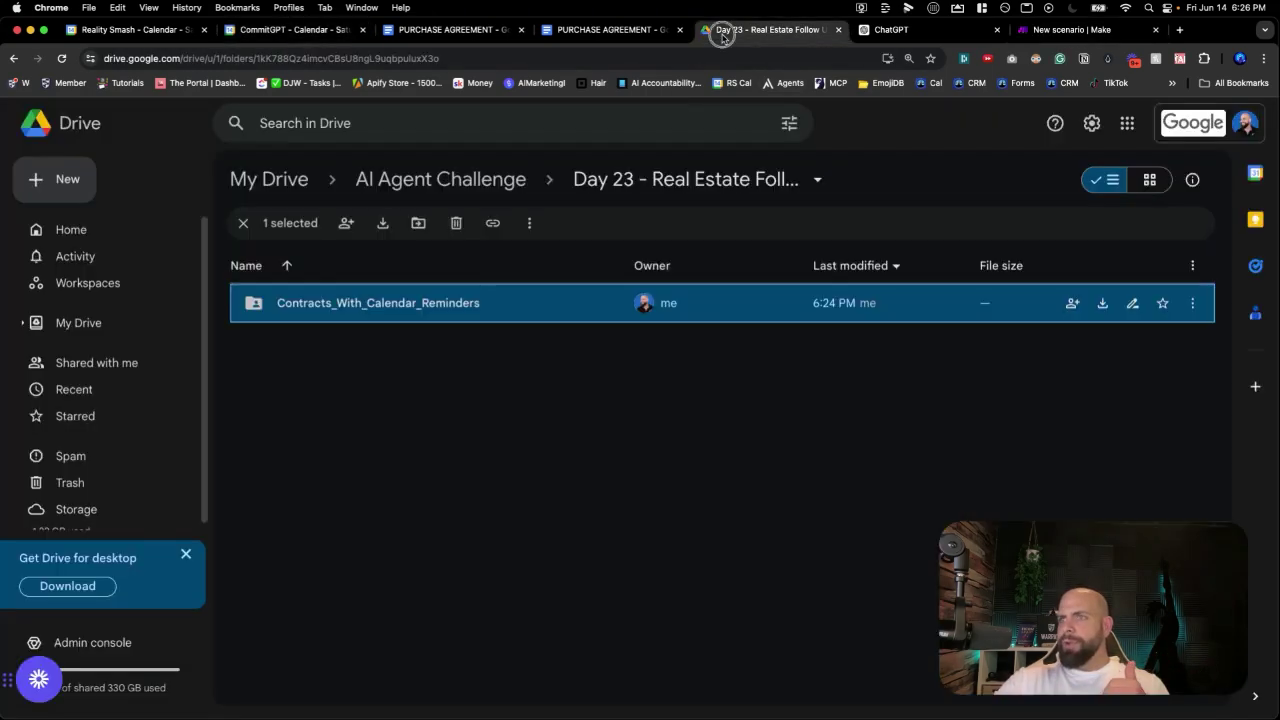
{"action": "left_click", "coordinate": [422, 404]}
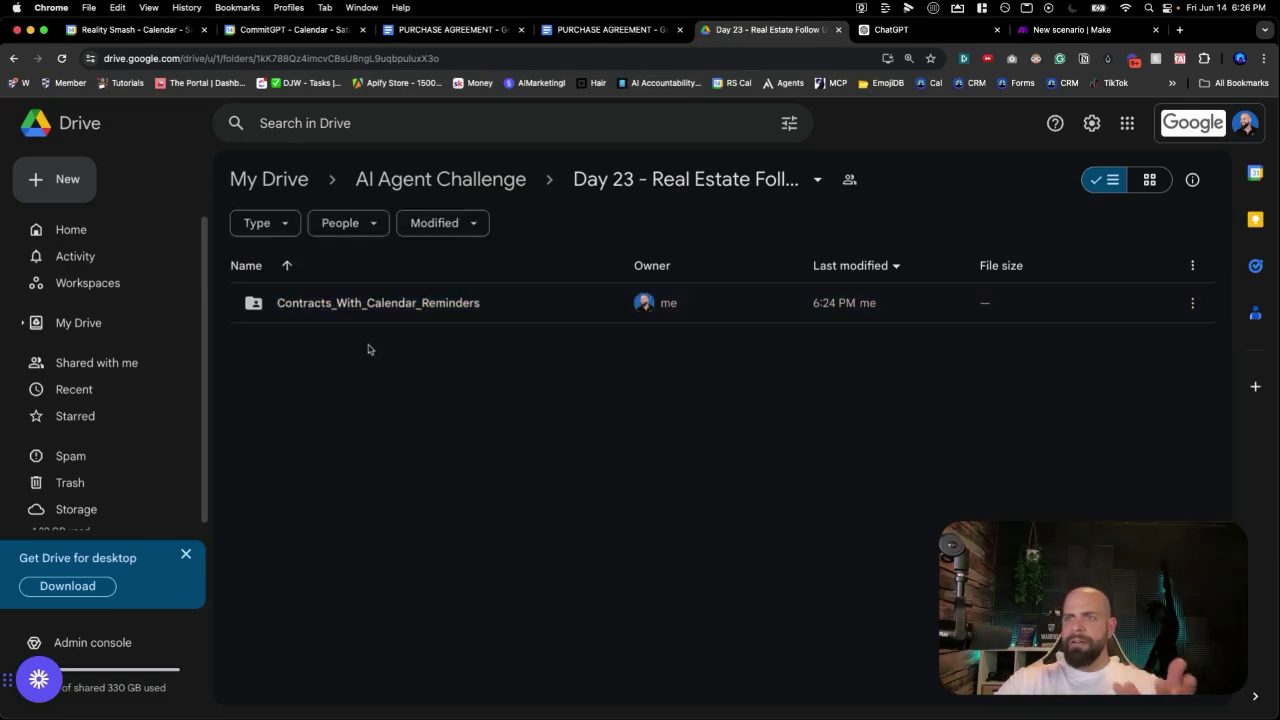
{"action": "double_click", "coordinate": [367, 306]}
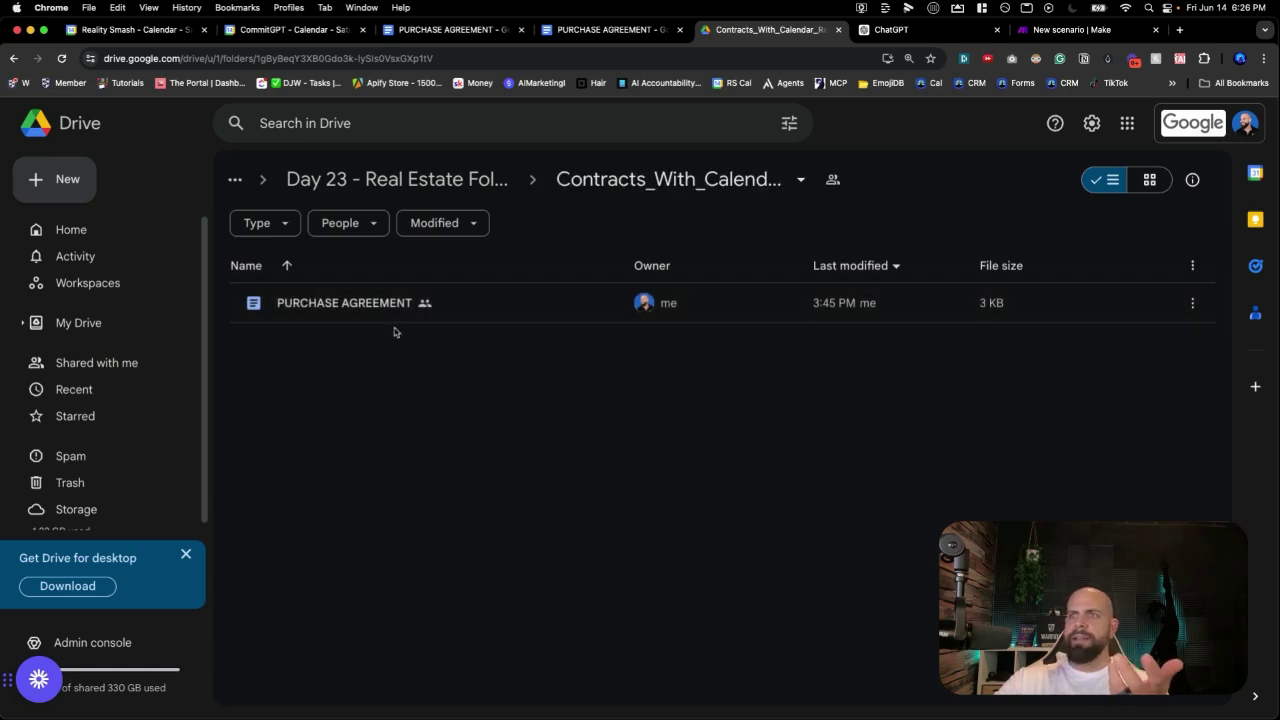
Step: Compare the Make scenario with the parent Day 23 real estate folder in Google Drive, and return to Make
{"action": "left_click", "coordinate": [1075, 29]}
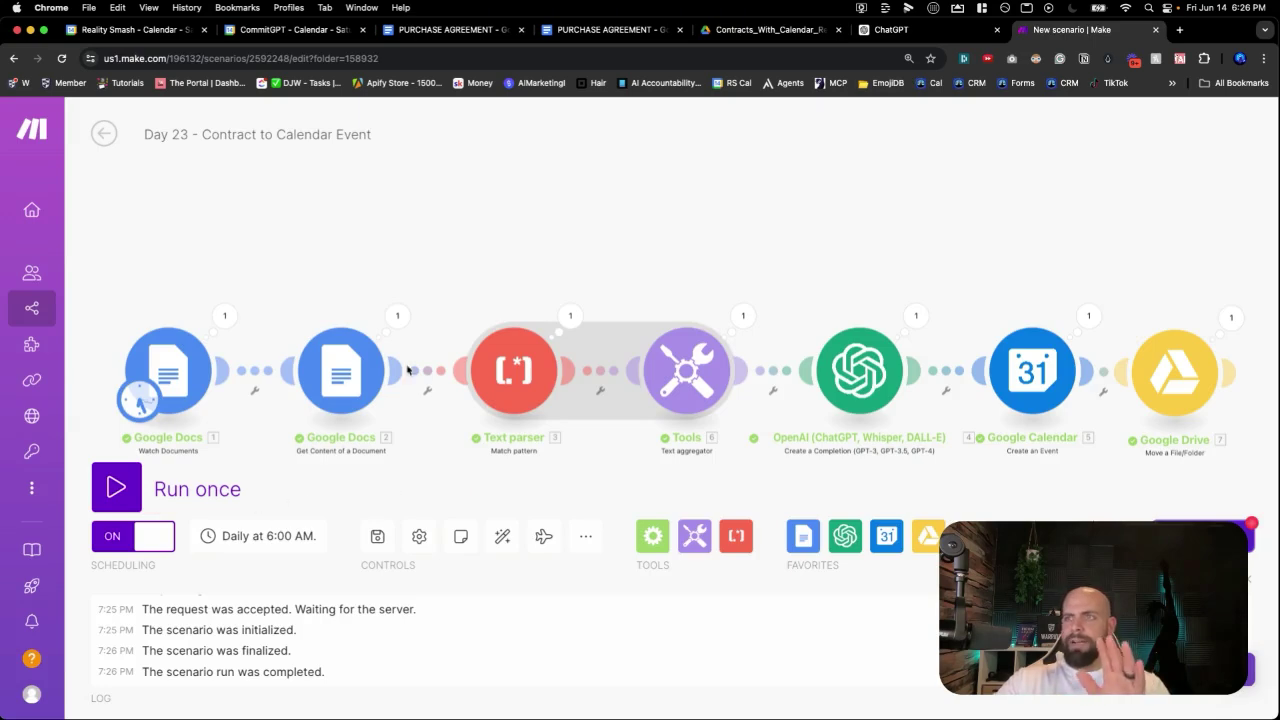
{"action": "left_click", "coordinate": [727, 38]}
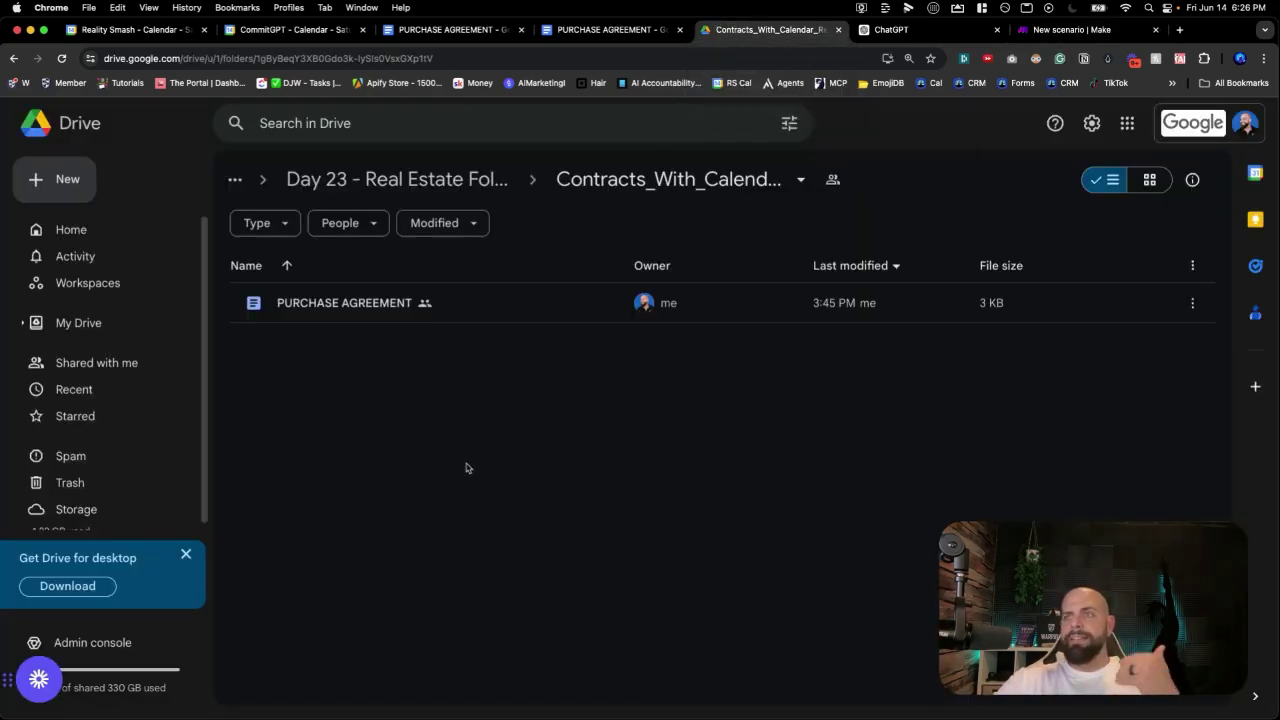
{"action": "left_click", "coordinate": [453, 182]}
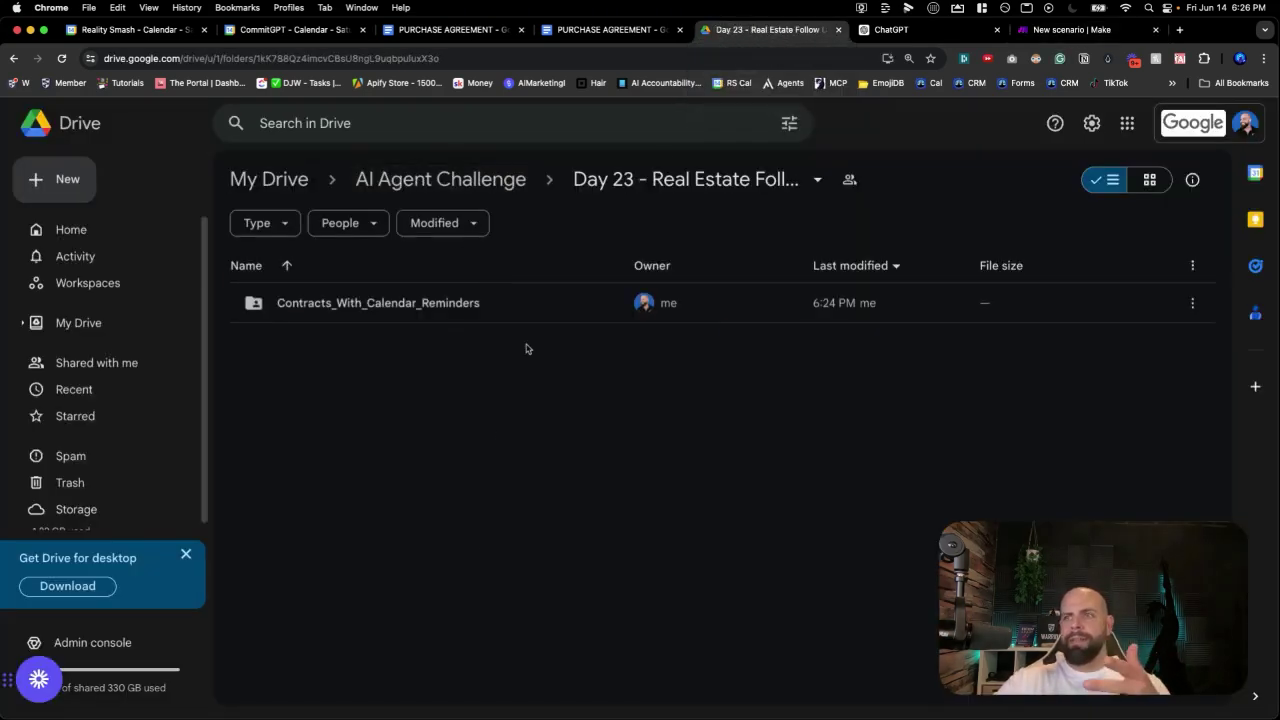
{"action": "left_click", "coordinate": [1012, 29]}
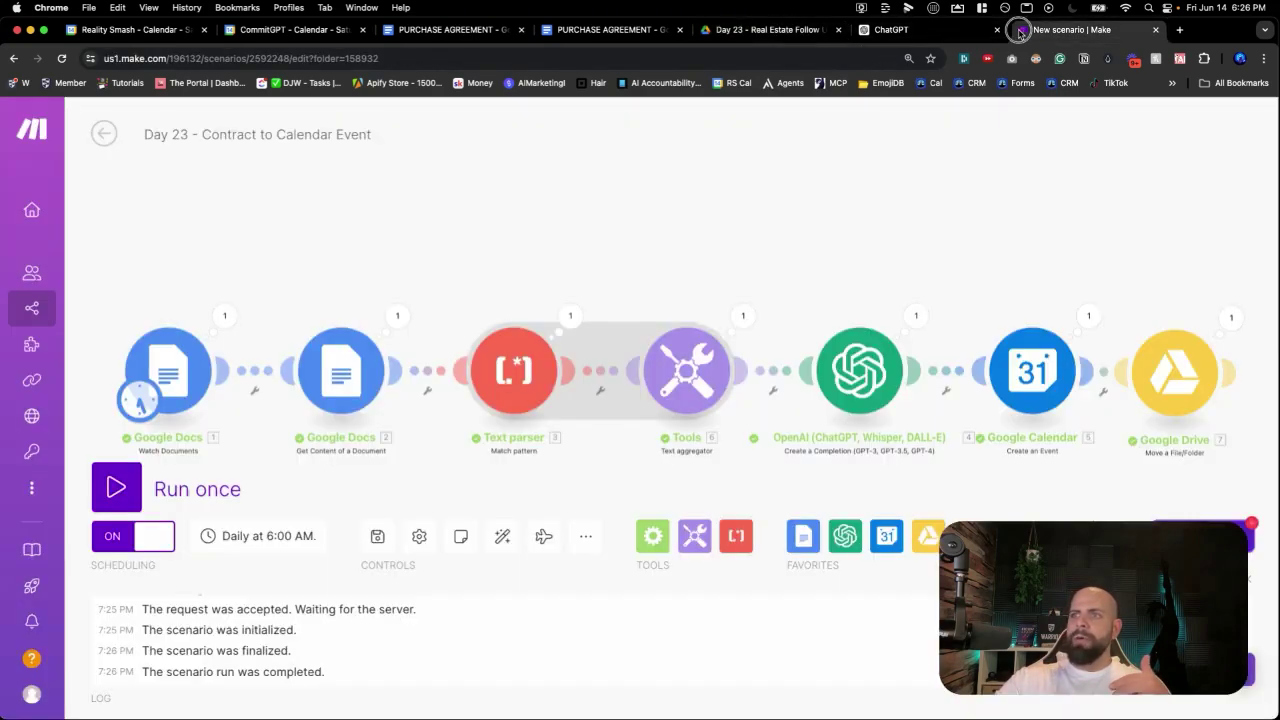